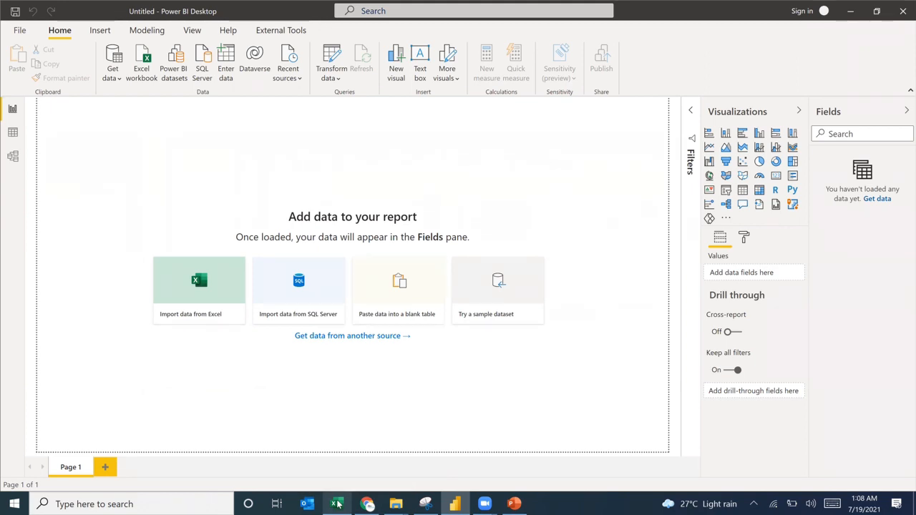
Switch to the sales workbook in Excel and examine the Salesteamindex, Storeindex and Productindex columns of the Sales table sheet
left_click(337, 504)
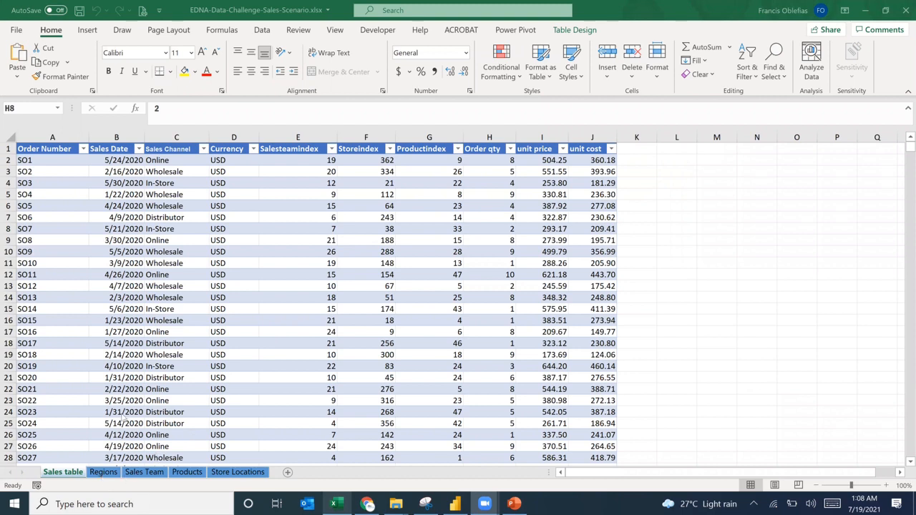
left_click(102, 476)
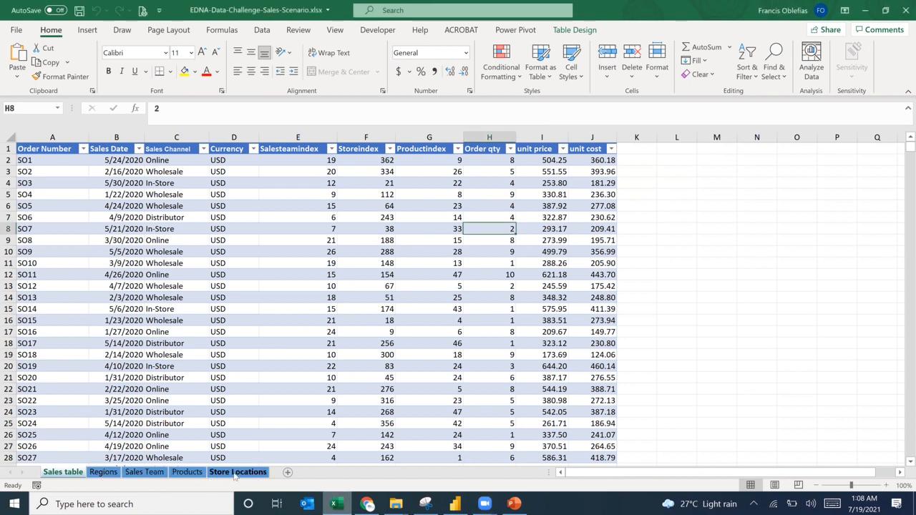
left_click(92, 260)
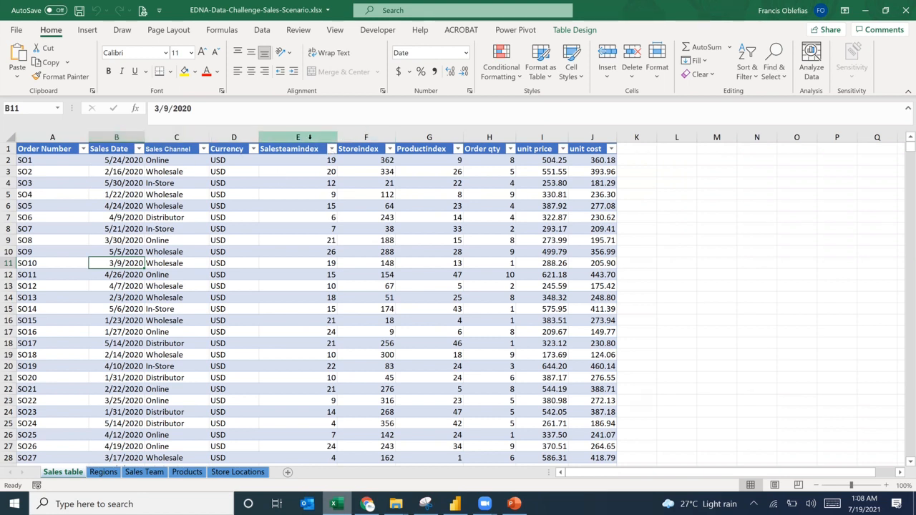
left_click_drag(334, 138, 429, 137)
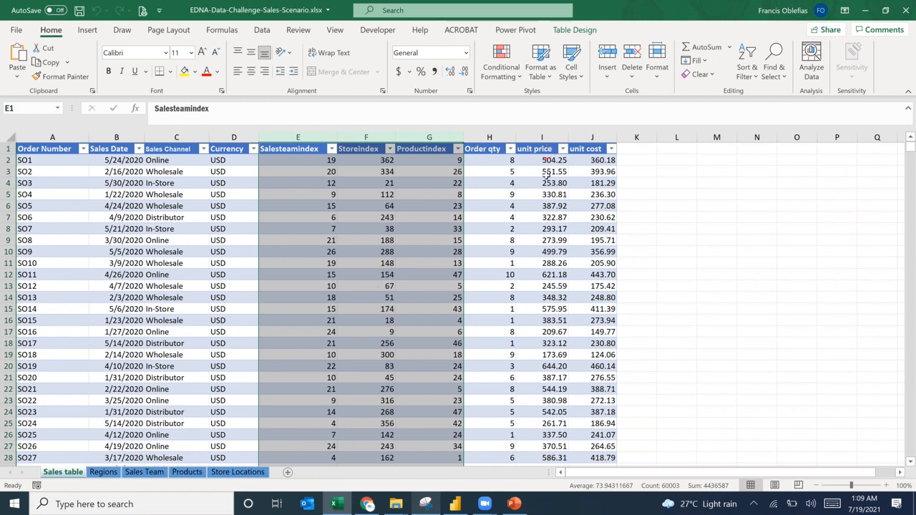
Review the Regions sheet and the Sales Team sheet's Sales Team, Index and Region columns alongside the Sales table
left_click(102, 472)
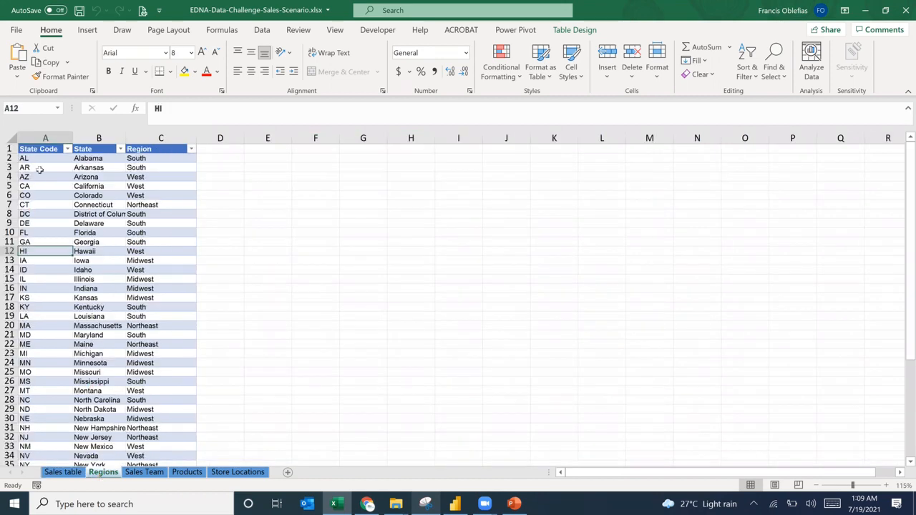
left_click(37, 168)
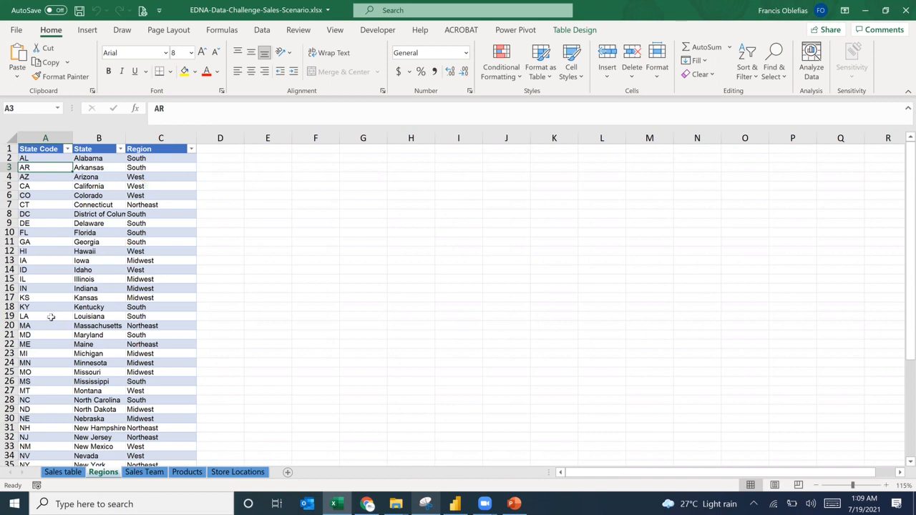
left_click(144, 476)
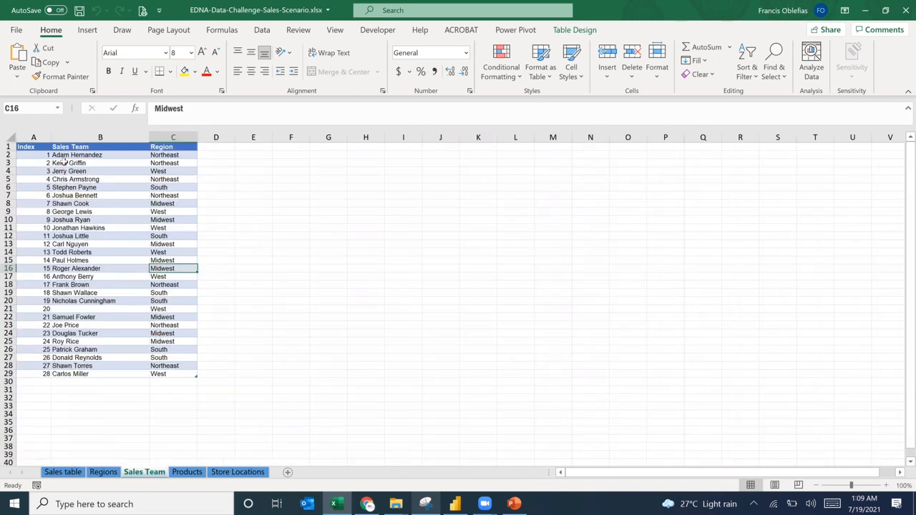
left_click(79, 138)
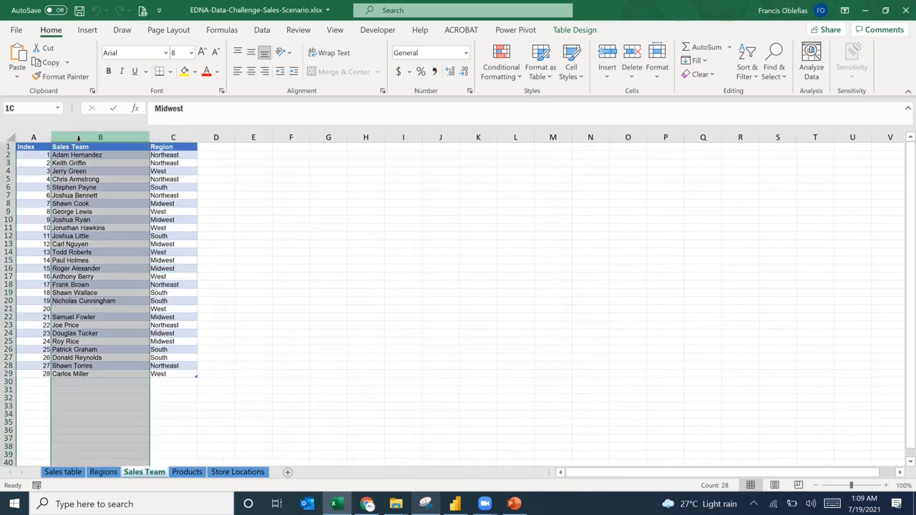
left_click(34, 137)
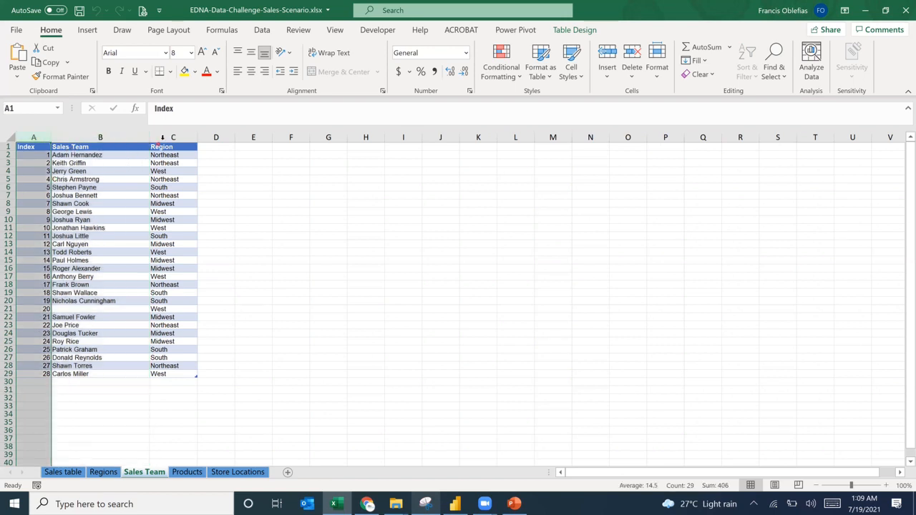
left_click(163, 138)
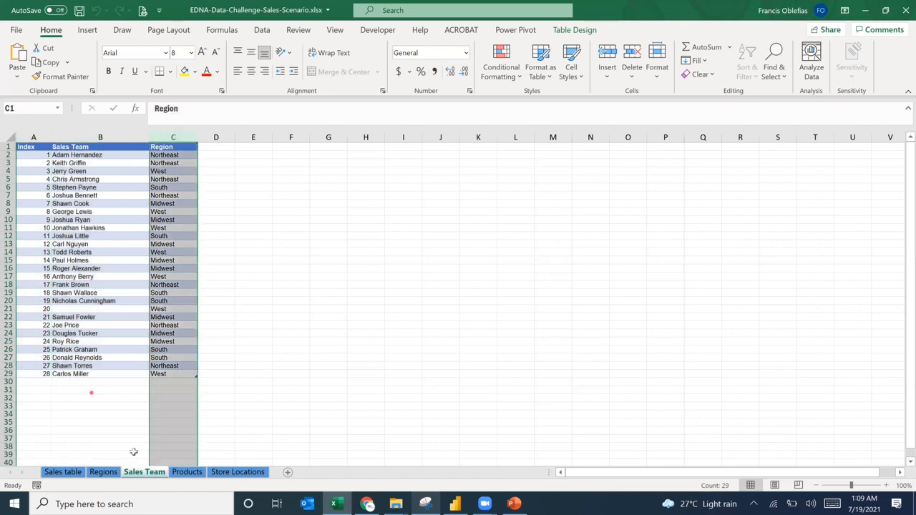
left_click(68, 472)
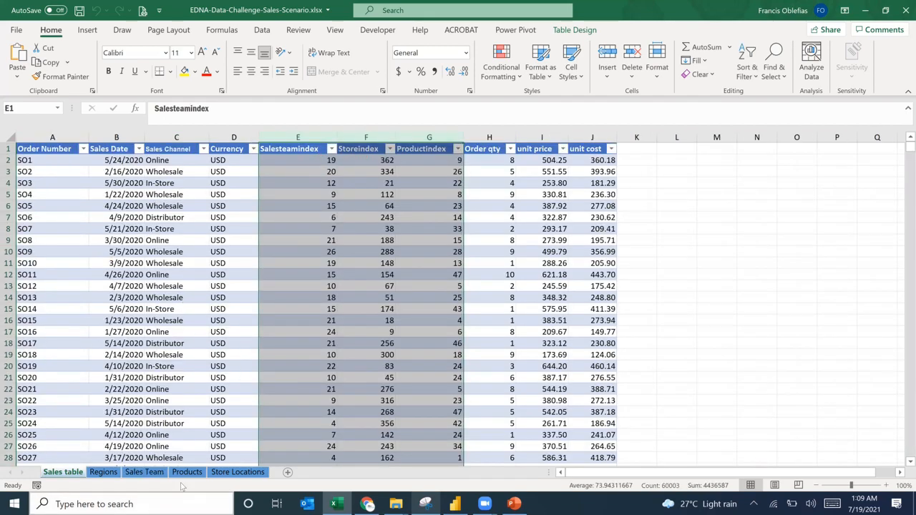
left_click(144, 472)
Review the Products sheet's index list to its last row and compare it with the Sales table's Productindex column
left_click(186, 472)
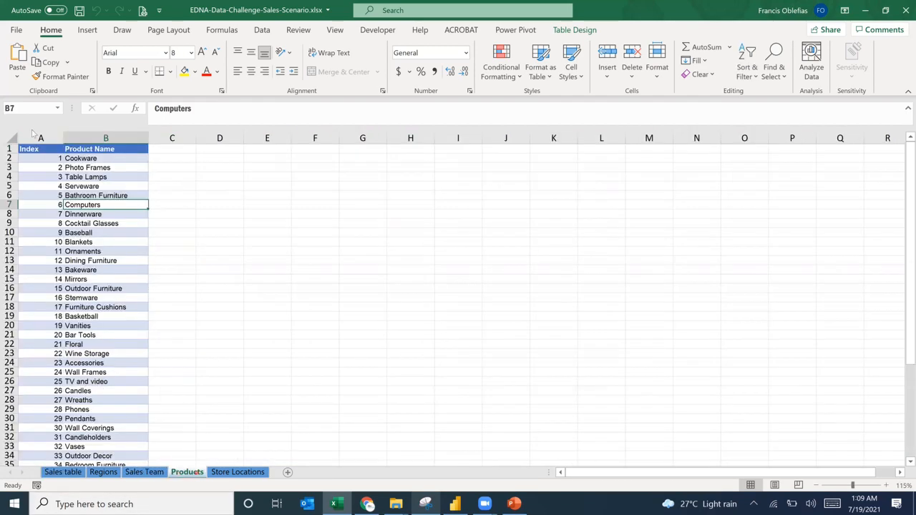
scroll(59, 171, "down", 2)
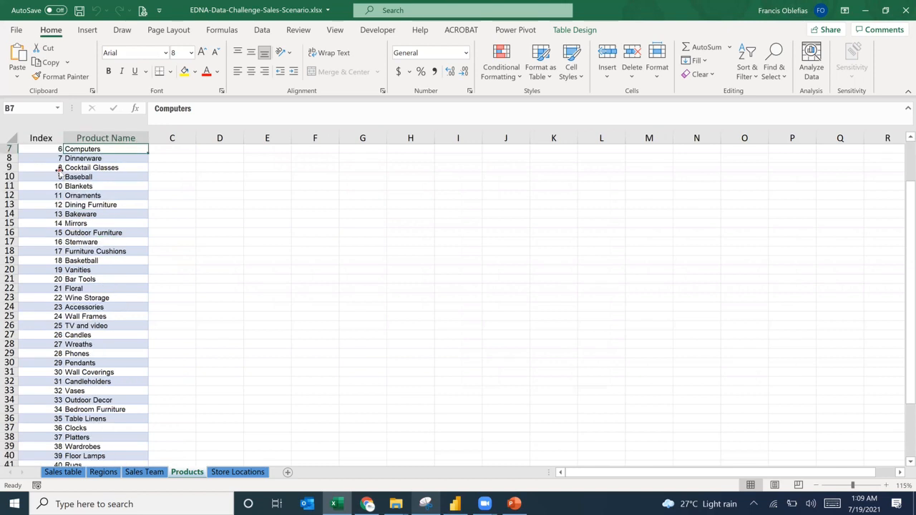
left_click(59, 170)
key("ctrl+Down")
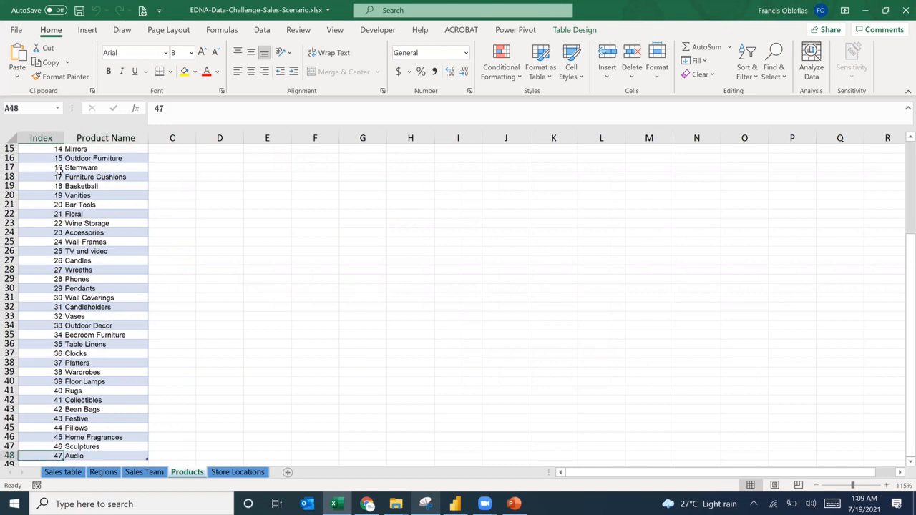
key("ctrl+Up")
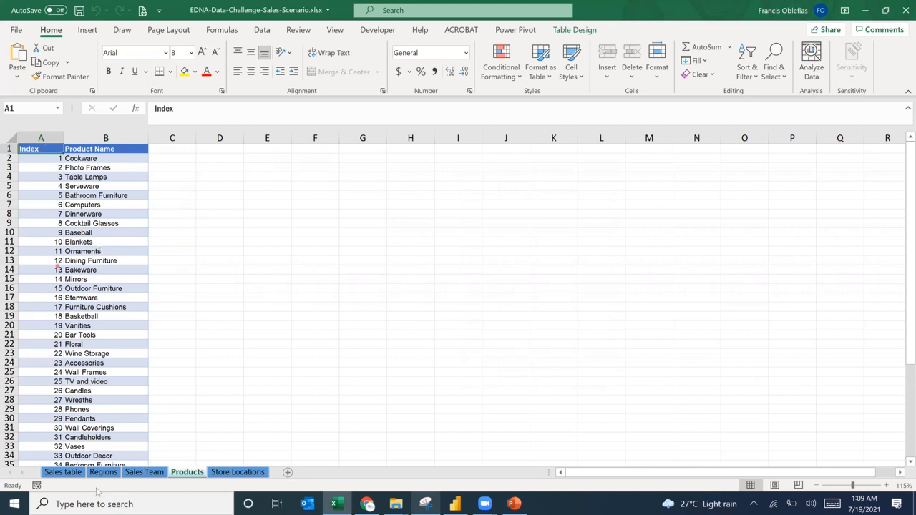
left_click(68, 473)
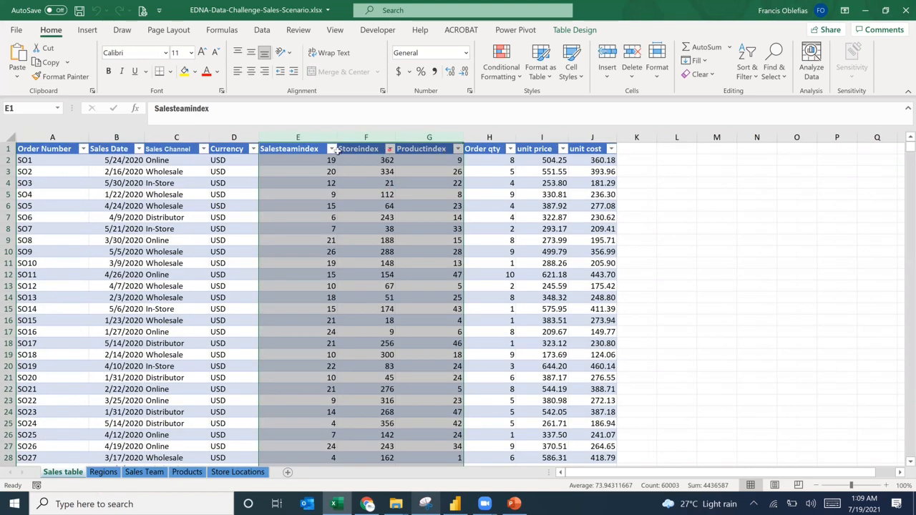
left_click(419, 139)
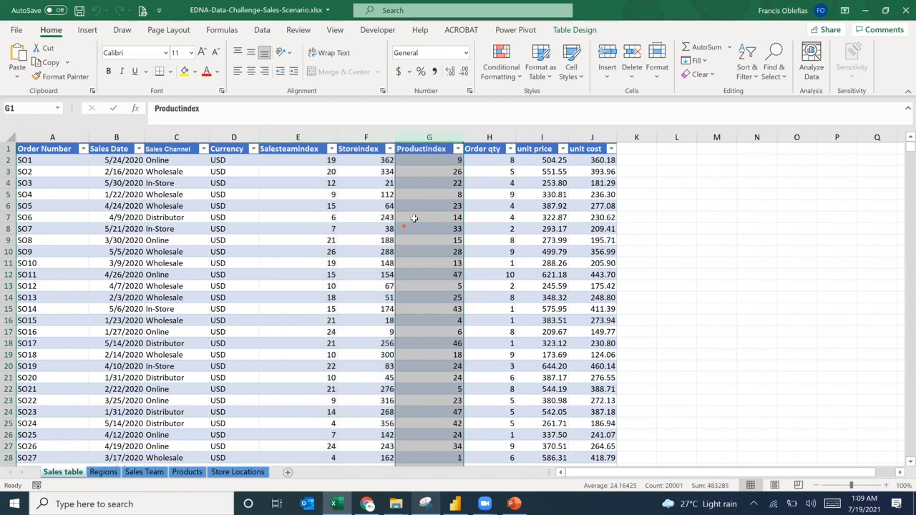
Examine the Store Locations sheet's columns, including latitude, longitude, population and households, through to time_zone
left_click(237, 472)
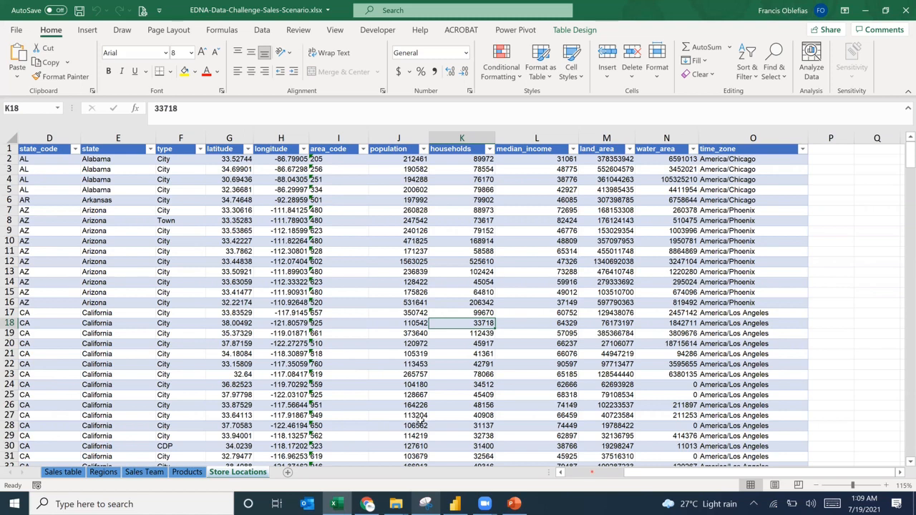
scroll(421, 421, "left", 3)
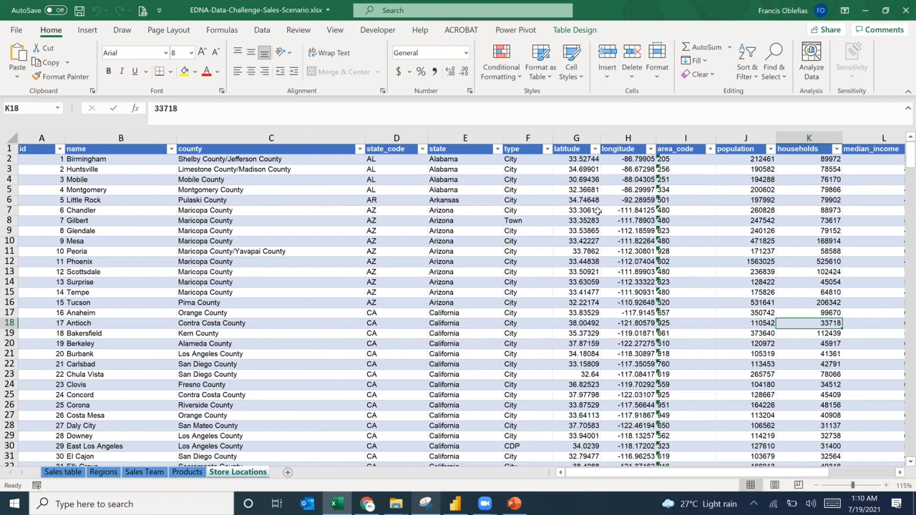
left_click(576, 138)
left_click(617, 136, "ctrl")
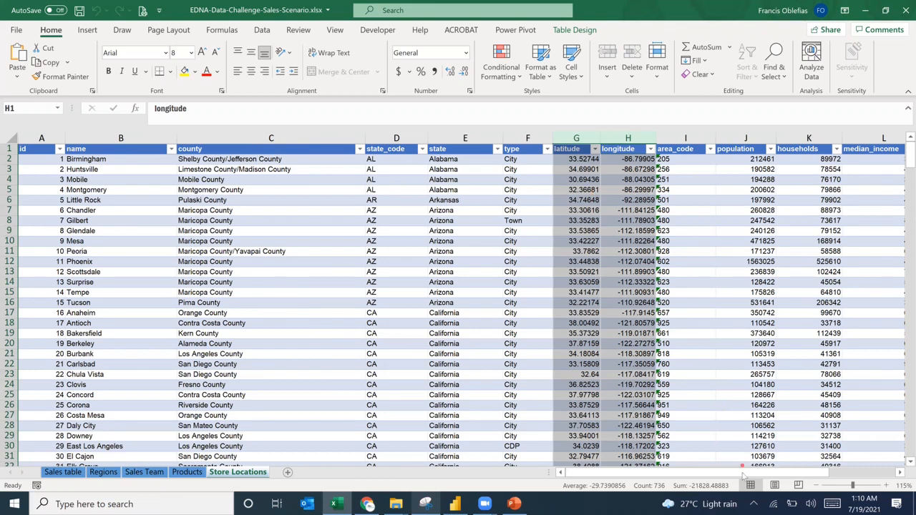
left_click_drag(743, 475, 782, 476)
left_click(620, 249)
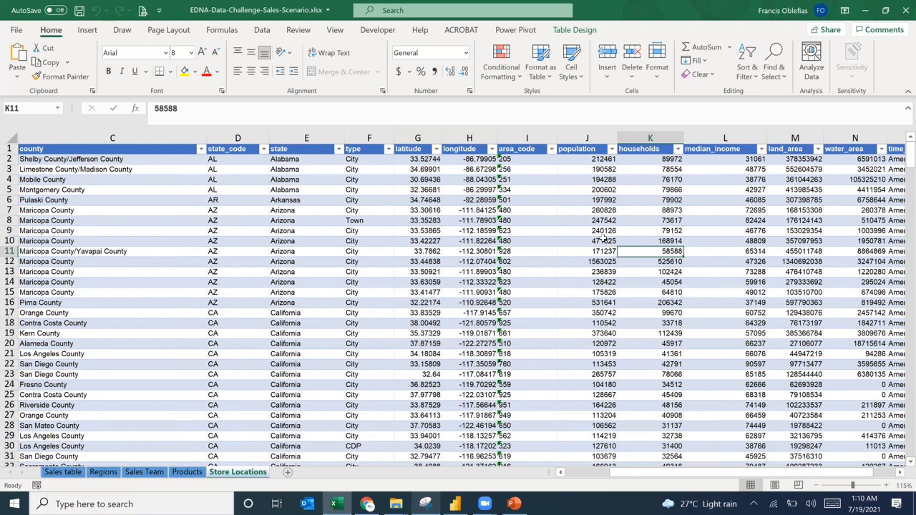
left_click(605, 242)
left_click(676, 201)
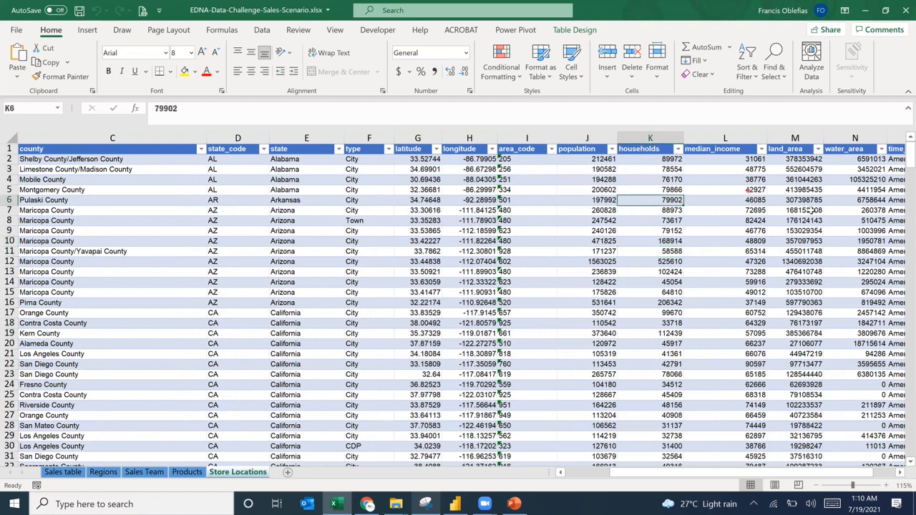
left_click_drag(814, 476, 853, 483)
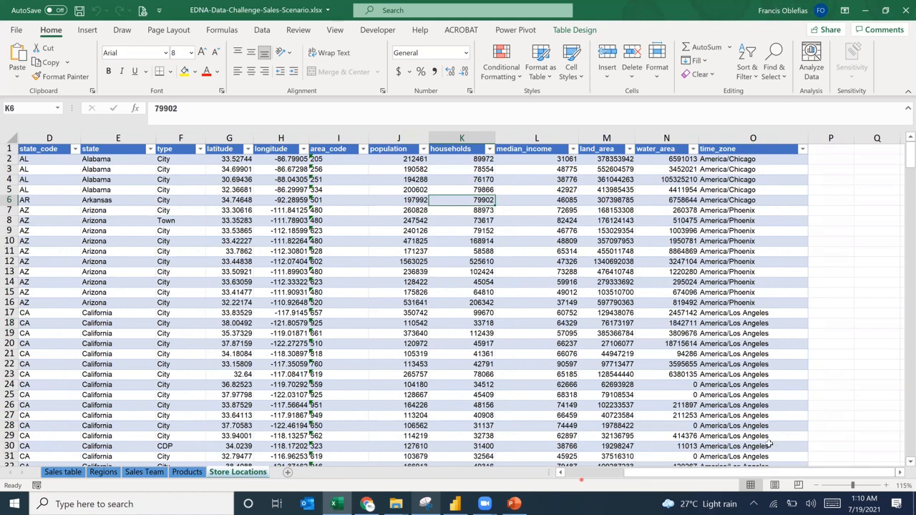
Check the Store Locations id column down to its last row and return to the Sales table sheet
scroll(769, 443, "left", 5)
left_click(47, 250)
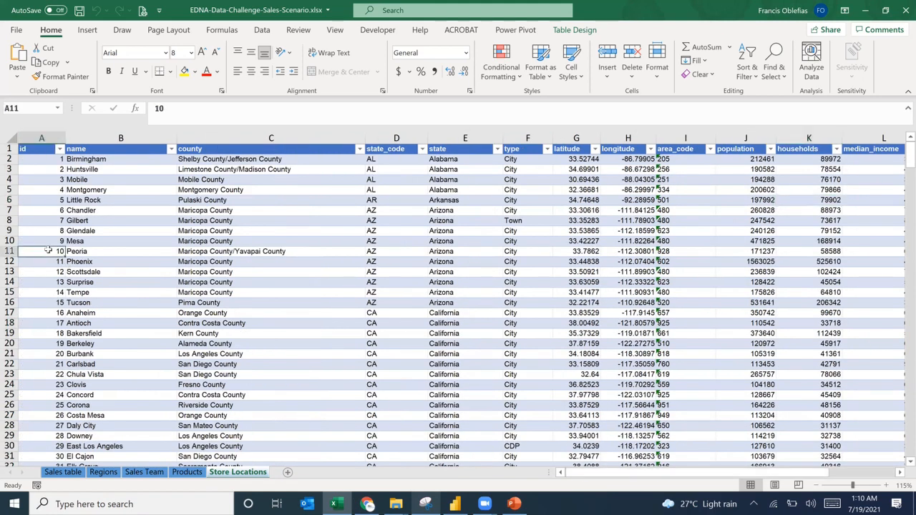
key("ctrl+Down")
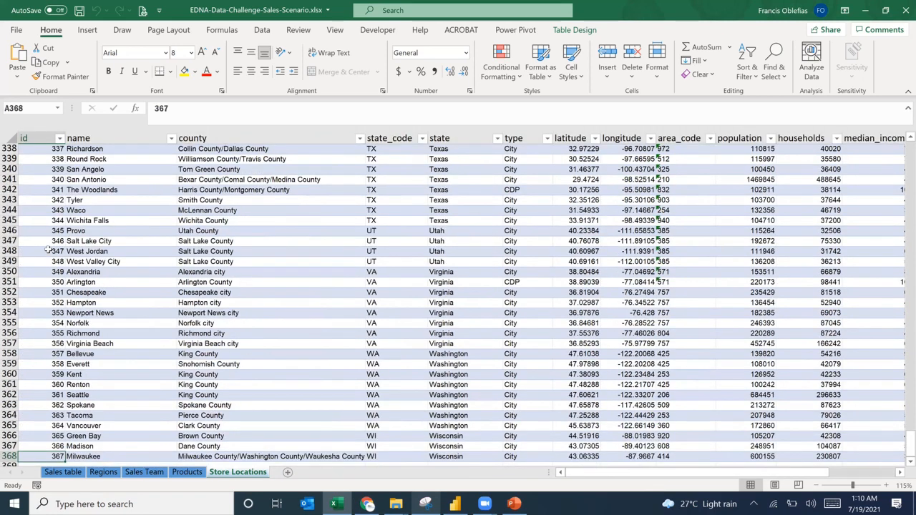
key("ctrl+Up")
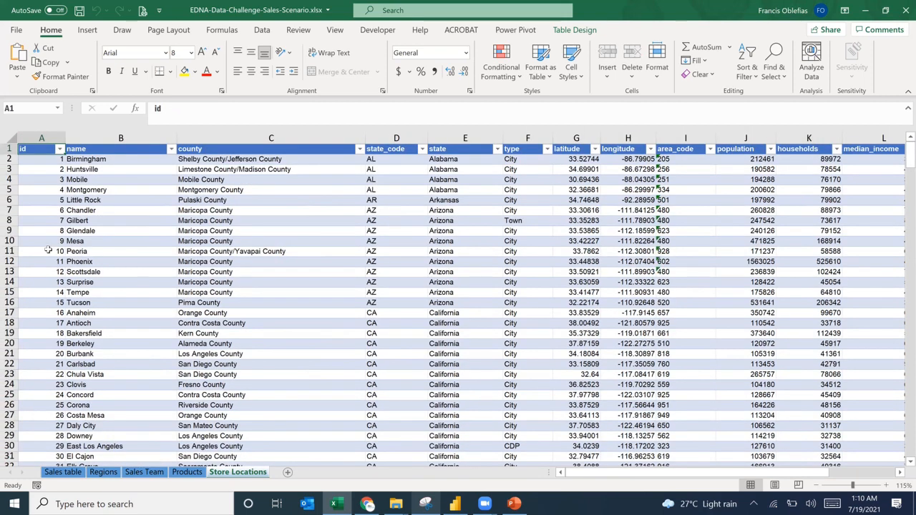
left_click(63, 472)
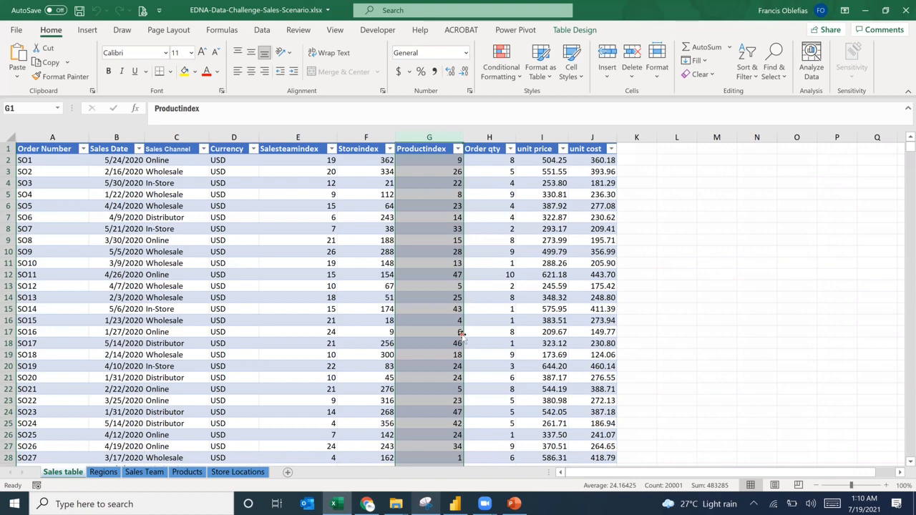
Switch to Power BI Desktop and connect to the Excel workbook EDNA-Data-Challenge-Sales-Scenario.xlsx as the data source
left_click(457, 504)
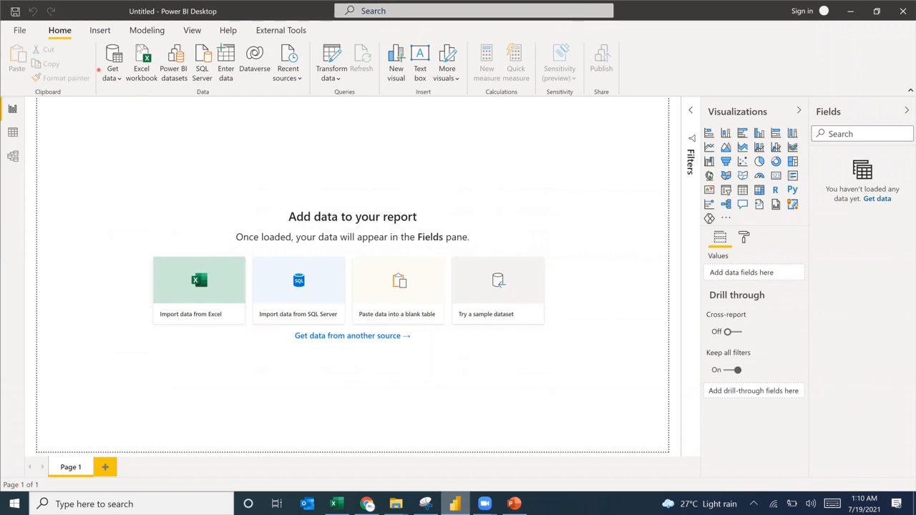
left_click(145, 63)
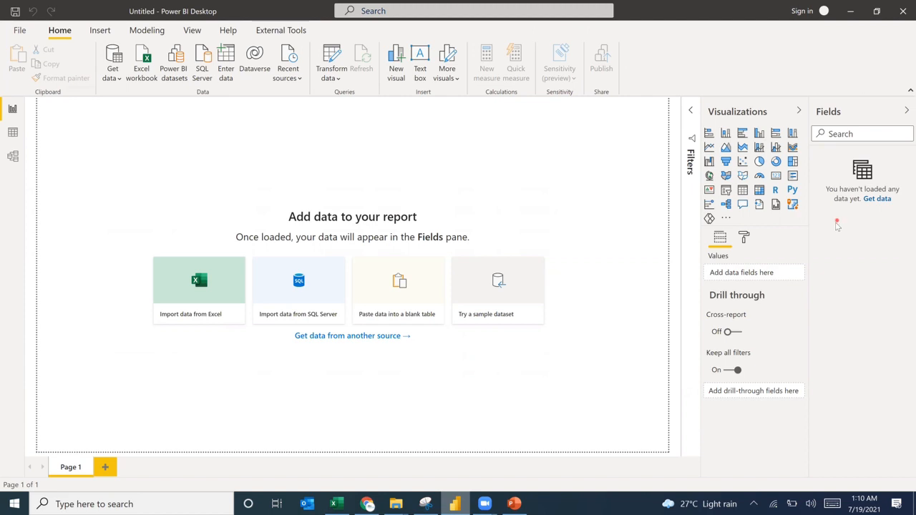
left_click(220, 294)
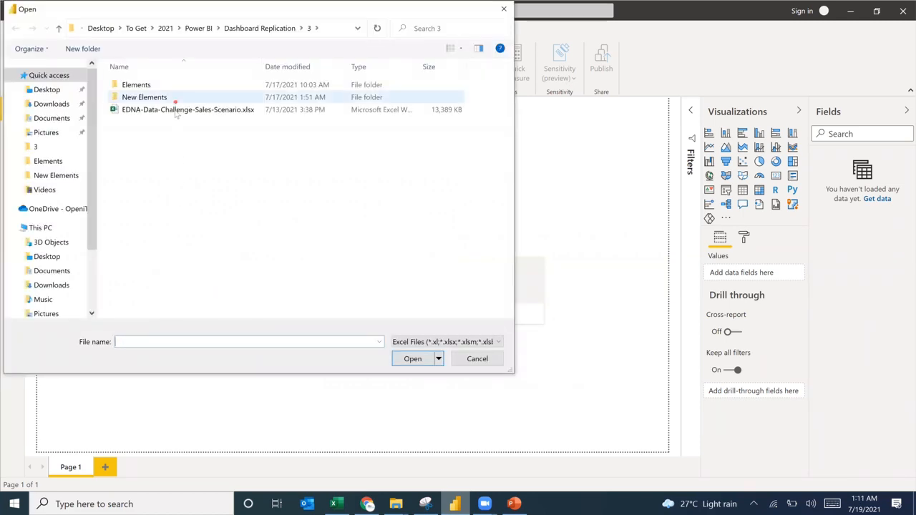
double_click(176, 109)
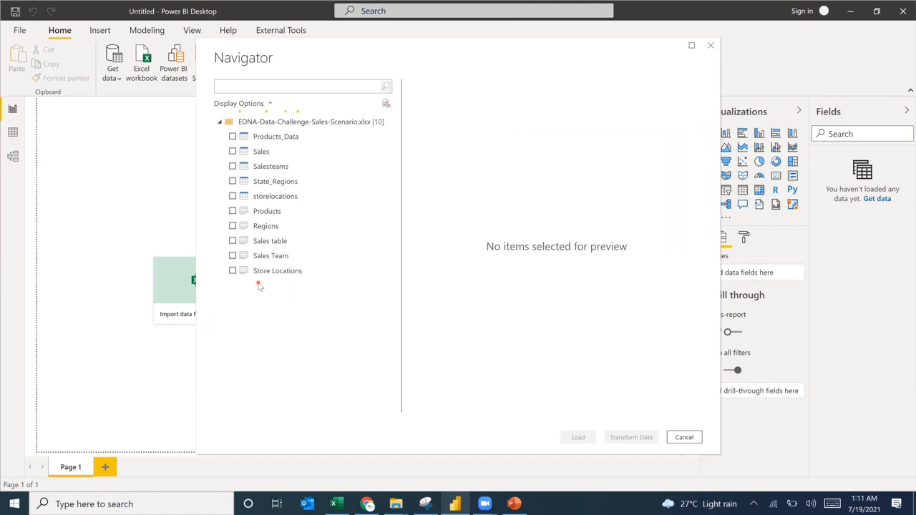
Preview the Products_Data table through its last row and compare it with the Products sheet in the Navigator
left_click(272, 137)
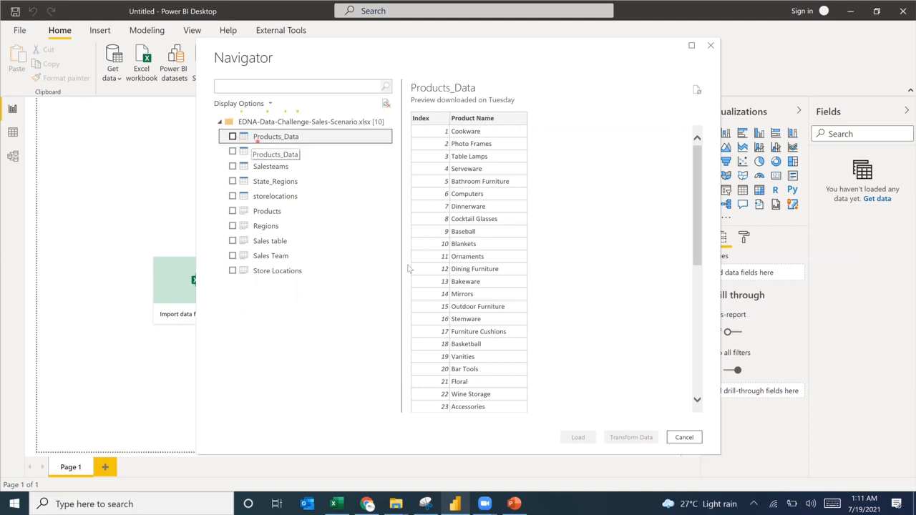
scroll(495, 256, "down", 8)
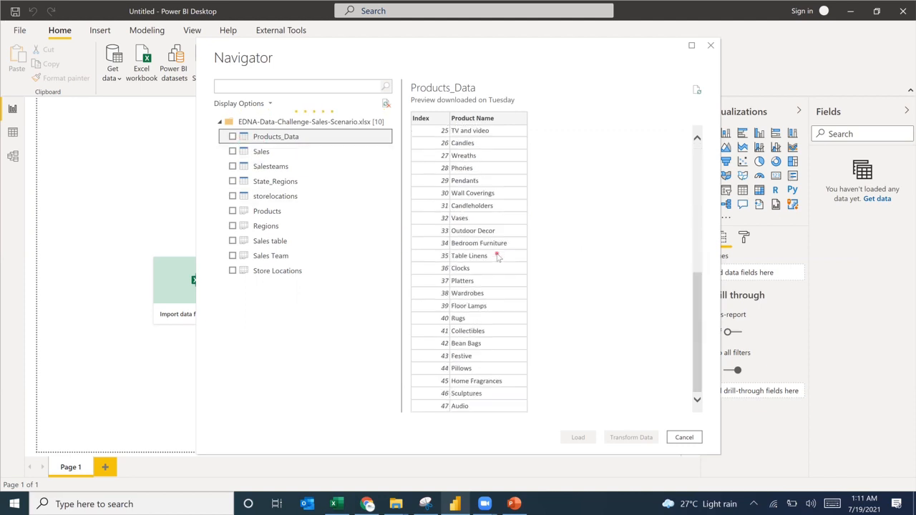
scroll(497, 258, "up", 5)
scroll(497, 256, "up", 4)
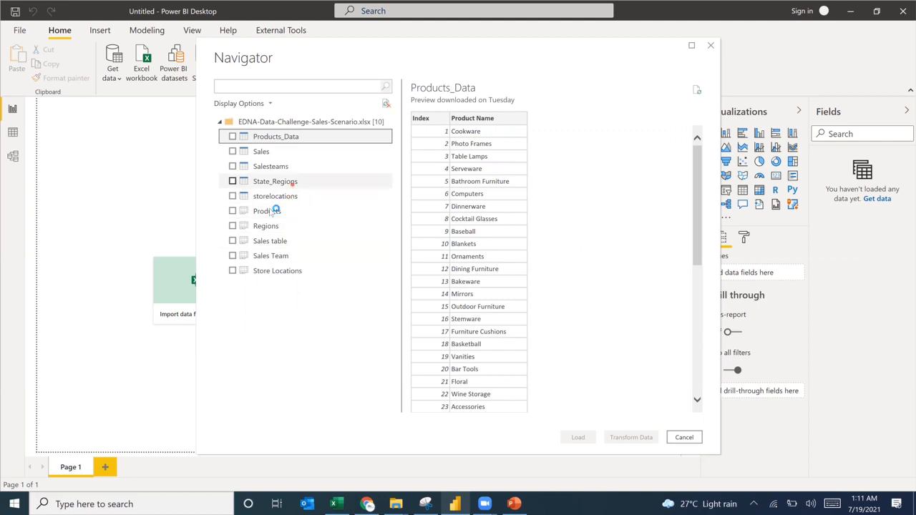
left_click(268, 212)
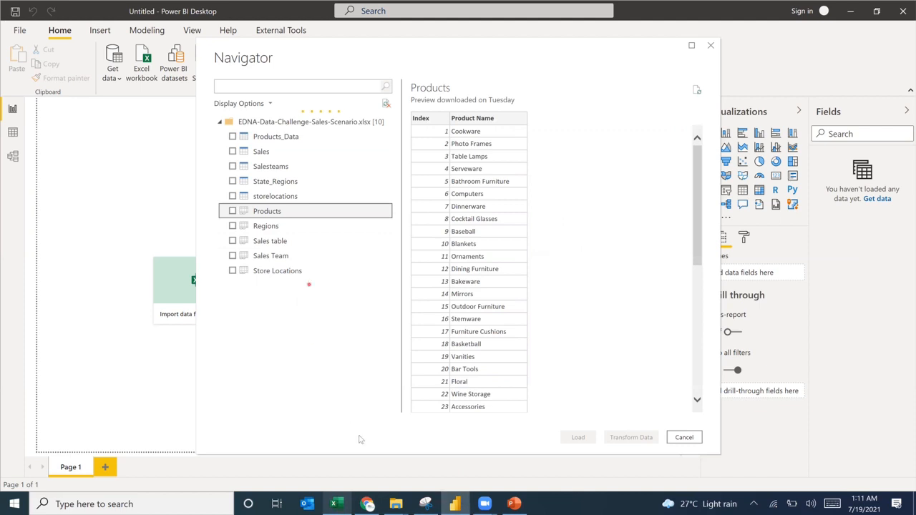
Capture the Navigator's list of tables and sheets from EDNA-Data-Challenge-Sales-Scenario.xlsx as a new snip in Snipping Tool
left_click(425, 504)
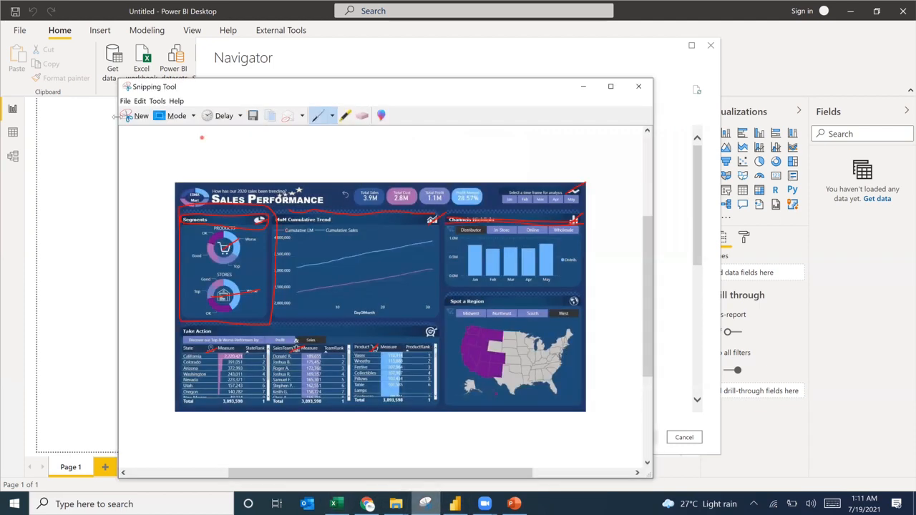
left_click(135, 113)
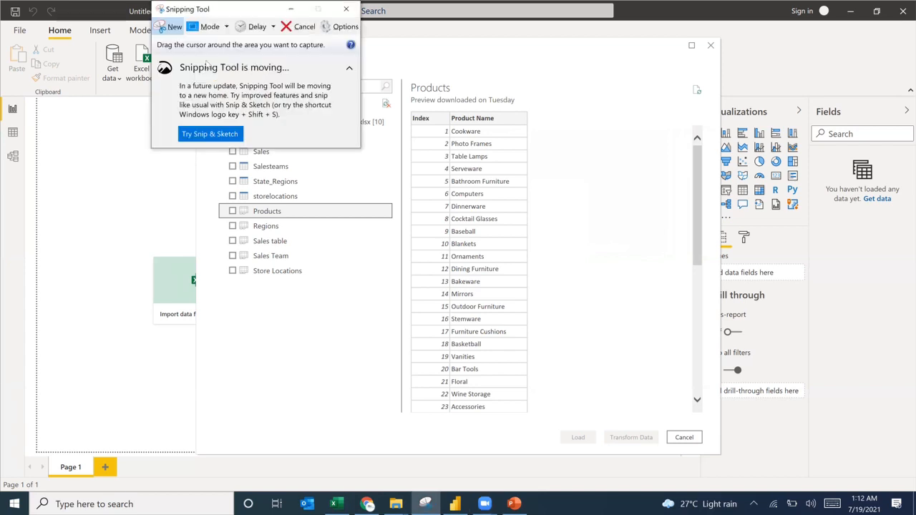
left_click_drag(225, 8, 561, 67)
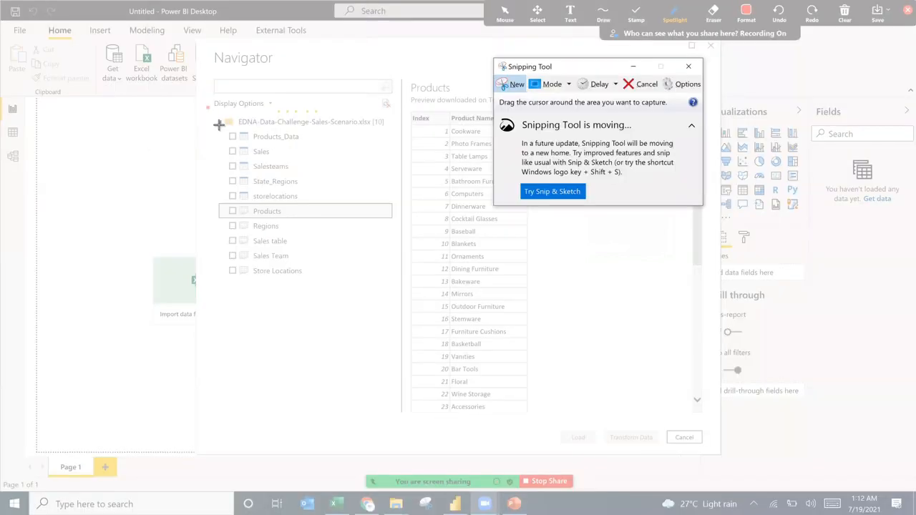
left_click_drag(214, 114, 387, 293)
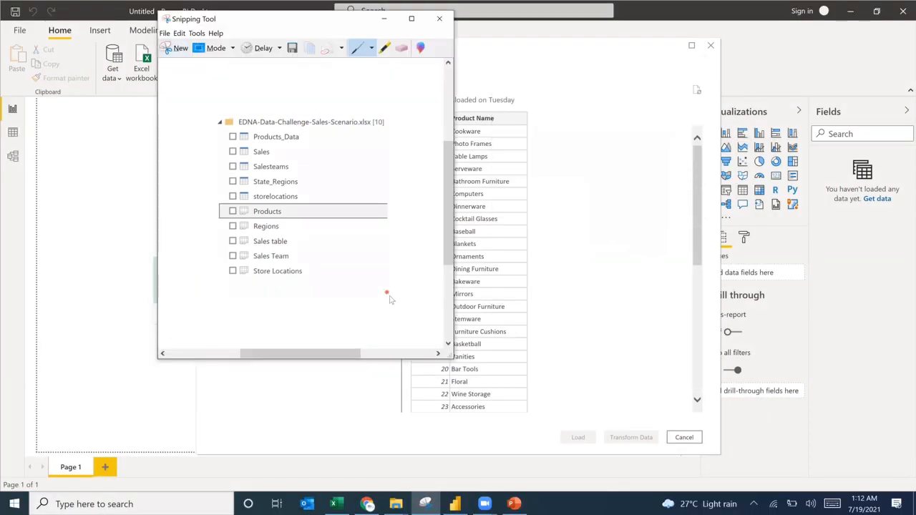
Over the Excel sheet, underline Products, Regions, Sales table, Sales Team and Store Locations in the snip and circle the Products_Data table icon
left_click(333, 503)
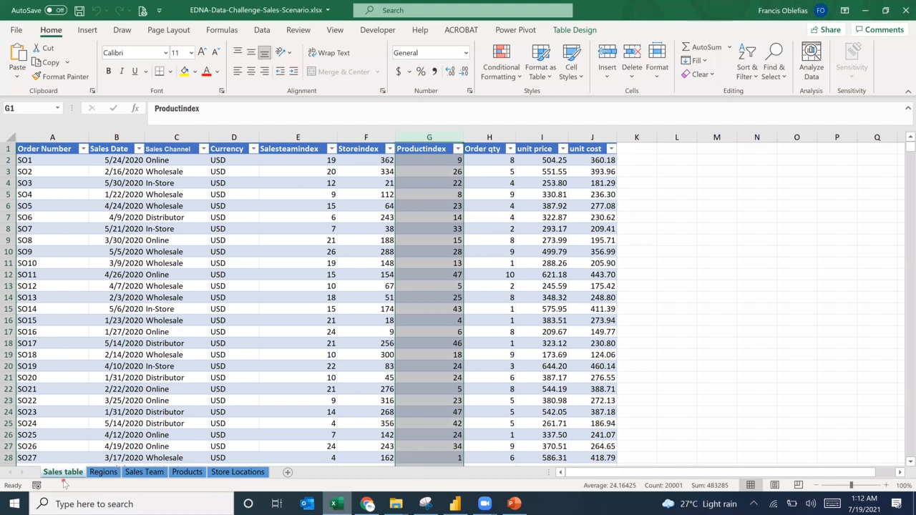
left_click(448, 365)
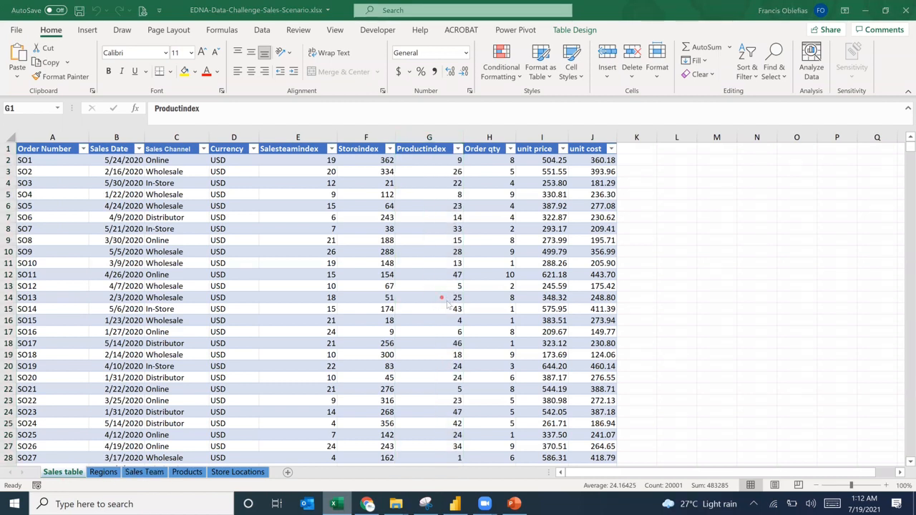
left_click(425, 504)
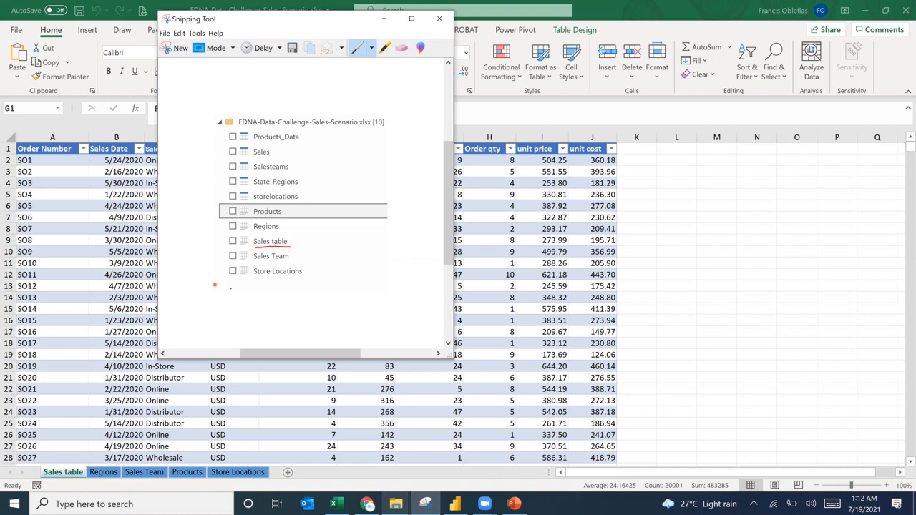
left_click_drag(252, 230, 279, 230)
left_click_drag(254, 264, 297, 263)
left_click_drag(255, 217, 279, 214)
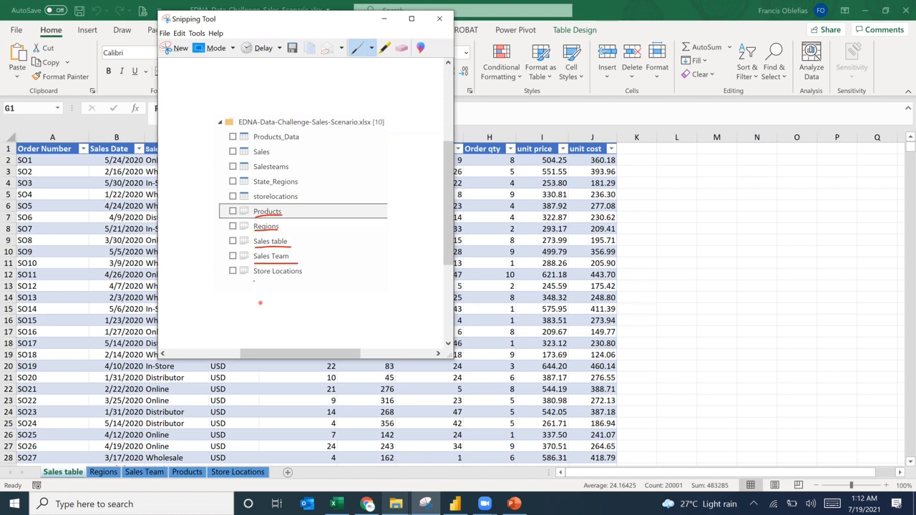
left_click_drag(255, 277, 317, 282)
left_click_drag(242, 21, 686, 131)
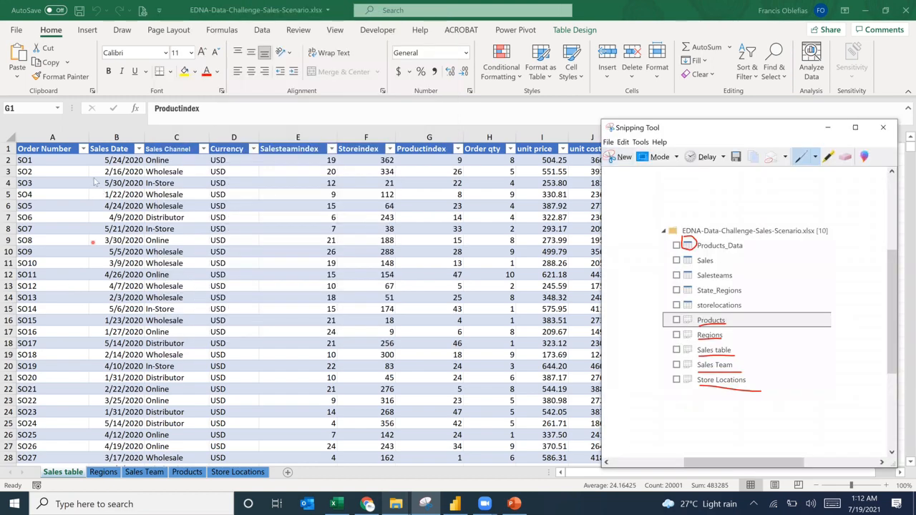
View the table name of the Sales table sheet's data in Excel and underline the matching Sales entry in the snip, erasing the stray mark
left_click(136, 196)
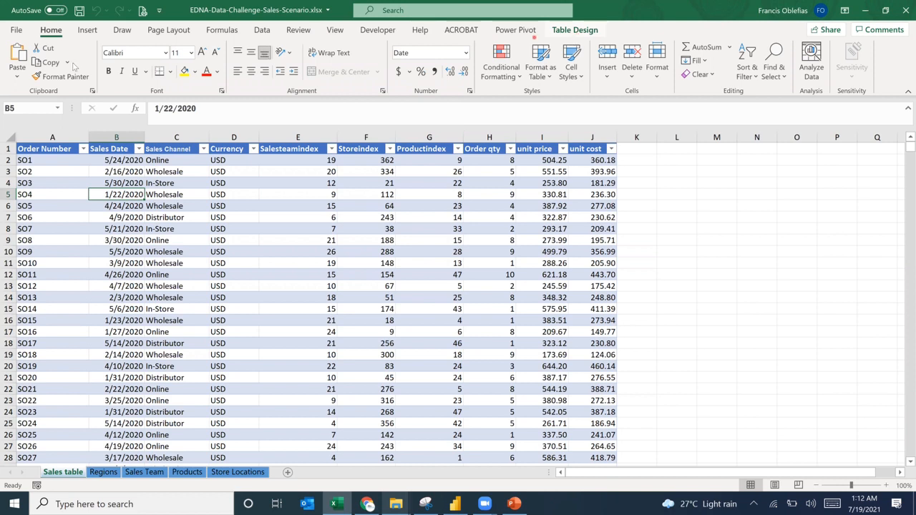
left_click(575, 30)
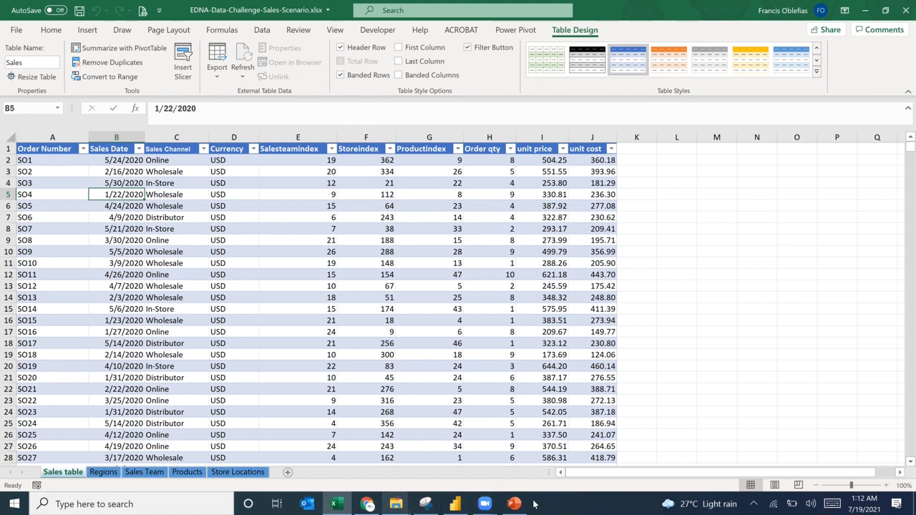
left_click(425, 503)
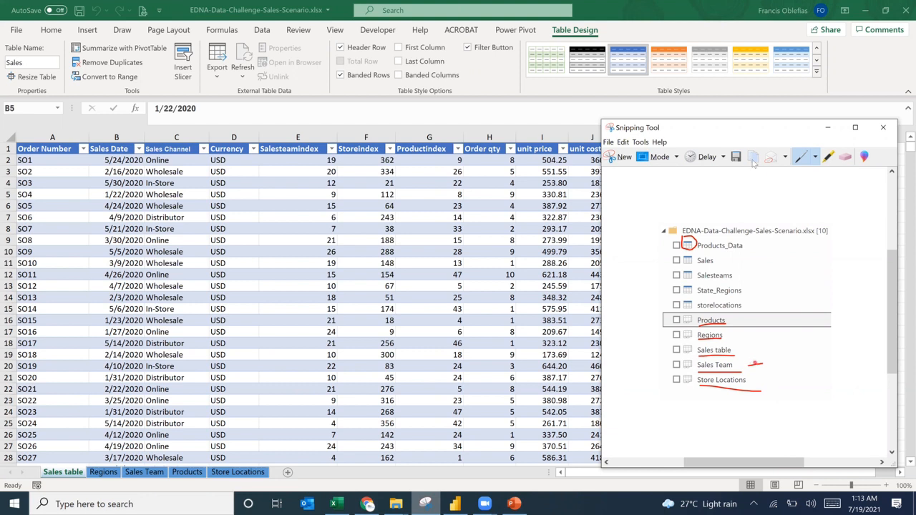
left_click(845, 157)
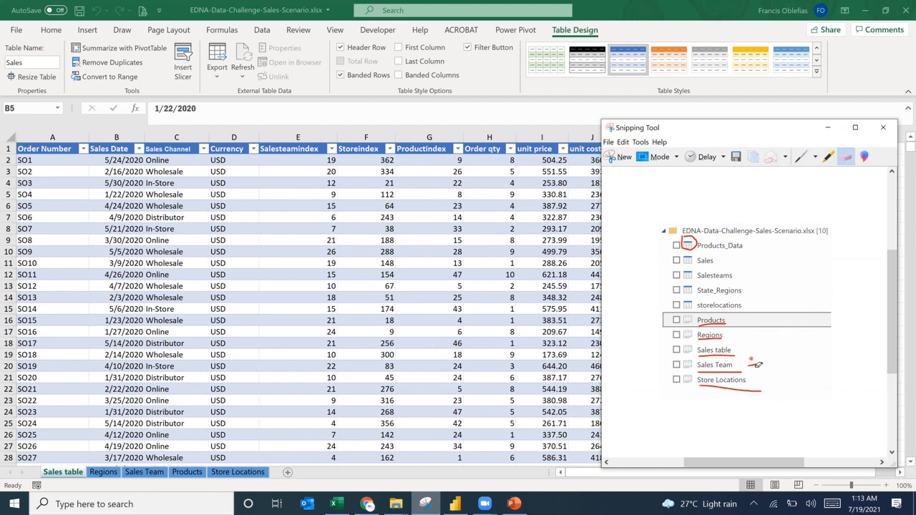
left_click(756, 364)
left_click(828, 161)
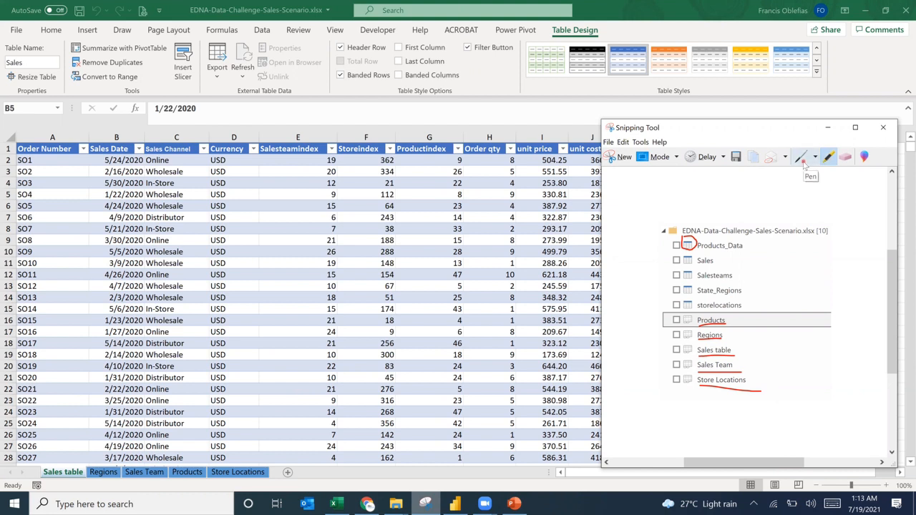
left_click(803, 164)
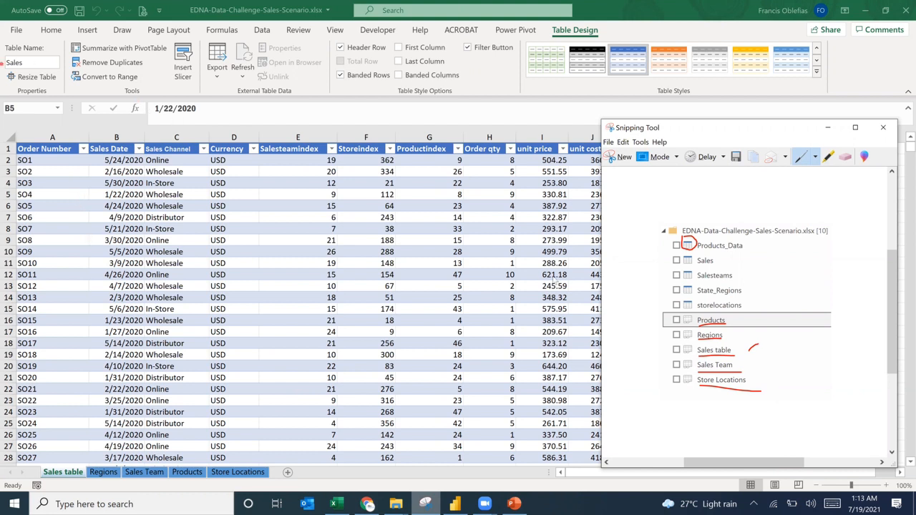
left_click_drag(691, 267, 716, 267)
left_click(827, 127)
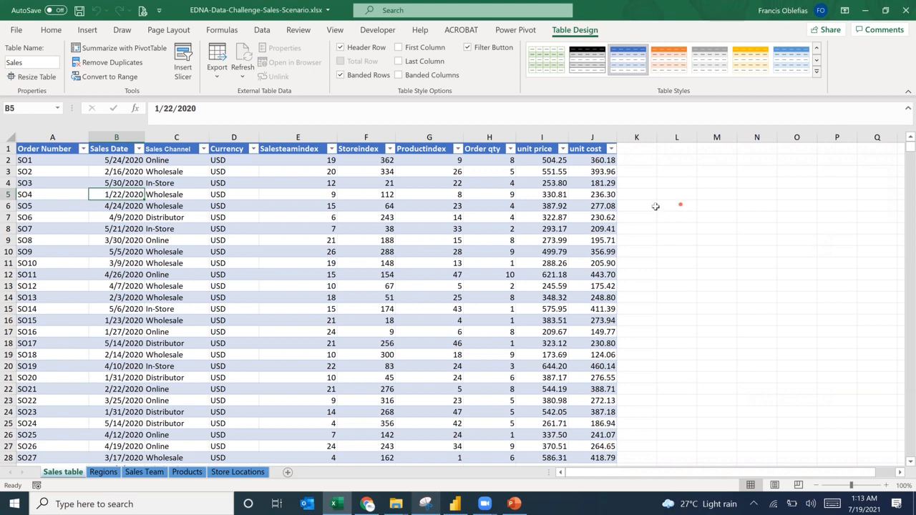
Enter the sample text adf;adj;a in M1 and j;adkf;aj in M2, outside the table on the Sales table sheet
left_click(716, 148)
type("adf;adj;a")
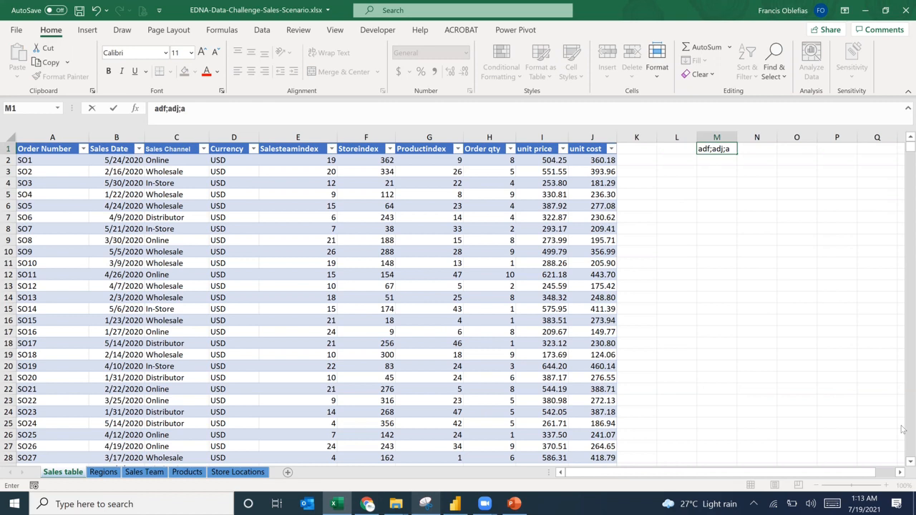
key("Return")
type("j;adkf;aj")
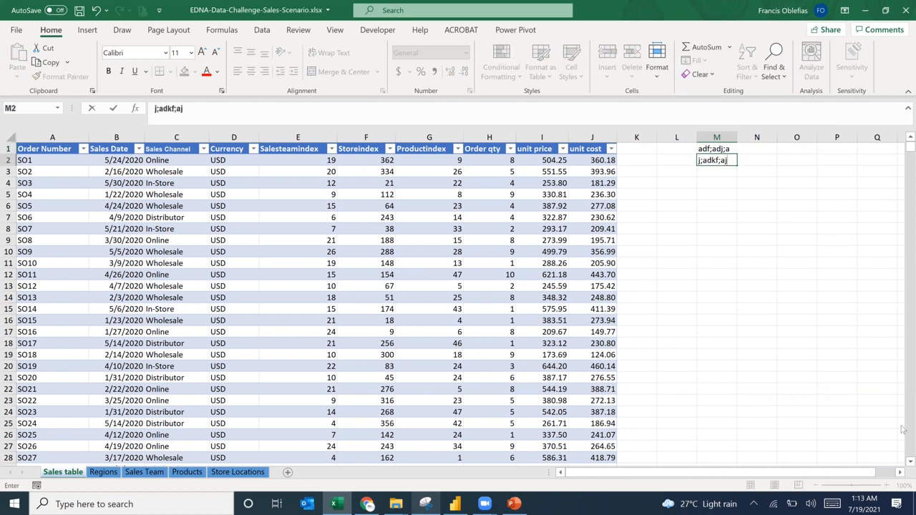
key("Return")
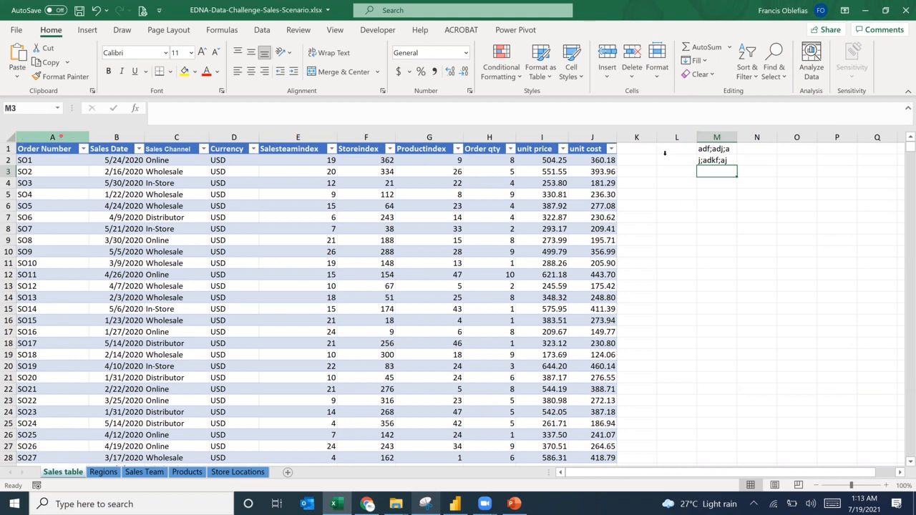
Highlight columns A through M on the Sales table sheet to compare the whole sheet range with the table itself
left_click(61, 136)
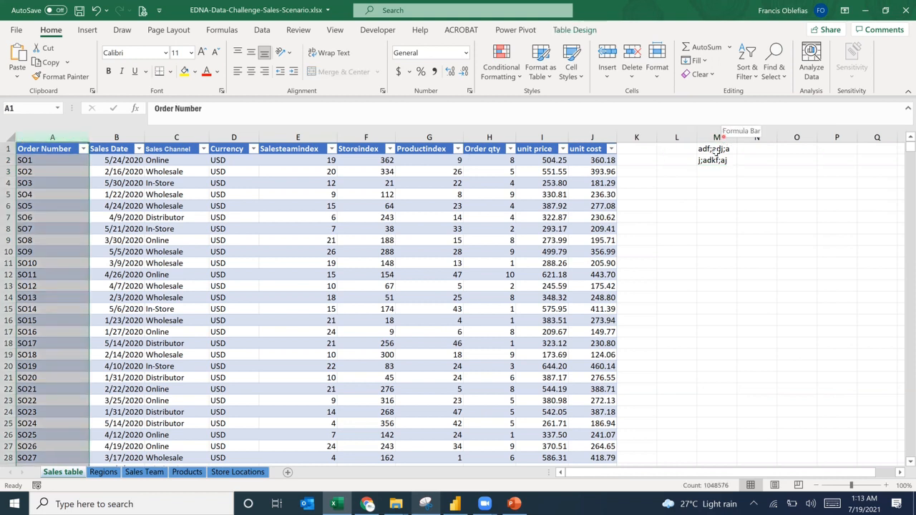
left_click(717, 136, "shift")
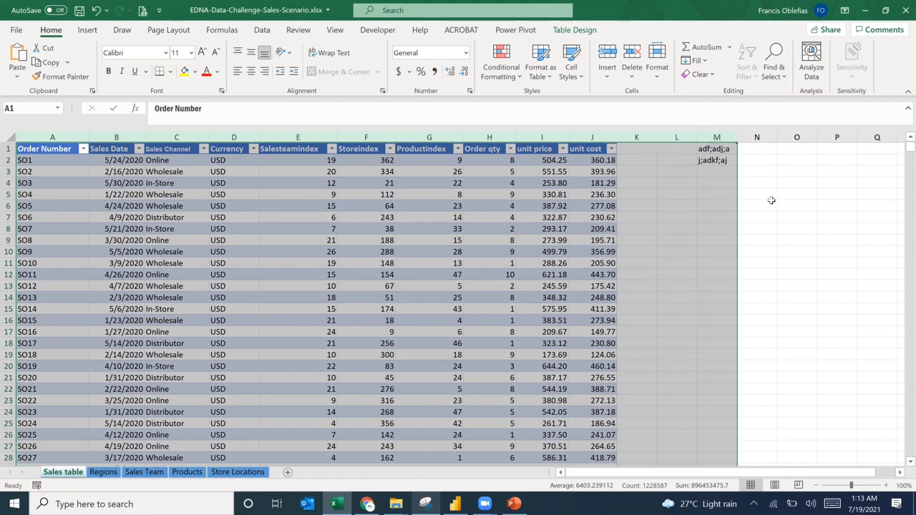
left_click(367, 240)
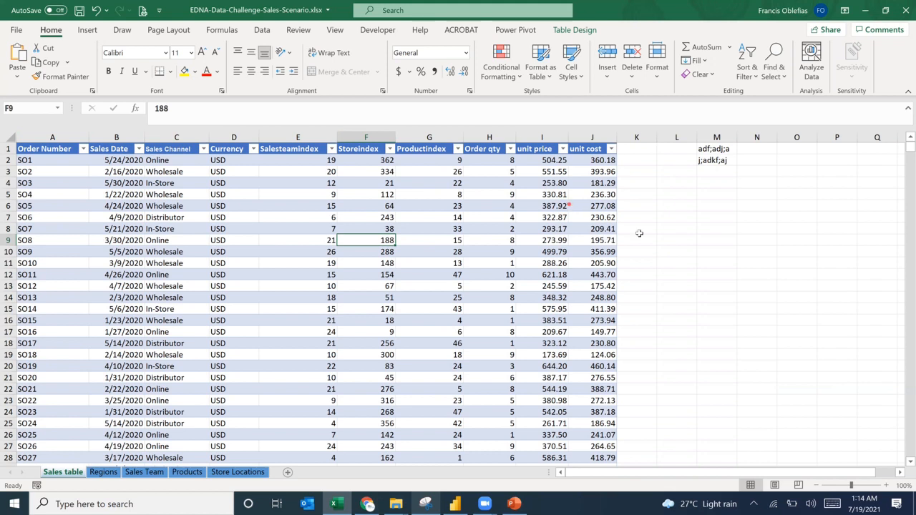
left_click(304, 183)
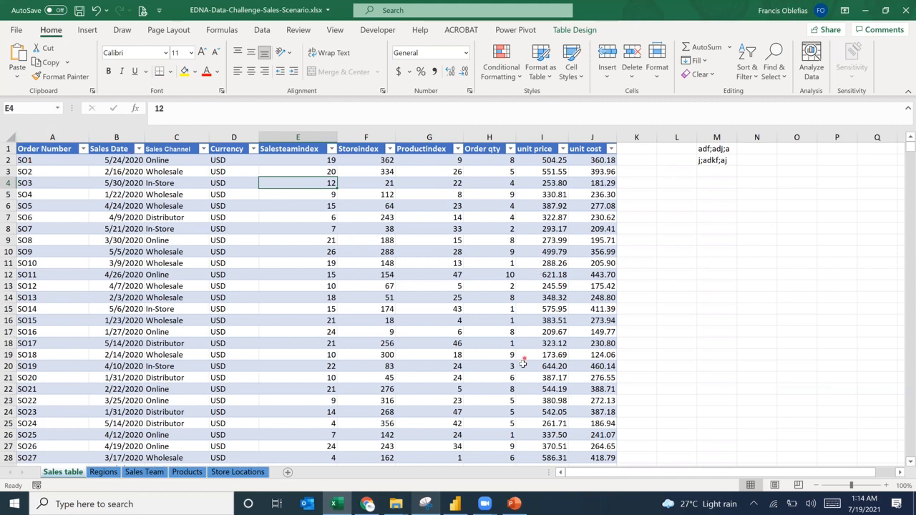
Delete the sample text from cells M1 and M2 on the Sales table sheet
left_click_drag(711, 149, 713, 160)
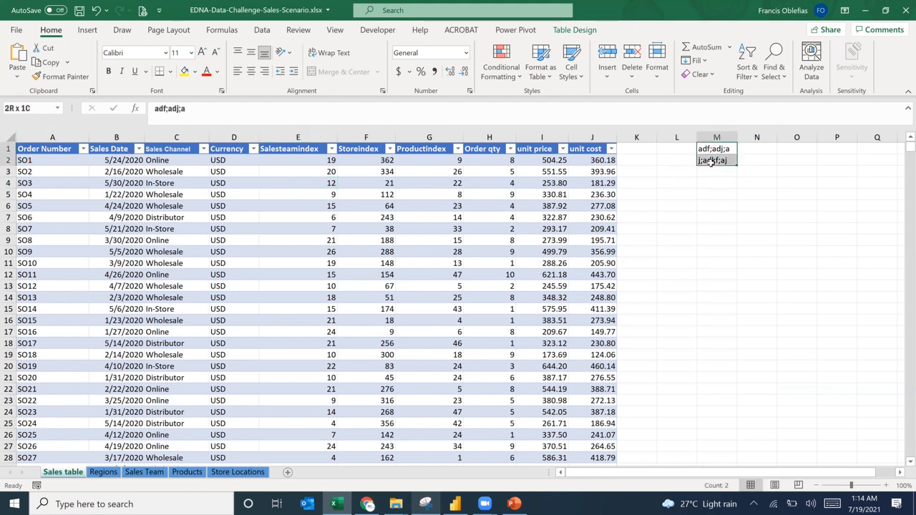
key("Delete")
left_click(676, 251)
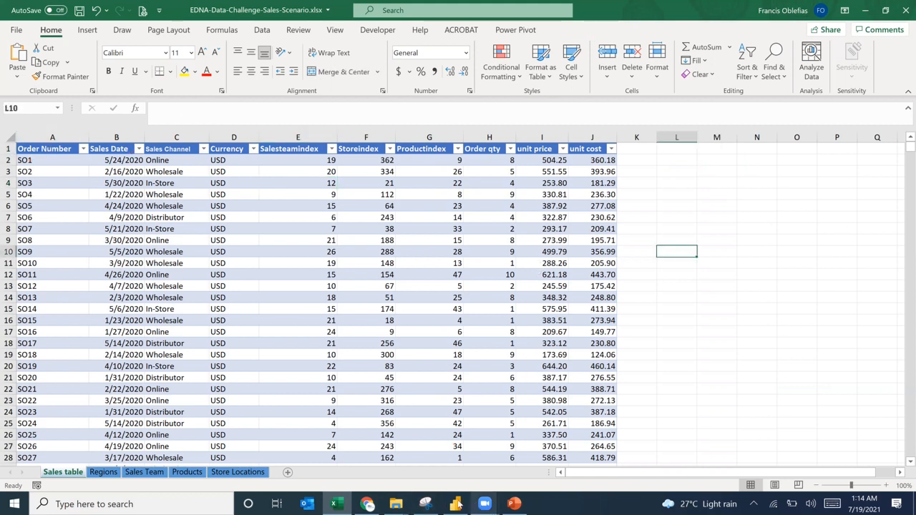
Switch to Power BI Desktop and select the Products_Data, Sales, Salesteams, State_Regions and storelocations tables for transformation
left_click(455, 503)
left_click(231, 136)
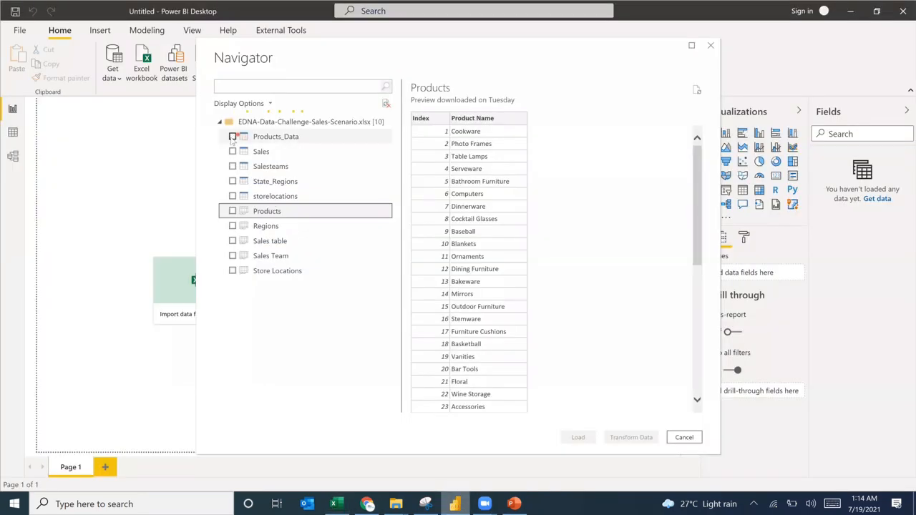
left_click(232, 151)
left_click(231, 166)
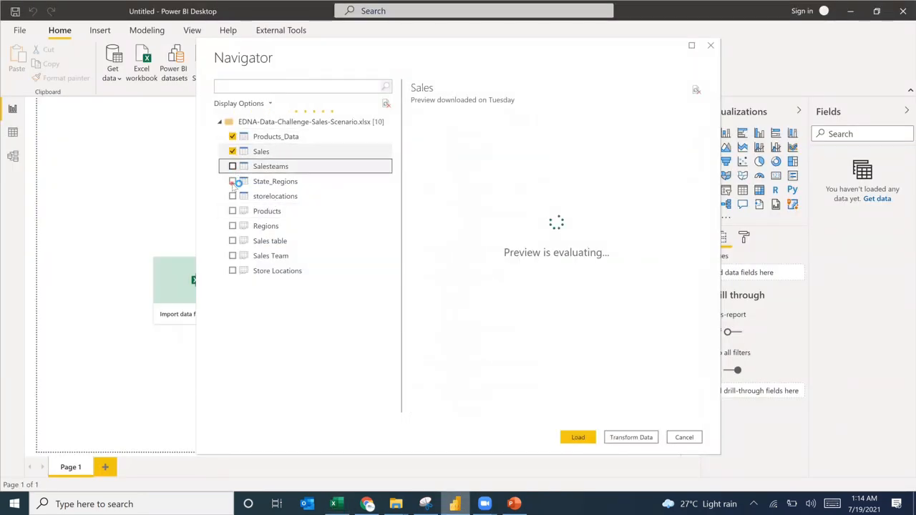
left_click(234, 197)
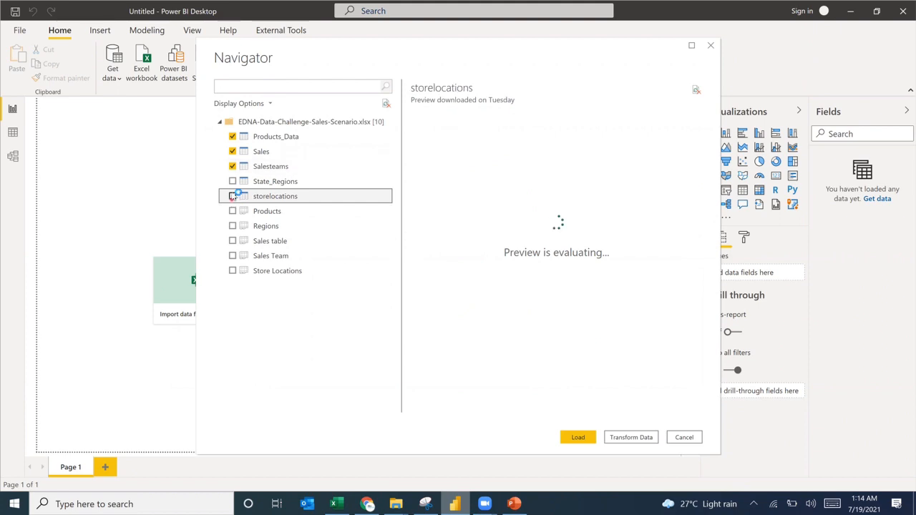
left_click(232, 183)
left_click(232, 196)
key("alt+Tab")
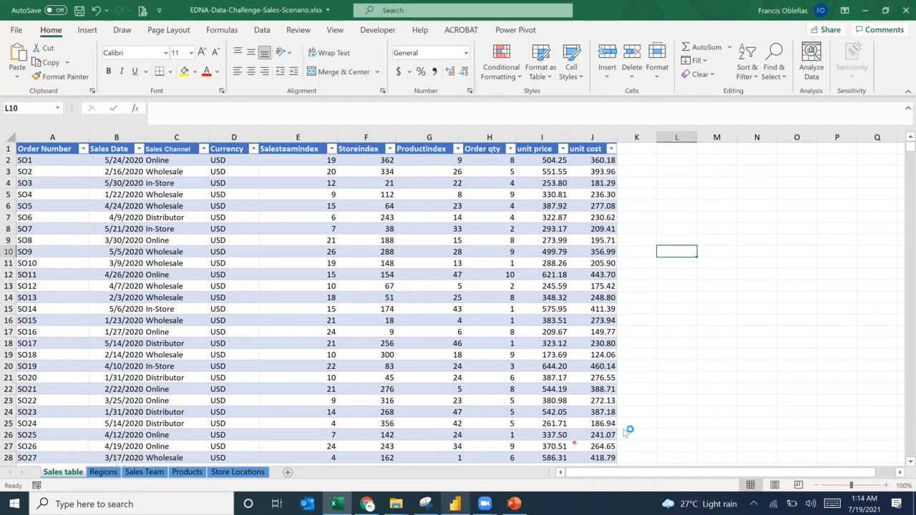
key("alt+Tab")
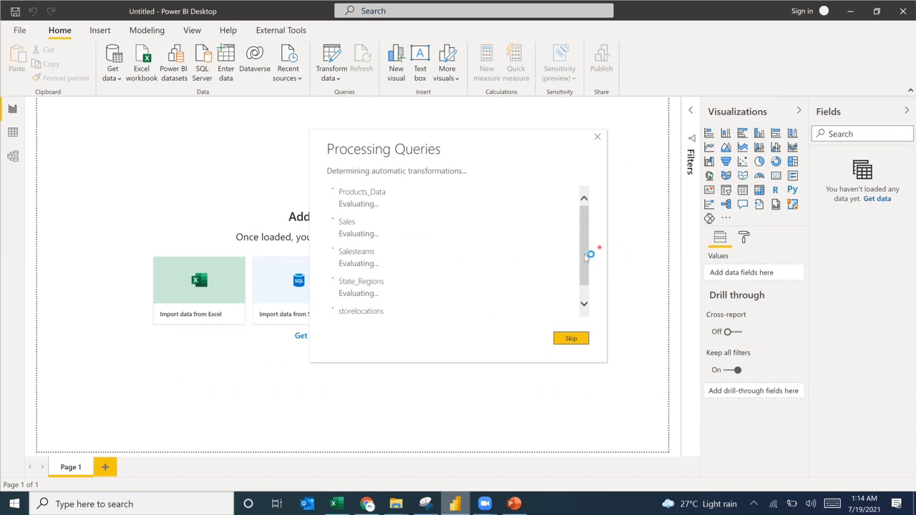
left_click(583, 304)
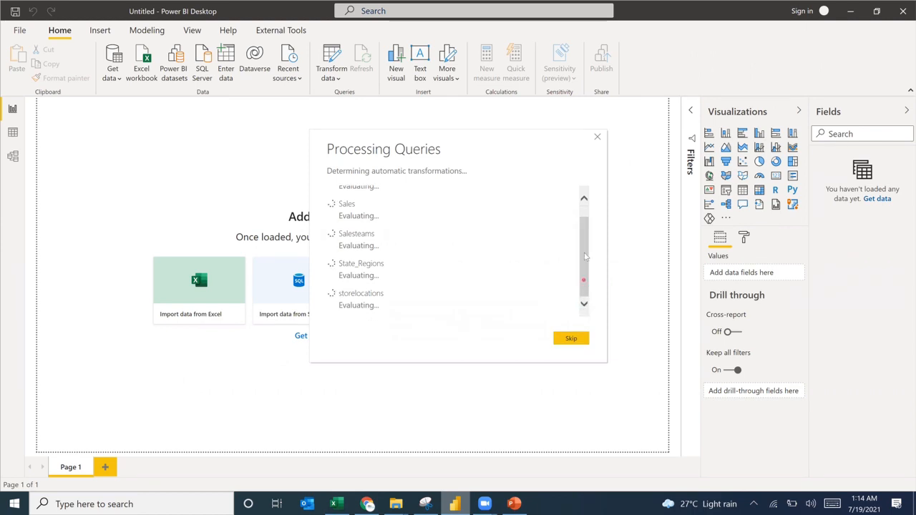
left_click_drag(585, 260, 585, 250)
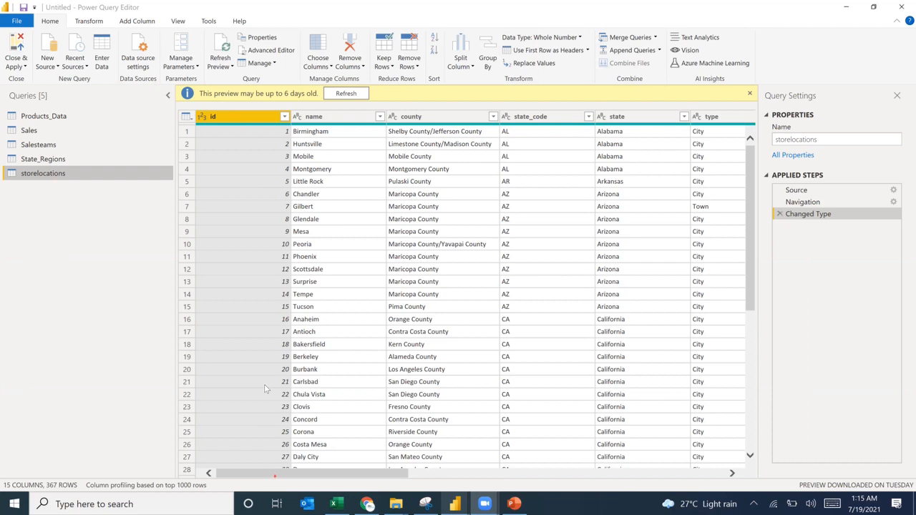
Examine the storelocations query's columns, checking the data types of latitude and longitude
scroll(264, 388, "right", 1)
scroll(265, 389, "right", 6)
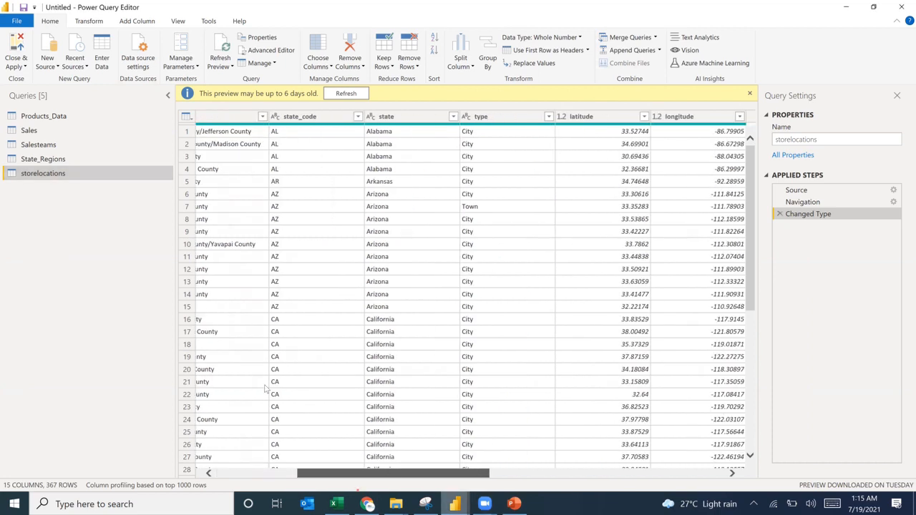
scroll(507, 200, "right", 1)
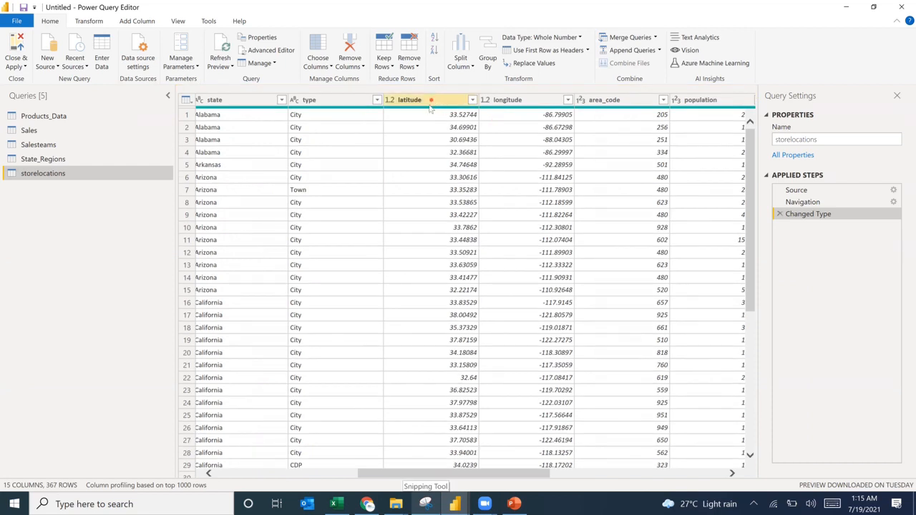
left_click(433, 100)
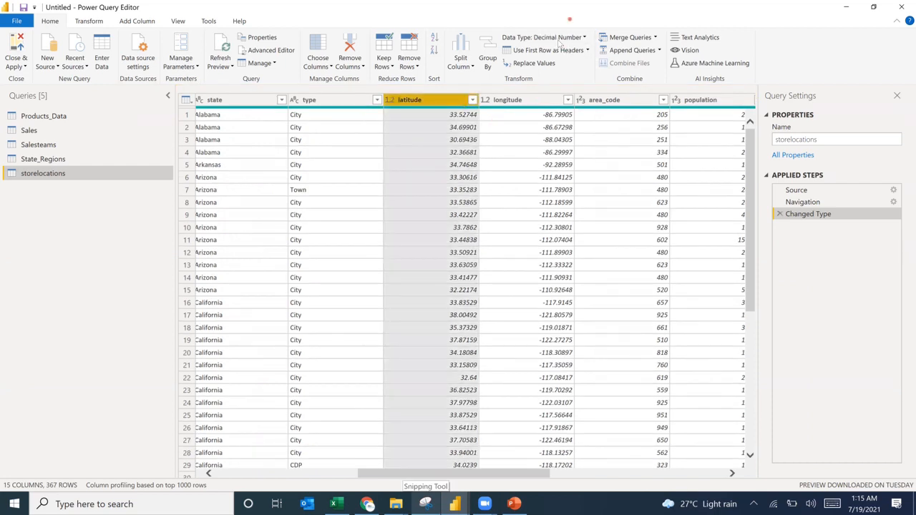
left_click(538, 128)
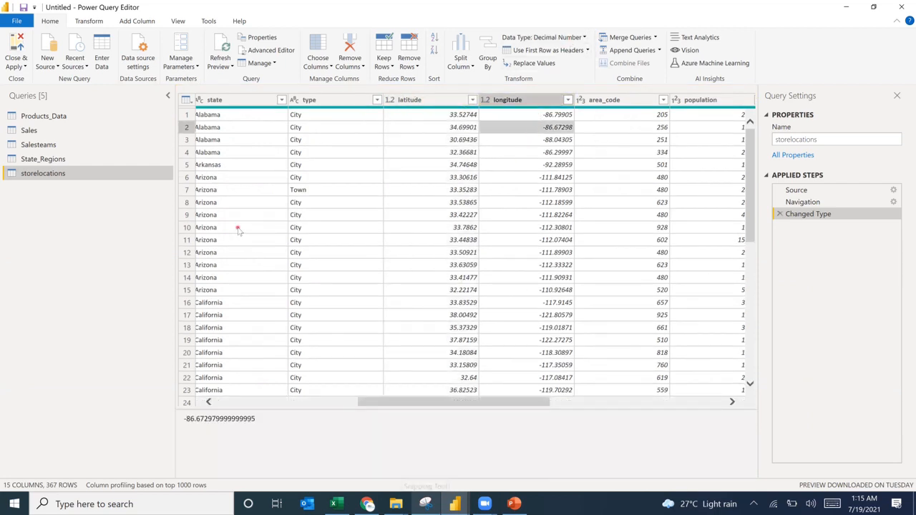
Review the State_Regions, Salesteams, Sales and Products_Data queries, checking the data types of Sales Date and the product Index
left_click(61, 162)
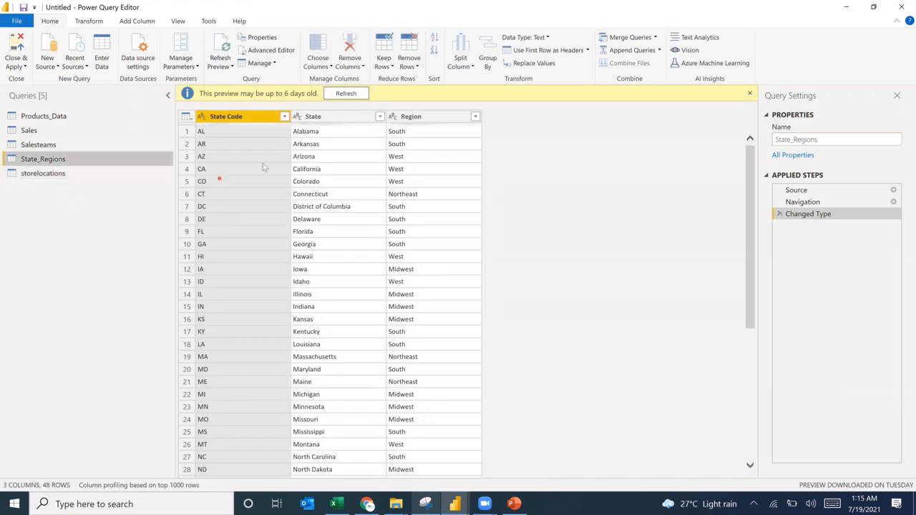
left_click(62, 144)
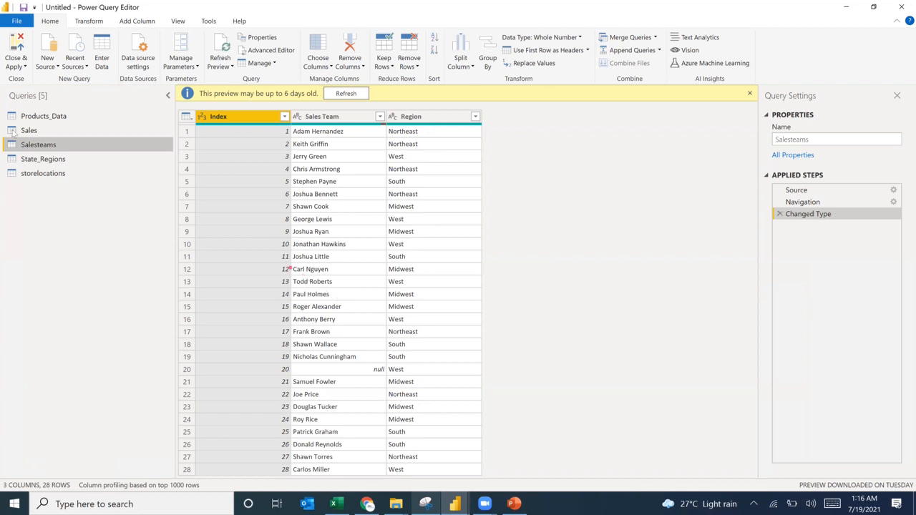
left_click(44, 131)
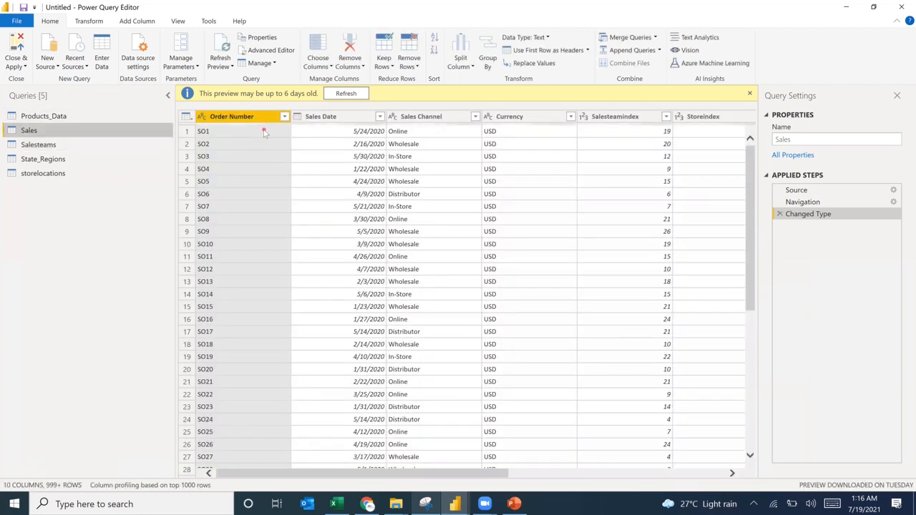
left_click(357, 117)
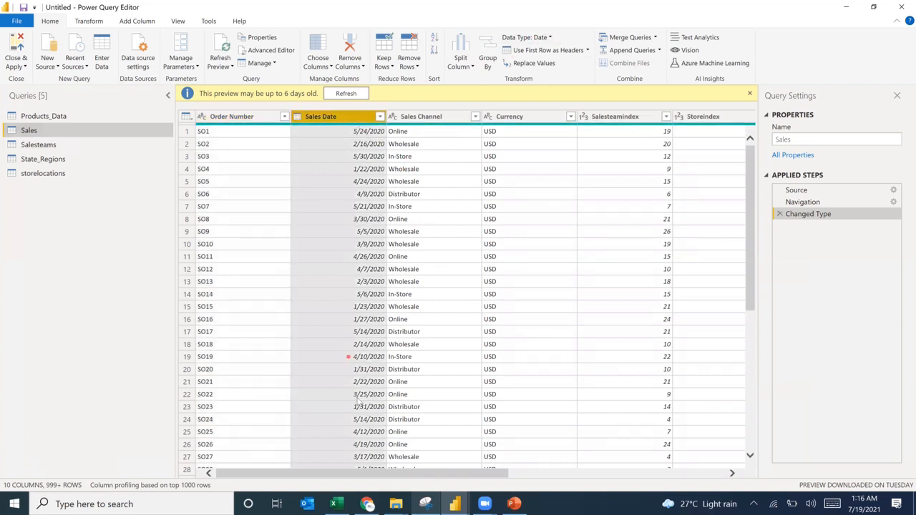
left_click(59, 119)
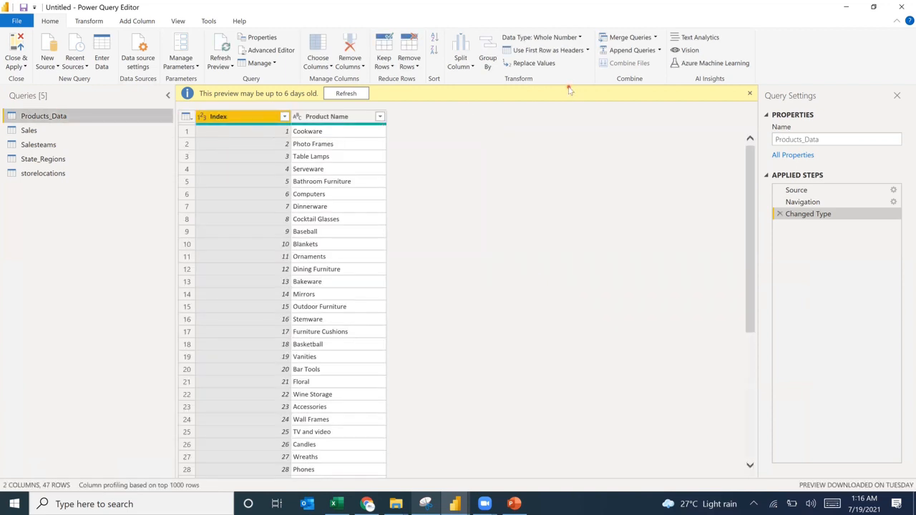
left_click(903, 5)
left_click(247, 119)
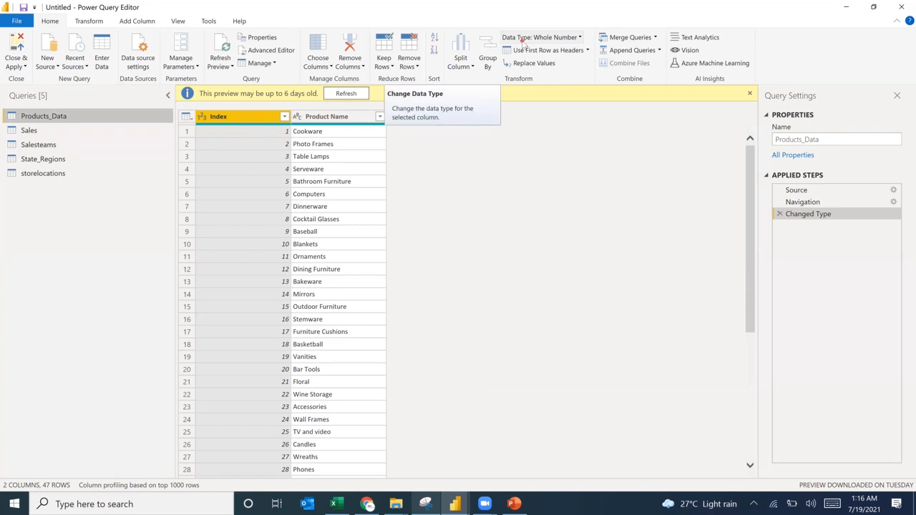
Check the data types of the Sales query's Productindex, Storeindex, unit price and unit cost columns
left_click(30, 134)
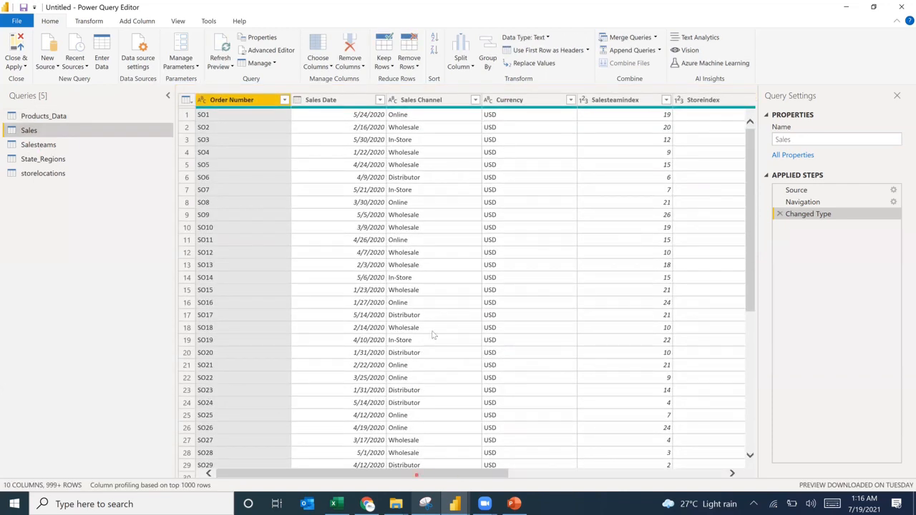
left_click_drag(227, 476, 401, 476)
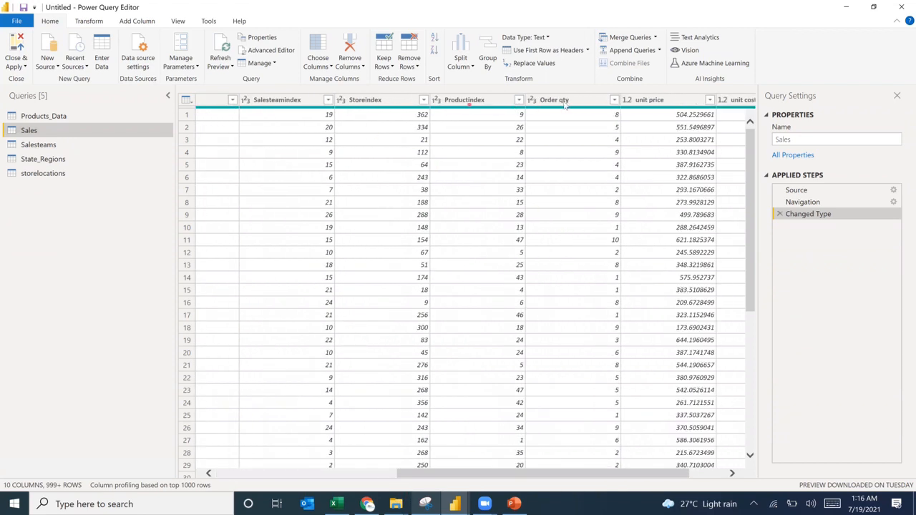
left_click(486, 104)
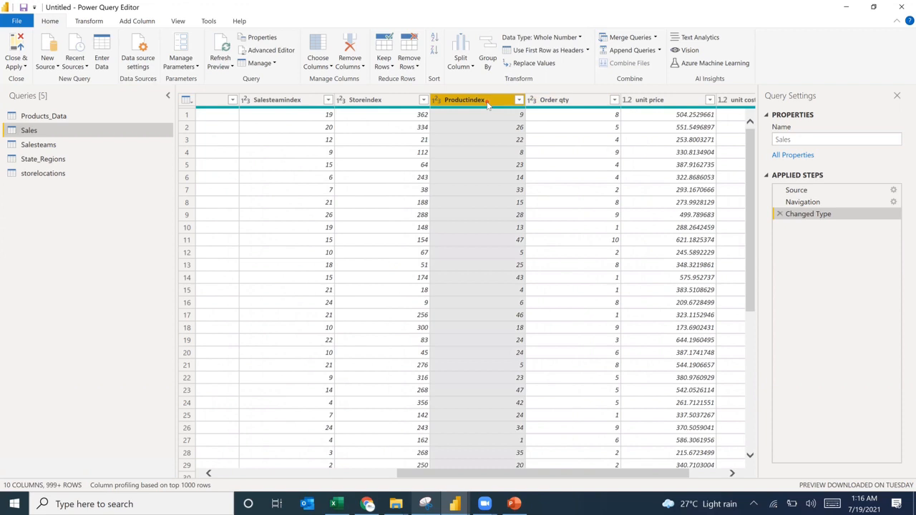
left_click(397, 103, "ctrl")
left_click(685, 106)
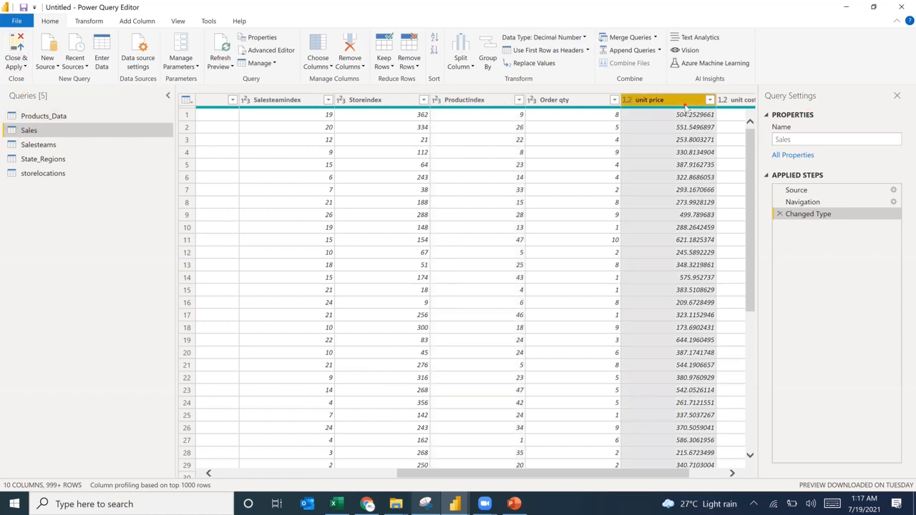
left_click(733, 106)
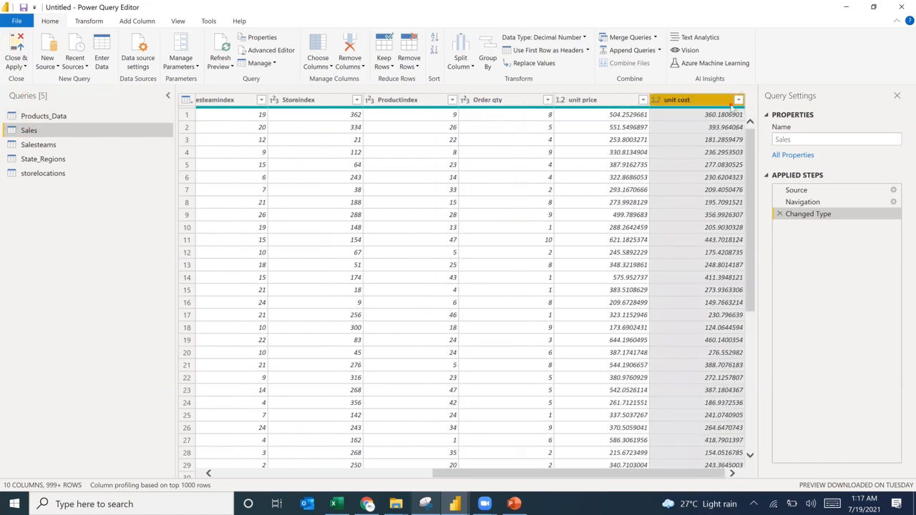
Close the query editor and apply the changes to load all five tables into the report
left_click(18, 66)
left_click(25, 81)
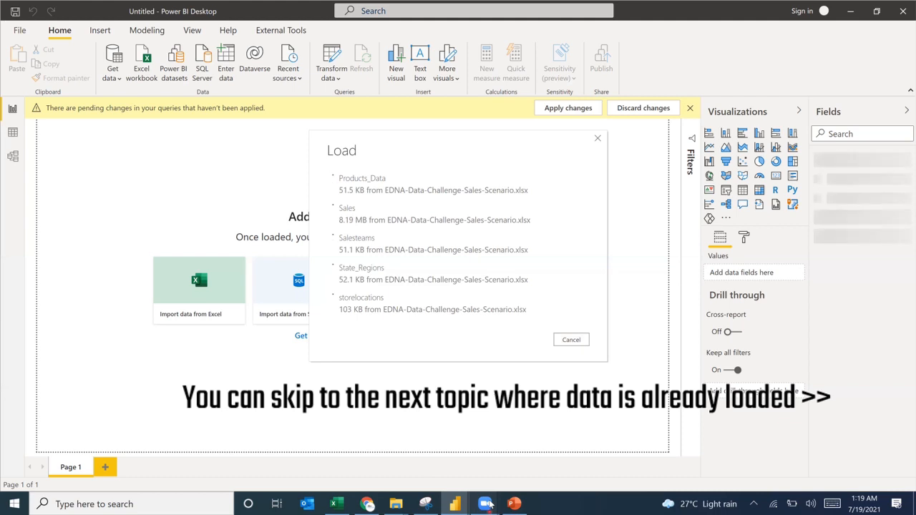
mouse_move(489, 505)
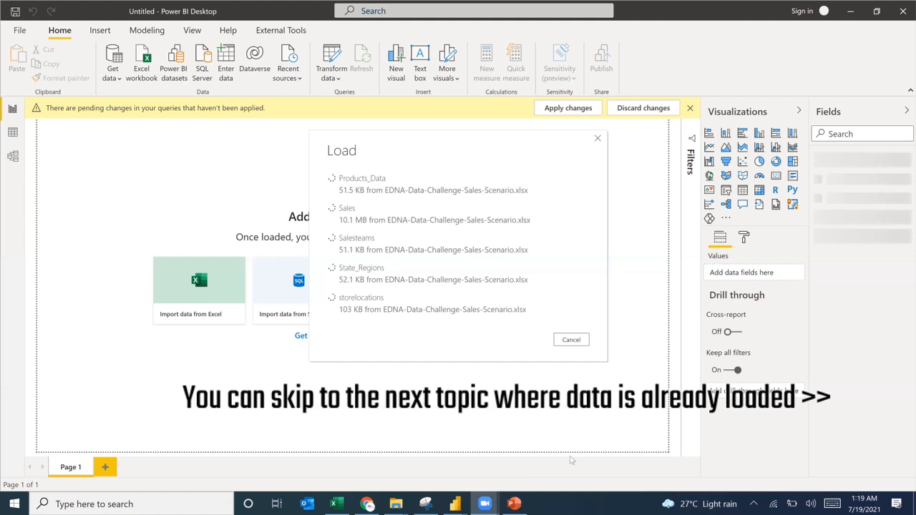
mouse_move(518, 503)
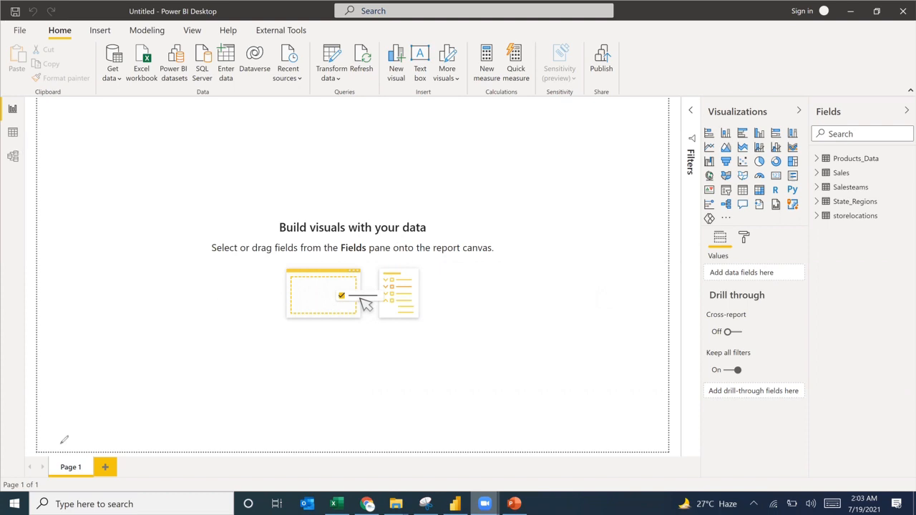
In the model diagram, move the Sales, State_Regions and storelocations tables closer to Products_Data and Salesteams
left_click(13, 162)
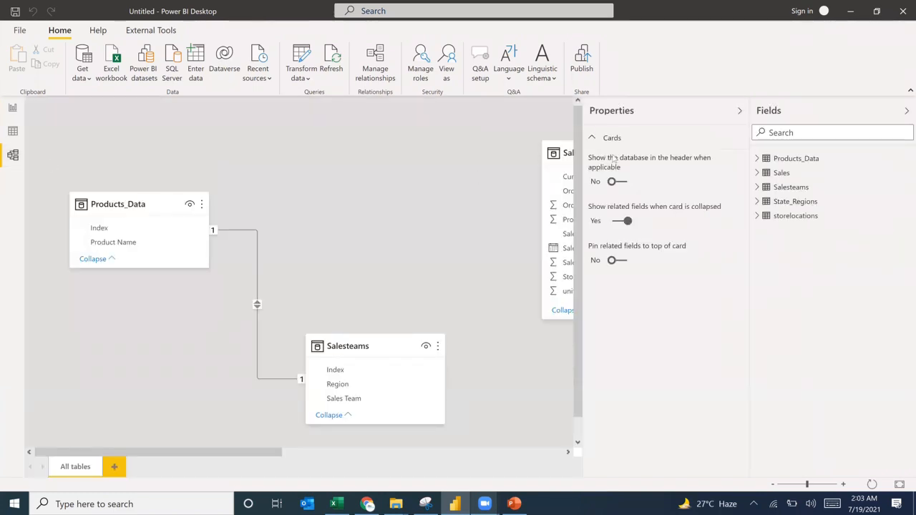
left_click(739, 117)
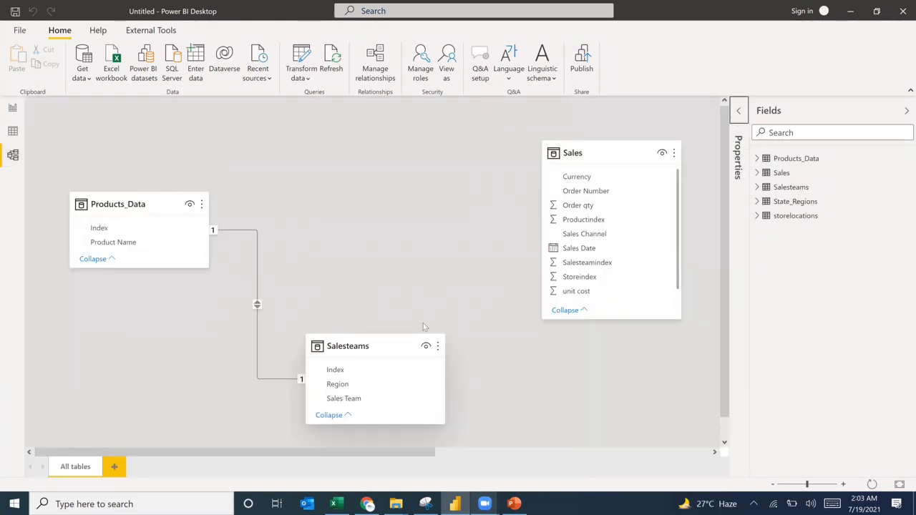
left_click_drag(610, 151, 413, 151)
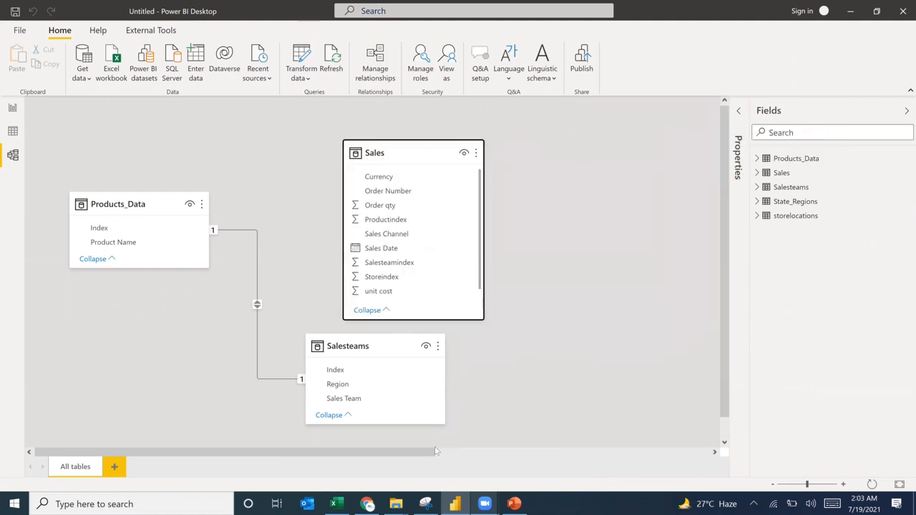
left_click_drag(435, 451, 611, 363)
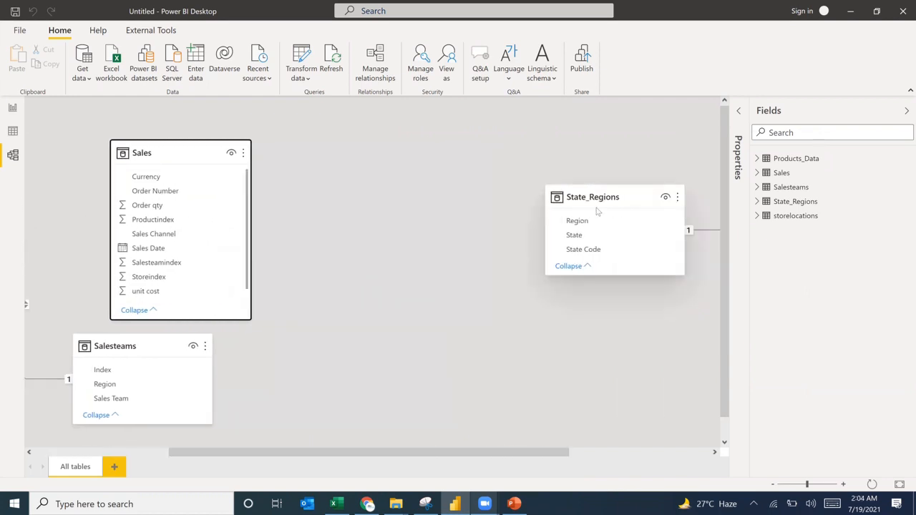
left_click_drag(597, 211, 332, 162)
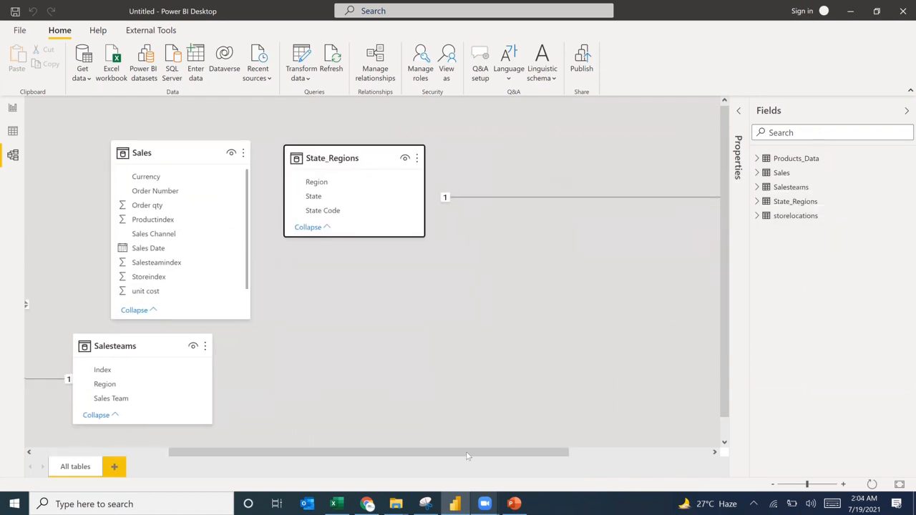
left_click_drag(467, 456, 543, 455)
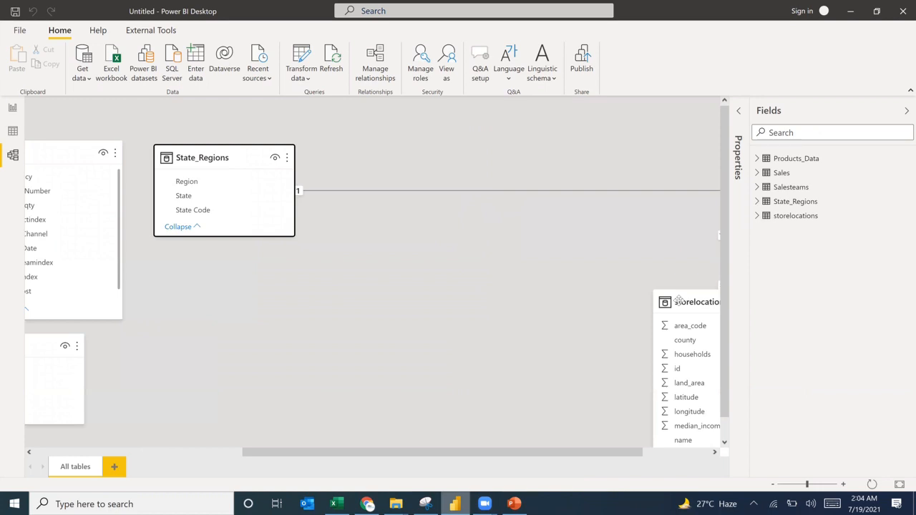
left_click_drag(317, 298, 602, 278)
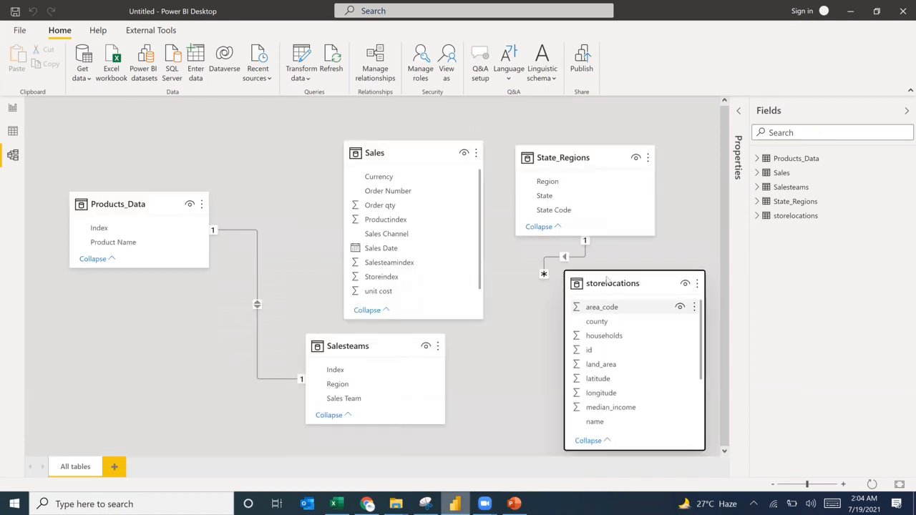
left_click(679, 175)
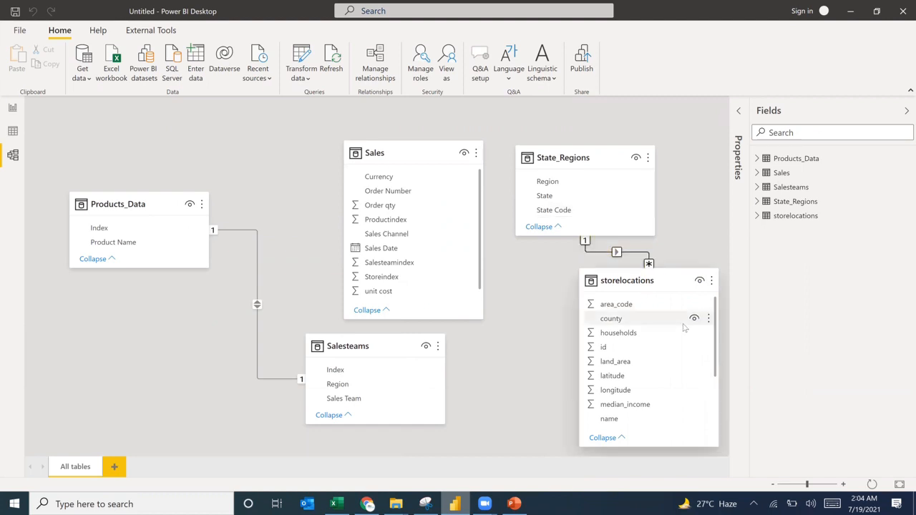
Delete the one-to-one relationship between the Index fields of Products_Data and Salesteams
scroll(691, 320, "down", 3)
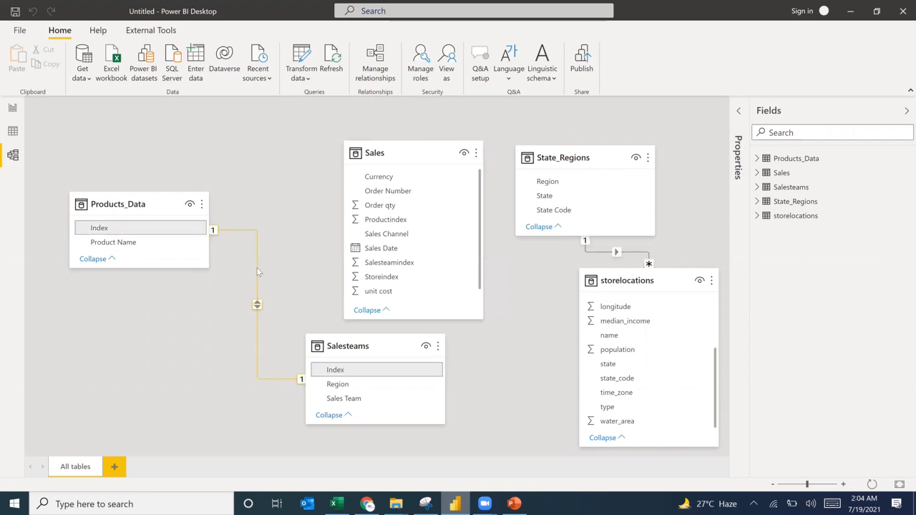
left_click(258, 271)
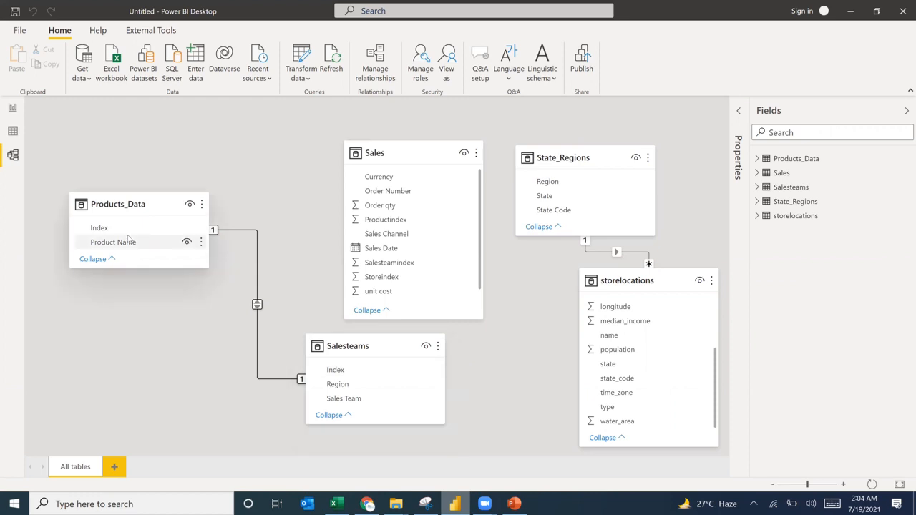
right_click(257, 269)
left_click(269, 279)
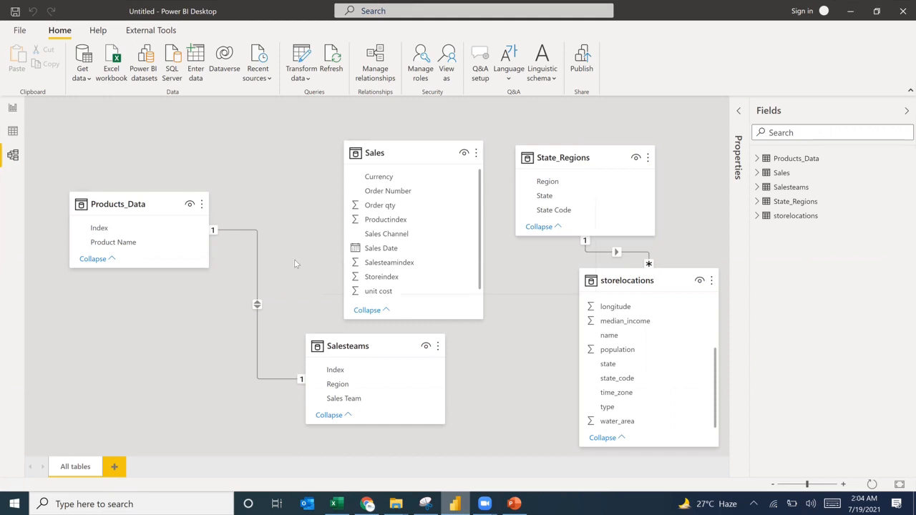
left_click(518, 270)
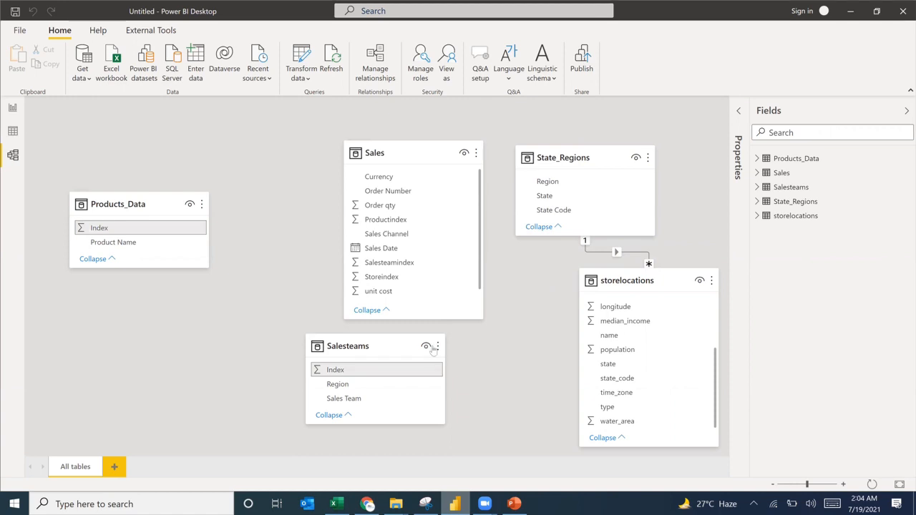
Rearrange the diagram with Salesteams above Products_Data and the Sales table between them and State_Regions
left_click_drag(336, 344, 190, 140)
left_click_drag(116, 205, 127, 282)
left_click_drag(194, 151, 166, 152)
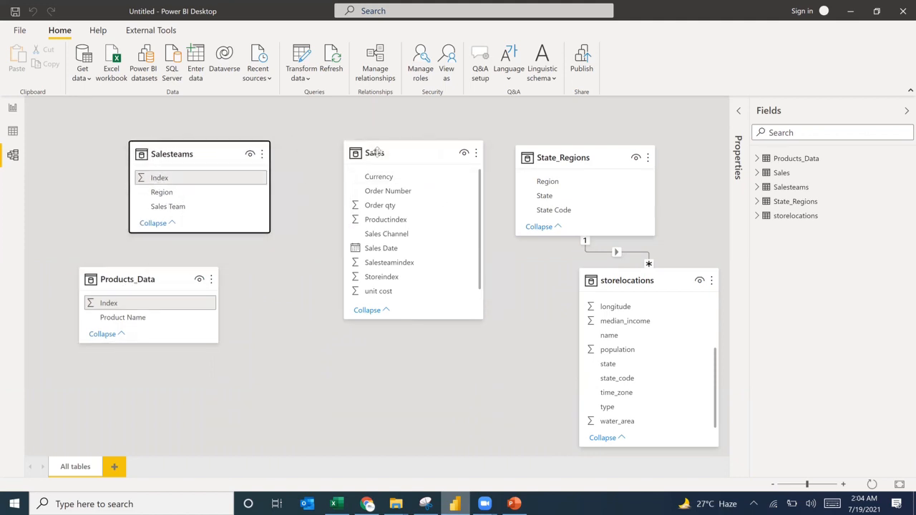
left_click_drag(377, 150, 357, 150)
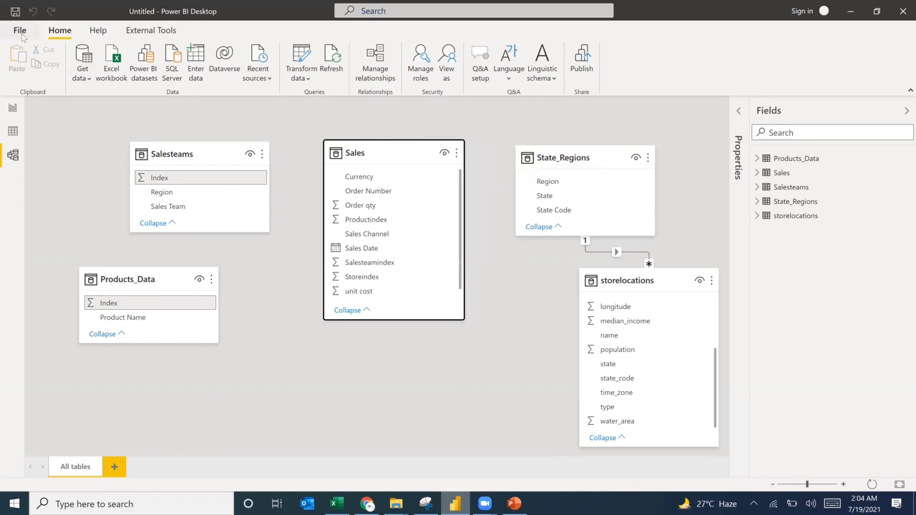
In the current file's data load options, turn off autodetection of new relationships after data is loaded
left_click(20, 31)
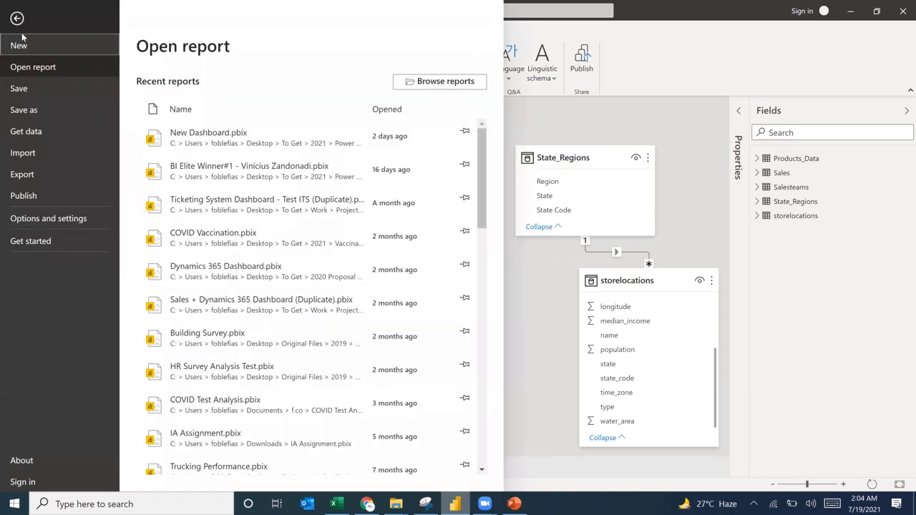
left_click(43, 223)
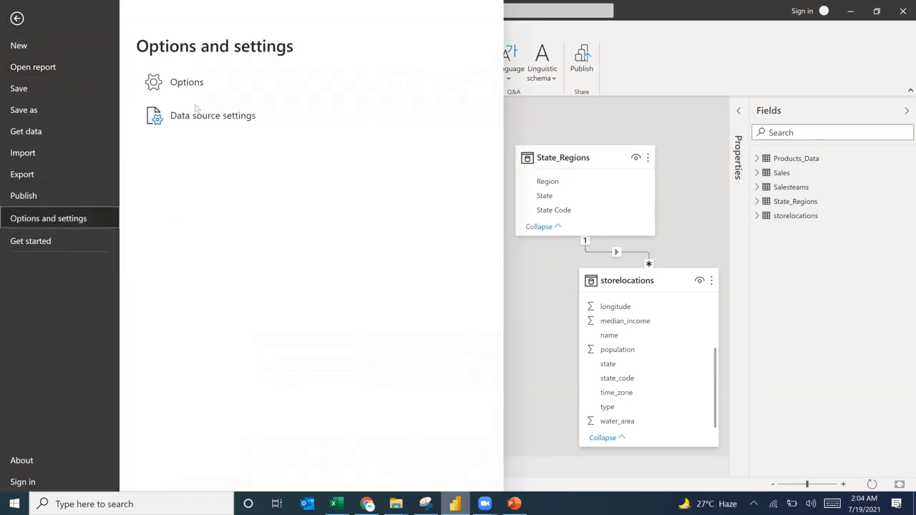
left_click(200, 96)
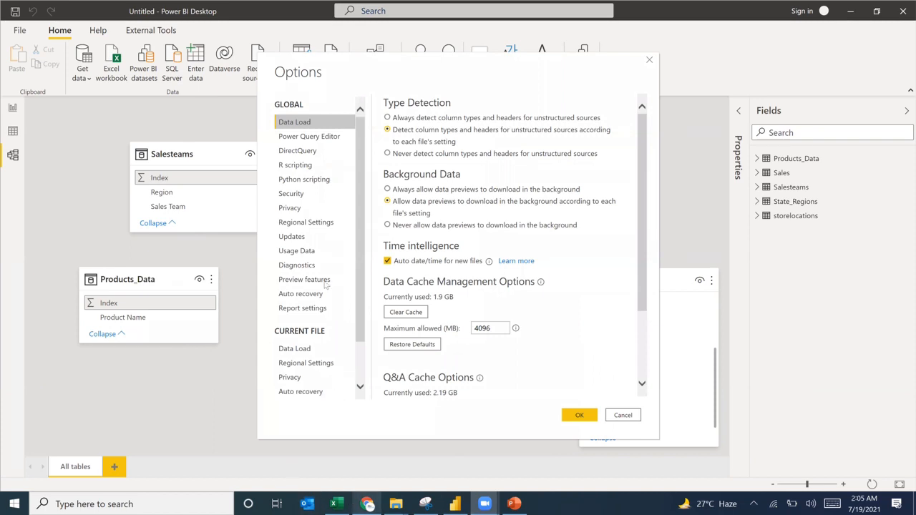
scroll(321, 314, "down", 1)
left_click(300, 299)
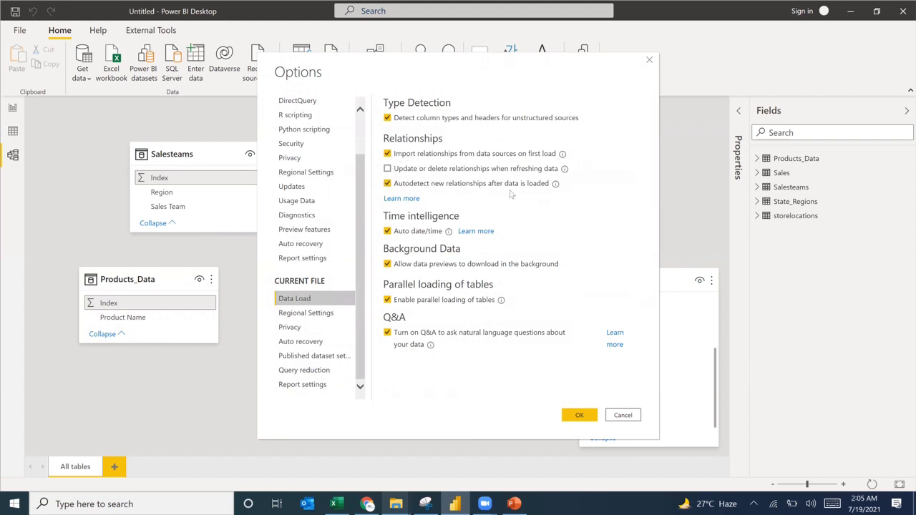
left_click(388, 186)
left_click(566, 415)
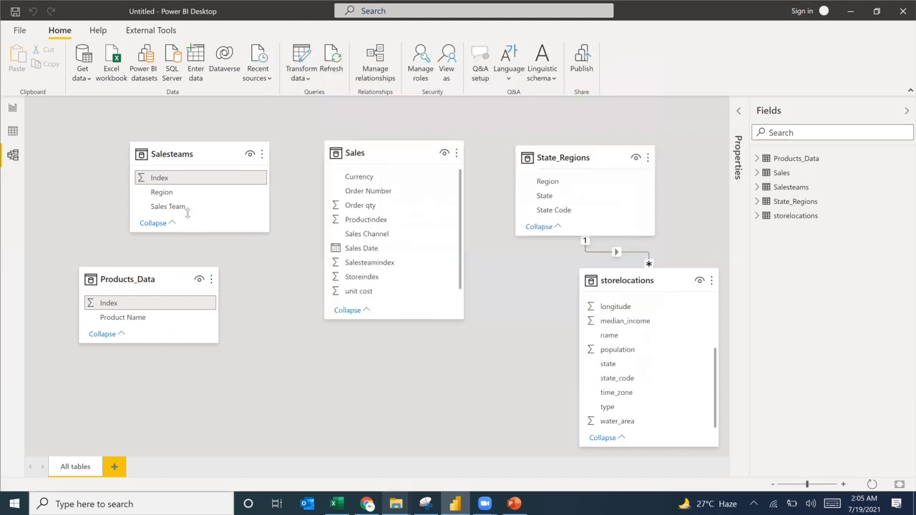
Relate Productindex in Sales to Index in Products_Data, and Salesteamindex in Sales to Index in Salesteams
left_click(161, 180)
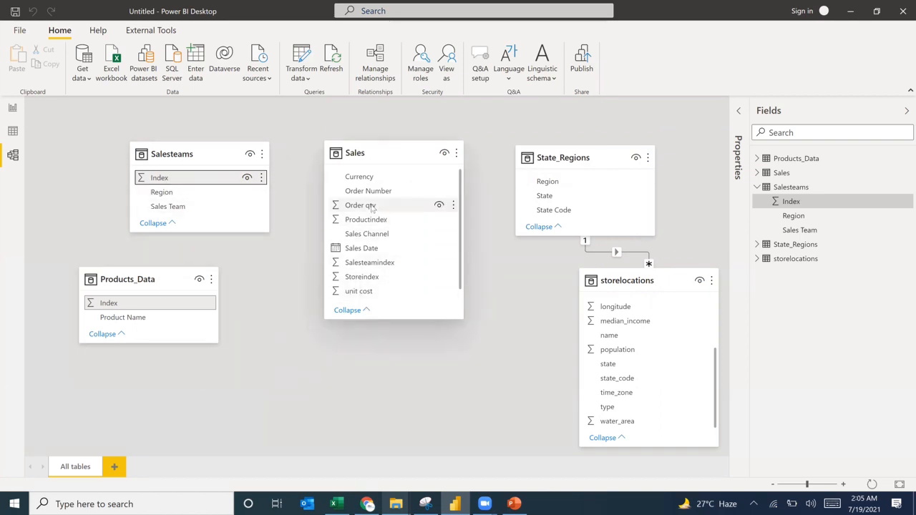
left_click(368, 223)
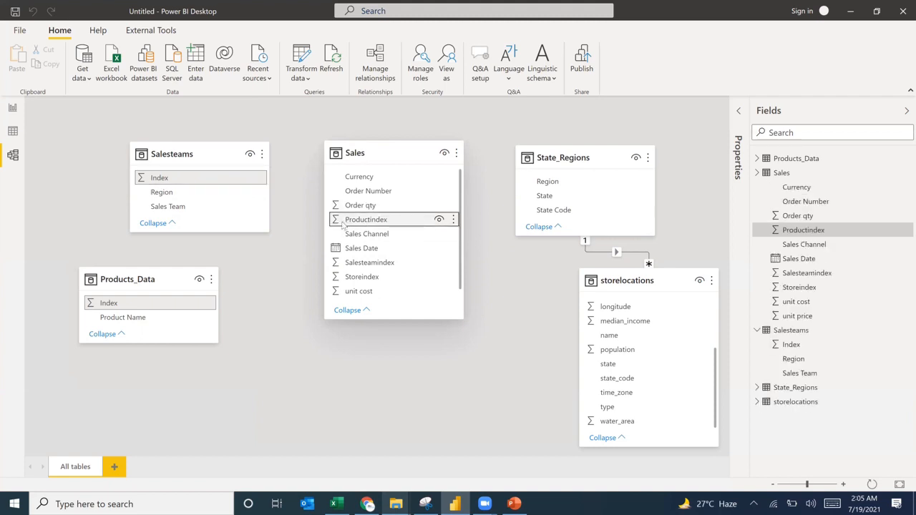
left_click_drag(368, 221, 104, 303)
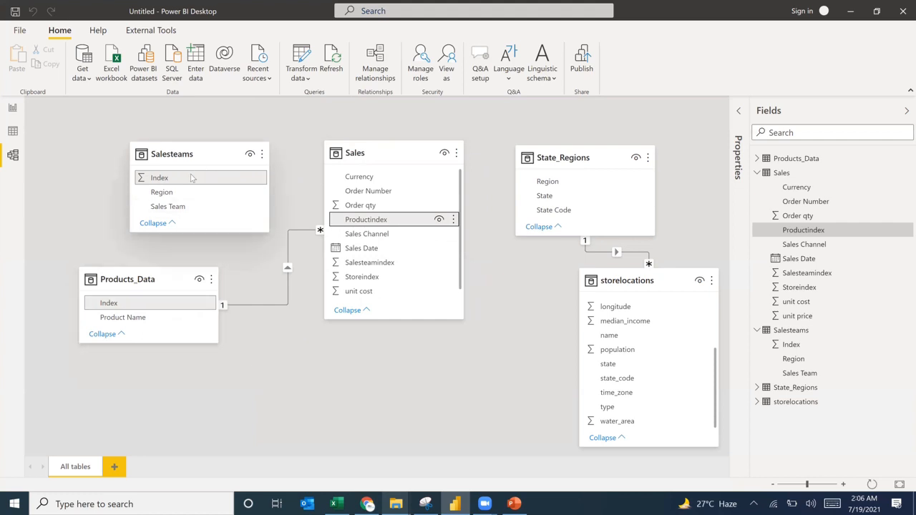
left_click(368, 266)
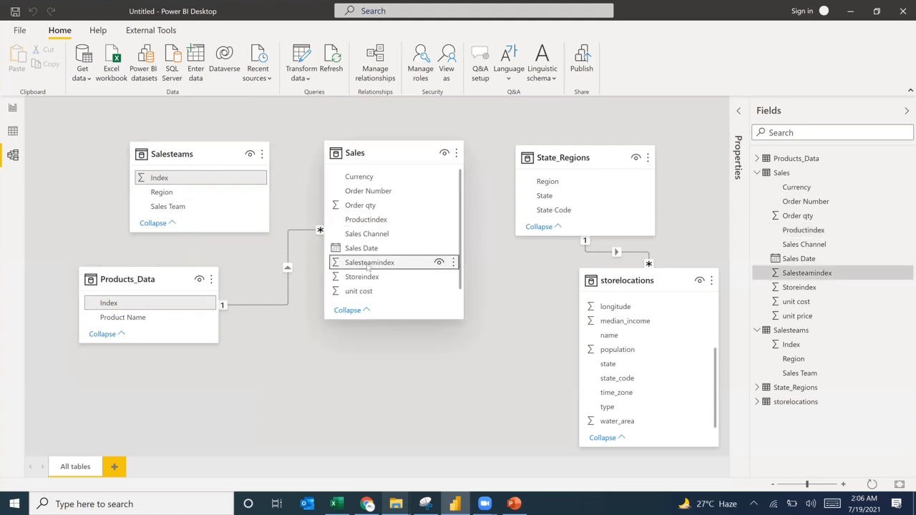
left_click_drag(368, 267, 176, 178)
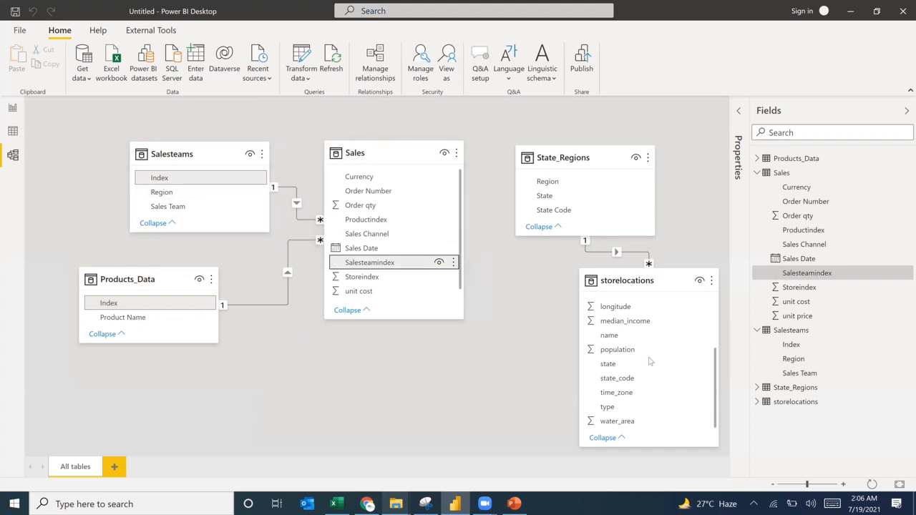
Relate id in storelocations to Storeindex in Sales, and arrange storelocations between Sales and State_Regions in the diagram
scroll(638, 340, "up", 3)
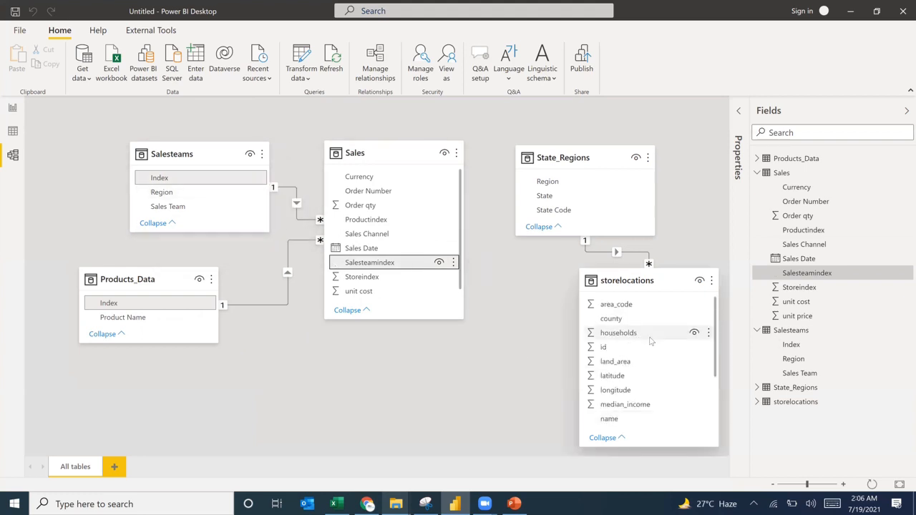
left_click(607, 348)
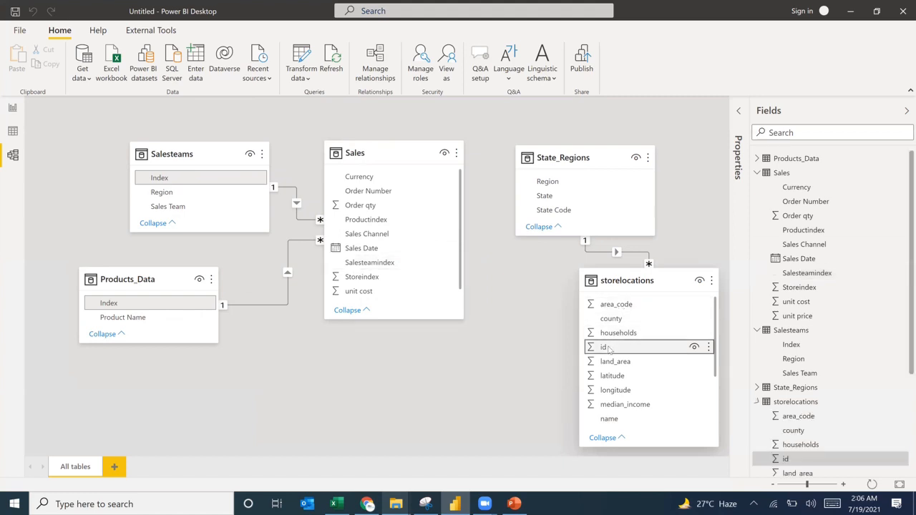
left_click_drag(607, 348, 362, 279)
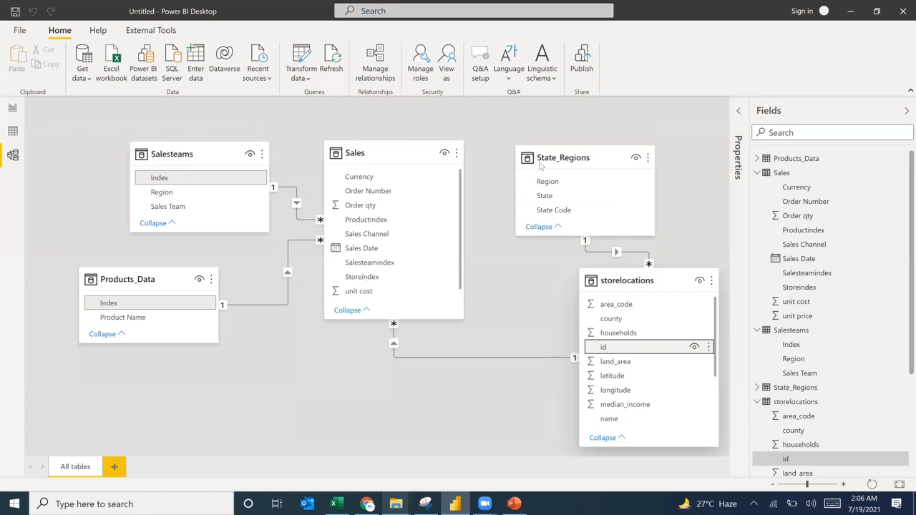
left_click_drag(544, 156, 628, 151)
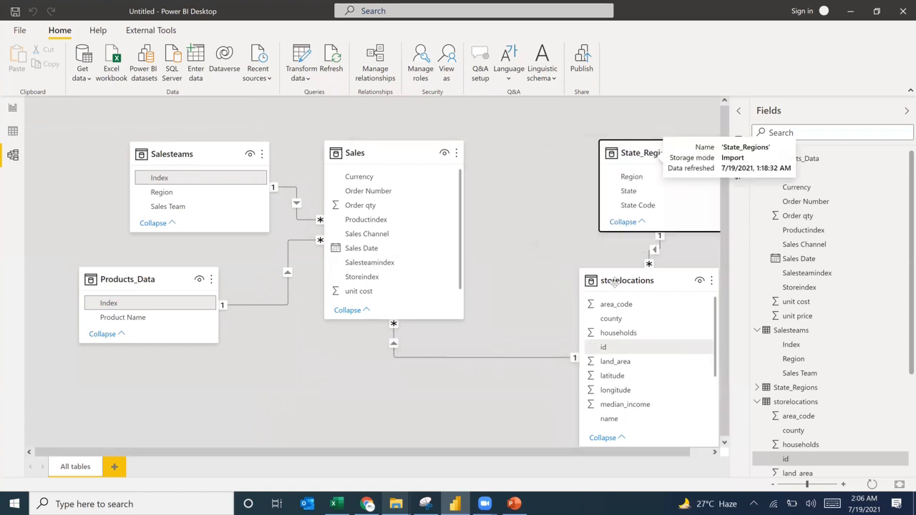
left_click_drag(615, 282, 527, 247)
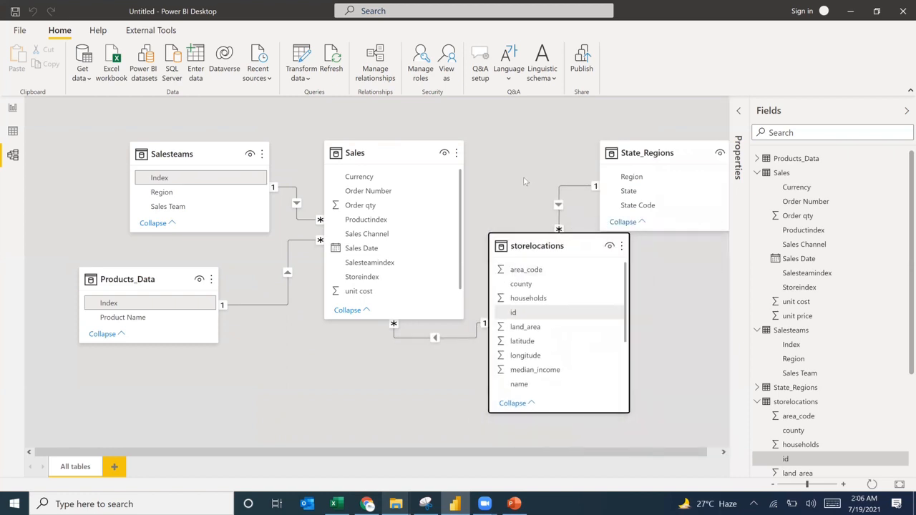
Go to the blank report page and check the location of Dashboard.JPG in the New Elements folder in File Explorer
left_click(13, 109)
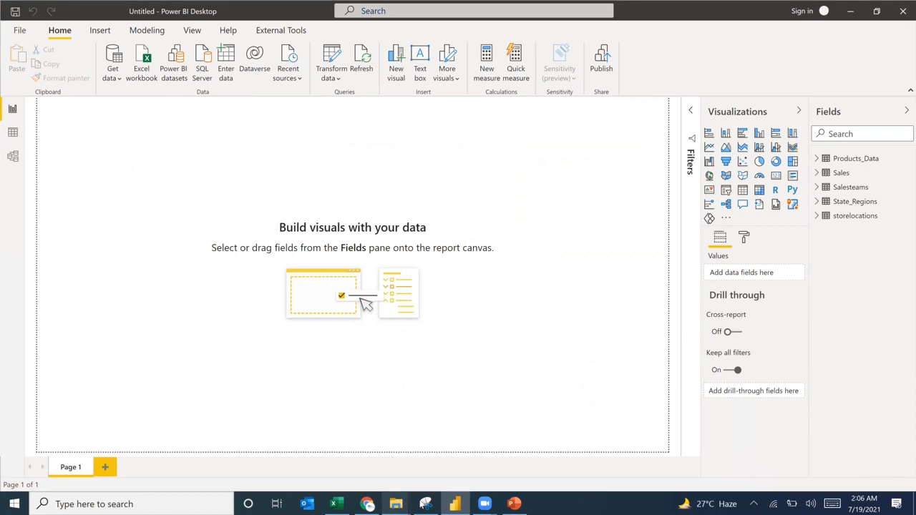
mouse_move(400, 504)
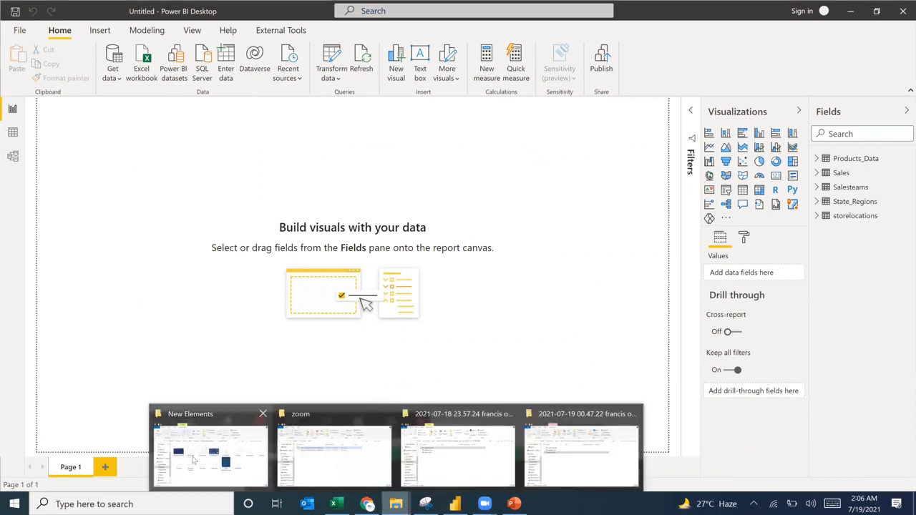
left_click(193, 459)
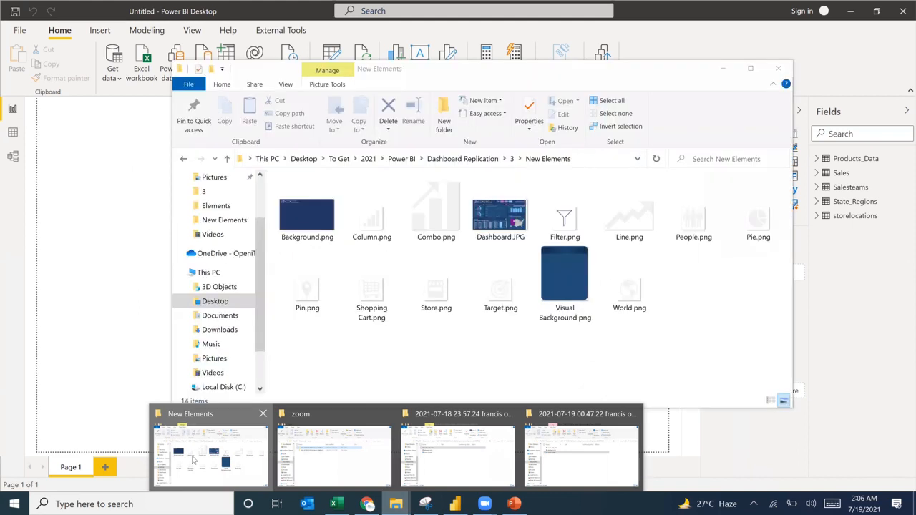
left_click(507, 219)
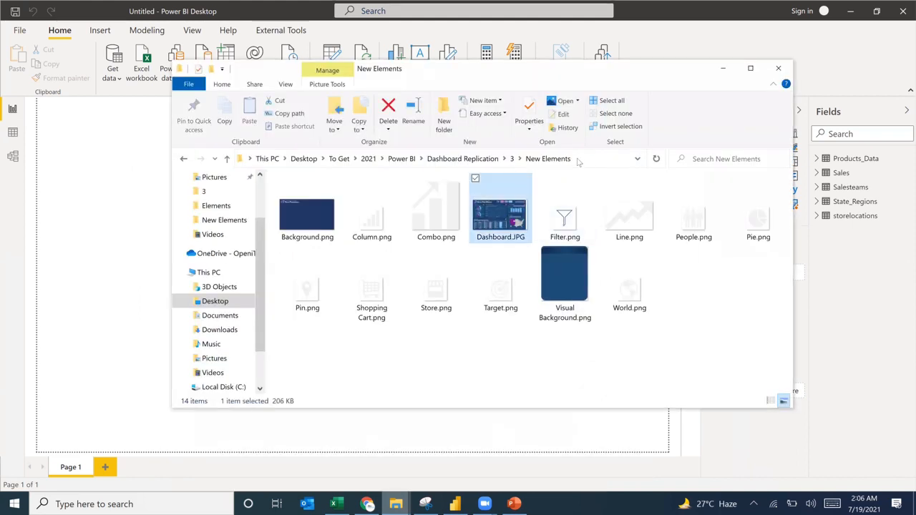
left_click(578, 160)
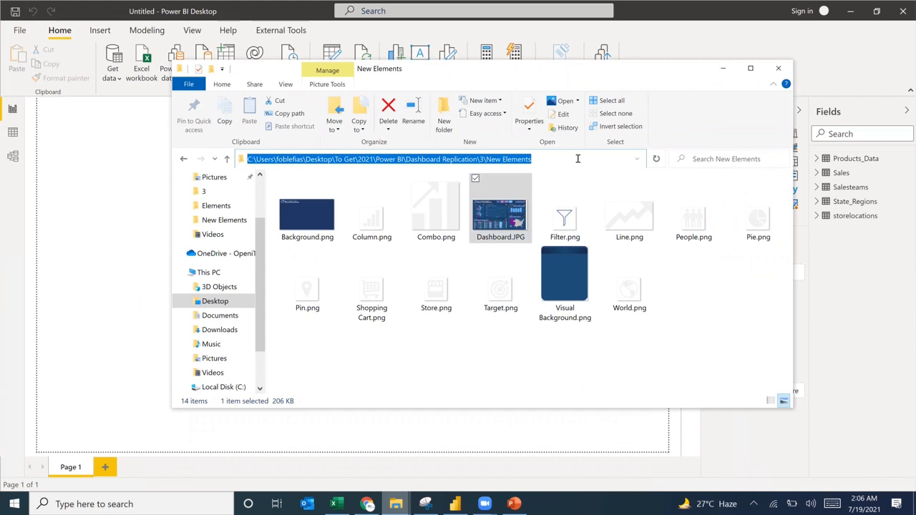
left_click(121, 164)
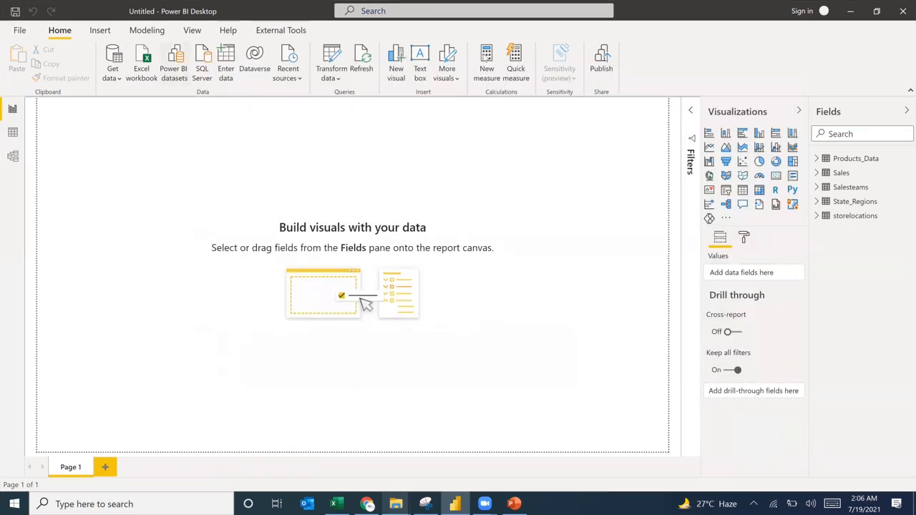
Insert the Dashboard.JPG image from the New Elements folder and place it, widened, in the lower-right corner of the report page
left_click(101, 30)
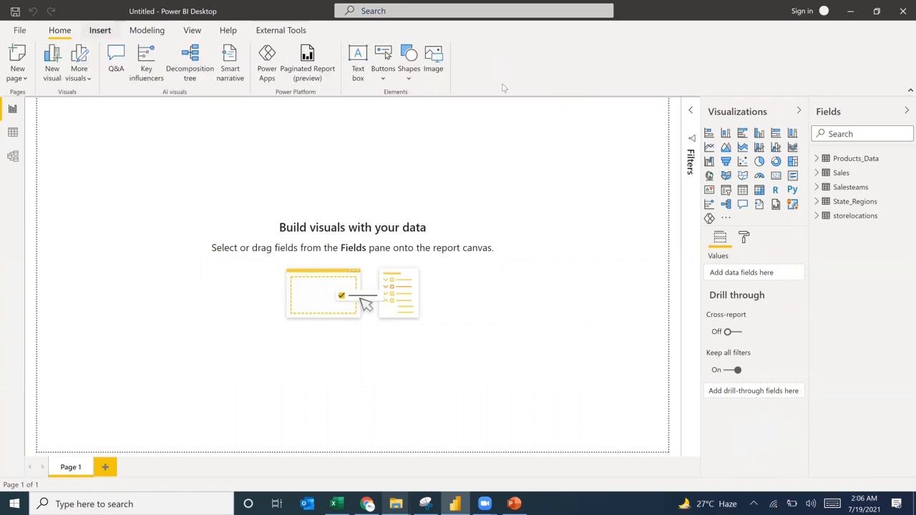
left_click(435, 59)
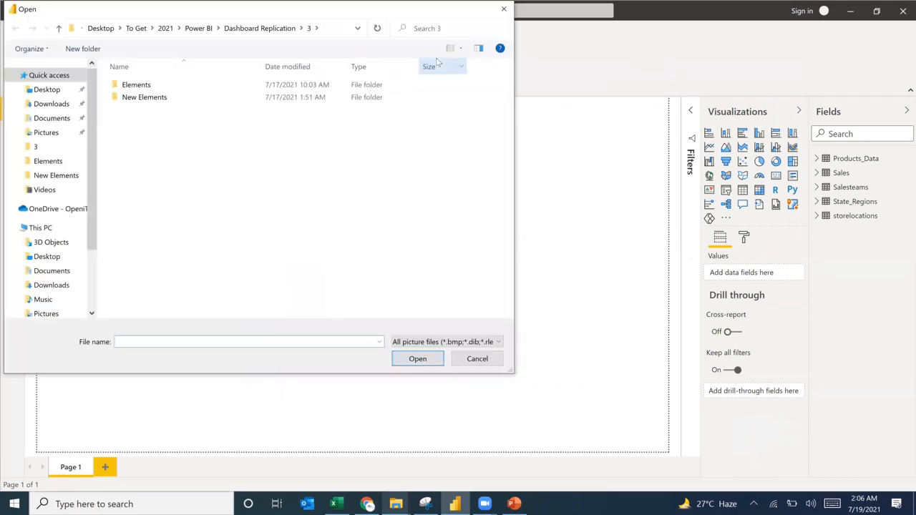
left_click(129, 101)
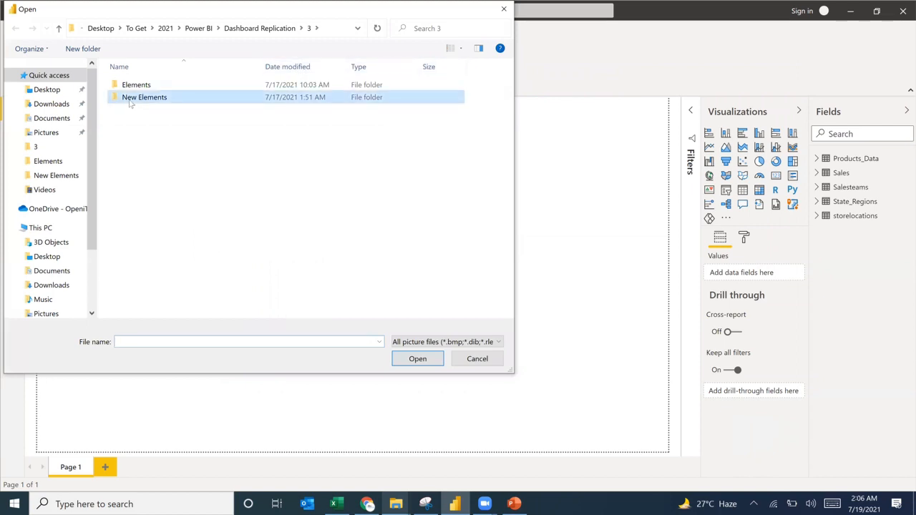
double_click(130, 100)
left_click(330, 28)
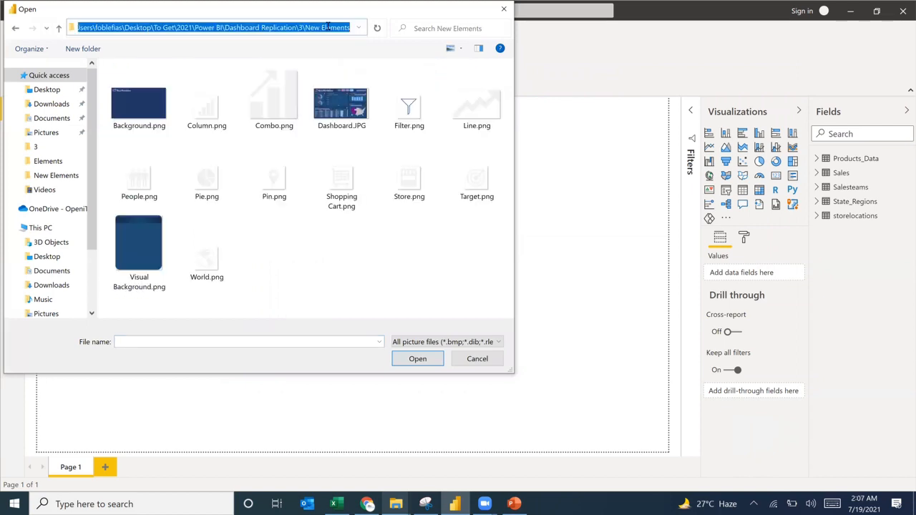
left_click(328, 27)
key("Escape")
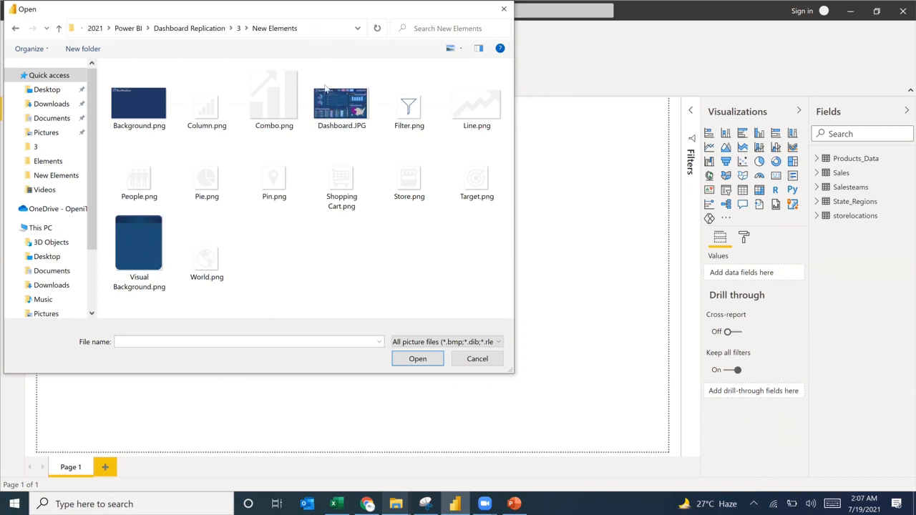
left_click(342, 107)
double_click(342, 108)
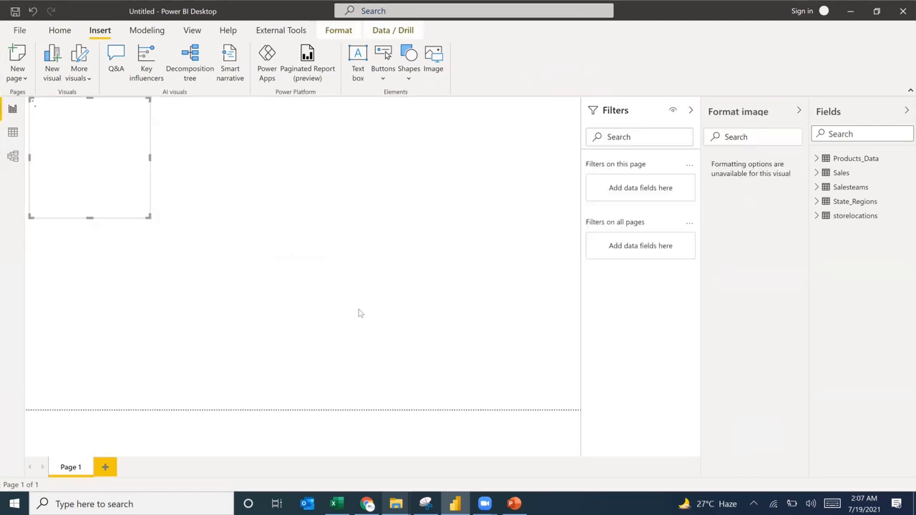
left_click_drag(73, 137, 528, 380)
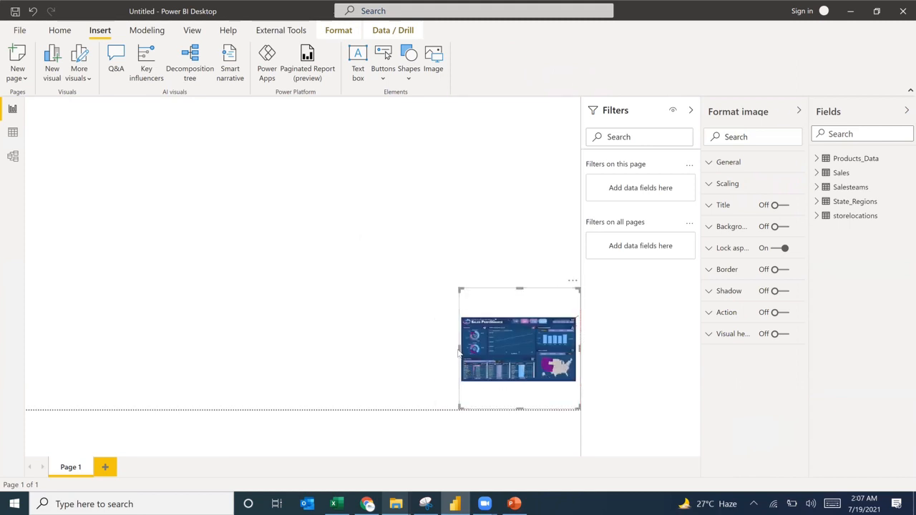
left_click_drag(458, 348, 360, 362)
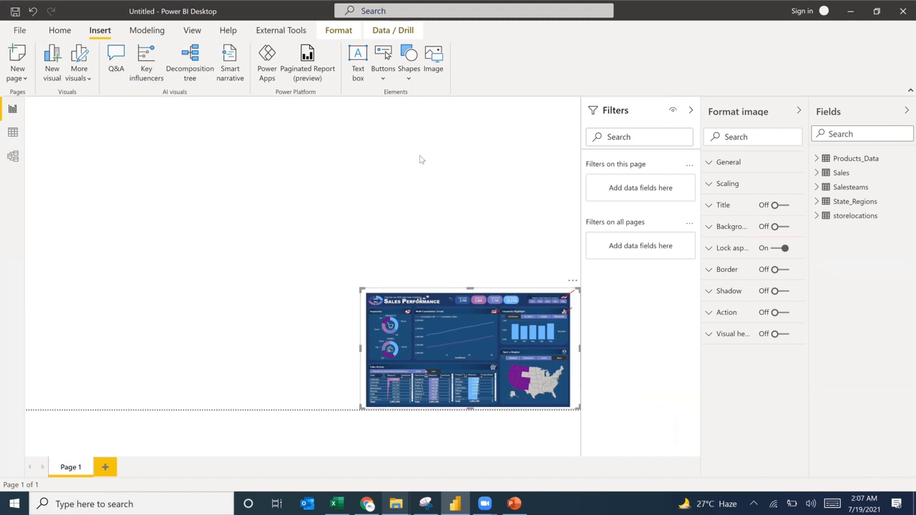
Add a card visual showing unit price from Sales, and place it at reduced height along the upper edge of the page
left_click(383, 145)
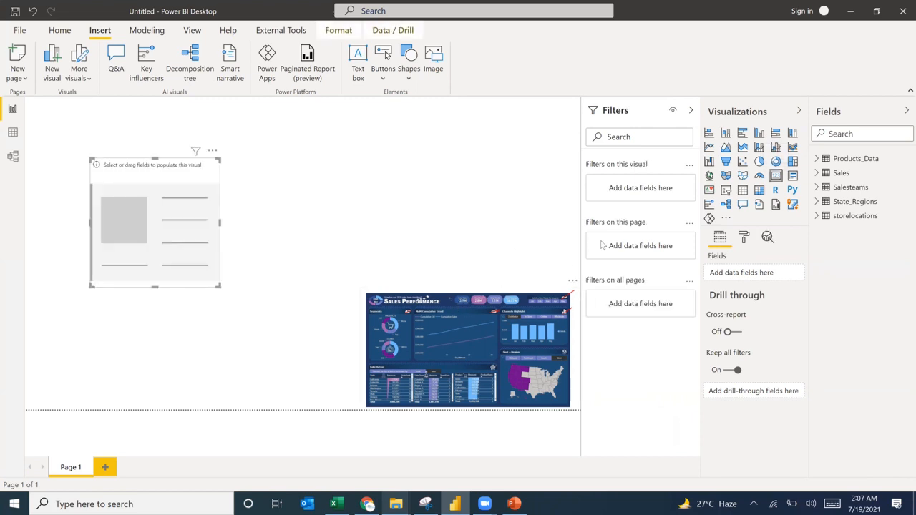
left_click(815, 174)
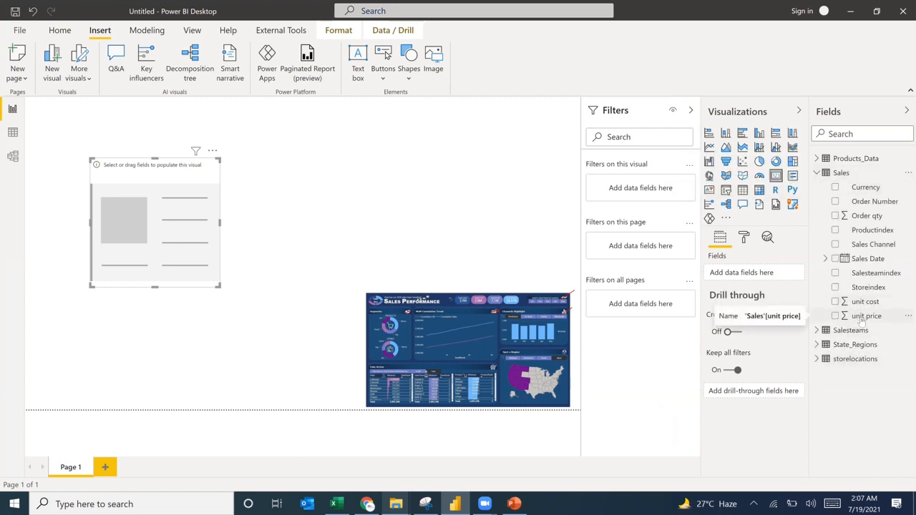
left_click_drag(863, 323, 724, 279)
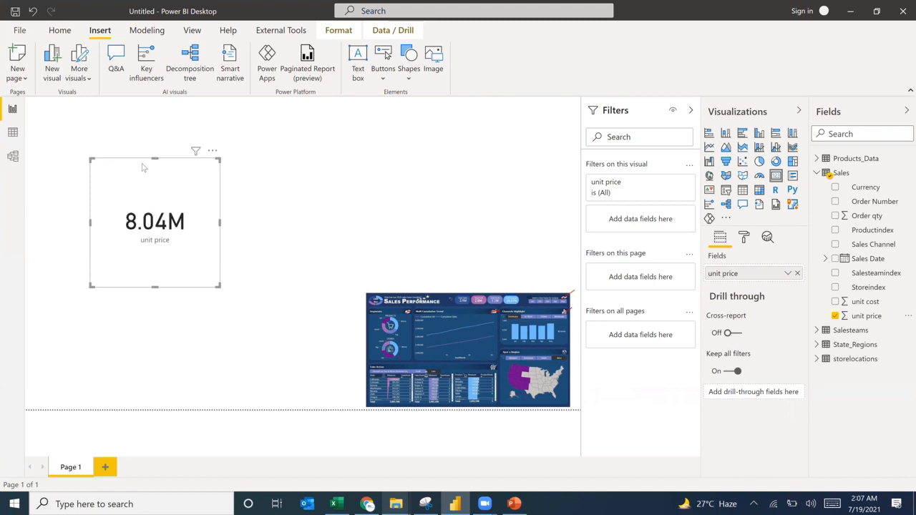
left_click_drag(152, 180, 285, 127)
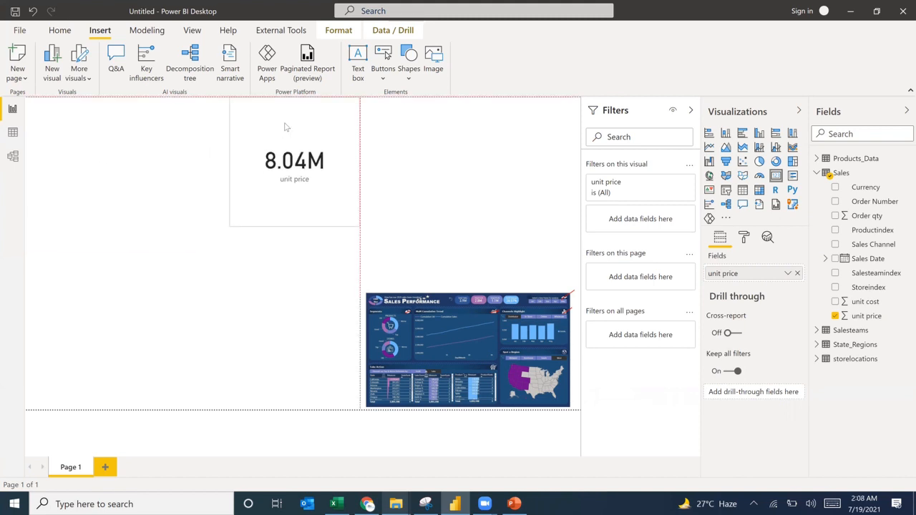
left_click_drag(359, 226, 353, 170)
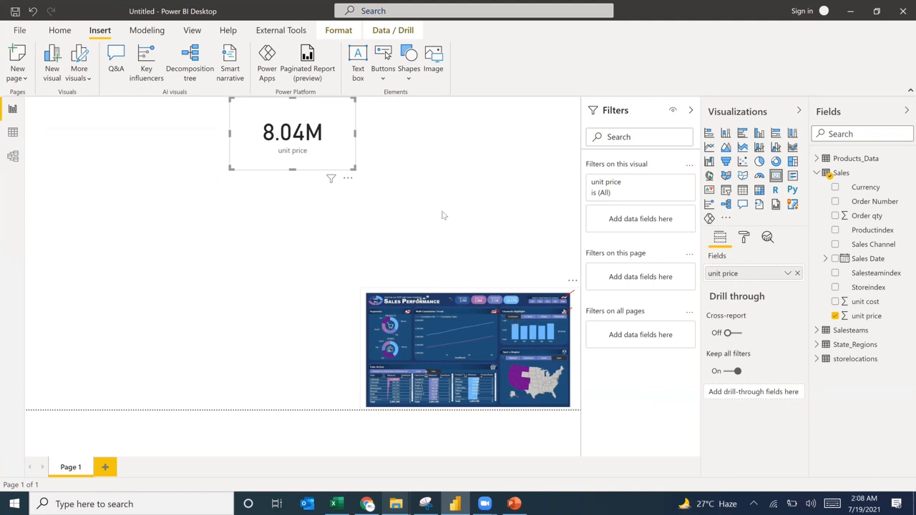
Add a slicer for Sales Channel from the Sales table and place it near the page's upper-left corner
left_click(727, 194)
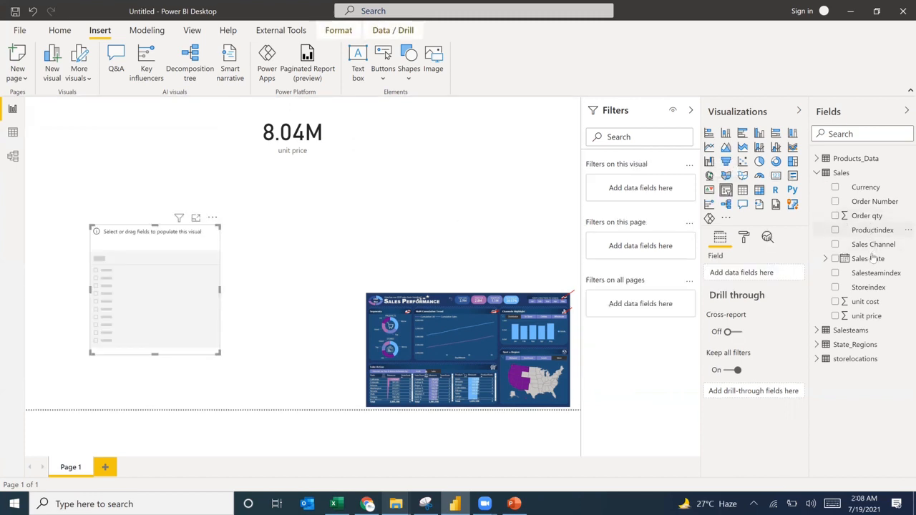
left_click_drag(873, 246, 731, 272)
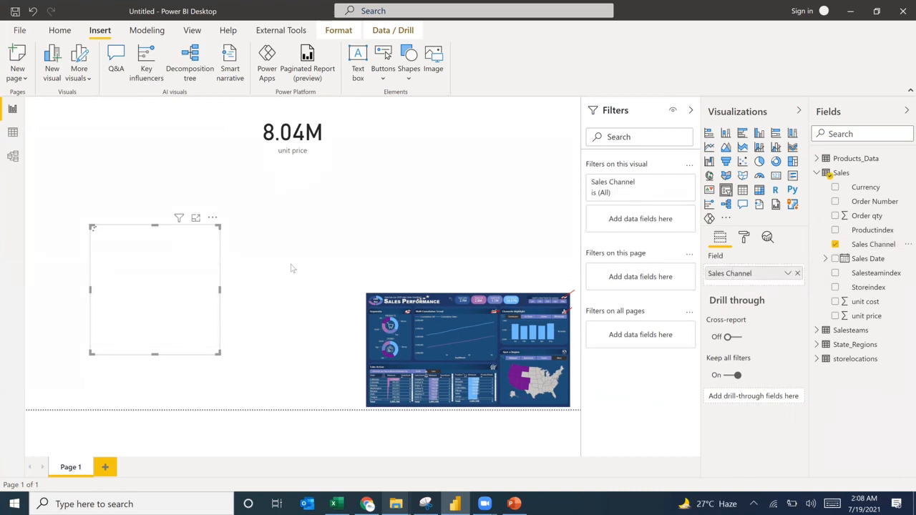
left_click_drag(187, 215, 120, 141)
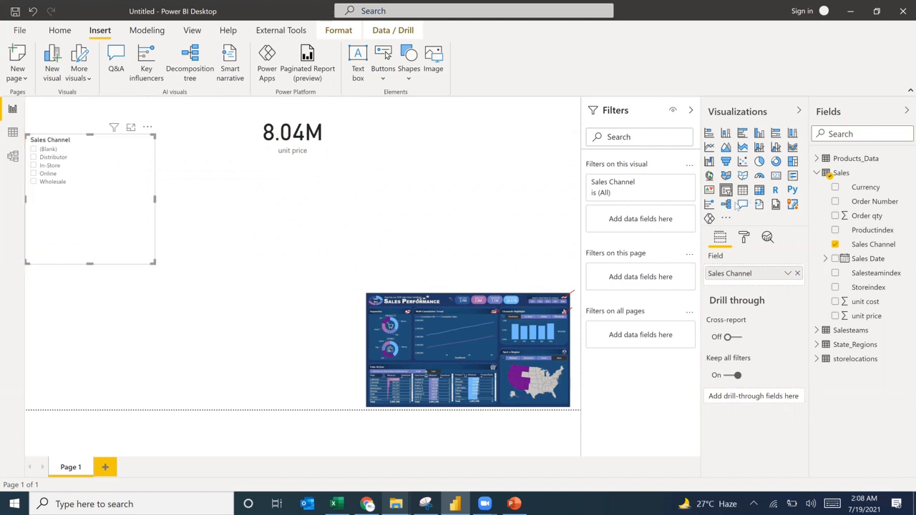
Add a slicer for Region from State_Regions, check its West filter, and shift the slicer slightly down
left_click(725, 190)
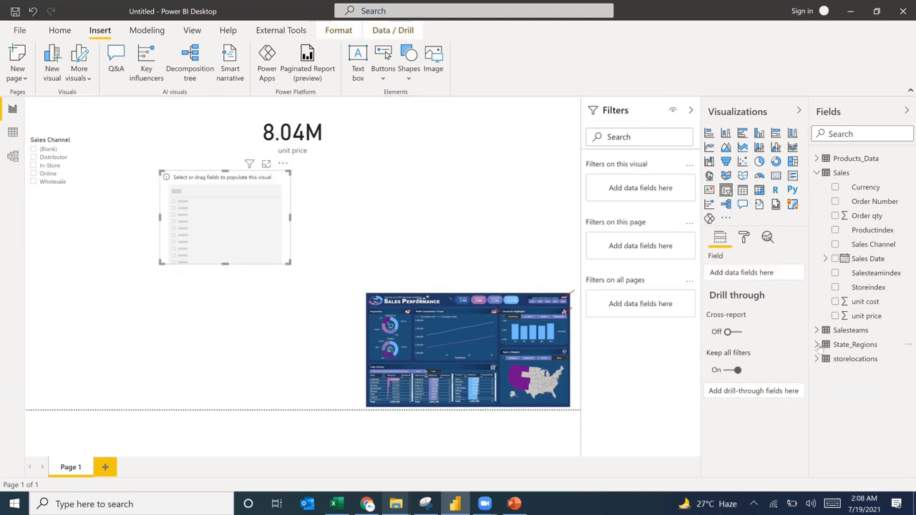
left_click(817, 345)
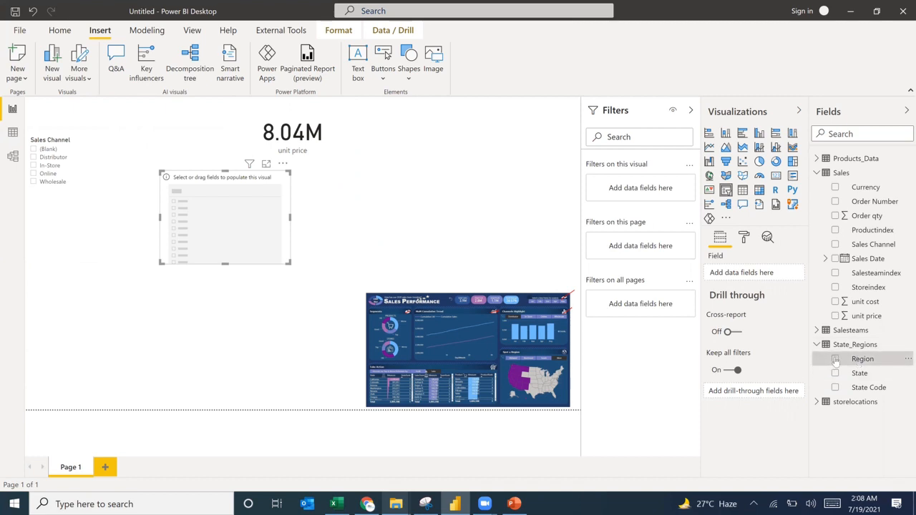
left_click(835, 360)
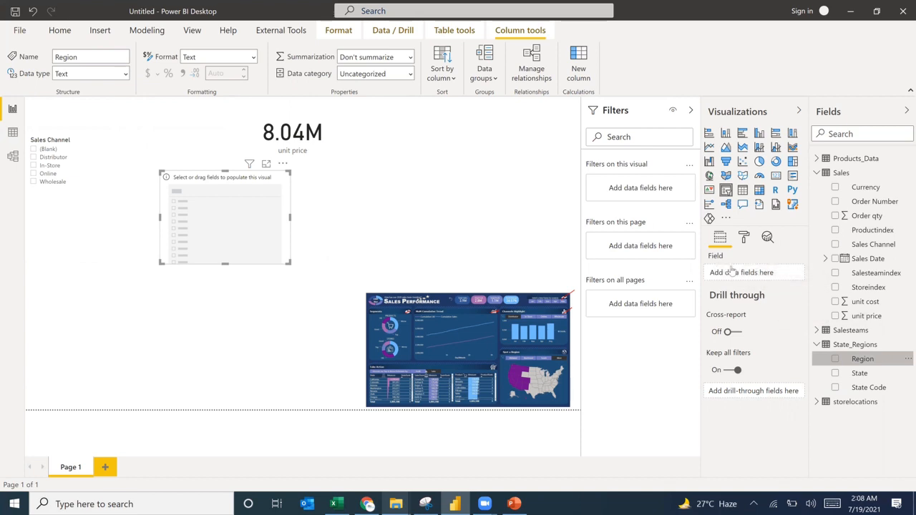
left_click_drag(731, 271, 731, 272)
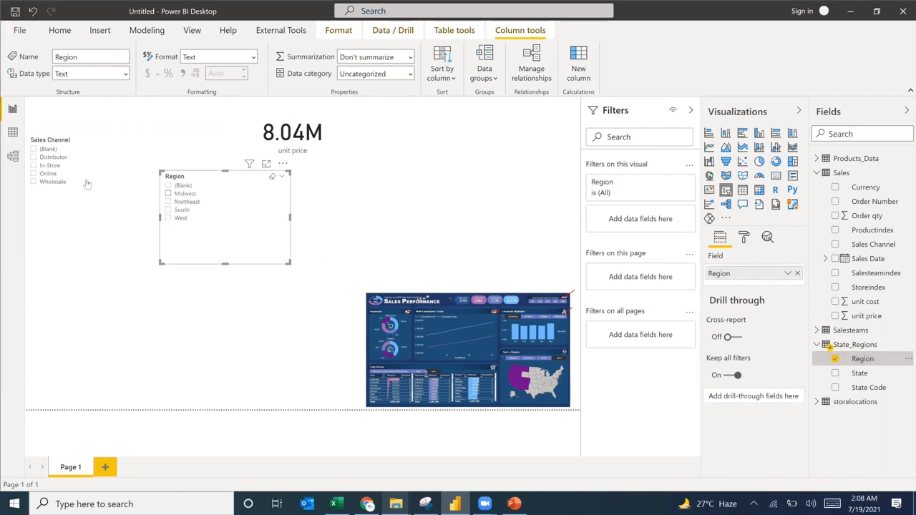
left_click(179, 221)
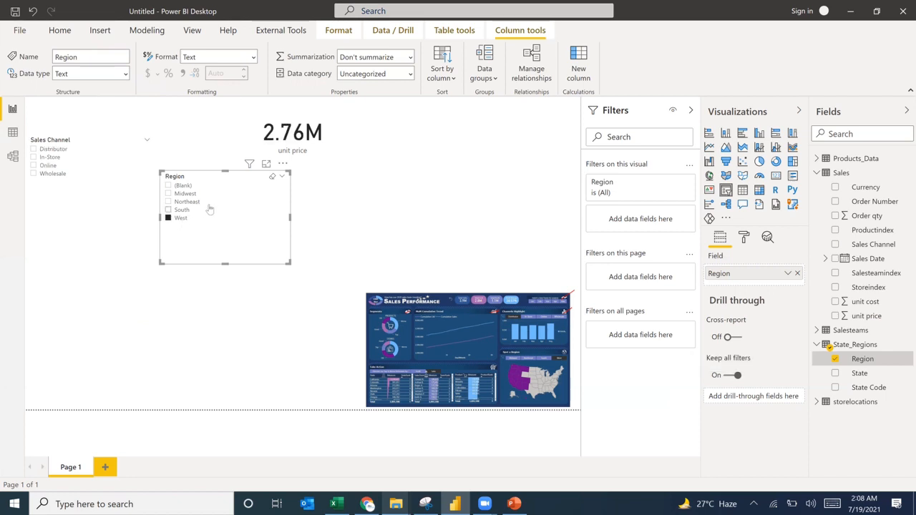
left_click_drag(252, 176, 242, 205)
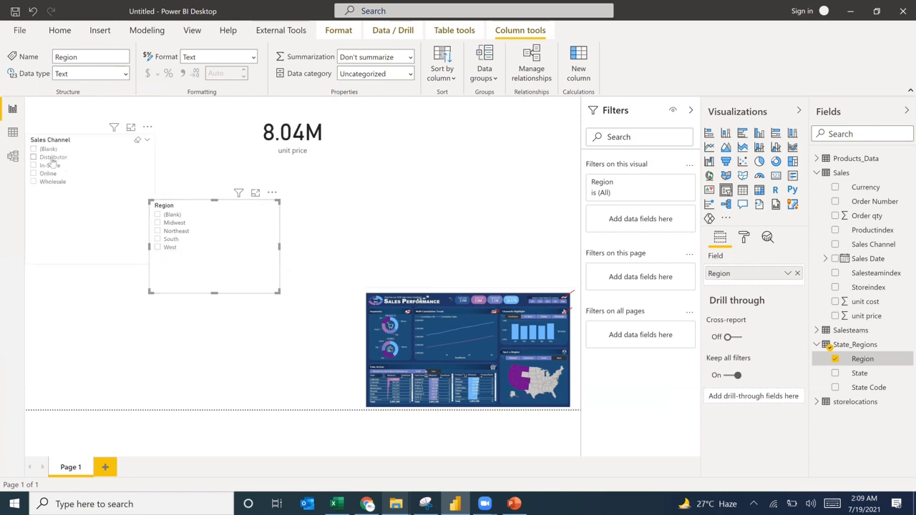
Filter the unit price card by the Distributor channel together with the West region, and clear the West filter
left_click(52, 159)
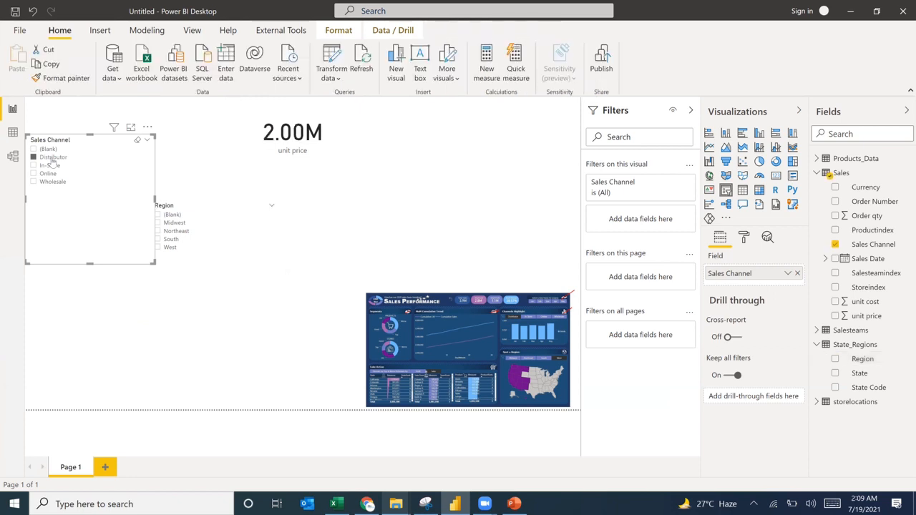
left_click(170, 248)
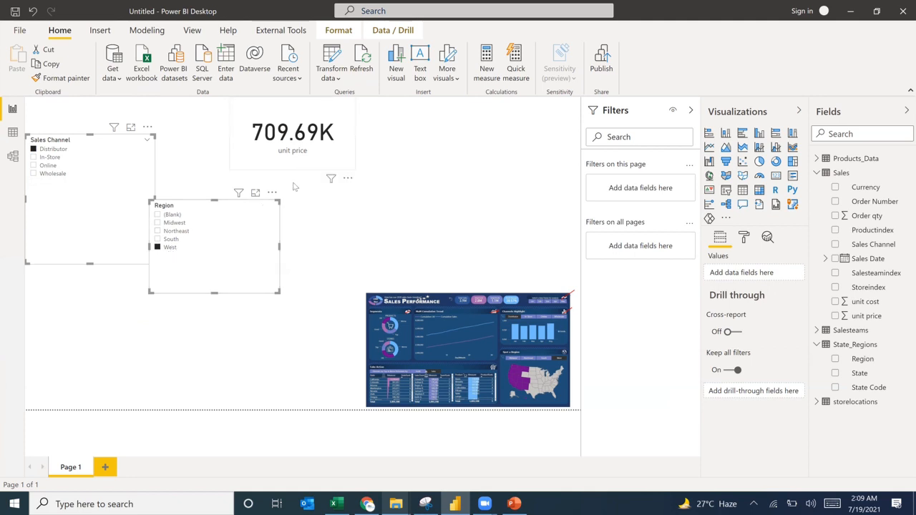
left_click(164, 248)
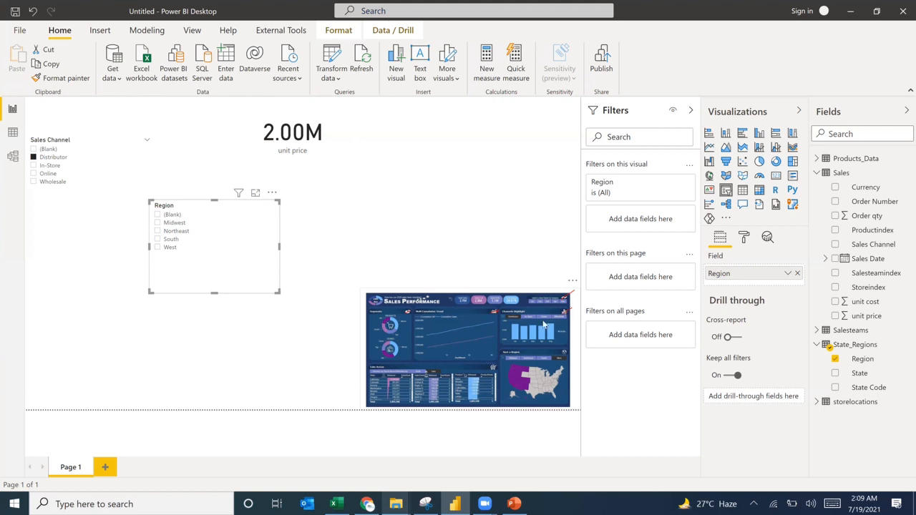
Filter the unit price card by the In-Store and Wholesale channels in turn, and clear the Sales Channel slicer
left_click(47, 170)
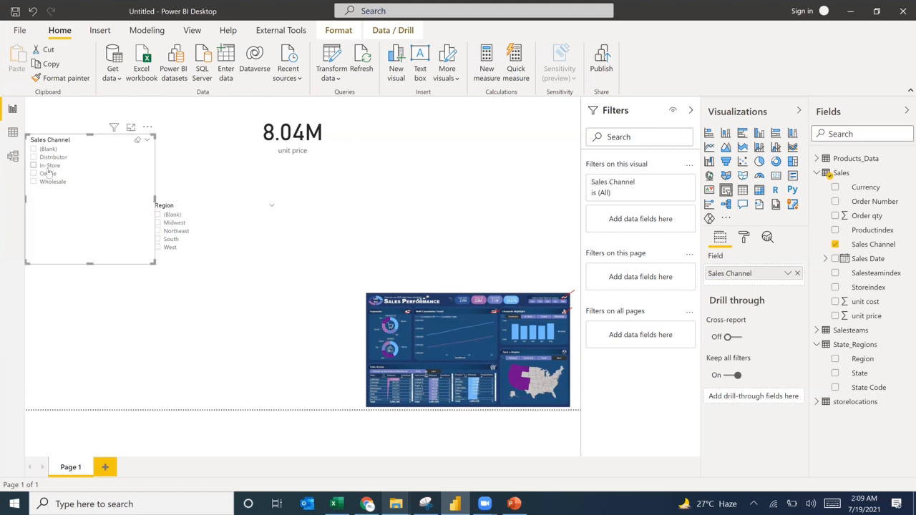
left_click(47, 173)
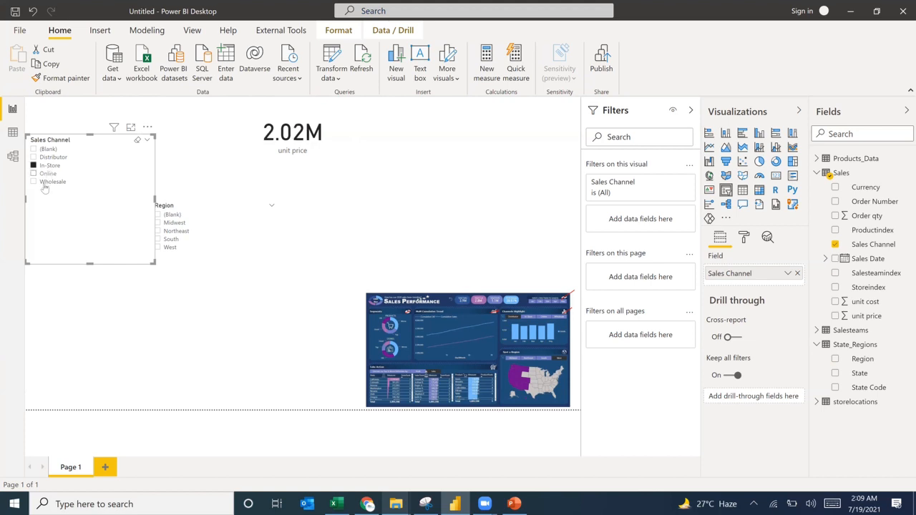
left_click(44, 182)
left_click(136, 139)
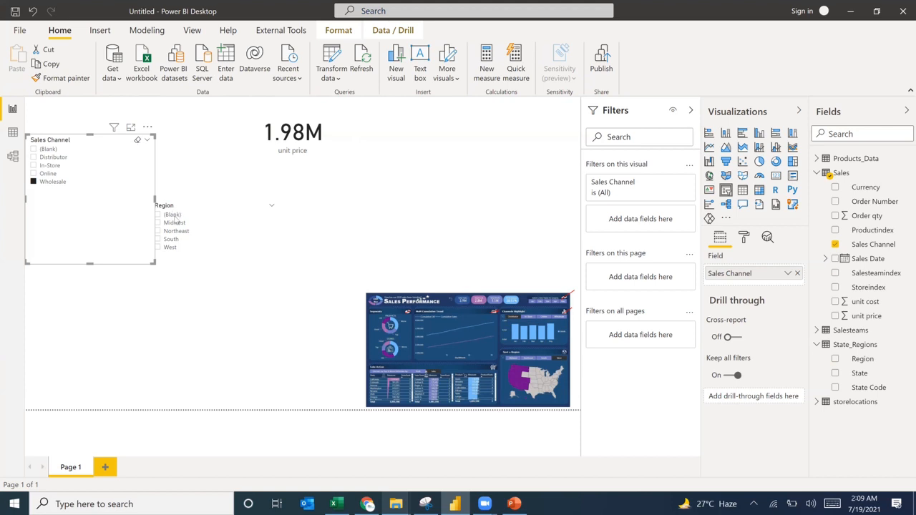
Filter the unit price card by Midwest, Northeast, West and South one at a time, and clear the Region slicer
left_click(172, 227)
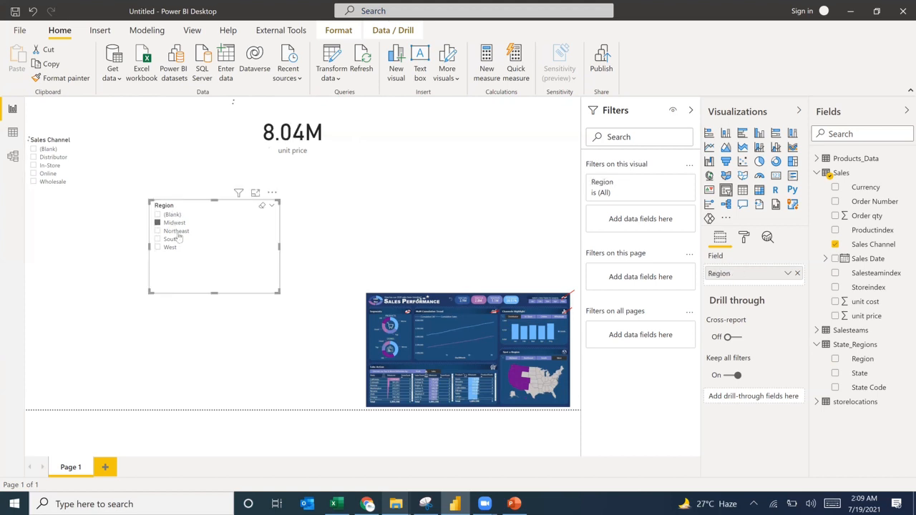
left_click(172, 223)
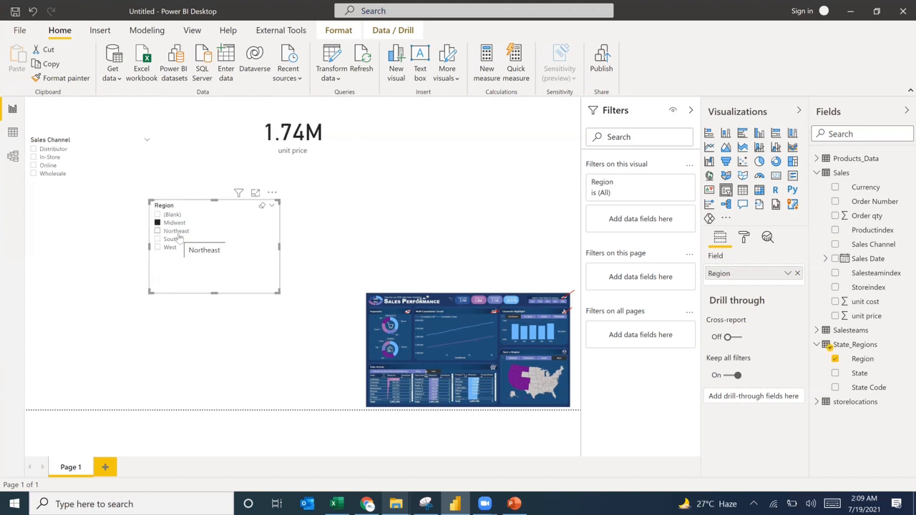
left_click(177, 233)
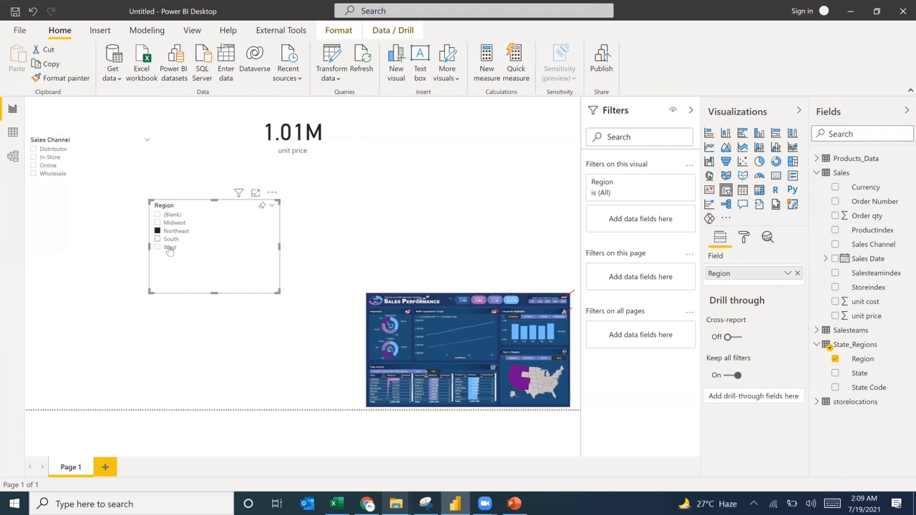
left_click(171, 241)
left_click(169, 248)
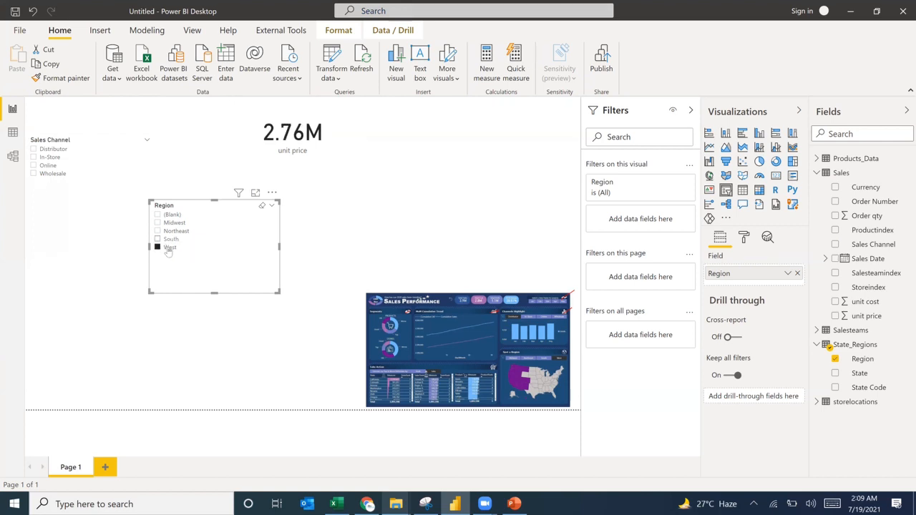
left_click(170, 240)
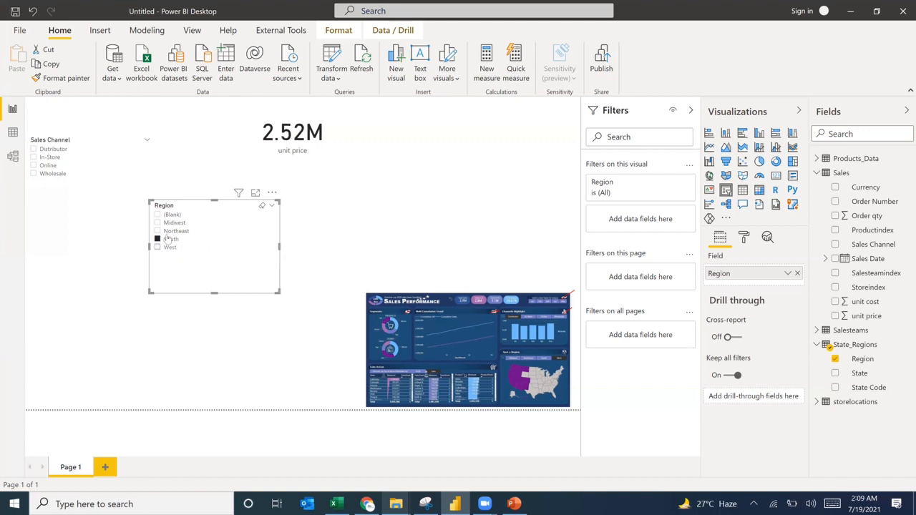
left_click(170, 242)
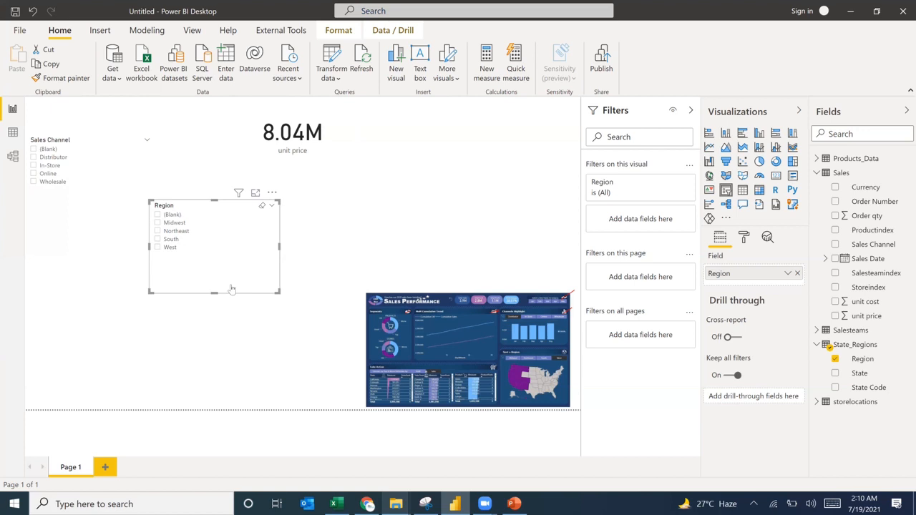
Reduce the height of the unit price card, and collapse the field listings of the Sales and State_Regions tables
left_click(305, 114)
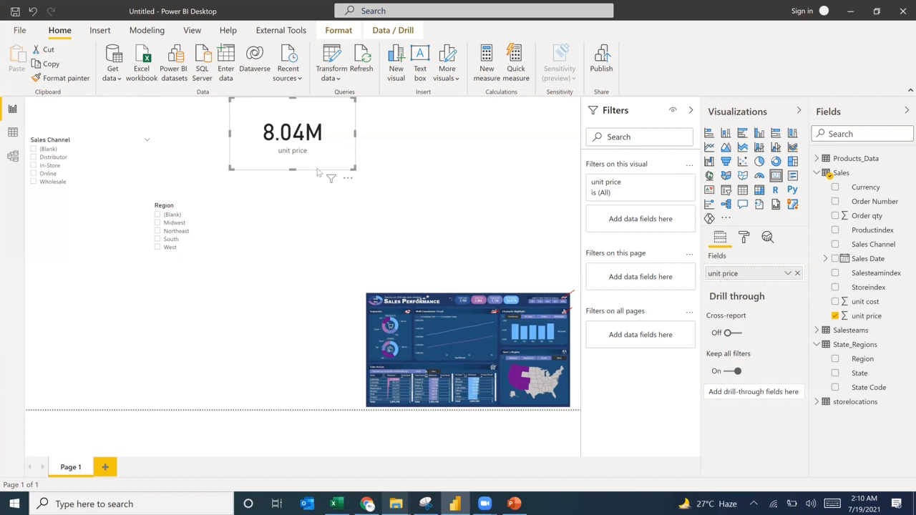
left_click_drag(292, 167, 292, 147)
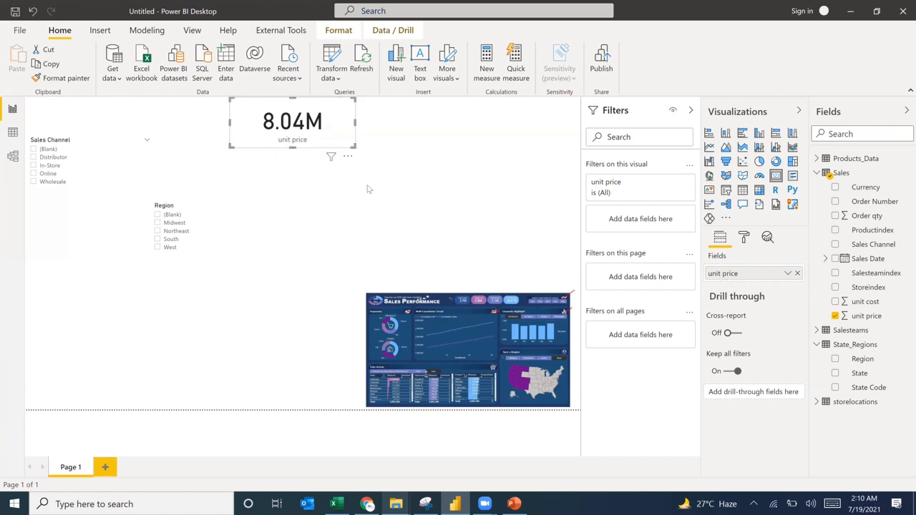
left_click(403, 188)
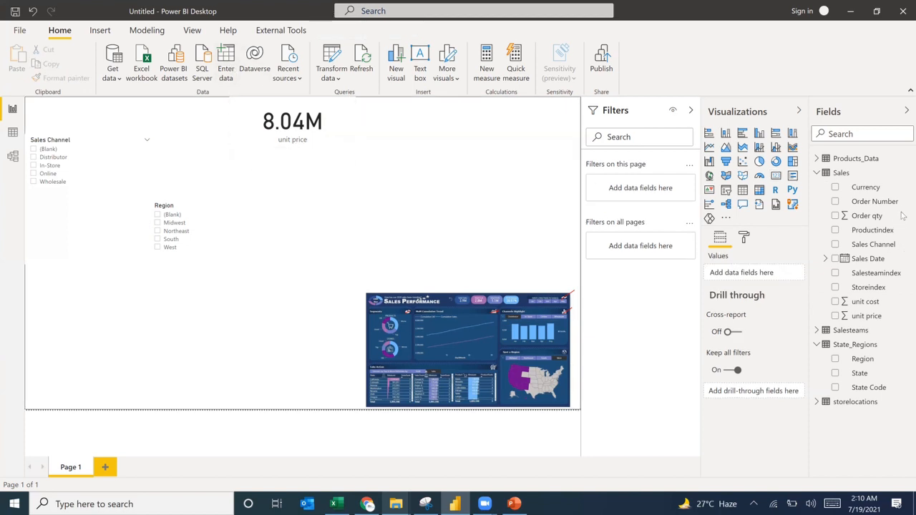
left_click(817, 173)
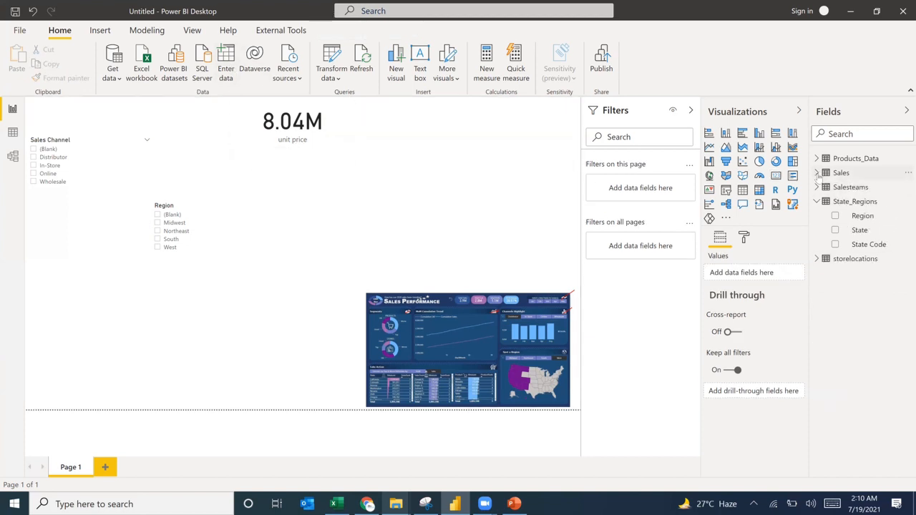
left_click(817, 201)
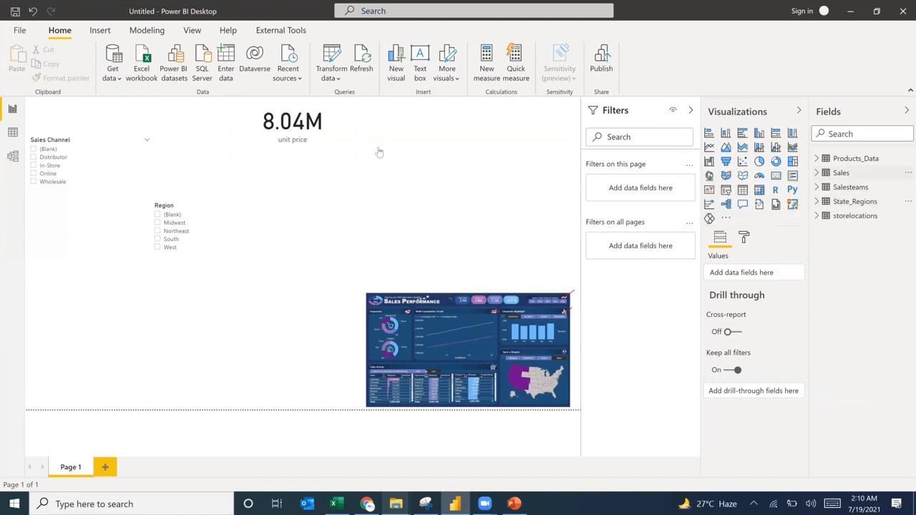
Create and load an empty table named Measure Table with a single column named DAX
left_click(226, 64)
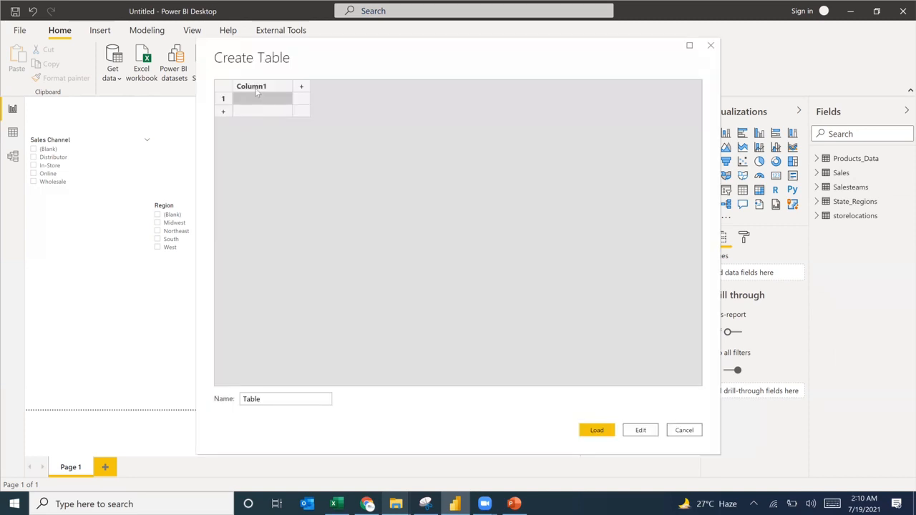
double_click(272, 94)
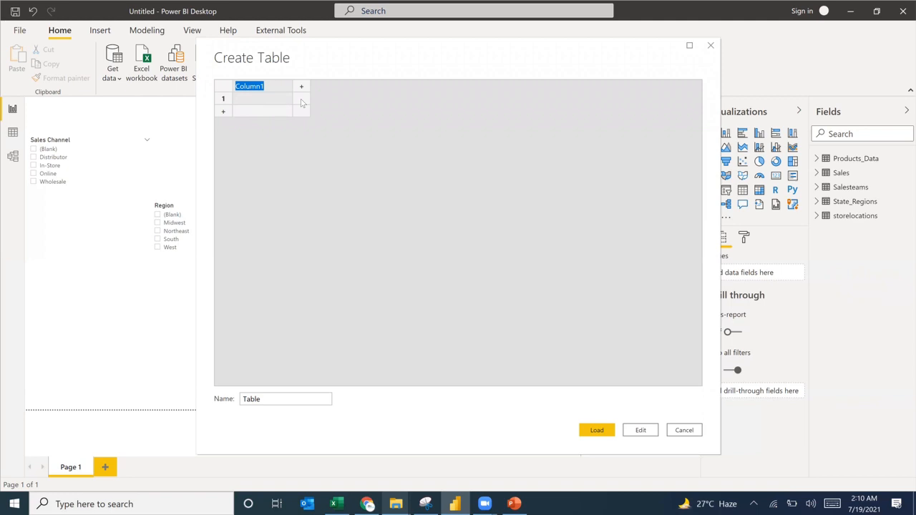
type("DAX")
left_click(272, 398)
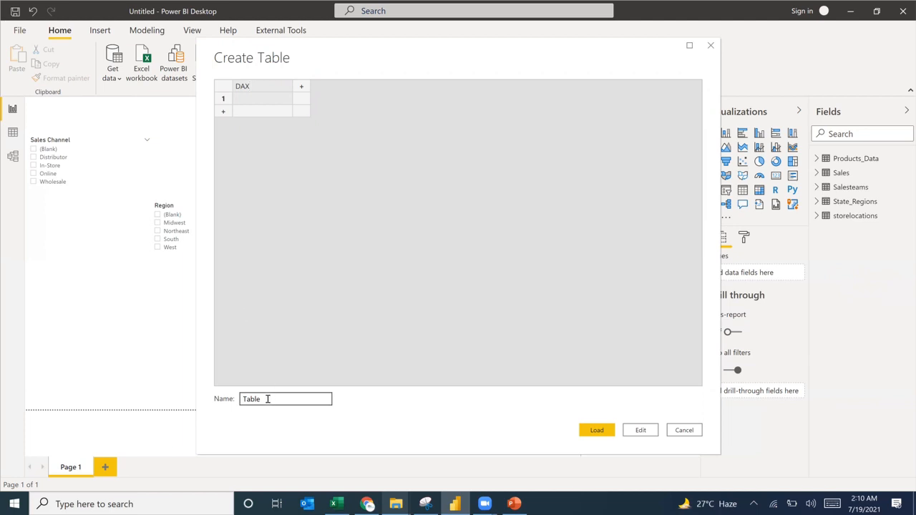
left_click_drag(272, 398, 236, 400)
type("Measure")
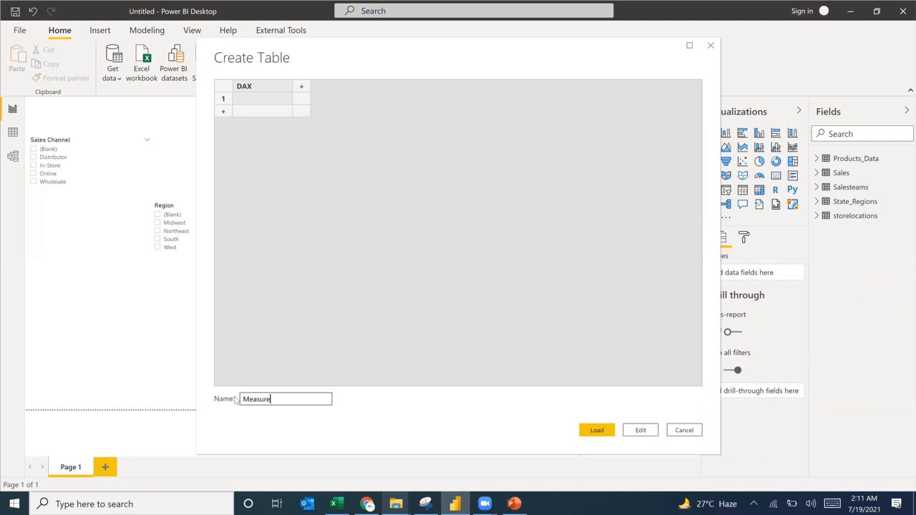
type(" Table")
key("Return")
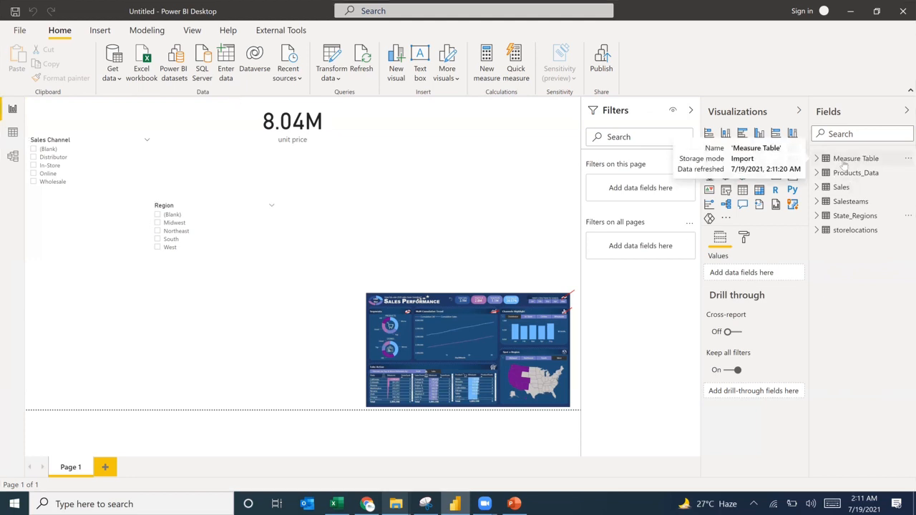
Add a slicer showing Month from the Sales Date hierarchy in the Sales table
left_click(726, 189)
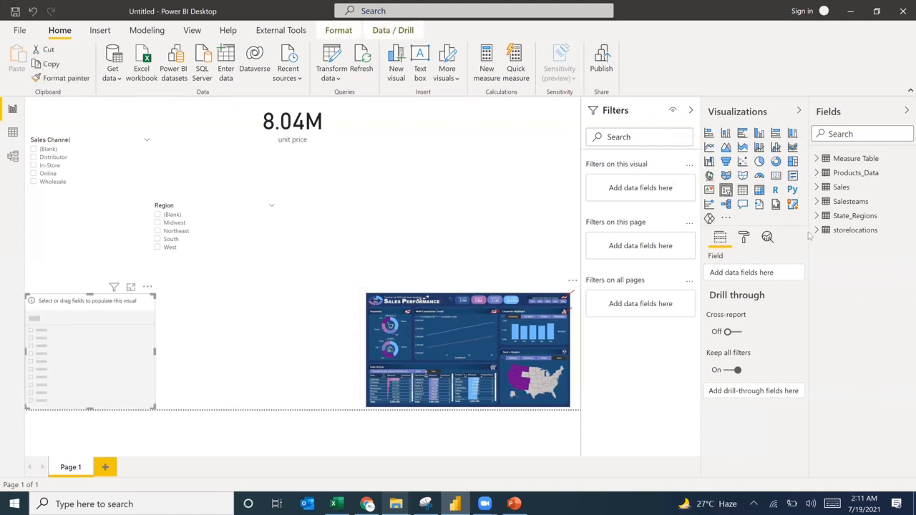
left_click(816, 187)
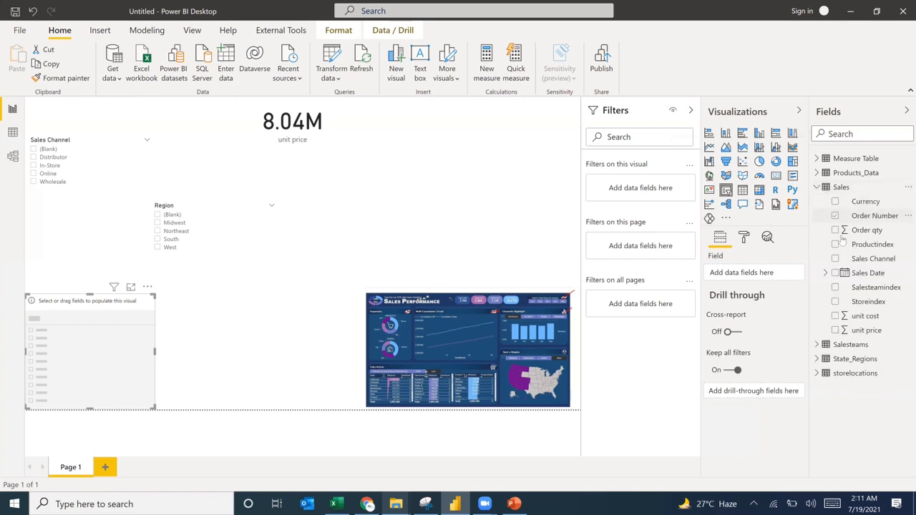
left_click(825, 273)
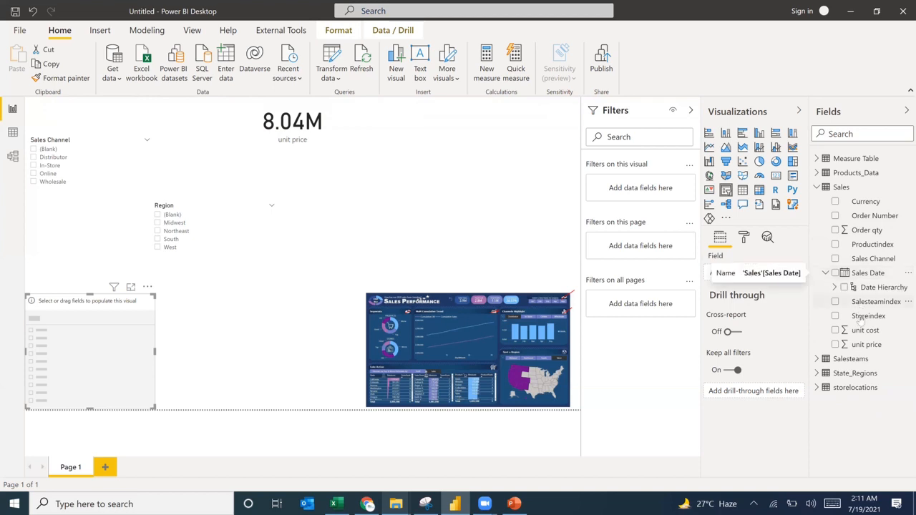
left_click(835, 287)
left_click(852, 331)
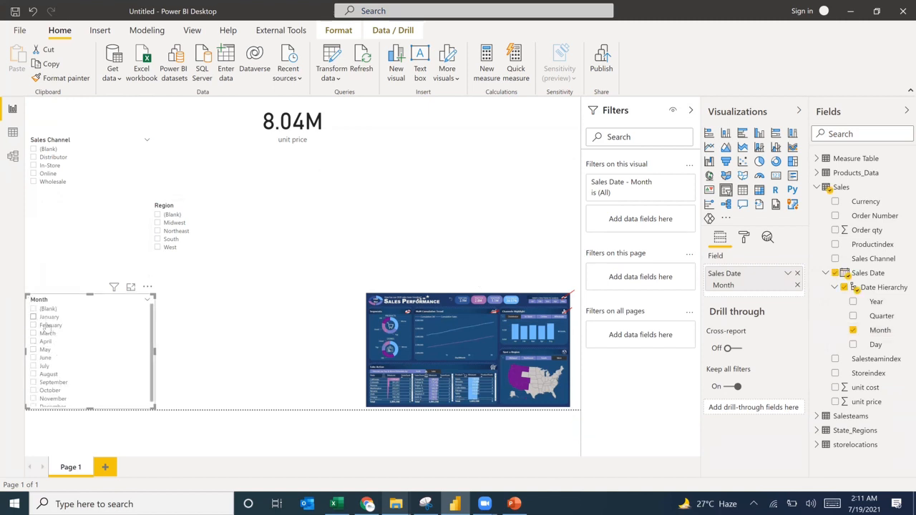
Filter the unit price card by January, March, March through May, and January with February, and clear the Month slicer
left_click(47, 325)
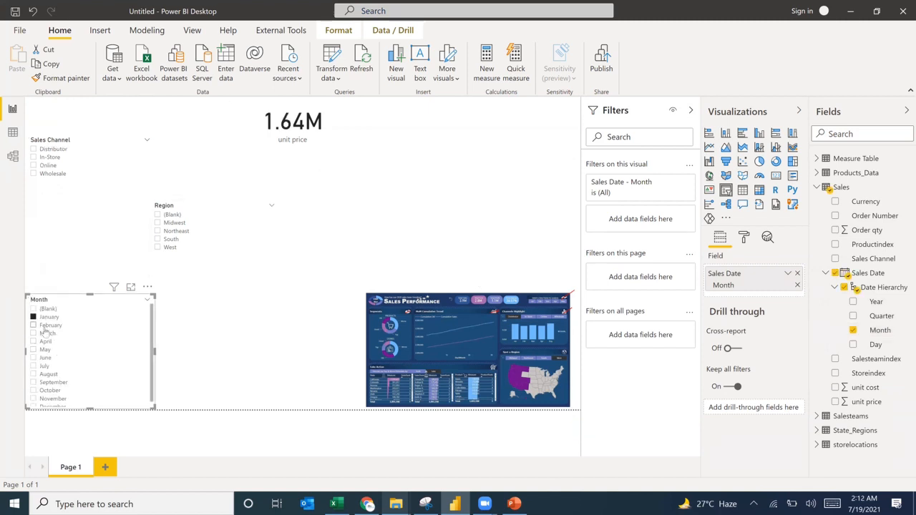
left_click(45, 334)
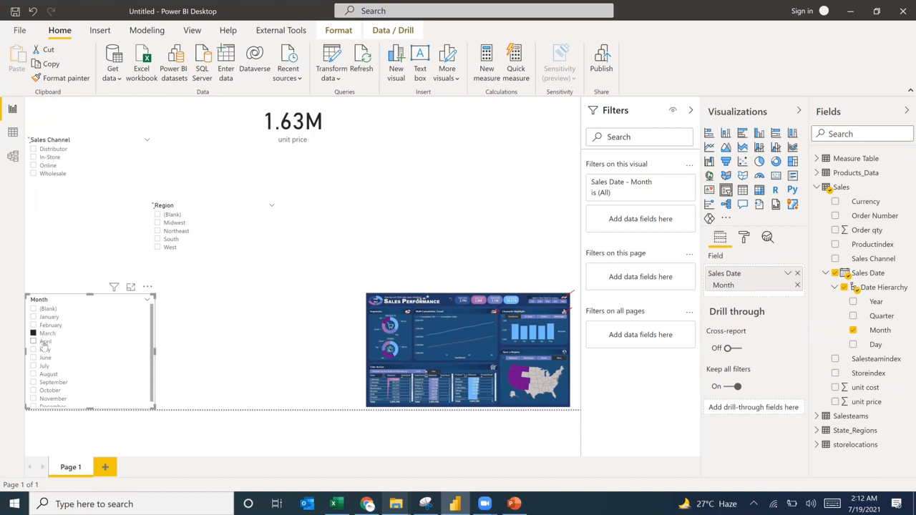
left_click(44, 341)
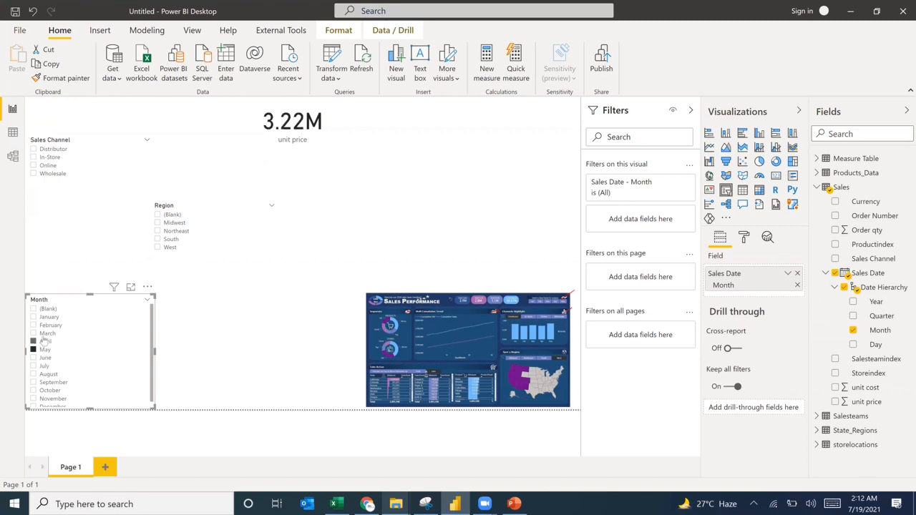
left_click(43, 333, "ctrl")
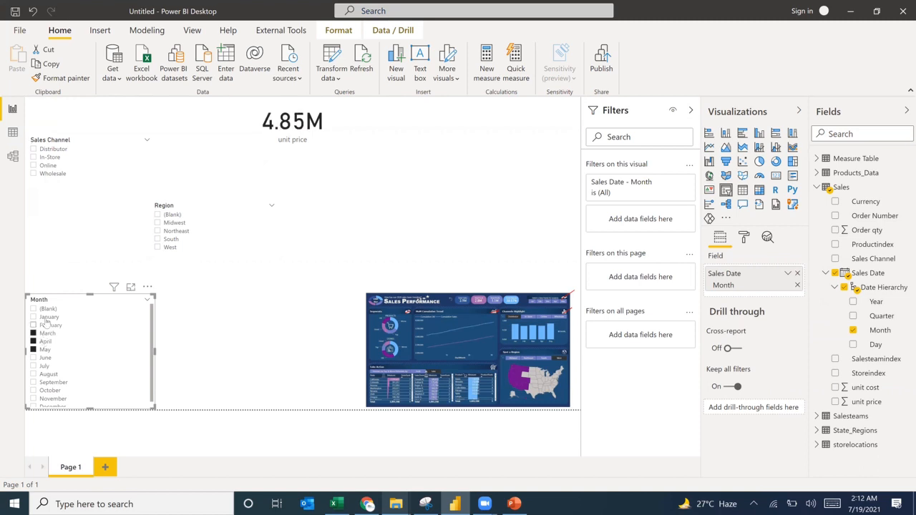
left_click(45, 318)
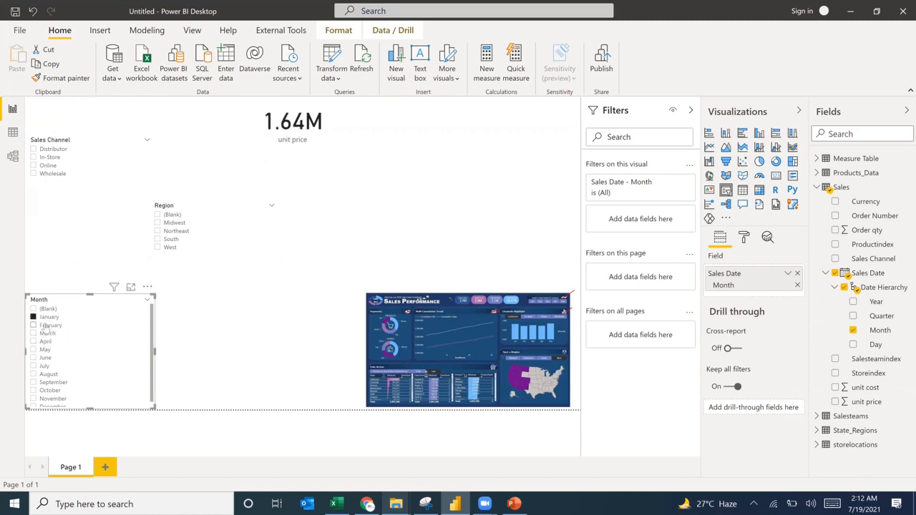
left_click(44, 326, "ctrl")
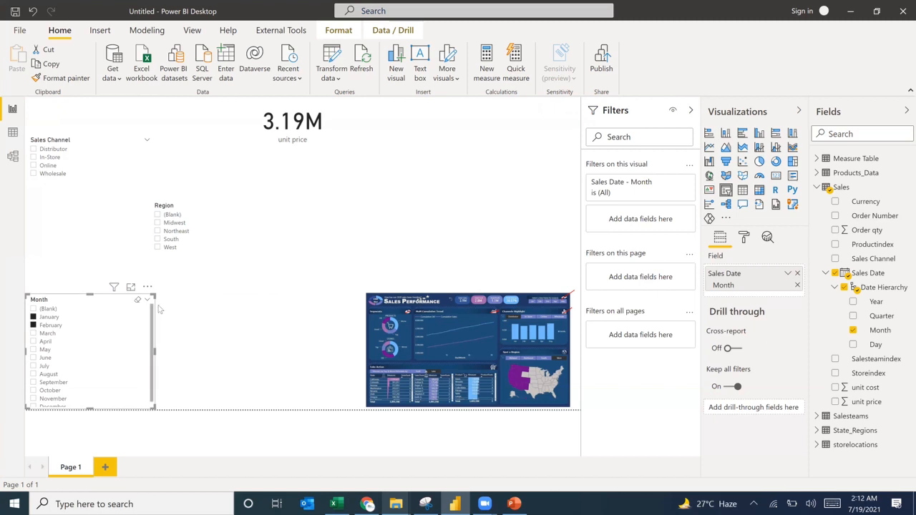
left_click(335, 189)
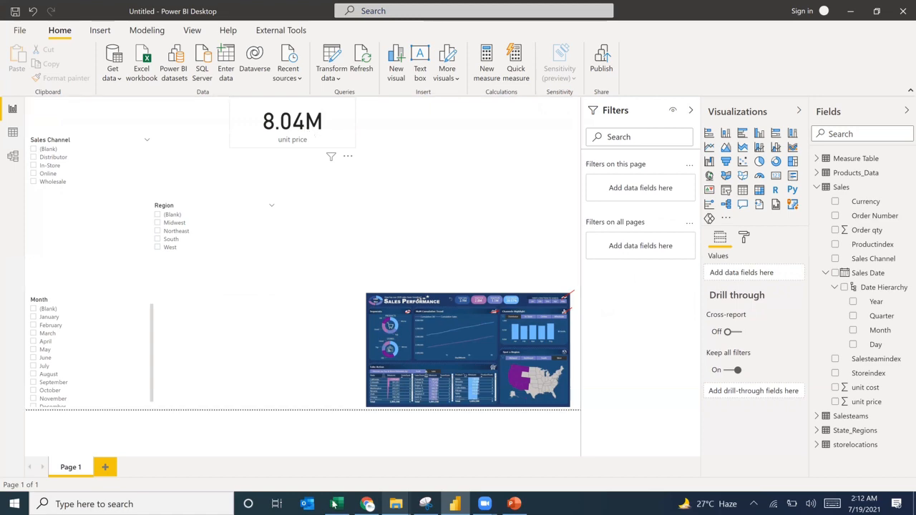
Switch to the Excel sales workbook, check the sums of the unit cost and unit price columns, and return to Power BI
key("alt+Tab")
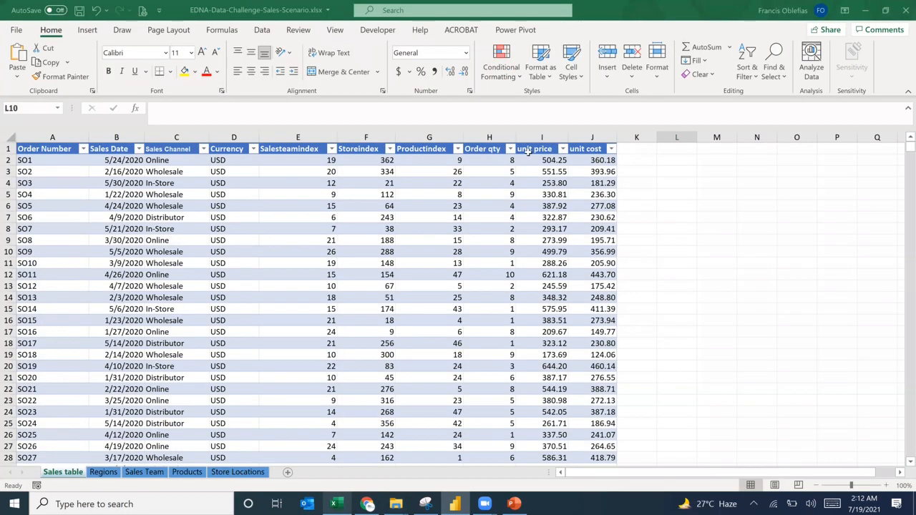
left_click(592, 137)
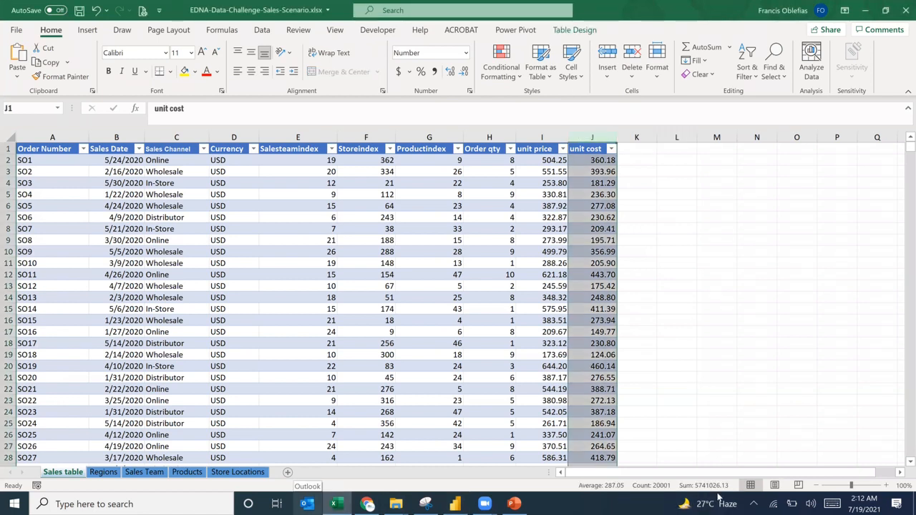
left_click(542, 136)
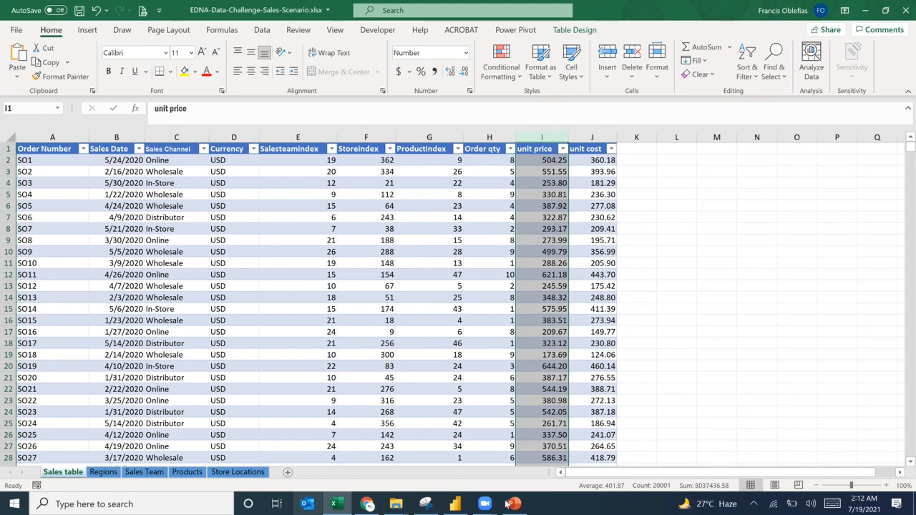
left_click(455, 504)
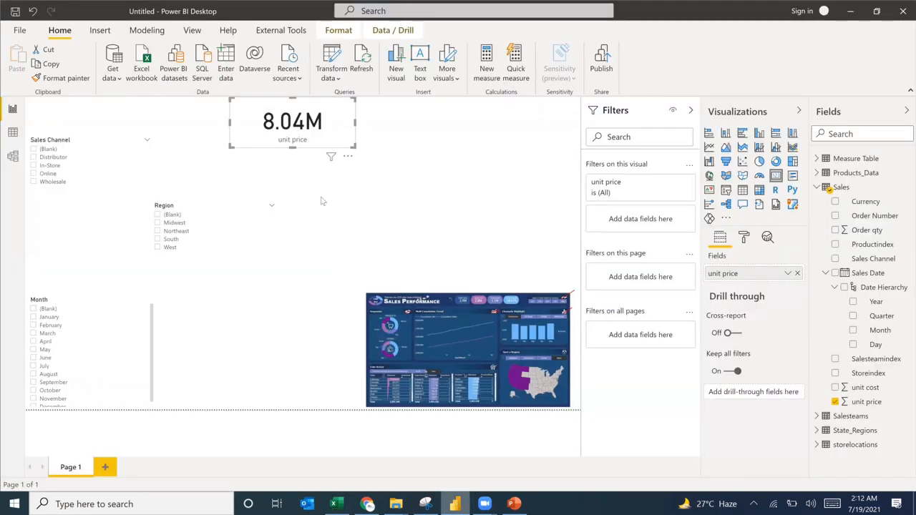
left_click(326, 154)
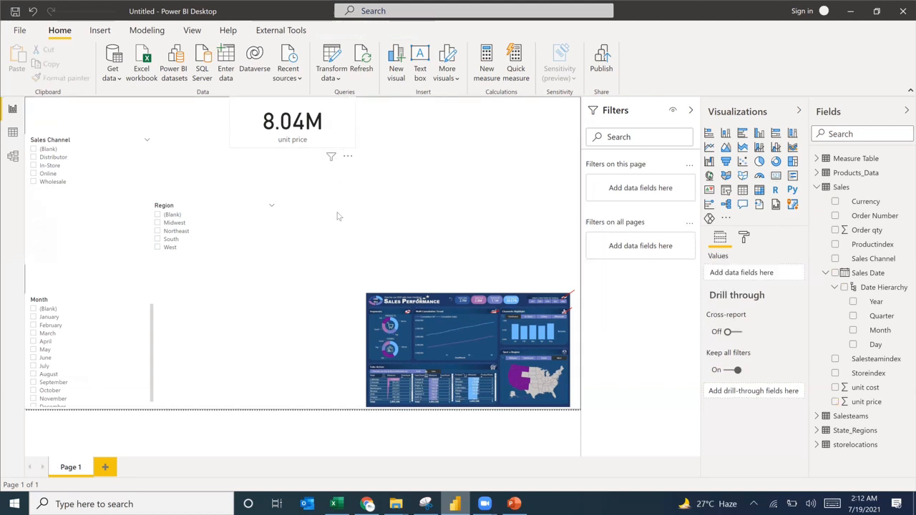
left_click(315, 129)
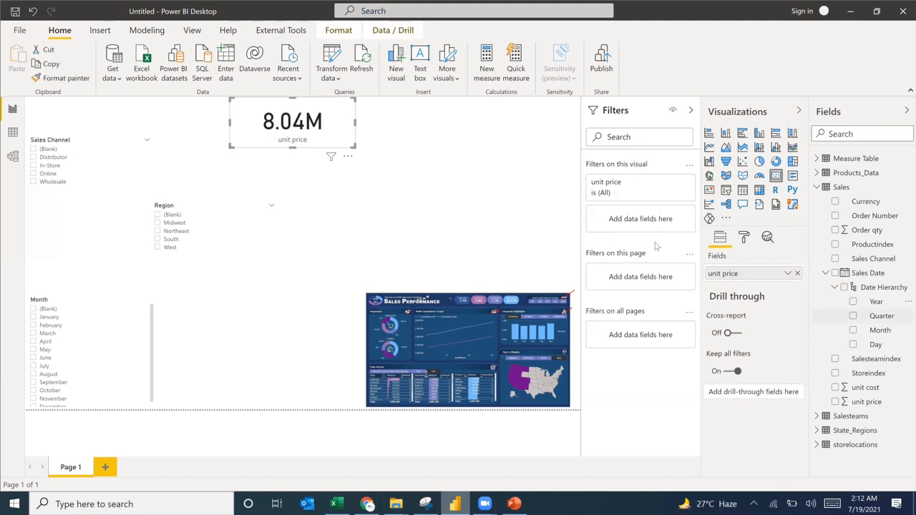
left_click(746, 238)
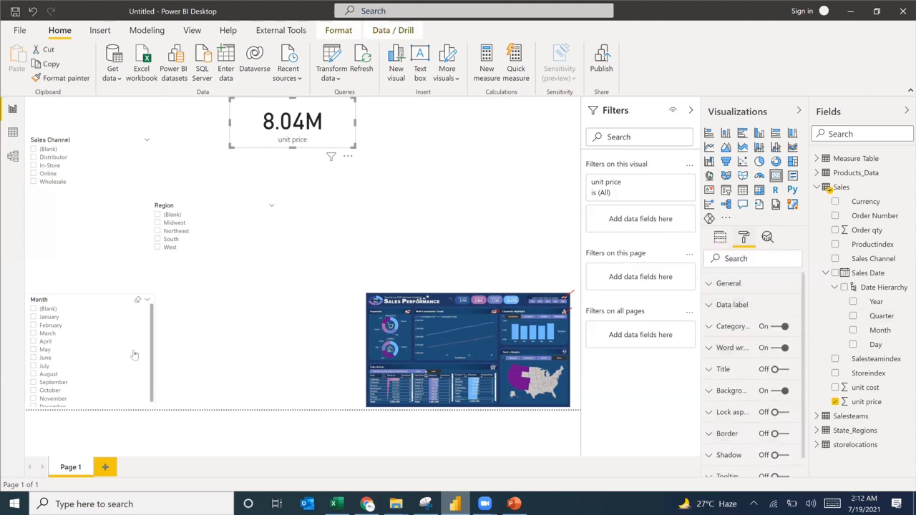
Delete the Month, Region and Sales Channel slicers from the report page
left_click(101, 300)
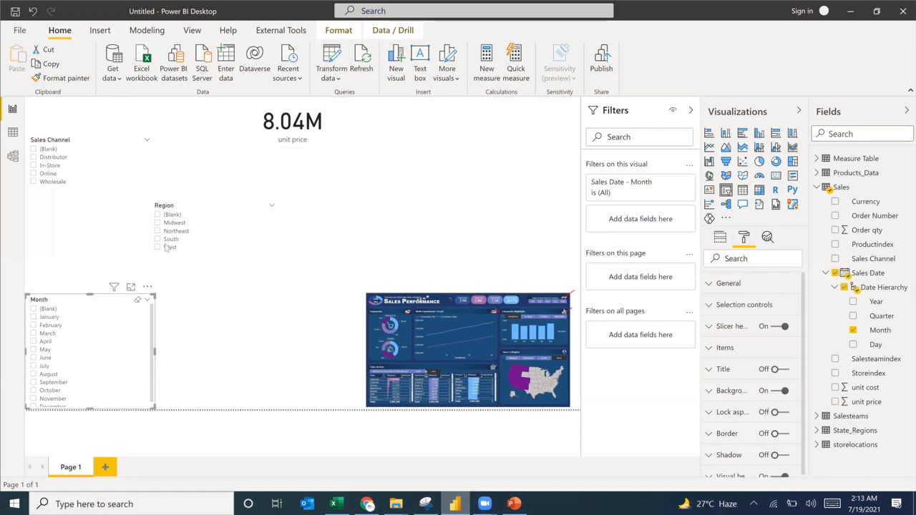
left_click(172, 209)
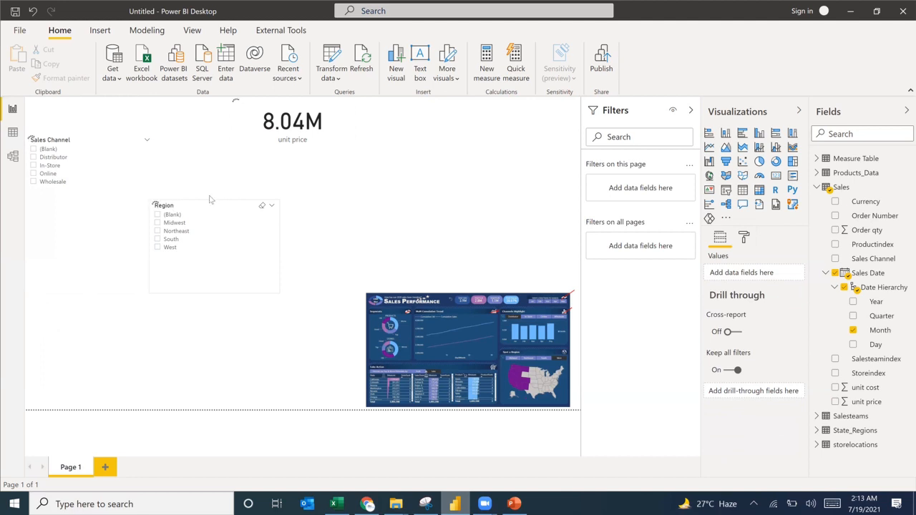
key("Delete")
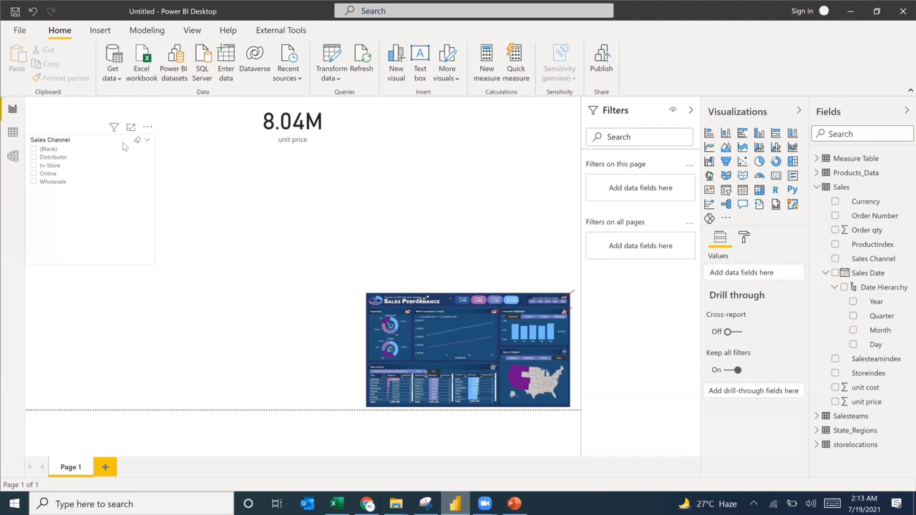
key("Delete")
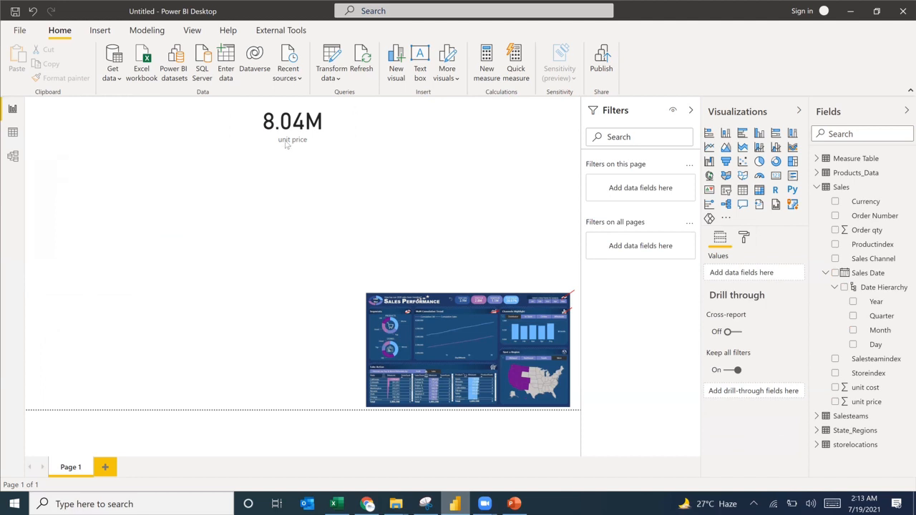
Turn off the unit price card's category label and give the card the title Total Sales
left_click(744, 237)
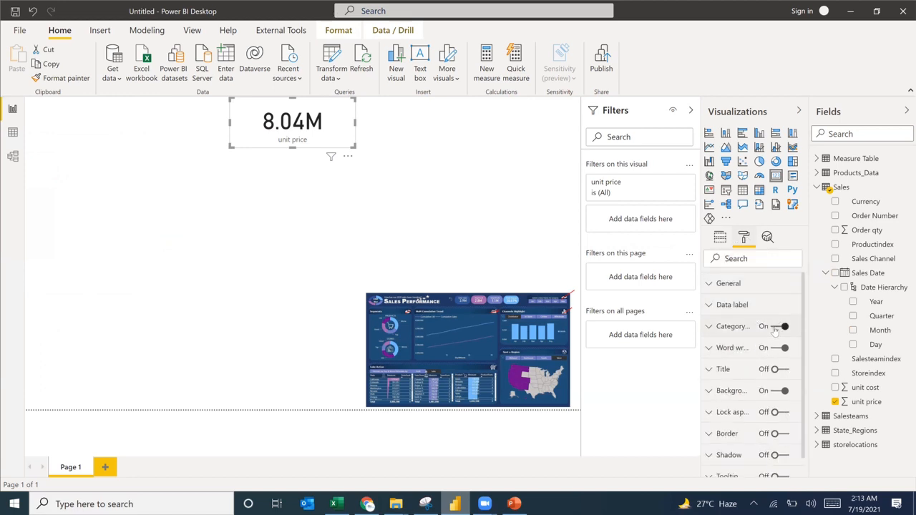
left_click(775, 330)
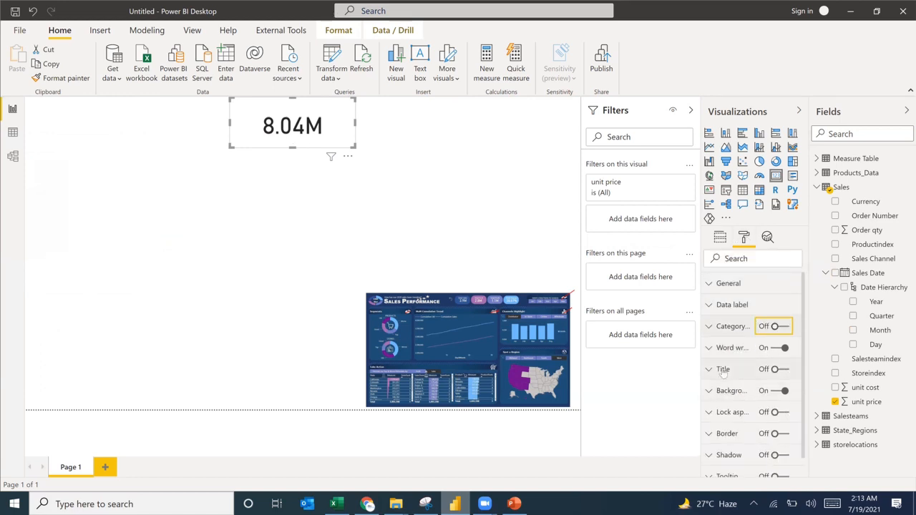
left_click(784, 371)
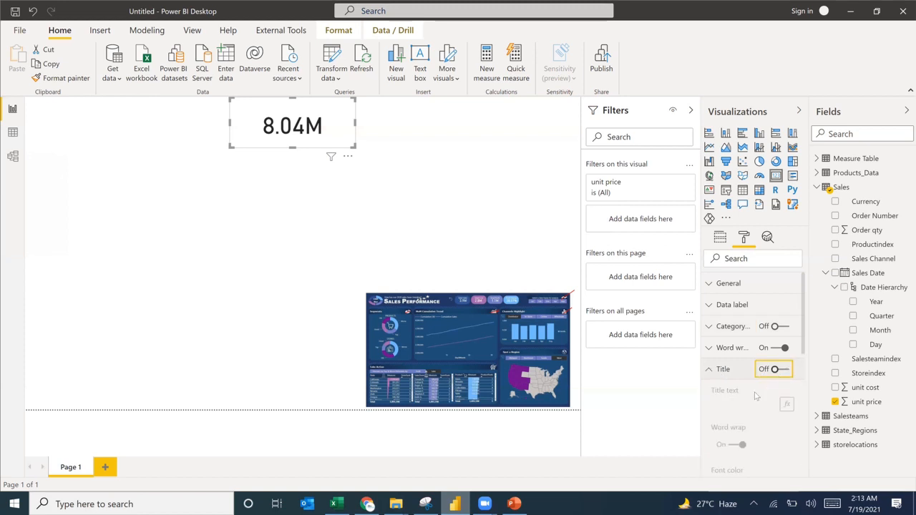
left_click(750, 403)
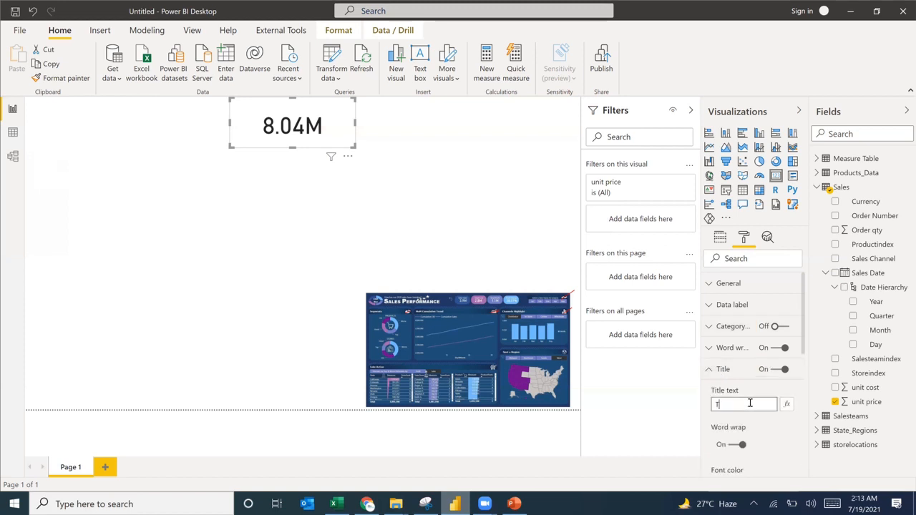
type("Total Sales")
key("Return")
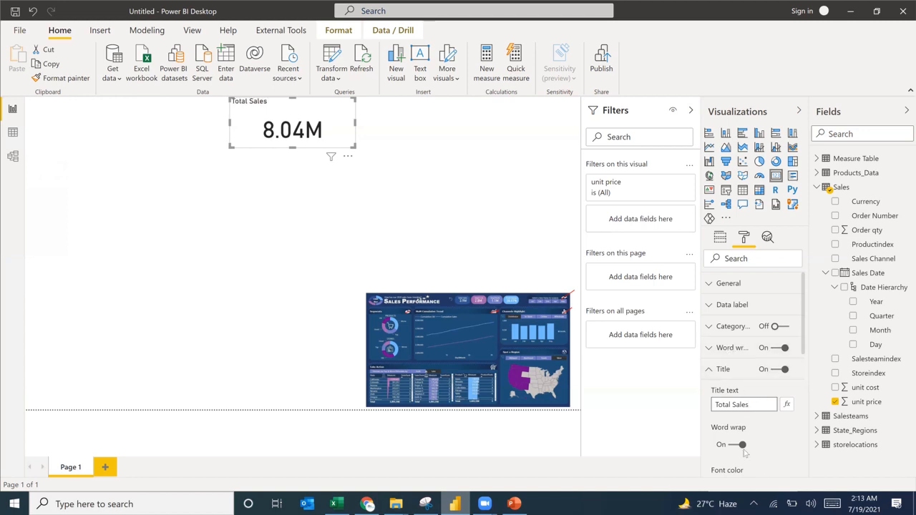
Center the Total Sales card's title and turn off the card's background
scroll(749, 406, "down", 5)
left_click(732, 384)
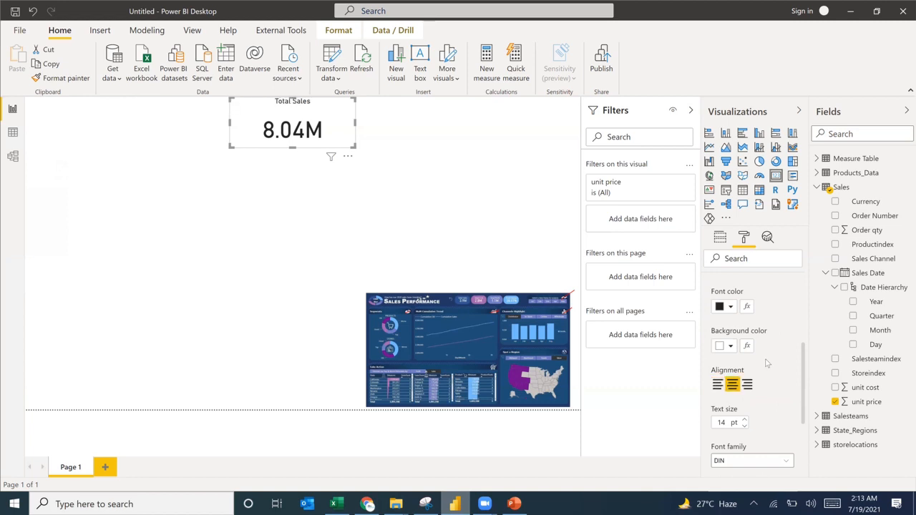
scroll(759, 372, "up", 3)
left_click(744, 368)
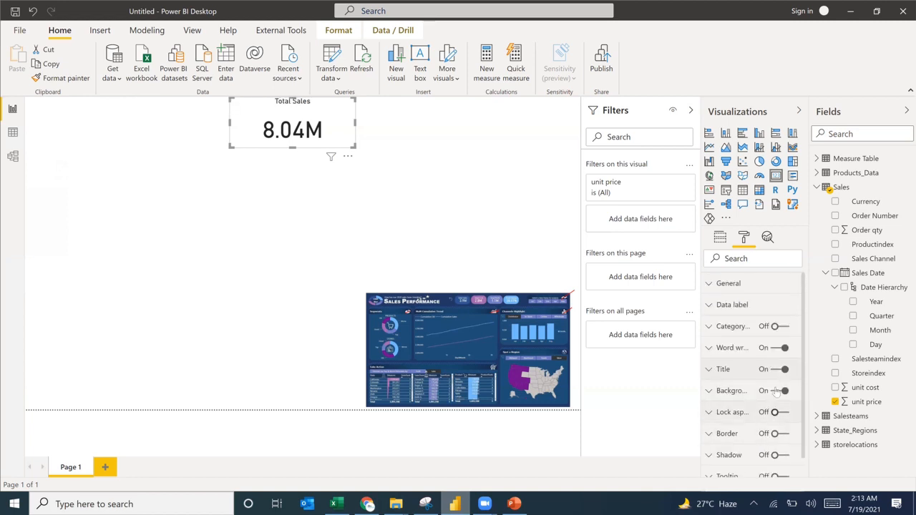
left_click(777, 391)
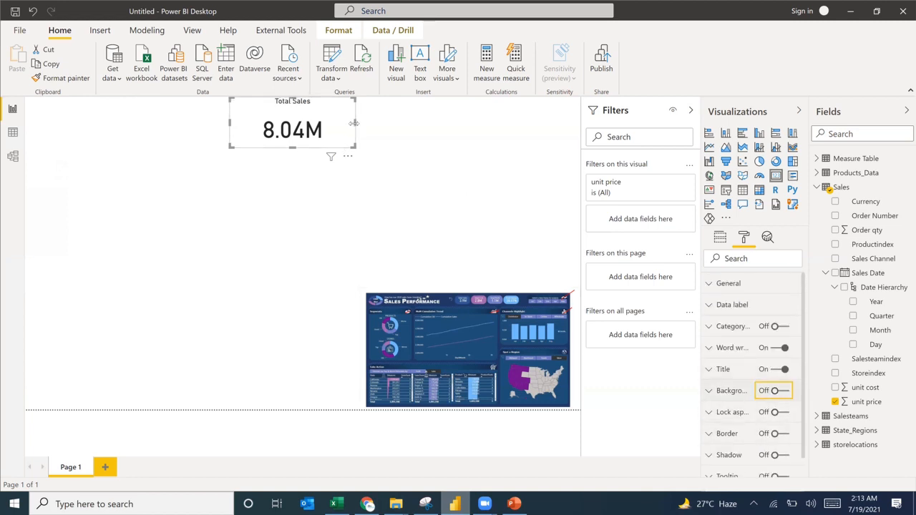
Reduce the Total Sales card's width and height, and set its data label text size to 25 pt
left_click_drag(330, 126, 313, 127)
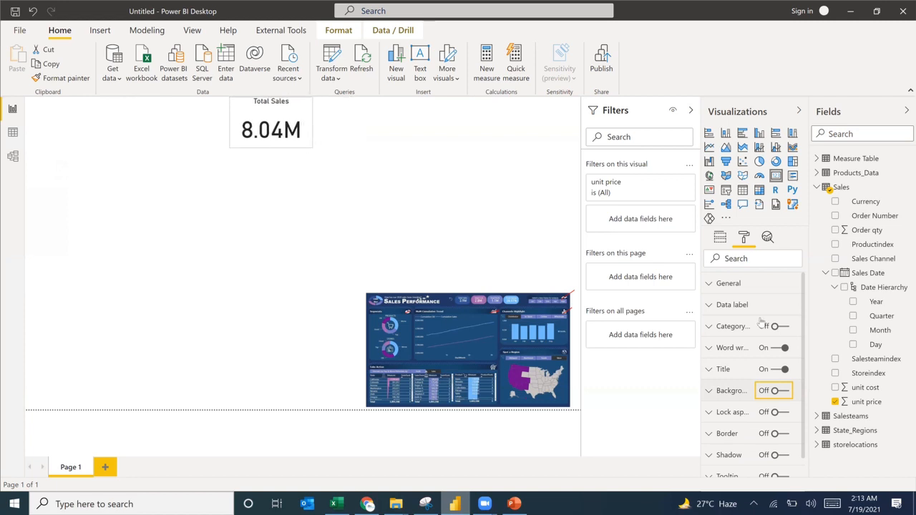
left_click(726, 305)
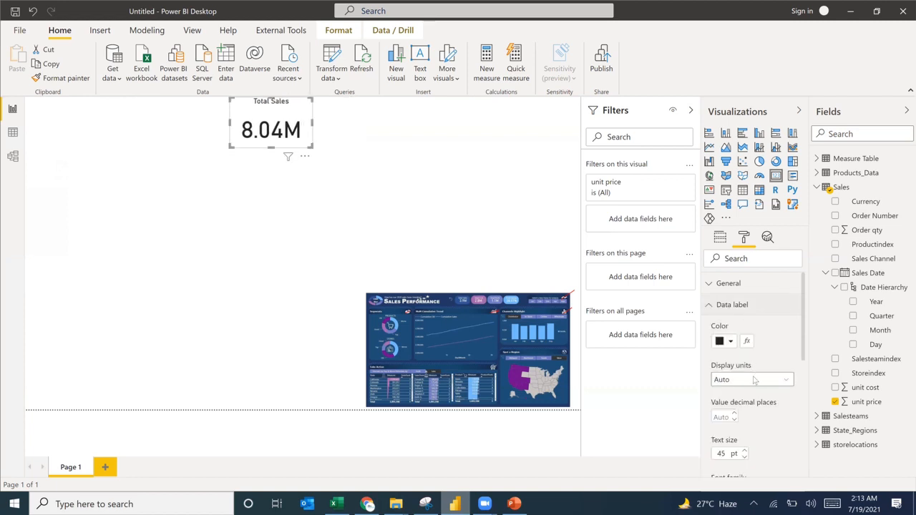
scroll(737, 390, "down", 1)
left_click(734, 394)
type("25")
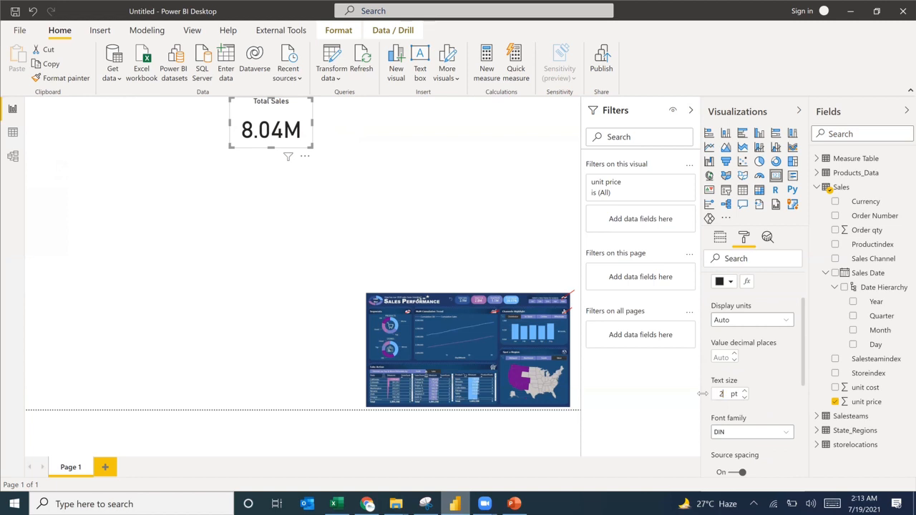
key("Return")
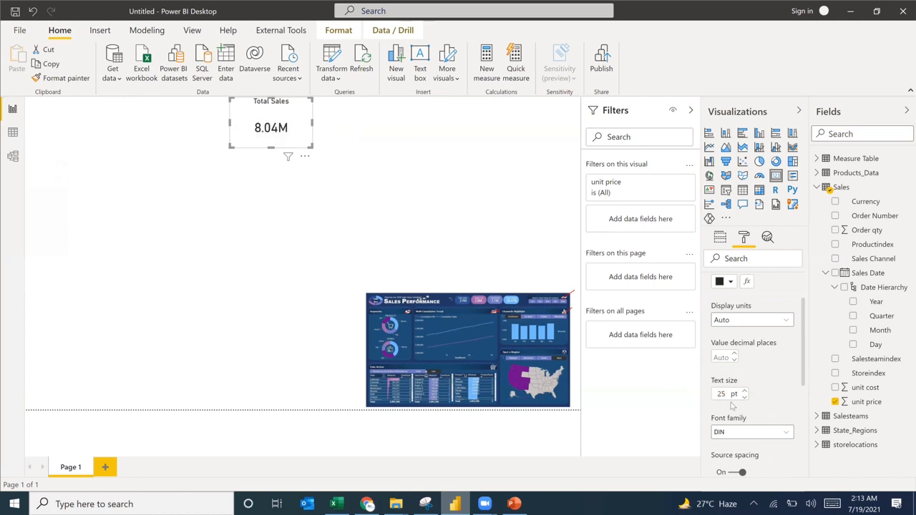
left_click_drag(310, 145, 309, 124)
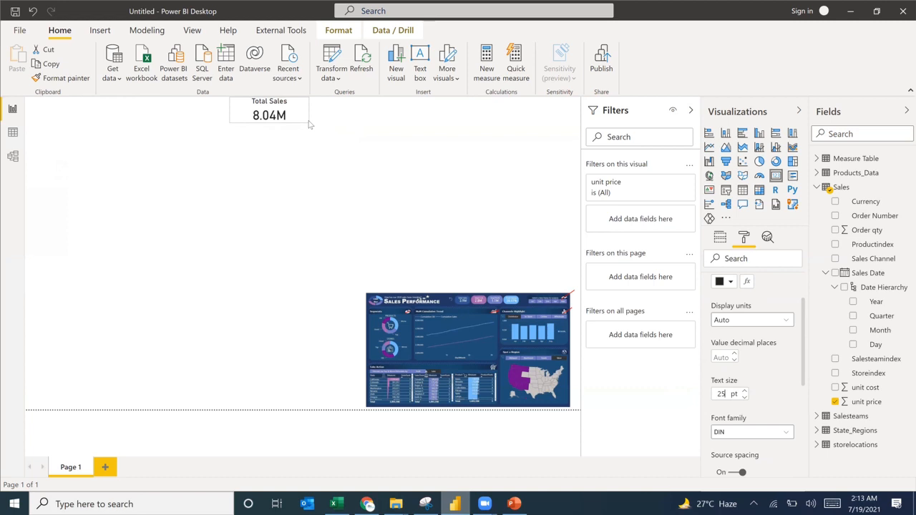
Set the Total Sales card's data label text size to 30 pt
left_click_drag(725, 393, 714, 392)
type("30")
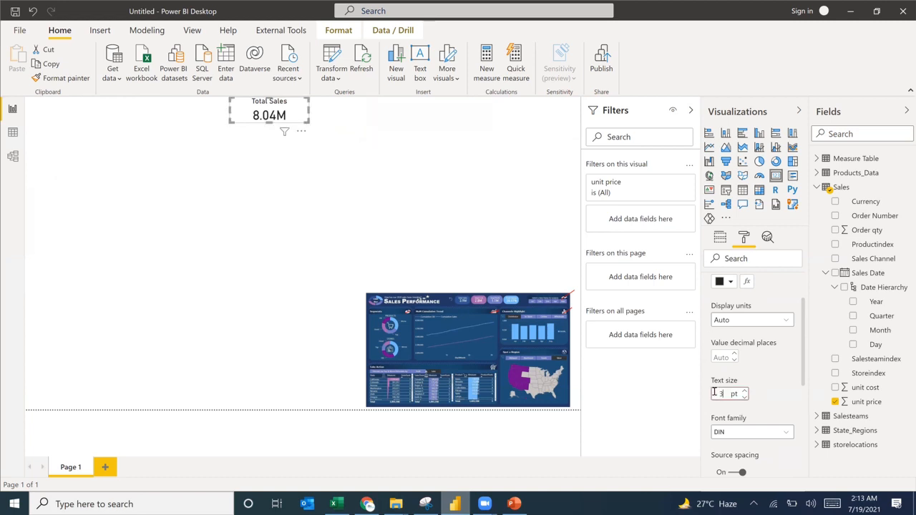
key("Return")
Set the title text size of the Total Sales card to 12 pt
scroll(737, 372, "down", 6)
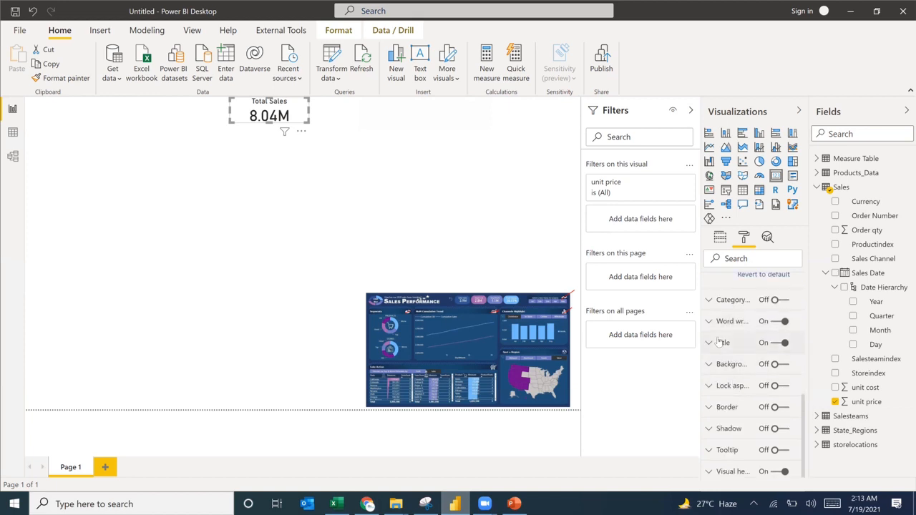
left_click(718, 342)
scroll(728, 427, "down", 4)
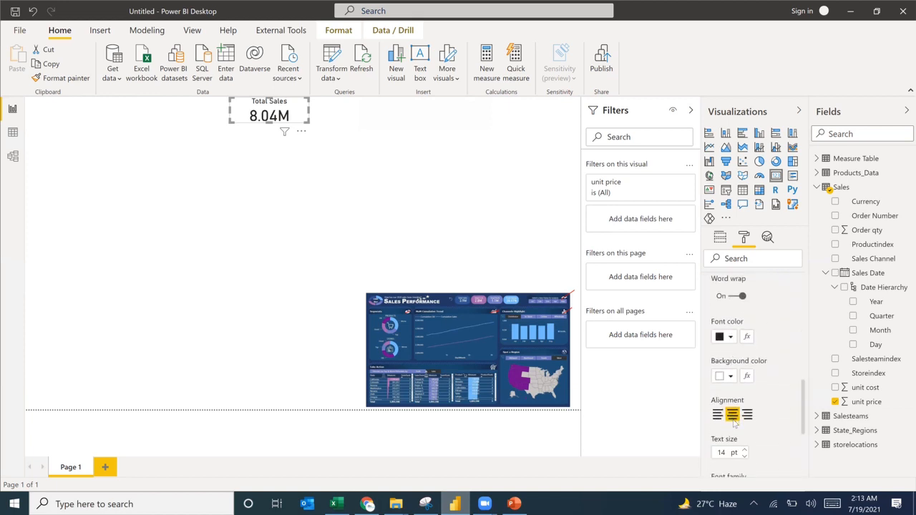
left_click_drag(726, 396, 707, 398)
type("12")
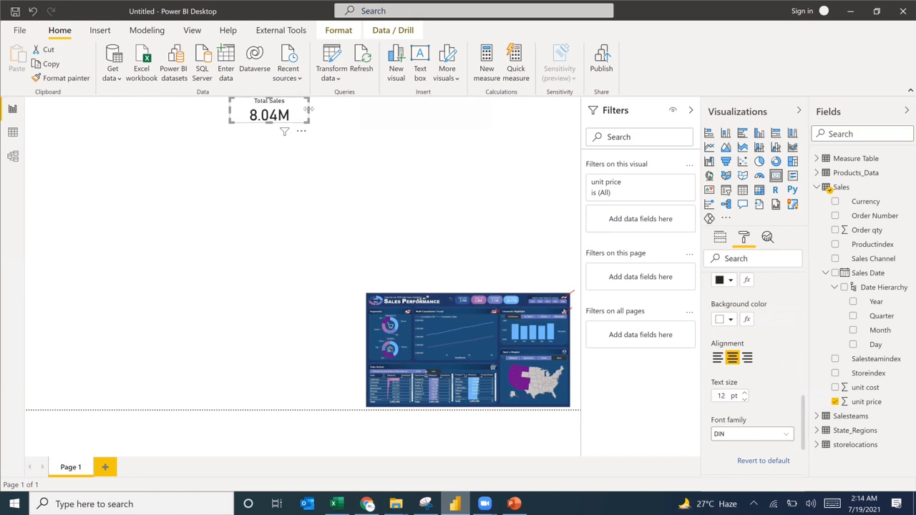
Reduce the Total Sales card's width slightly and move the card a little to the right along the page's upper edge
left_click_drag(309, 111, 303, 111)
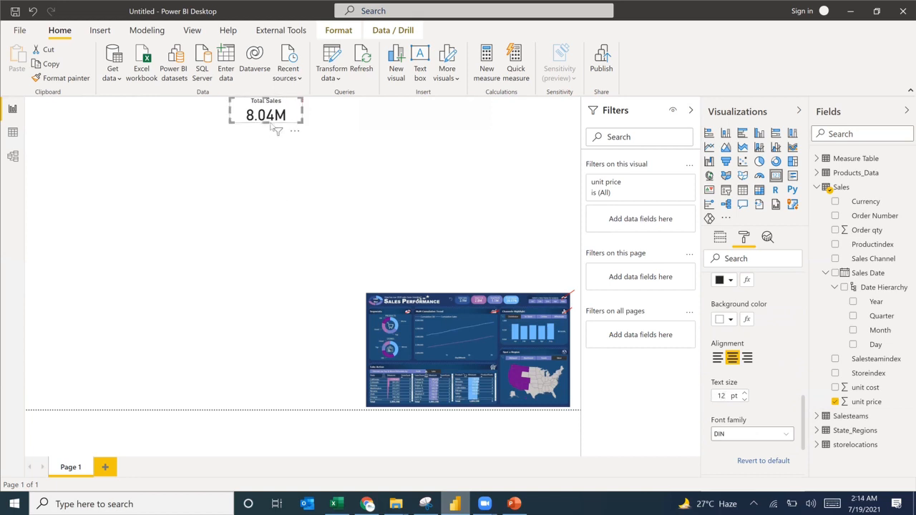
left_click(308, 142)
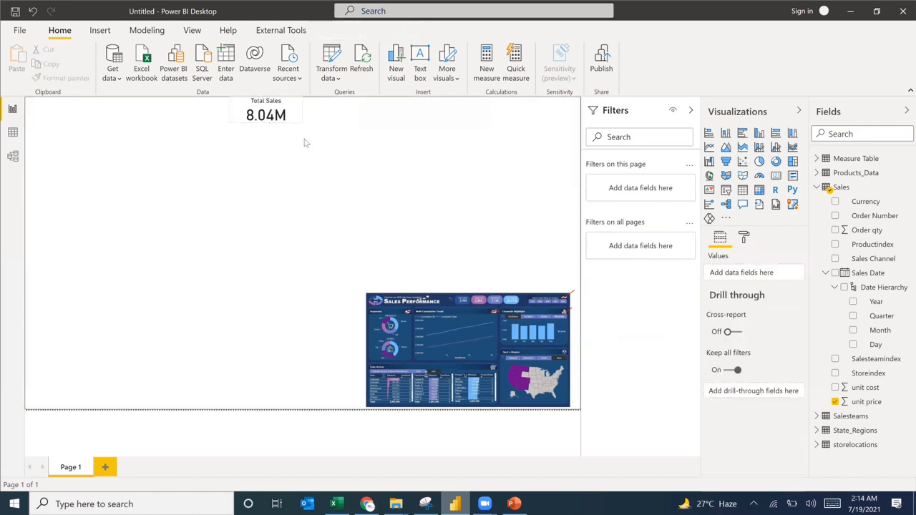
left_click_drag(279, 113, 305, 119)
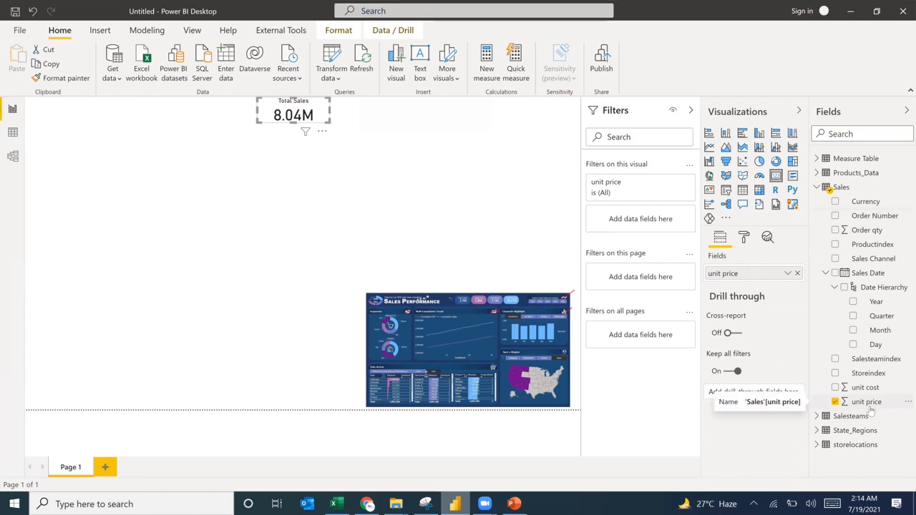
Create the measure Total Sales = SUM(Sales[unit price]) in the Measure Table
left_click(830, 159)
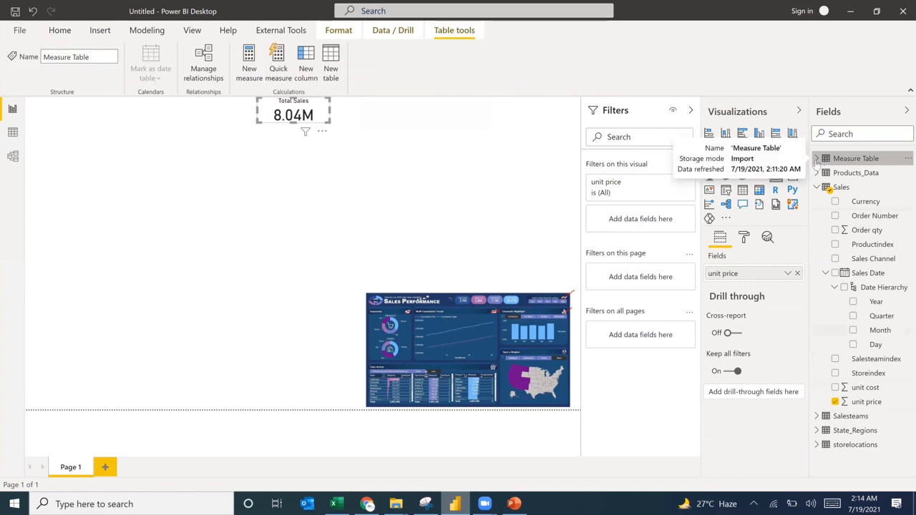
left_click(817, 159)
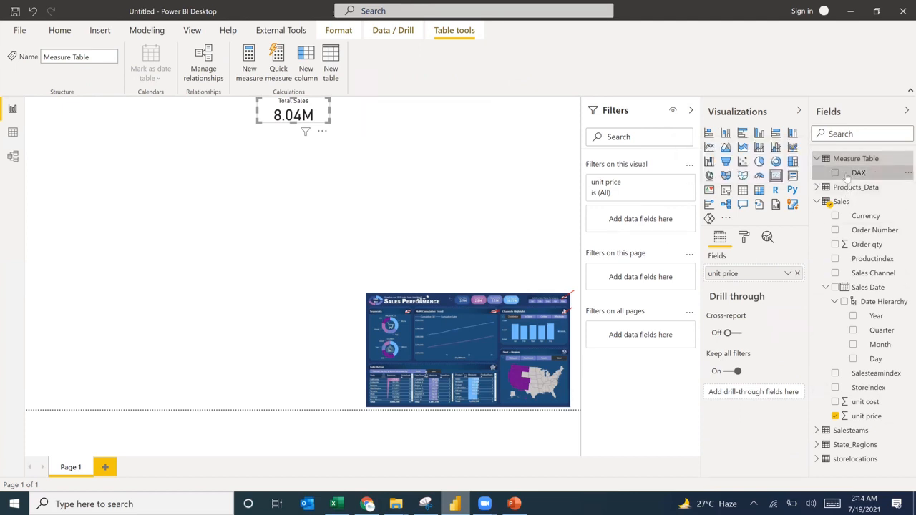
left_click(847, 174)
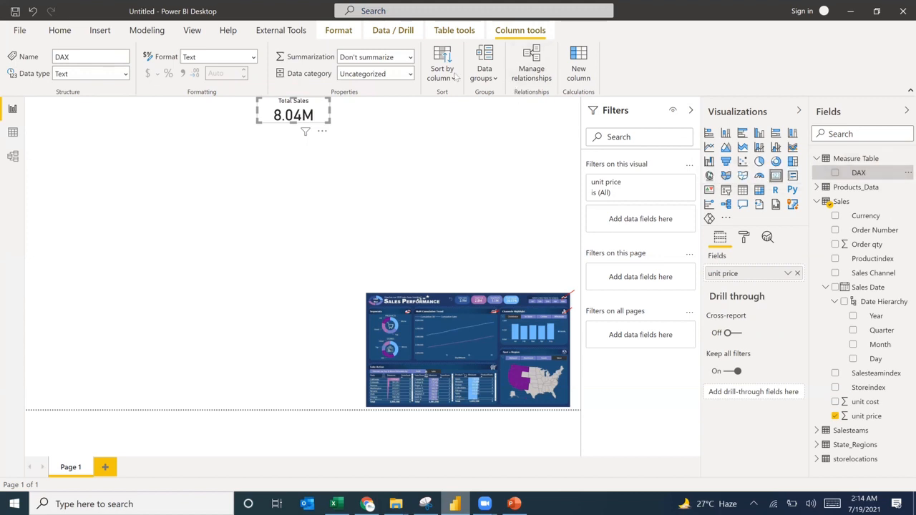
left_click(63, 30)
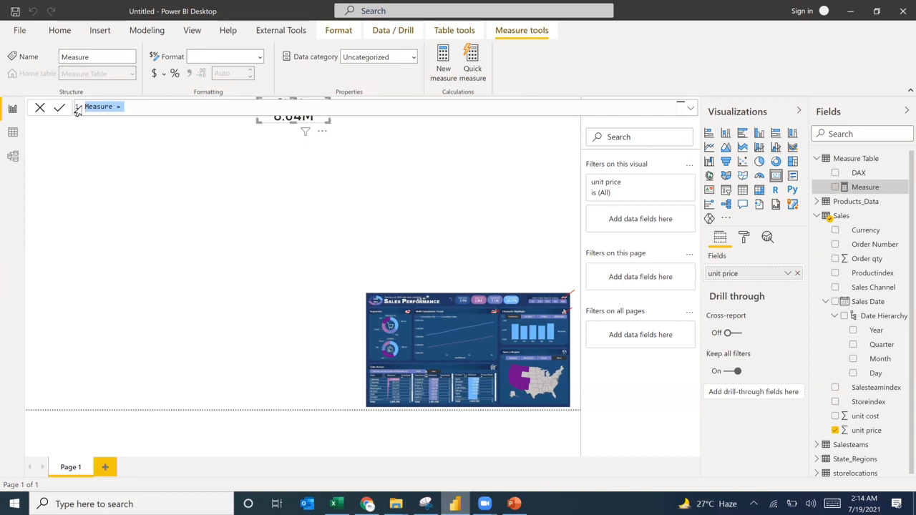
type("Total Sales")
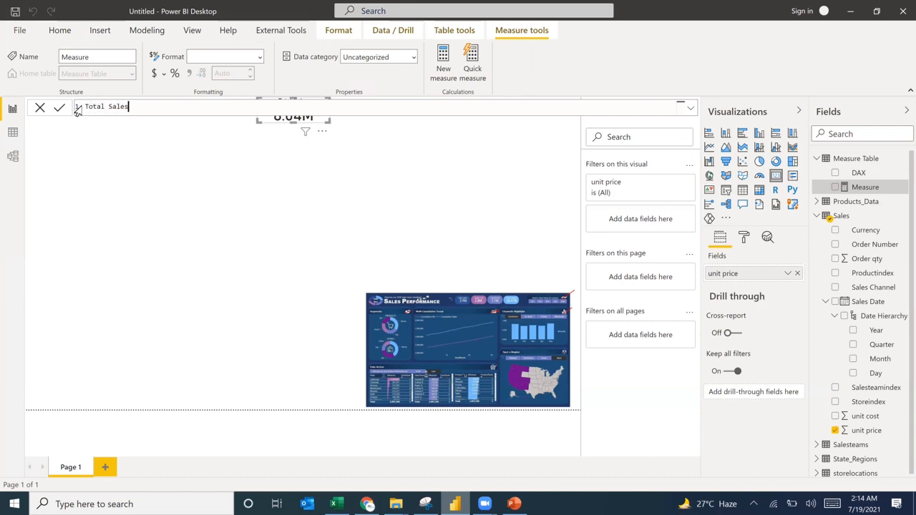
type(" = ")
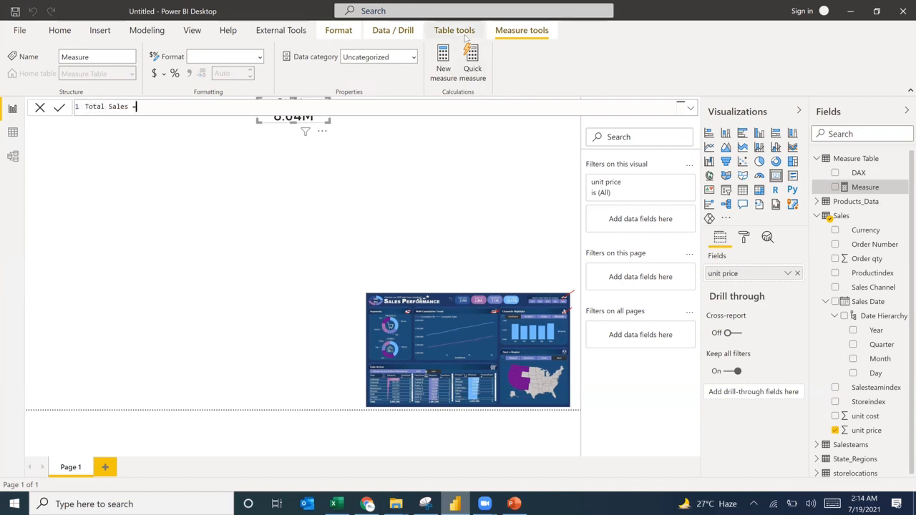
type("Sum")
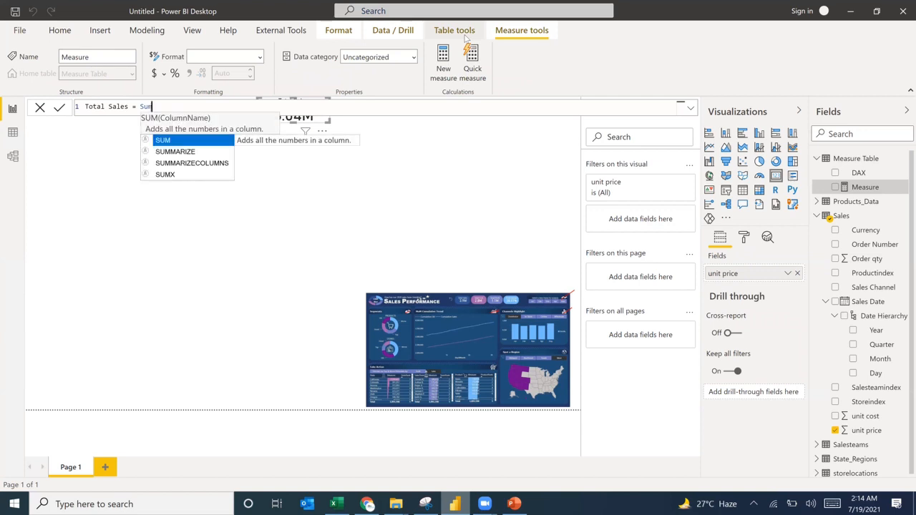
key("Tab")
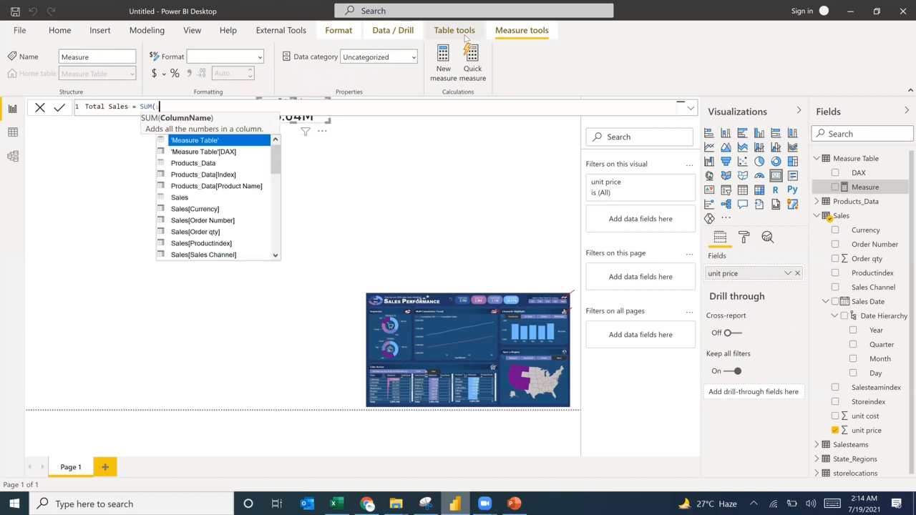
type("Sales[unit price]")
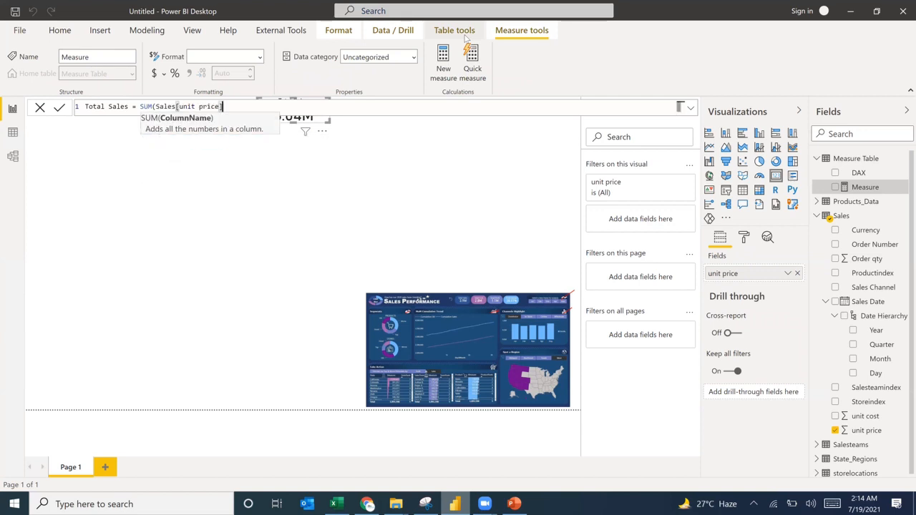
type(")")
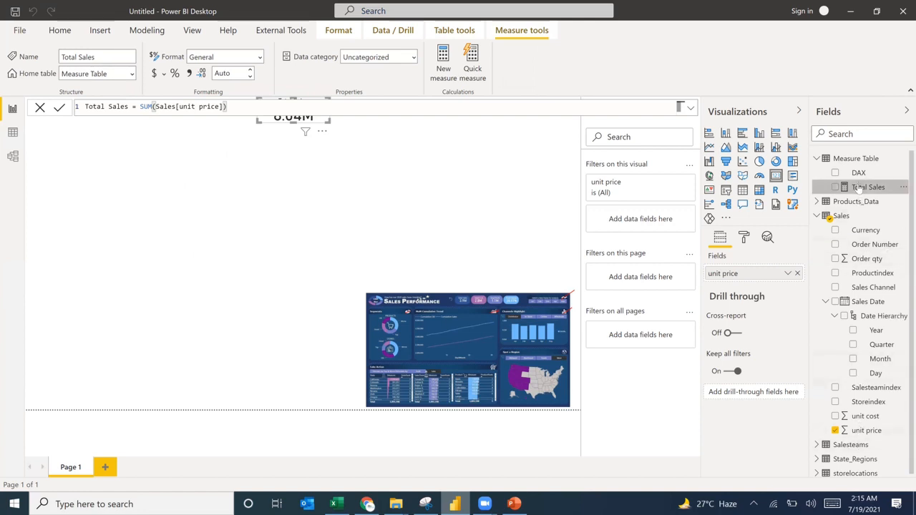
Replace the card's unit price field with the Total Sales measure and move the card lower on the page
left_click_drag(859, 188, 725, 278)
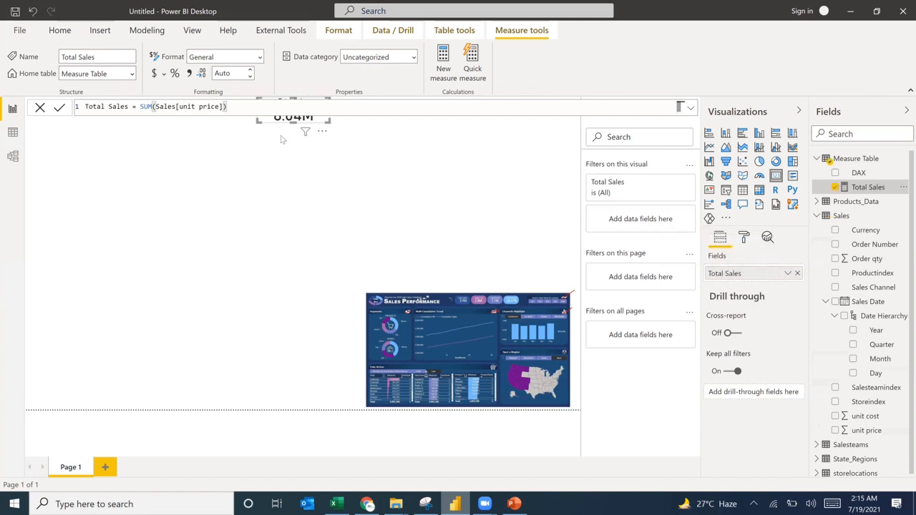
left_click(300, 126)
left_click_drag(304, 138, 309, 177)
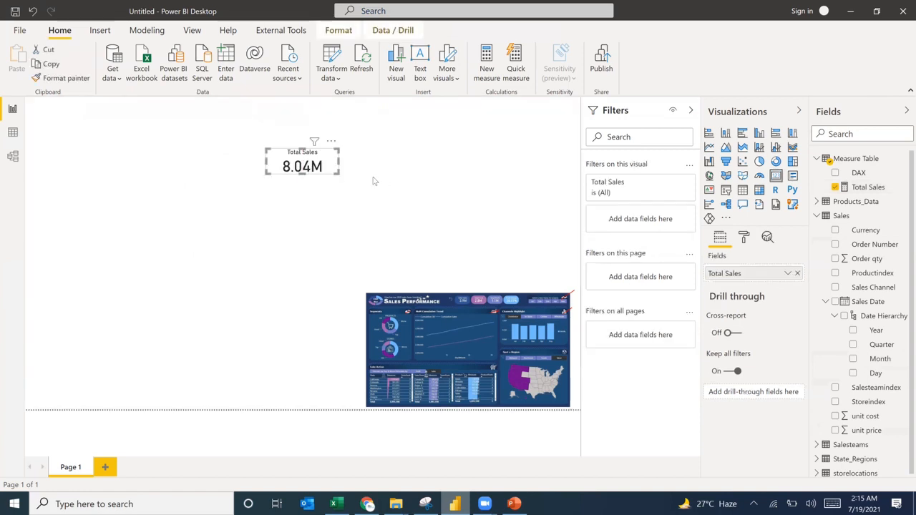
Narrow the Total Sales card slightly from its right edge
left_click(317, 179)
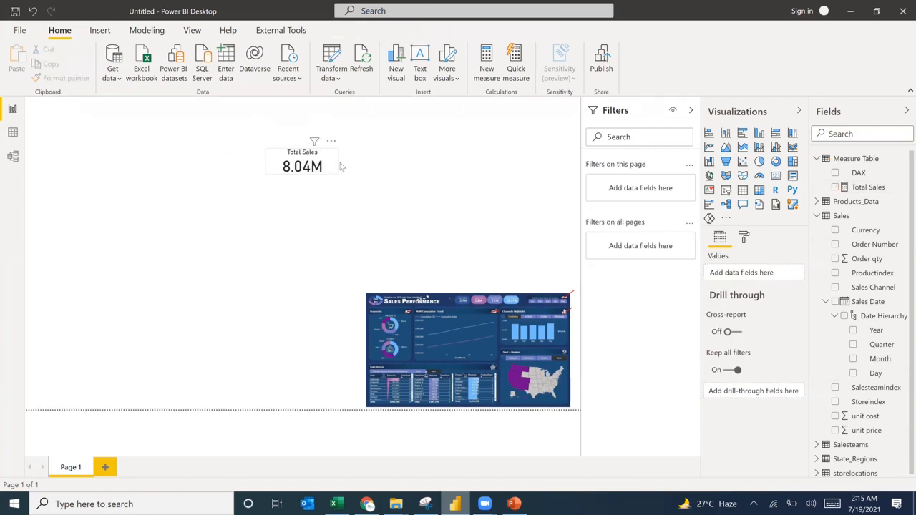
left_click(339, 166)
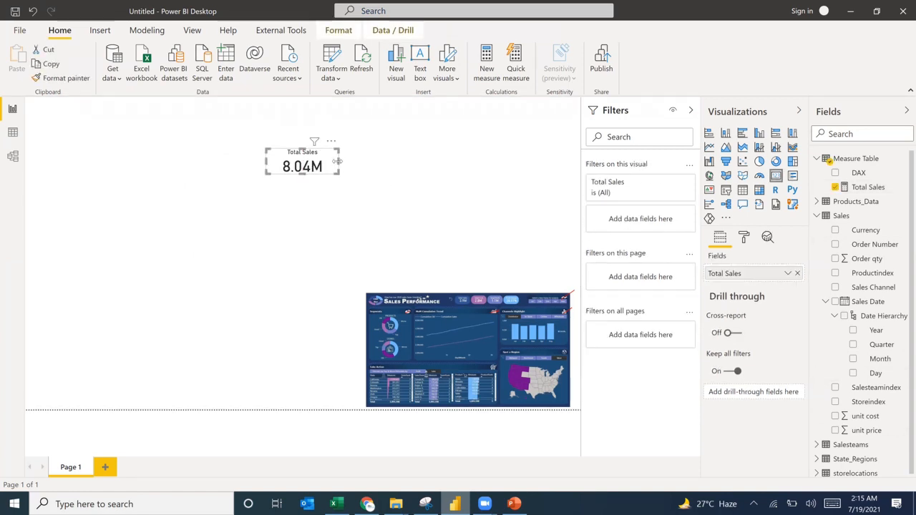
left_click(328, 201)
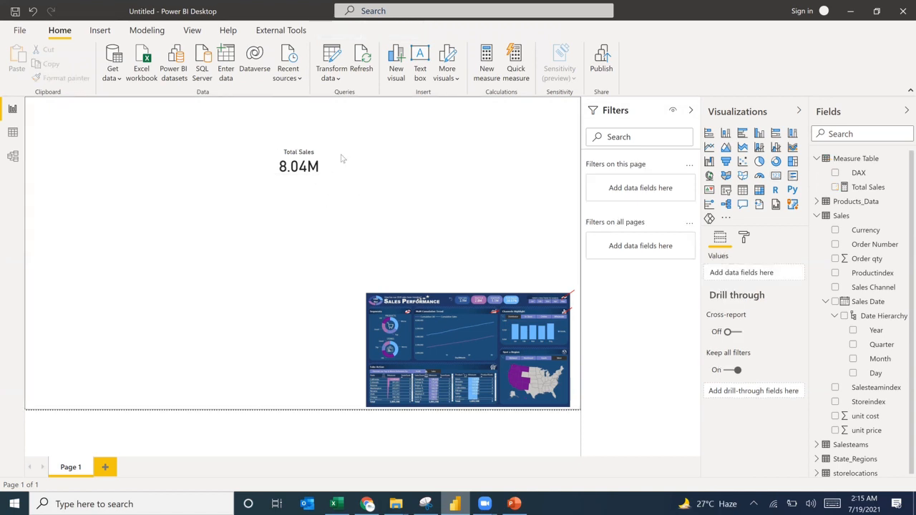
Duplicate the Total Sales card and place the copy directly to the right of the original
left_click(302, 170)
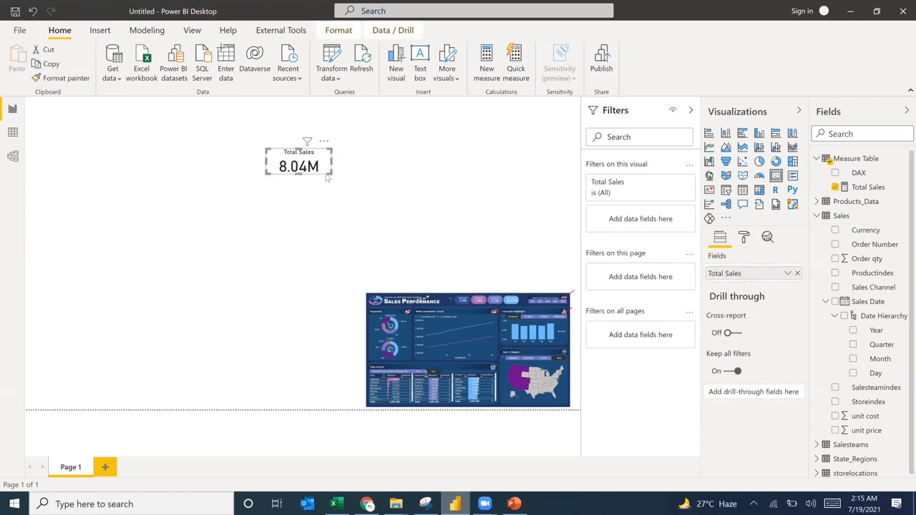
key("ctrl+c")
key("ctrl+v")
left_click_drag(335, 167, 363, 167)
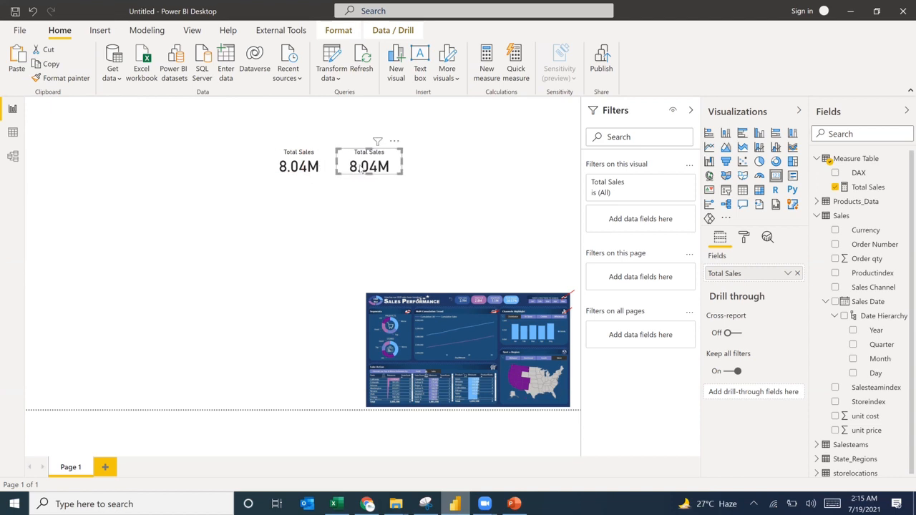
Create the measure Total Cost = SUM(Sales[unit cost]) in the Measure Table and use it as the duplicated card's field in place of Total Sales
left_click(867, 188)
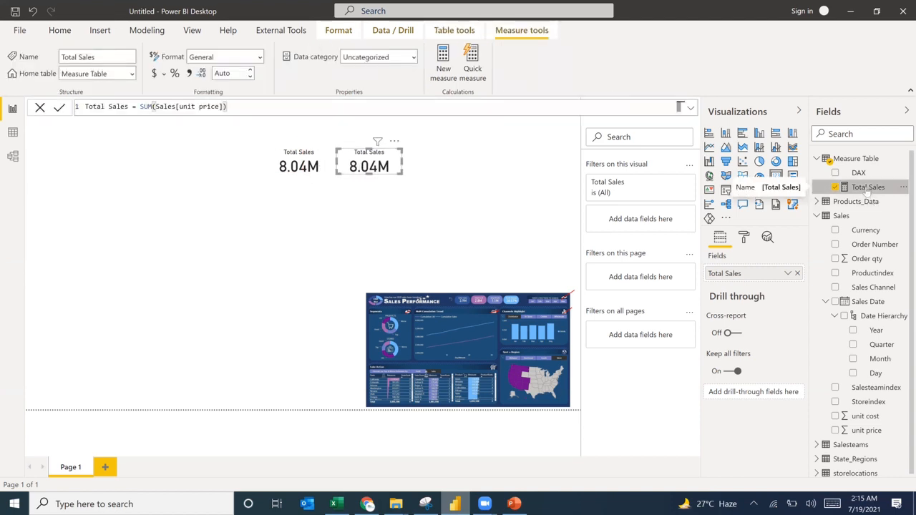
left_click(444, 63)
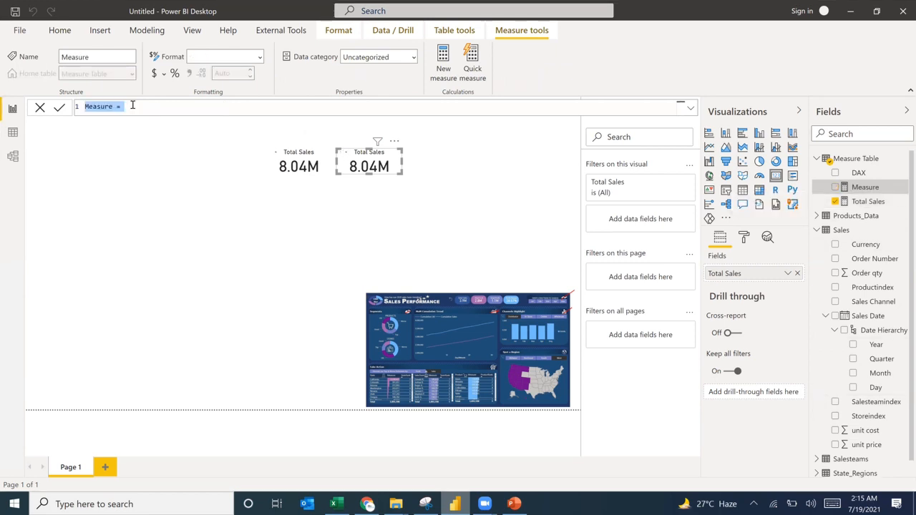
left_click_drag(132, 106, 59, 103)
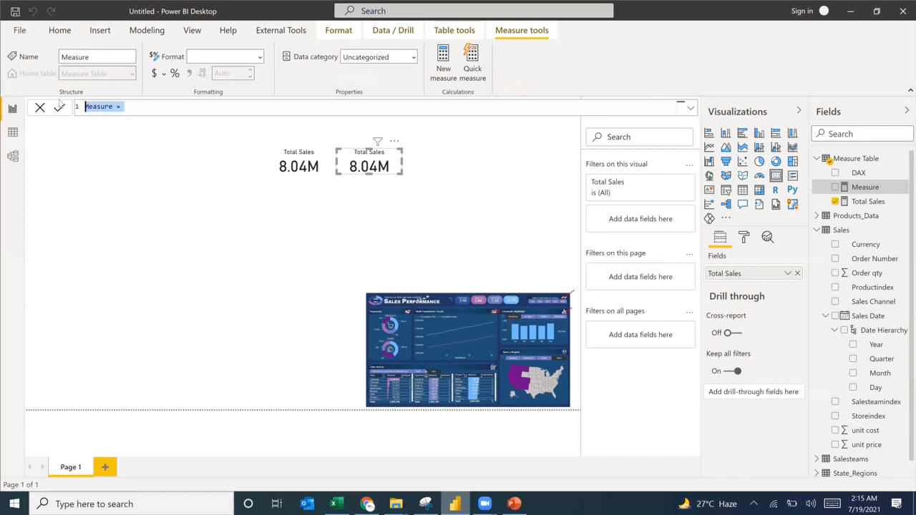
type("Total Cost ")
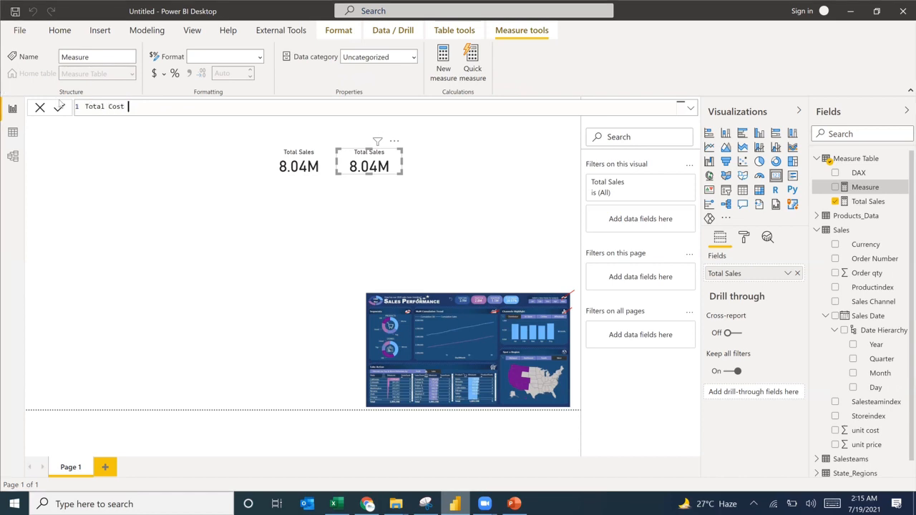
type("= su")
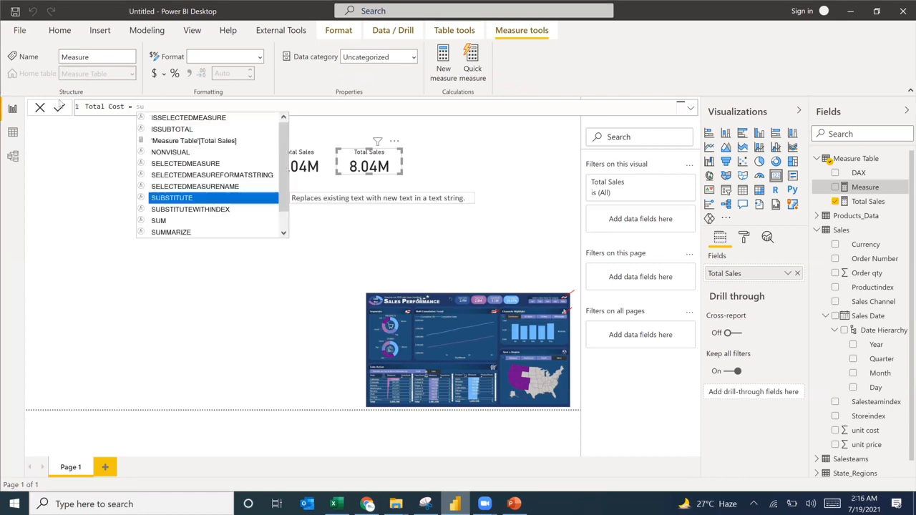
type("m")
key("Tab")
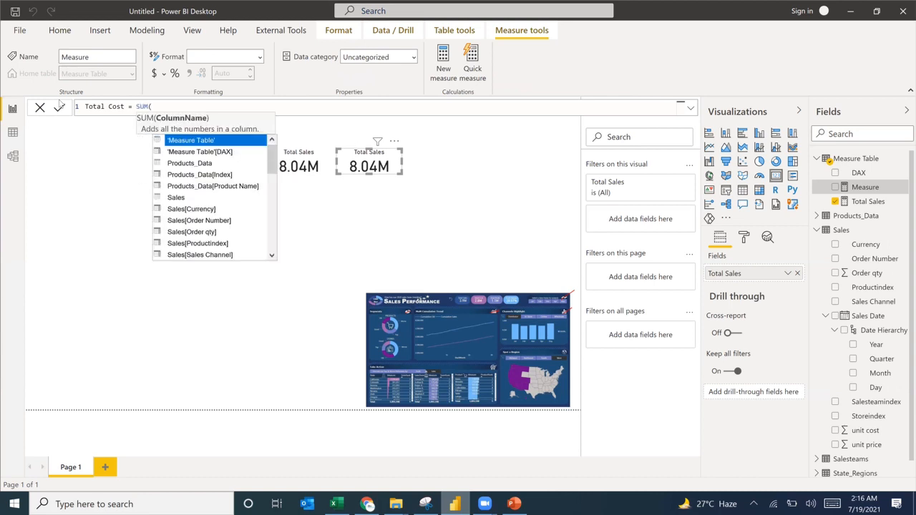
type("unit c")
key("Tab")
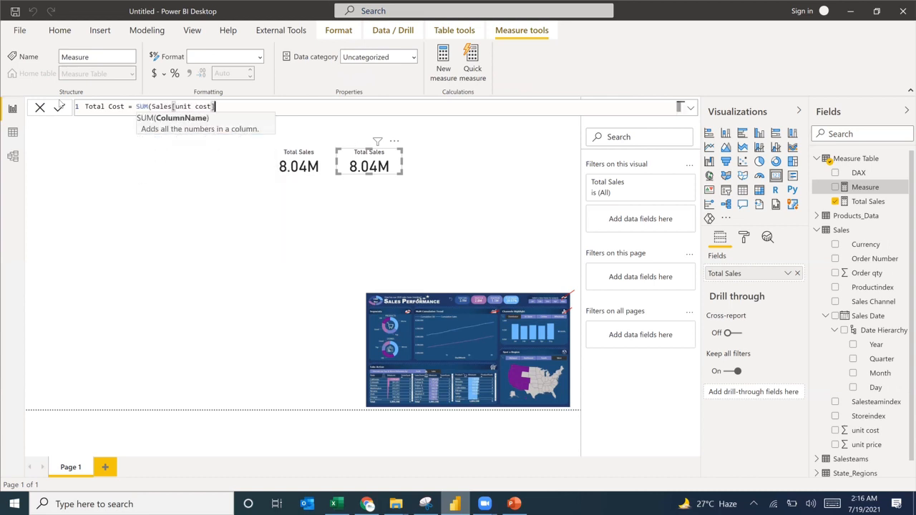
type(")")
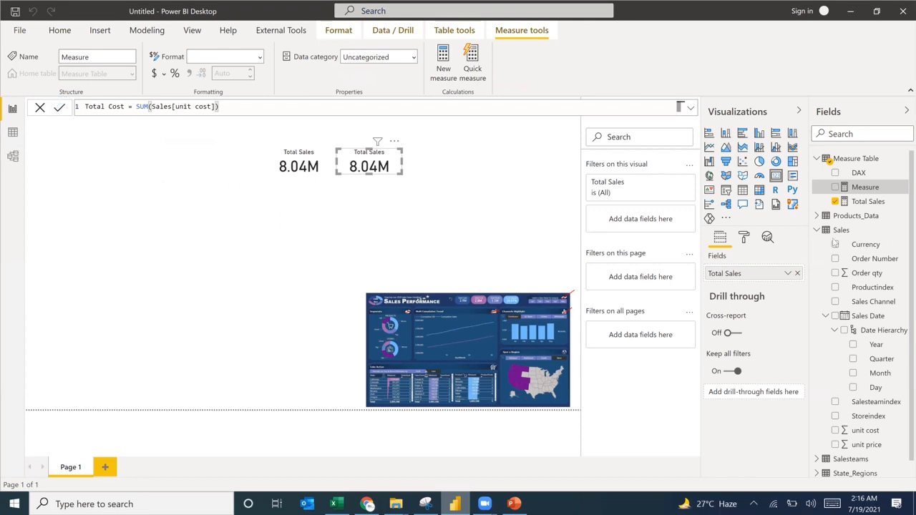
key("Return")
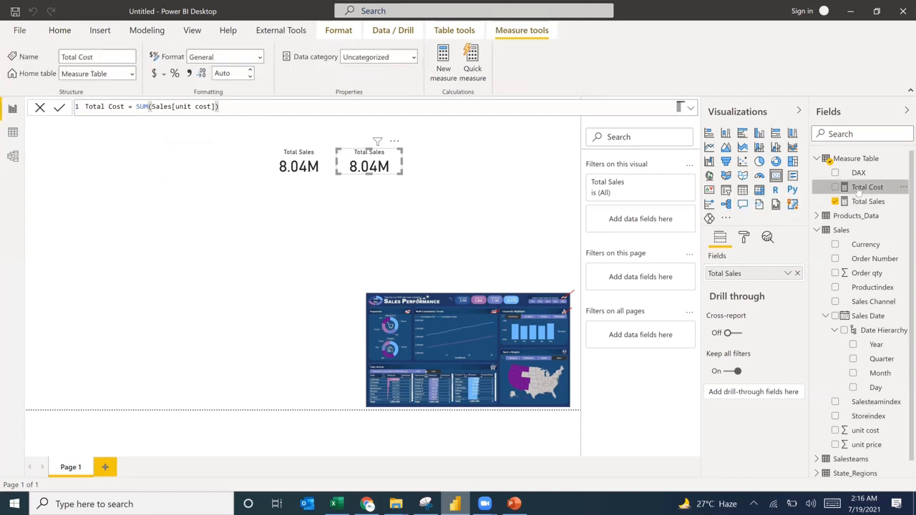
left_click_drag(859, 192, 727, 273)
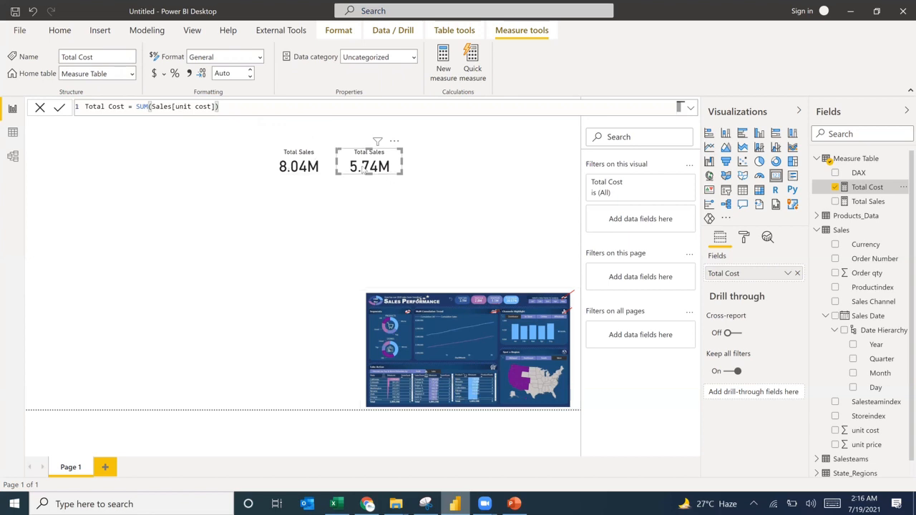
Start a new measure named Total Profit in the Measure Table, beginning its formula with SUM(Sales[unit price])
left_click(854, 205)
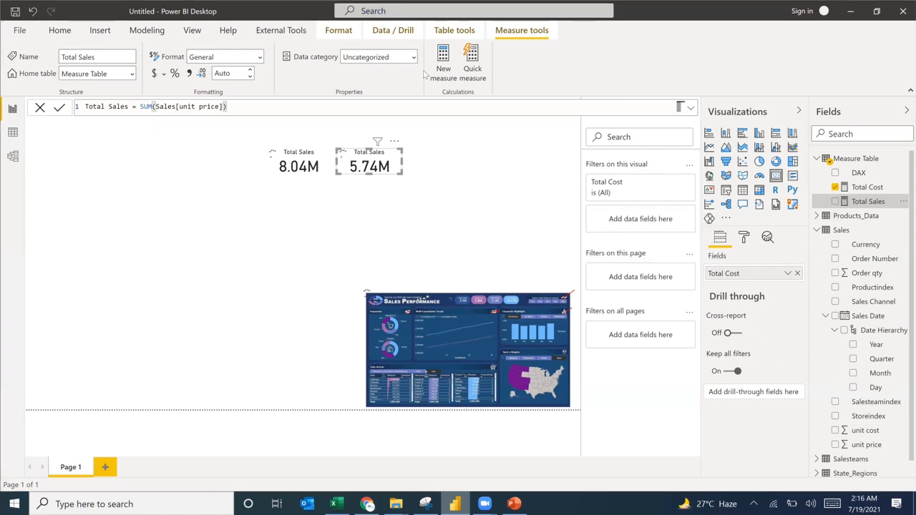
left_click(438, 69)
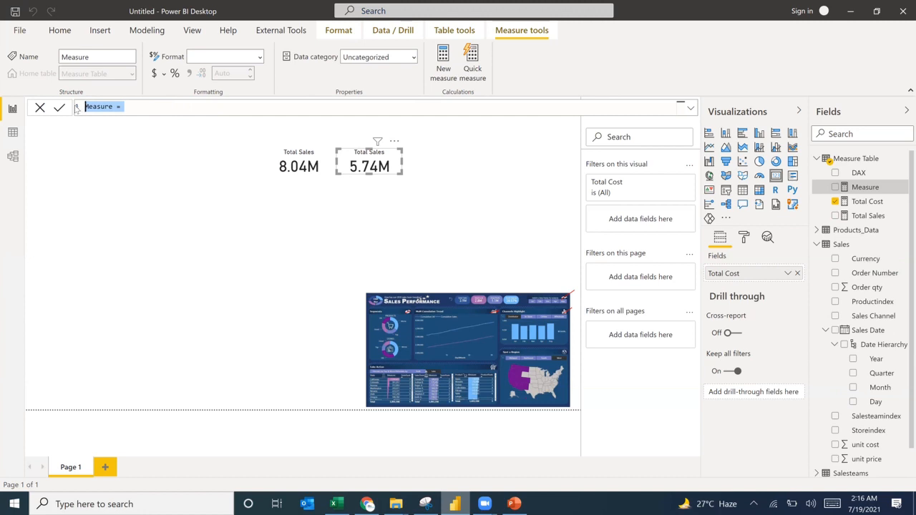
key("BackSpace")
type("Total P")
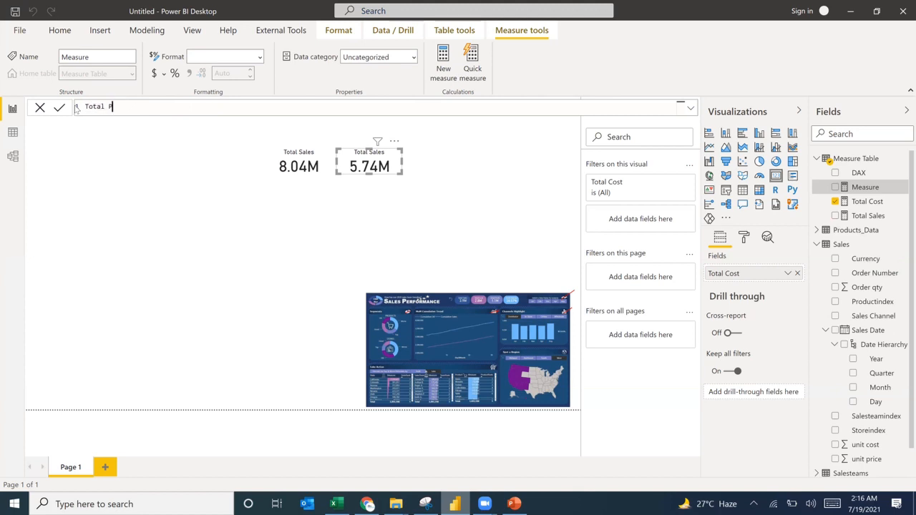
type("rofit =")
type("sum")
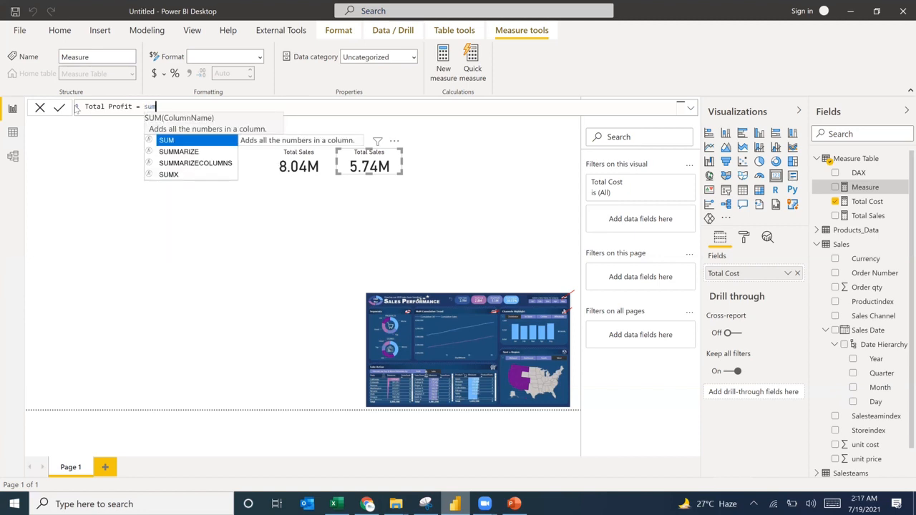
key("Tab")
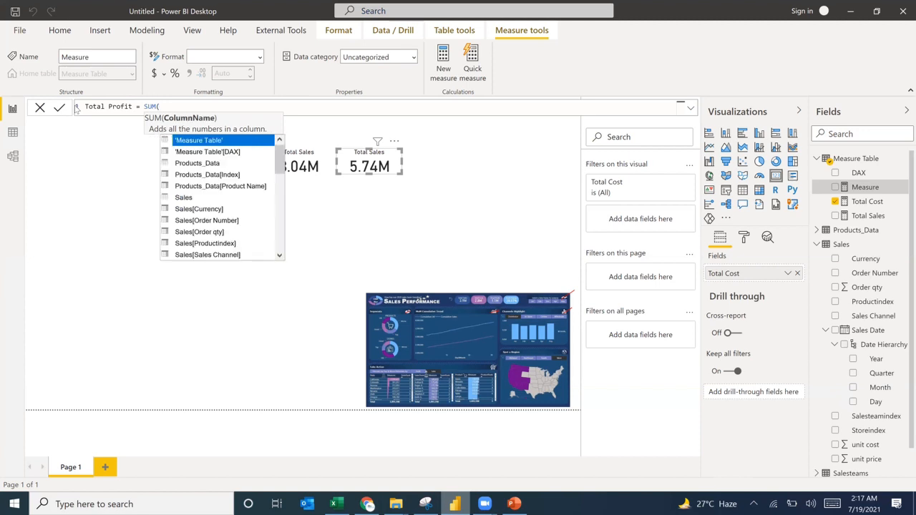
type("unit")
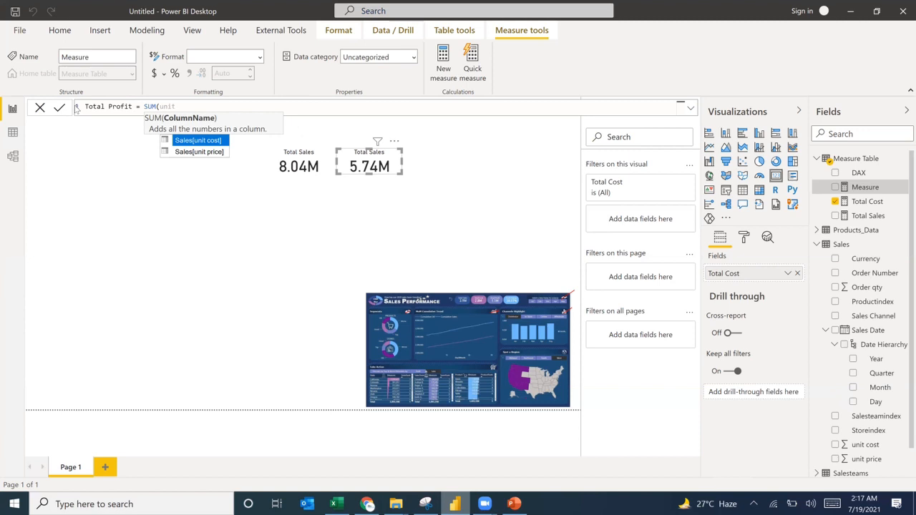
key("Down")
key("Tab")
type("))")
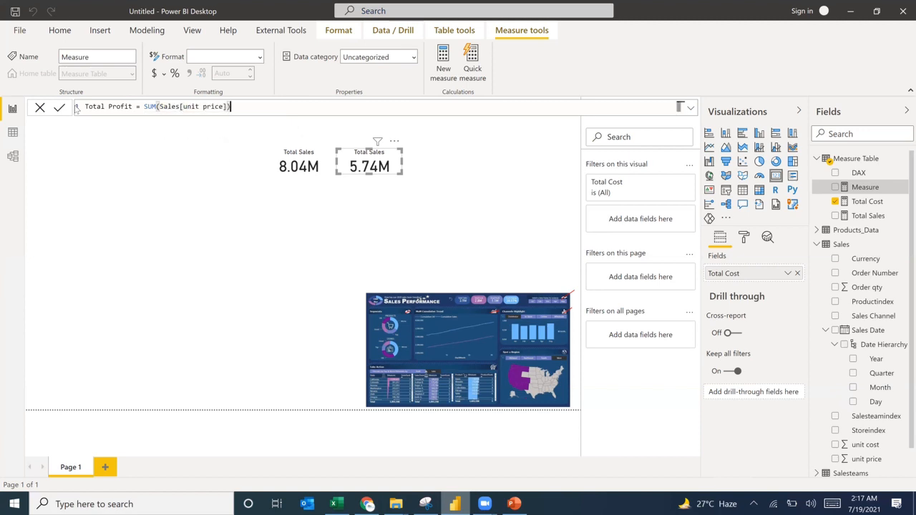
Subtract SUM(Sales[unit cost]) in the Total Profit formula and commit the measure
type("-SUB")
key("Tab")
key("BackSpace")
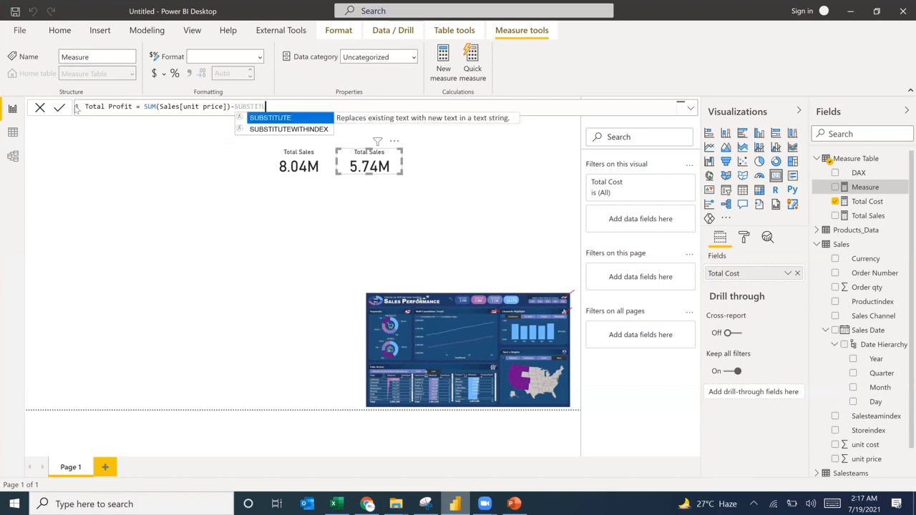
key("BackSpace")
key("BackSpace")
key("BackSpace")
key("BackSpace")
key("BackSpace")
key("BackSpace")
key("BackSpace")
key("BackSpace")
type("m")
key("Tab")
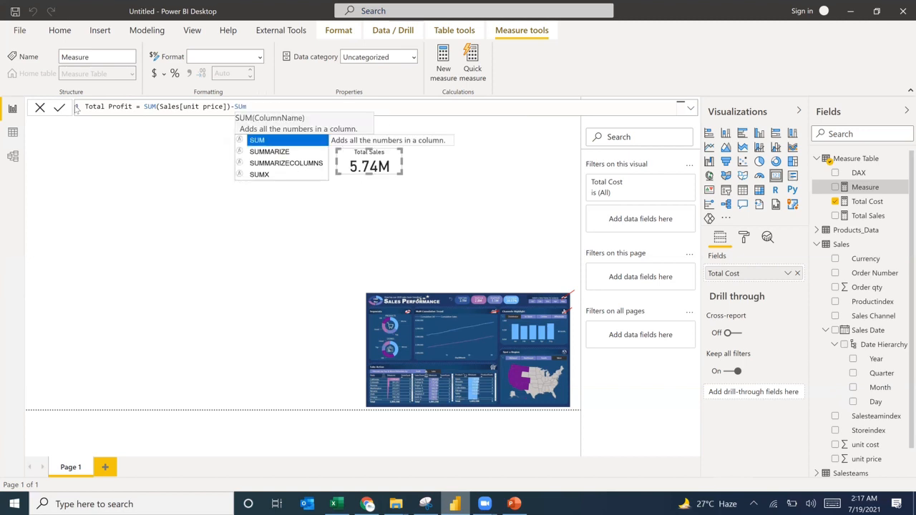
type("unit co")
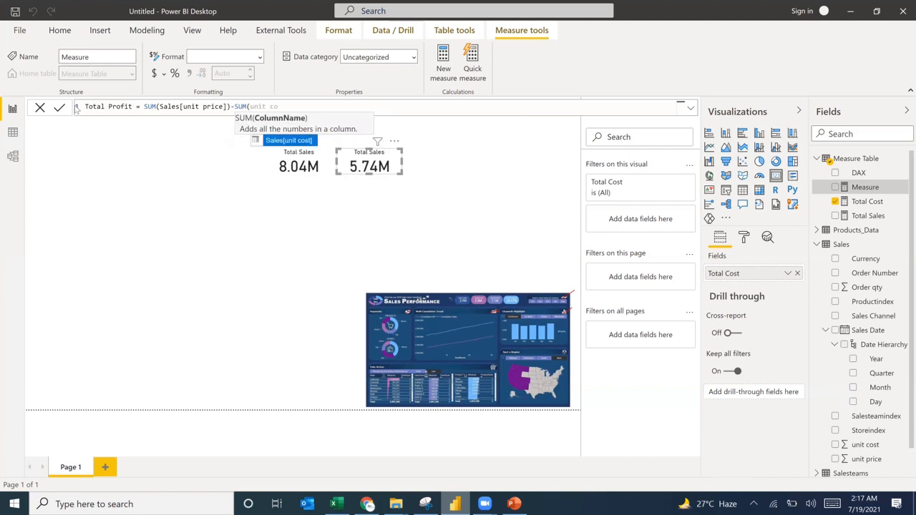
key("Tab")
type(")")
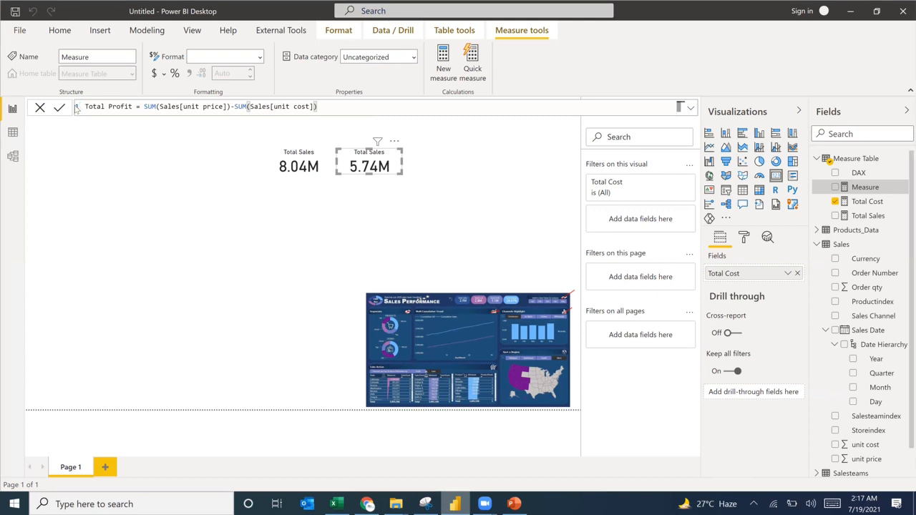
left_click(60, 108)
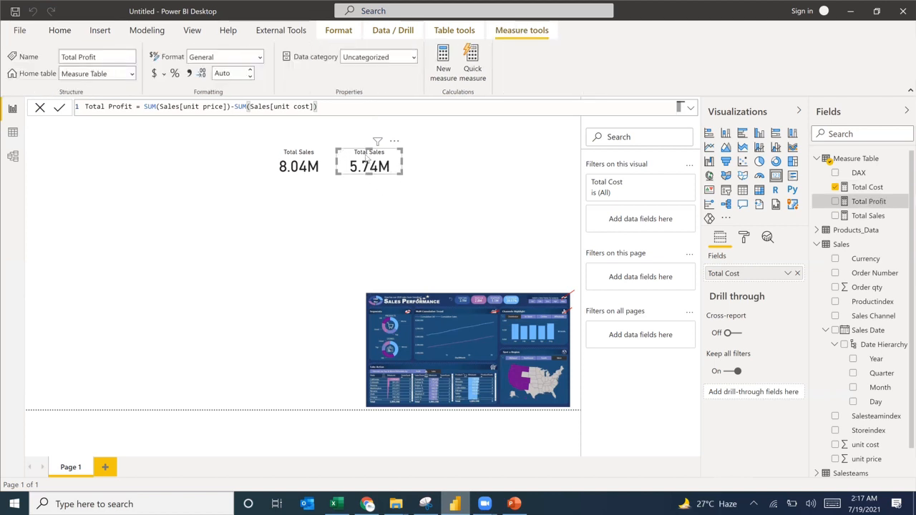
key("ctrl+c")
key("ctrl+v")
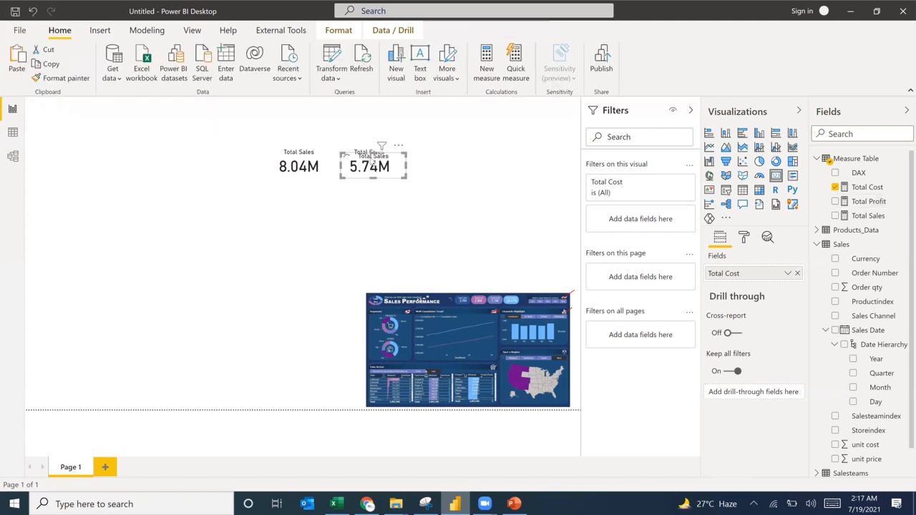
left_click_drag(372, 159, 442, 161)
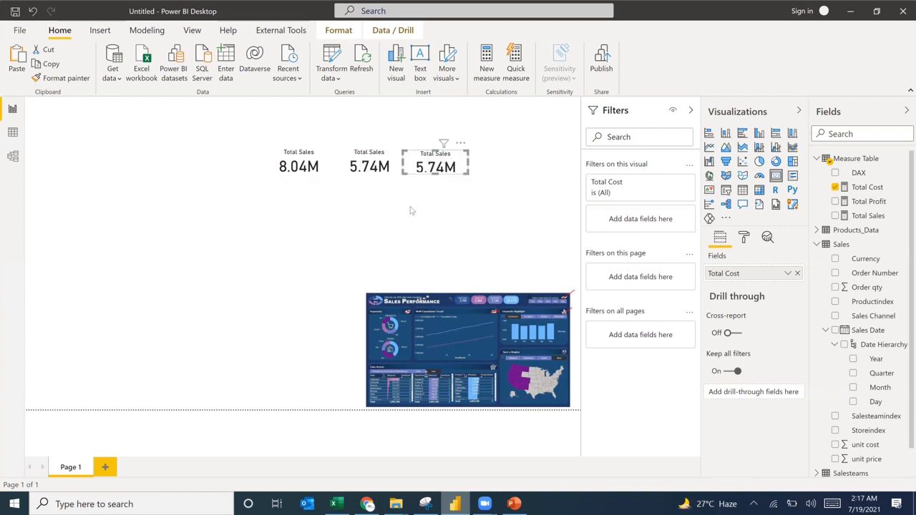
key("Delete")
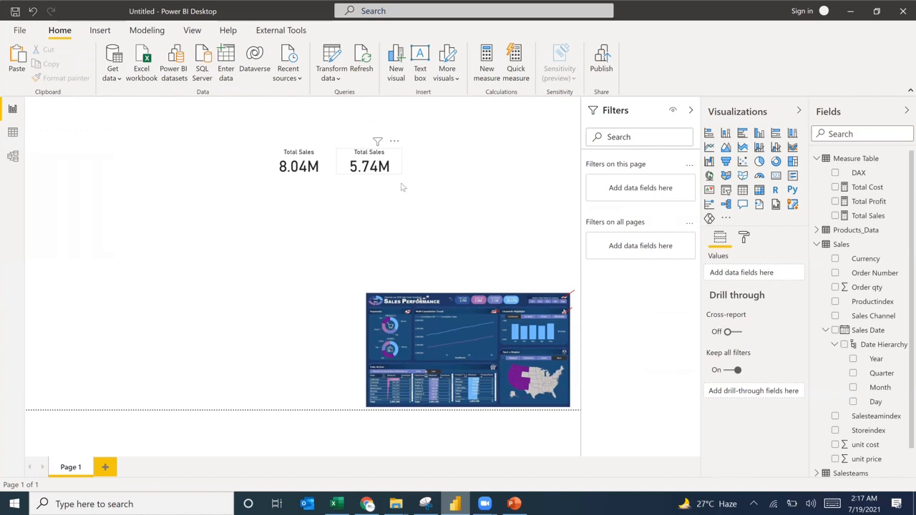
Duplicate the Total Cost card directly to the right of the original and replace the copy's field with Total Profit
left_click(402, 184)
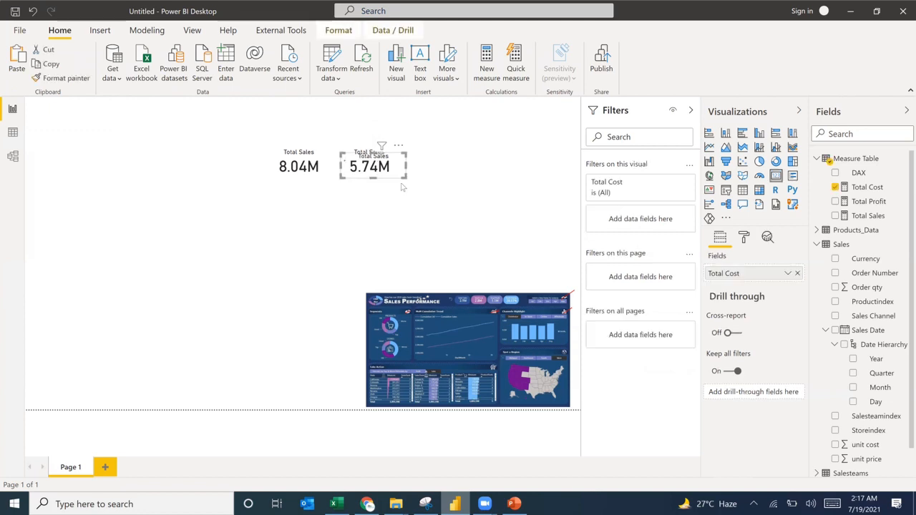
left_click_drag(377, 168, 452, 163)
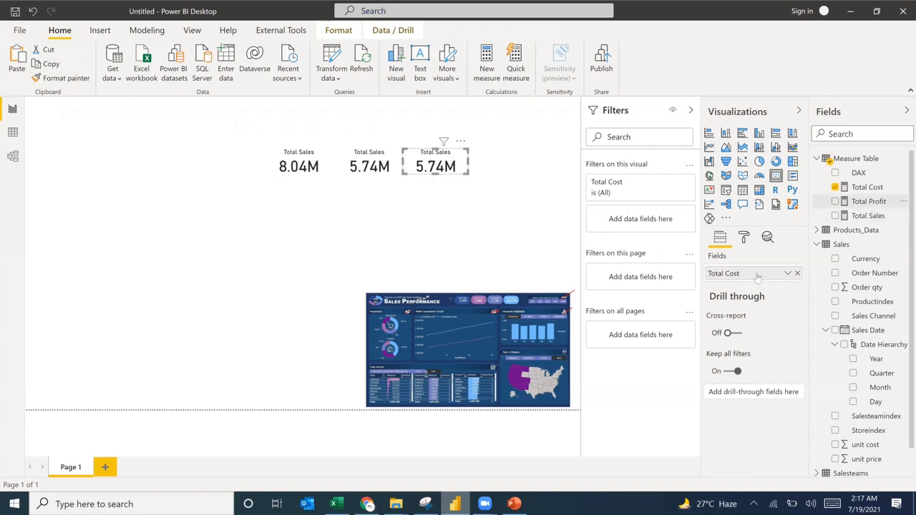
left_click_drag(741, 276, 740, 276)
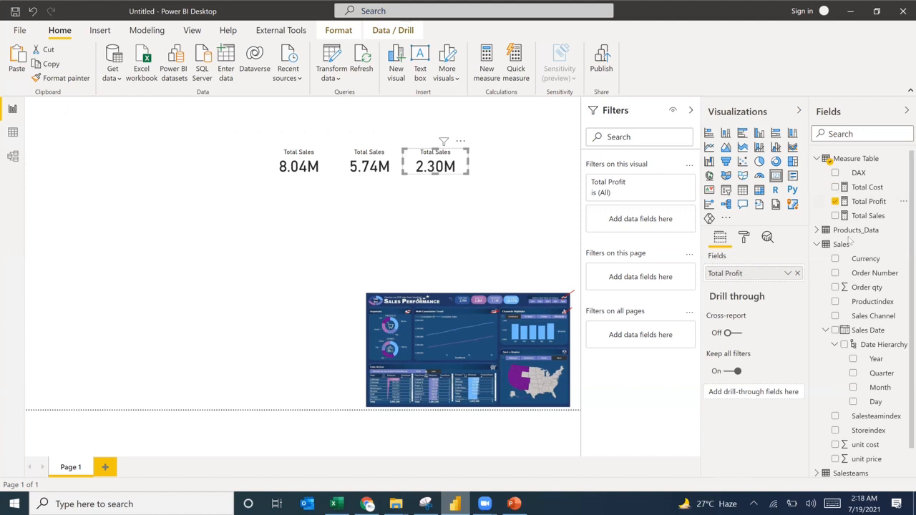
Rewrite the Total Profit measure's formula as [Total Sales]-[Total Cost]
left_click(858, 203)
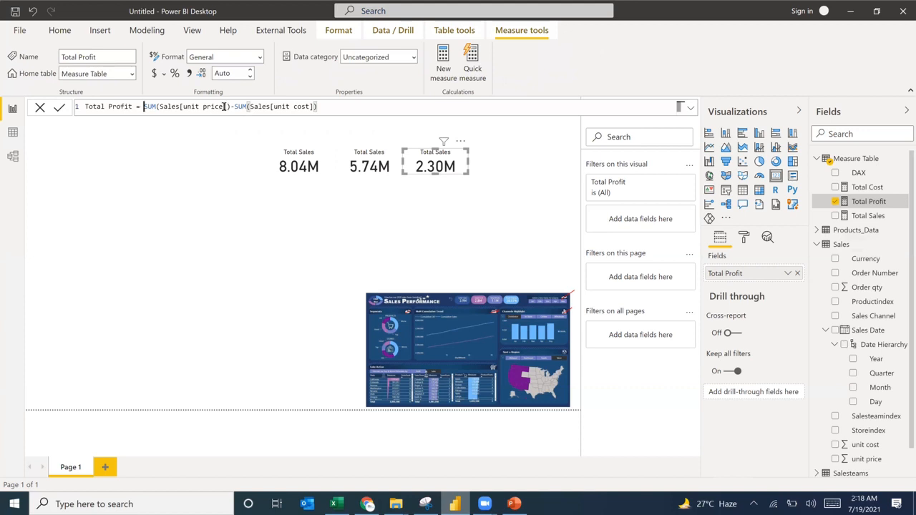
left_click_drag(142, 106, 343, 107)
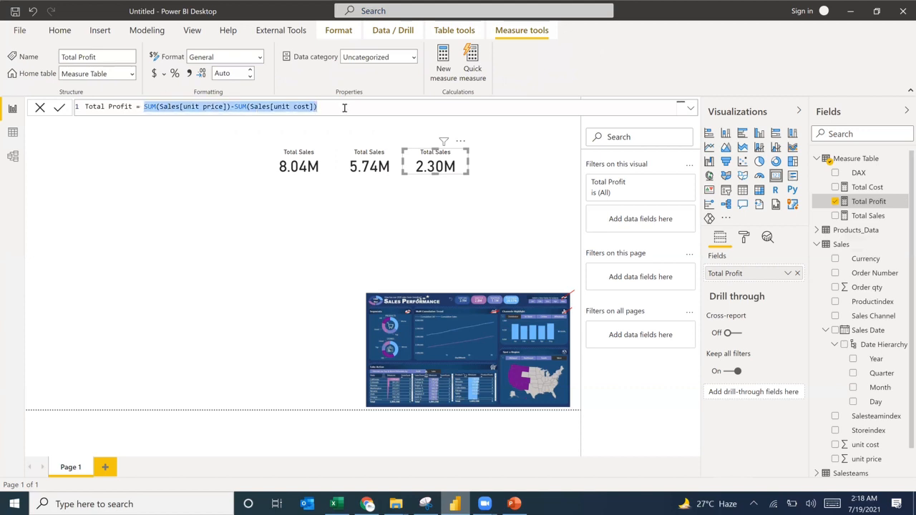
type("tota")
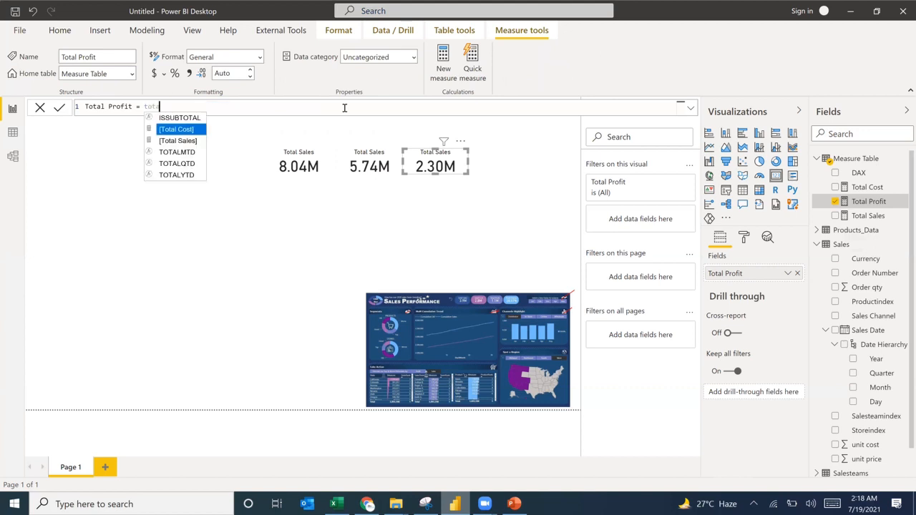
key("Down")
key("Tab")
type("-t")
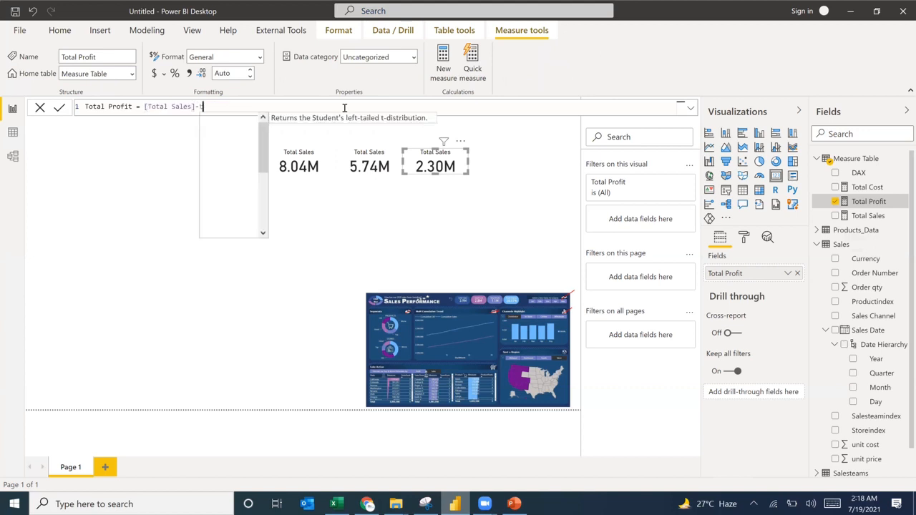
type("otal")
key("Tab")
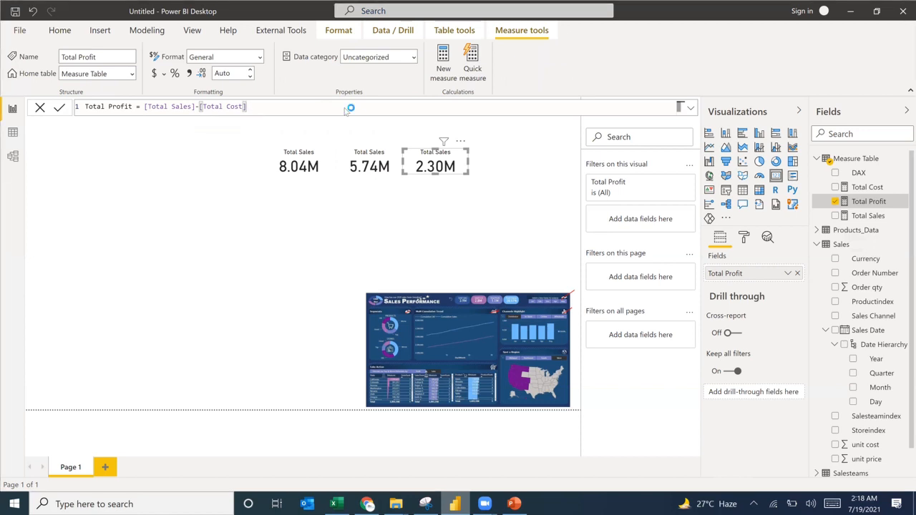
key("Return")
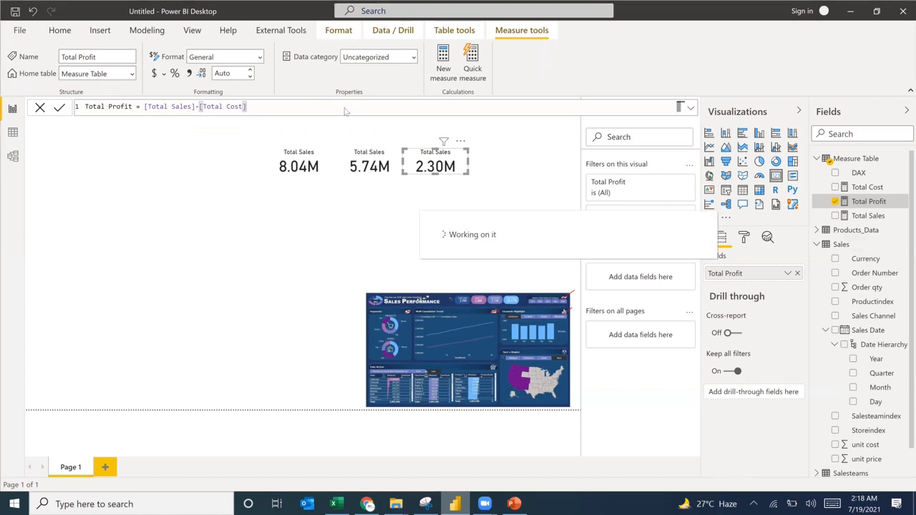
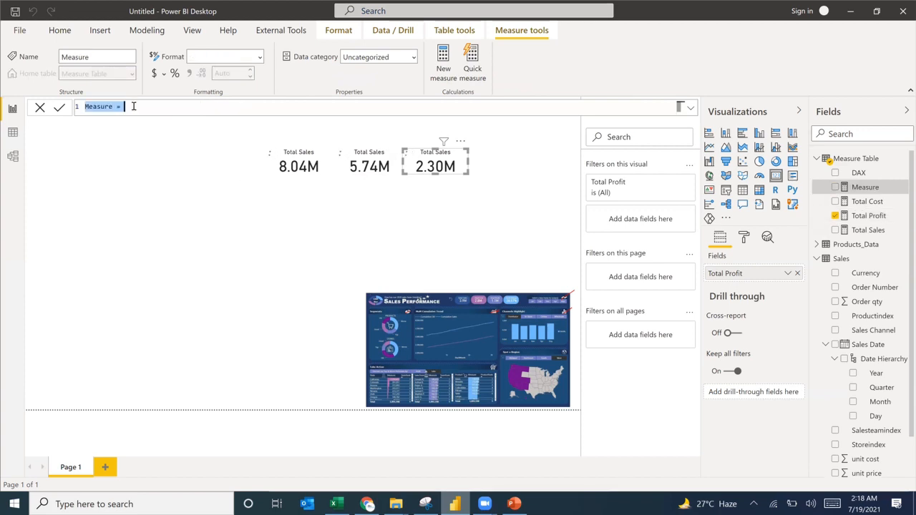
Name the new measure Profit Margin and begin its formula with DIVIDE, using [Total Profit] as the numerator
type("Pro")
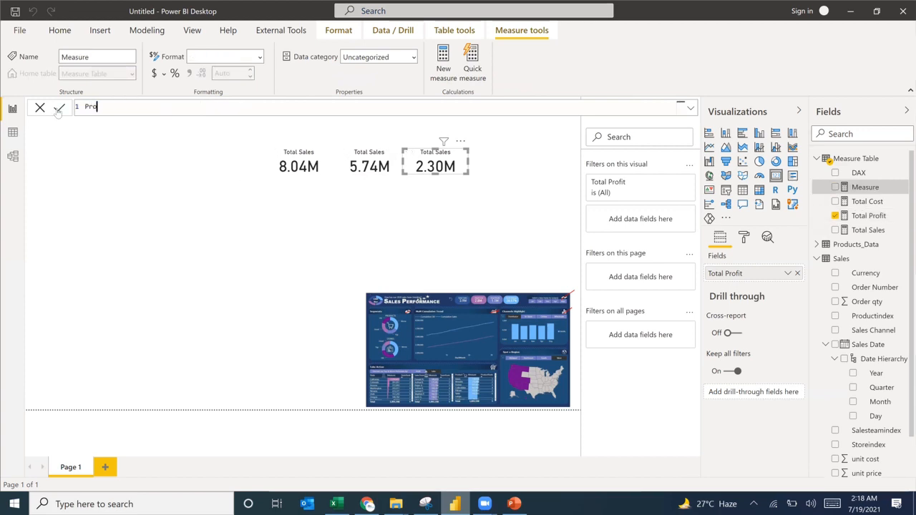
type("fit Margin =")
type("di")
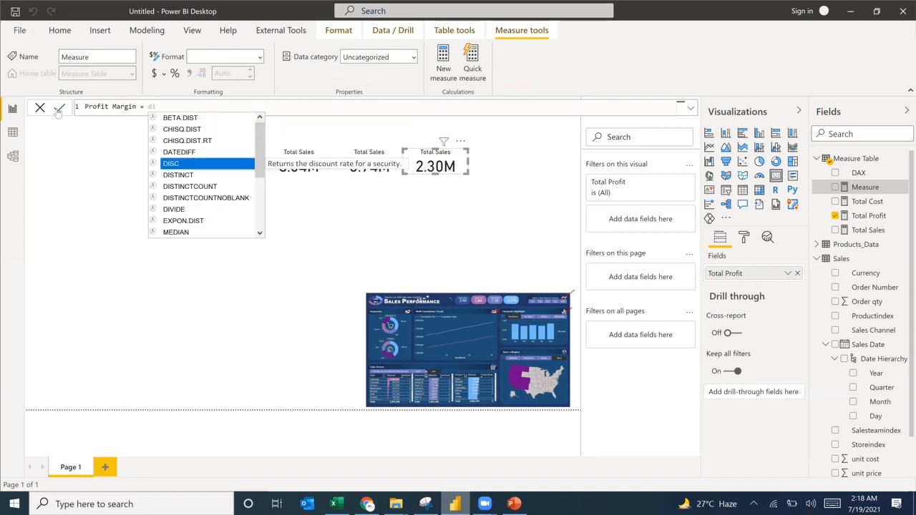
type("v")
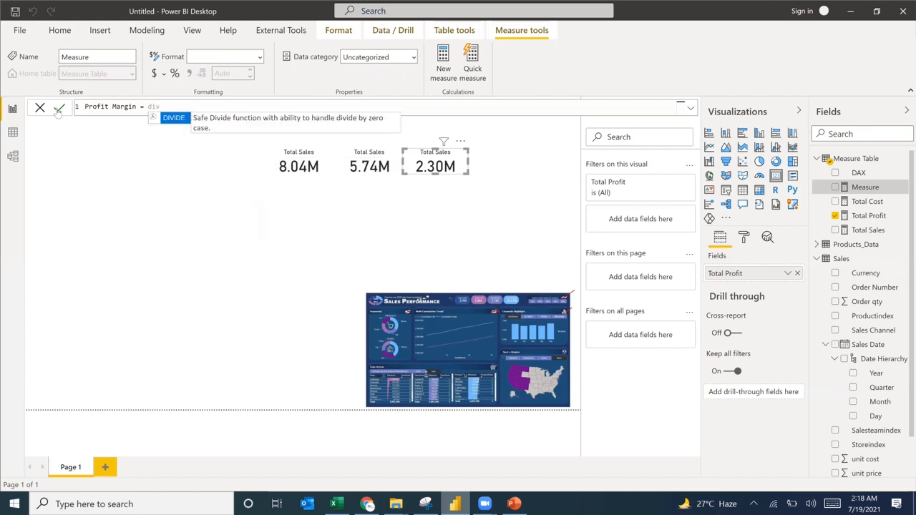
key("Tab")
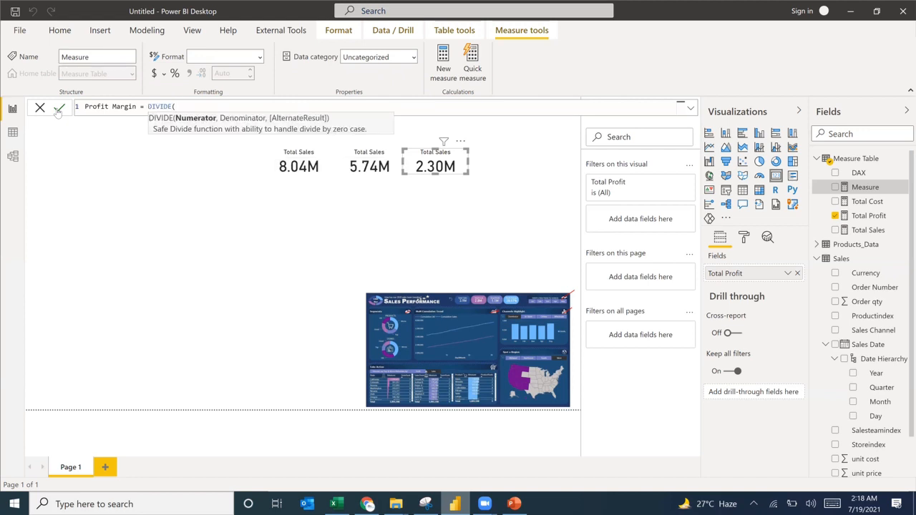
type("pro")
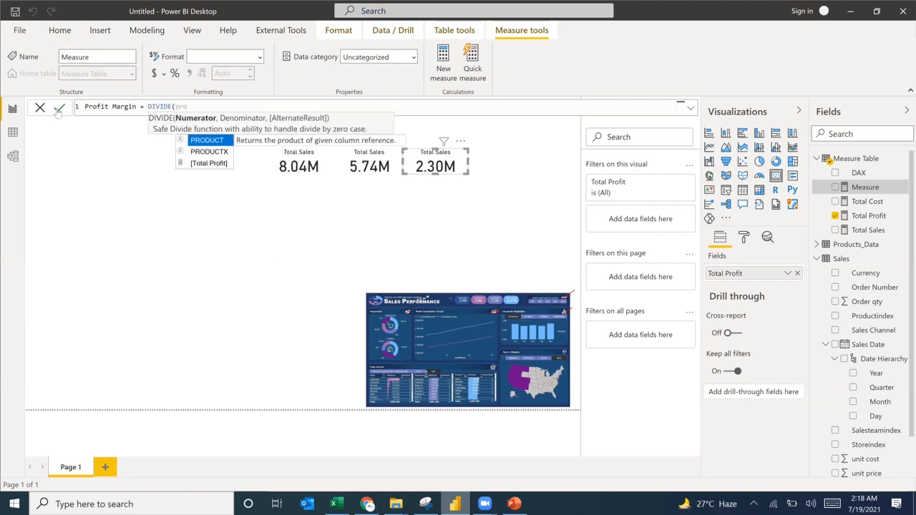
key("Down")
key("Down")
key("Tab")
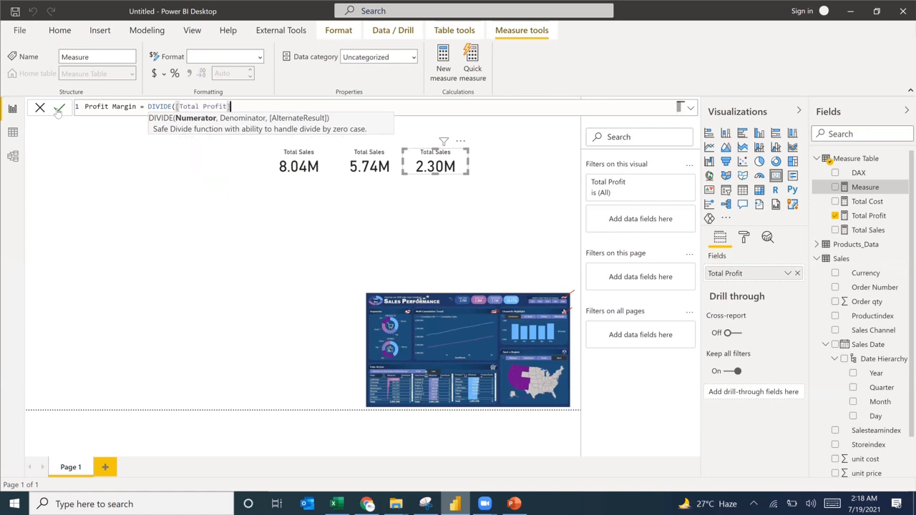
Complete the Profit Margin formula's DIVIDE function with [Total Cost] as the denominator
type(",")
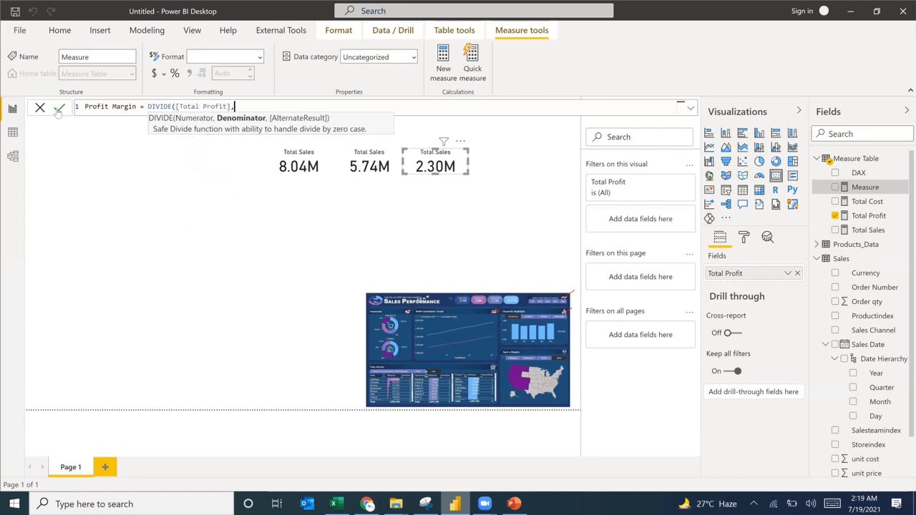
type("co")
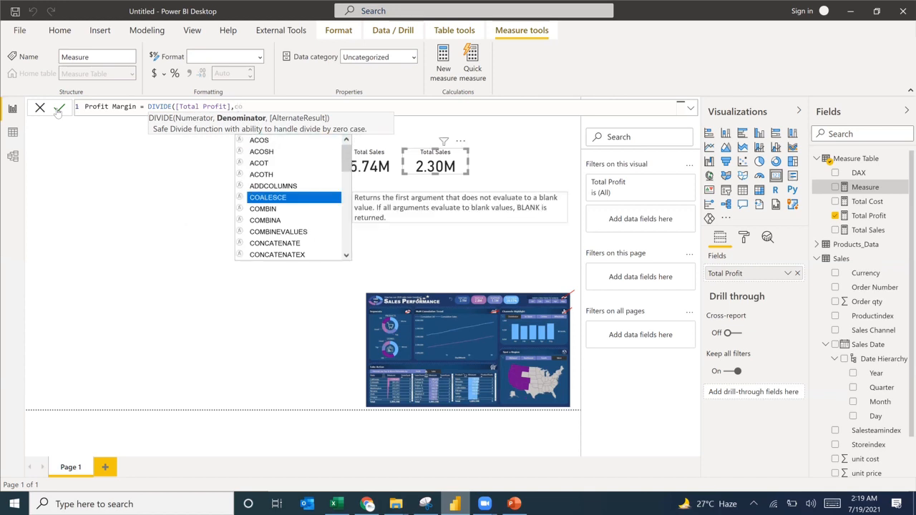
type("st")
key("Tab")
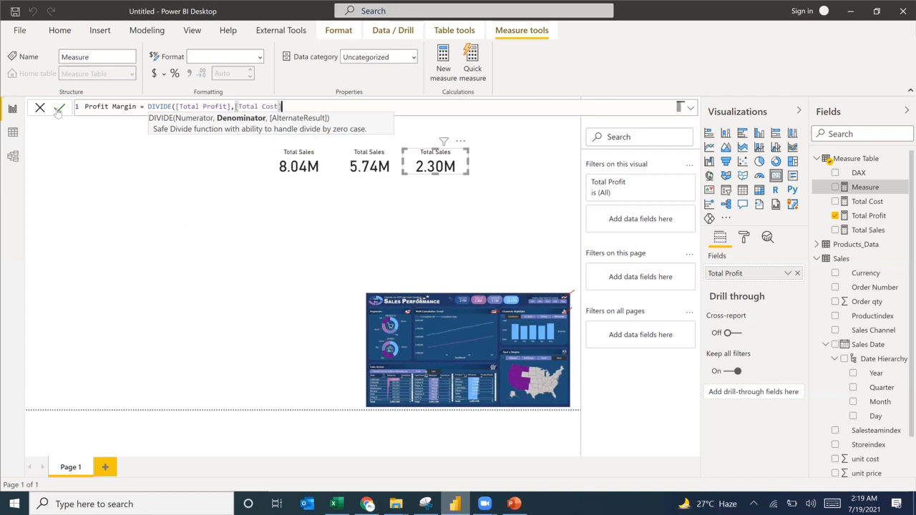
type(")")
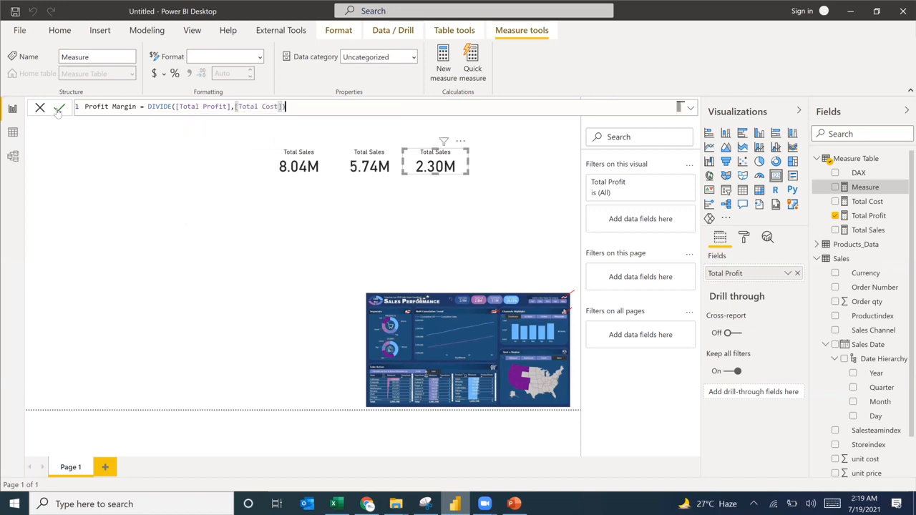
Switch to the Windows Calculator and divide 1.1 by 2.8 to check profit against cost
left_click(94, 505)
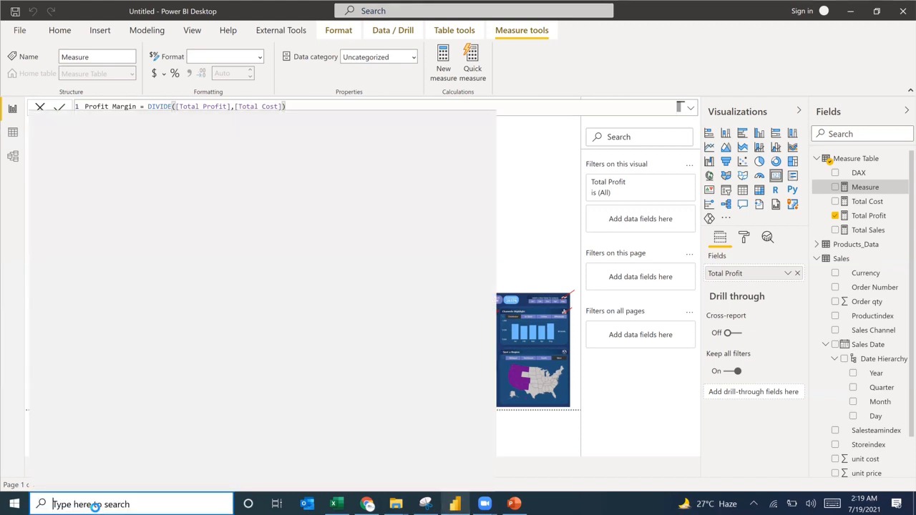
type("cal")
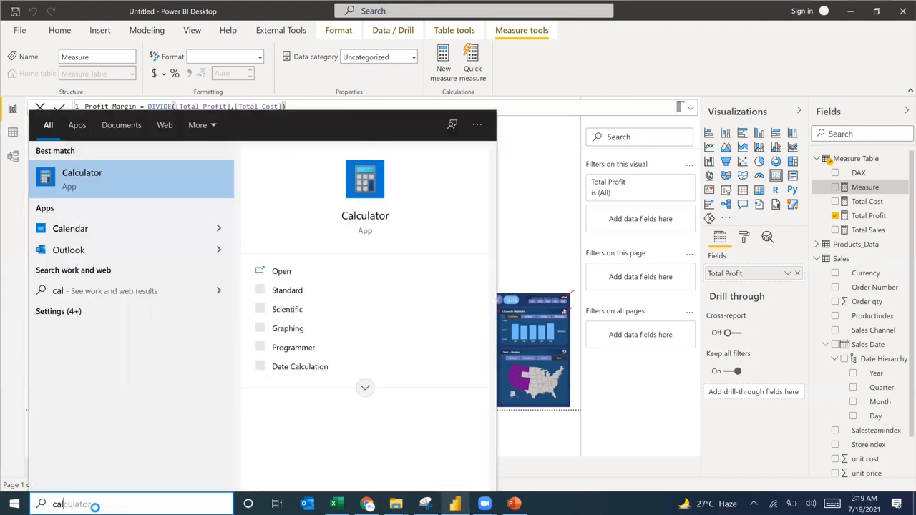
key("Return")
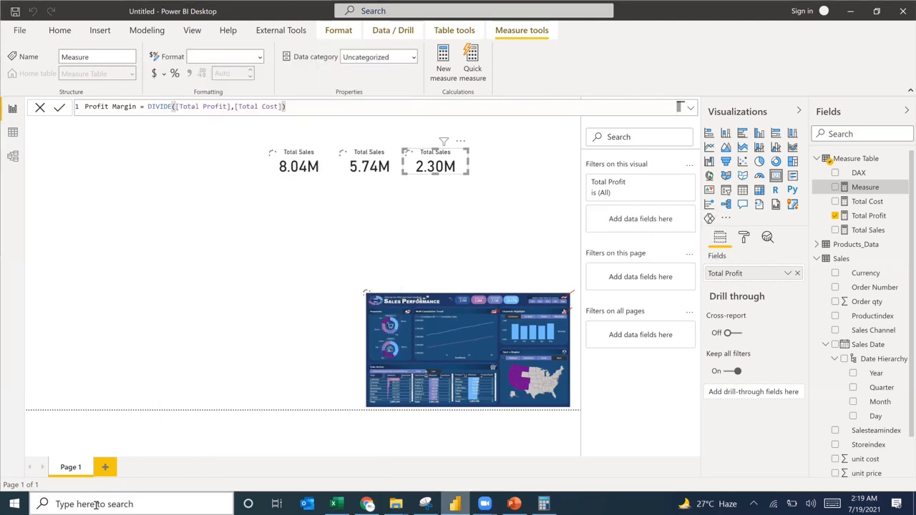
key("alt+Tab")
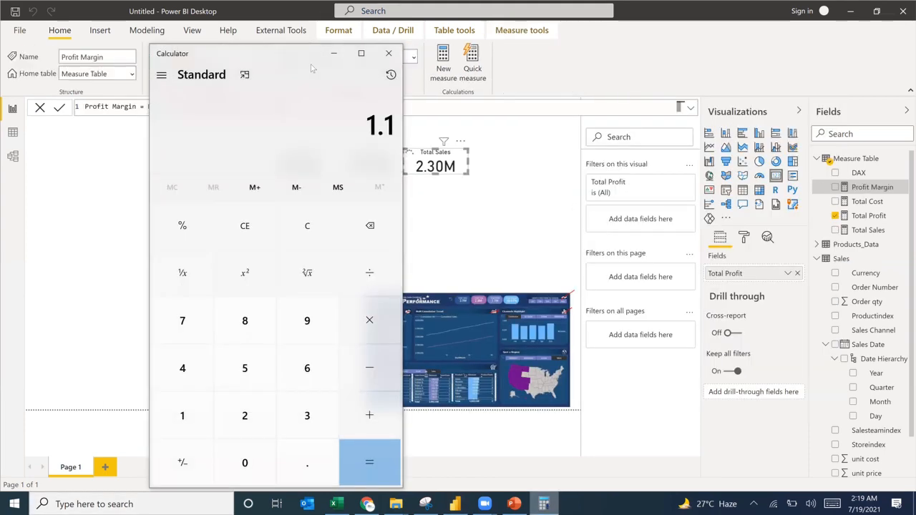
type("2.8")
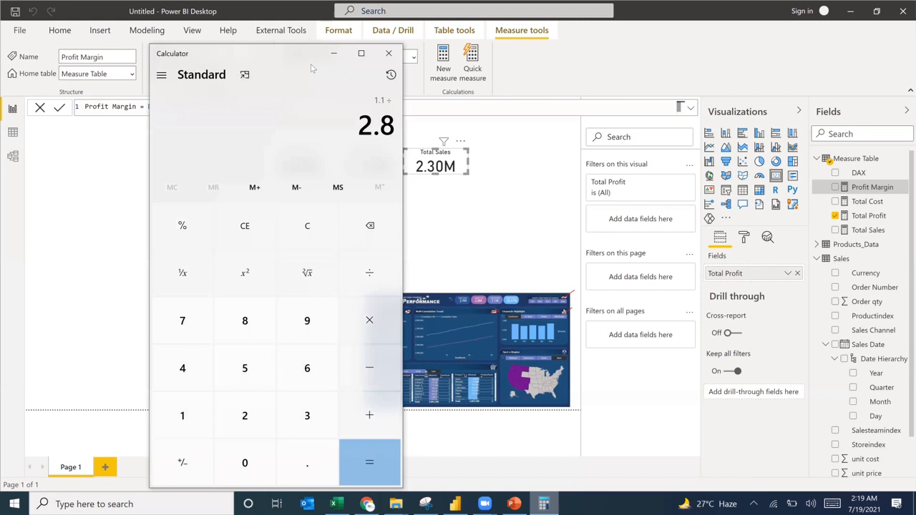
key("Return")
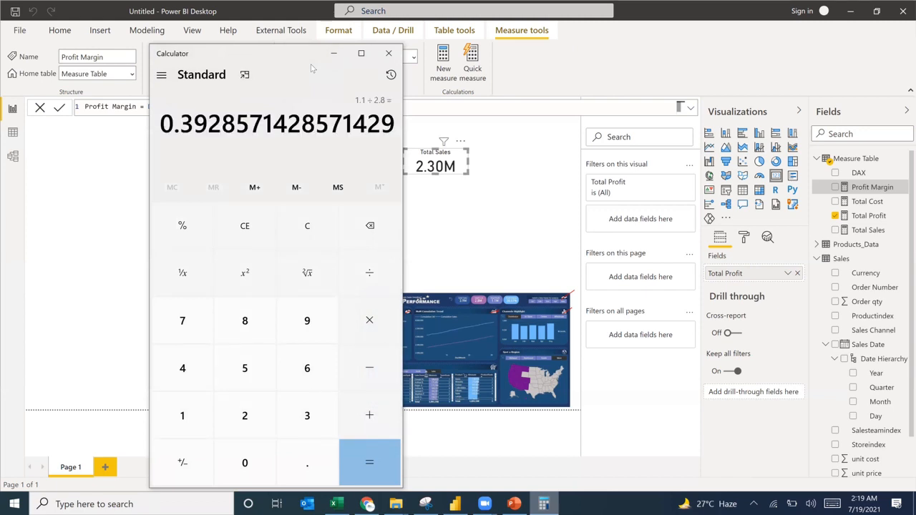
Divide 1.1 by 3.9 to check profit against sales, and close the Calculator
type("1.1/")
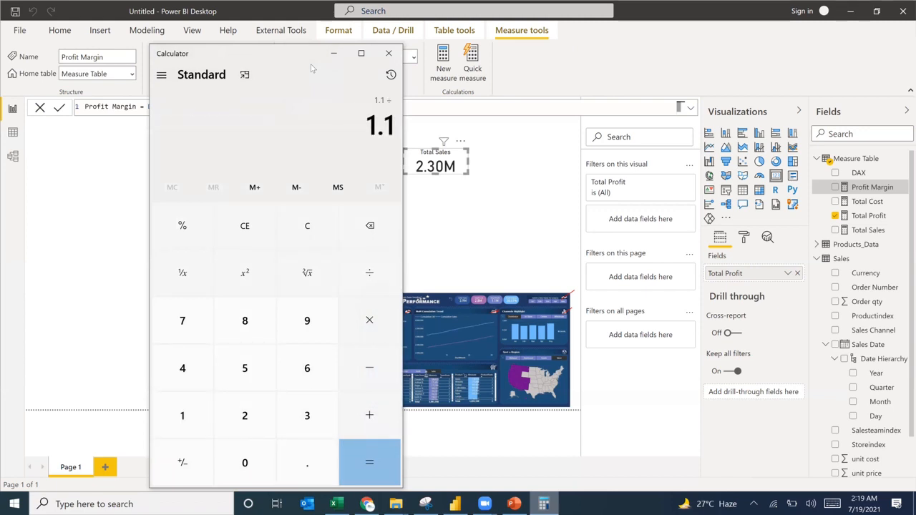
type("3.9")
key("Return")
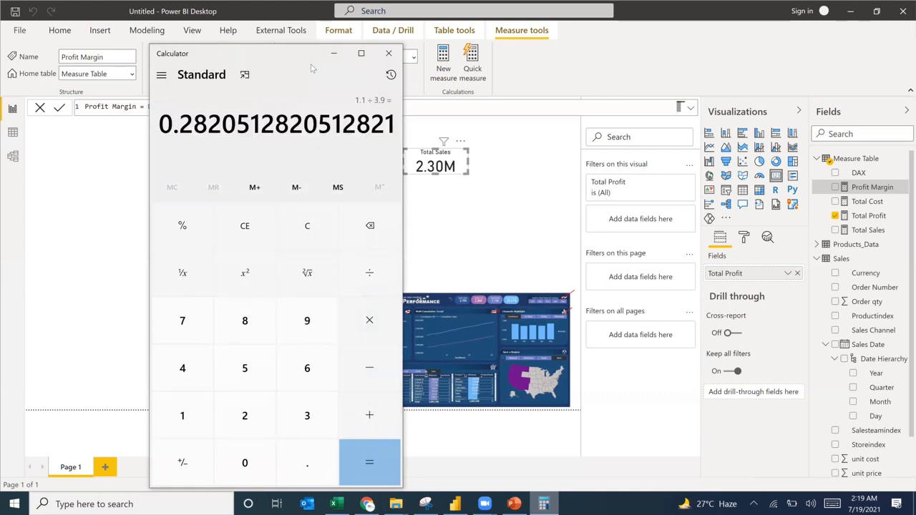
key("Escape")
left_click(387, 54)
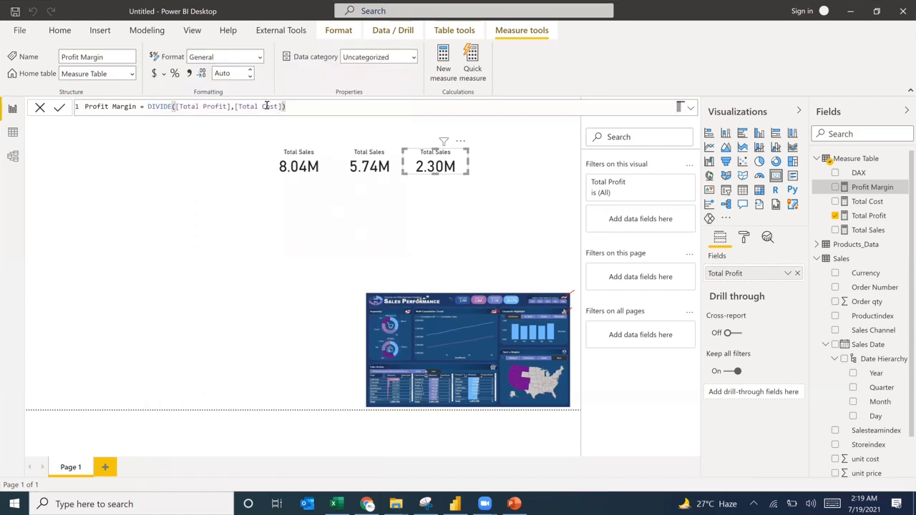
Replace the denominator in the Profit Margin formula with [Total Sales] and commit the measure
left_click_drag(282, 106, 234, 106)
key("Delete")
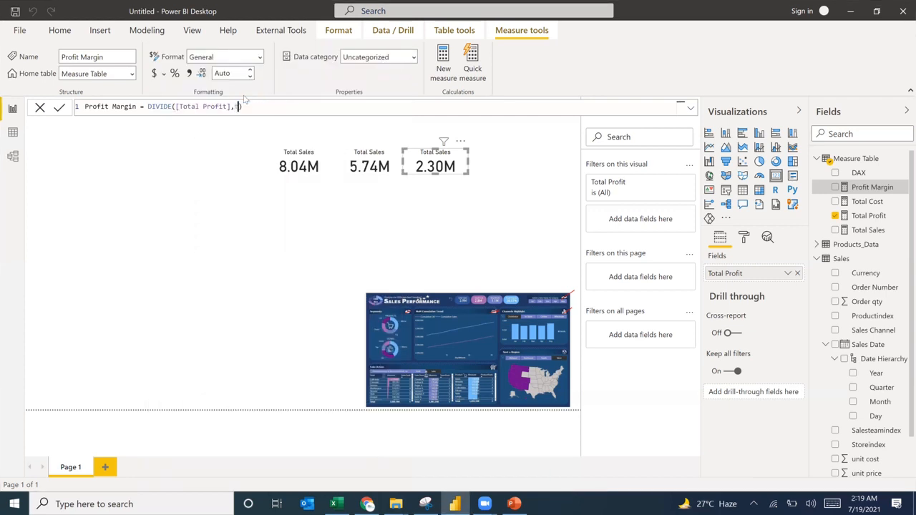
type("total sa")
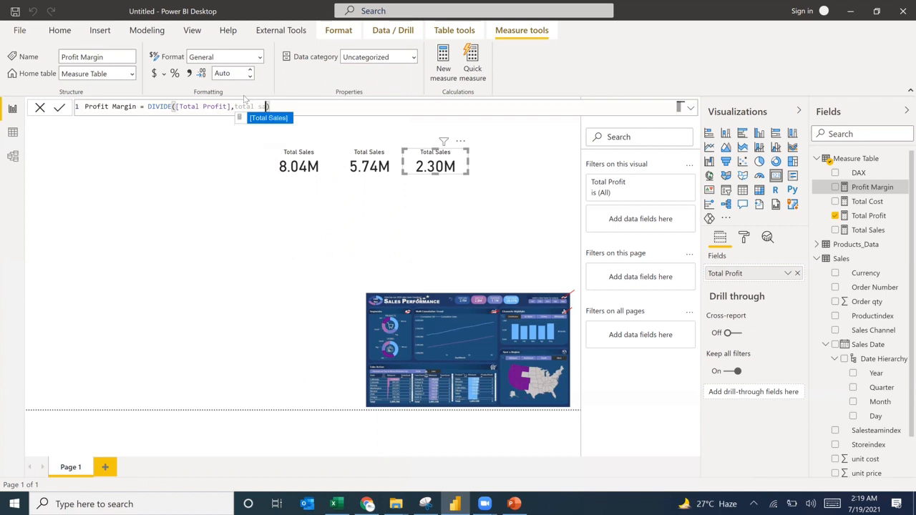
key("Tab")
key("Return")
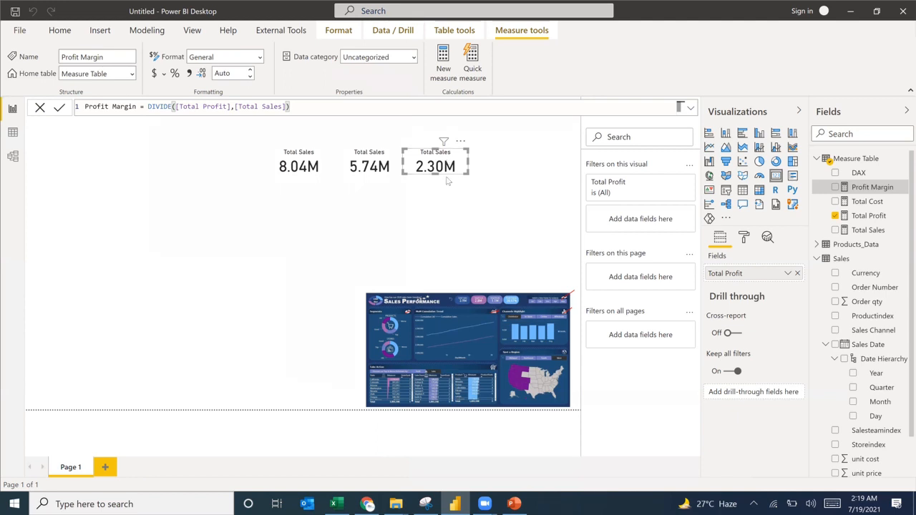
Duplicate the Total Profit card and place the copy directly to the right of the original
left_click(490, 183)
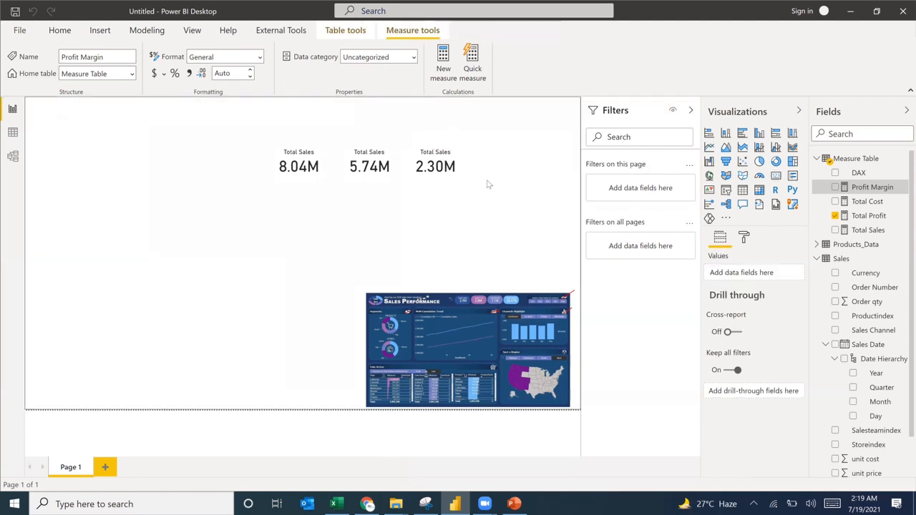
left_click(437, 161)
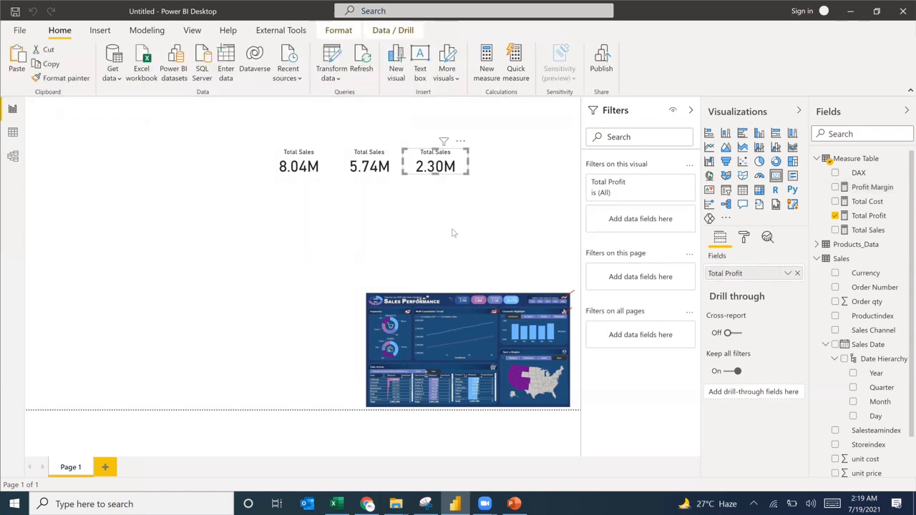
left_click(479, 220)
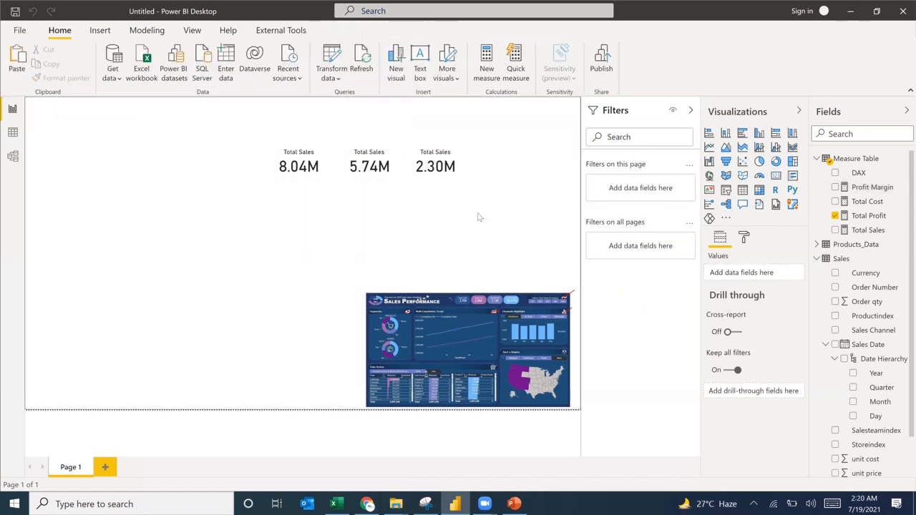
key("ctrl+v")
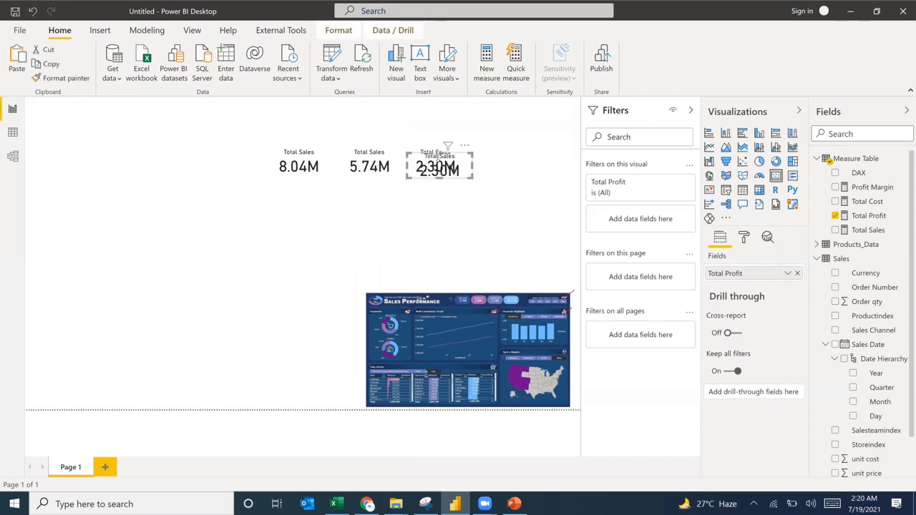
left_click_drag(450, 162, 514, 163)
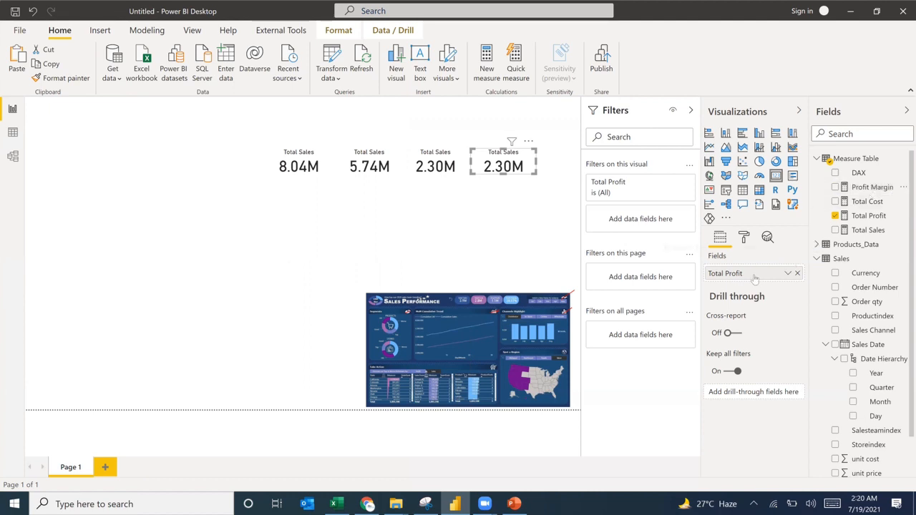
Replace the copied card's field with Profit Margin and format that measure as a percentage
left_click_drag(868, 188, 743, 273)
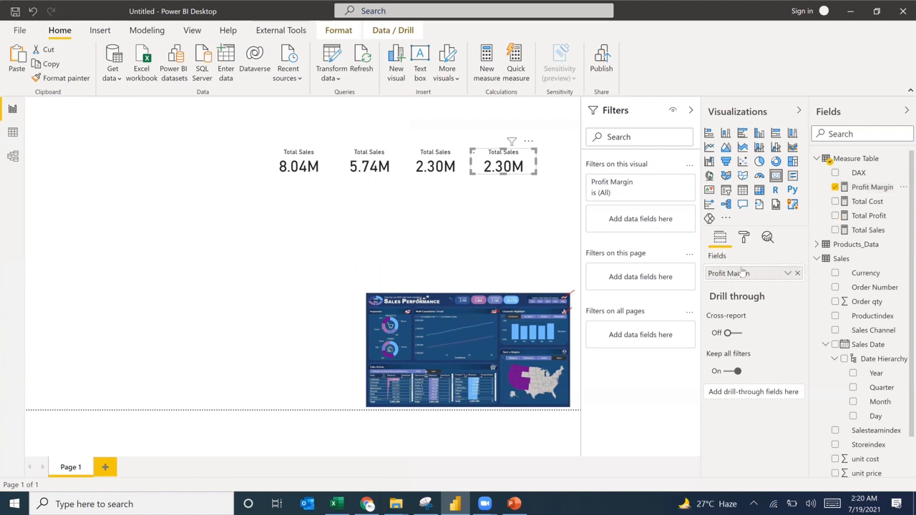
left_click(857, 187)
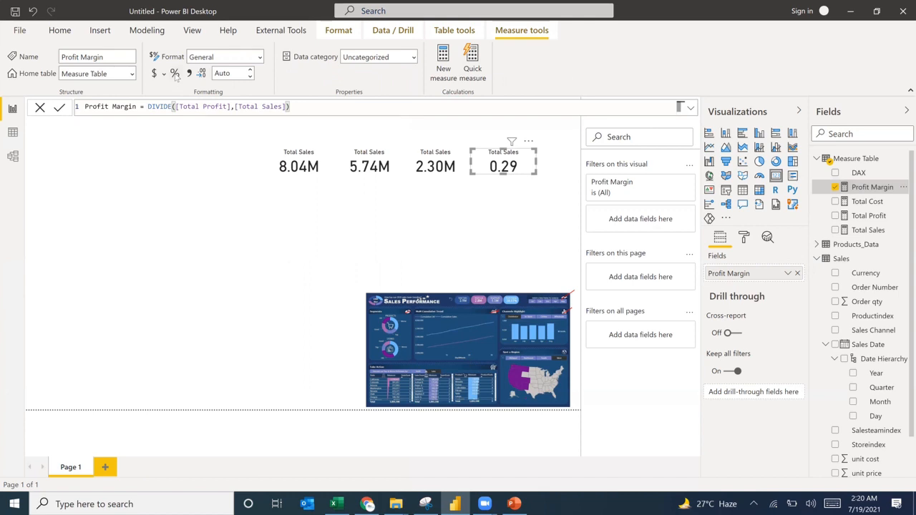
left_click(175, 74)
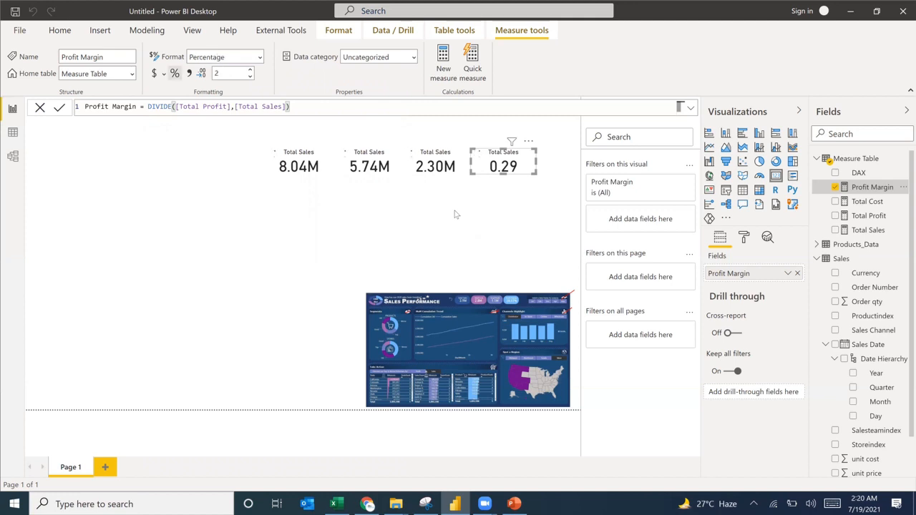
Change the title text of the Profit Margin card to Profit Margin
left_click(744, 237)
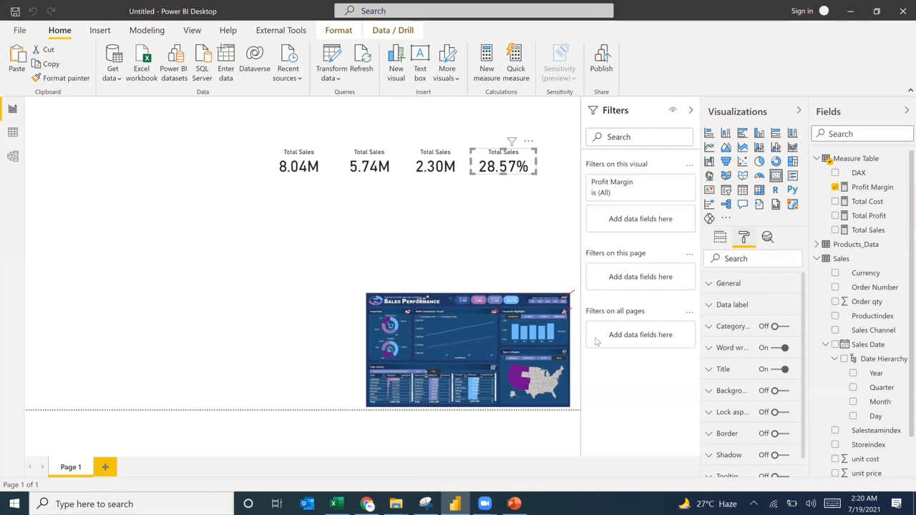
left_click(723, 369)
left_click(726, 405)
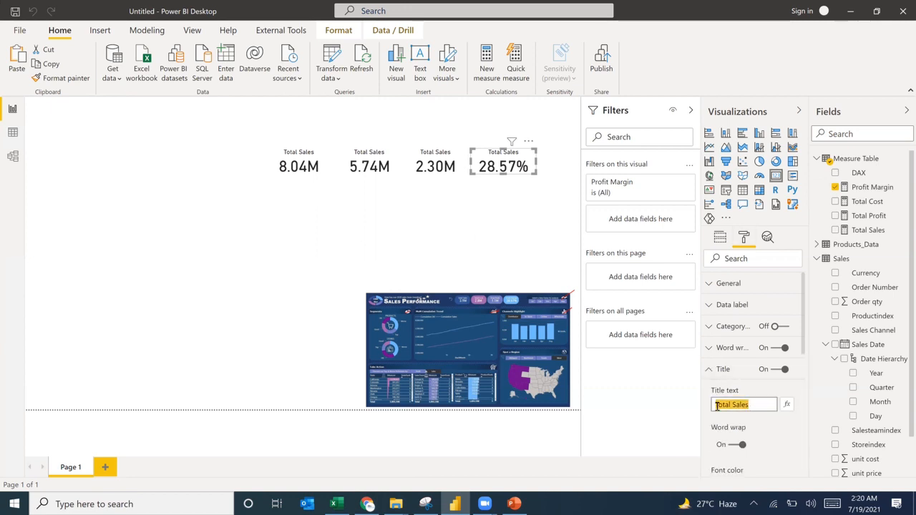
key("BackSpace")
type("Profit marg")
type("Margin")
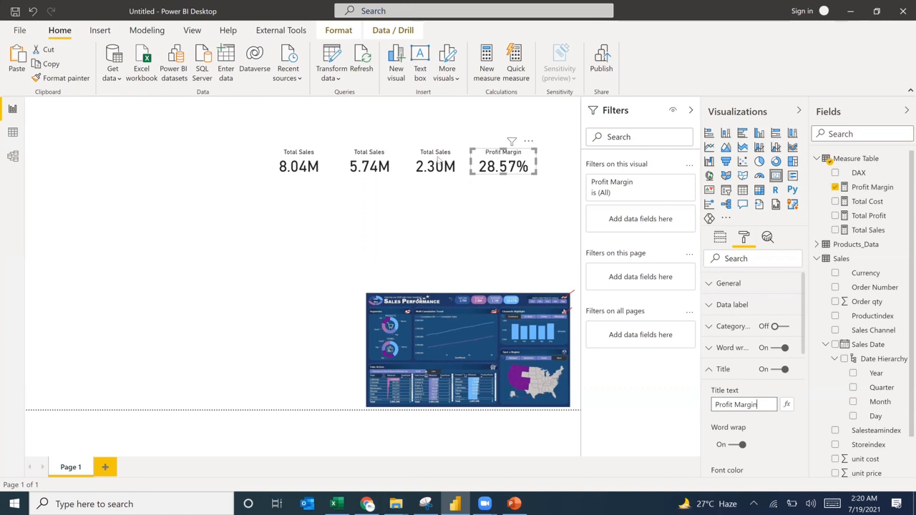
Change the title text of the Total Profit card to Total Profit
left_click(472, 169)
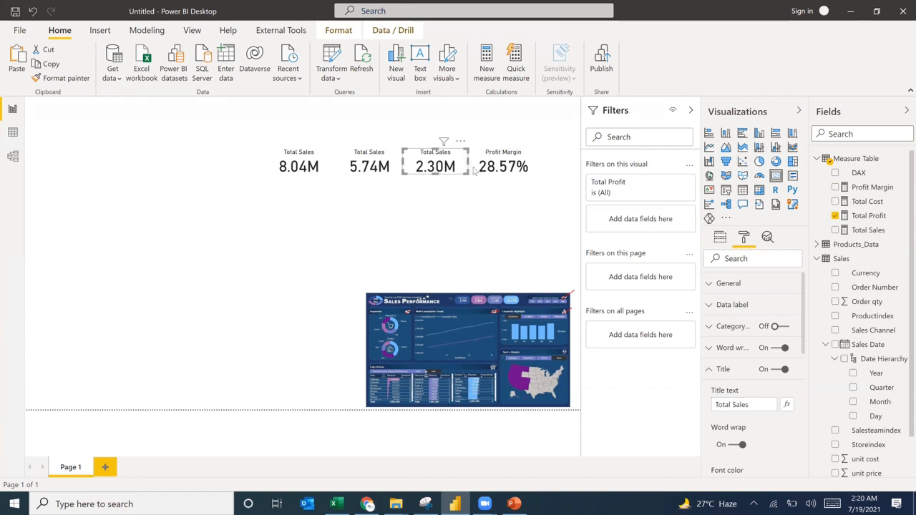
left_click(751, 404)
double_click(744, 404)
type("Profit")
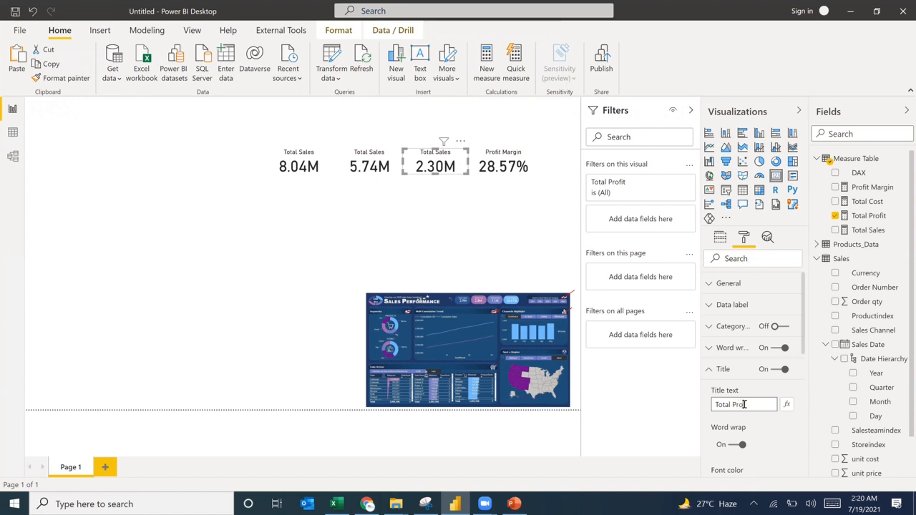
Change the title text of the Total Cost card to Total Cost
left_click(369, 156)
double_click(744, 405)
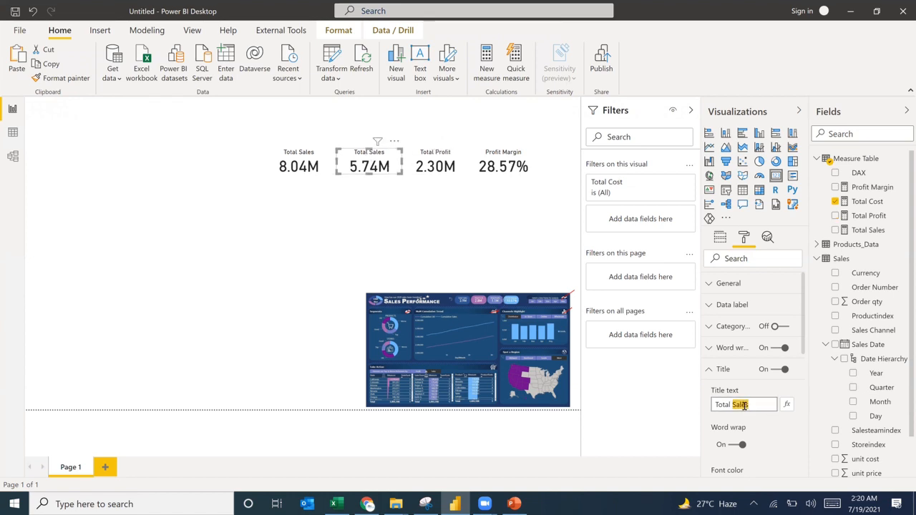
type("Cost")
left_click(458, 309)
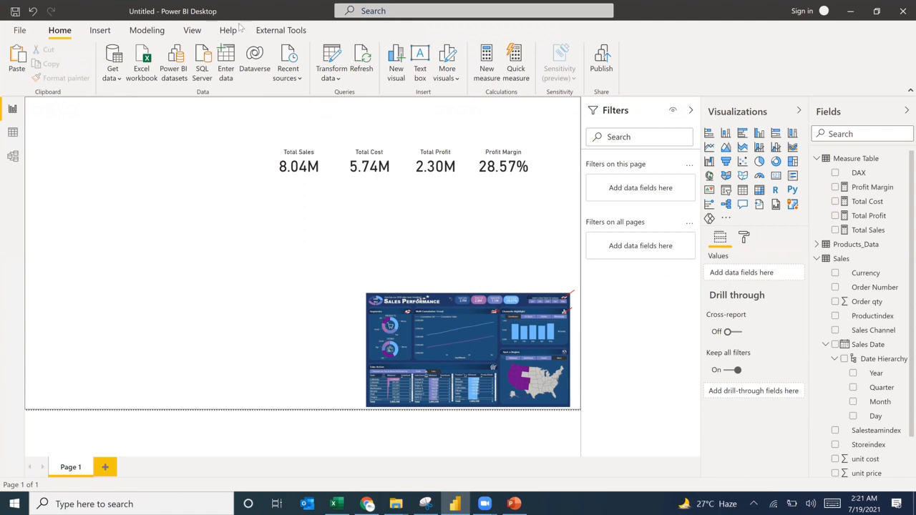
Insert a pill shape, shrink it to about the size of a KPI card and place it above the Total Sales card
left_click(100, 30)
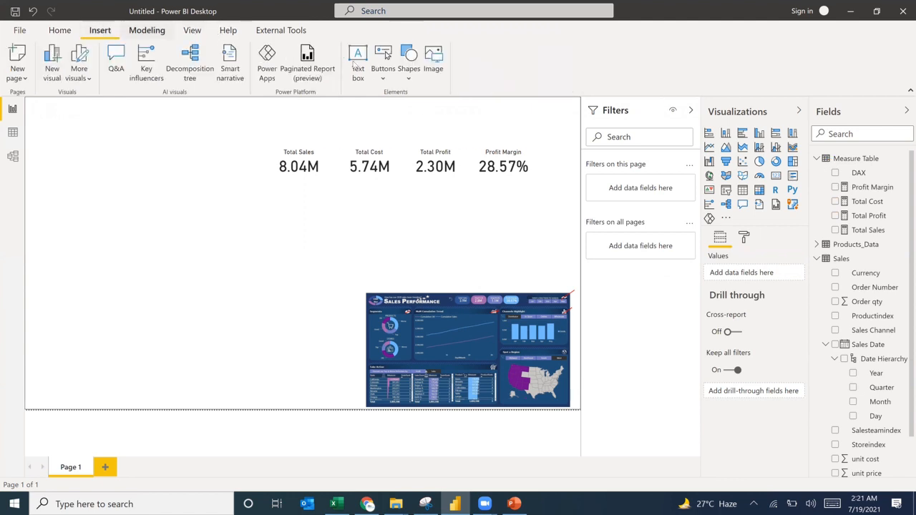
left_click(410, 75)
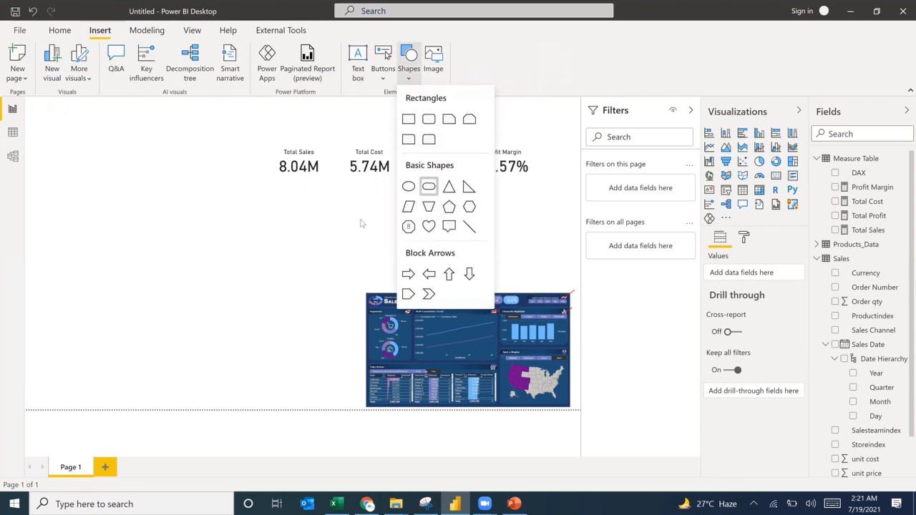
left_click(408, 186)
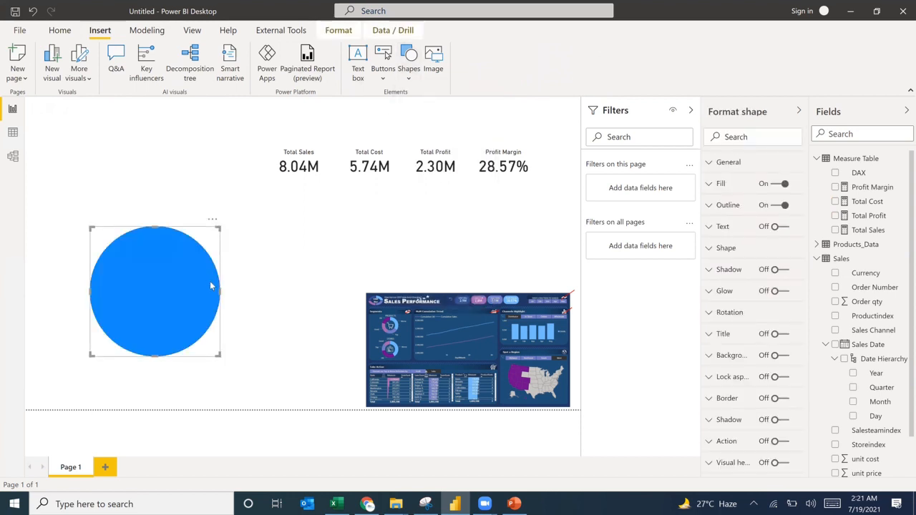
left_click_drag(220, 292, 313, 290)
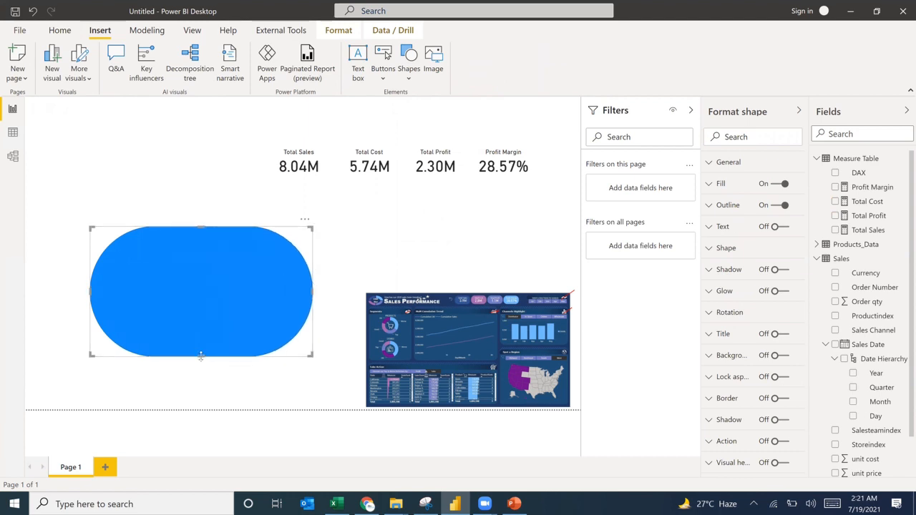
left_click_drag(201, 356, 318, 117)
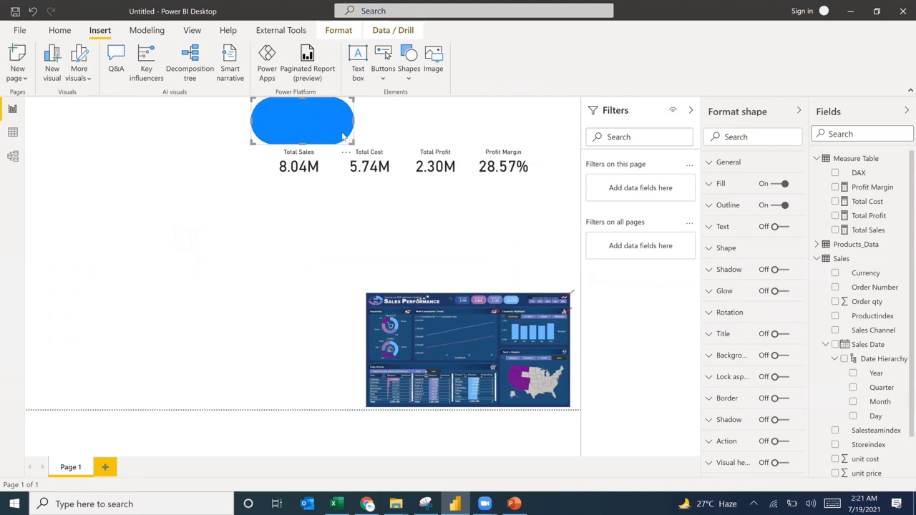
left_click_drag(354, 144, 290, 119)
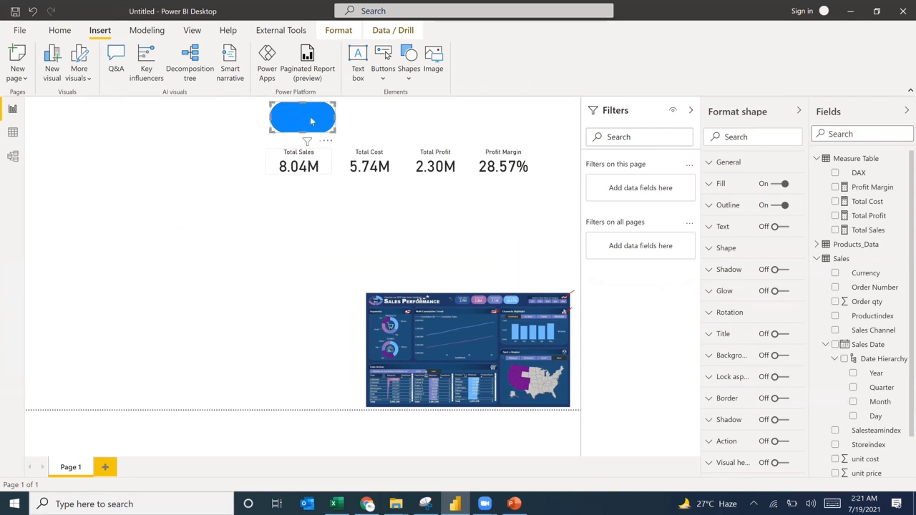
Move the Total Sales card directly beneath the pill shape and align the pill's side edge with the card
left_click_drag(311, 135, 302, 122)
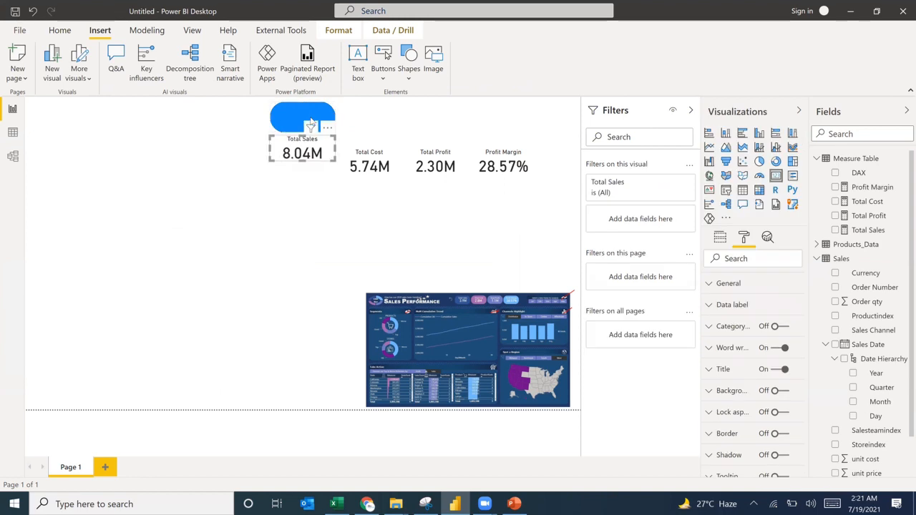
left_click(272, 120)
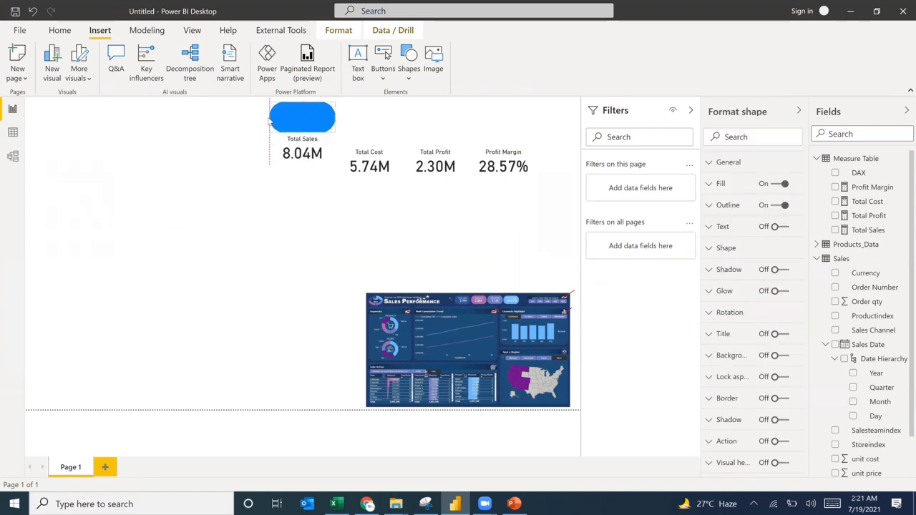
left_click_drag(270, 122, 270, 121)
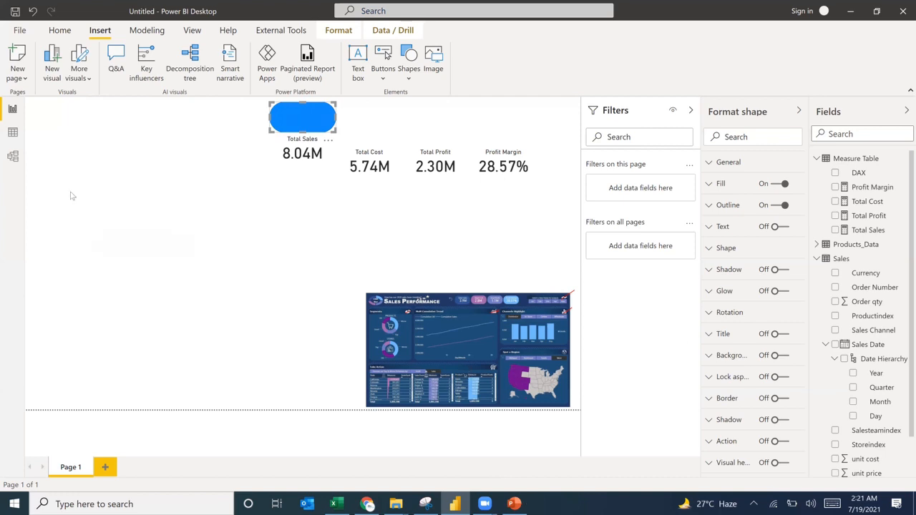
Switch to PowerPoint and select the dark blue segment of the EDNA Mart logo ring
key("alt+Tab")
left_click(193, 137)
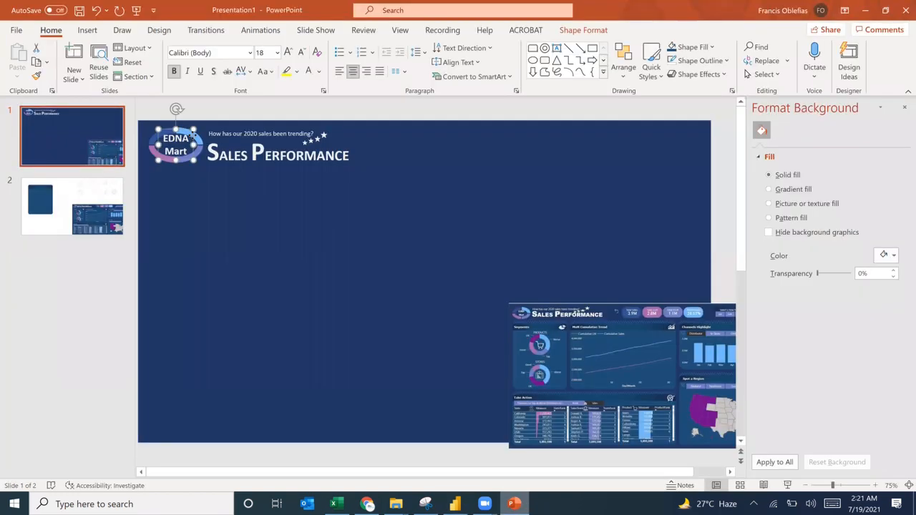
left_click(198, 139)
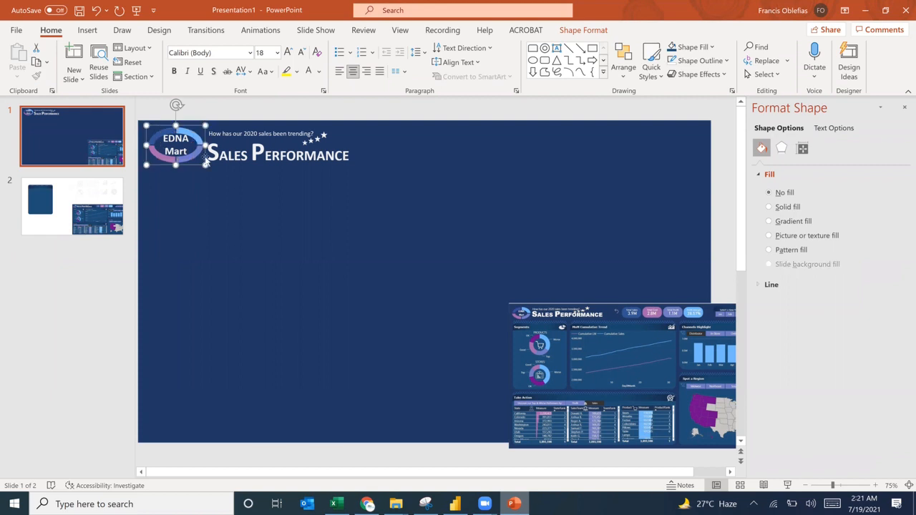
left_click(198, 139, "shift")
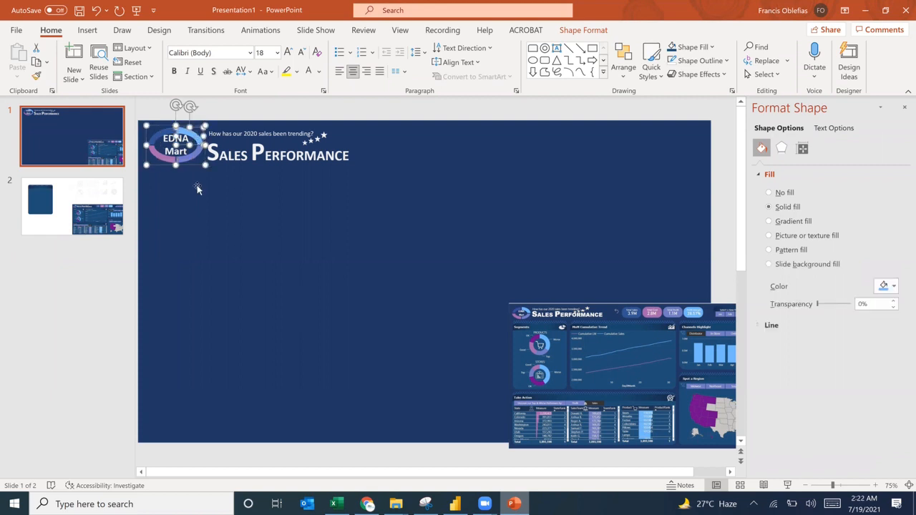
left_click(583, 30)
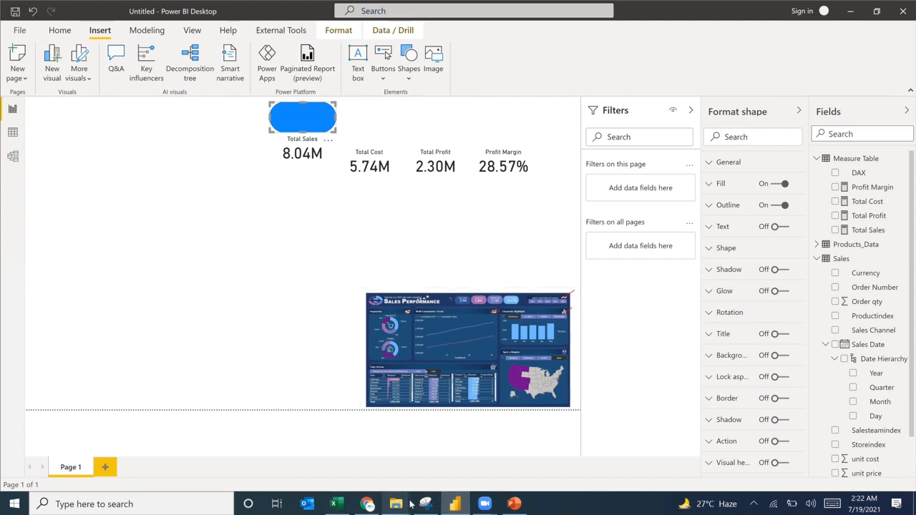
left_click(510, 504)
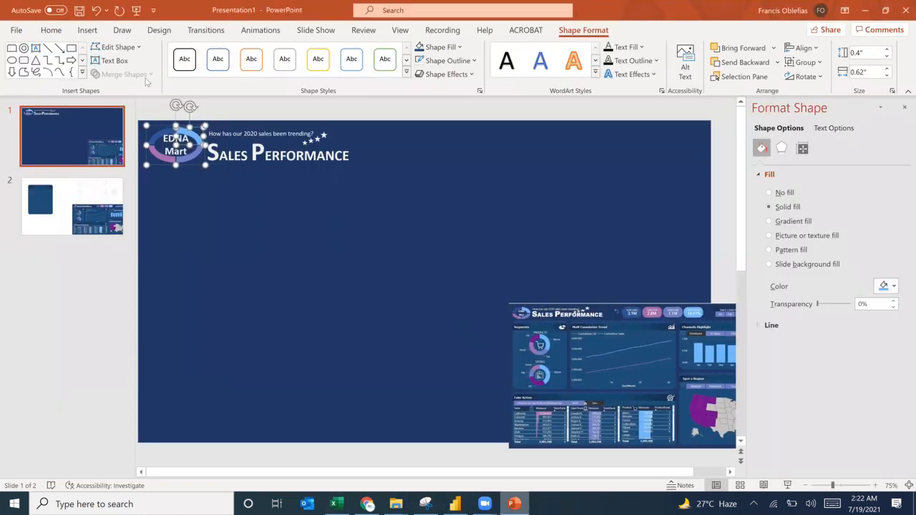
left_click(154, 141)
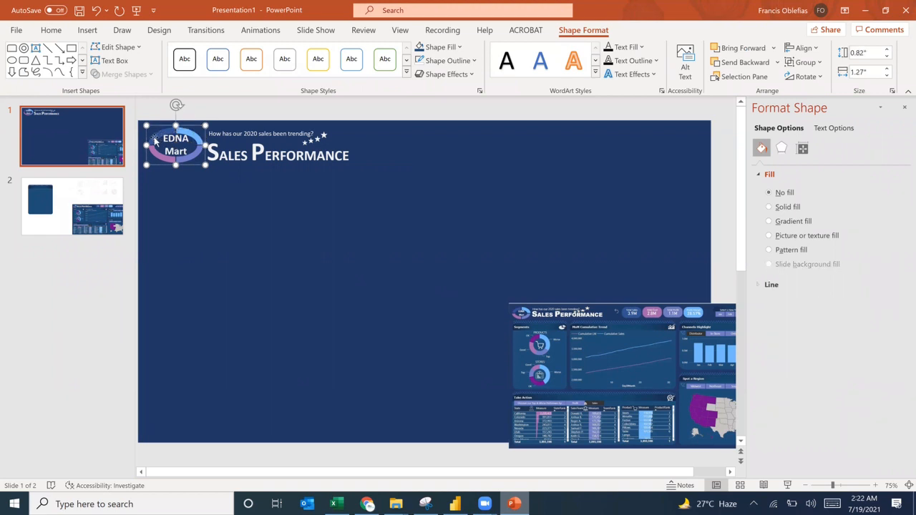
left_click(155, 141)
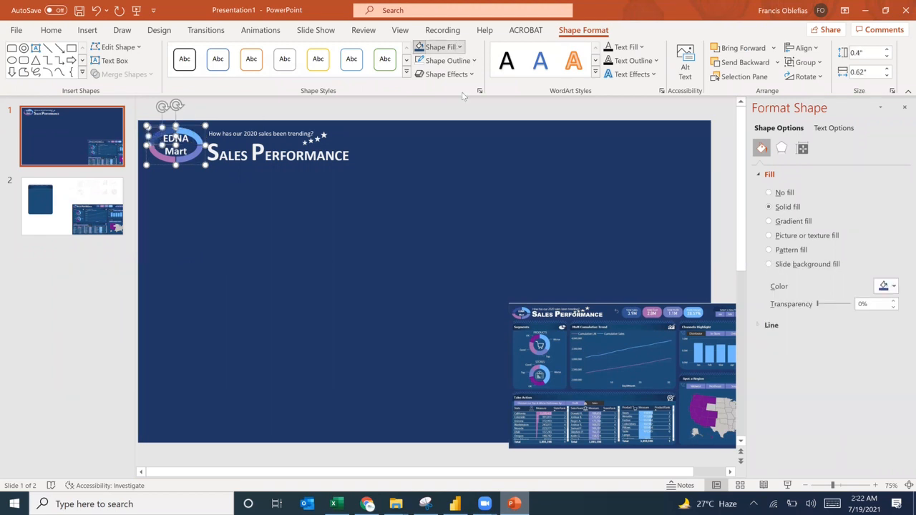
Copy the hex code #315399 from the selected logo segment's custom fill colour
left_click(460, 47)
left_click(445, 232)
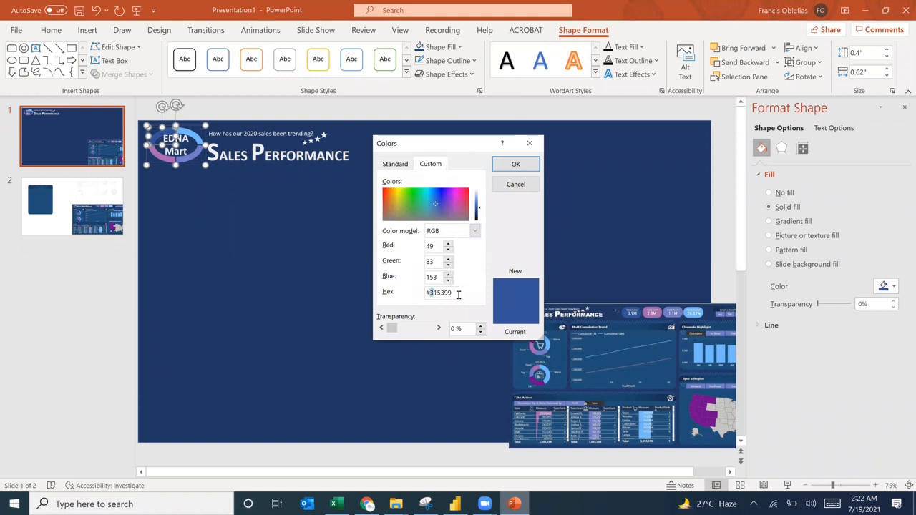
double_click(459, 294)
key("ctrl+c")
Switch back to Power BI and set the pill shape's fill colour to #315399
key("alt+Tab")
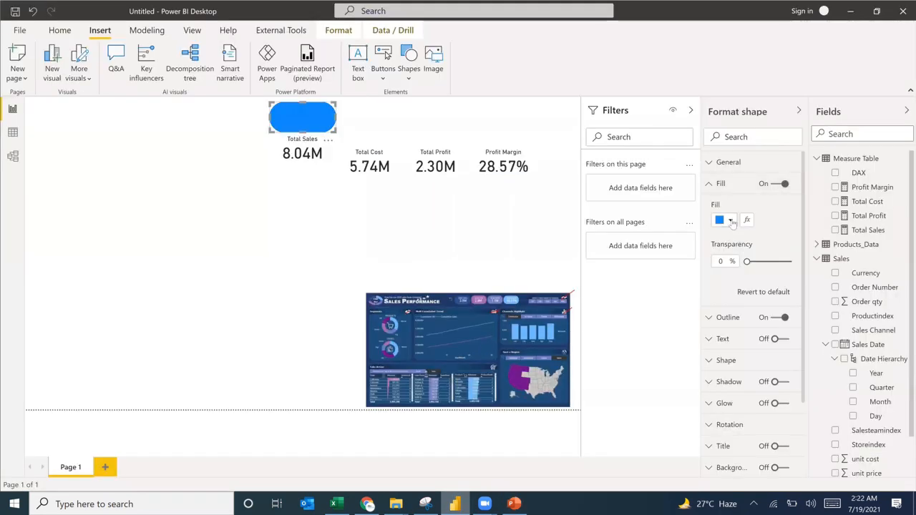
left_click(731, 219)
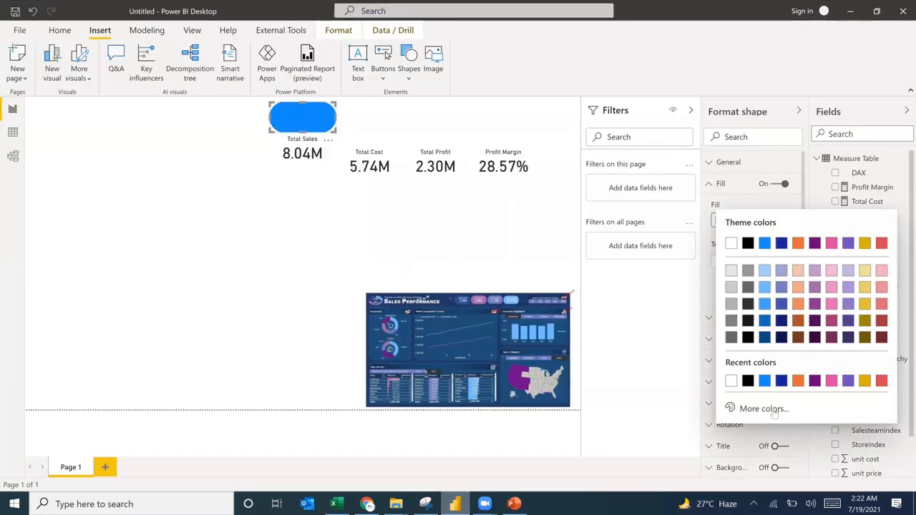
left_click(759, 409)
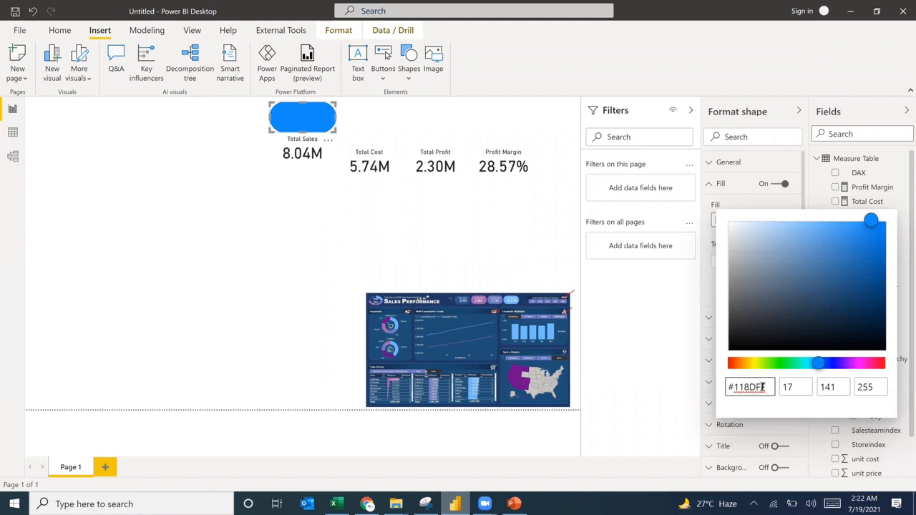
key("ctrl+v")
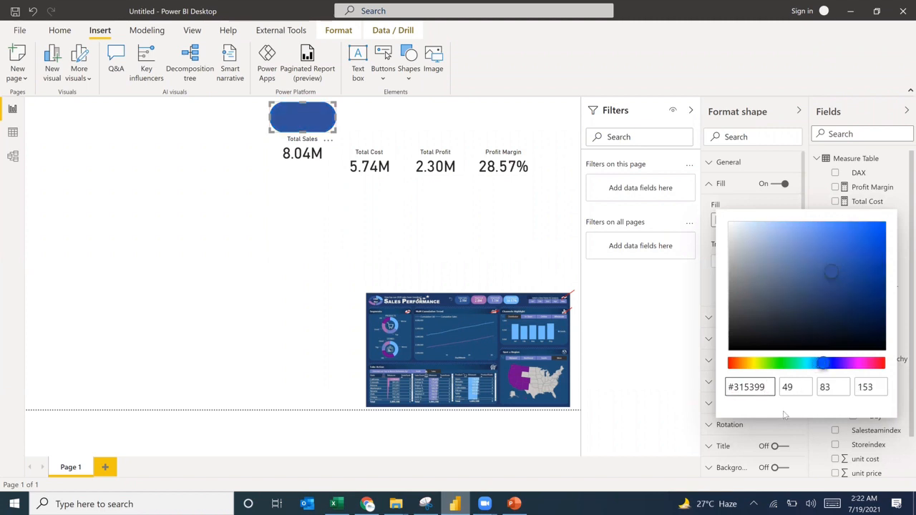
left_click(515, 236)
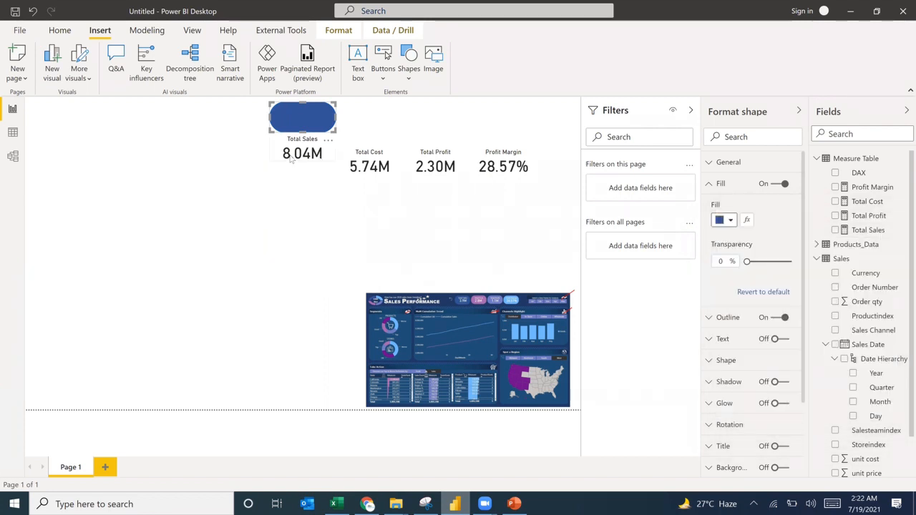
Send the pill shape backward in the layer order and move the Total Sales card onto it
left_click(327, 170)
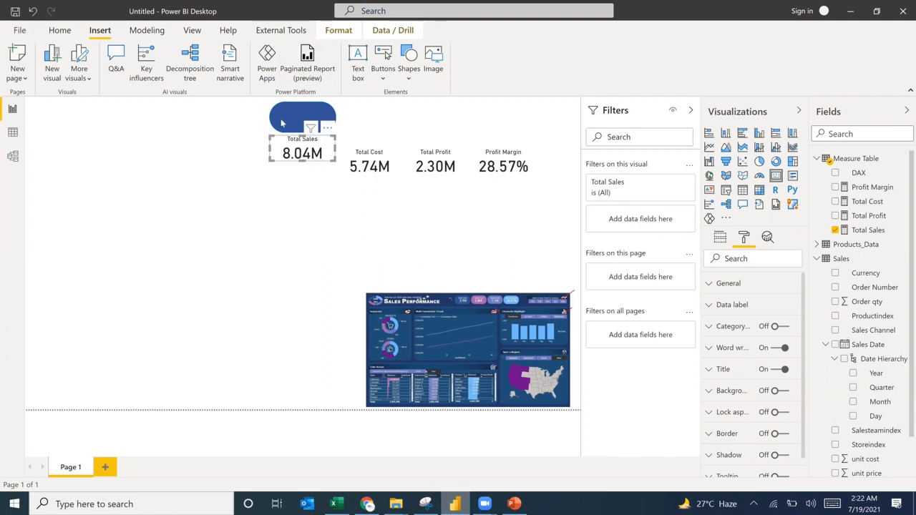
left_click(328, 127)
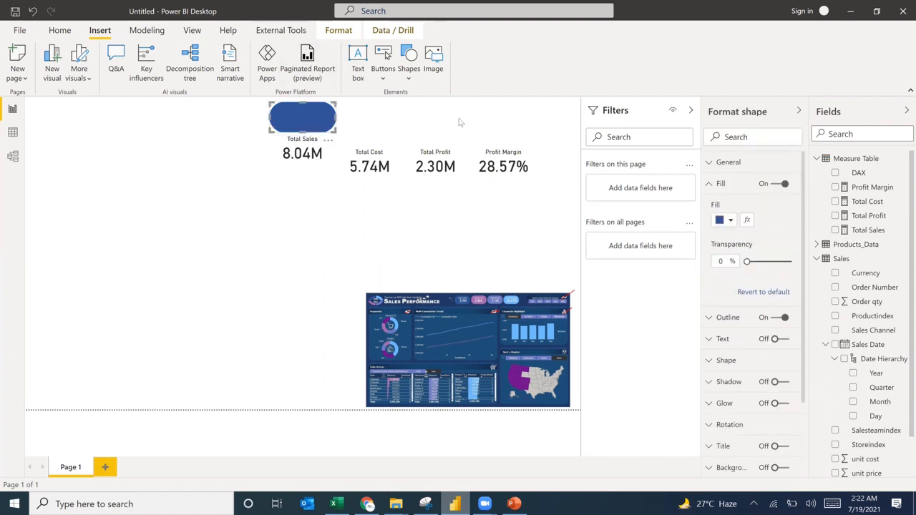
left_click(338, 30)
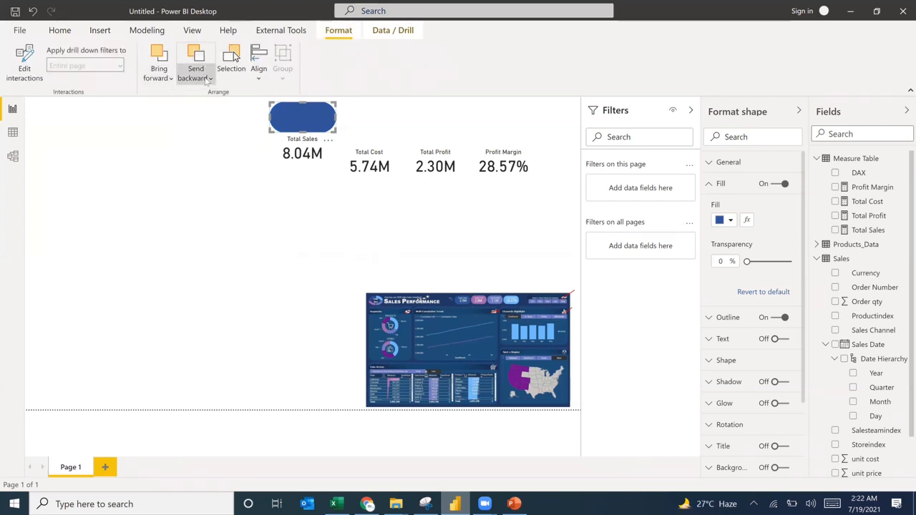
left_click(209, 79)
left_click(207, 117)
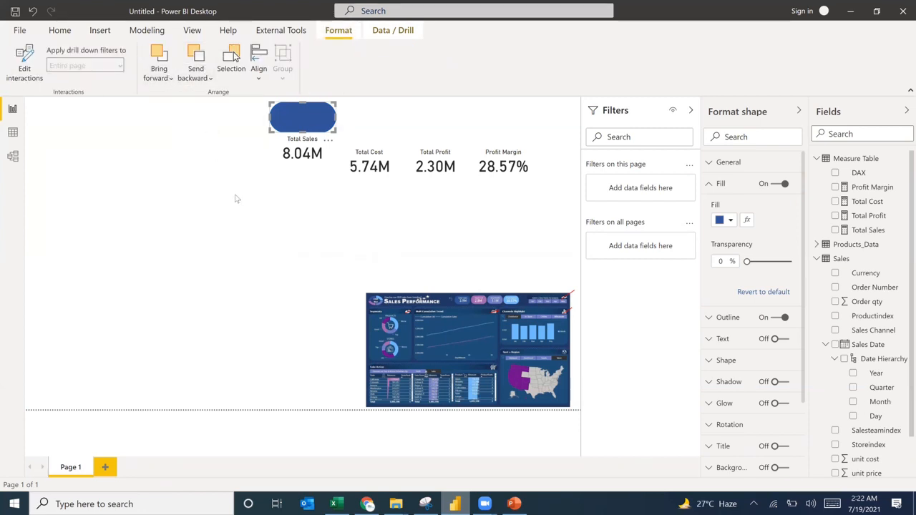
left_click(309, 157)
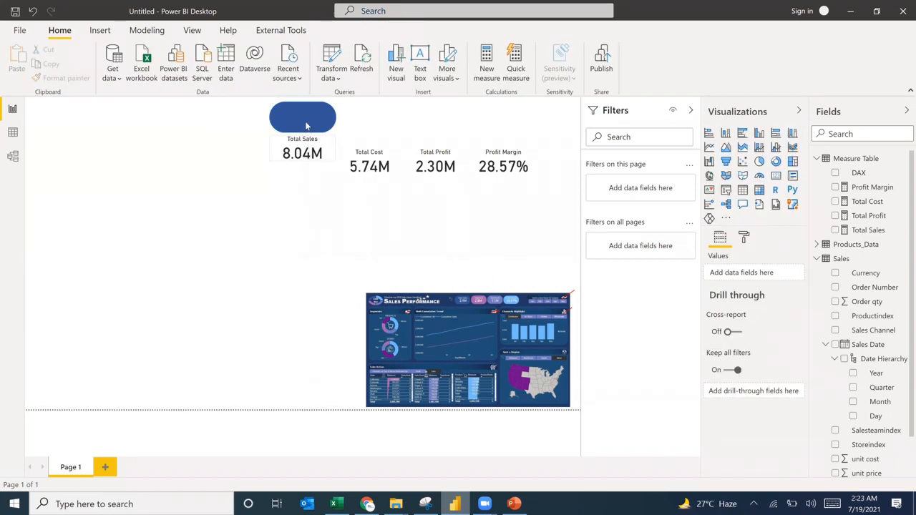
left_click_drag(306, 126, 305, 120)
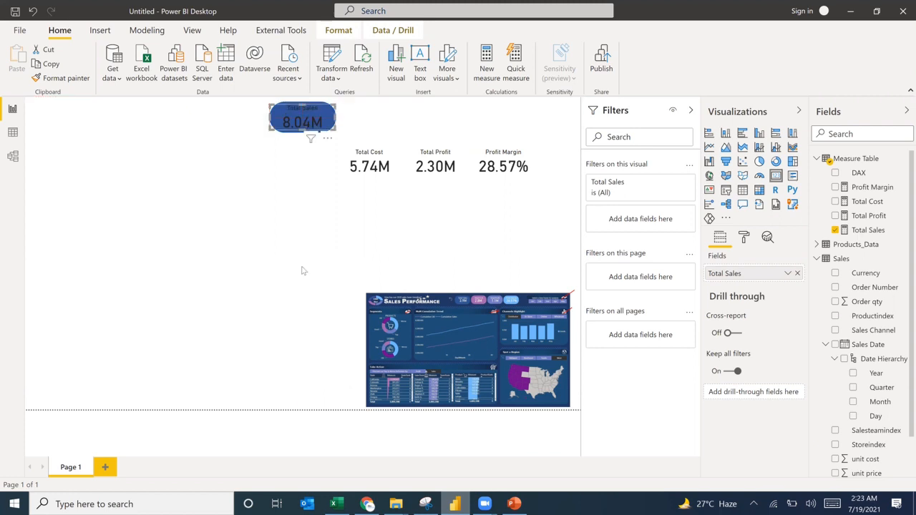
left_click(744, 239)
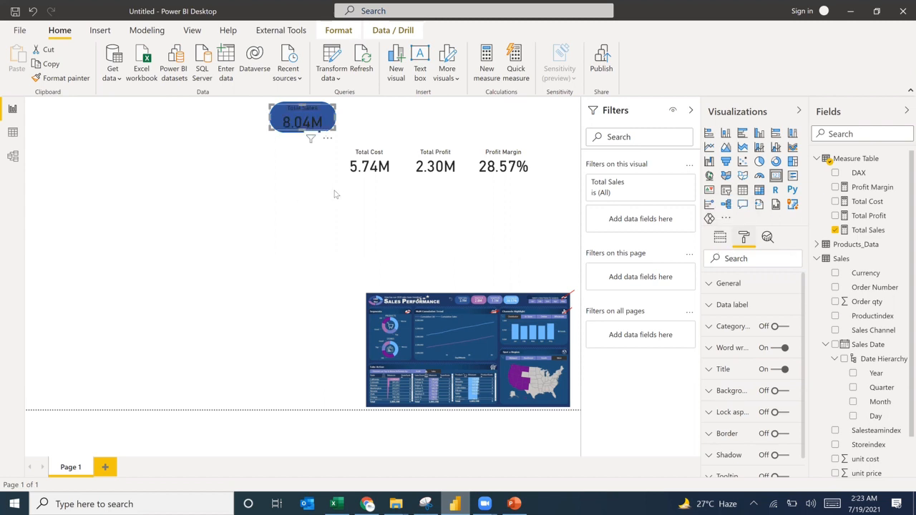
left_click(309, 128)
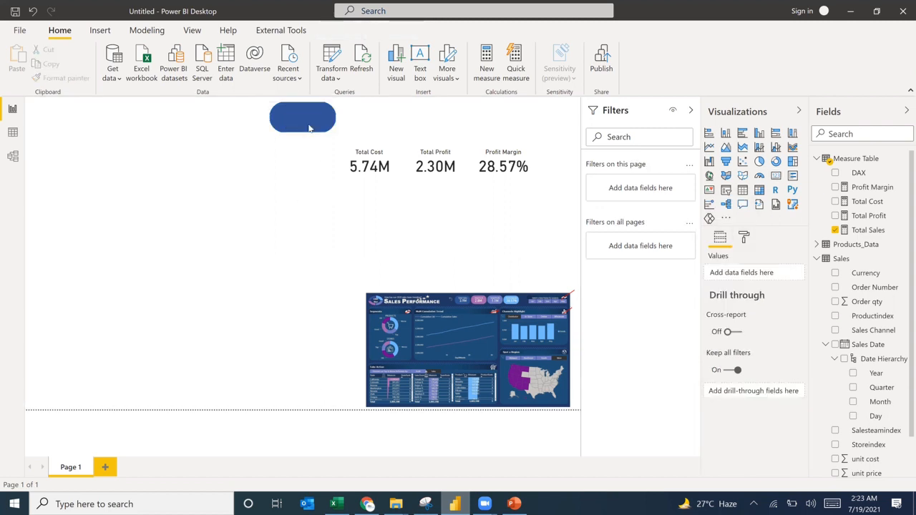
left_click(309, 128)
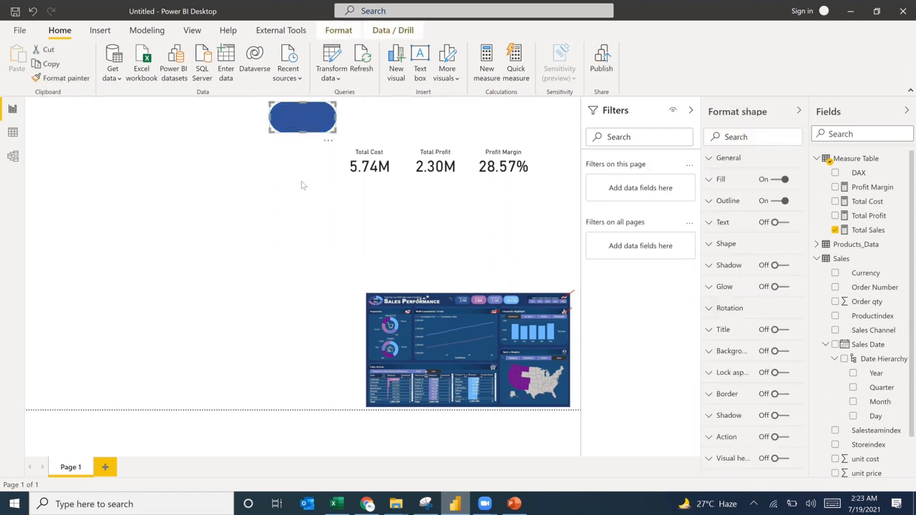
left_click(361, 118)
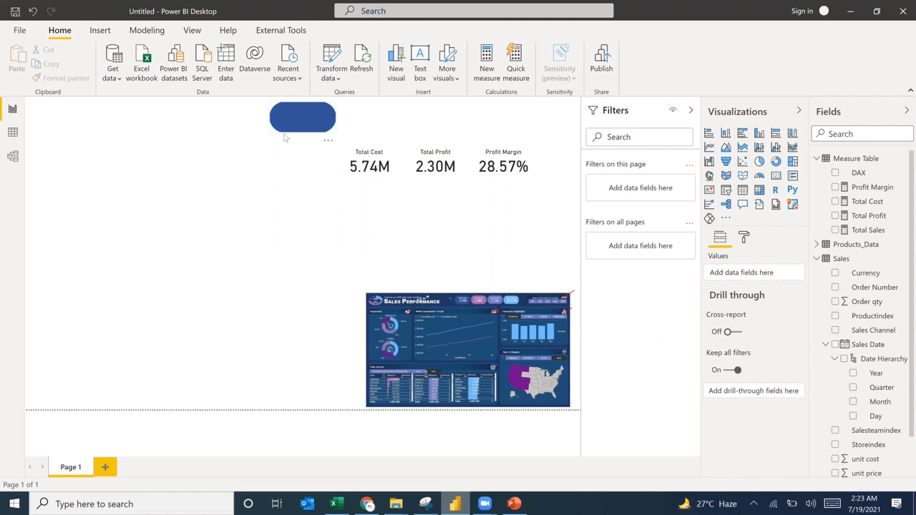
Show the Selection pane, collapse the Filters pane and move the pill shape to the end of the layer order, behind the image
left_click(301, 120)
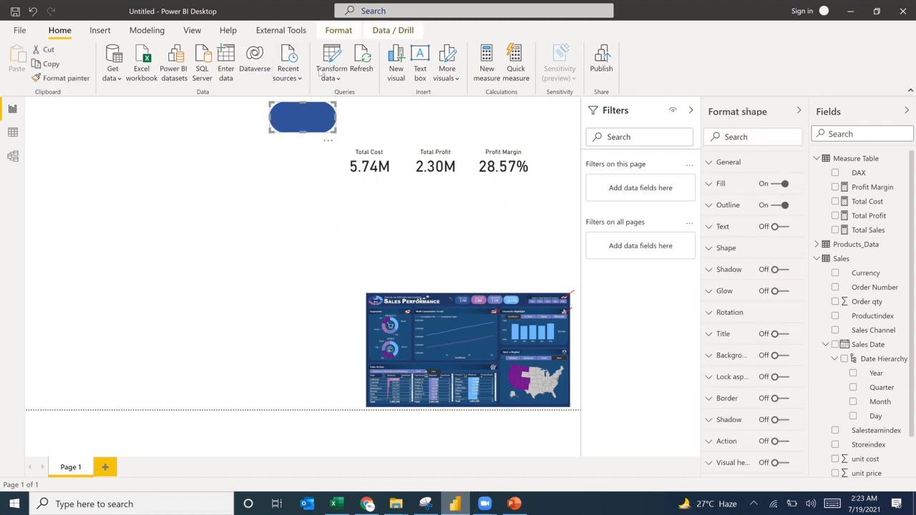
left_click(190, 31)
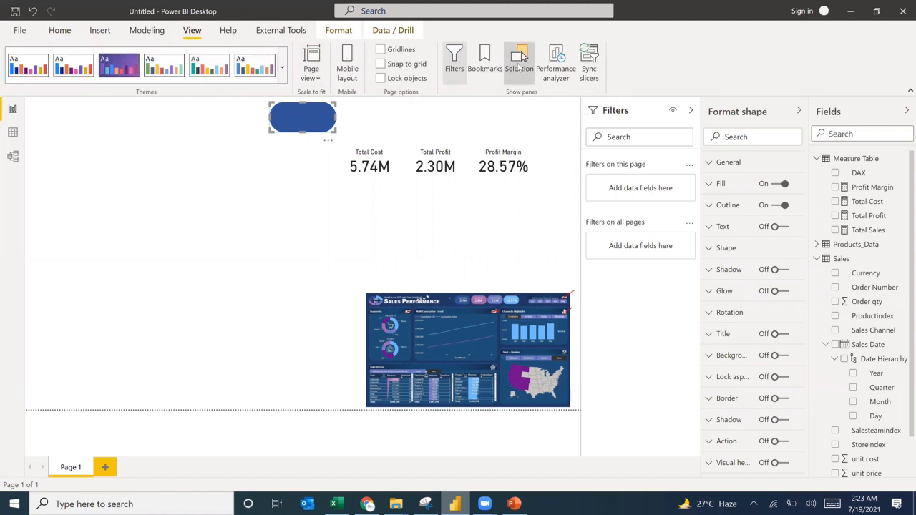
left_click(521, 59)
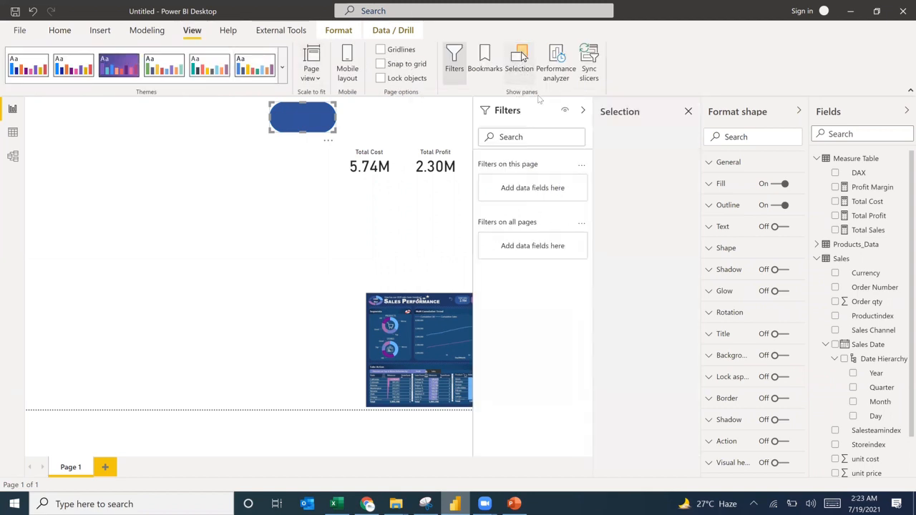
left_click(583, 111)
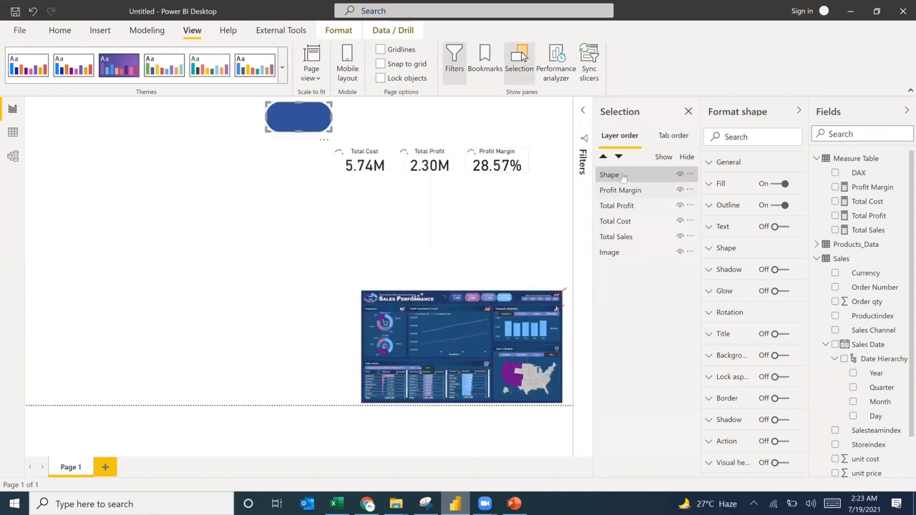
left_click_drag(622, 176, 621, 262)
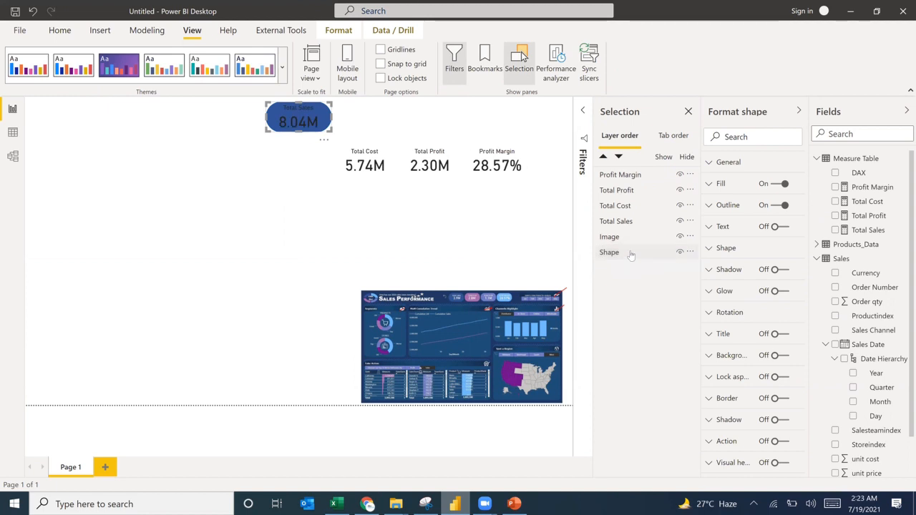
left_click(620, 254)
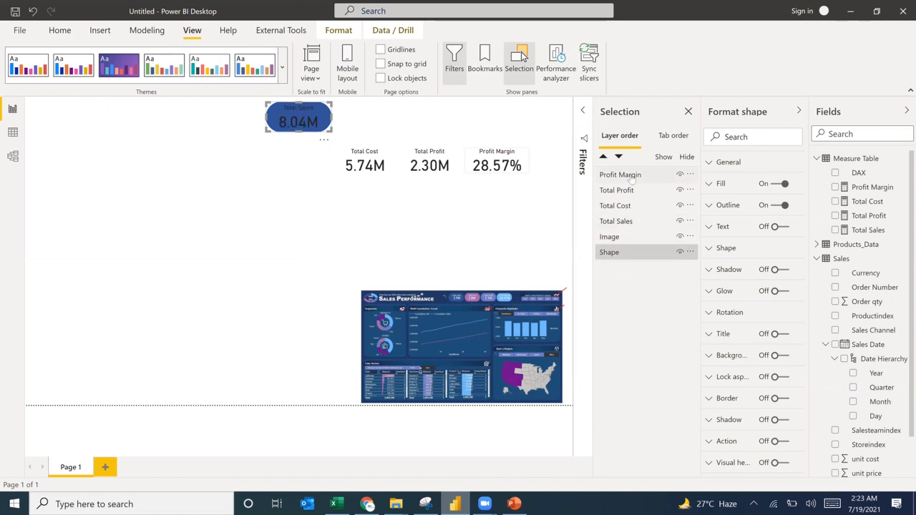
Set the Total Sales card's data label colour to the lightest grey theme colour
left_click(621, 221)
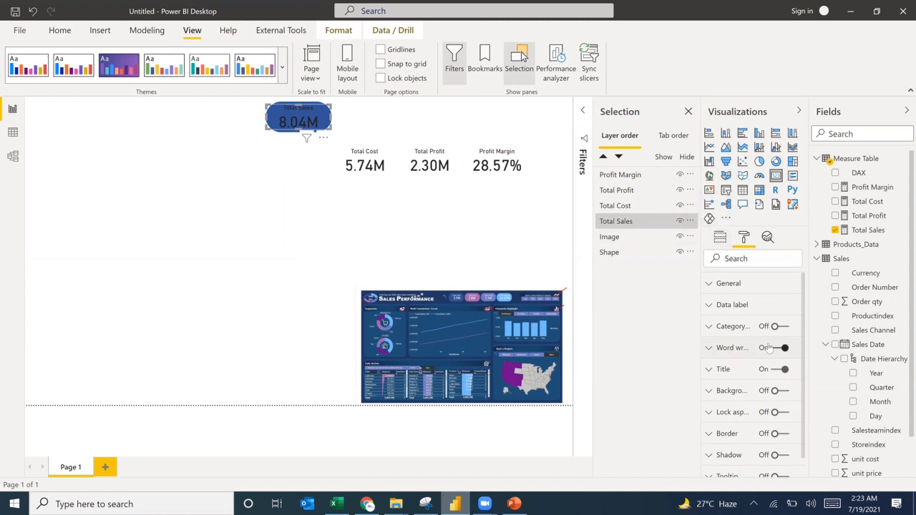
left_click(711, 309)
left_click(730, 341)
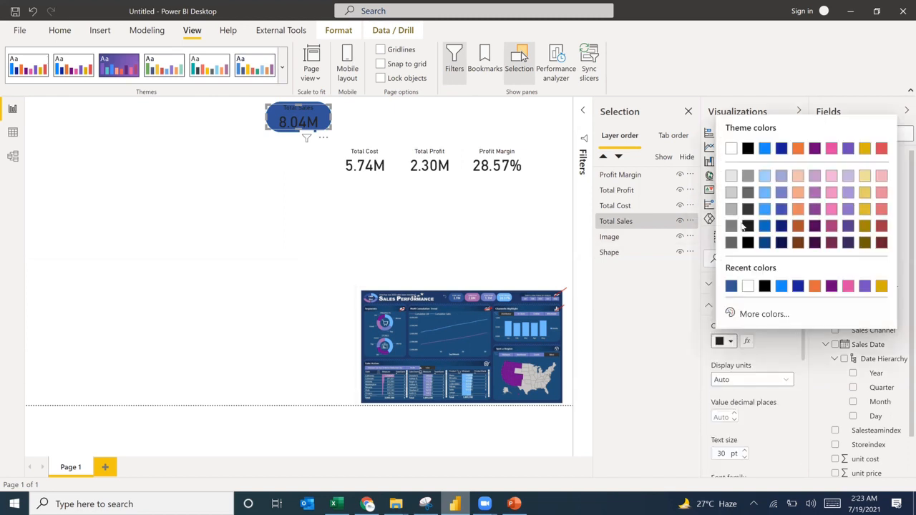
left_click(731, 180)
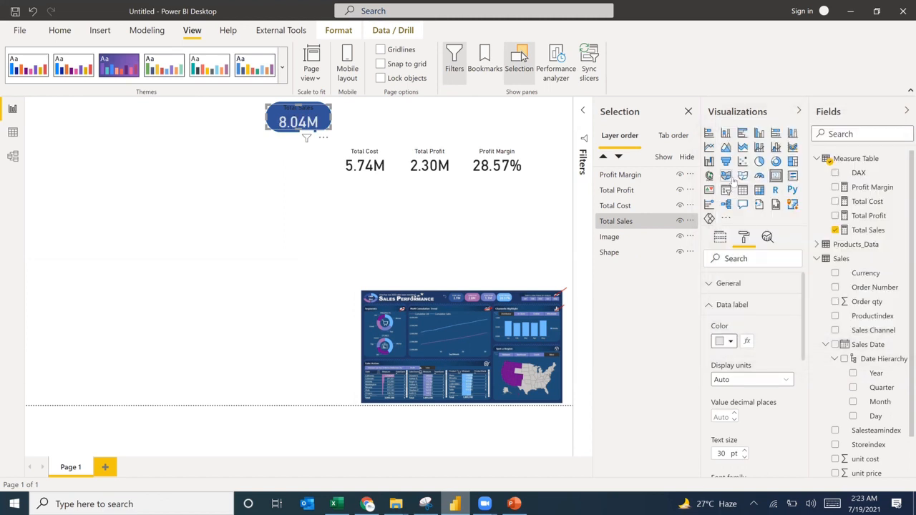
Set the Total Sales card's title font colour to the same lightest grey theme colour
scroll(744, 346, "down", 5)
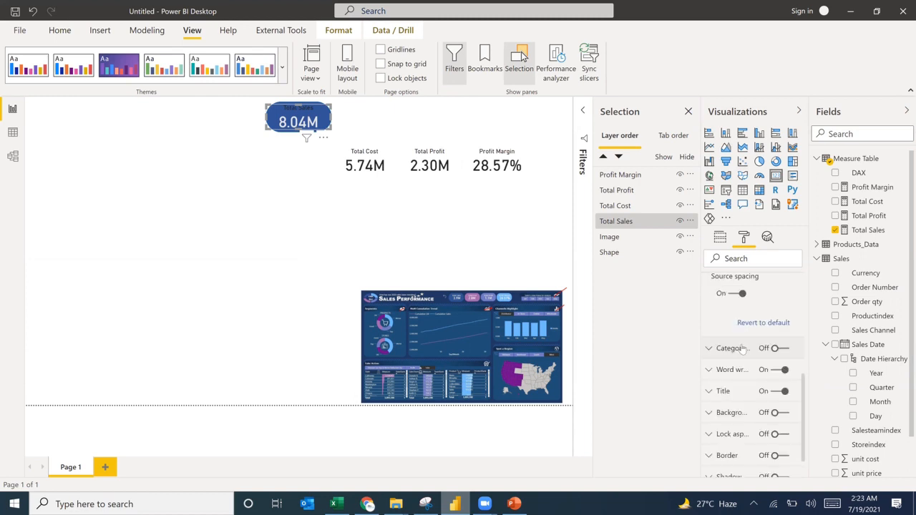
left_click(709, 344)
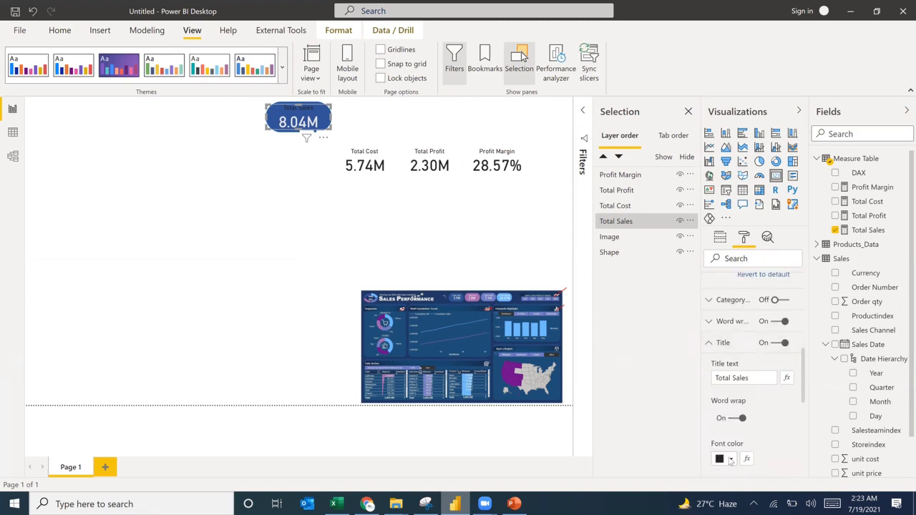
left_click(731, 459)
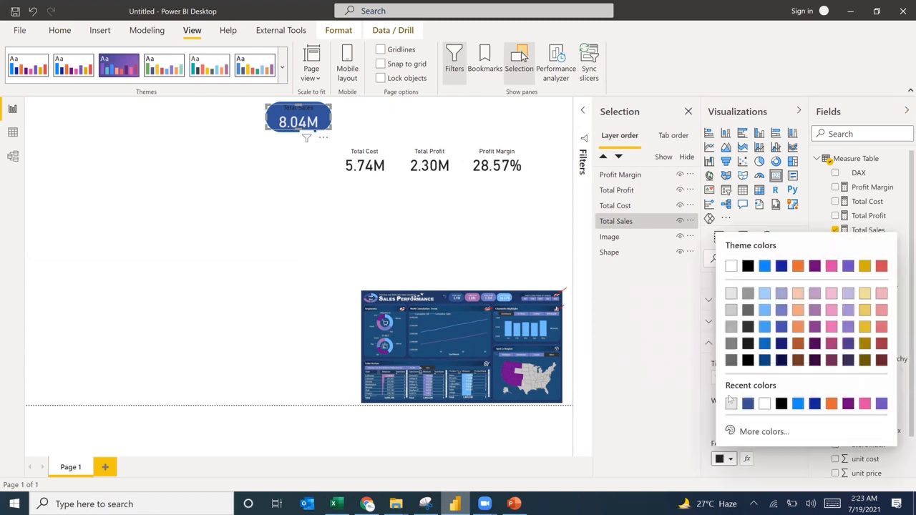
left_click(731, 294)
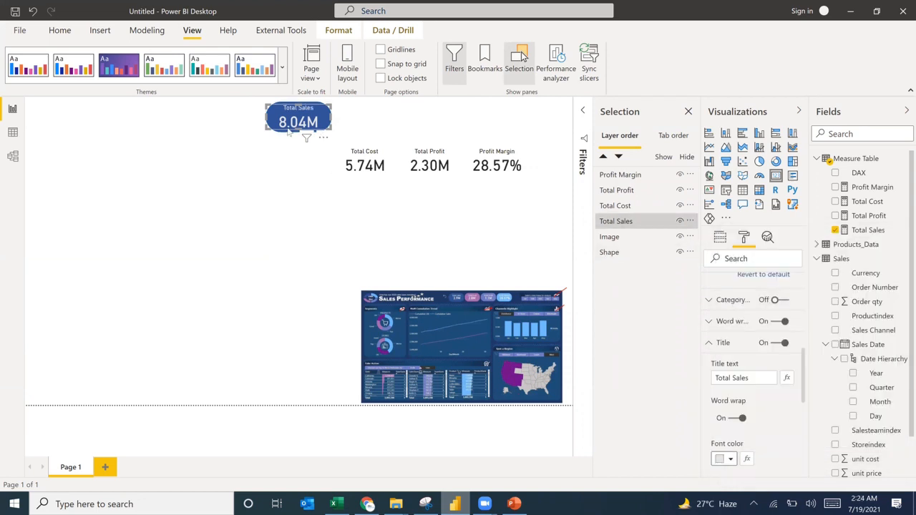
left_click(347, 129)
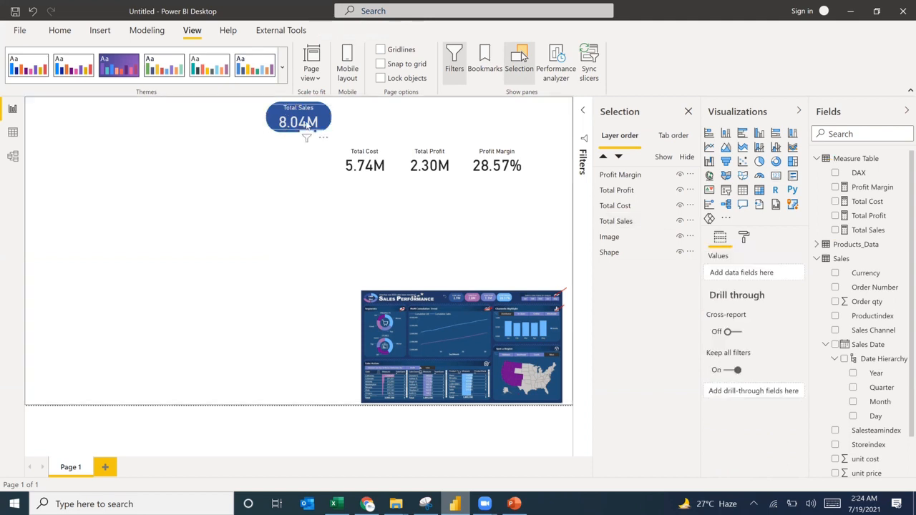
Duplicate the blue pill shape three times, moving the first copy below the Total Sales card
left_click(619, 257)
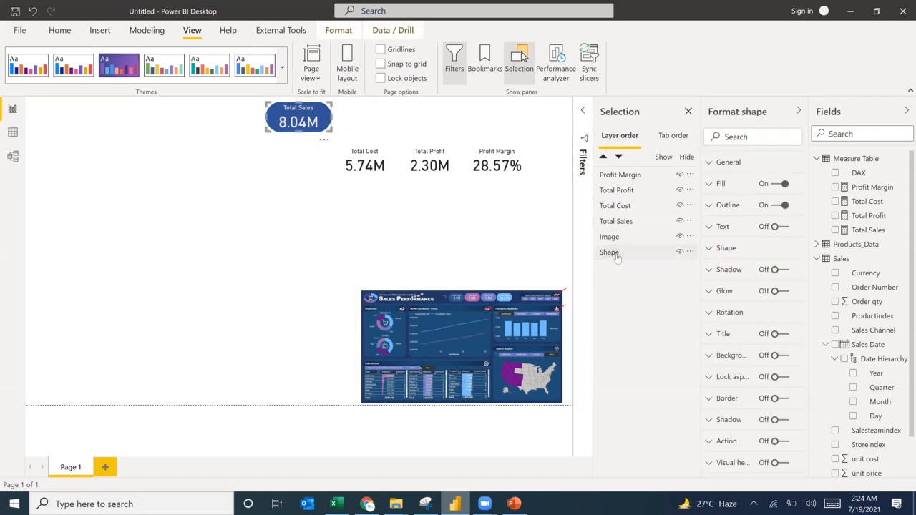
left_click(635, 308)
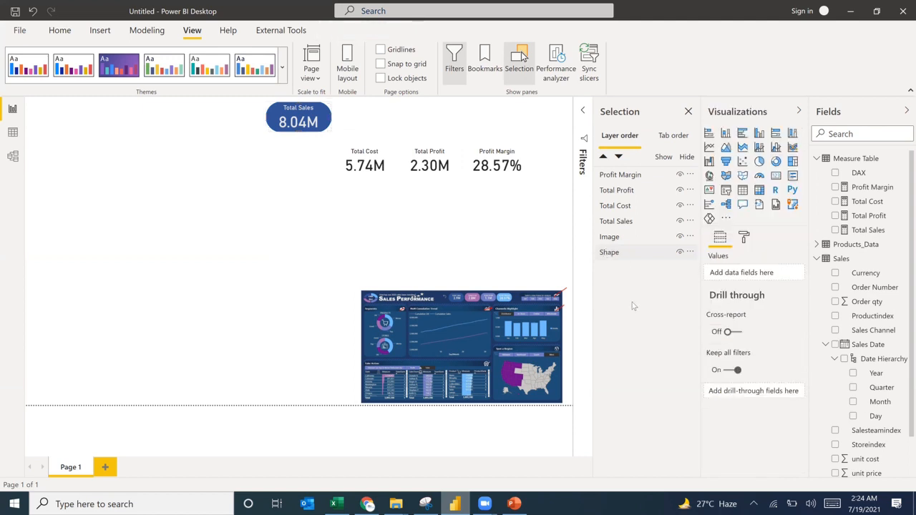
left_click(620, 253)
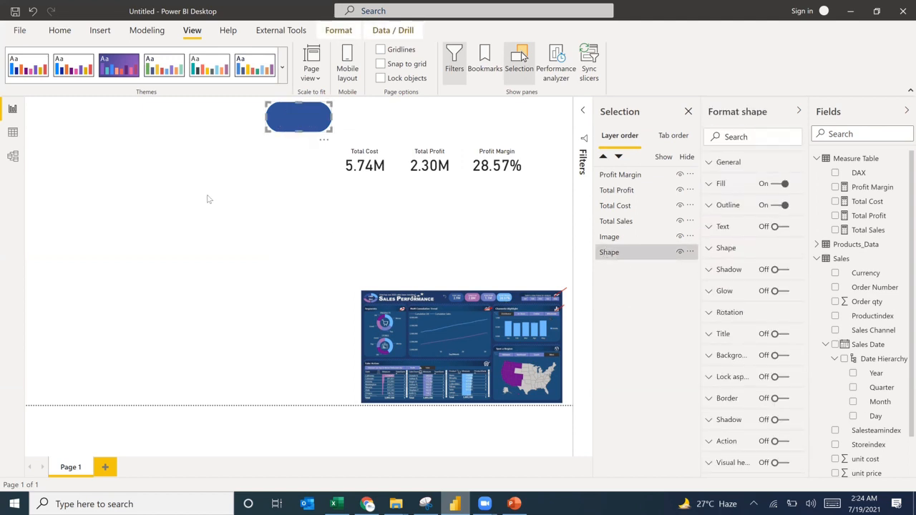
key("ctrl+v")
left_click_drag(311, 127, 310, 208)
key("ctrl+v")
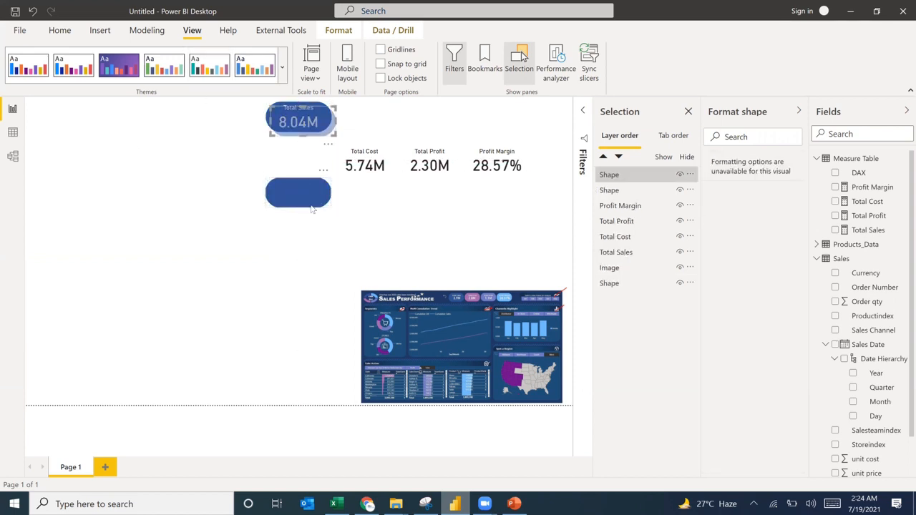
key("ctrl+v")
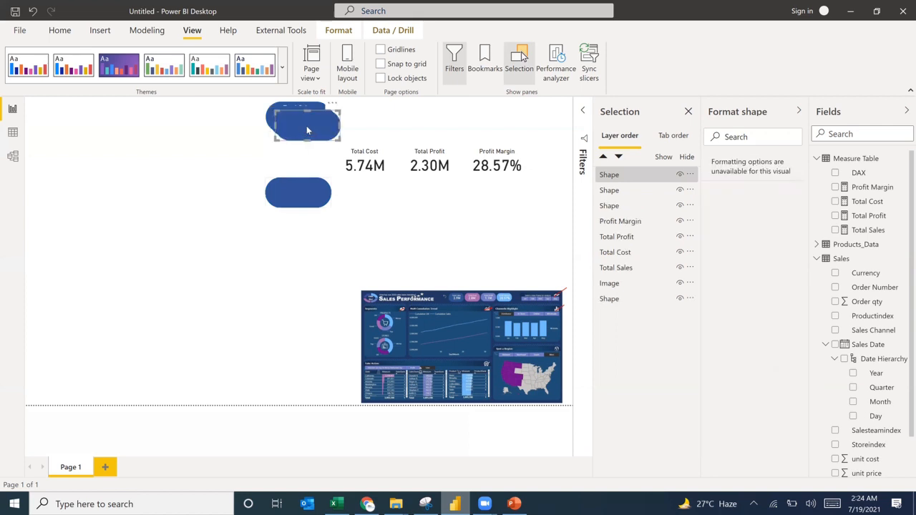
Arrange the three pill copies in an evenly spaced row beside the Total Sales pill
left_click_drag(306, 125, 456, 120)
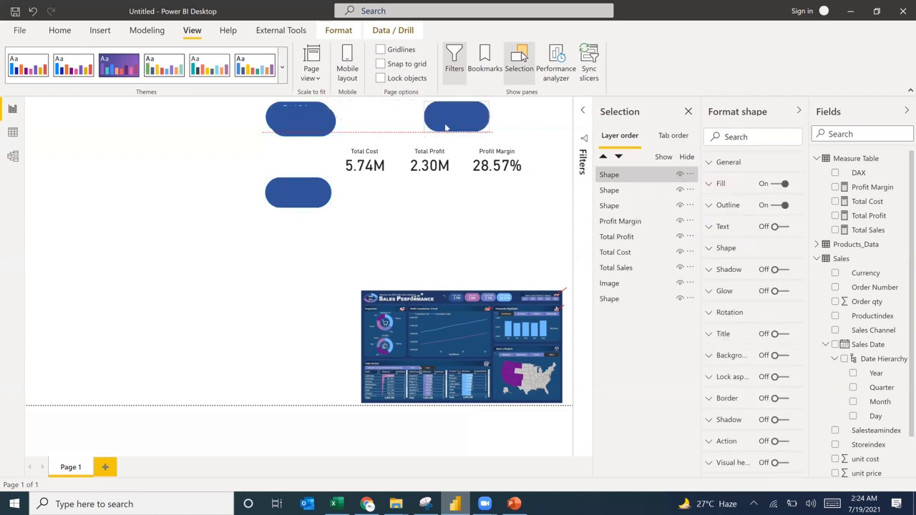
left_click_drag(311, 118, 382, 116)
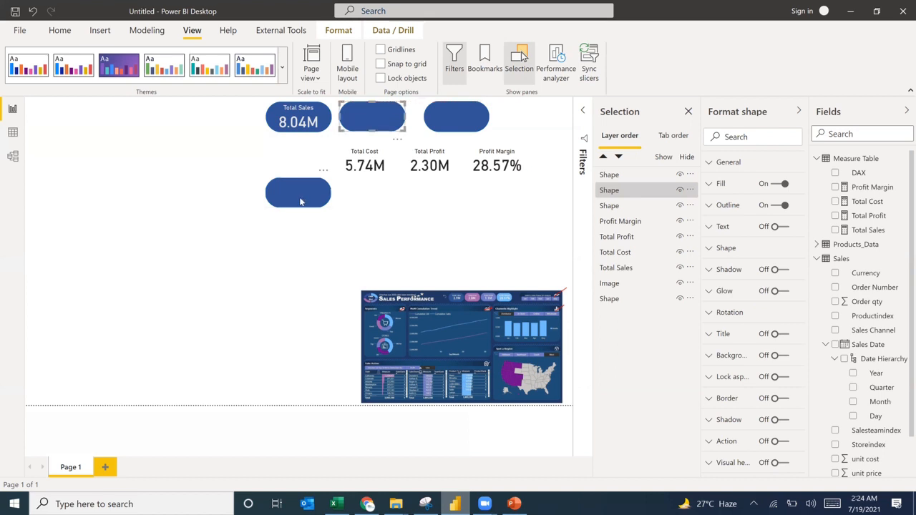
left_click_drag(301, 192, 526, 126)
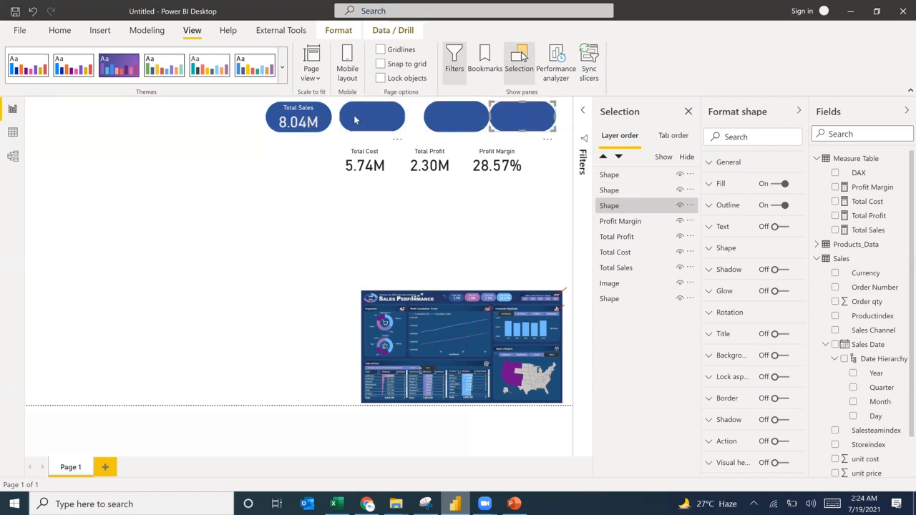
left_click_drag(354, 120, 355, 115)
left_click_drag(439, 117, 426, 115)
left_click_drag(504, 124, 503, 122)
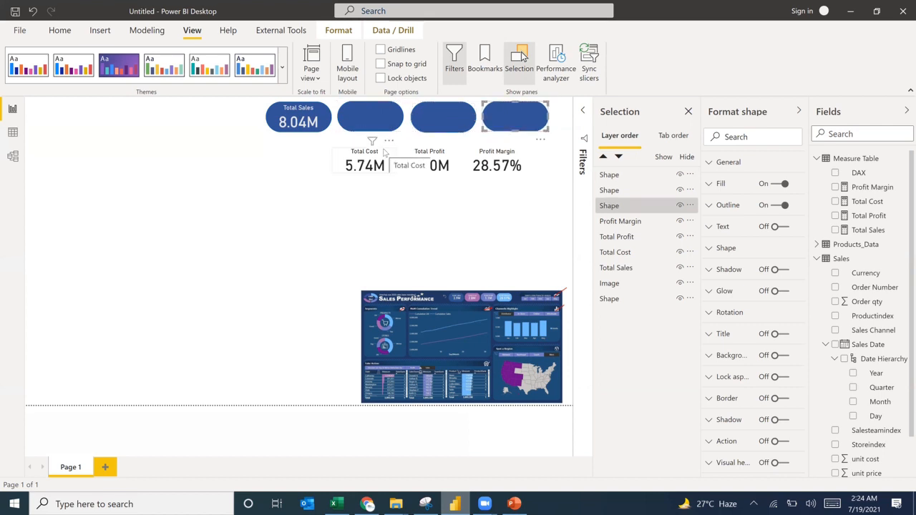
Select the Total Sales card together with its pill shape and move both further left on the page
left_click(293, 125)
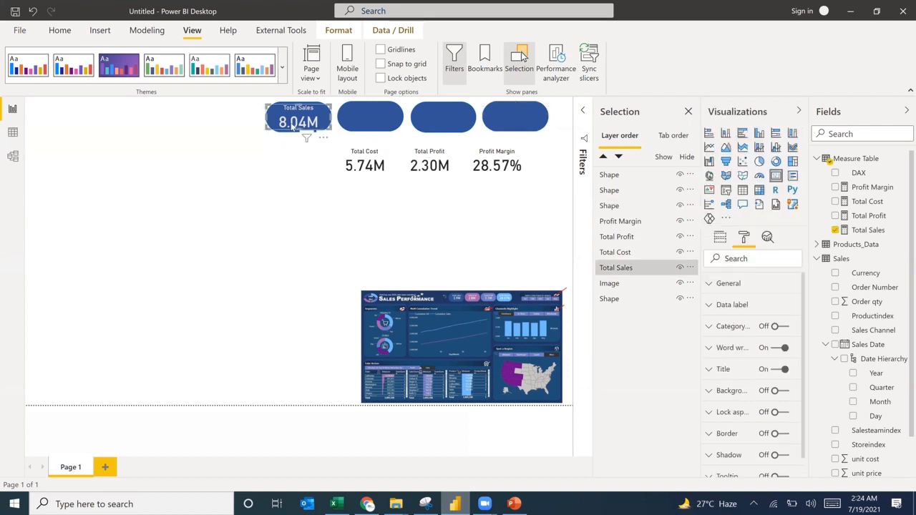
left_click(253, 129)
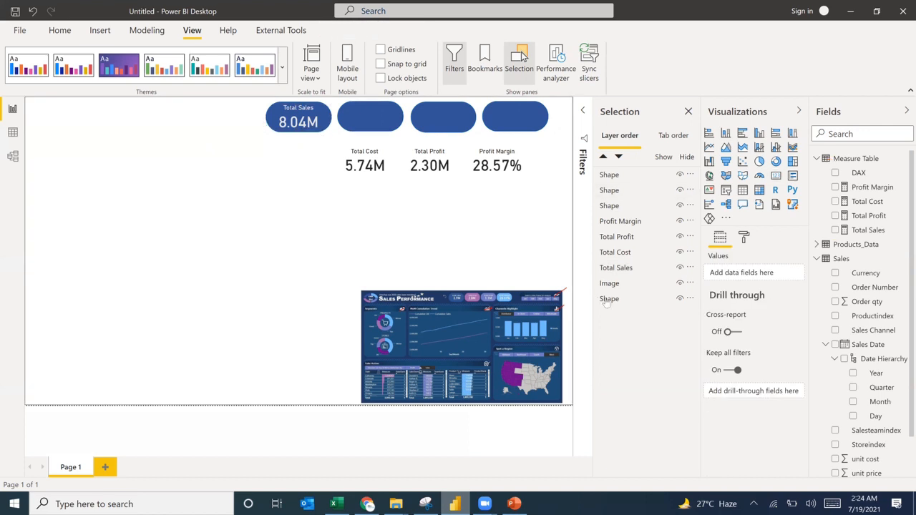
left_click(629, 300)
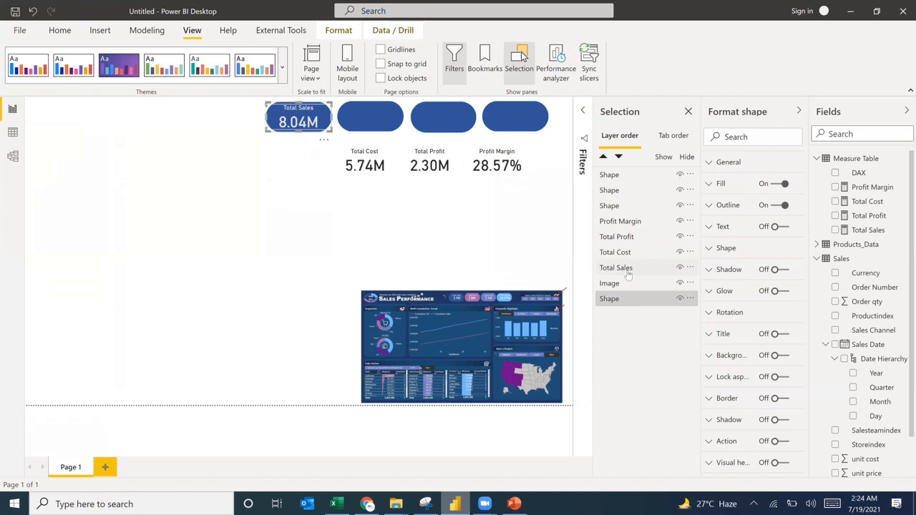
left_click(322, 129, "ctrl")
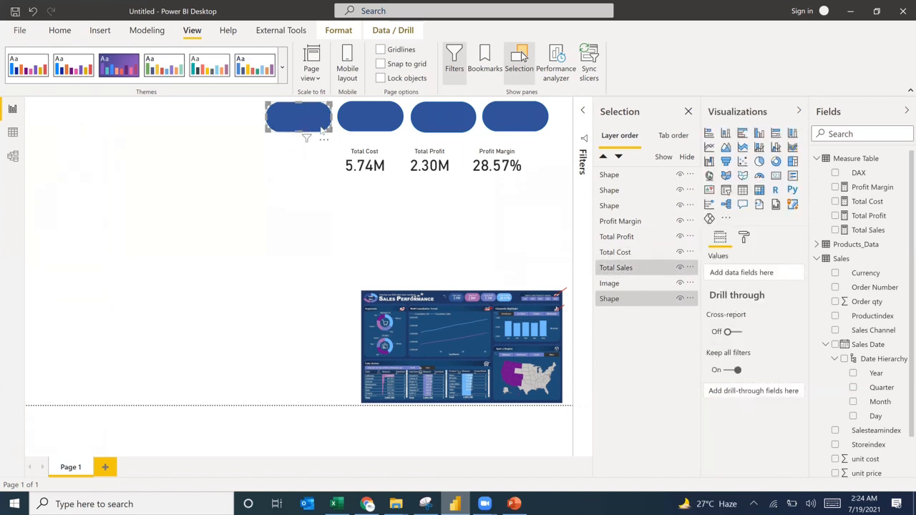
left_click_drag(322, 129, 270, 128)
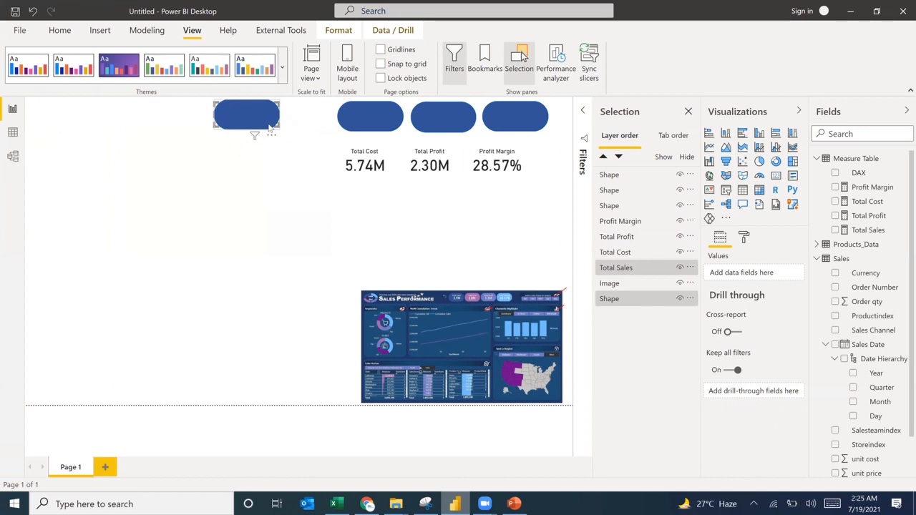
left_click(270, 190)
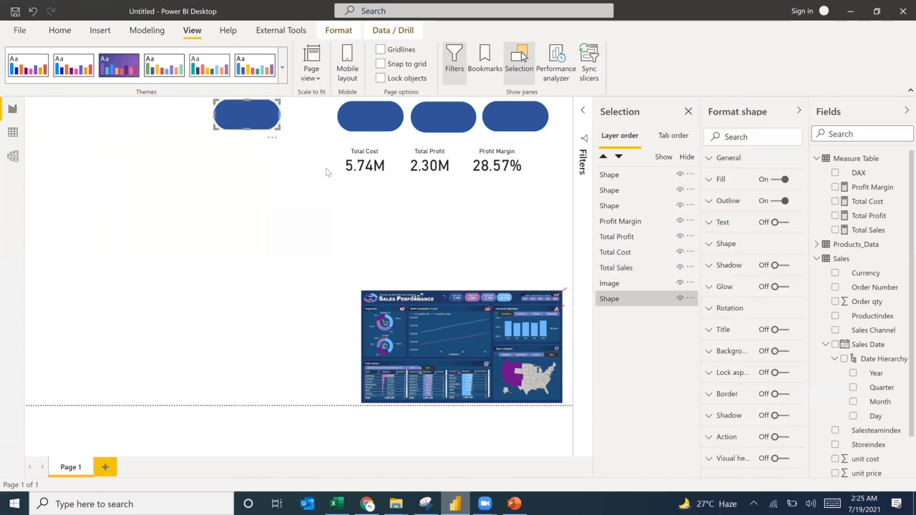
left_click(326, 172)
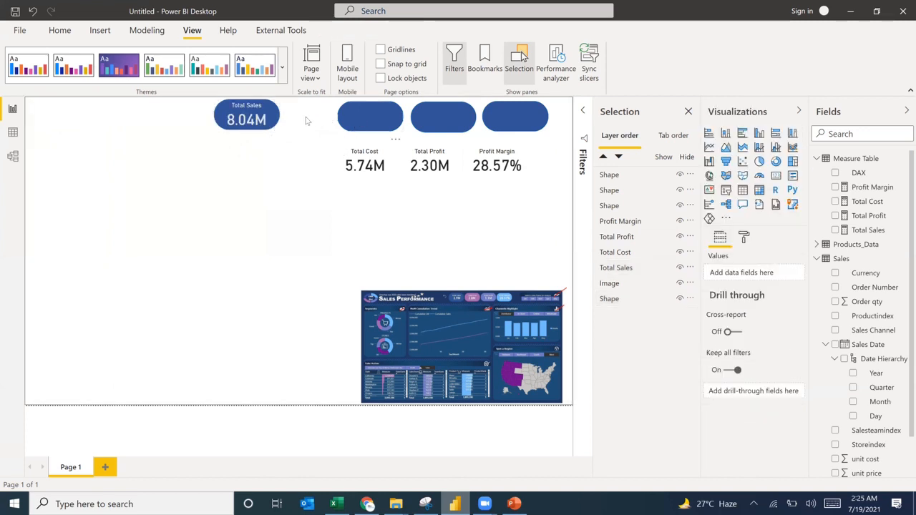
Move the three empty pill shapes closer to the Total Sales pill, placing the first directly beside it
left_click_drag(388, 119, 329, 113)
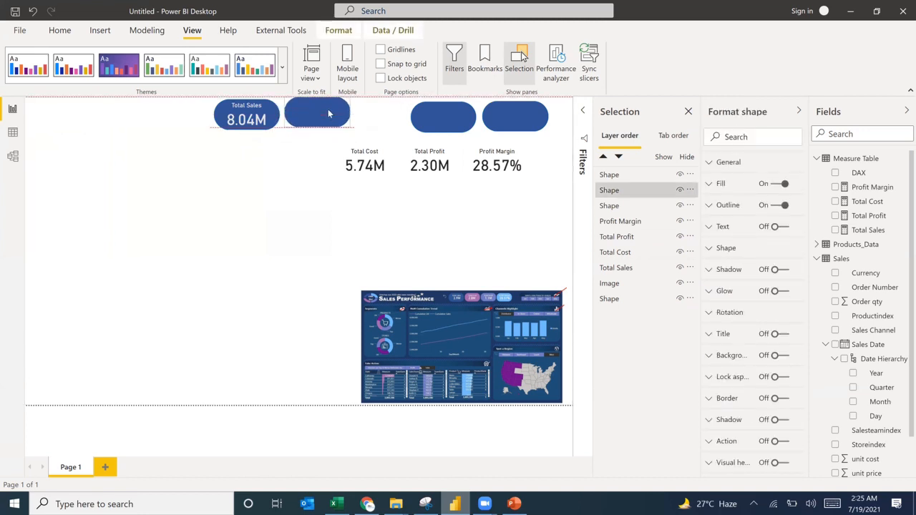
left_click_drag(440, 118, 384, 118)
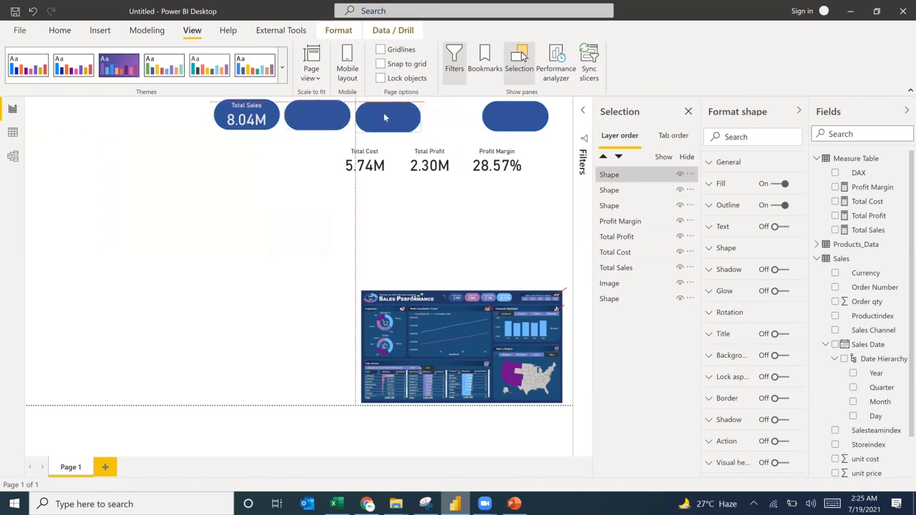
left_click_drag(501, 116, 438, 116)
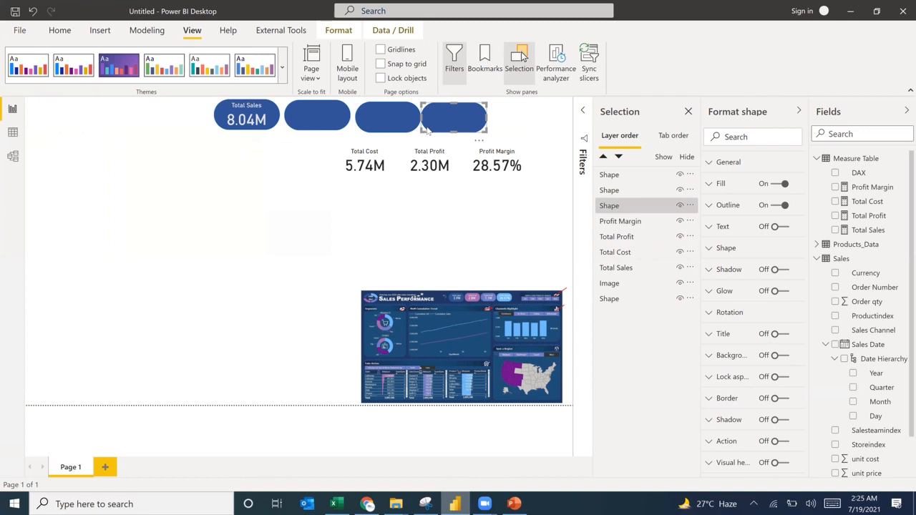
left_click(322, 117)
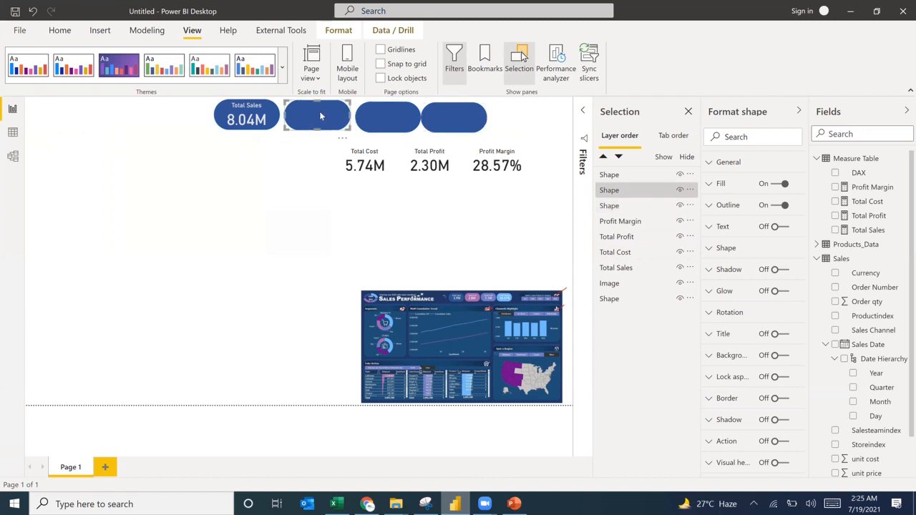
left_click_drag(319, 111, 314, 108)
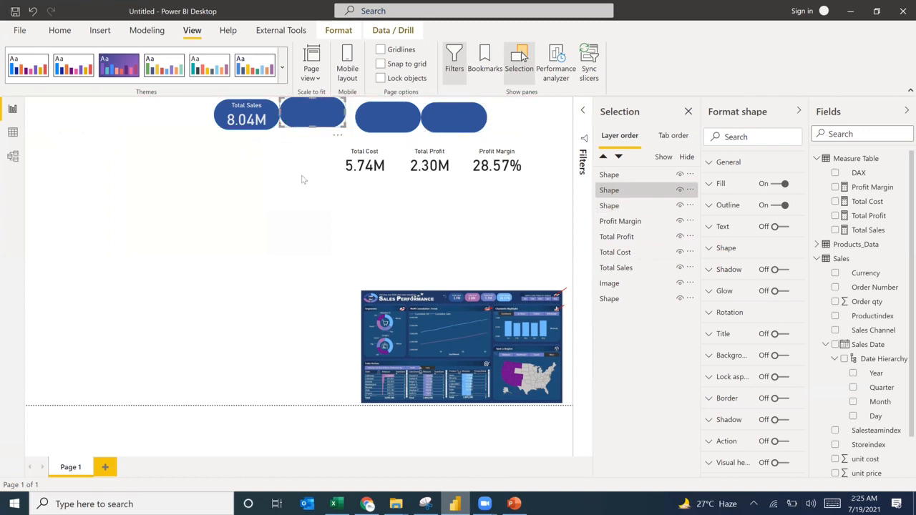
key("Escape")
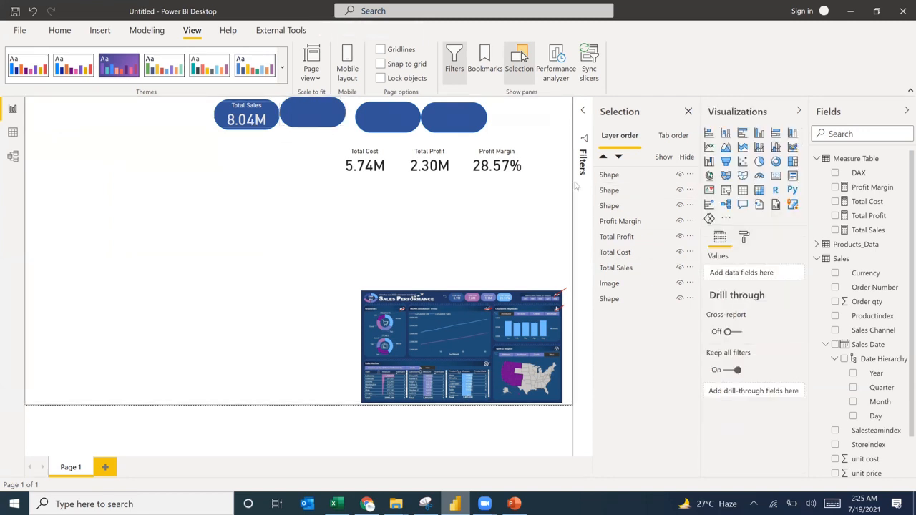
Select the Total Sales, Total Cost, Total Profit and Profit Margin cards together and set their data label text size to 25 pt
left_click(246, 117)
left_click(355, 161, "ctrl")
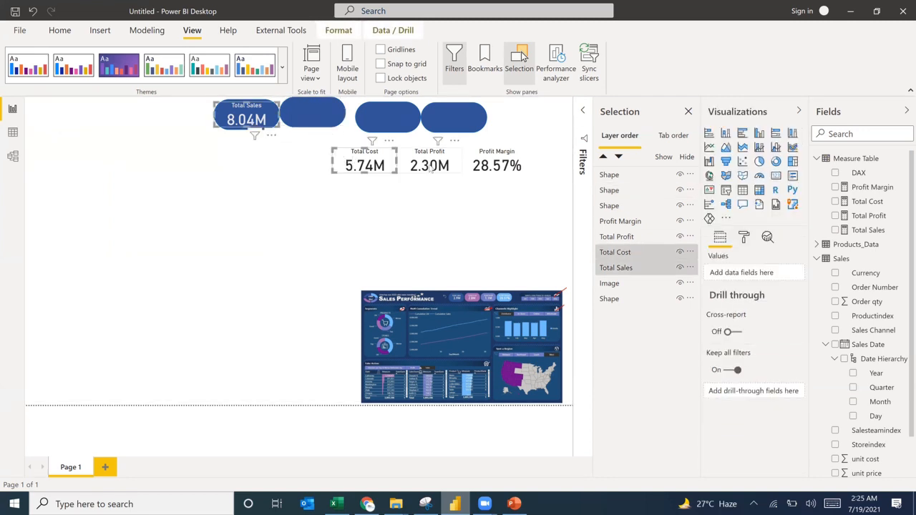
left_click(430, 161, "ctrl")
left_click(489, 161, "ctrl")
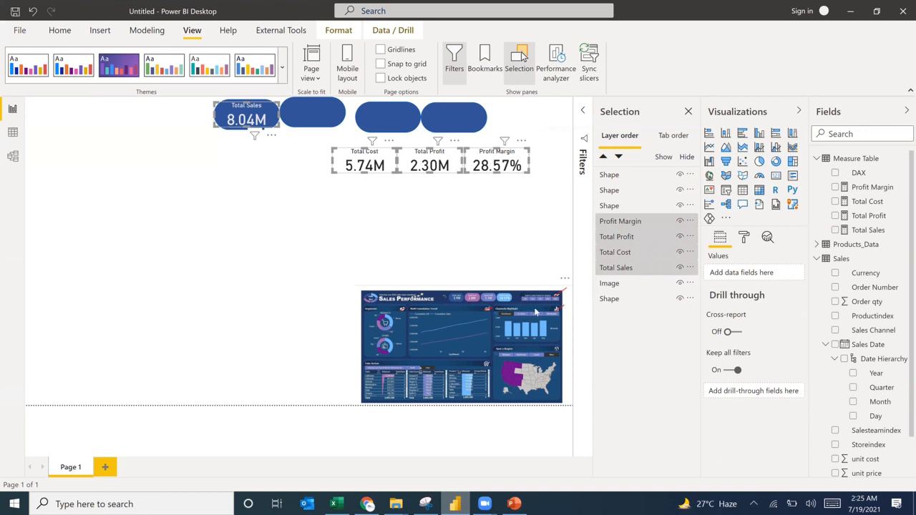
left_click(744, 238)
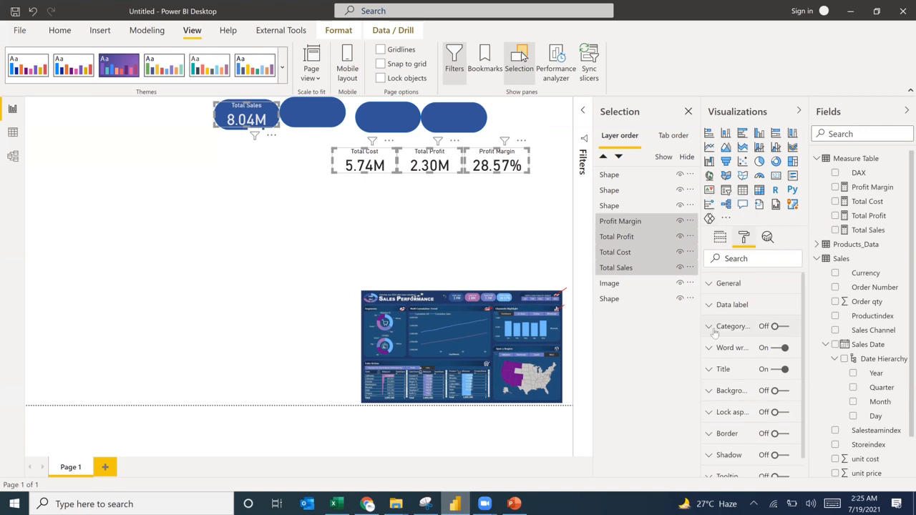
left_click(729, 311)
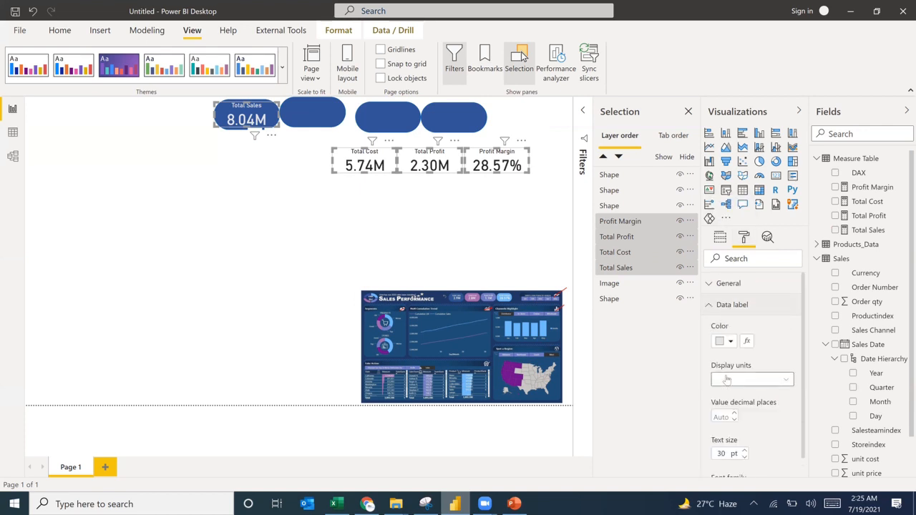
left_click_drag(723, 453, 714, 453)
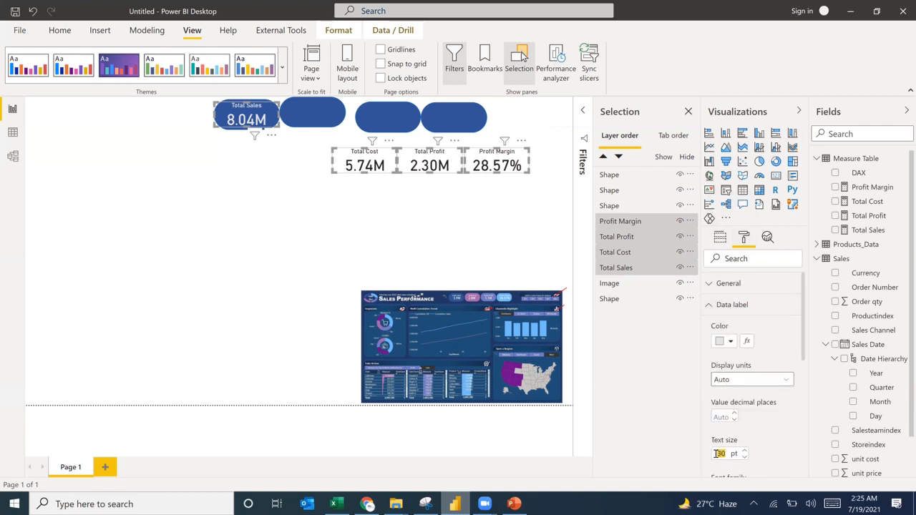
key("Return")
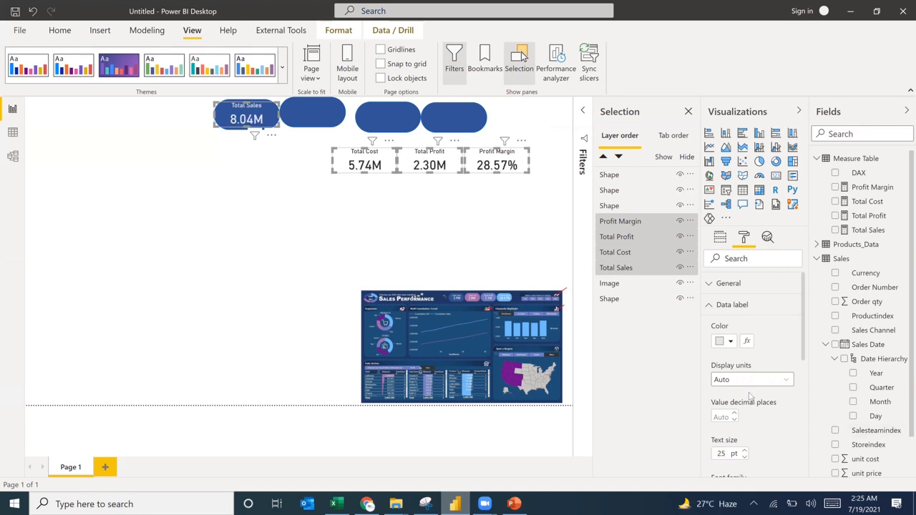
Try a title text size of 10 pt on the four KPI cards and return it to 12 pt
scroll(747, 393, "down", 6)
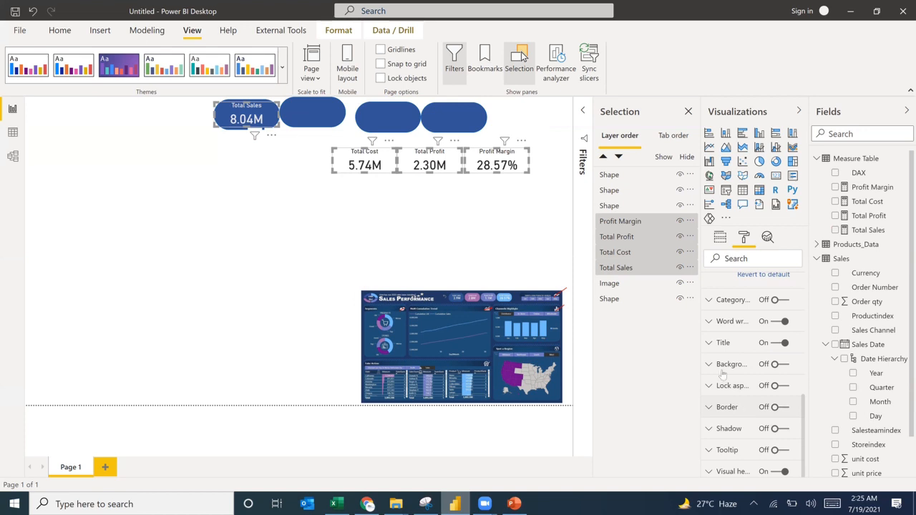
left_click(730, 348)
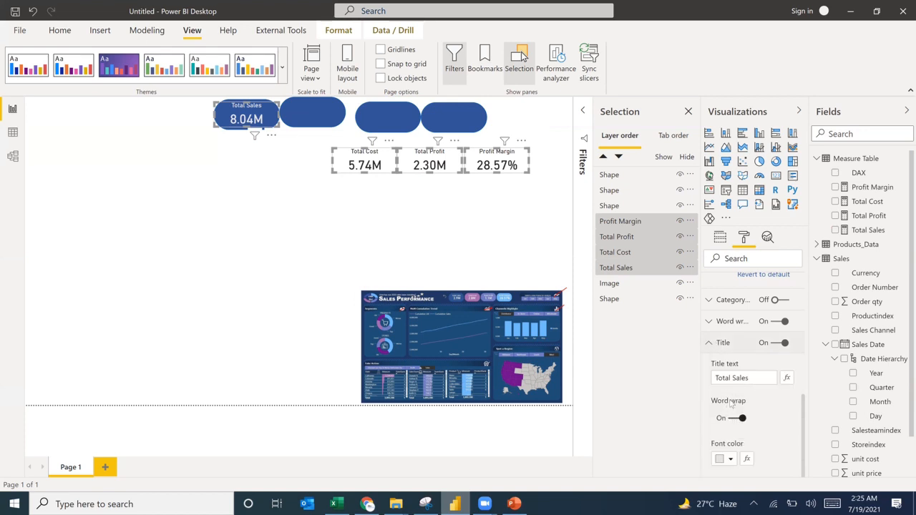
scroll(729, 404, "down", 3)
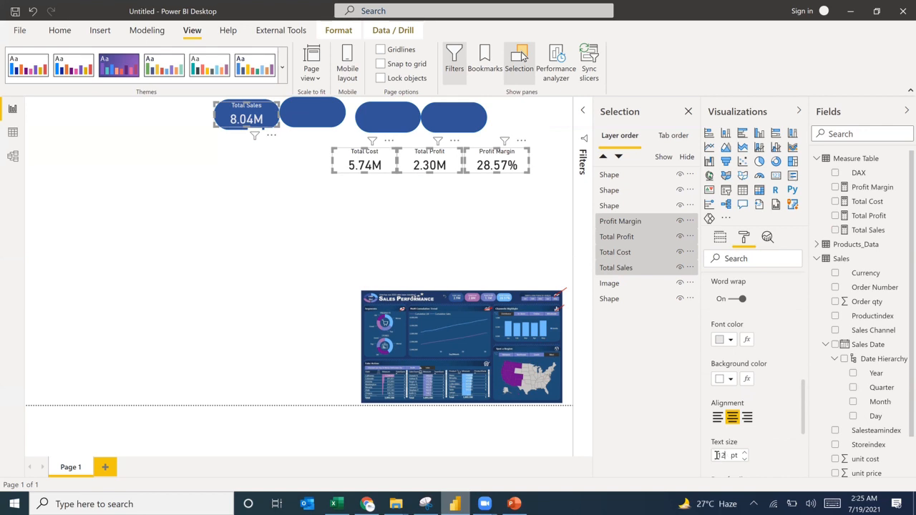
type("0")
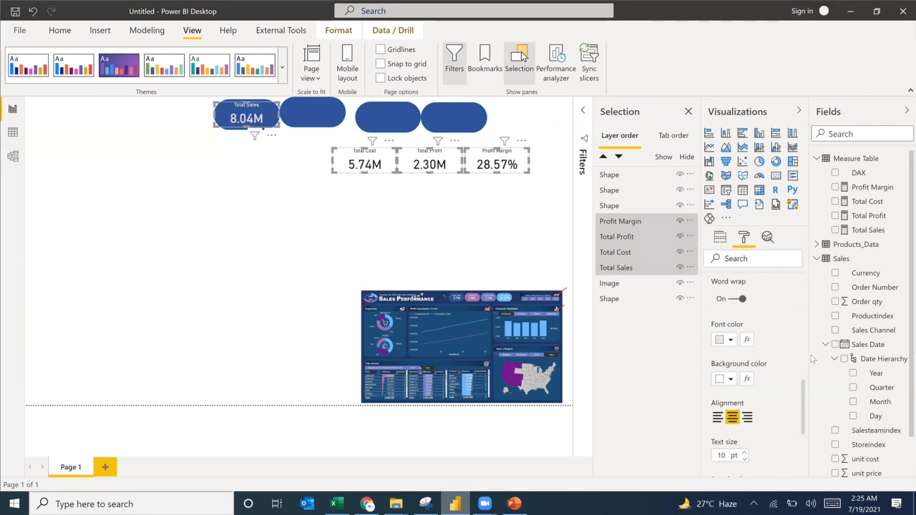
scroll(755, 358, "up", 5)
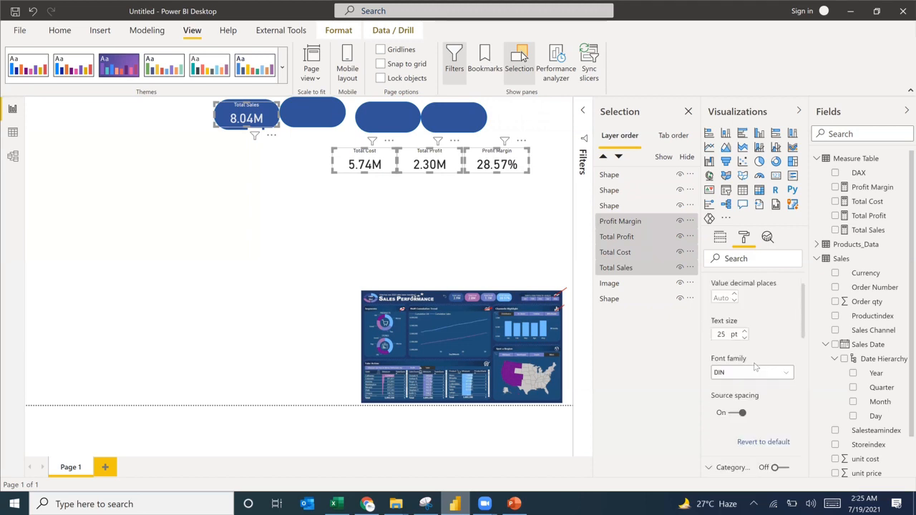
scroll(744, 356, "down", 5)
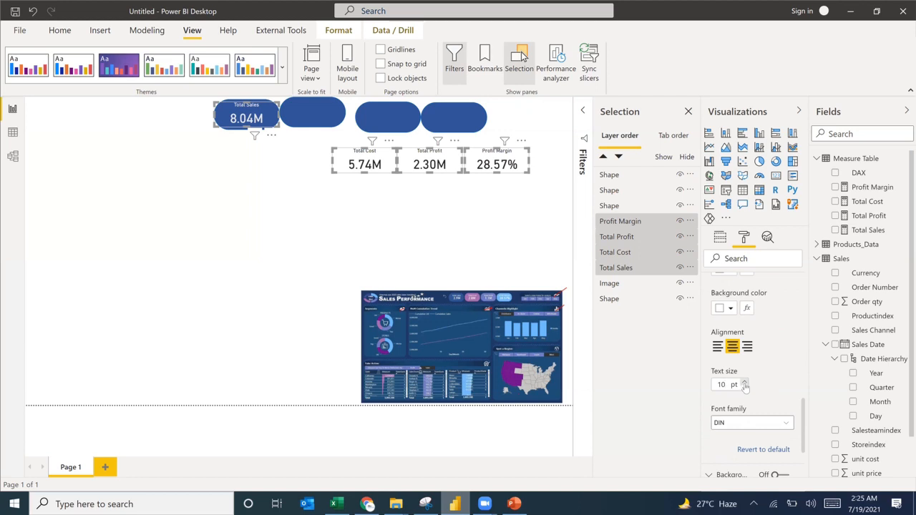
left_click(744, 383)
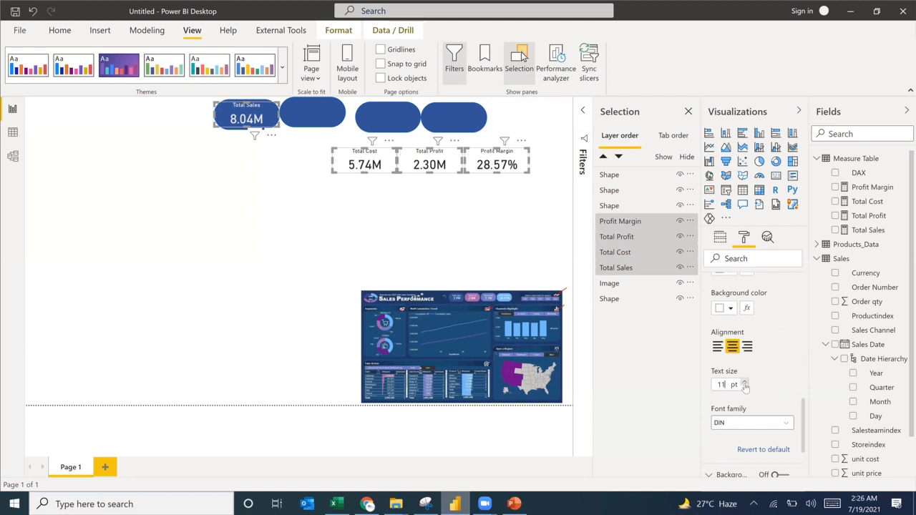
left_click(744, 383)
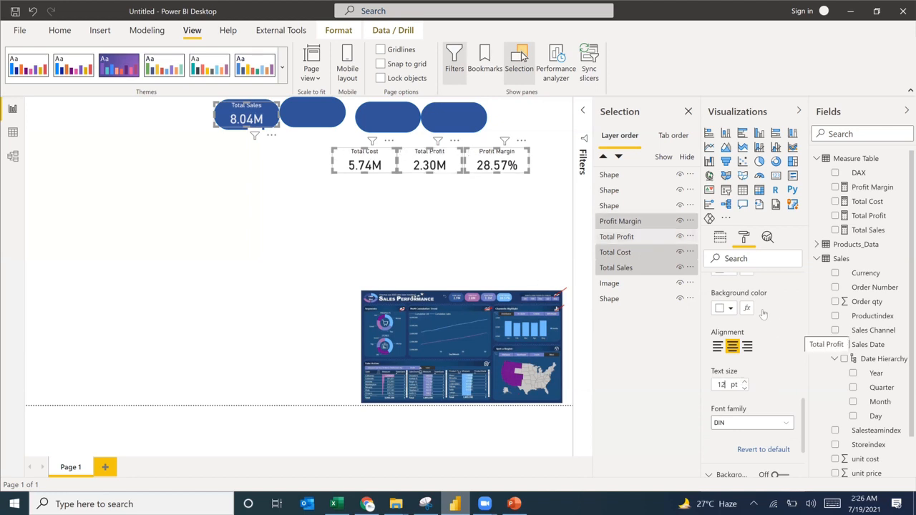
Narrow the four KPI cards by trying widths of 145 and 140 and settling on 135
scroll(742, 308, "up", 10)
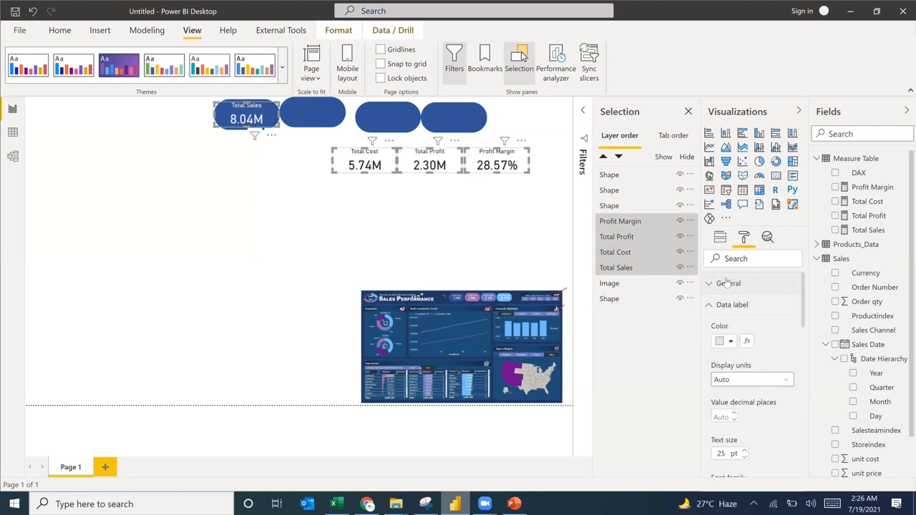
left_click(739, 292)
left_click(730, 392)
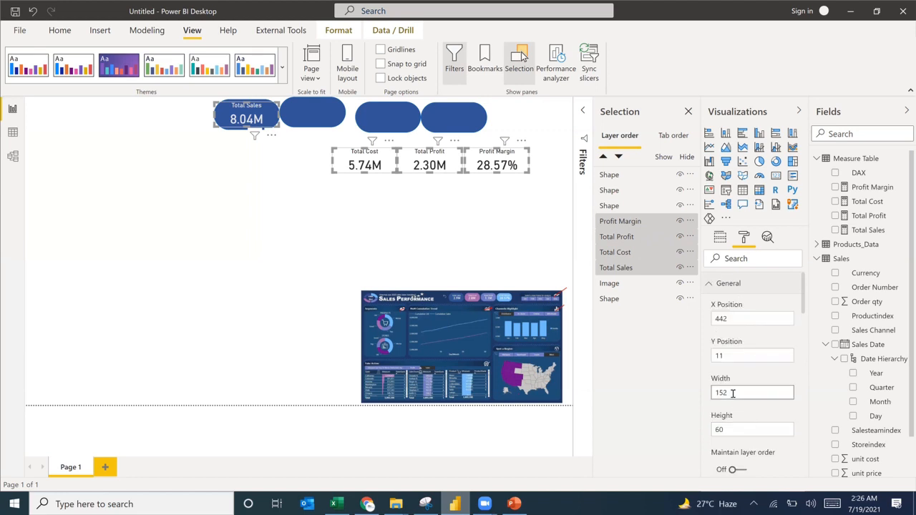
type("145")
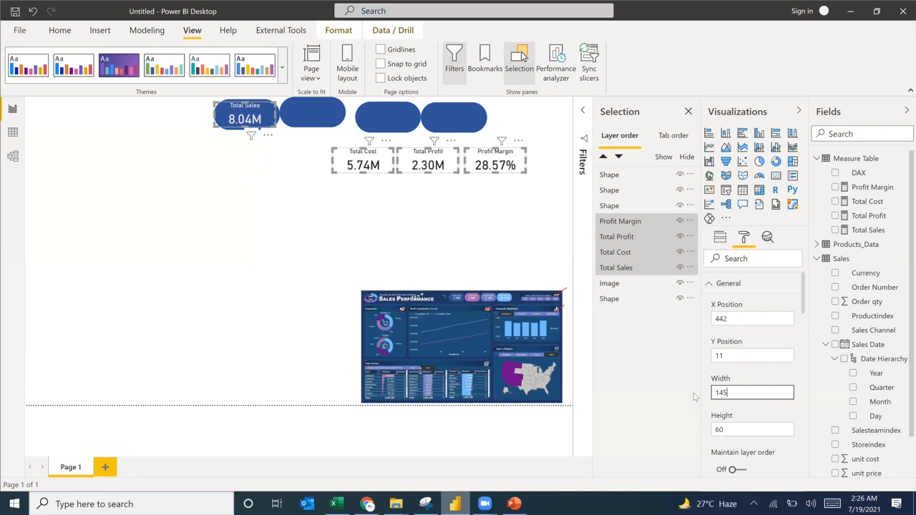
key("BackSpace")
type("0")
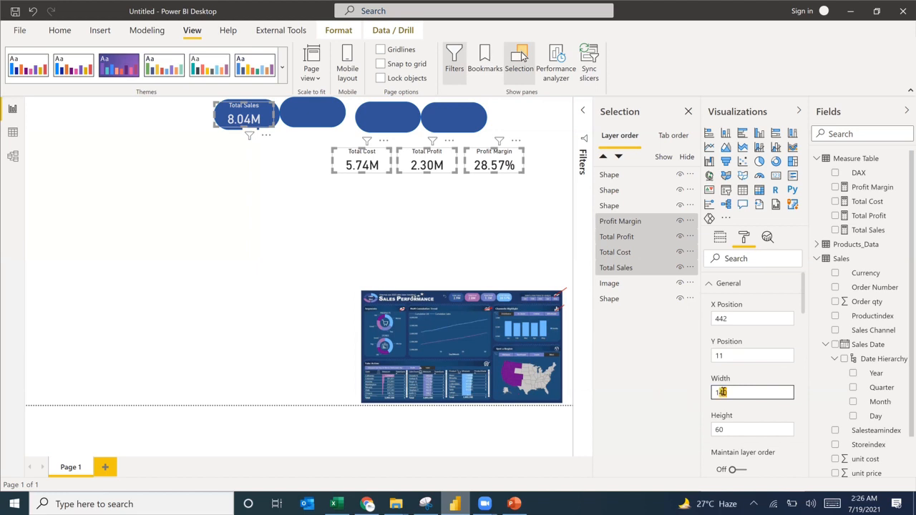
type("35")
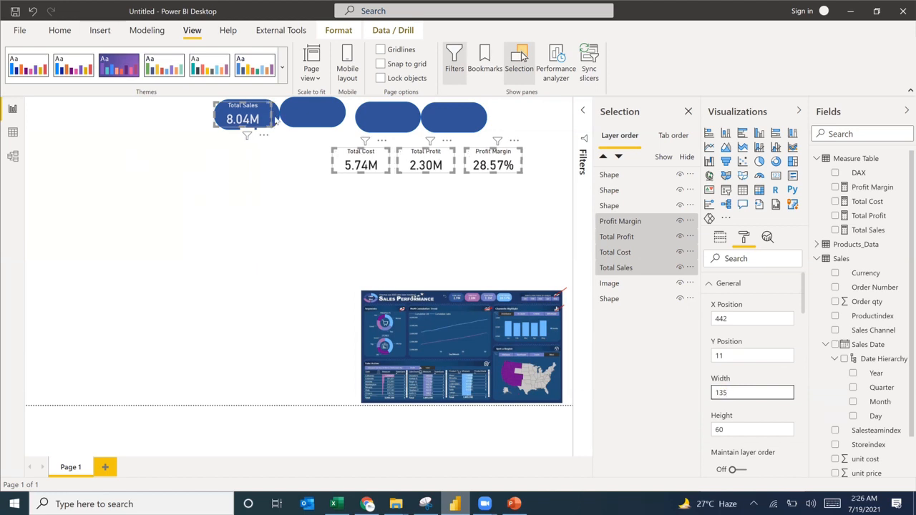
Select all four blue pill shapes together, including the one behind the Total Sales card
left_click(277, 122)
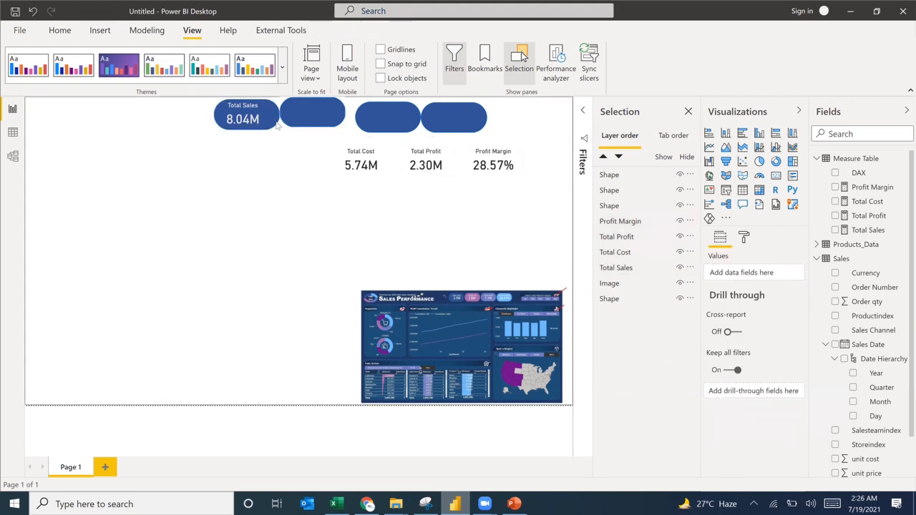
left_click(279, 129)
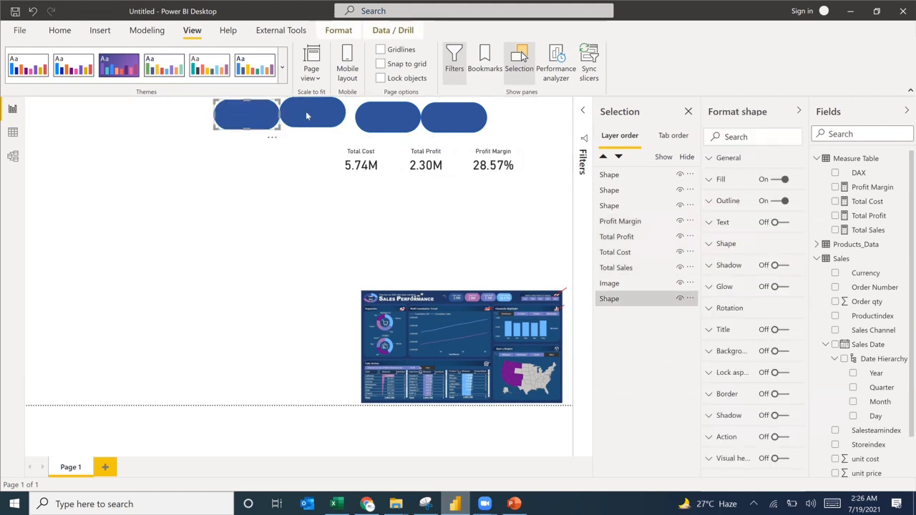
left_click(451, 124, "ctrl")
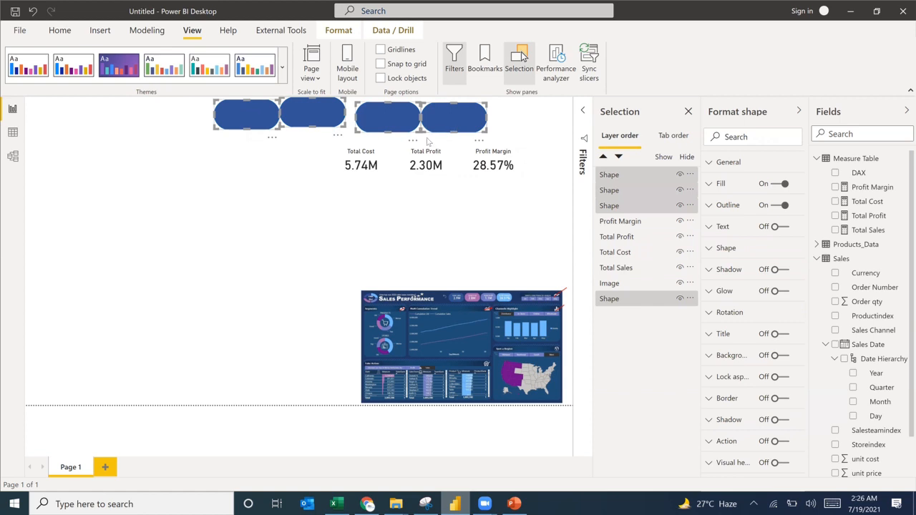
Set the width of the four selected pill shapes to 140
left_click(728, 161)
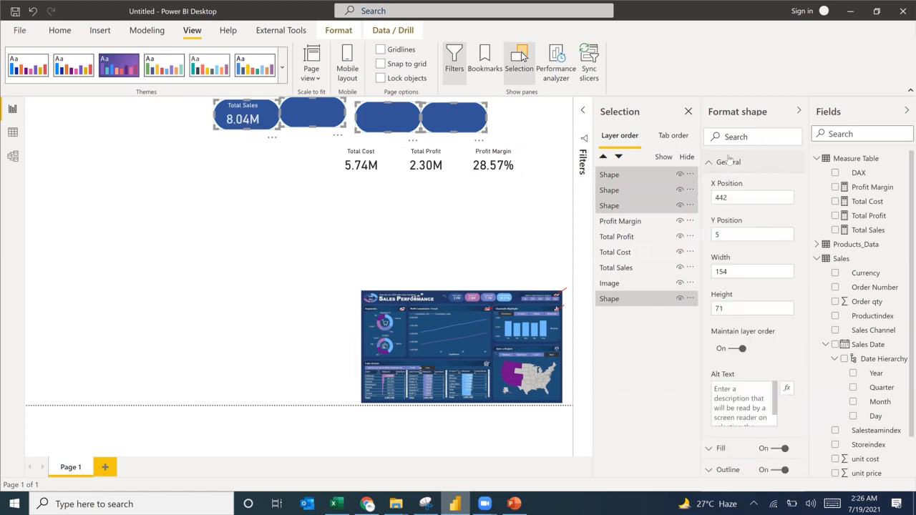
left_click_drag(731, 271, 695, 275)
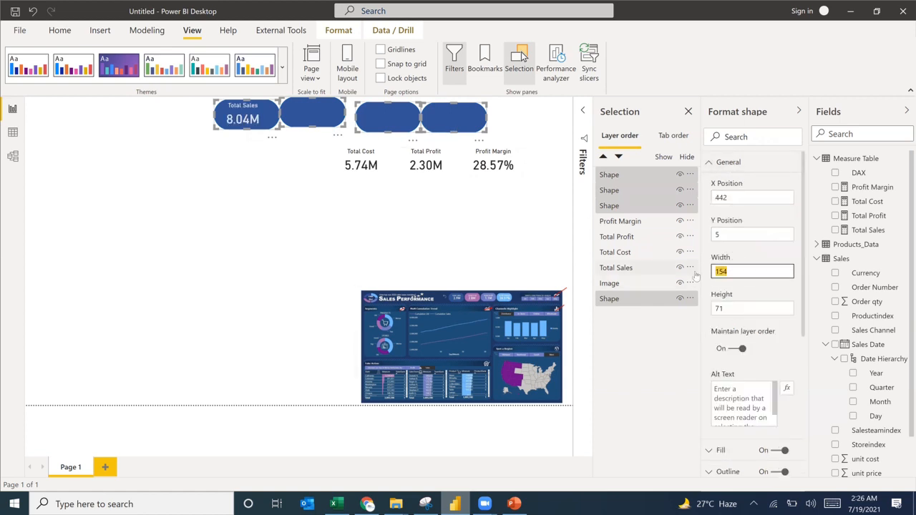
type("14")
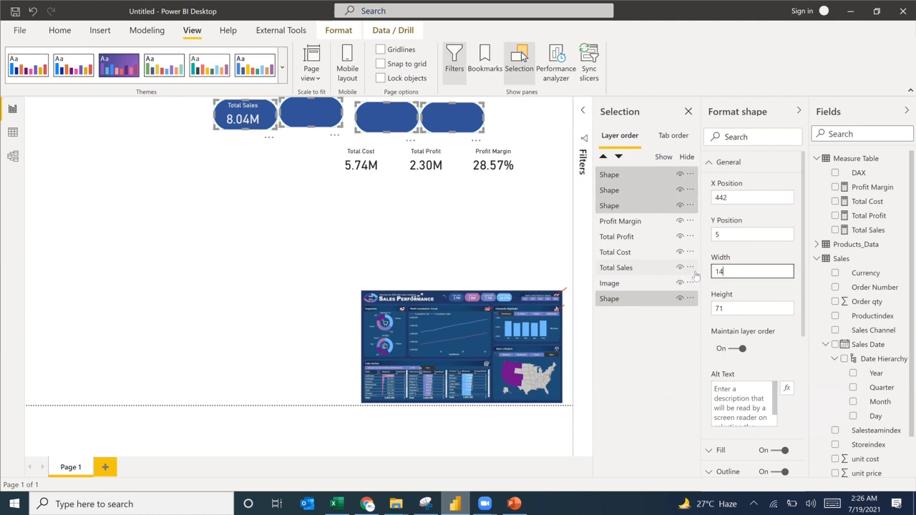
type("5")
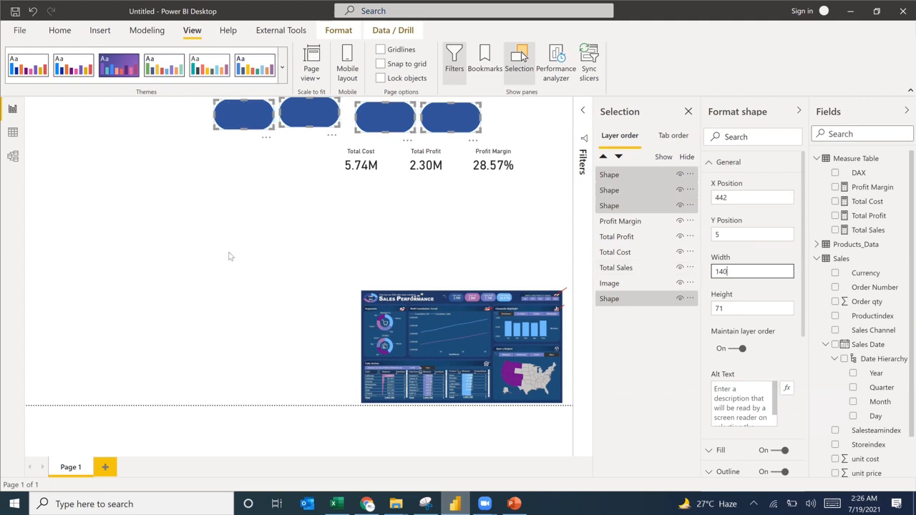
left_click(269, 140)
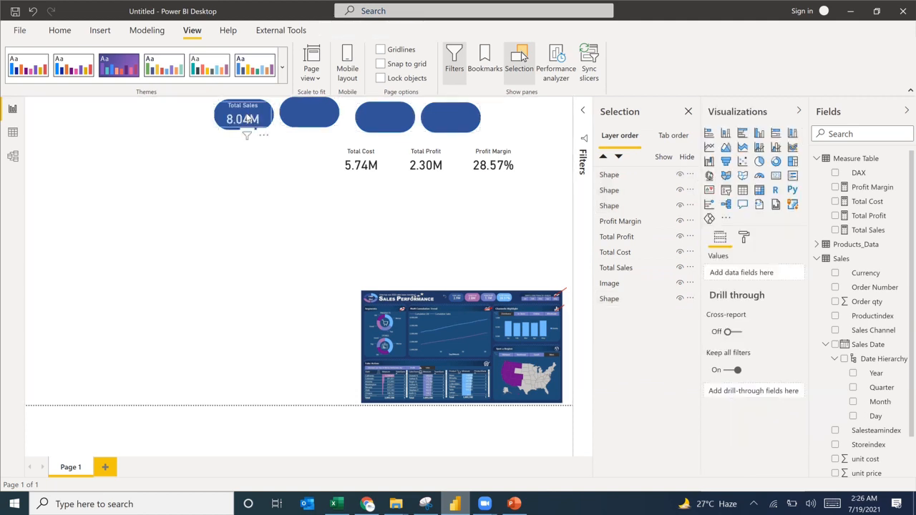
Center the Total Sales card on the first pill and place the three empty pills side by side next to it
left_click(249, 119)
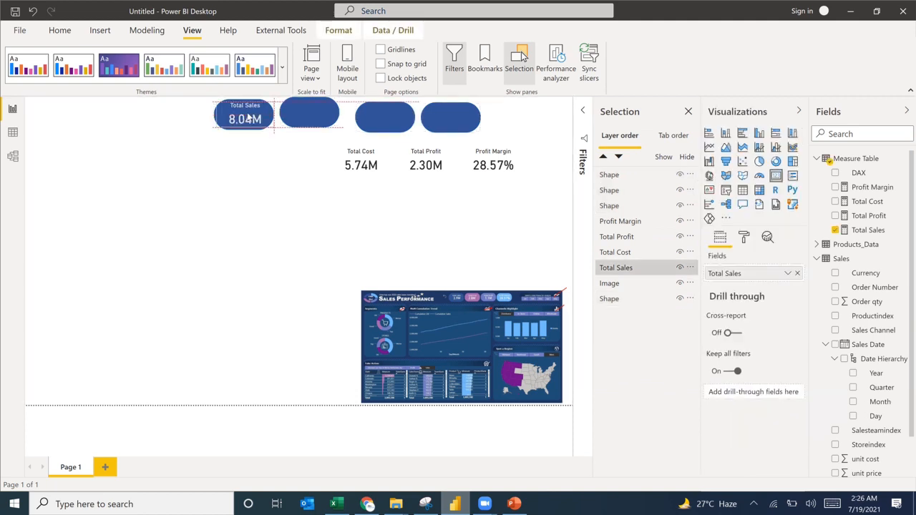
left_click(298, 119)
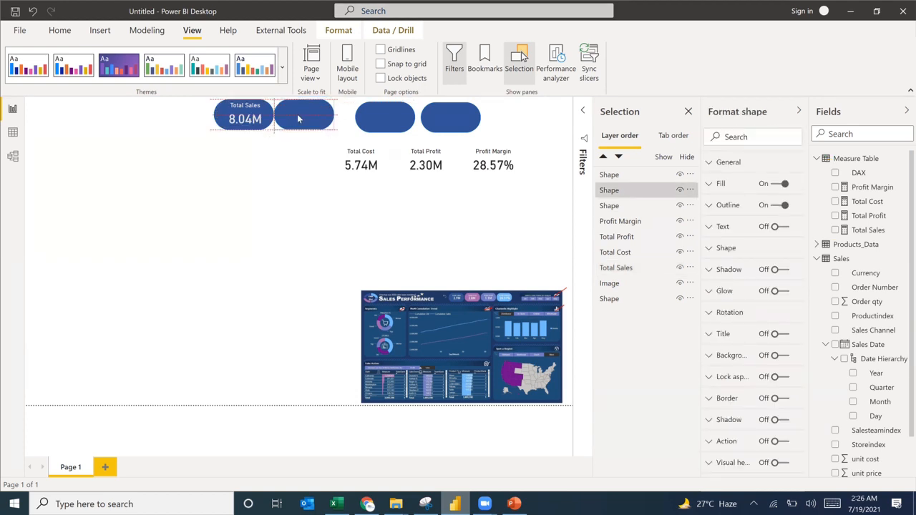
left_click_drag(299, 119, 303, 119)
left_click_drag(369, 114, 354, 111)
left_click_drag(438, 119, 424, 116)
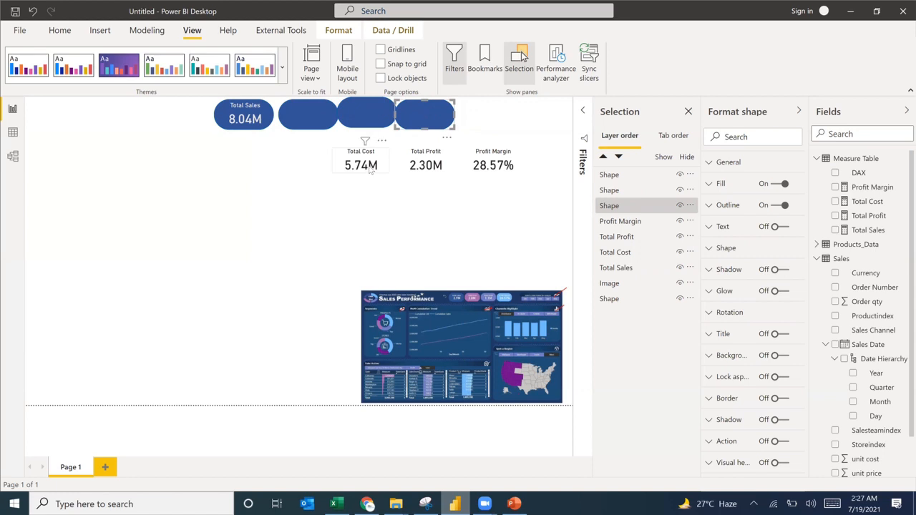
Set the data label color of the Total Cost, Total Profit and Profit Margin cards to light grey
left_click(426, 161, "ctrl")
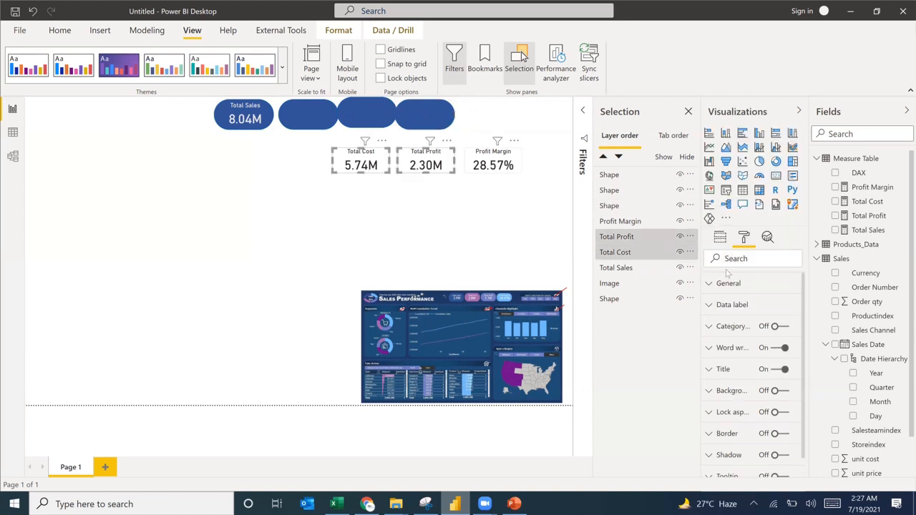
left_click(492, 161, "ctrl")
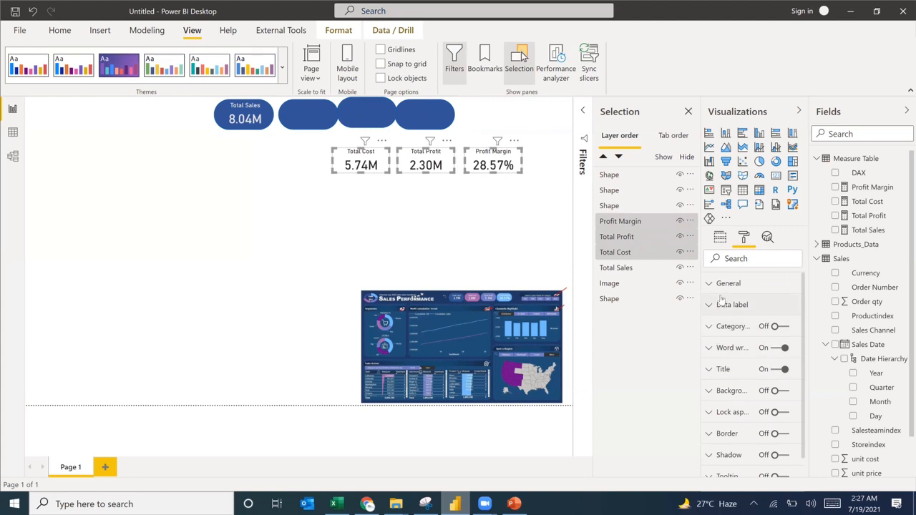
left_click(723, 303)
left_click(730, 342)
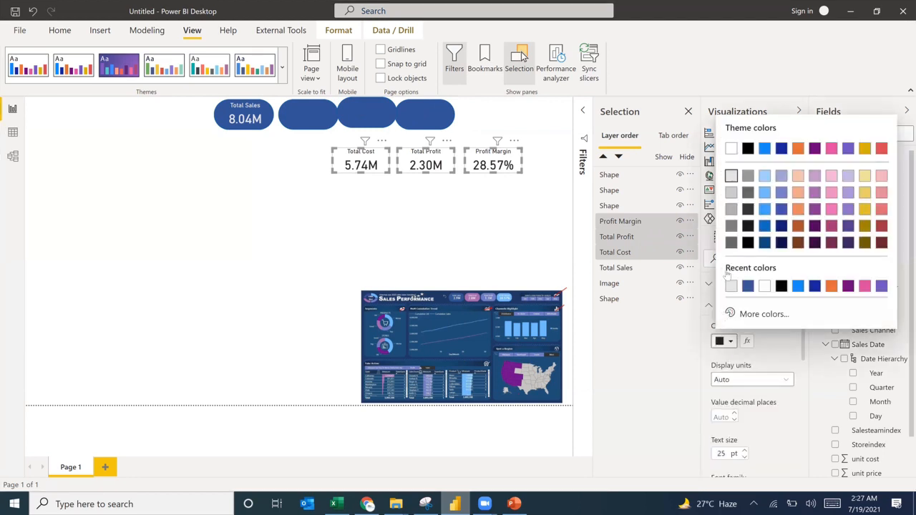
left_click(731, 176)
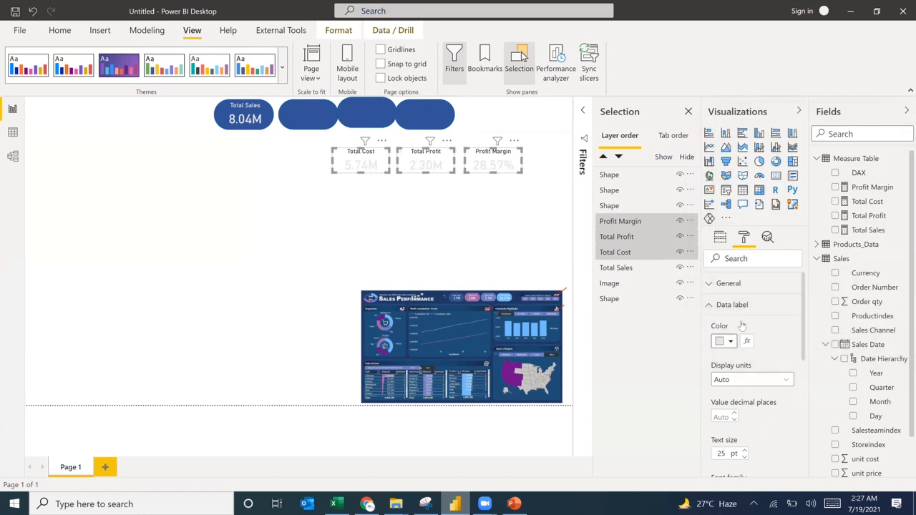
Set the title font color of the Total Cost, Total Profit and Profit Margin cards to the same light grey
scroll(741, 329, "down", 10)
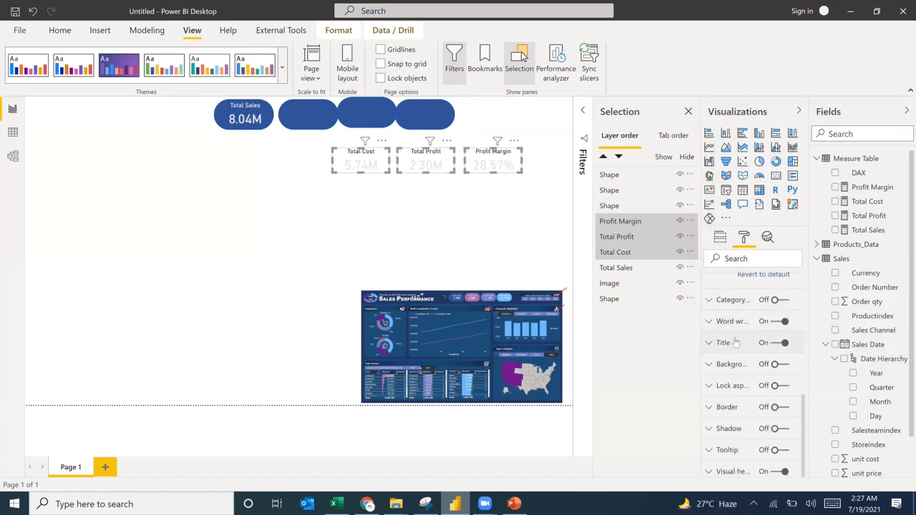
left_click(734, 343)
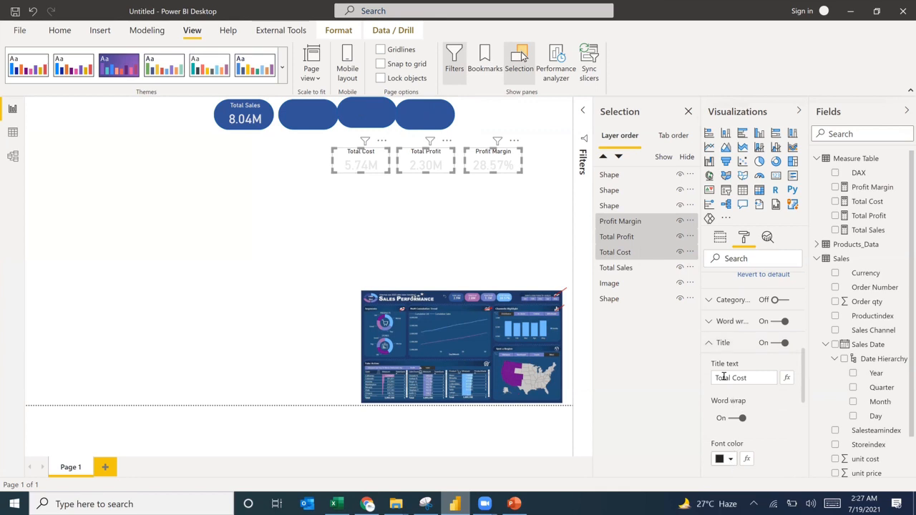
left_click(730, 459)
left_click(730, 294)
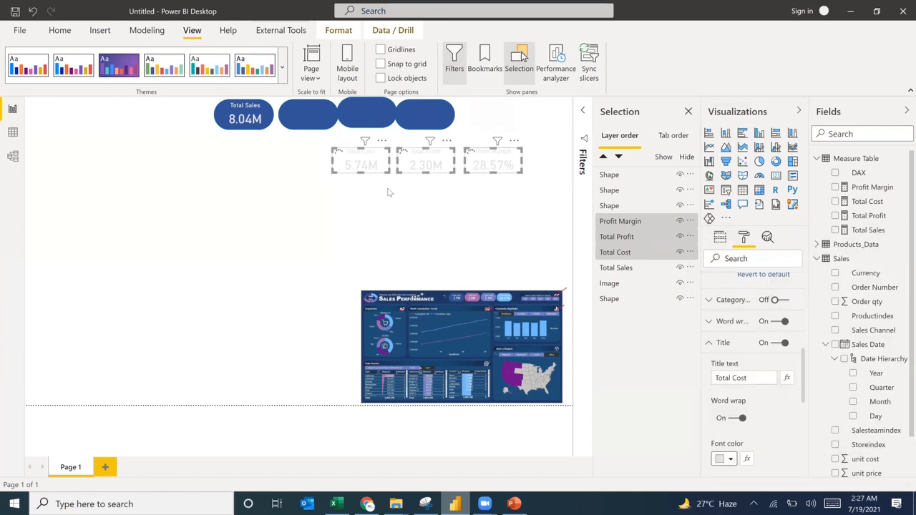
left_click(347, 193)
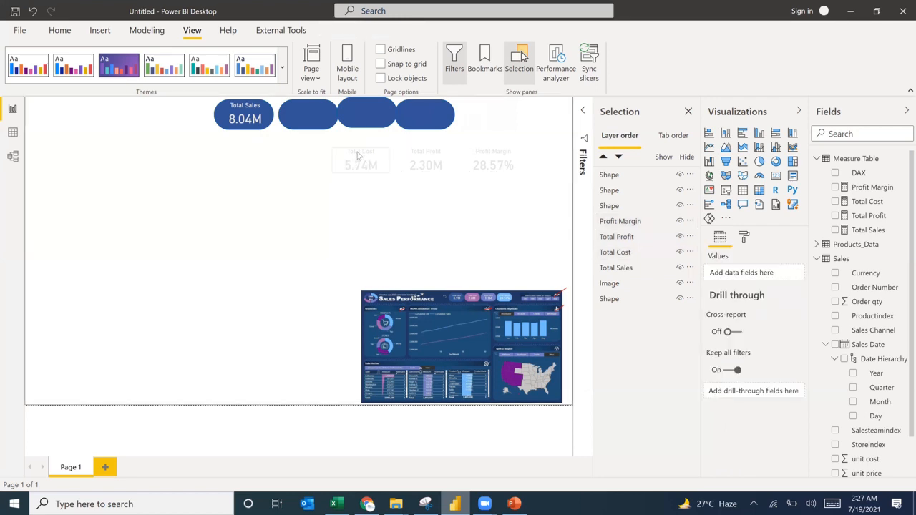
left_click(360, 157)
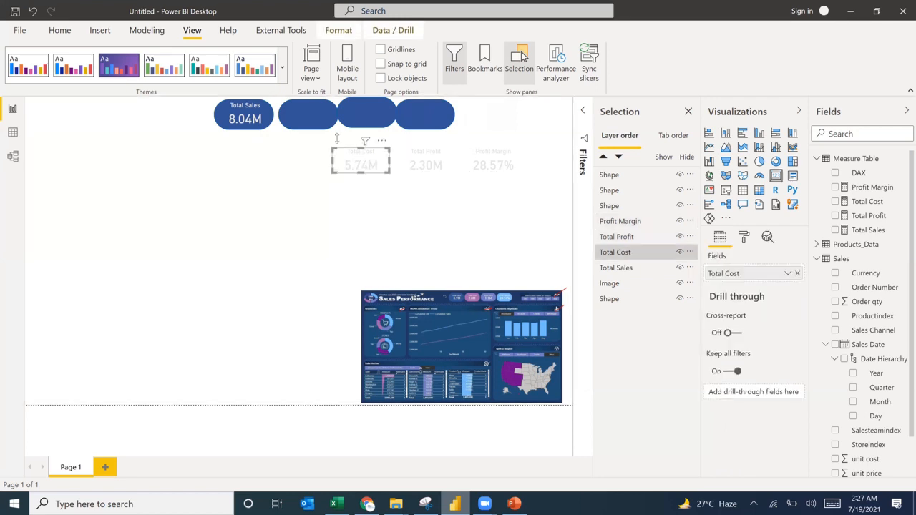
left_click_drag(336, 139, 308, 113)
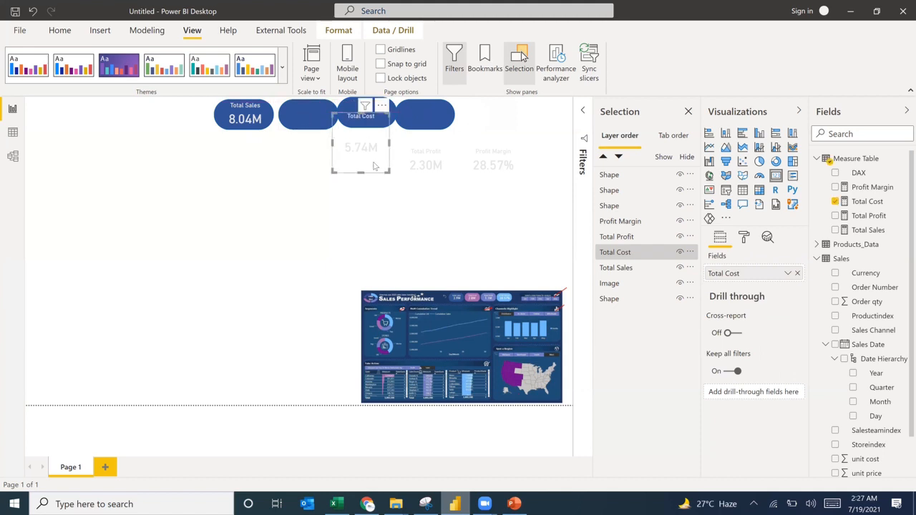
key("ctrl+z")
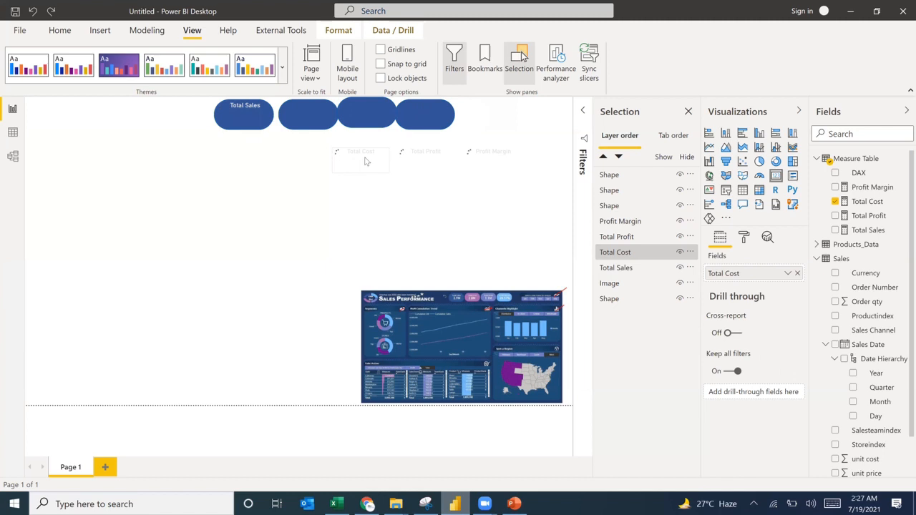
Move the Total Cost card onto the second pill, Total Profit onto the third, and Profit Margin below the pill row
left_click_drag(295, 122, 312, 116)
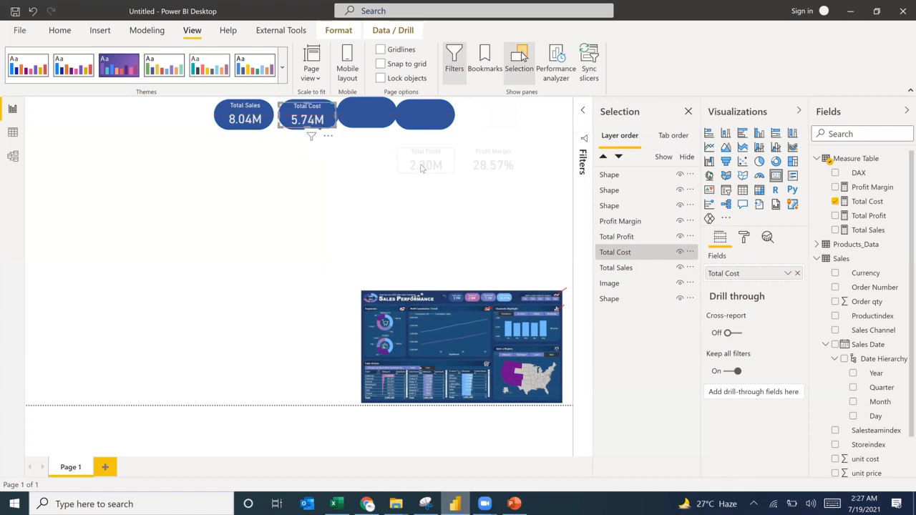
left_click_drag(422, 165, 362, 120)
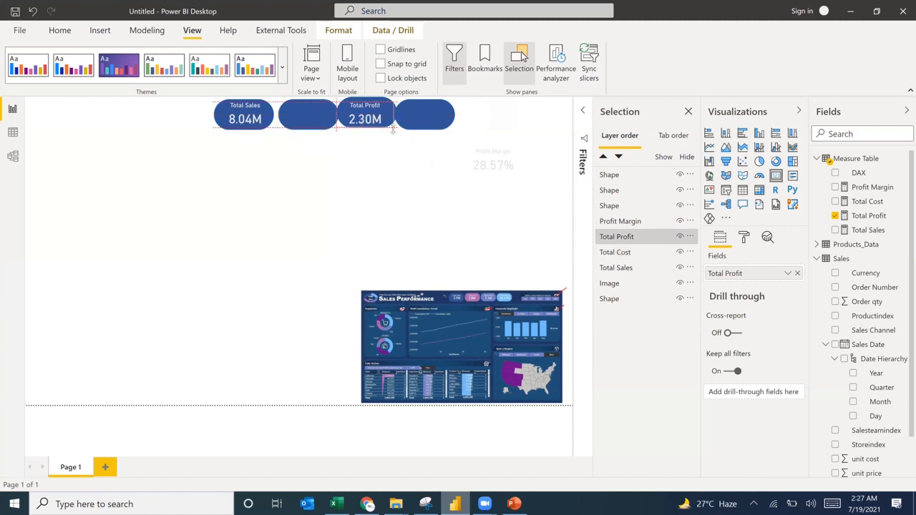
left_click_drag(492, 166, 417, 209)
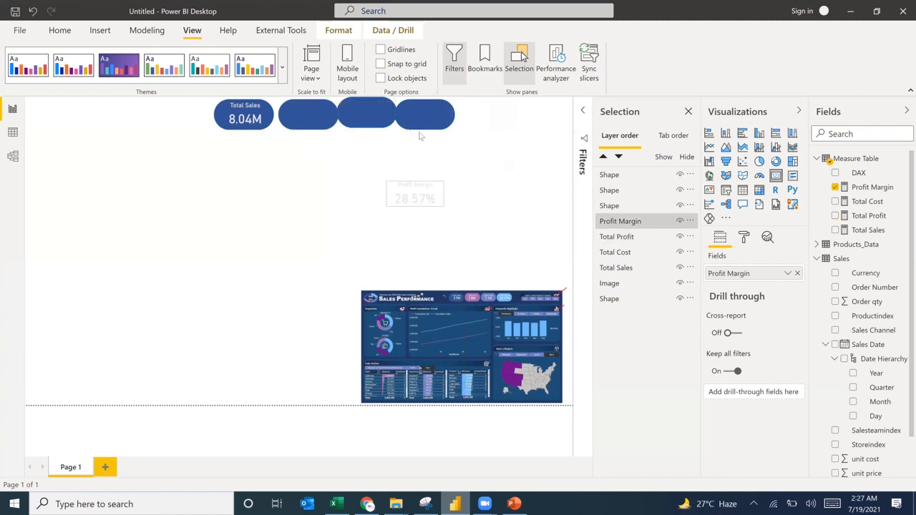
Shift the fourth pill slightly outward, bring all four pills to one height, and distribute them horizontally
left_click_drag(441, 128, 432, 121)
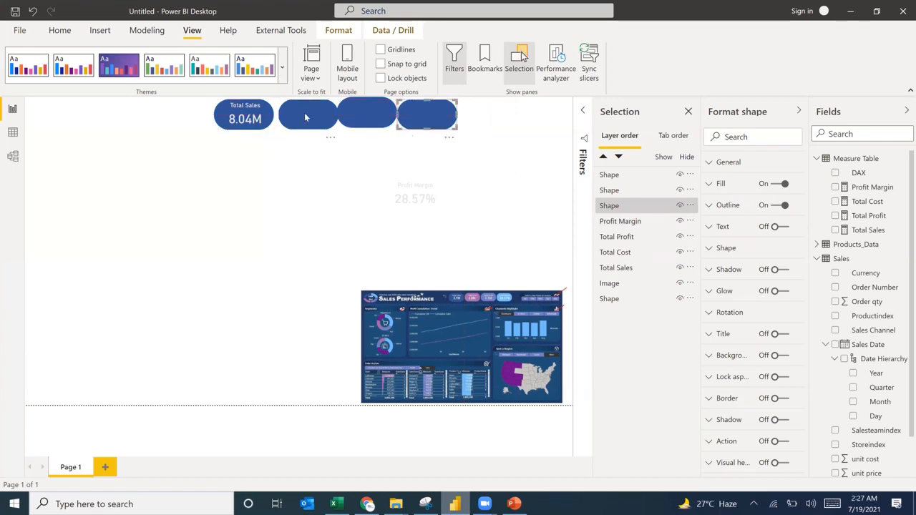
left_click(322, 148)
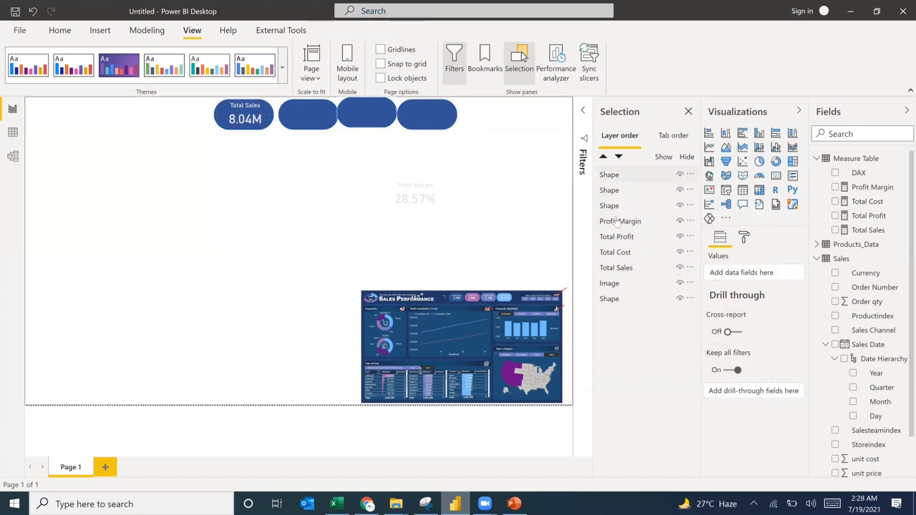
left_click(613, 176)
left_click(614, 191, "ctrl")
left_click(615, 208, "ctrl")
left_click(617, 302, "ctrl")
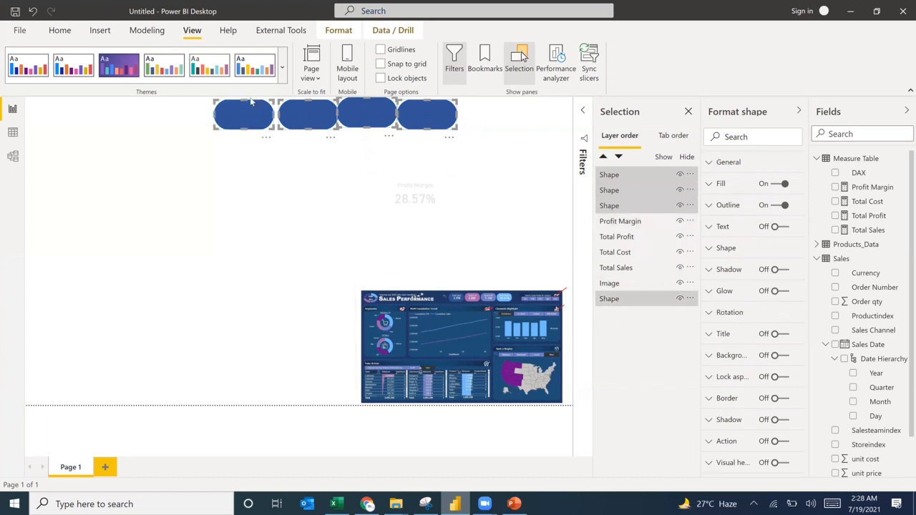
left_click(339, 30)
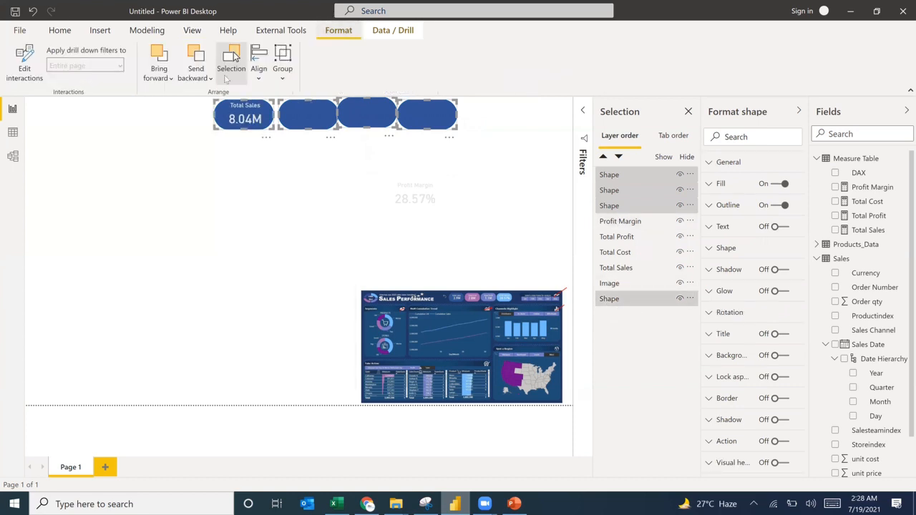
left_click(259, 63)
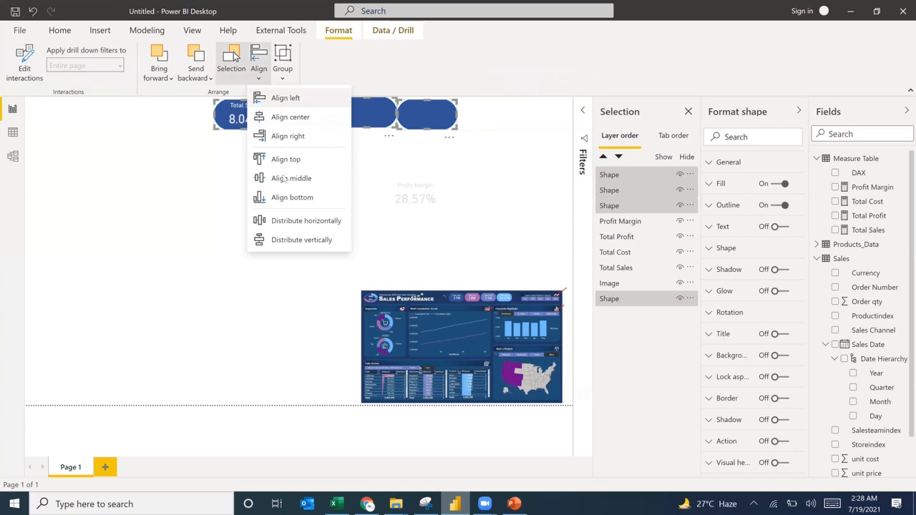
left_click(261, 77)
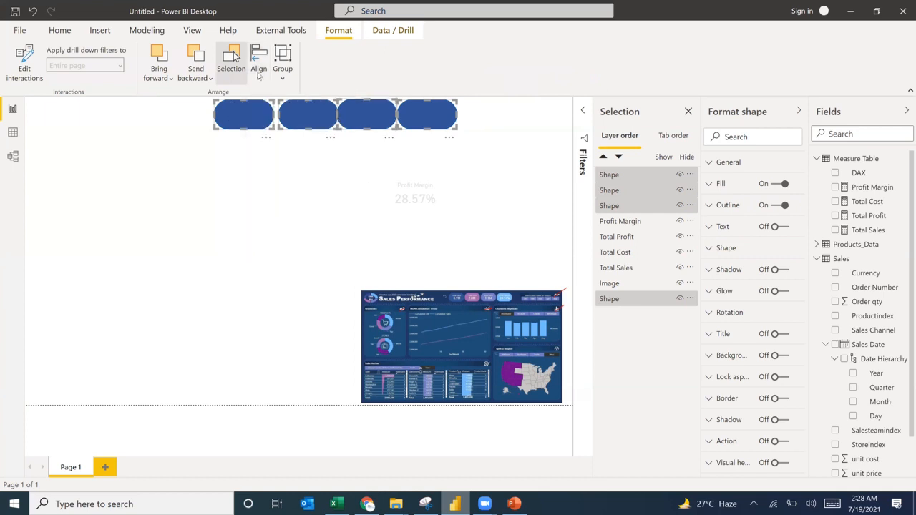
left_click(261, 79)
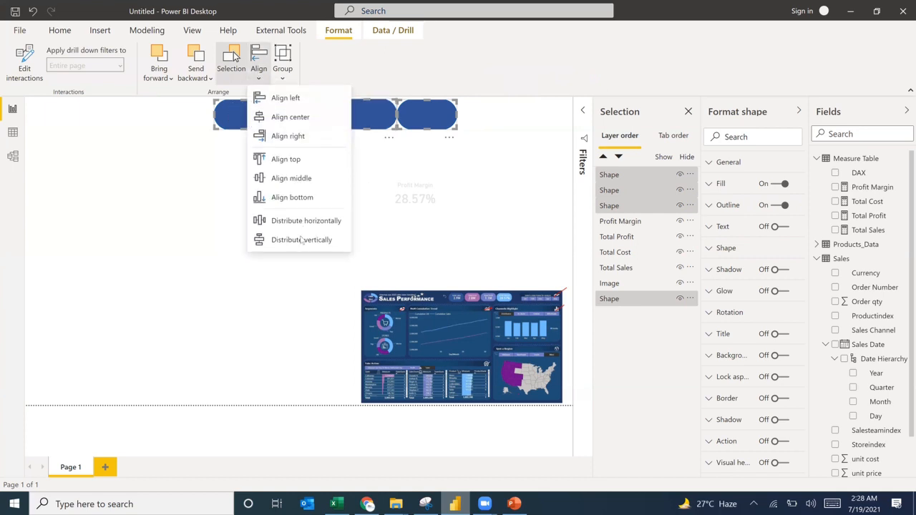
left_click(301, 223)
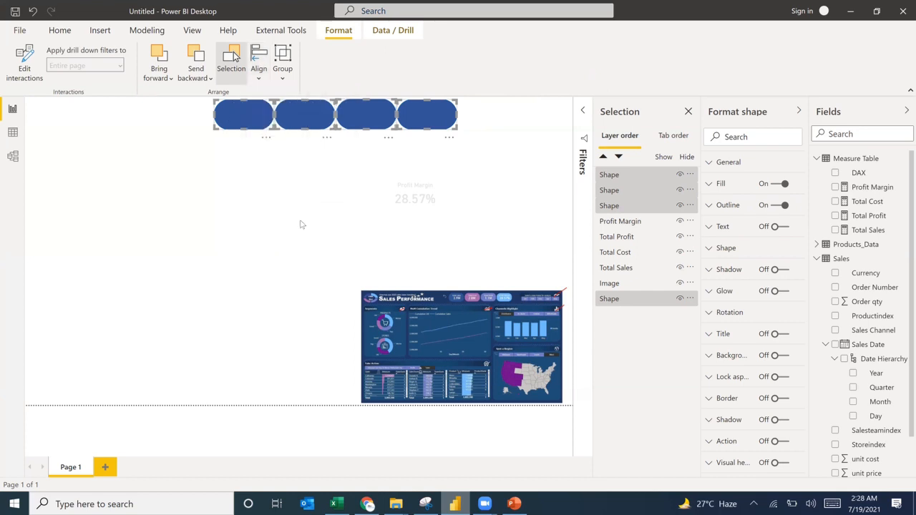
left_click(392, 173)
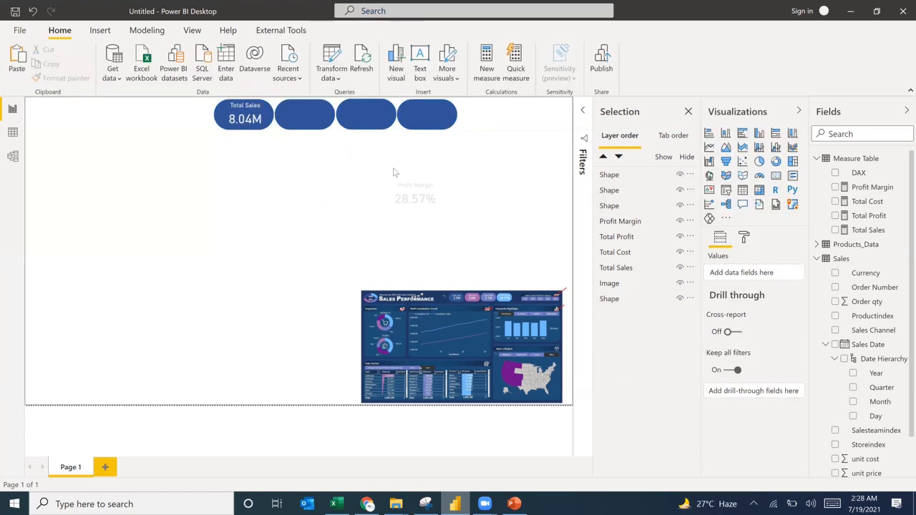
Move the second, third and fourth pill shapes below the KPI cards and the image in the layer order
left_click(617, 207)
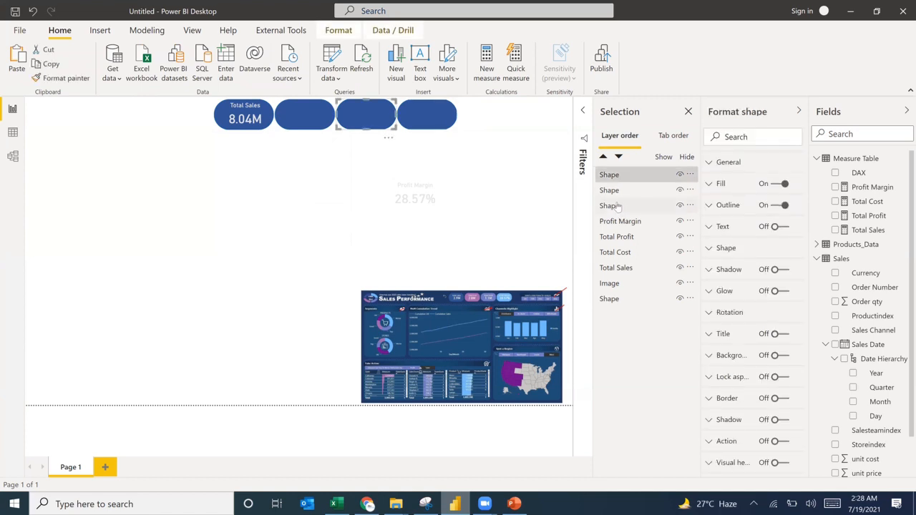
left_click(618, 206, "shift")
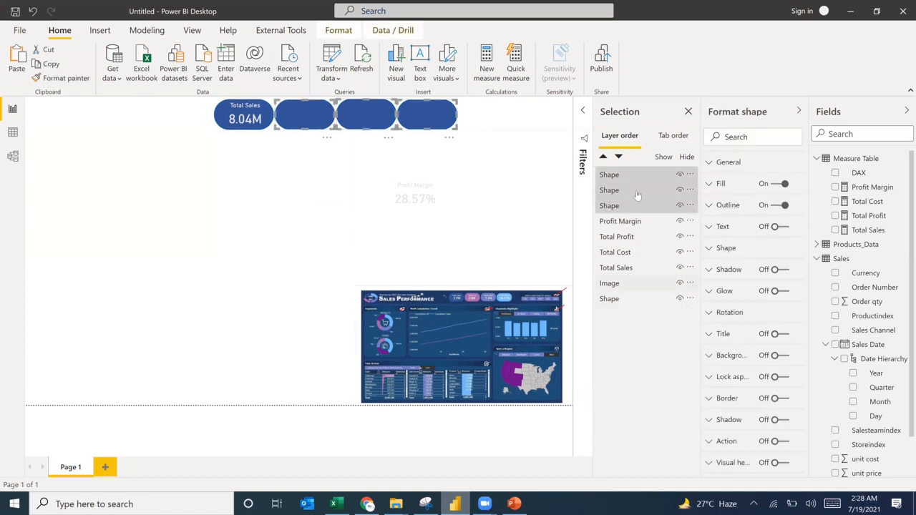
left_click_drag(626, 178, 621, 314)
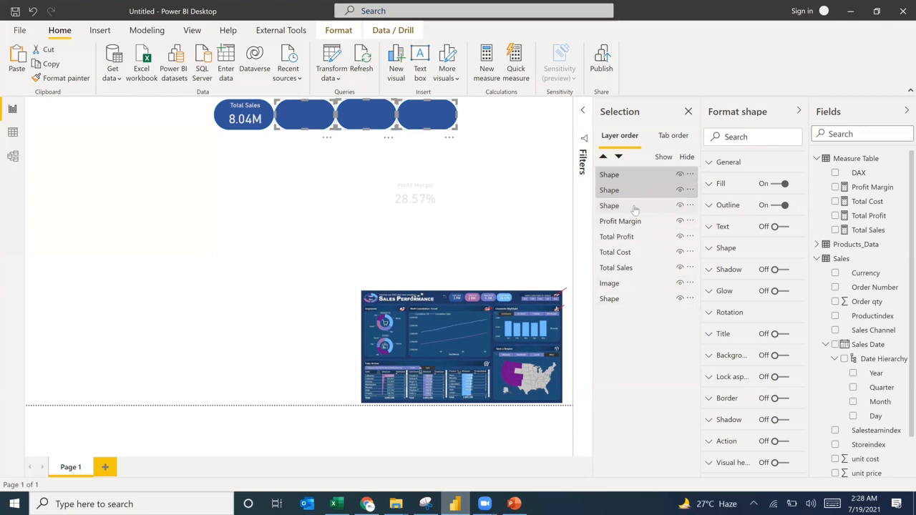
left_click_drag(634, 211, 635, 315)
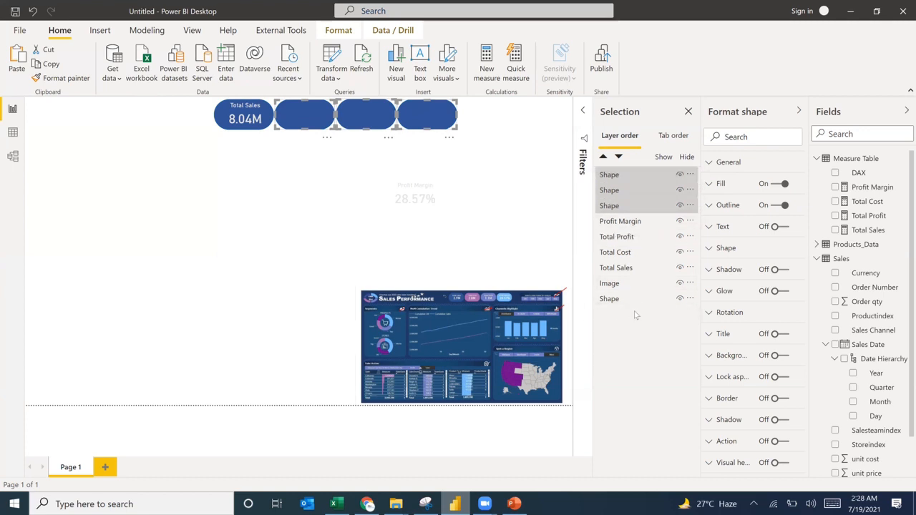
left_click_drag(628, 176, 624, 308)
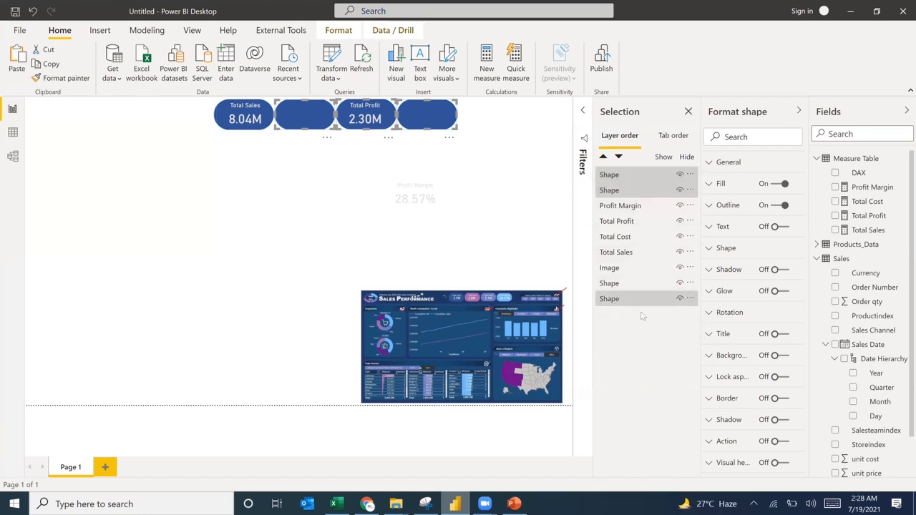
left_click_drag(612, 179, 620, 303)
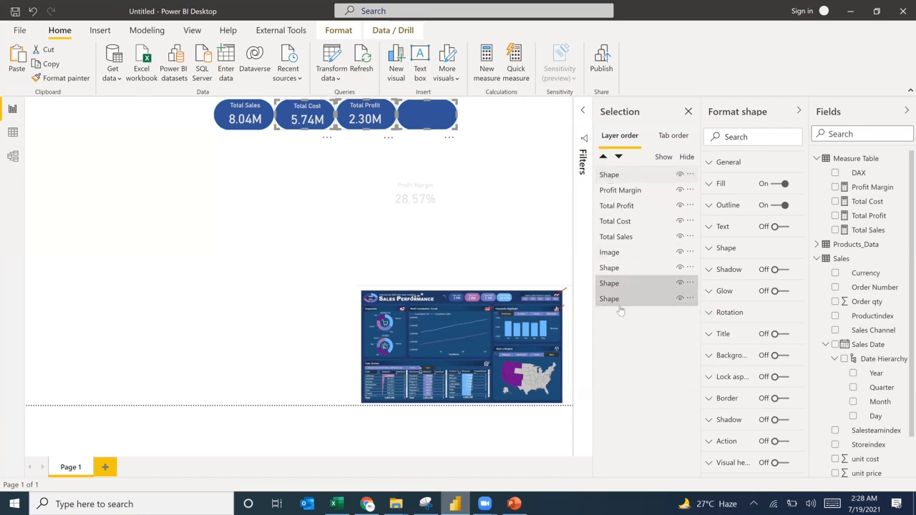
mouse_move(619, 304)
left_mouse_down()
mouse_move(615, 290)
mouse_move(612, 299)
left_mouse_up()
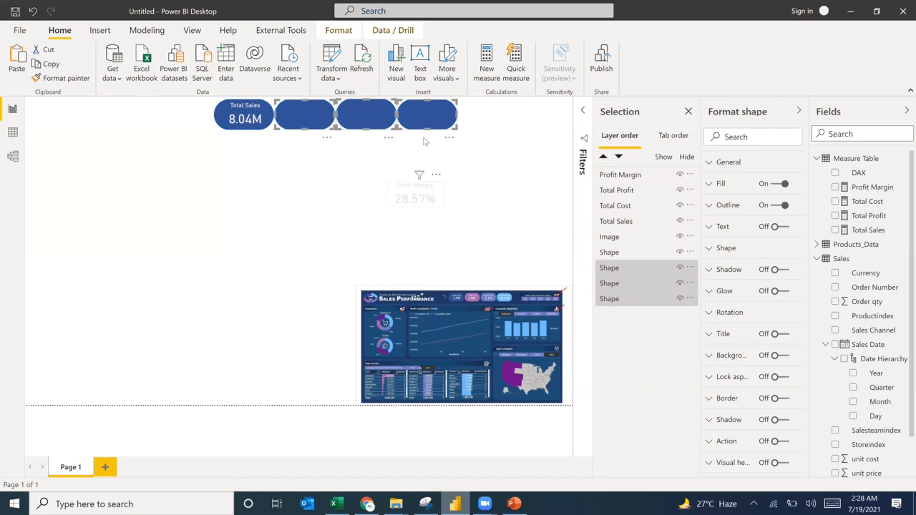
Place the Profit Margin card on the fourth pill and nudge the Total Profit and Total Cost cards up slightly
left_click_drag(406, 195, 425, 143)
left_click_drag(419, 109, 418, 103)
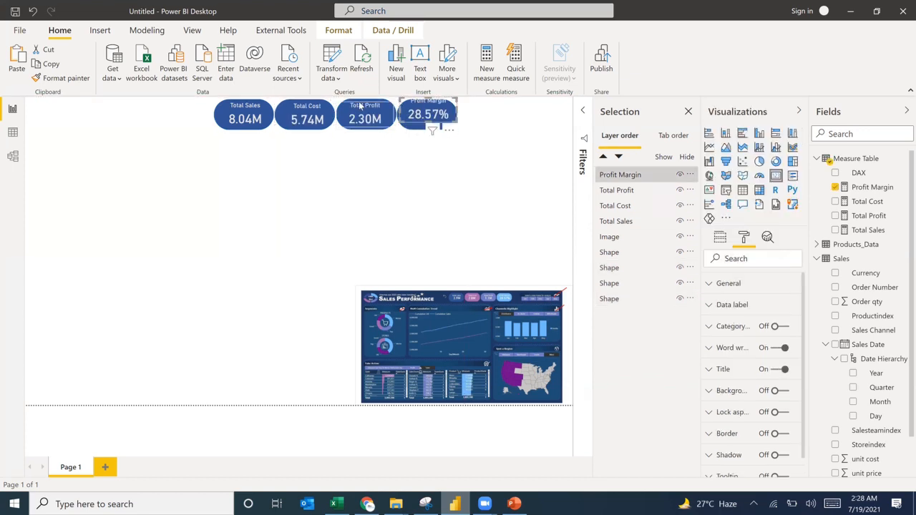
left_click(361, 106)
left_click(306, 104)
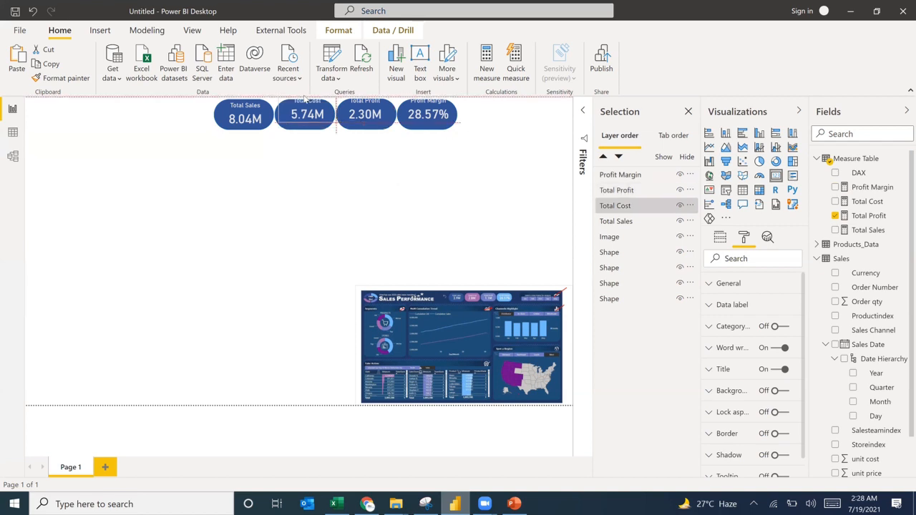
Align the bottoms of the Total Sales, Total Cost, Total Profit and Profit Margin cards and distribute them horizontally
left_click(244, 114, "ctrl")
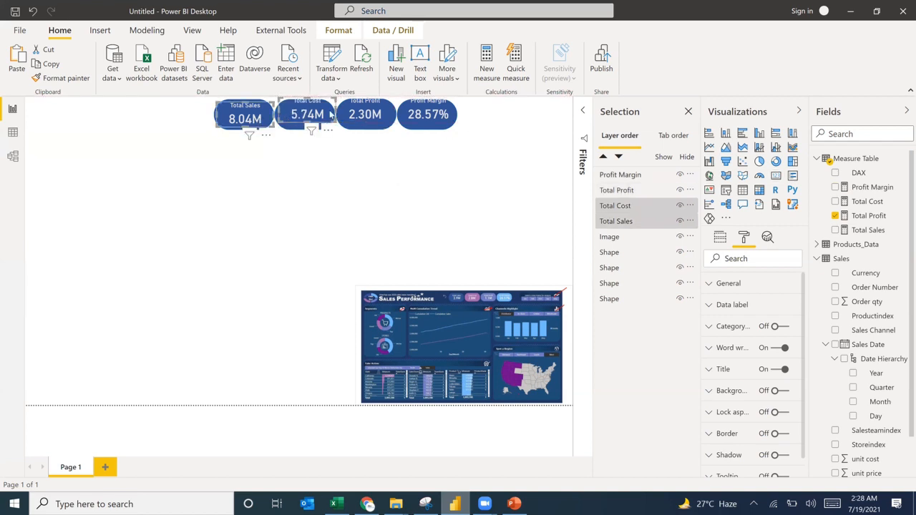
left_click(361, 115, "ctrl")
left_click(420, 116, "ctrl")
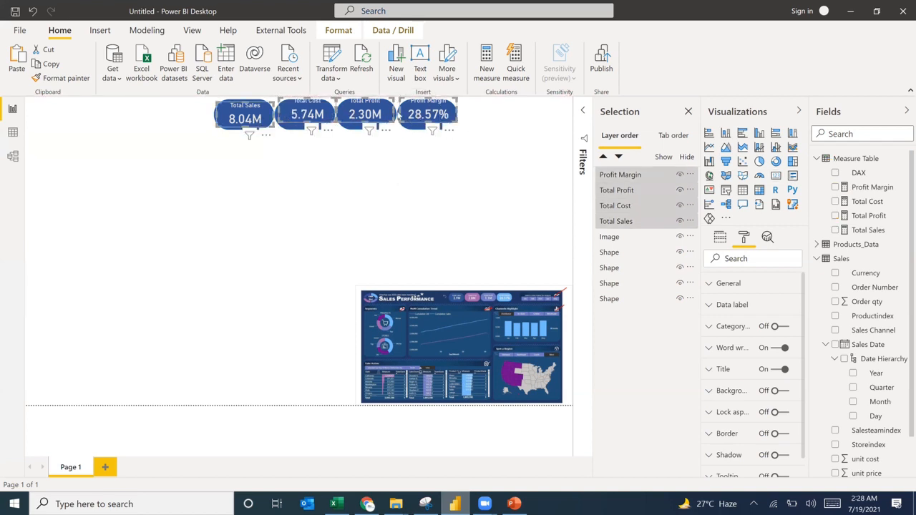
left_click(353, 31)
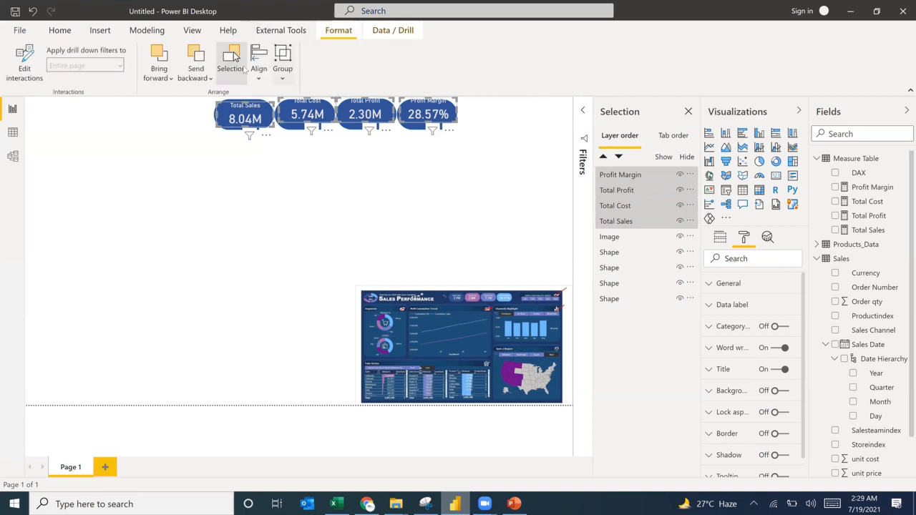
left_click(259, 72)
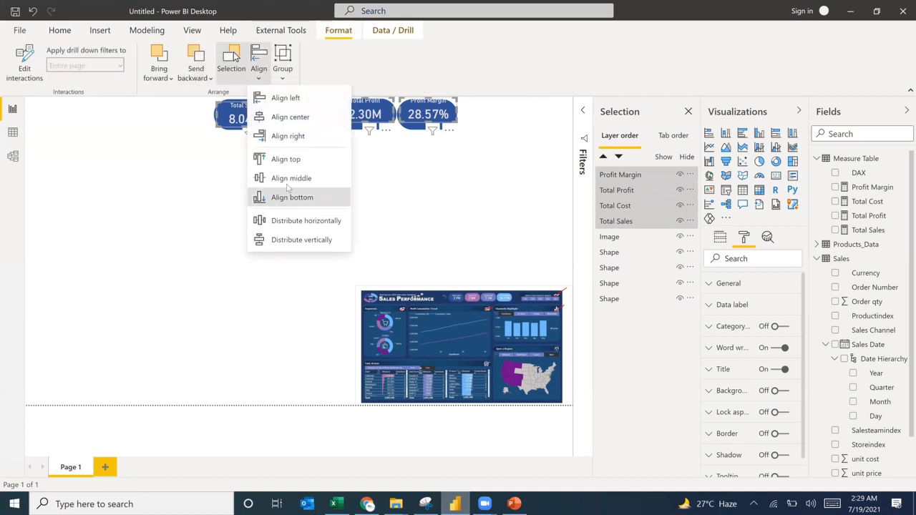
left_click(292, 191)
left_click(260, 78)
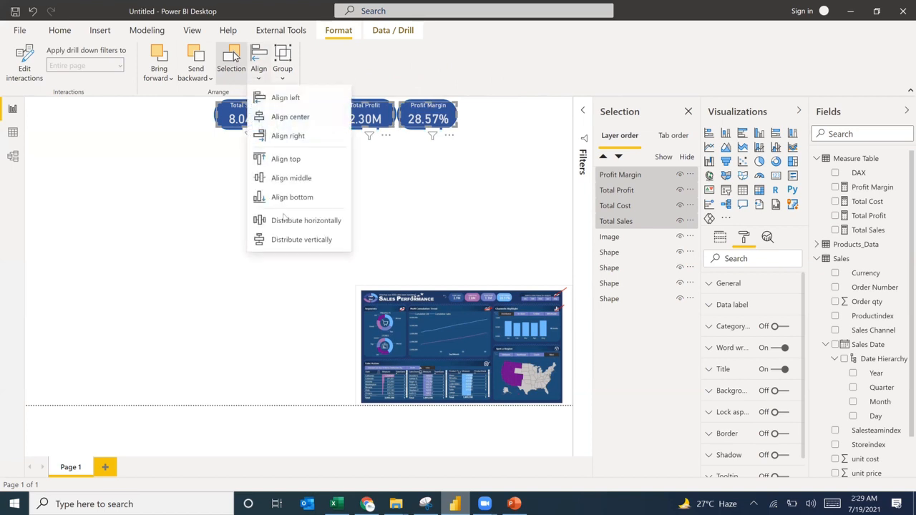
left_click(297, 220)
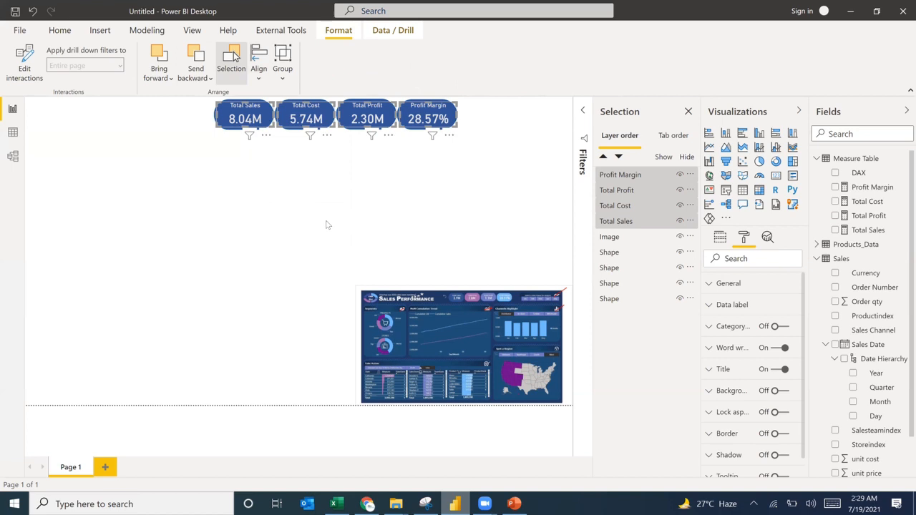
left_click(325, 225)
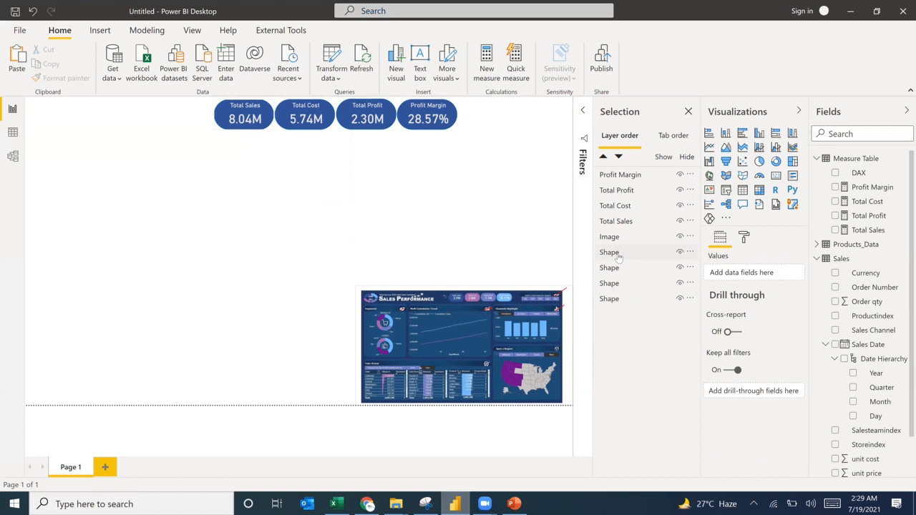
Select the pill behind Total Cost and copy the hex fill code of the logo ring's pink-purple segment from PowerPoint
left_click(617, 253)
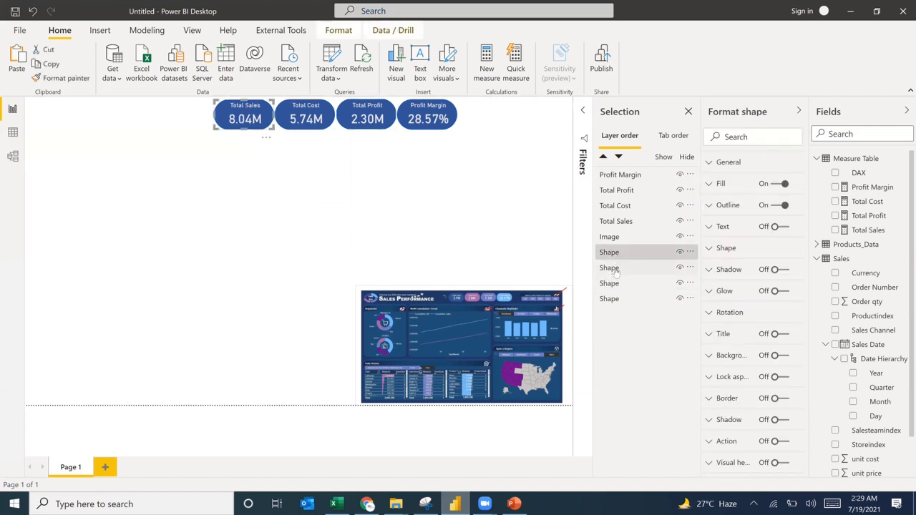
left_click(614, 269)
left_click(611, 283)
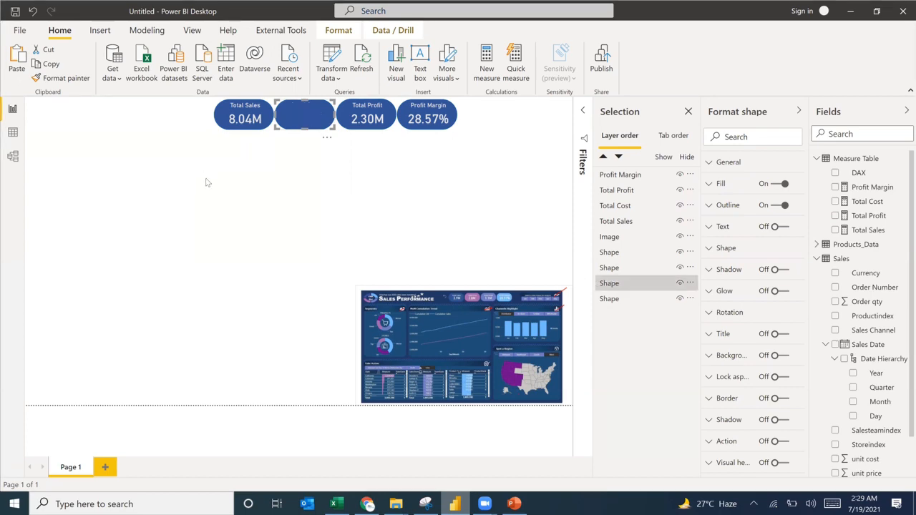
key("alt+Tab")
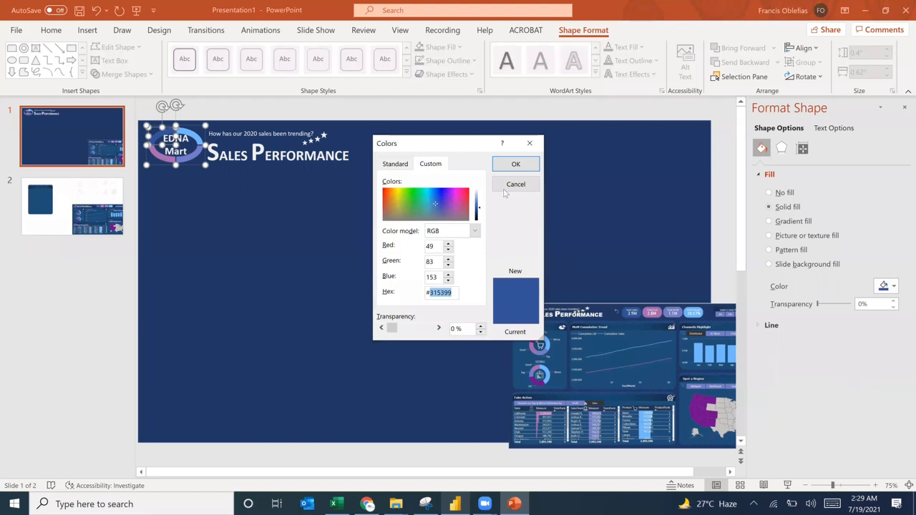
left_click(514, 164)
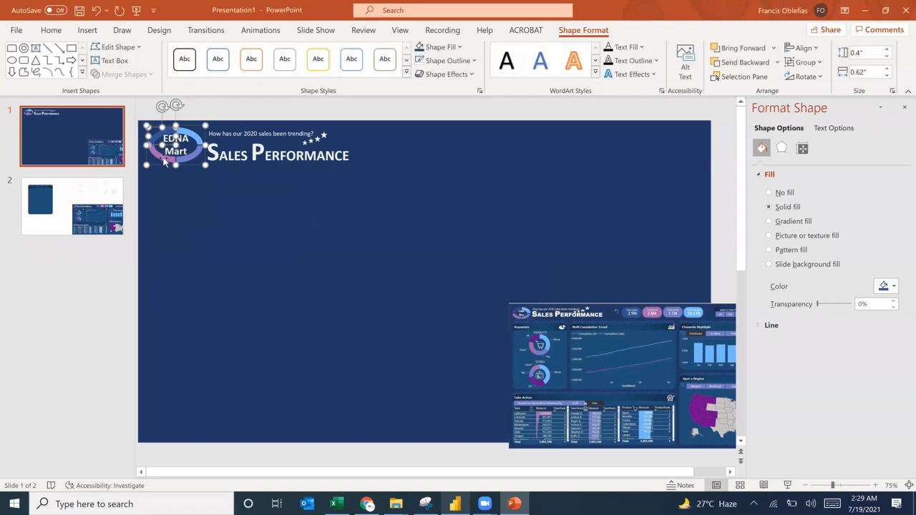
left_click(163, 161)
left_click(154, 156)
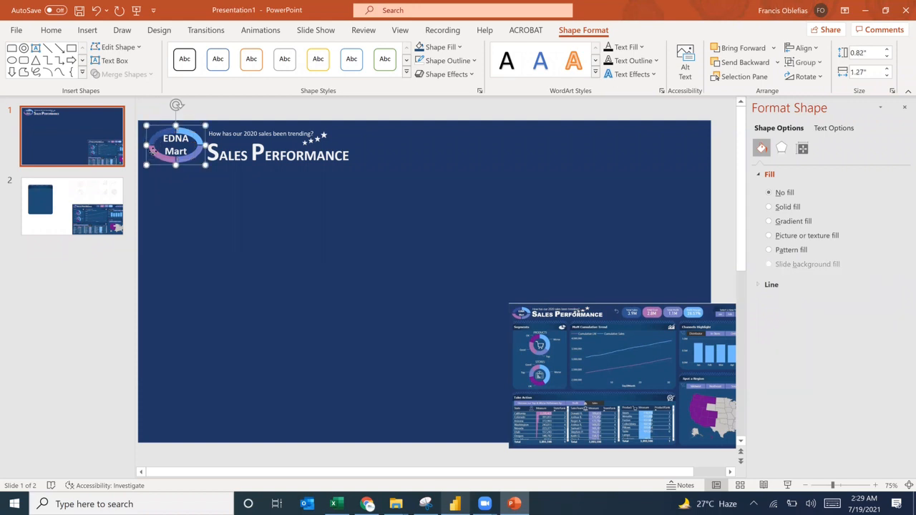
left_click(153, 155)
left_click(455, 47)
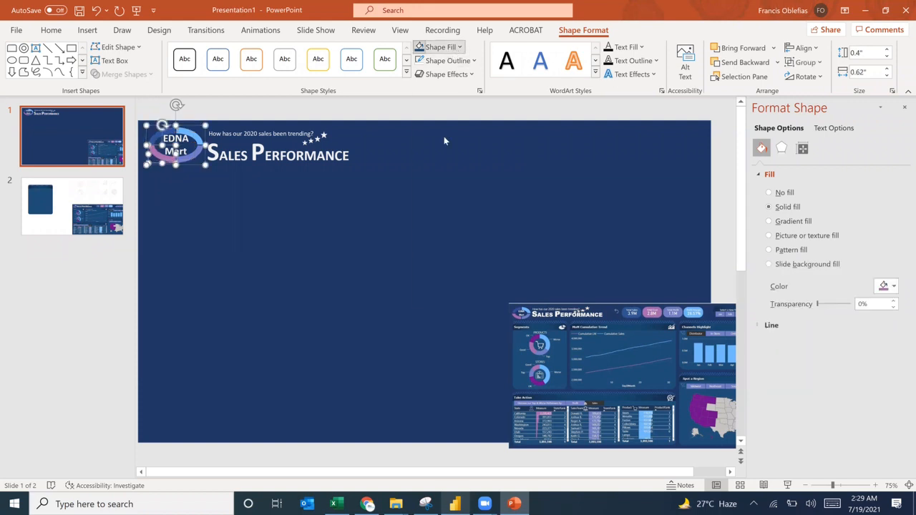
left_click(441, 234)
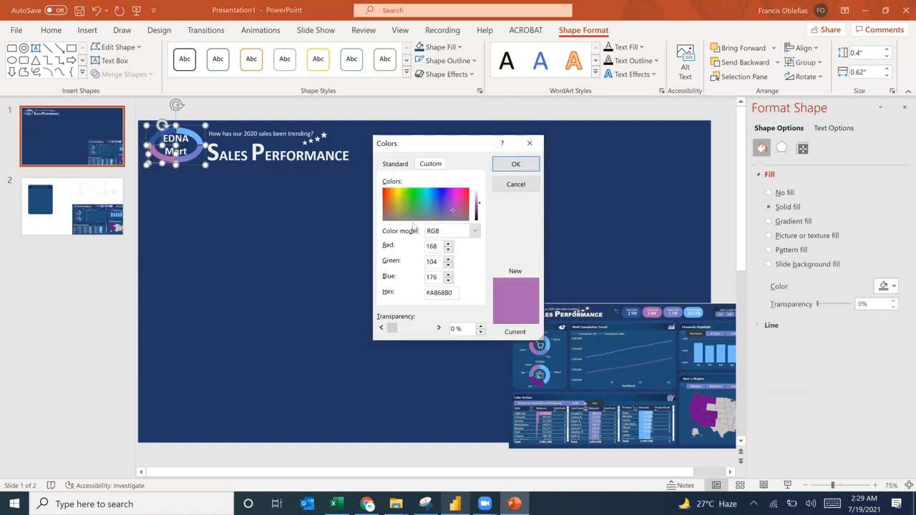
left_click_drag(430, 295, 454, 296)
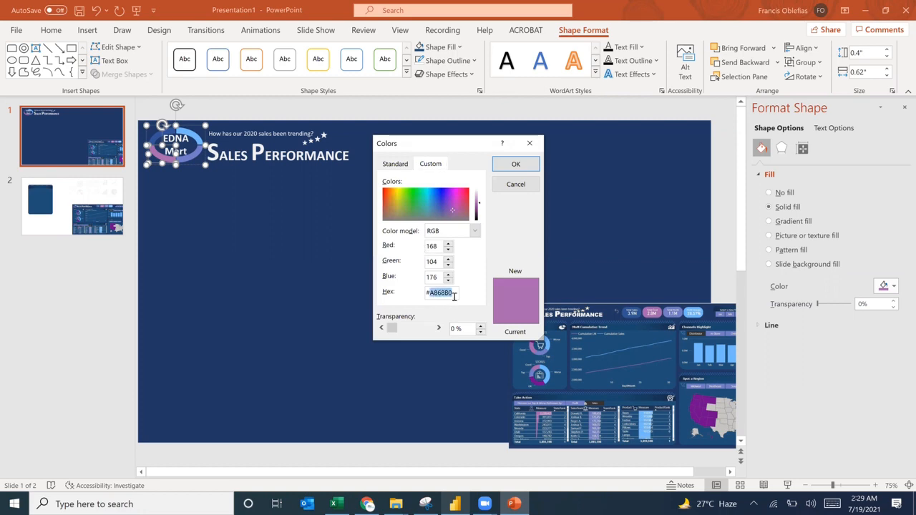
key("alt+Tab")
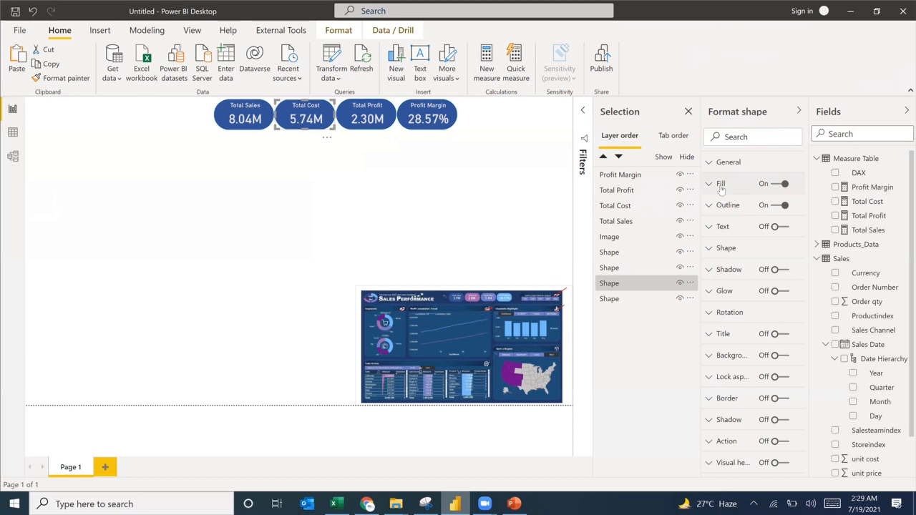
Set the fill color of the pill behind Total Cost to the custom hex value #A868B0
left_click(729, 221)
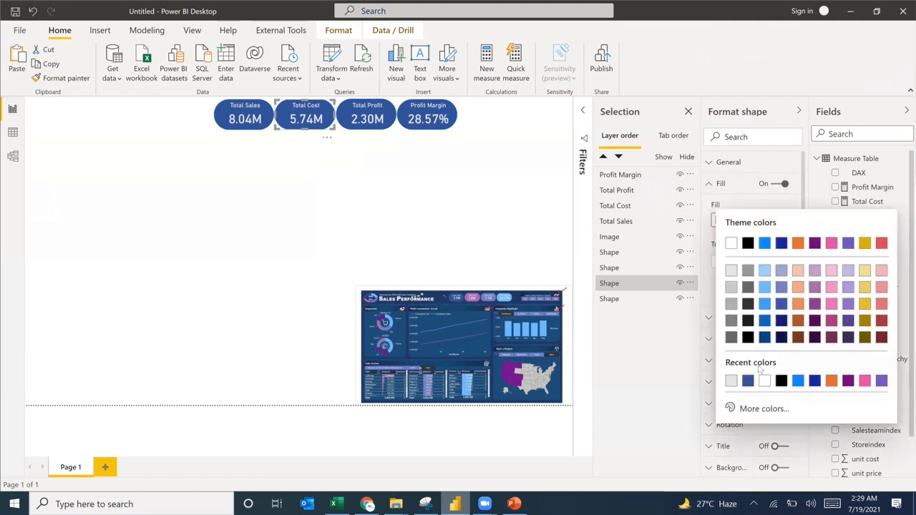
left_click(782, 410)
left_click(737, 386)
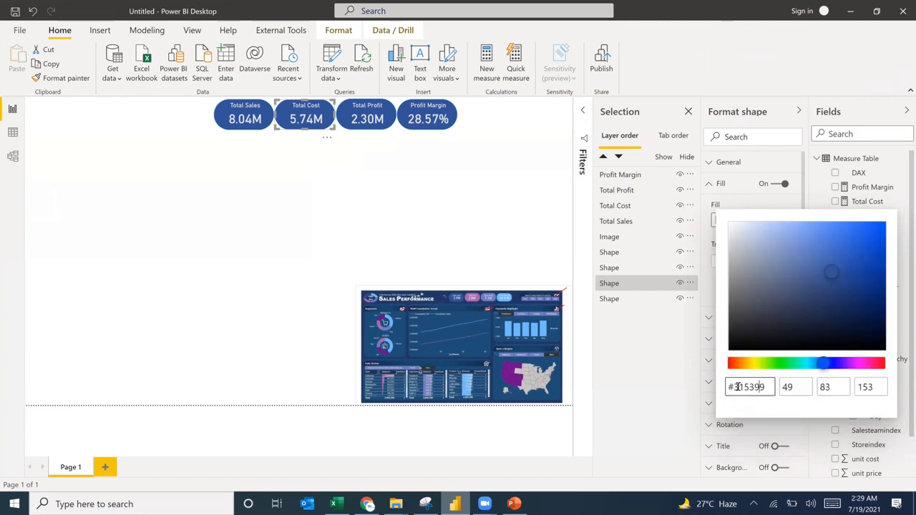
left_click_drag(737, 386, 767, 387)
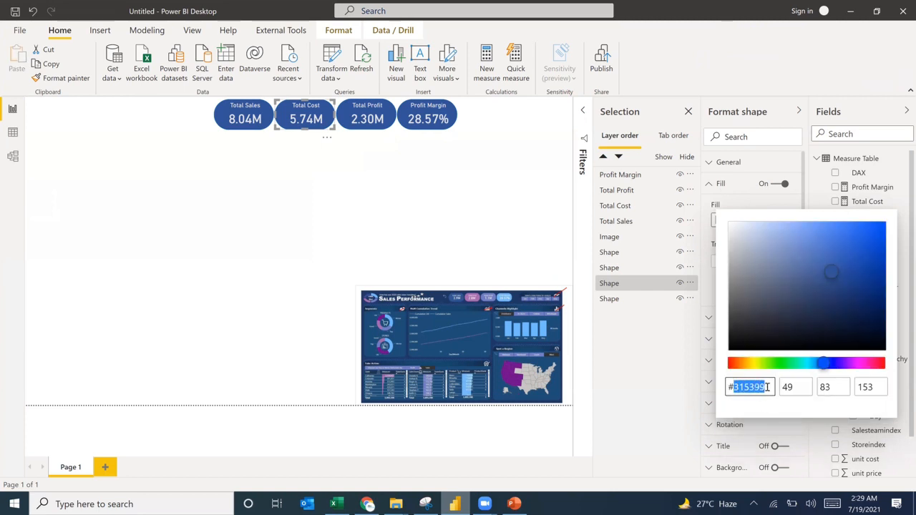
type("A468B0")
left_click(435, 265)
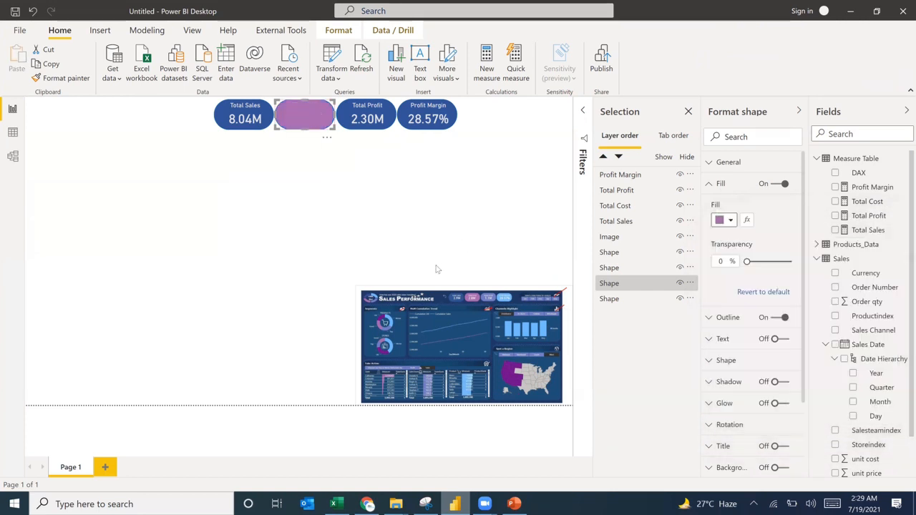
Select the pill behind Total Profit and copy the hex fill code of the logo ring's violet-blue segment from PowerPoint
left_click(627, 267)
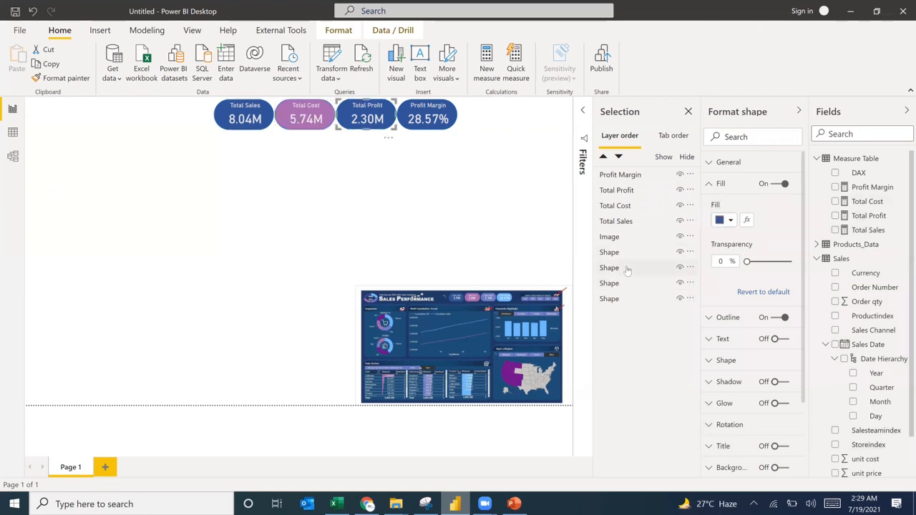
key("alt+Tab")
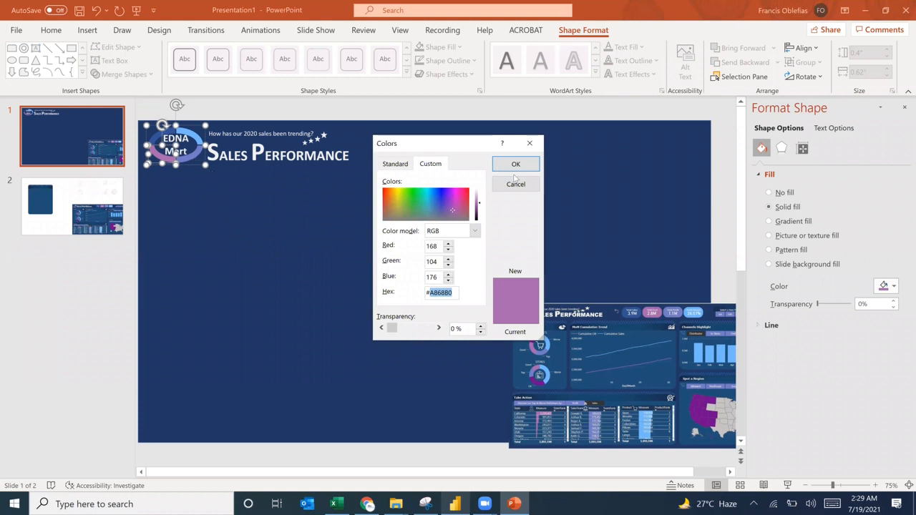
left_click(515, 184)
left_click(195, 159)
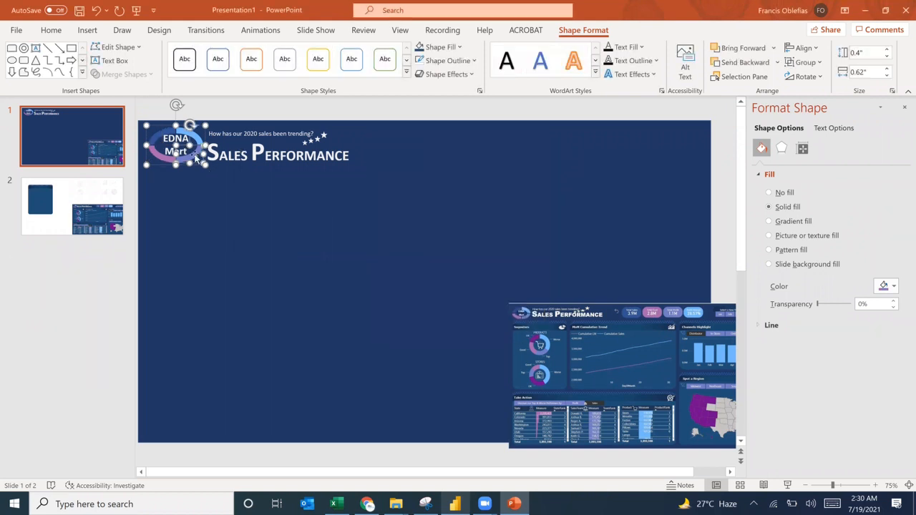
left_click(459, 48)
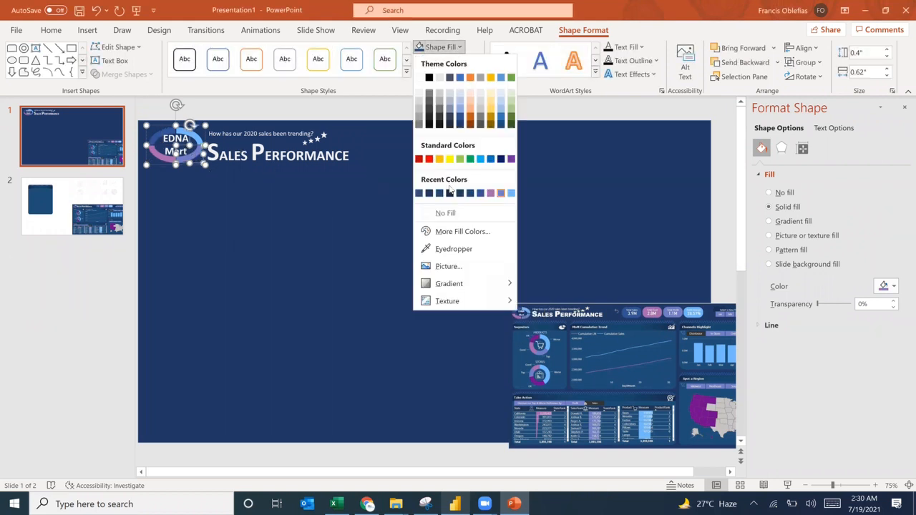
left_click(450, 231)
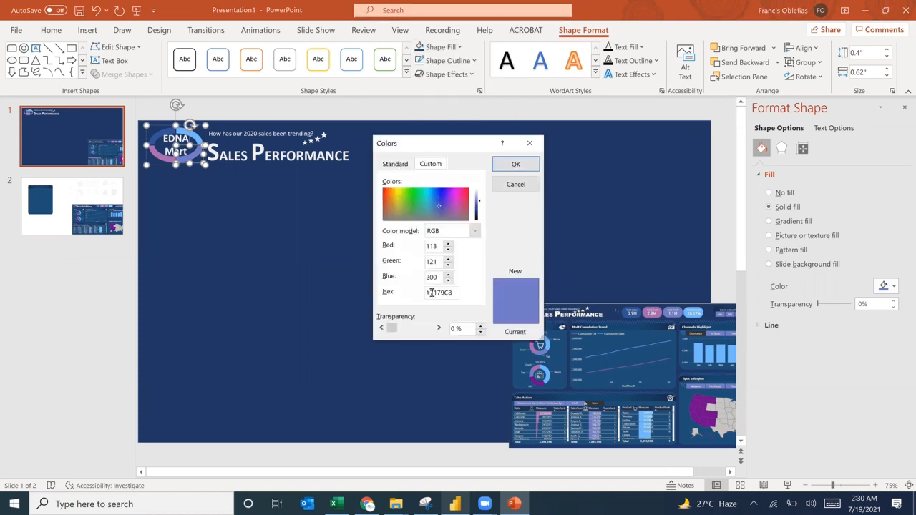
left_click_drag(429, 293, 466, 295)
key("ctrl+c")
key("alt+Tab")
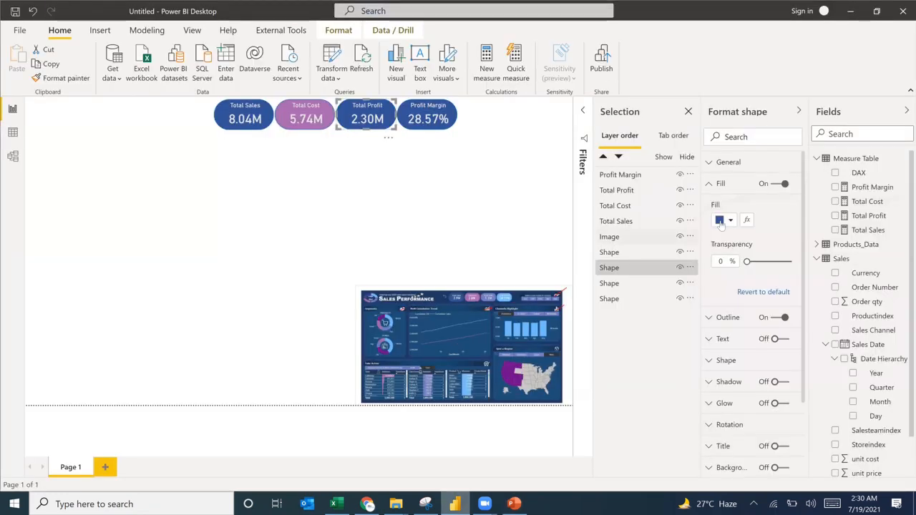
Set the fill color of the pill behind Total Profit to the custom hex value #7179C8
left_click(733, 220)
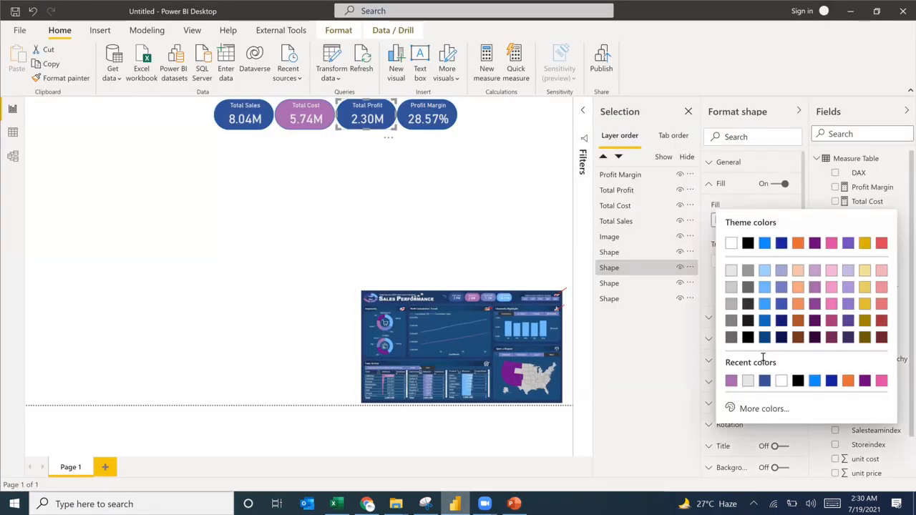
left_click(760, 408)
left_click(739, 386)
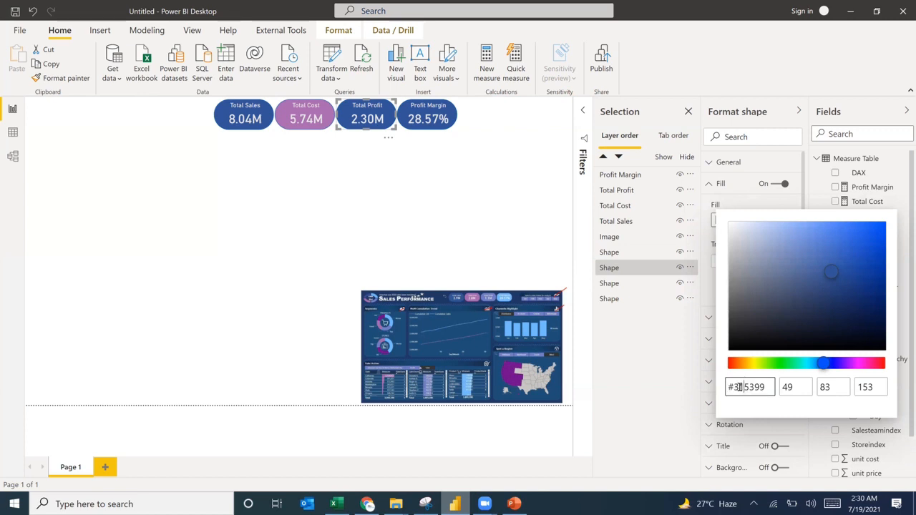
double_click(749, 387)
key("ctrl+v")
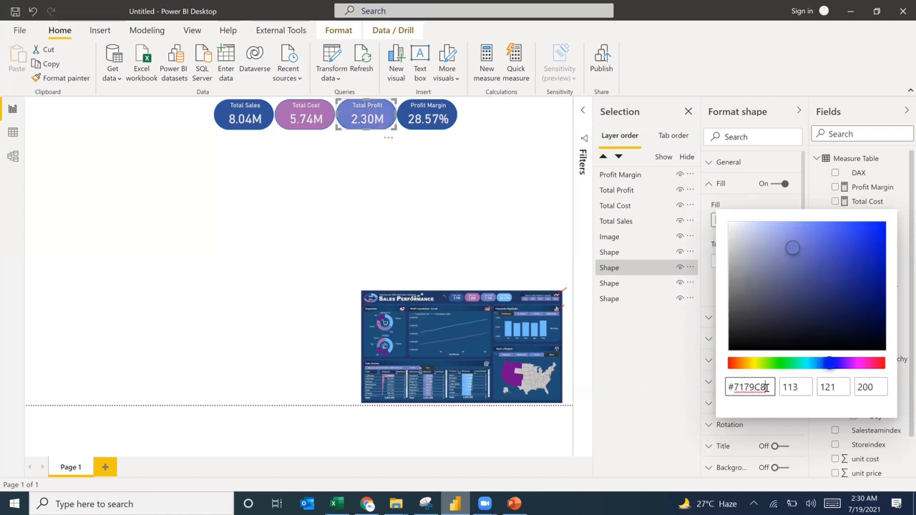
Select the pill behind Profit Margin and copy the hex fill code of the logo ring's light-blue segment from PowerPoint
left_click(621, 301)
left_click(636, 302)
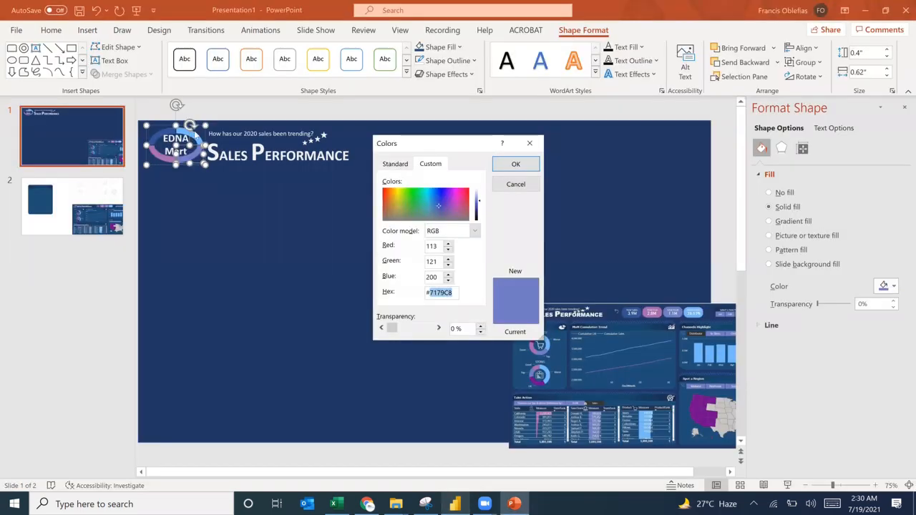
left_click(512, 184)
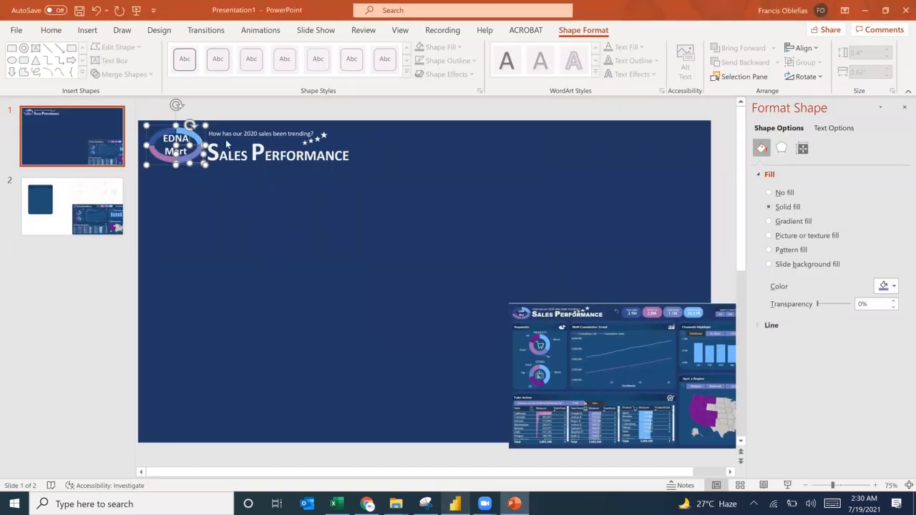
left_click(199, 141)
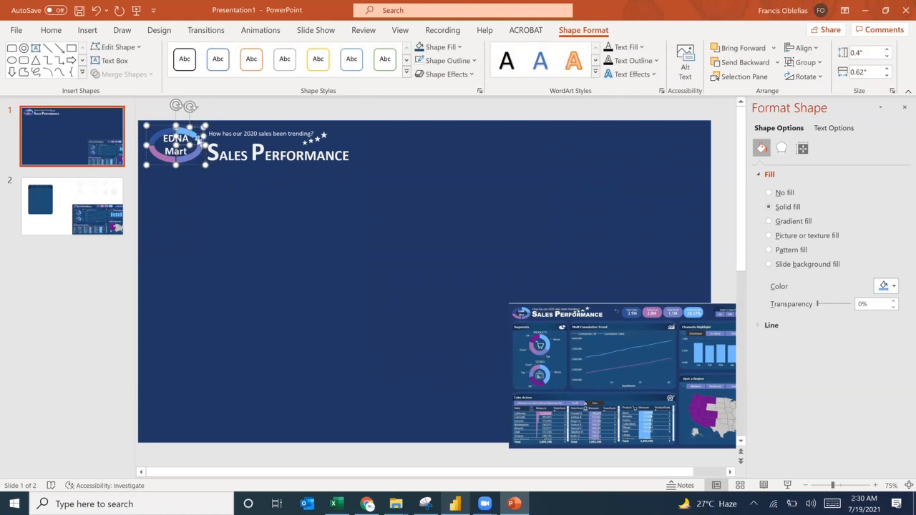
left_click(459, 48)
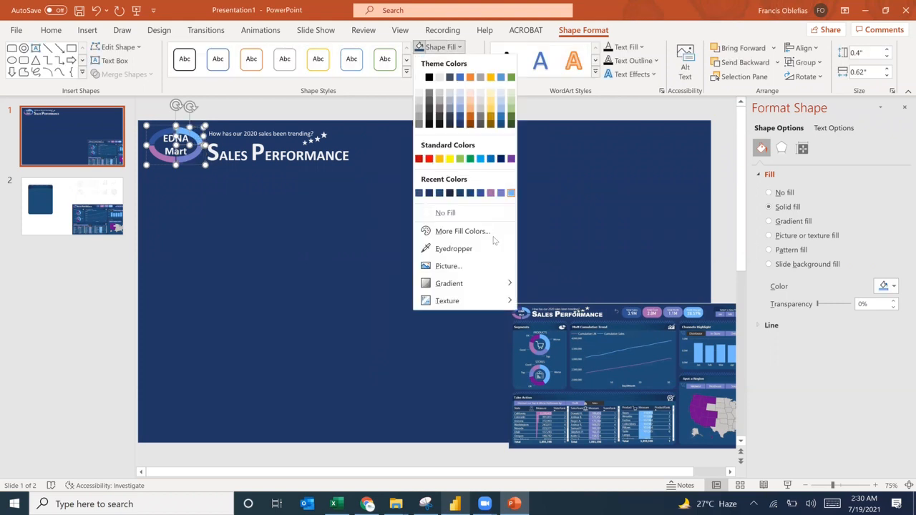
left_click(453, 241)
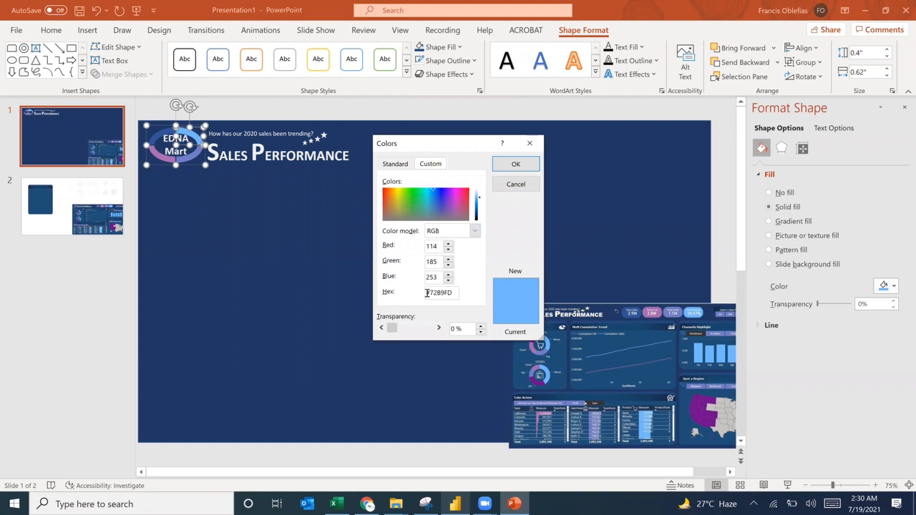
left_click_drag(430, 291, 489, 297)
key("ctrl+c")
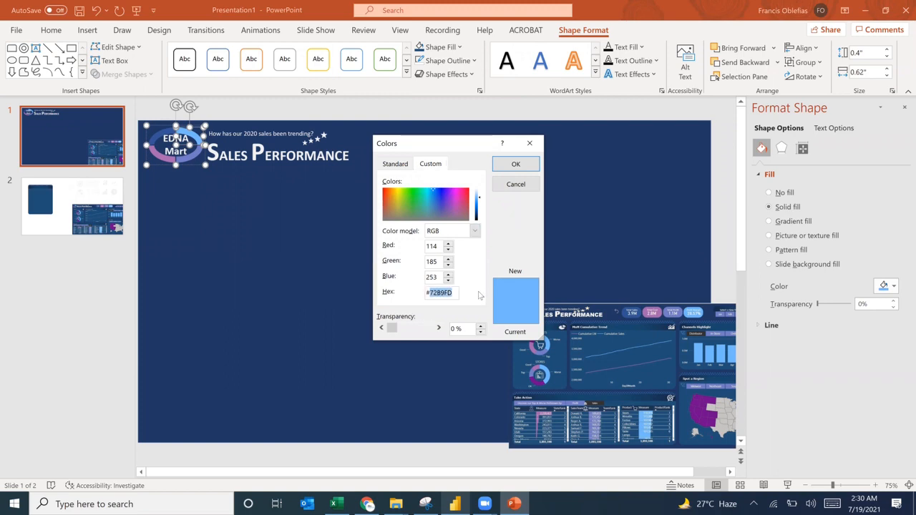
Back in Power BI, set the fill color of the pill behind Profit Margin to the custom hex value #72B9FD
key("alt+Tab")
key("alt+Tab")
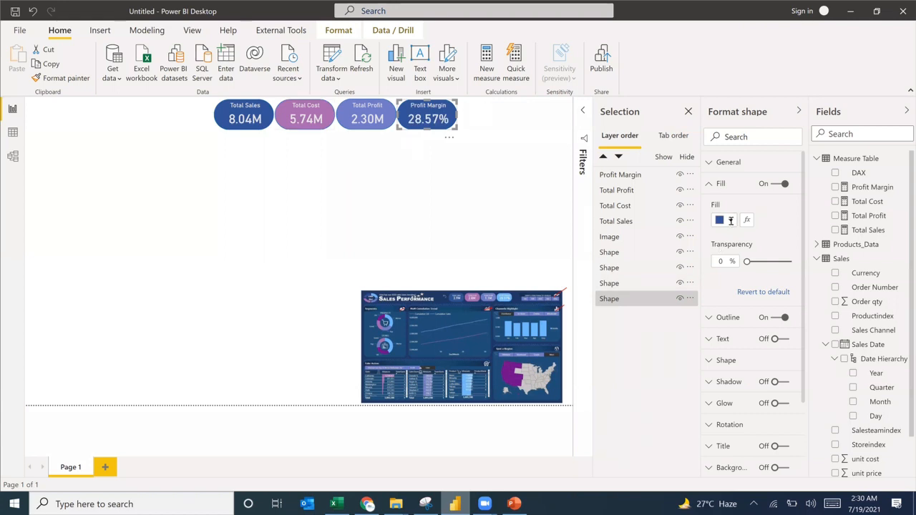
left_click(730, 221)
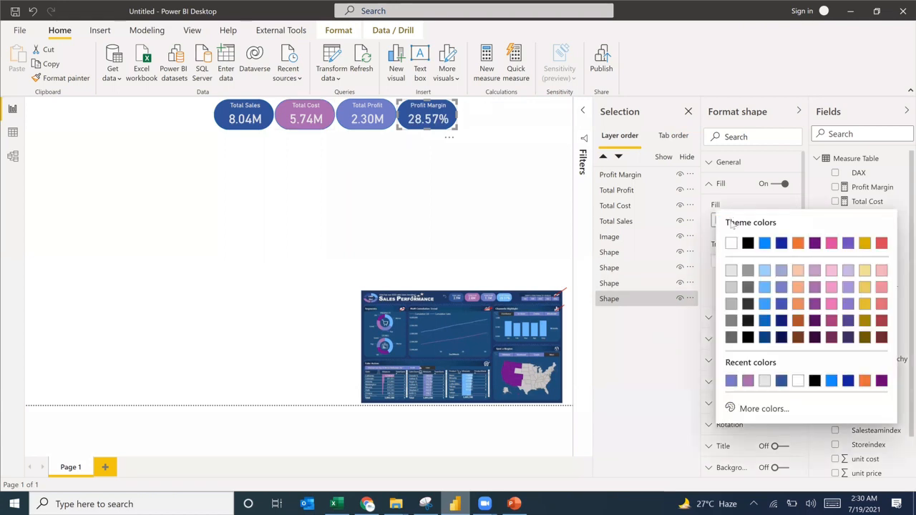
left_click(758, 408)
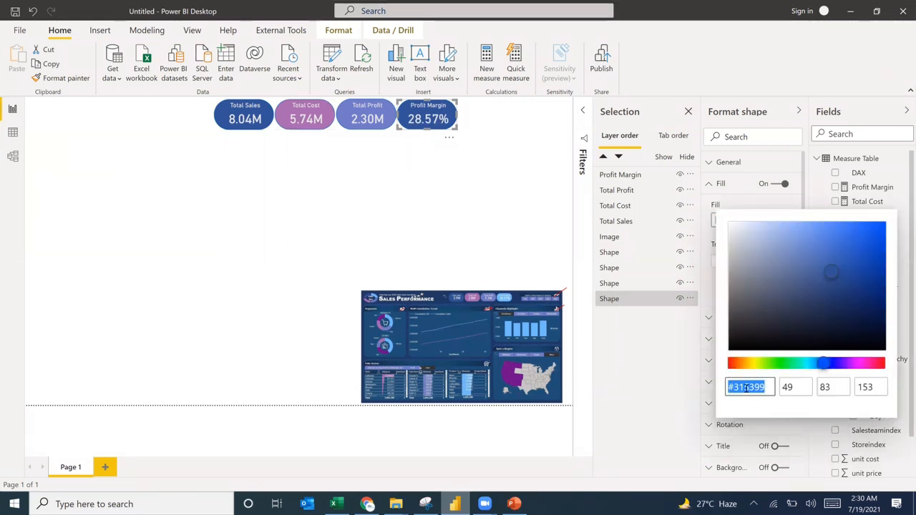
left_click_drag(733, 387, 771, 387)
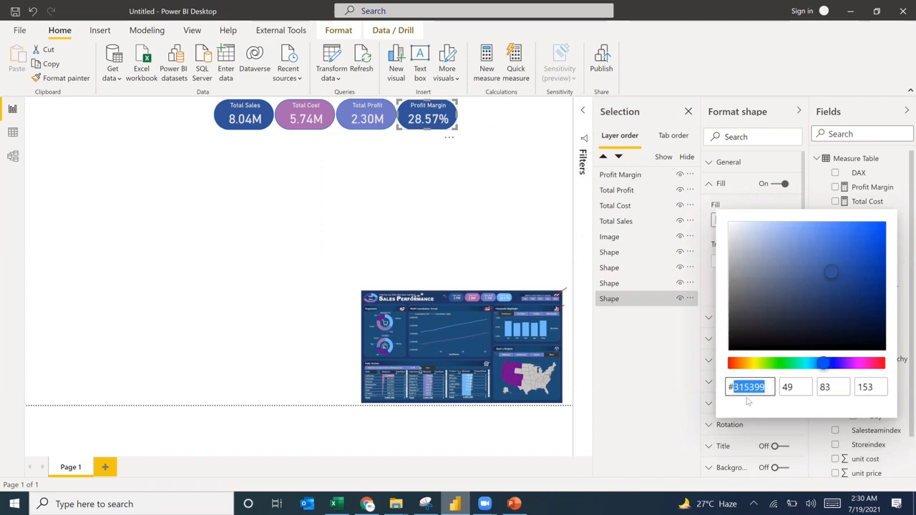
key("ctrl+v")
left_click(506, 233)
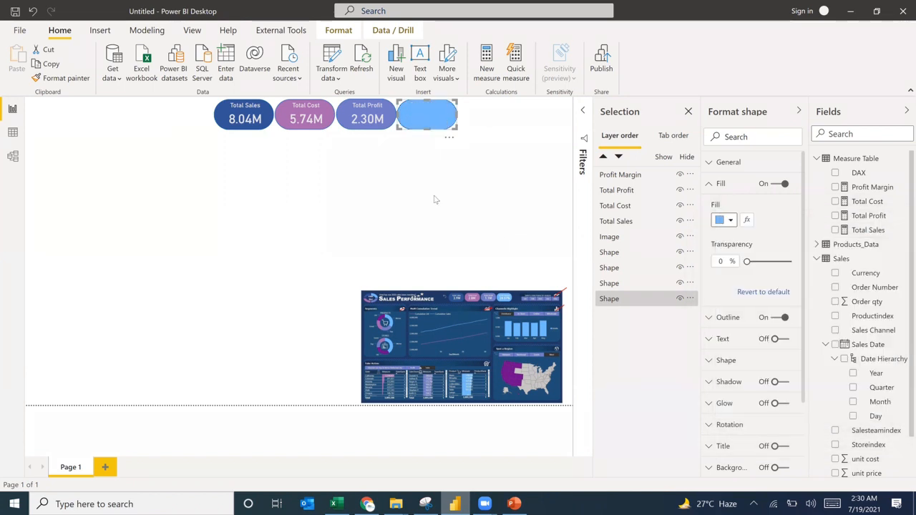
left_click(518, 136)
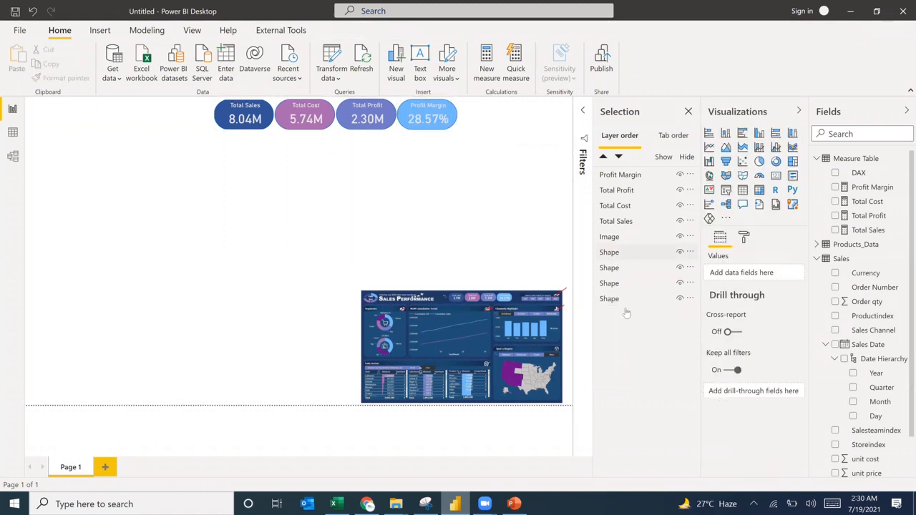
Select all four pill shapes behind the KPI cards and turn off their outline
left_click(615, 255)
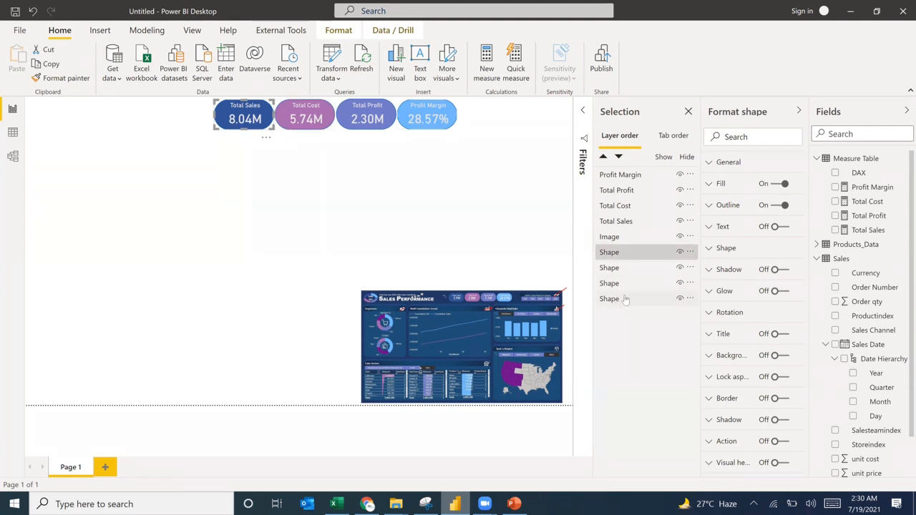
left_click(625, 299, "shift")
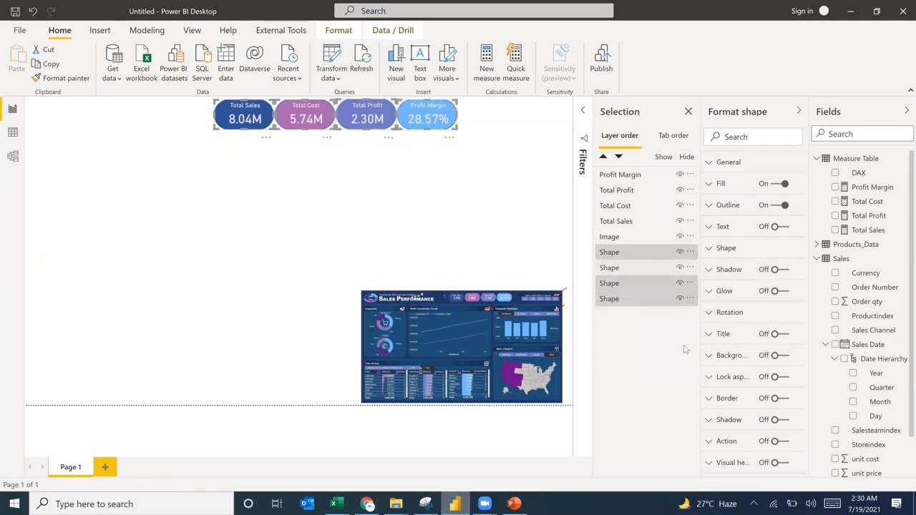
left_click(776, 206)
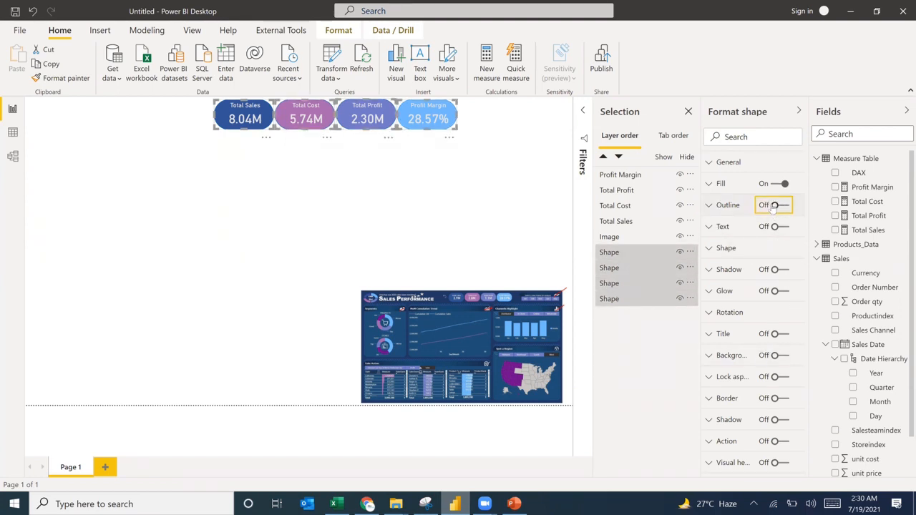
Add a slicer on the Month level of Sales Date and exclude (Blank) in its visual filter
left_click(437, 249)
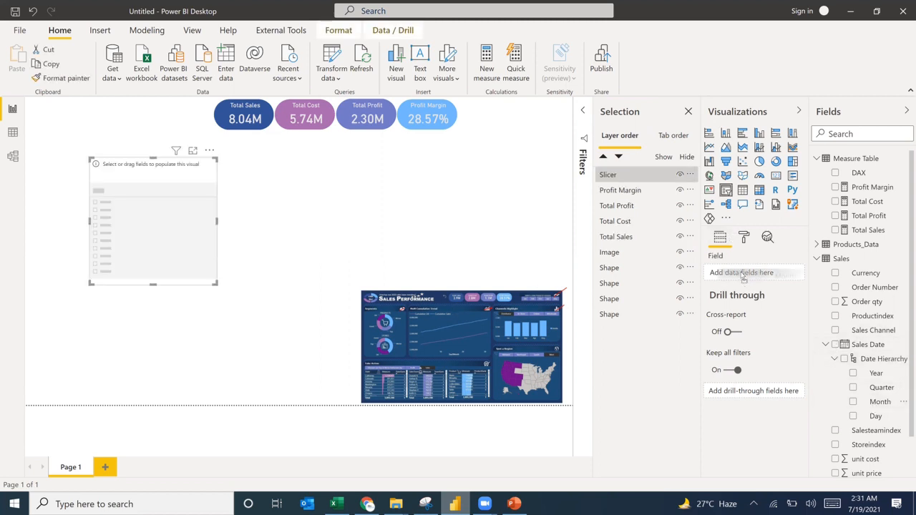
left_click_drag(741, 276, 741, 274)
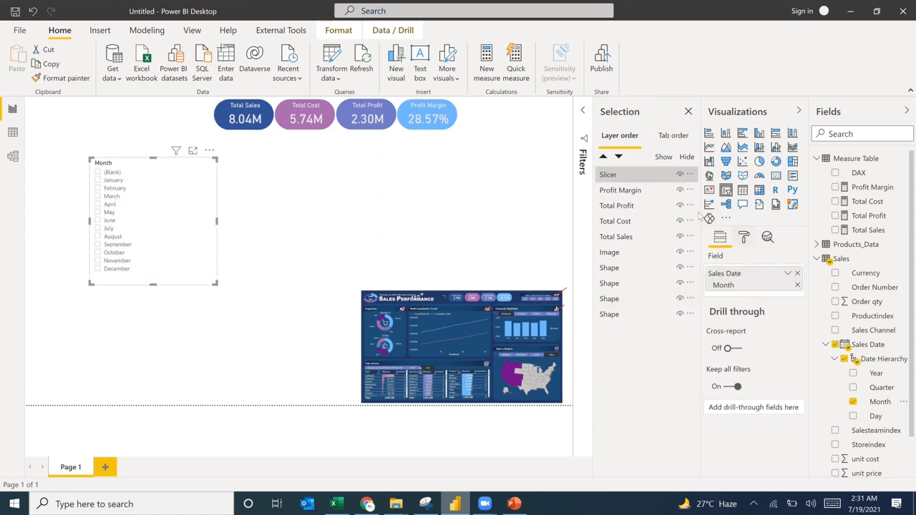
left_click(583, 112)
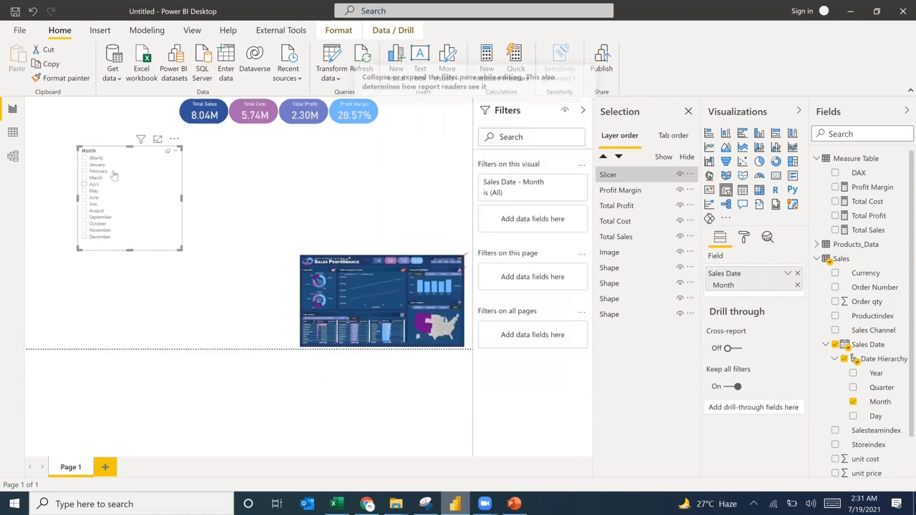
left_click(565, 183)
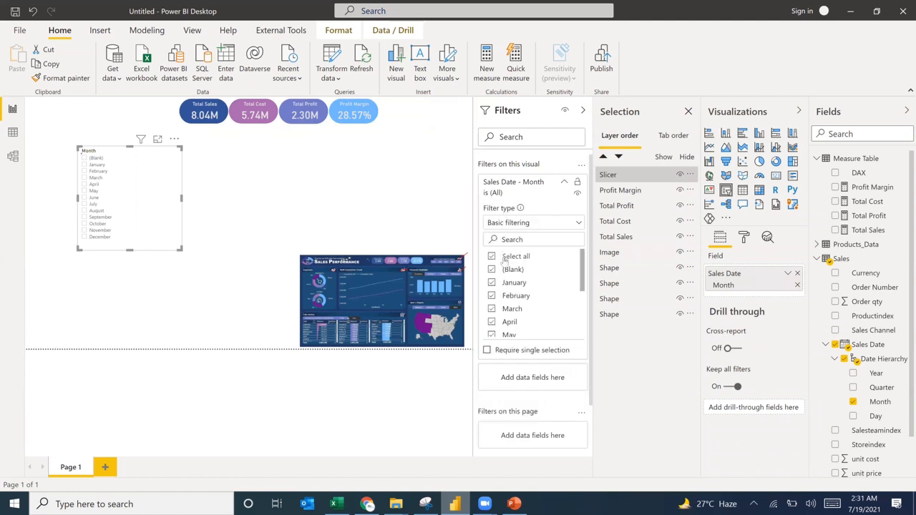
left_click(506, 271)
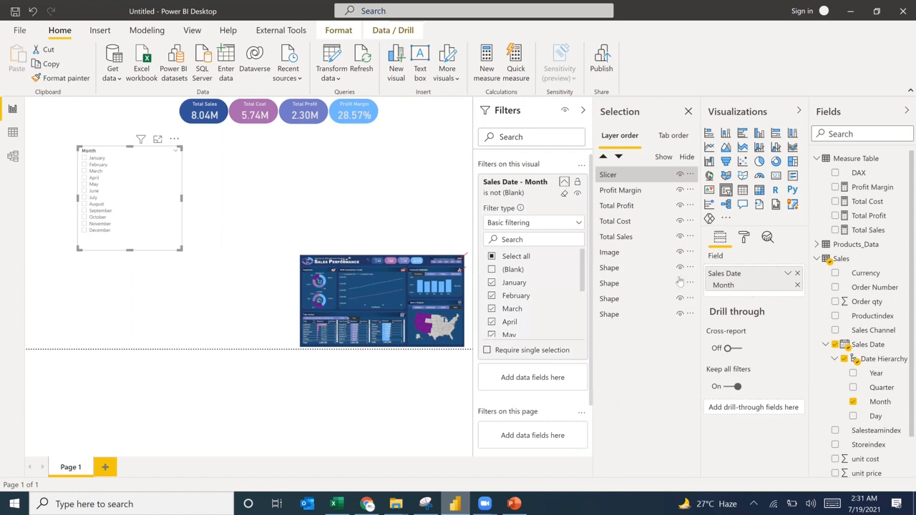
Set the month slicer's orientation to Horizontal
left_click(744, 238)
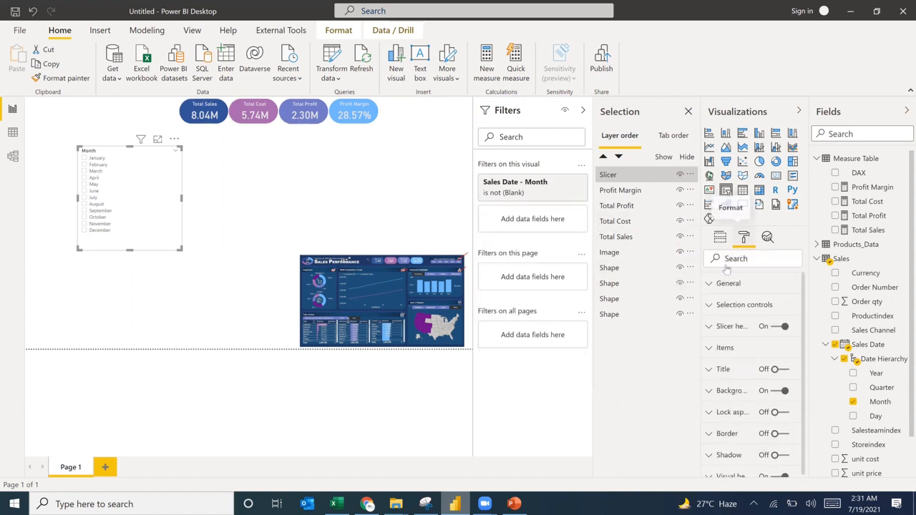
left_click(716, 306)
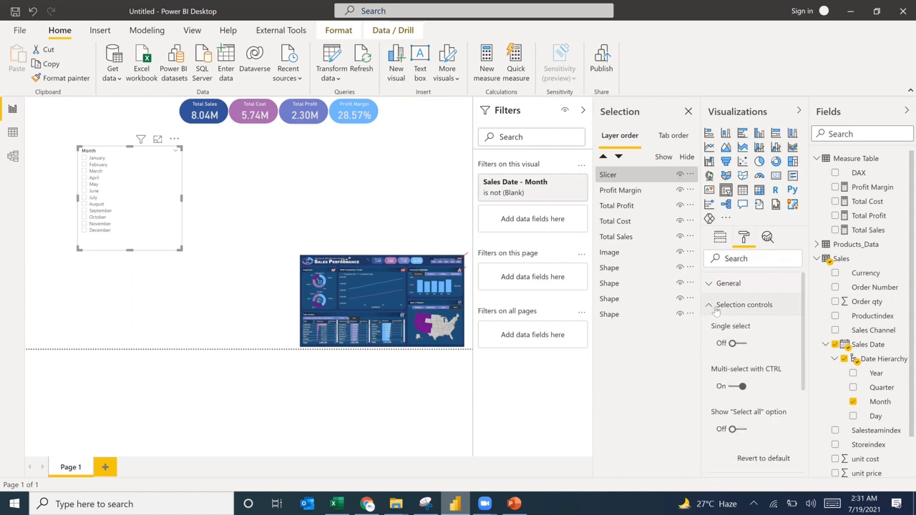
left_click(718, 282)
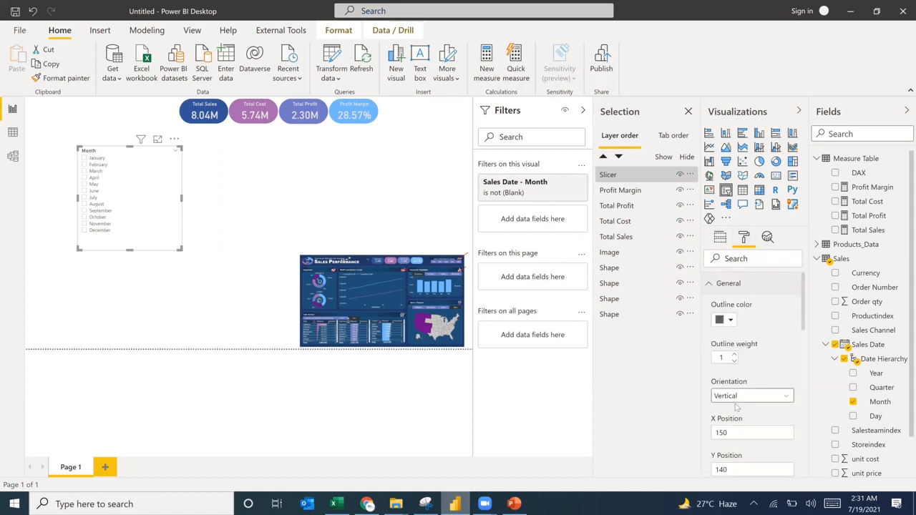
left_click(734, 398)
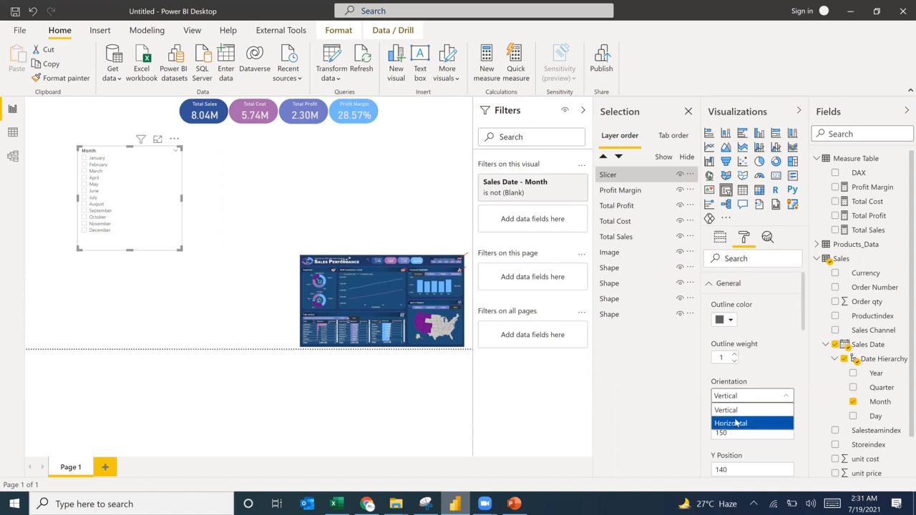
left_click(736, 423)
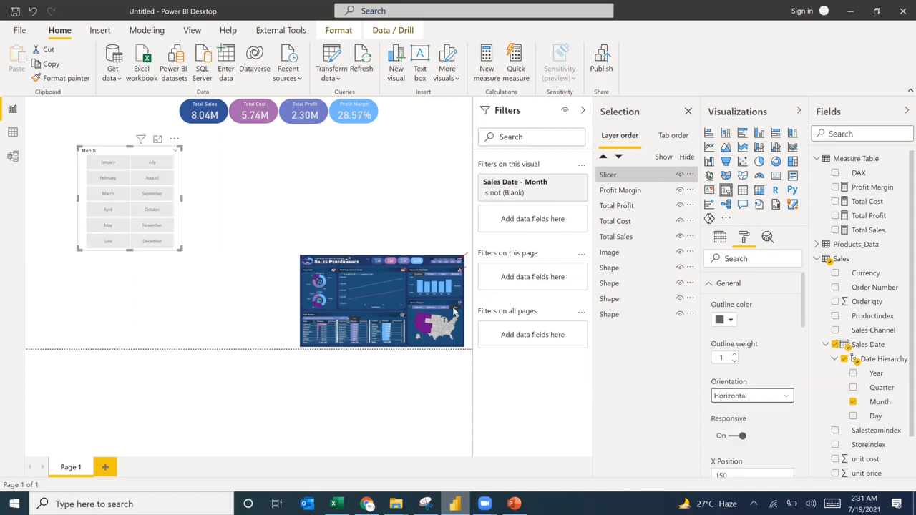
Exclude June through December from the slicer's Month filter, leaving January to May included
left_click(563, 184)
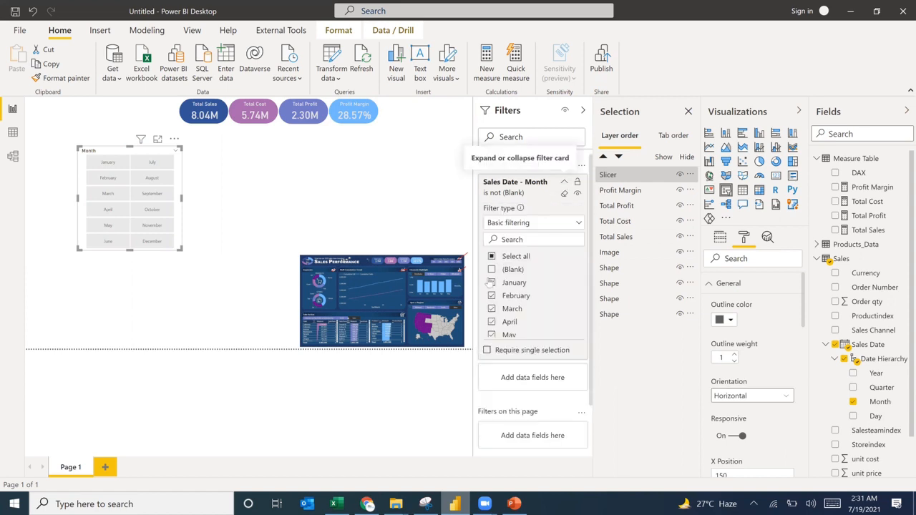
scroll(508, 279, "down", 3)
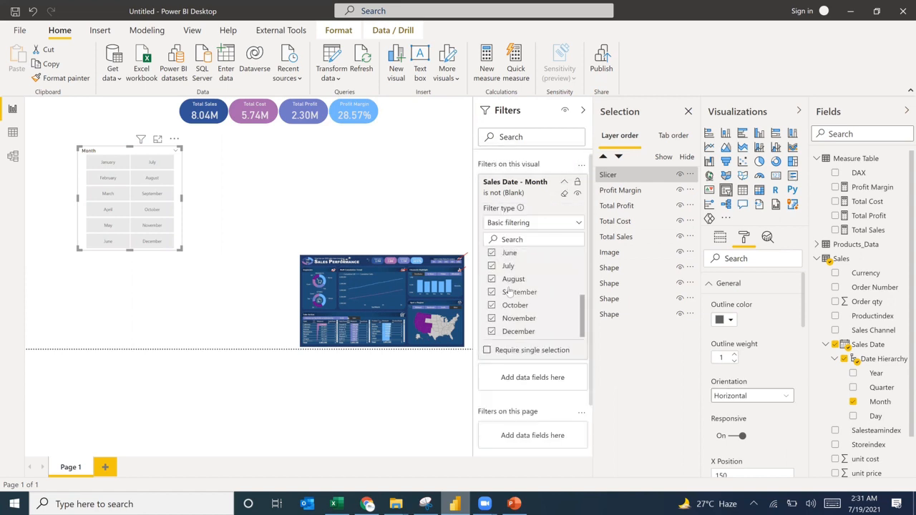
left_click(492, 254)
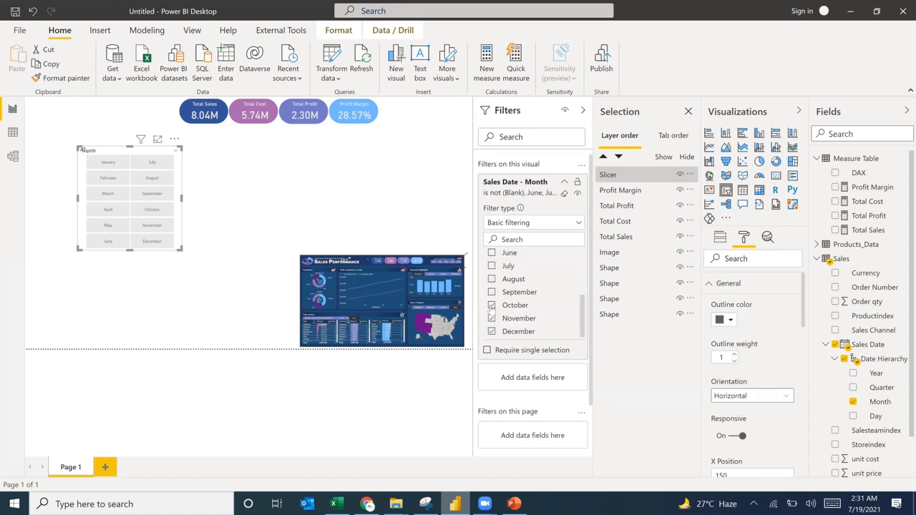
left_click(491, 319)
left_click(492, 331)
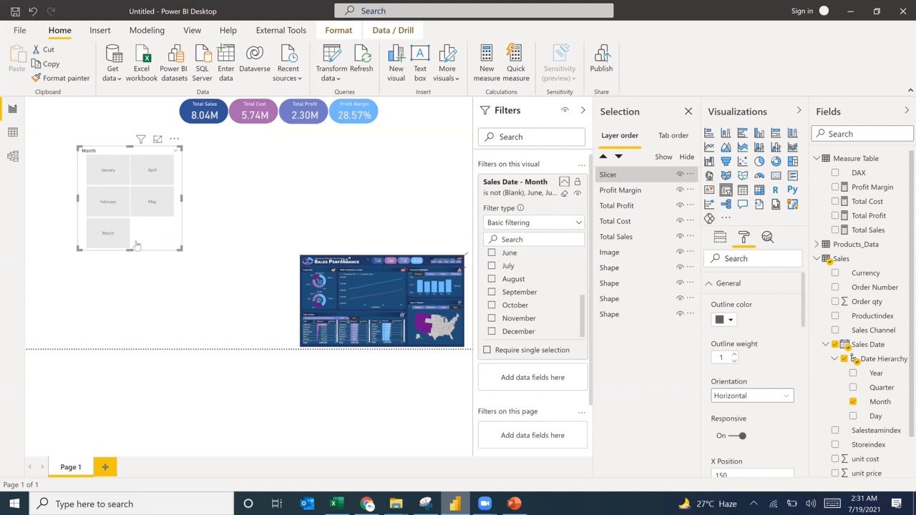
Resize the month slicer into a single row of five month buttons and move it to the page's upper-right corner
left_click_drag(130, 249, 221, 158)
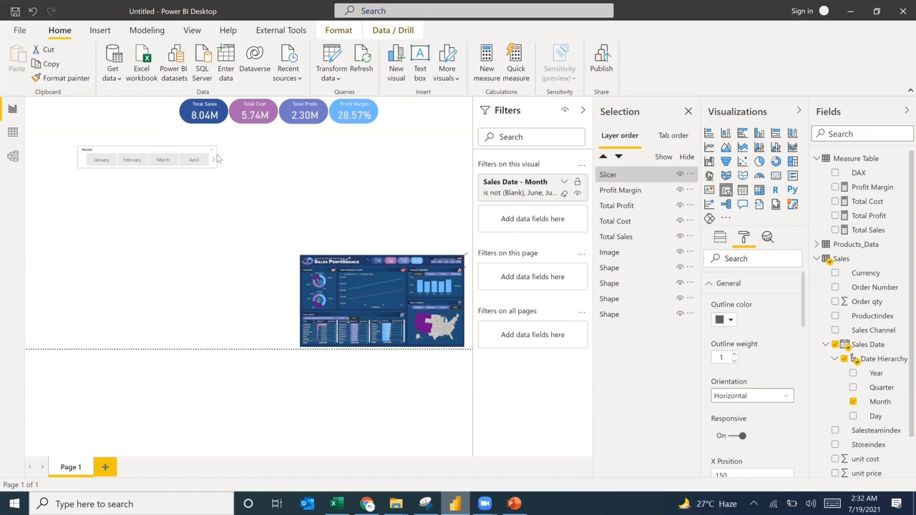
left_click_drag(221, 157, 229, 157)
left_click_drag(162, 153, 413, 125)
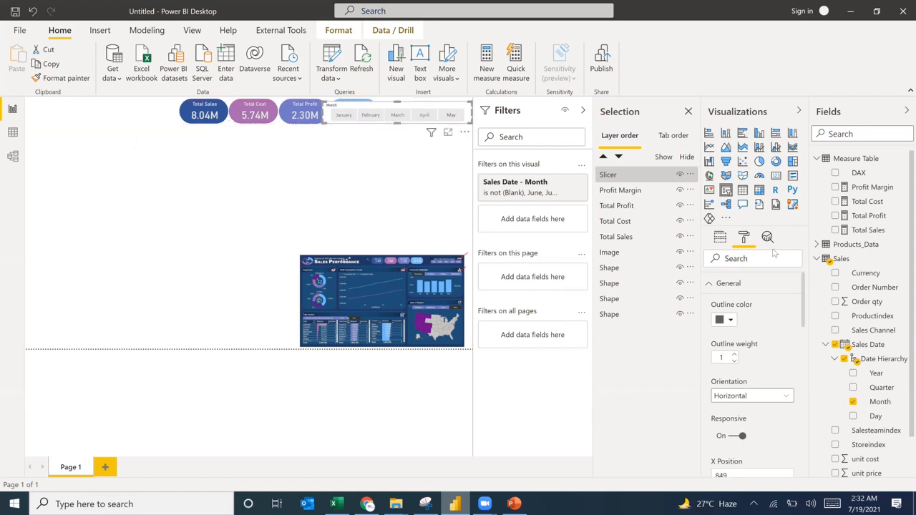
left_click(718, 284)
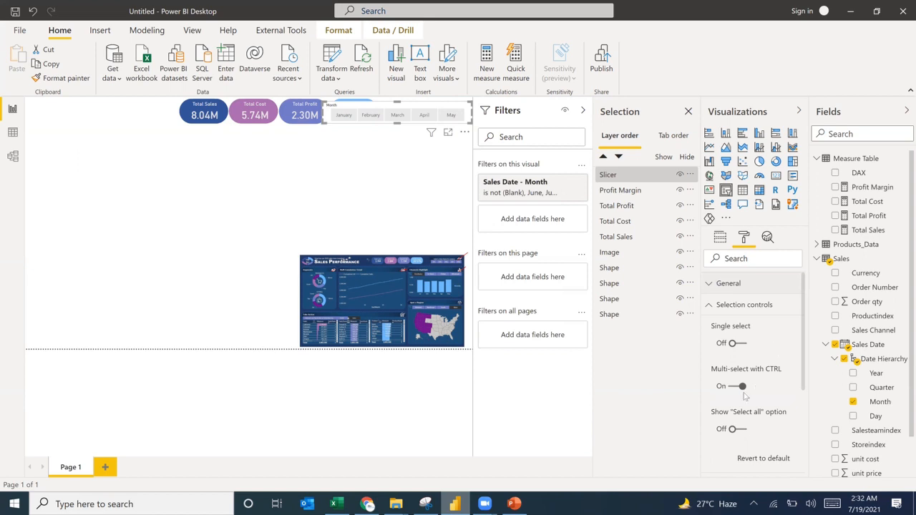
Open the reference image Dashboard.JPG in Photos, examine the month slicer's heading and buttons, and return to the Power BI report
left_click(715, 309)
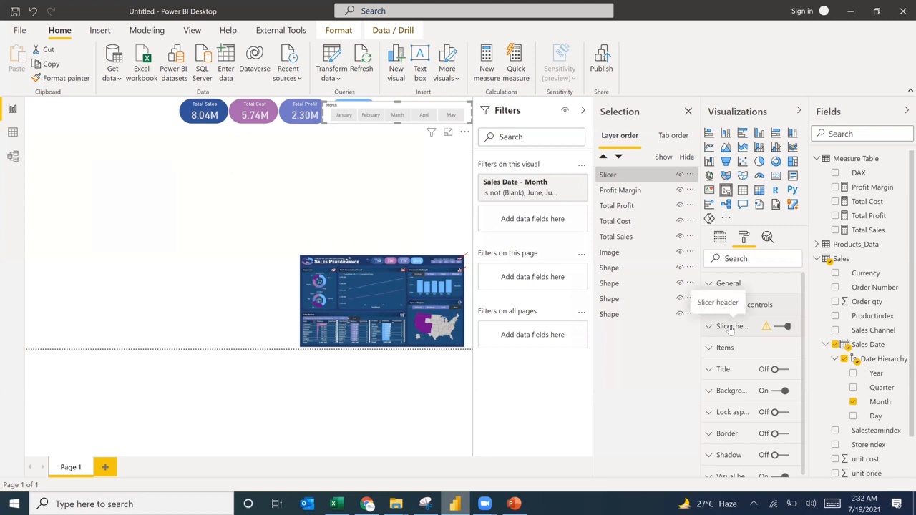
left_click(419, 504)
left_click(419, 504)
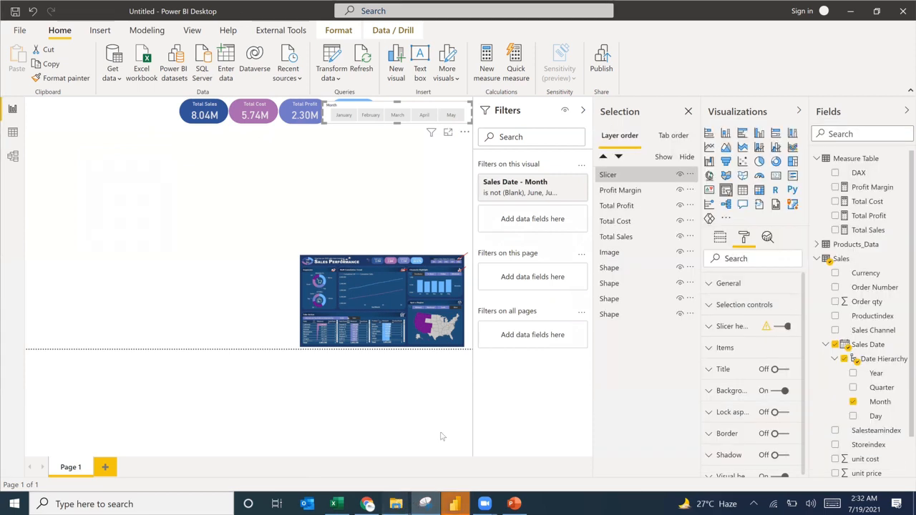
mouse_move(396, 503)
left_click(214, 447)
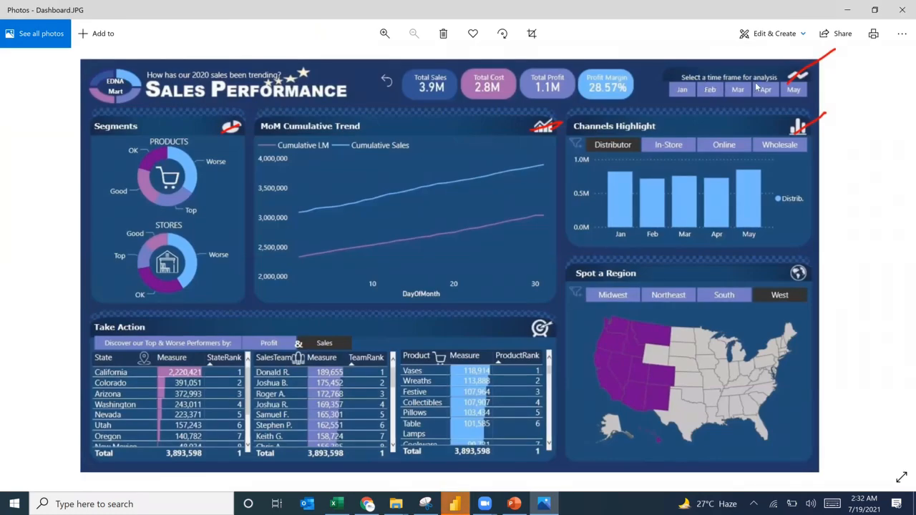
left_click(848, 11)
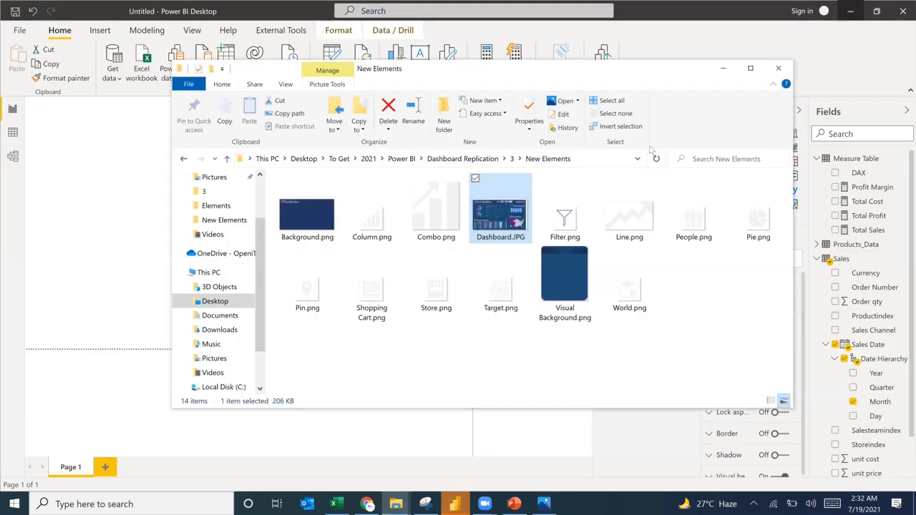
left_click(682, 26)
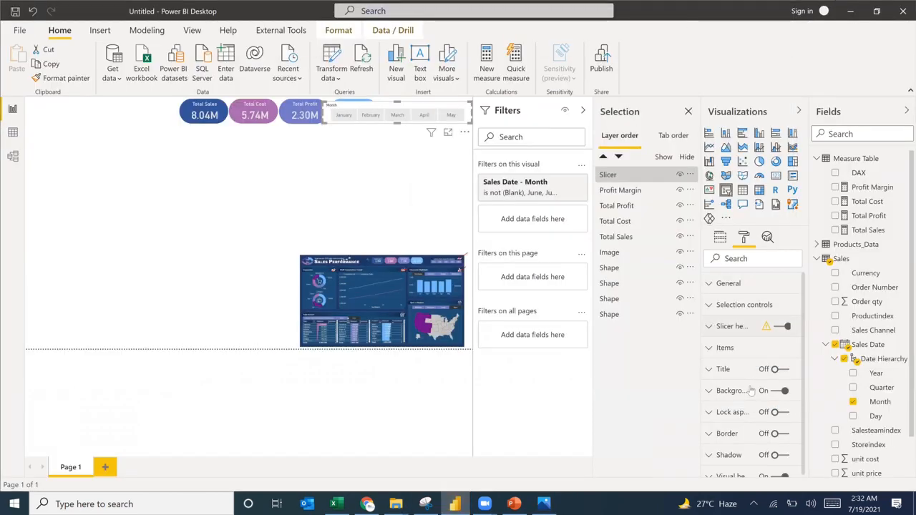
Turn off the month slicer's header and turn on its title with the text "Select a timeframe for analysis"
left_click(778, 329)
left_click(724, 369)
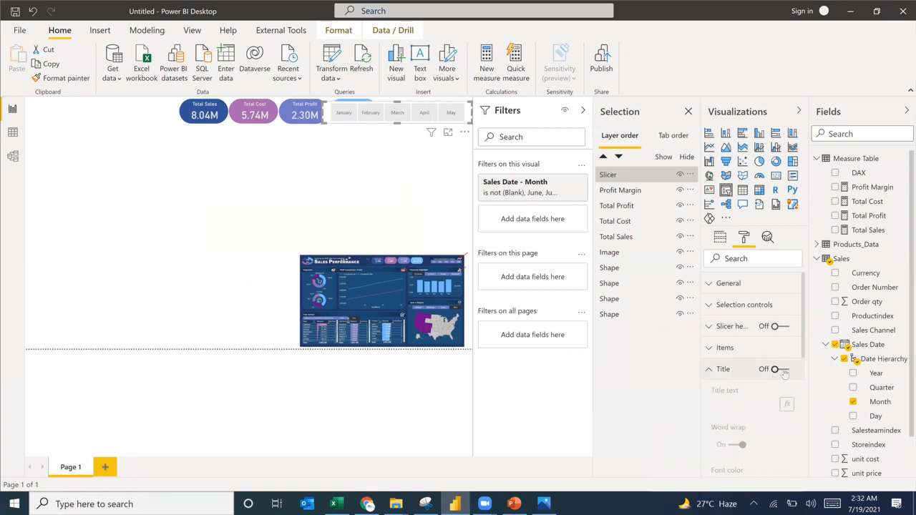
left_click(783, 370)
left_click(734, 405)
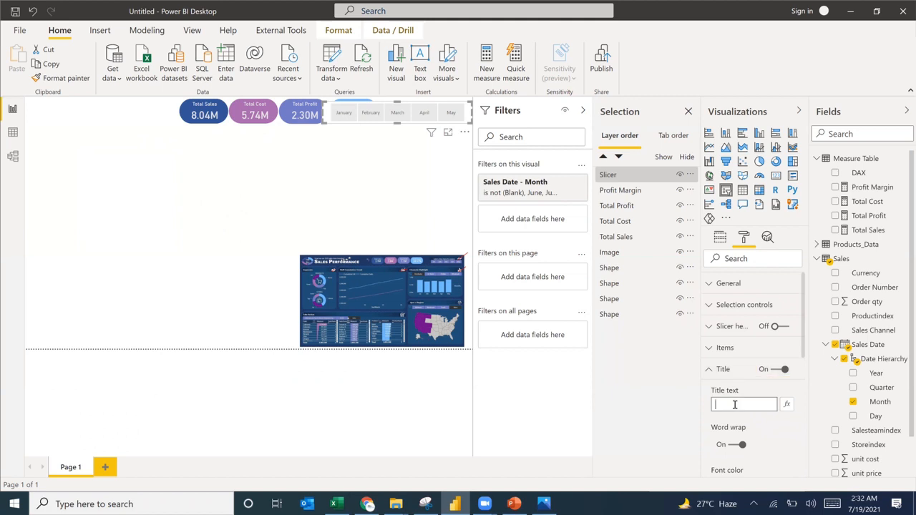
type("Select a timeframe for analysis")
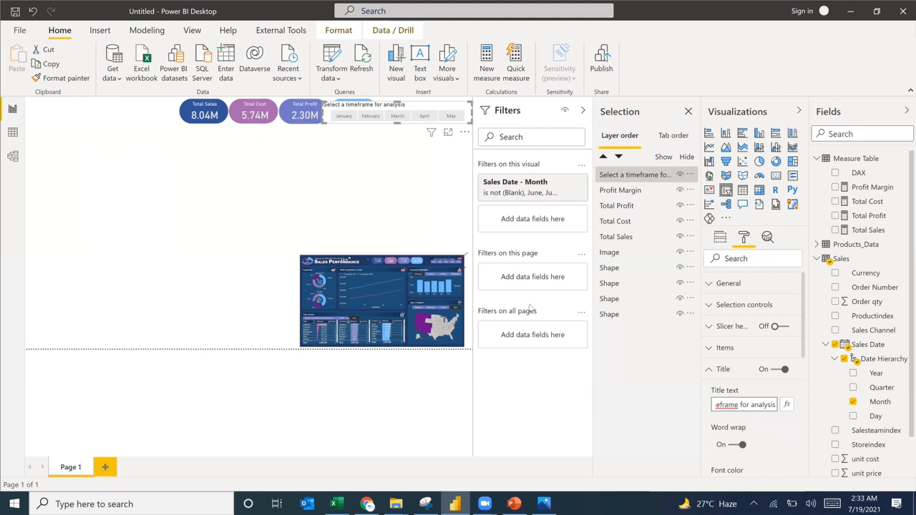
Center the slicer's title and set its text size to 10 pt
scroll(752, 414, "down", 2)
scroll(751, 413, "down", 2)
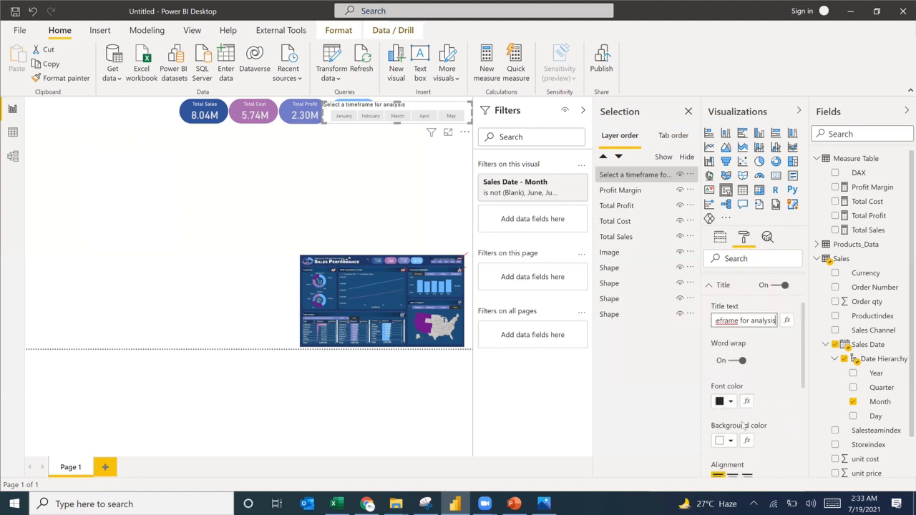
left_click(732, 445)
scroll(732, 444, "down", 2)
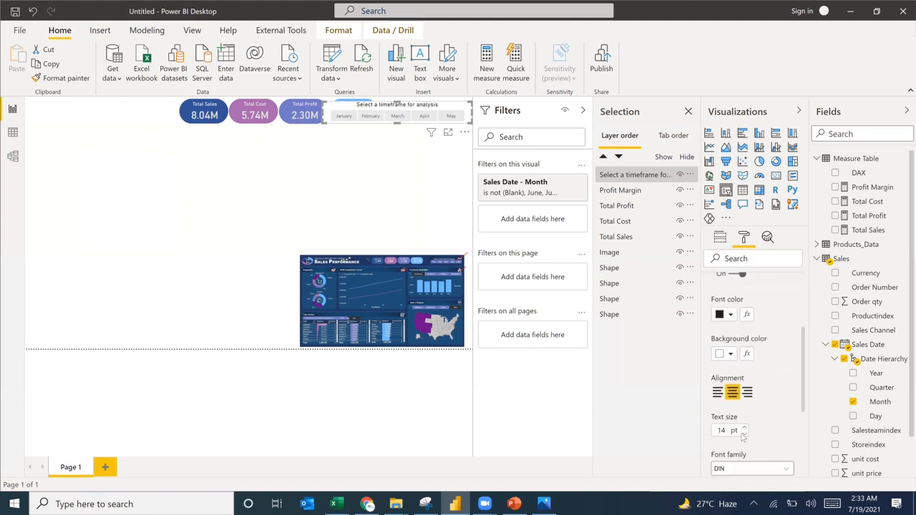
left_click_drag(733, 423, 713, 423)
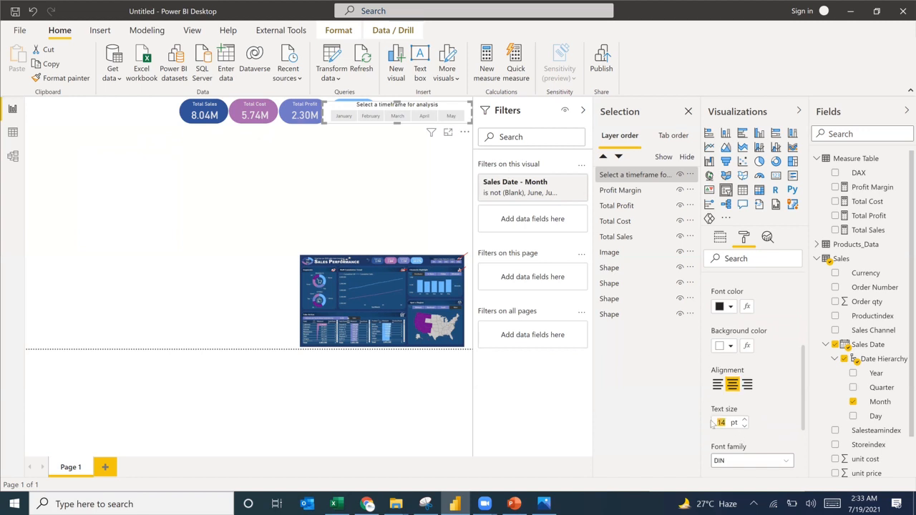
type("8")
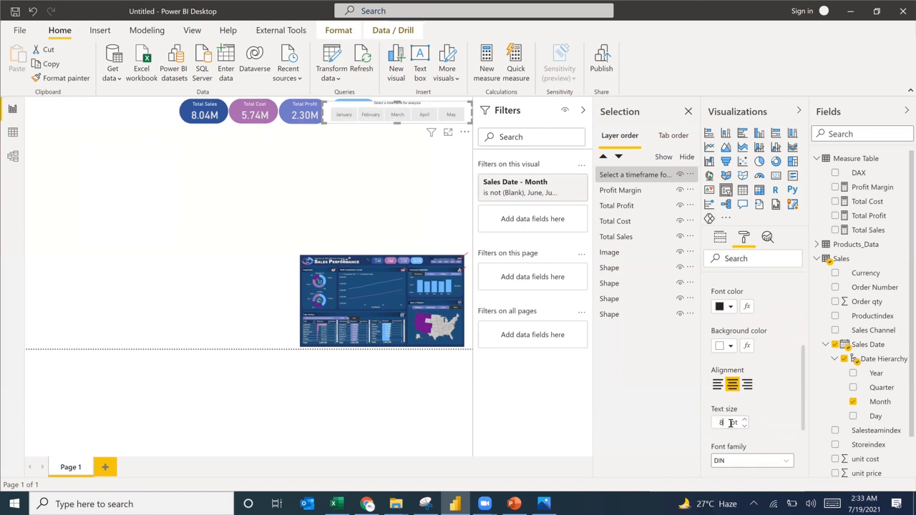
left_click(732, 423)
key("BackSpace")
type("10")
key("Return")
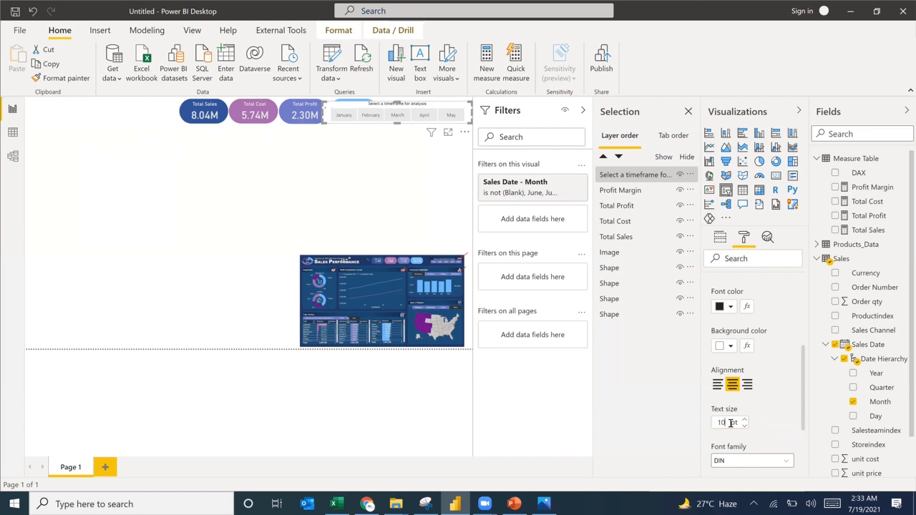
scroll(712, 350, "up", 3)
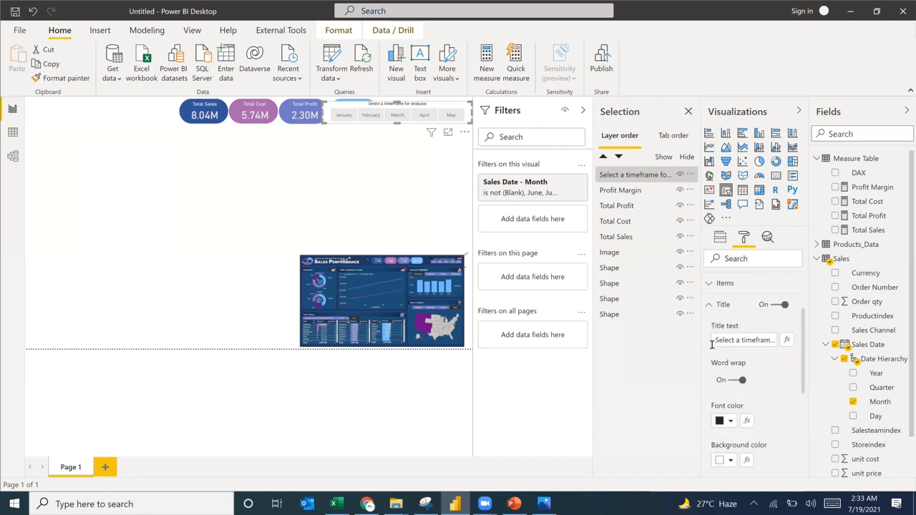
left_click(709, 309)
Set the text size of the slicer's month items to 8 pt
left_click(714, 343)
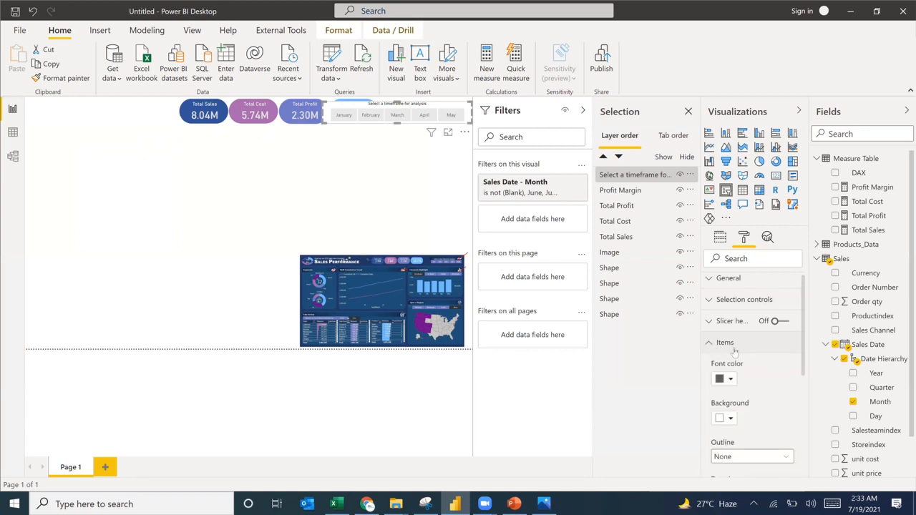
scroll(747, 373, "down", 3)
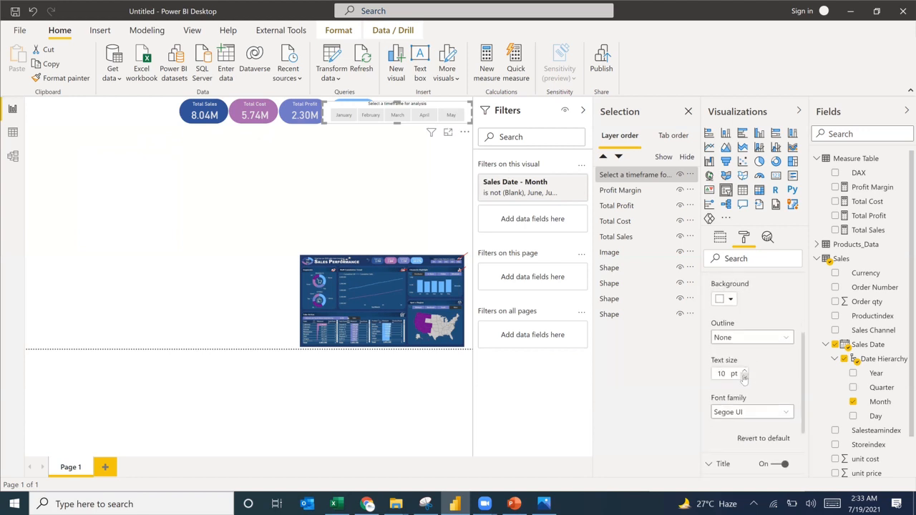
left_click(744, 377)
Narrow the month slicer from its left edge to a width of about 370 and turn off its background
left_click_drag(323, 109, 345, 116)
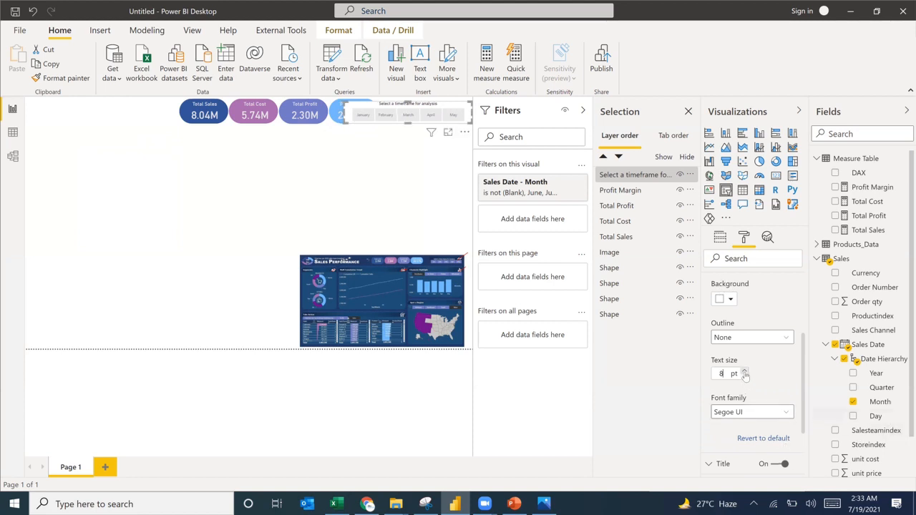
scroll(755, 326, "down", 3)
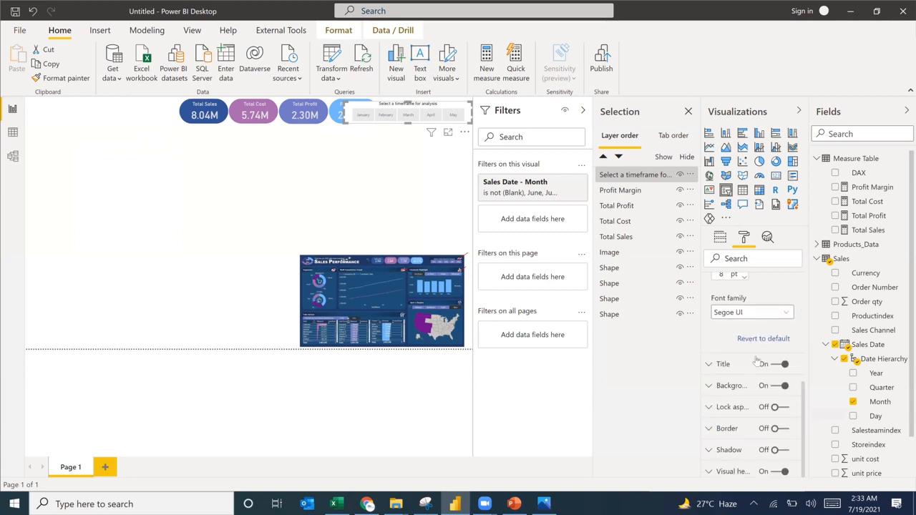
left_click(778, 386)
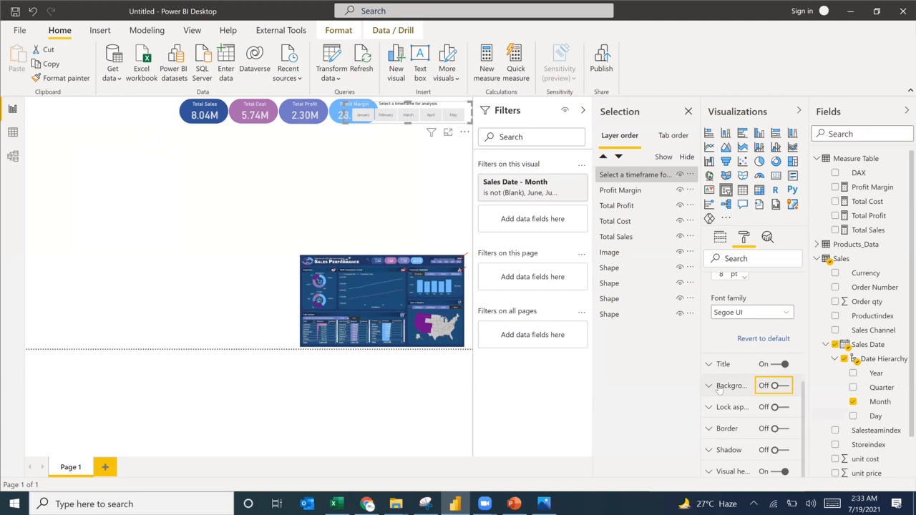
Look through the slicer's General, Selection controls and Items settings for the options that color the month buttons
scroll(739, 415, "up", 2)
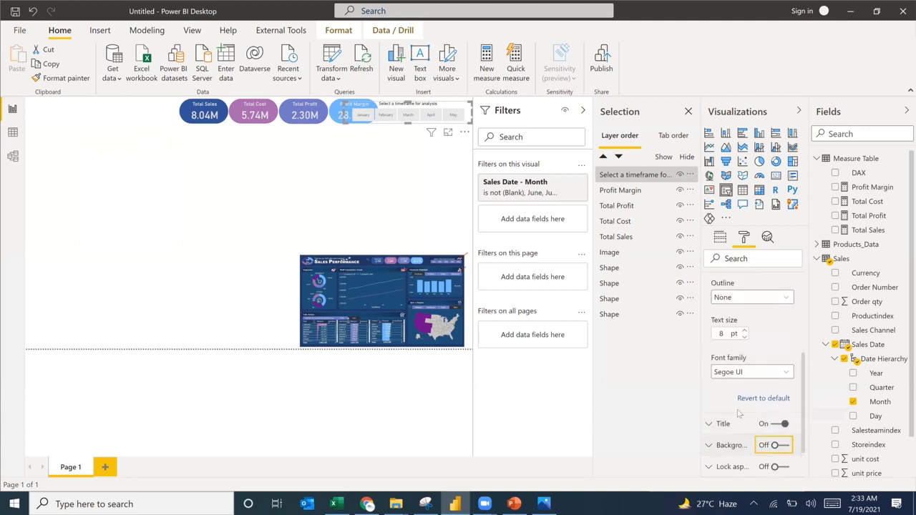
scroll(740, 413, "up", 5)
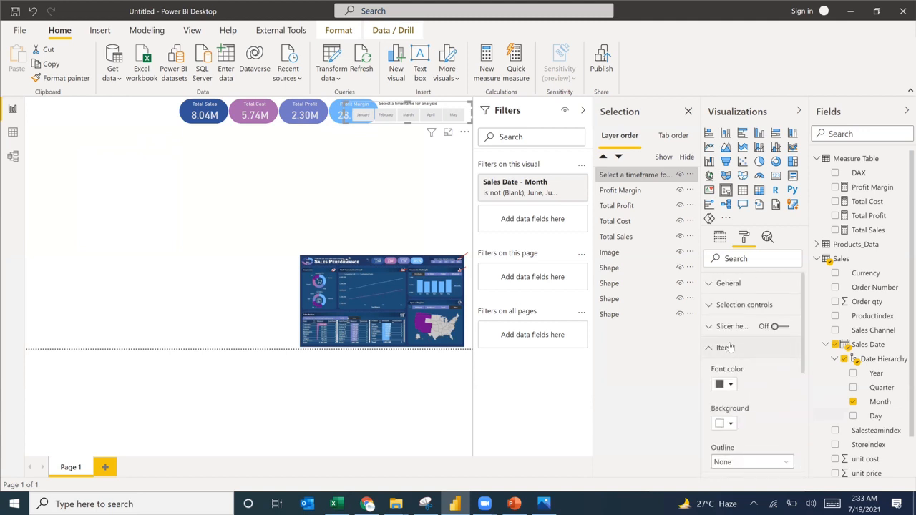
left_click(726, 347)
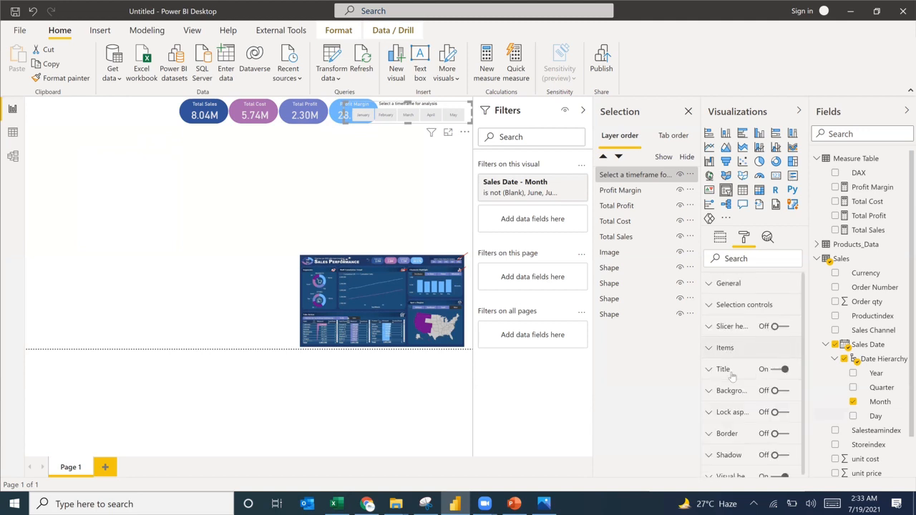
left_click(720, 306)
left_click(724, 304)
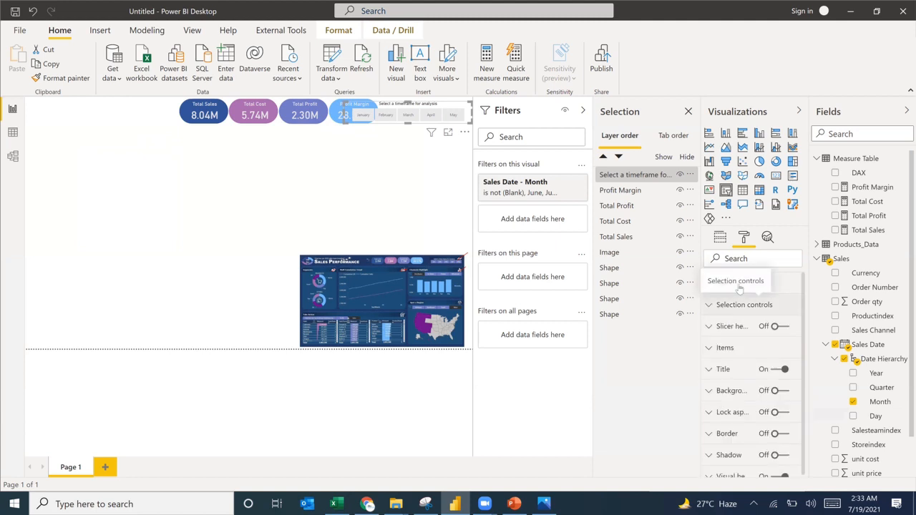
left_click(728, 284)
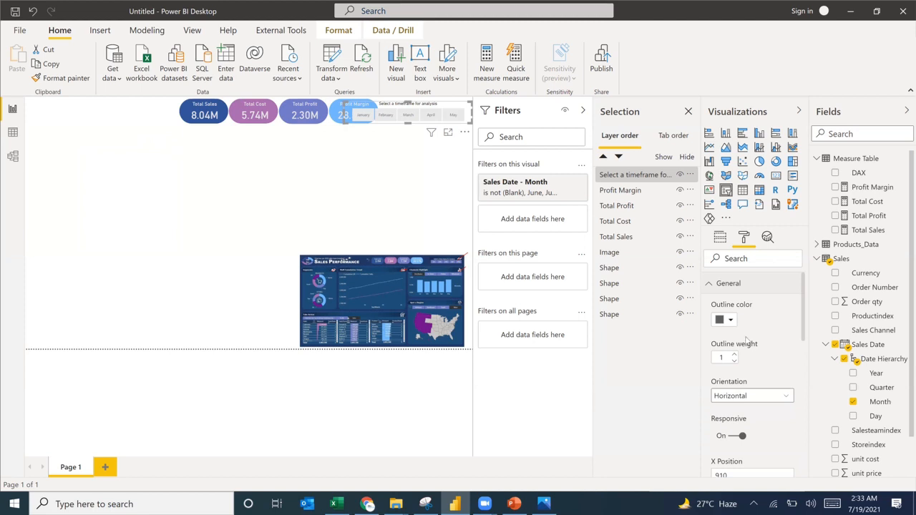
scroll(745, 342, "down", 3)
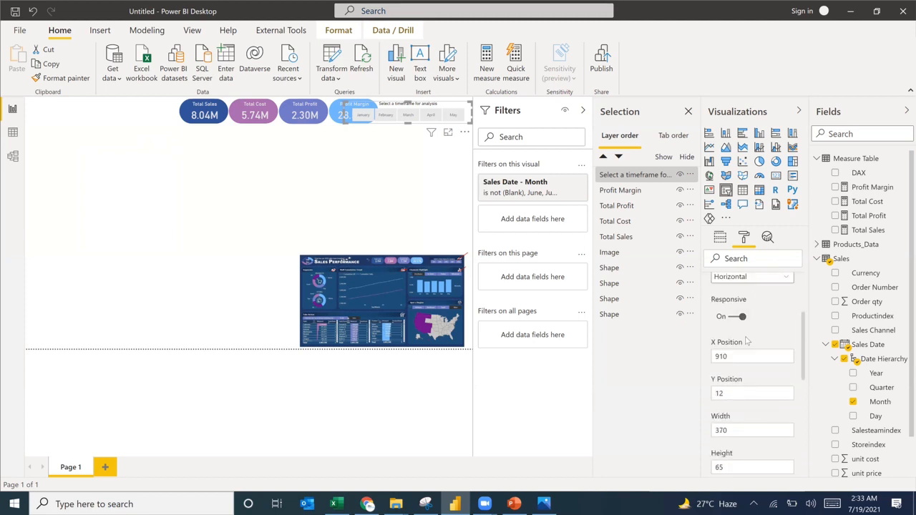
scroll(745, 342, "down", 6)
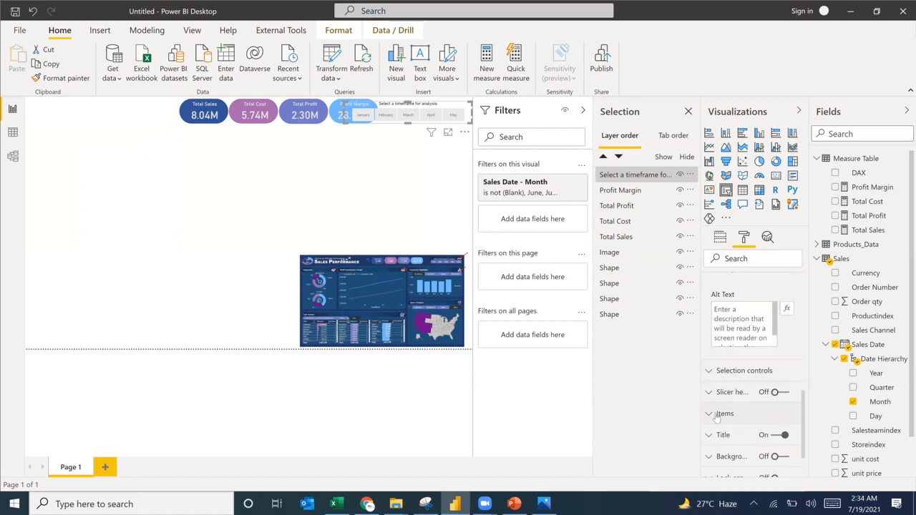
scroll(753, 356, "down", 2)
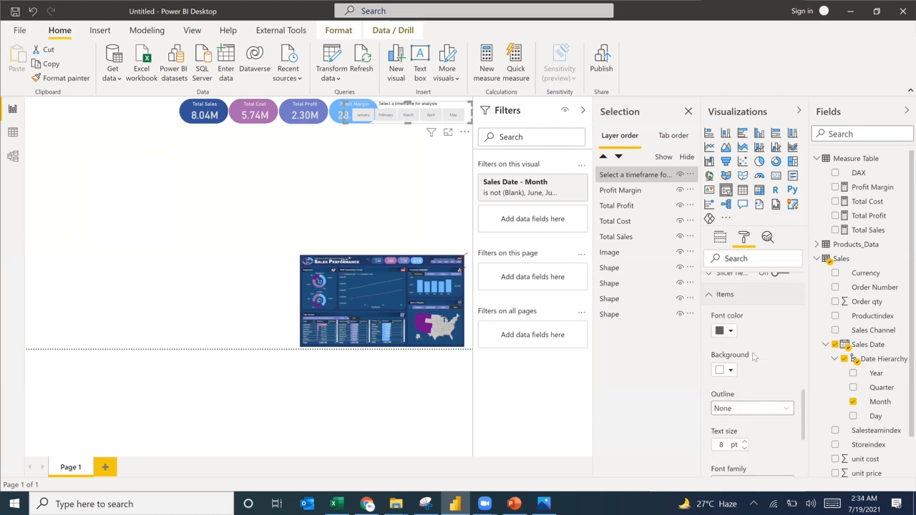
scroll(752, 356, "down", 3)
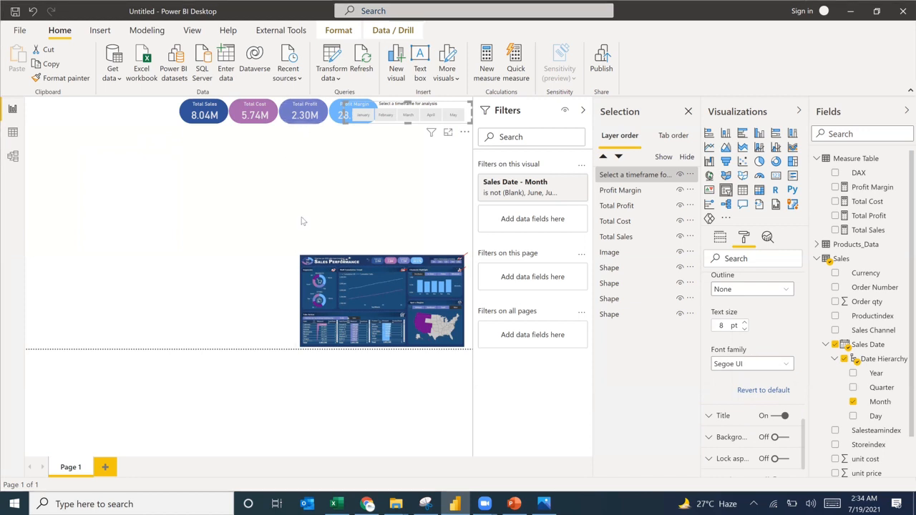
Switch to PowerPoint, copy the hex code 7179C8 from the selected logo shape's custom fill color, and return to Power BI
left_click(396, 504)
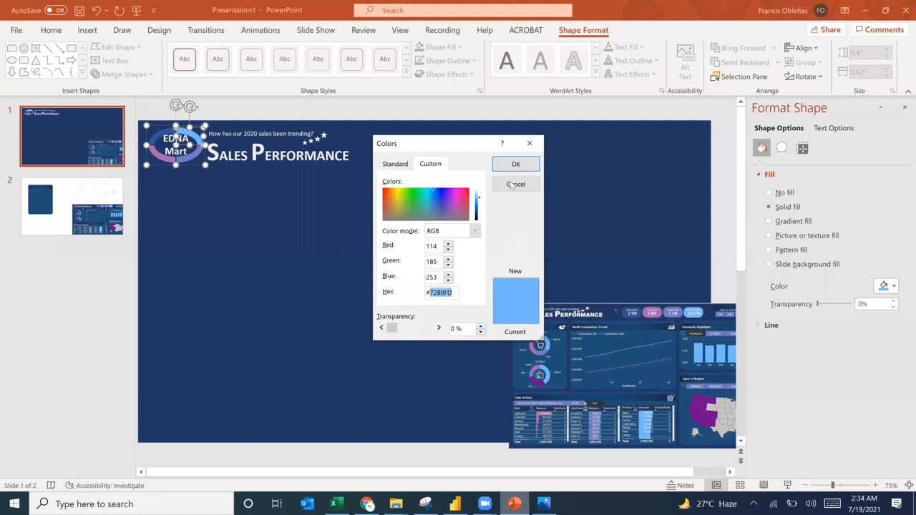
left_click(512, 185)
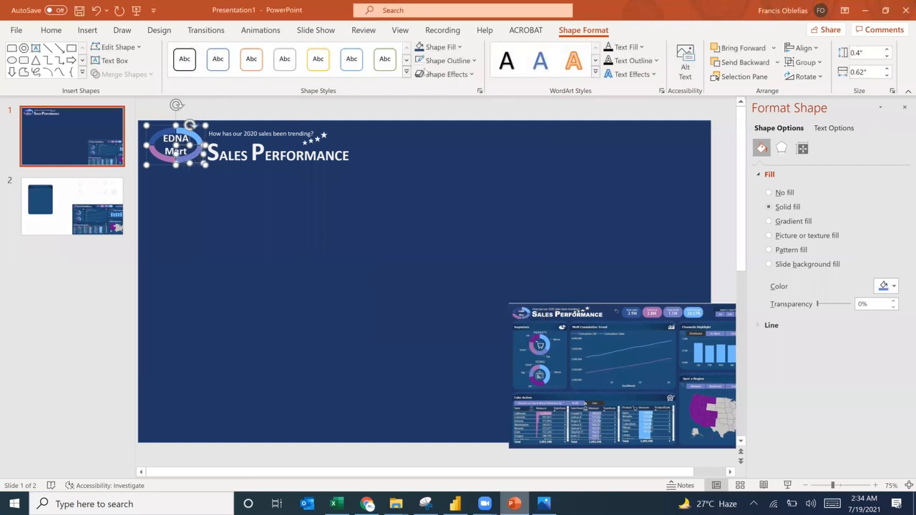
left_click(459, 47)
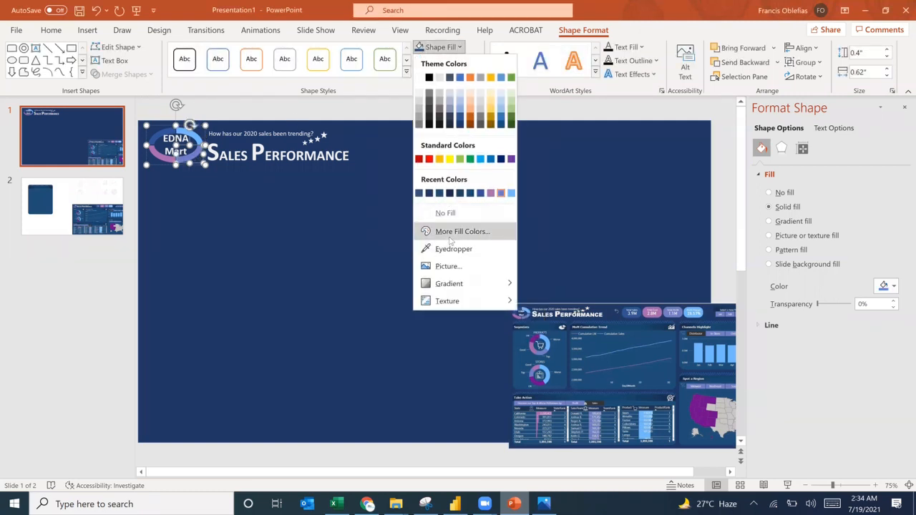
left_click(450, 240)
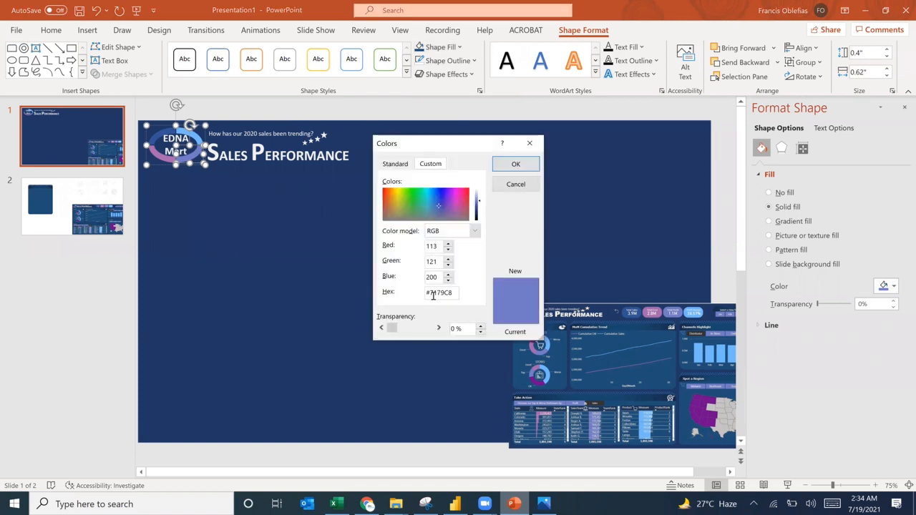
left_click_drag(430, 291, 460, 299)
key("alt+Tab")
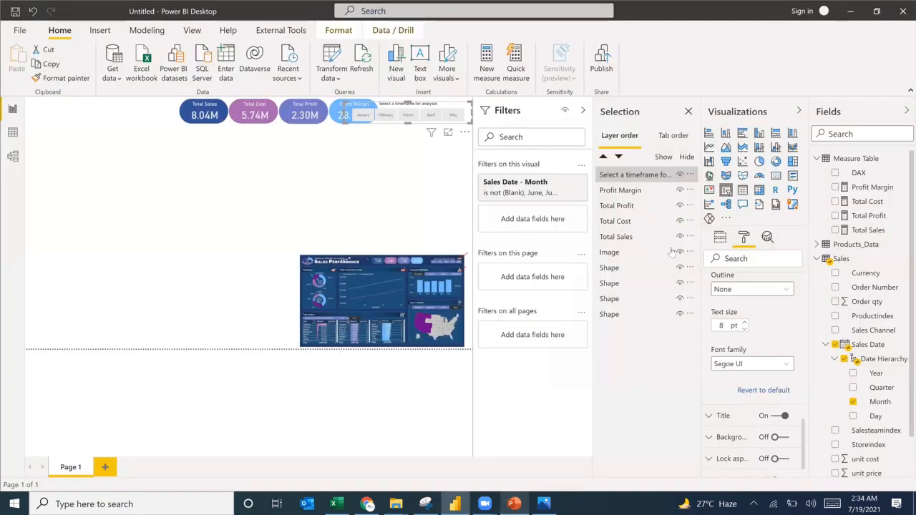
Color the slicer's month items with the recent purple-blue as background and light gray as font color
scroll(741, 405, "up", 1)
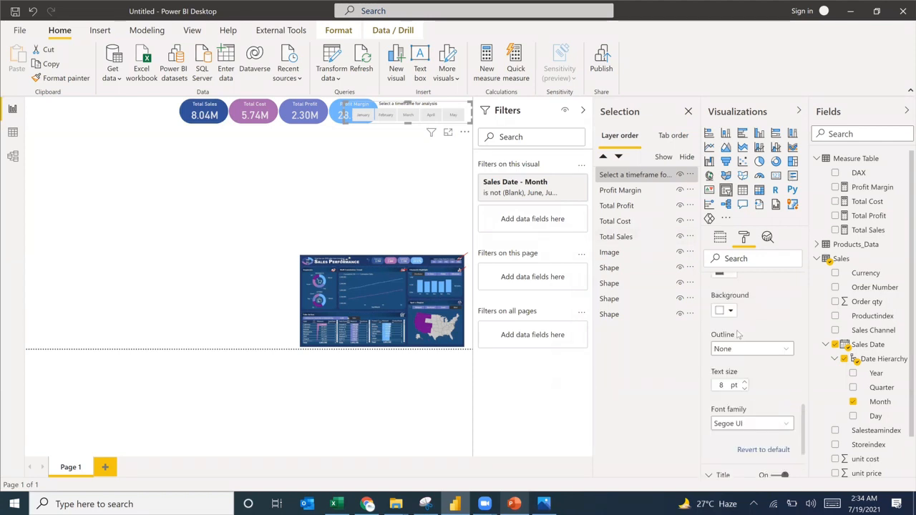
scroll(739, 334, "up", 2)
left_click(730, 371)
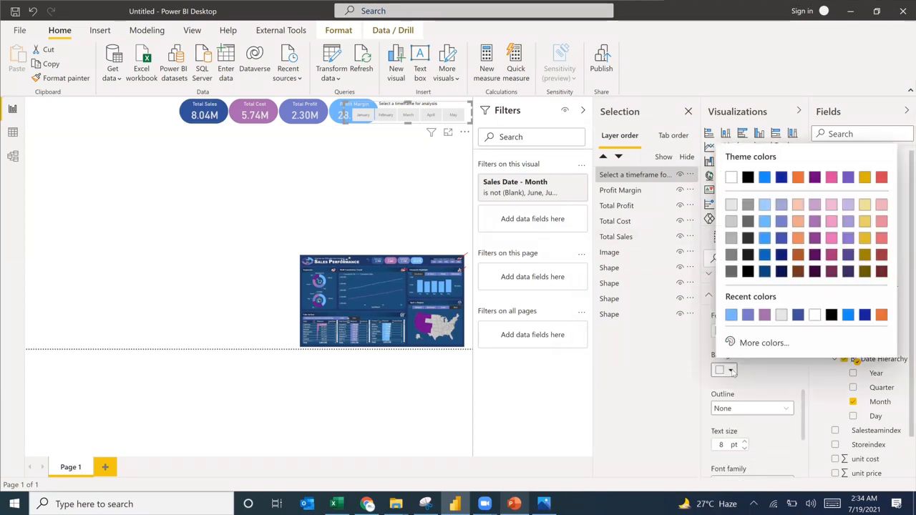
left_click(749, 317)
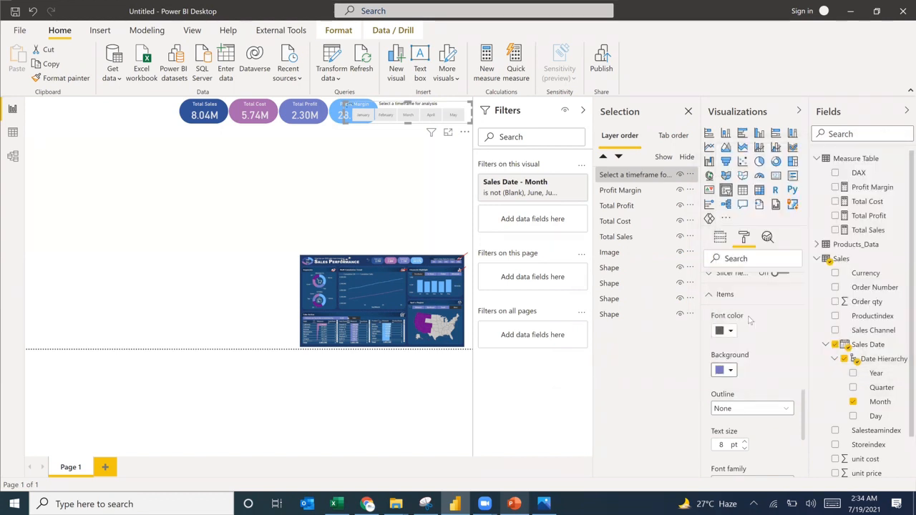
left_click(729, 333)
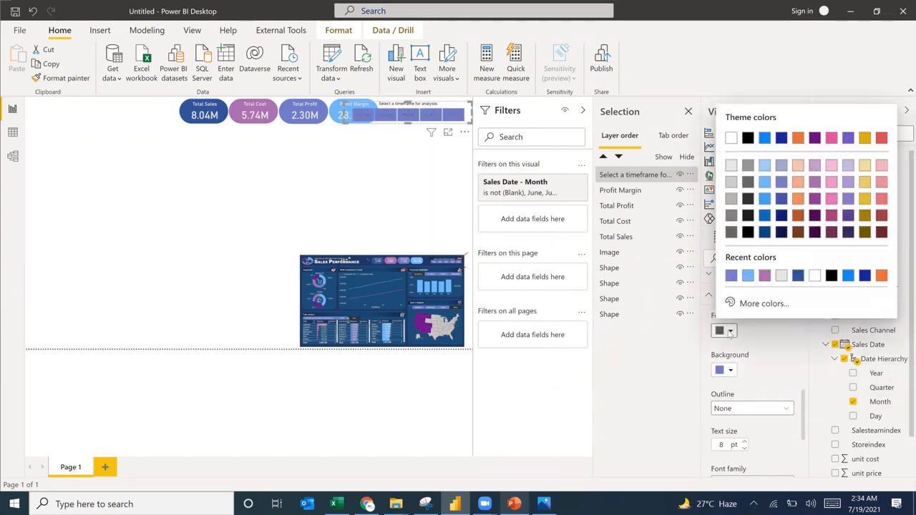
left_click(730, 166)
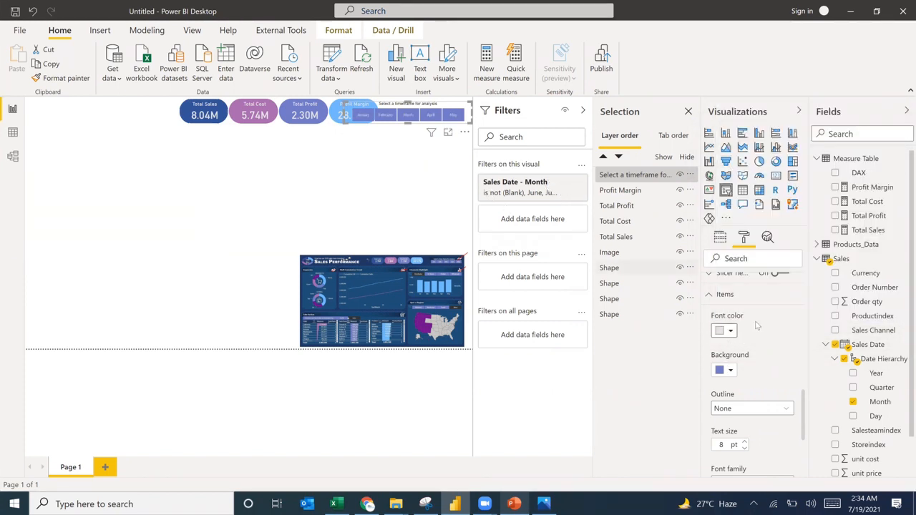
Set the font color of the slicer's title to light gray
left_click(727, 300)
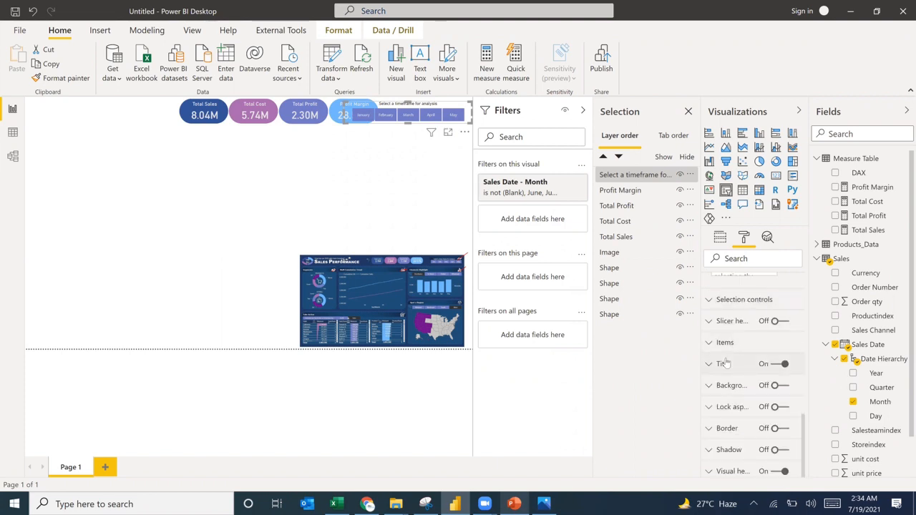
left_click(757, 365)
scroll(752, 408, "down", 3)
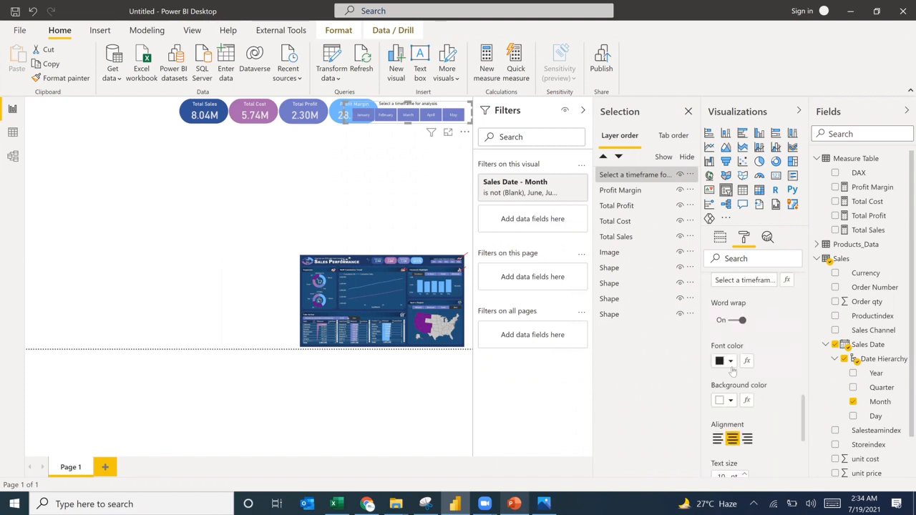
left_click(729, 361)
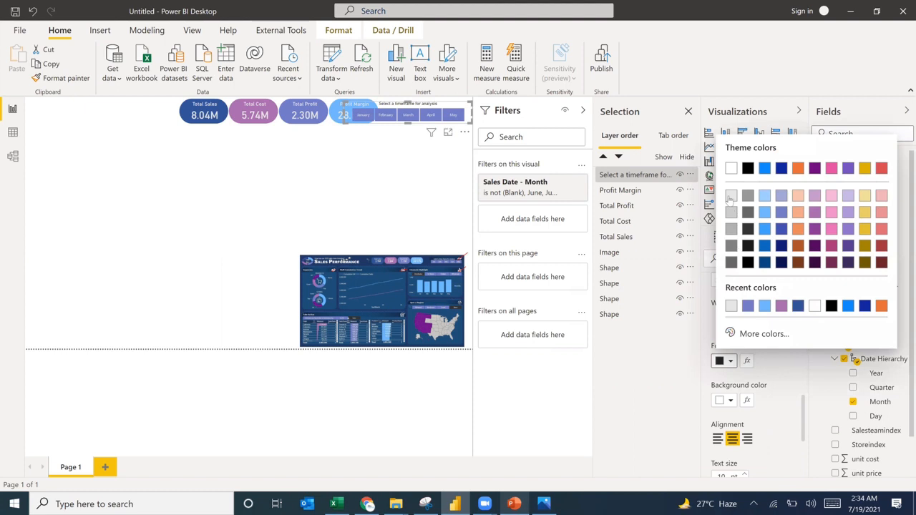
left_click(729, 196)
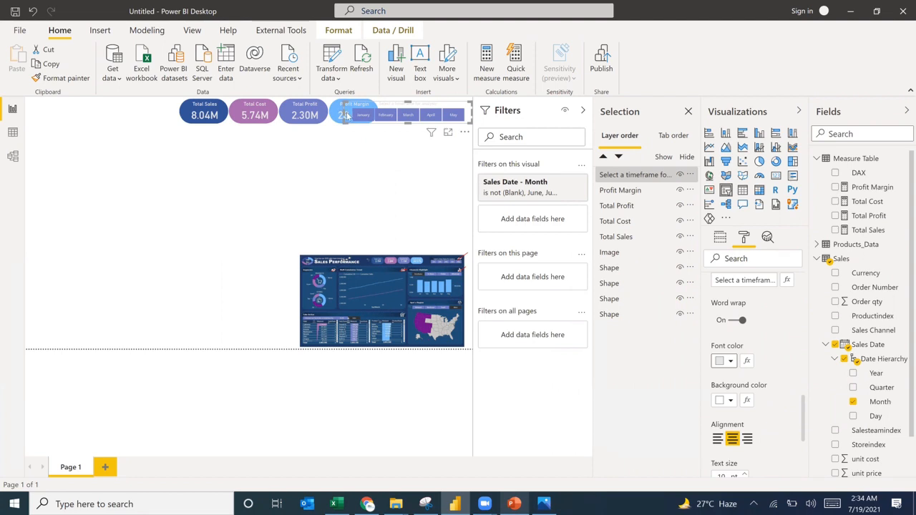
Deselect the slicer and hide the Selection and Filters panes to give the report canvas more room
left_click_drag(347, 115, 343, 116)
left_click(352, 169)
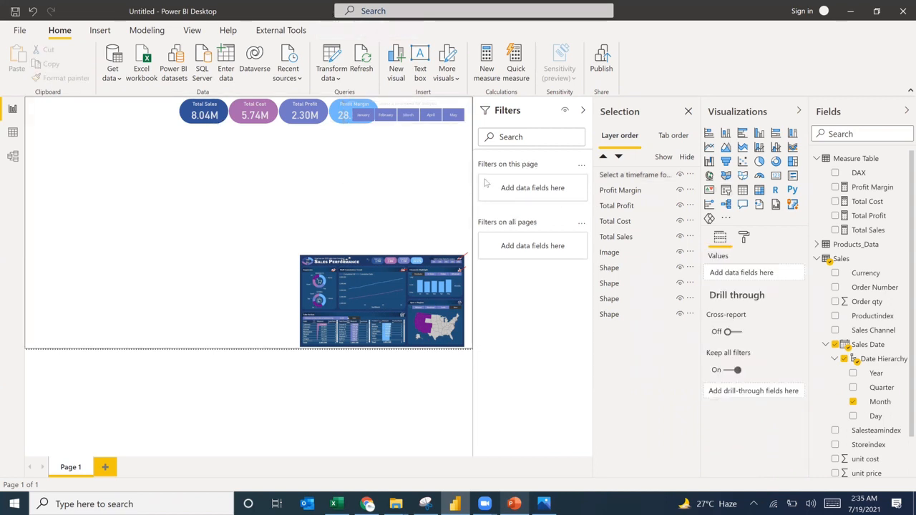
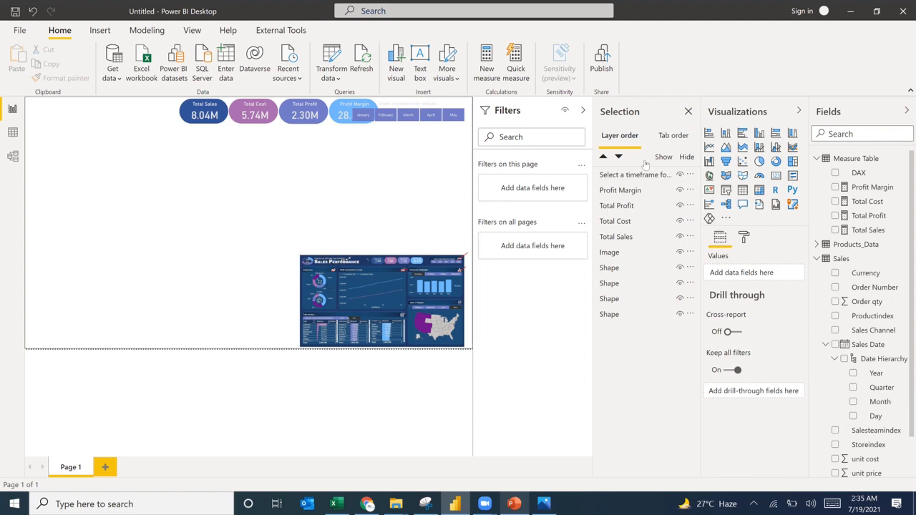
left_click(689, 113)
left_click(690, 111)
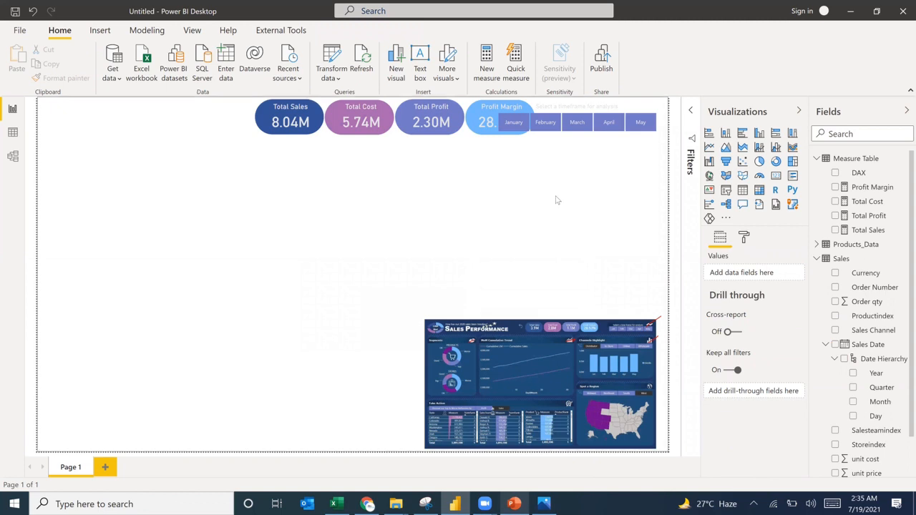
Change the report page size to Custom with a width of 1500 pixels
left_click(744, 237)
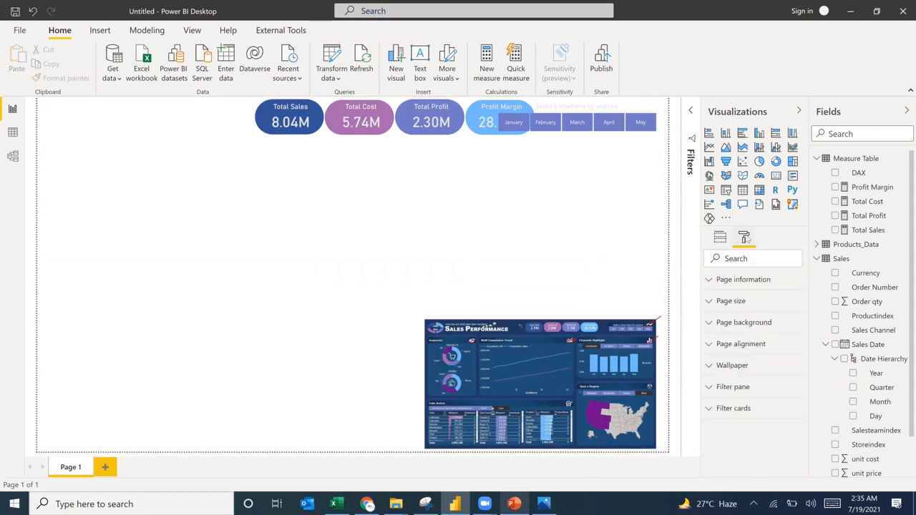
left_click(723, 306)
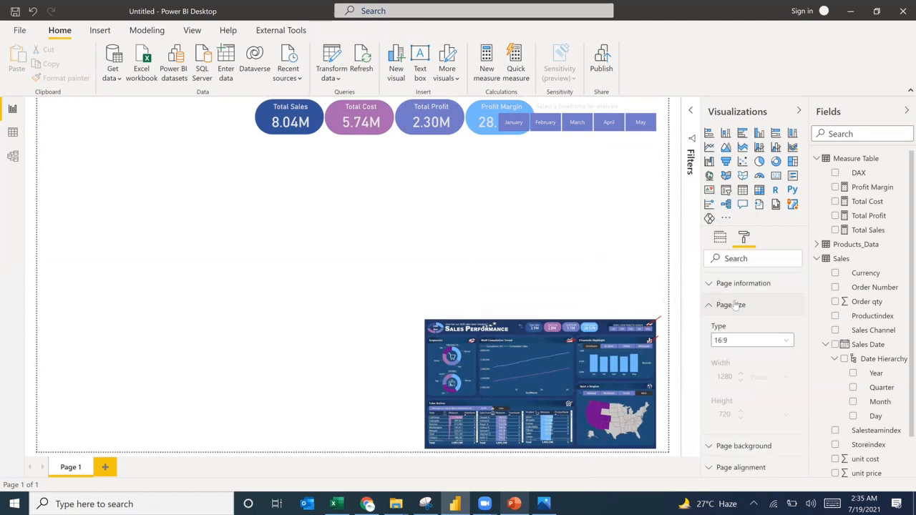
left_click(740, 341)
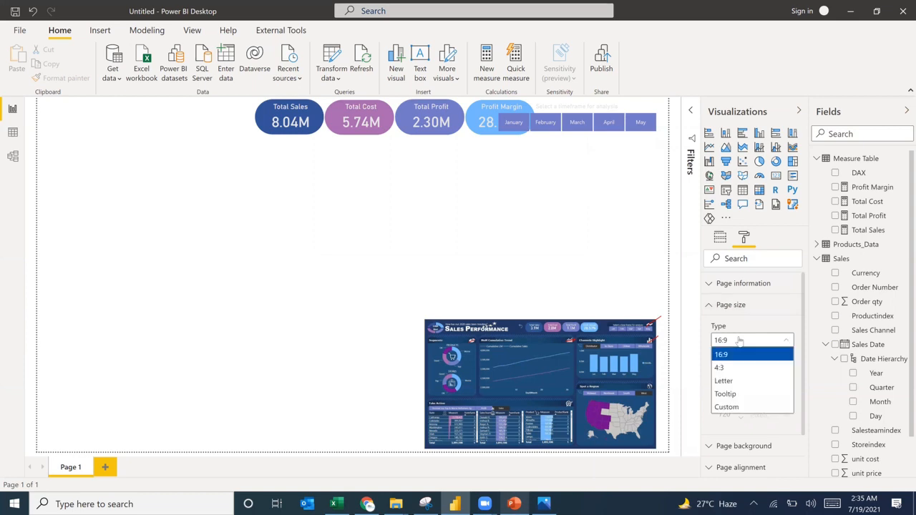
left_click(735, 406)
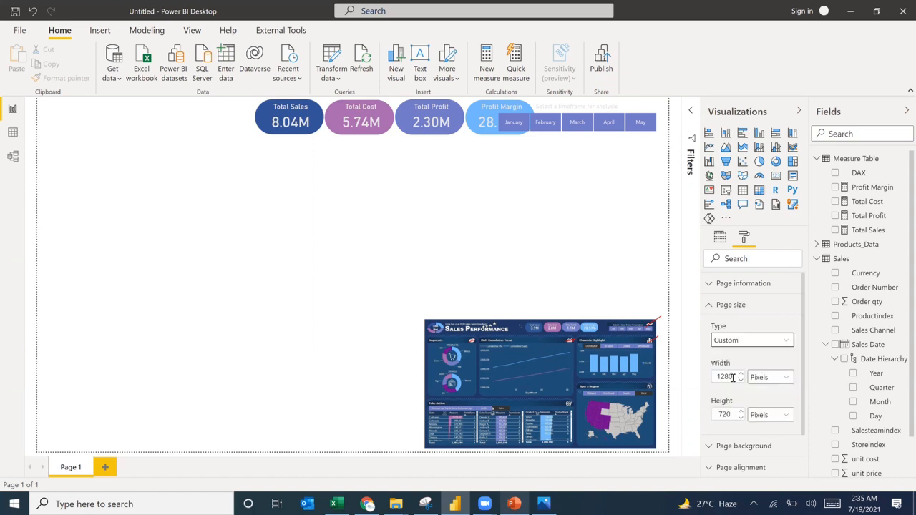
left_click(731, 378)
left_click_drag(731, 377, 701, 379)
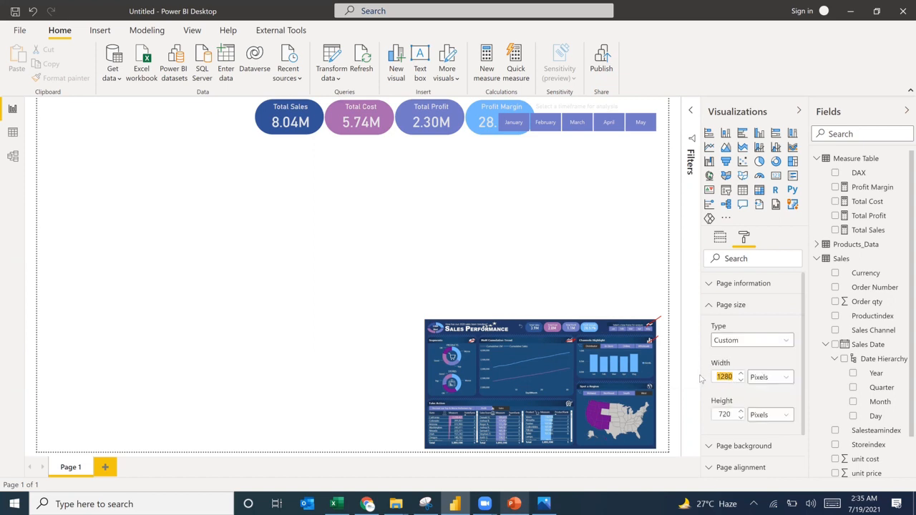
type("150")
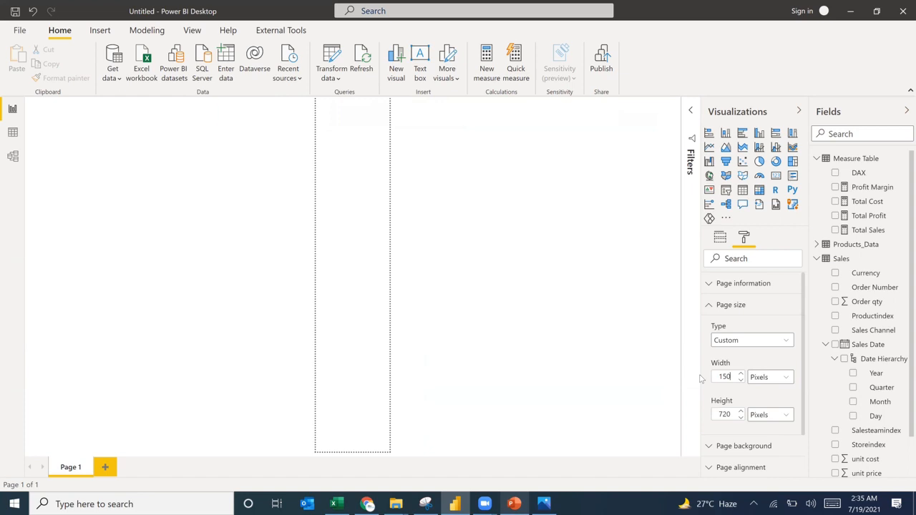
type("0")
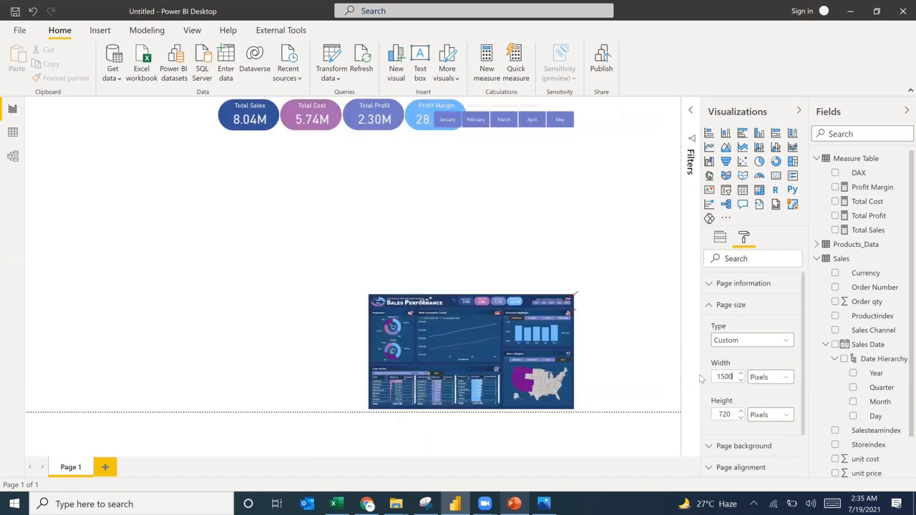
Move the month slicer right so that it sits directly beside the Profit Margin card
left_click(542, 109)
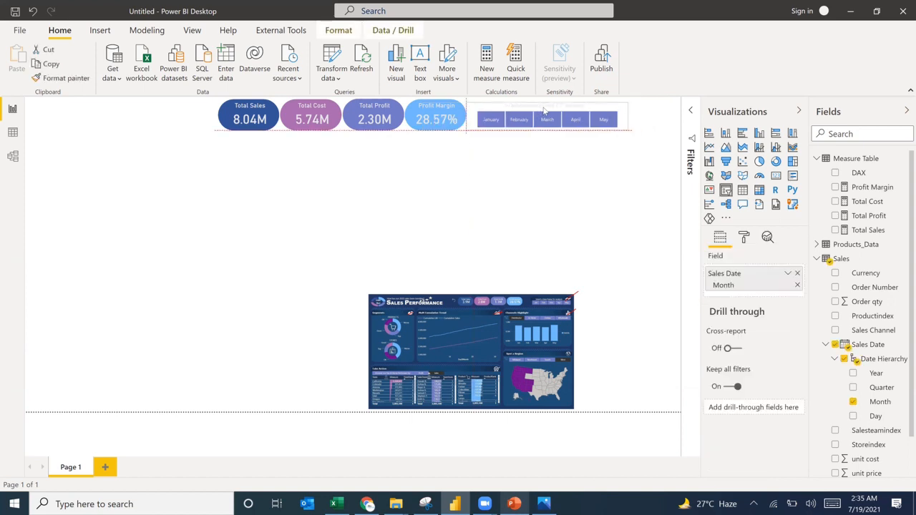
left_click_drag(544, 111, 543, 111)
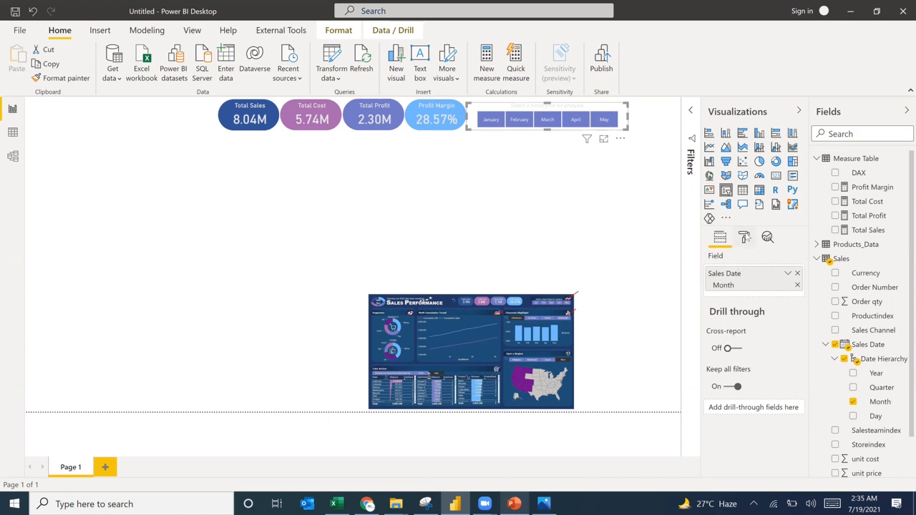
Set the custom page width to 1400 pixels
left_click(745, 236)
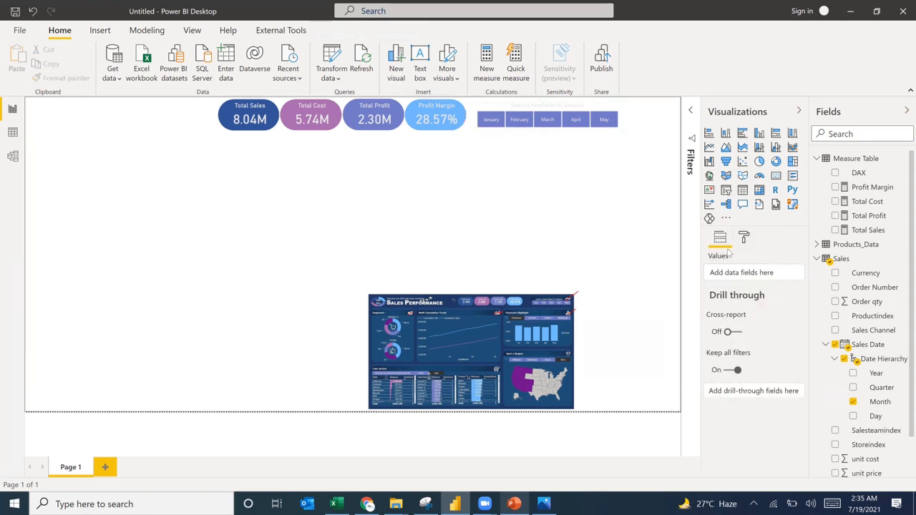
left_click(744, 237)
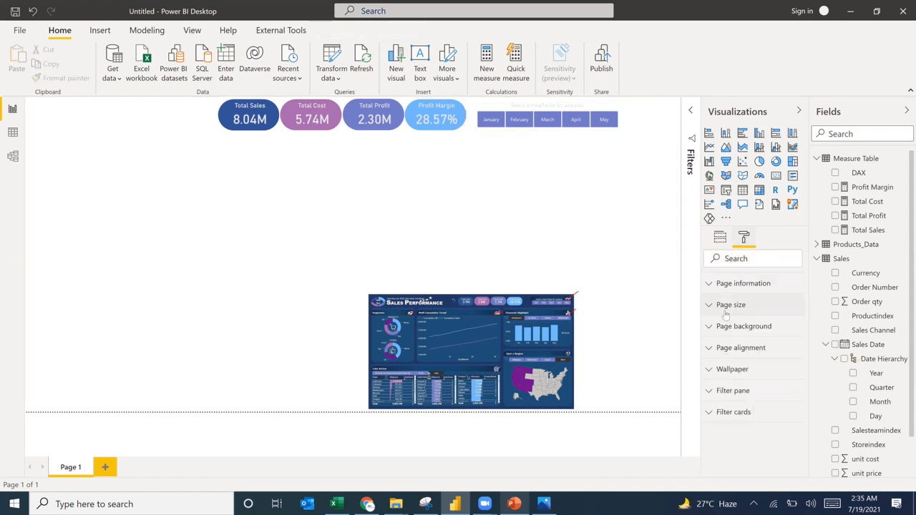
left_click(717, 306)
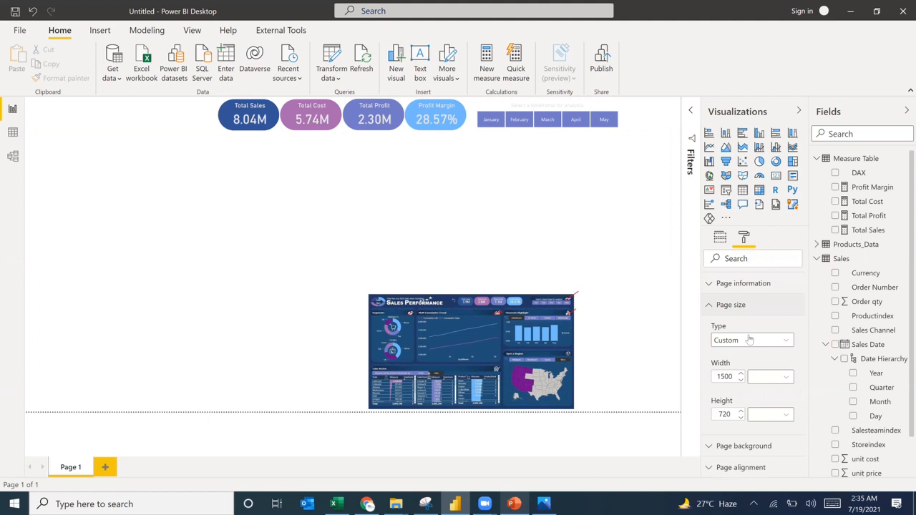
double_click(726, 376)
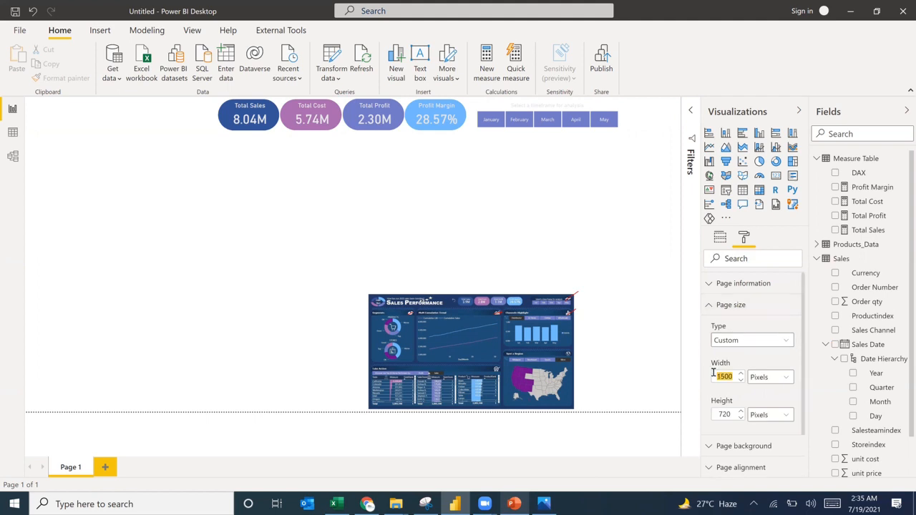
type("1400")
key("Return")
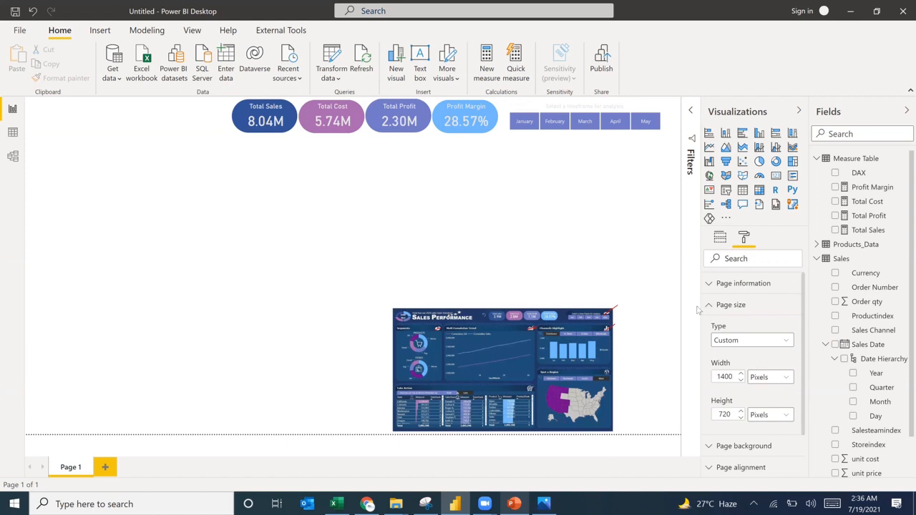
Move the reference dashboard image to the bottom-right corner of the report page
left_click(572, 110)
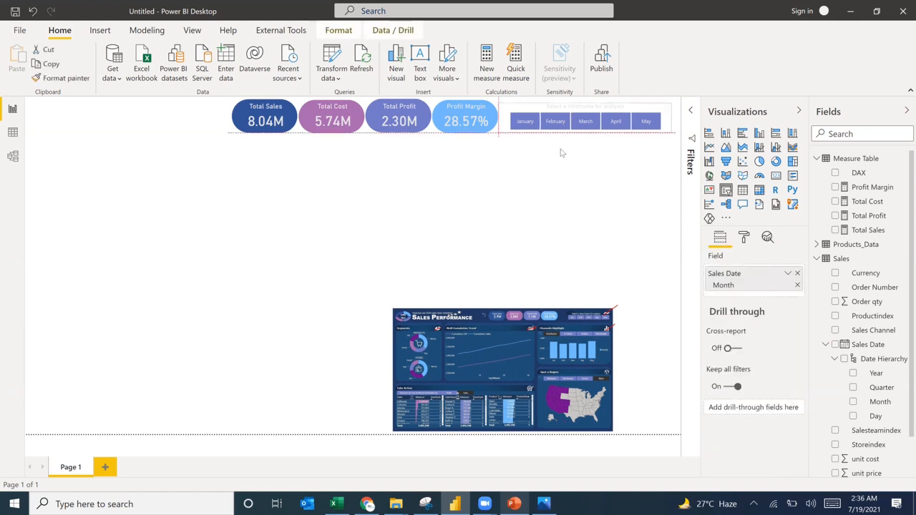
left_click(562, 170)
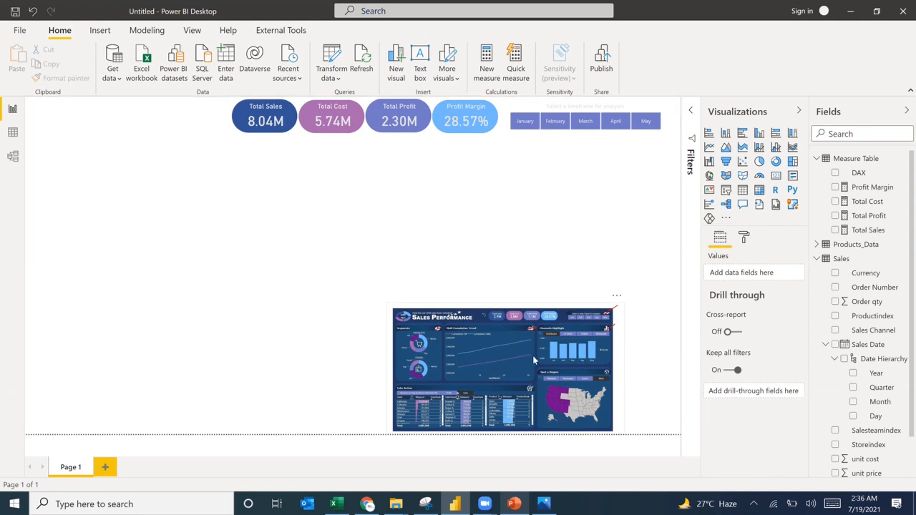
left_click_drag(500, 349, 524, 354)
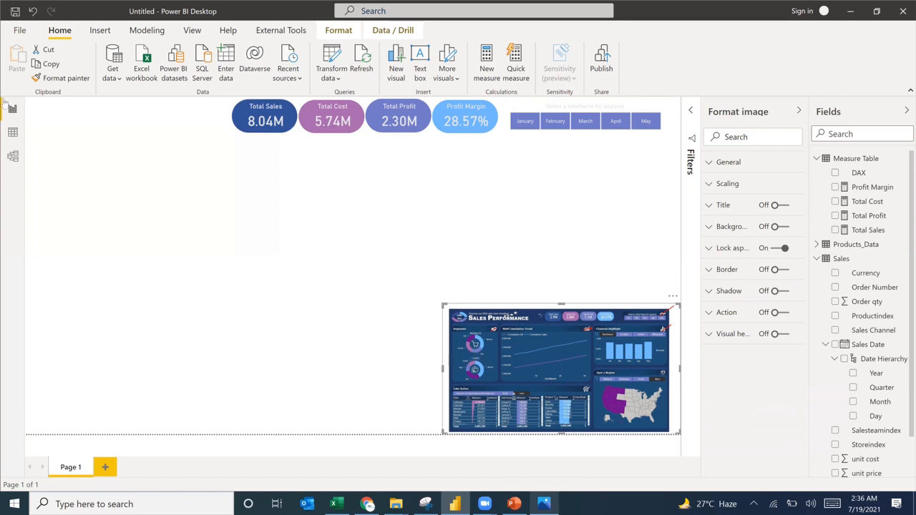
Examine the Products_Data, Measure Table and Sales tables in the data view
left_click(12, 132)
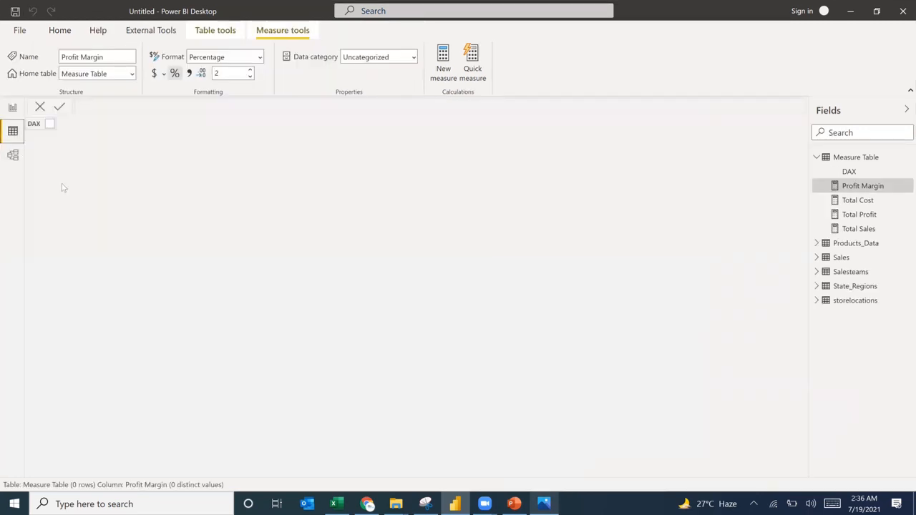
left_click(866, 247)
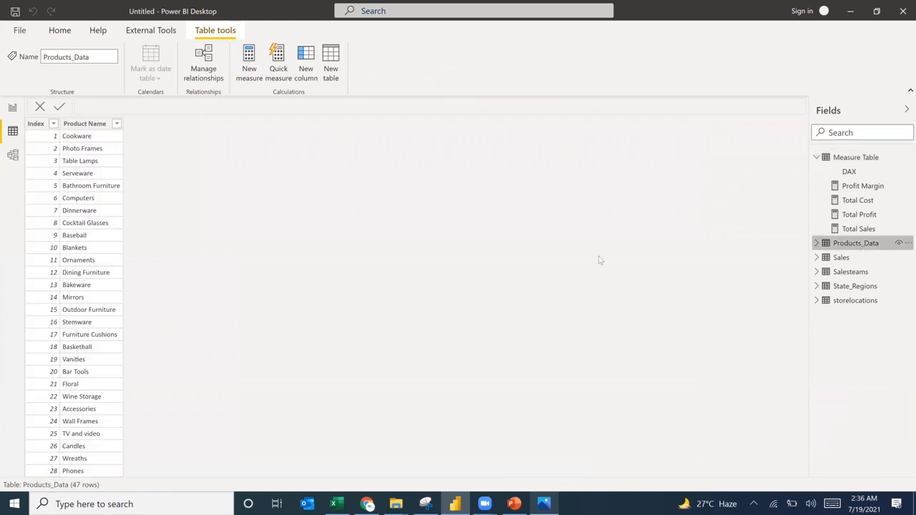
scroll(499, 213, "down", 1)
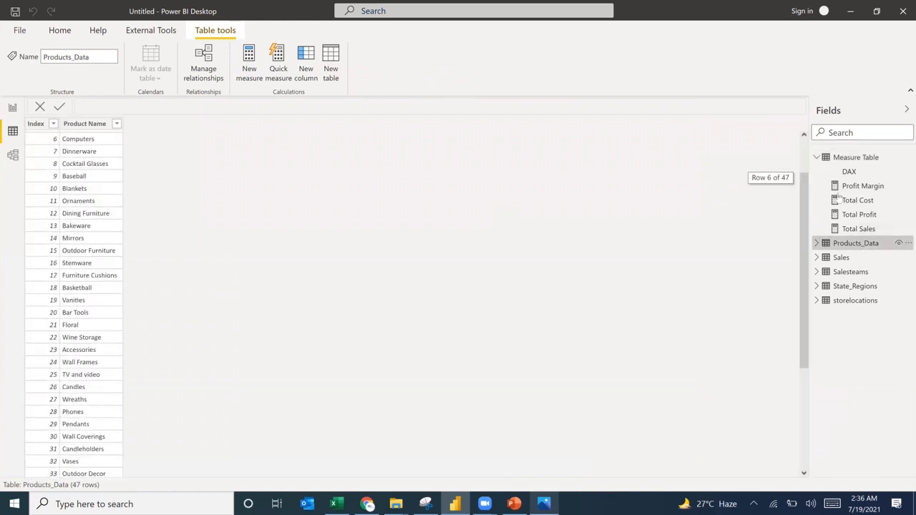
left_click(821, 160)
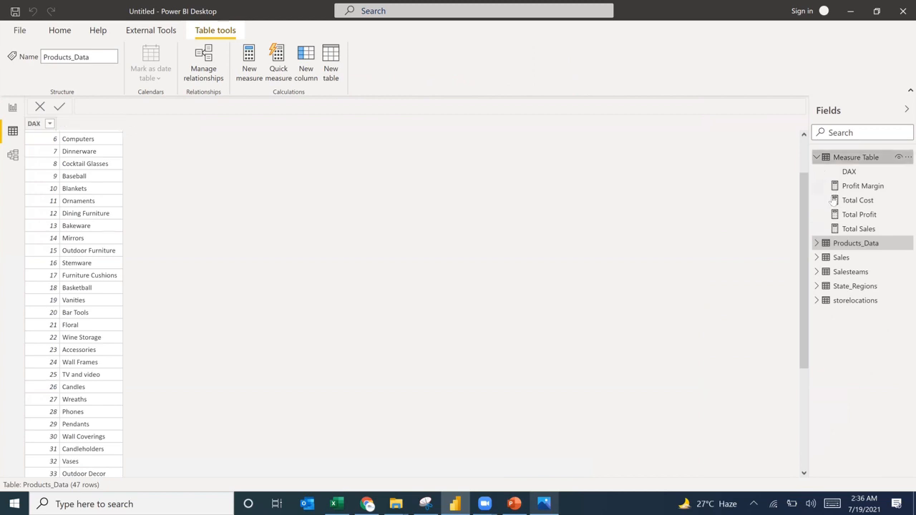
left_click(818, 158)
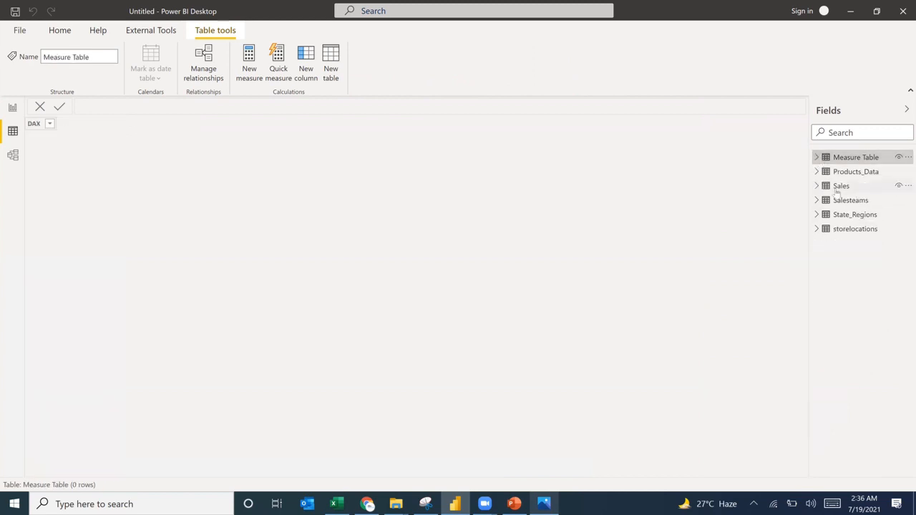
left_click(839, 187)
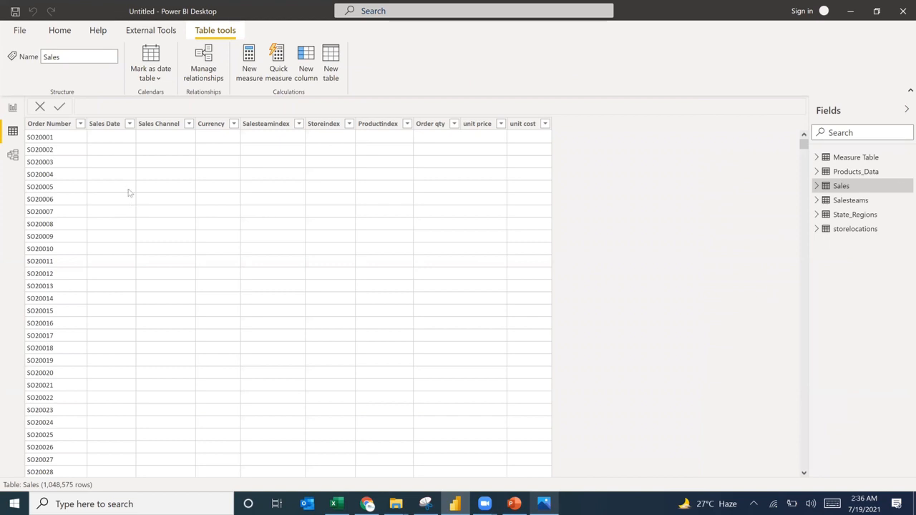
Examine the Sales table's columns and the filter values of Sales Date and Sales Channel
left_click(129, 193)
scroll(129, 192, "down", 3)
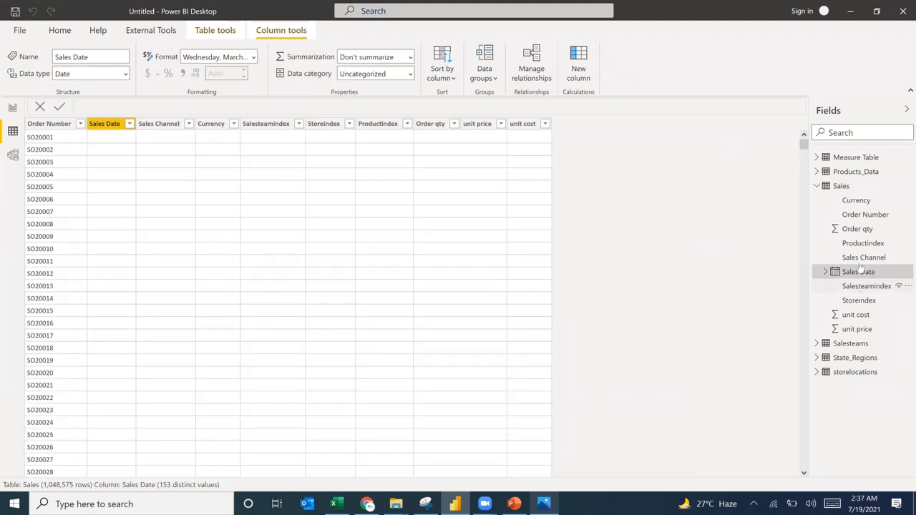
left_click(857, 229)
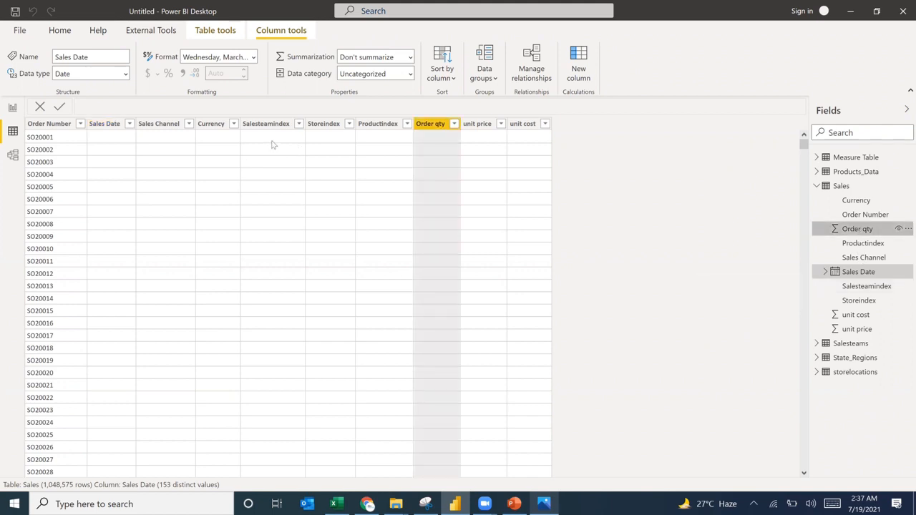
left_click(130, 124)
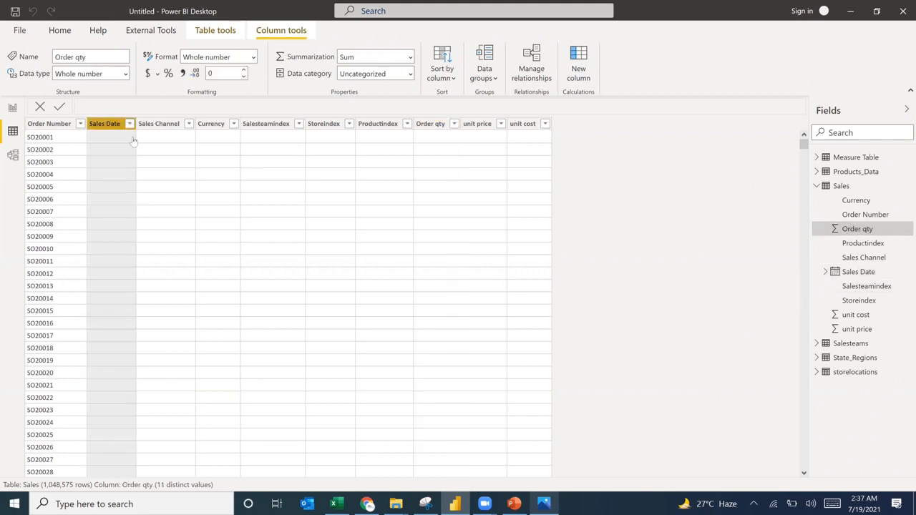
left_click(131, 124)
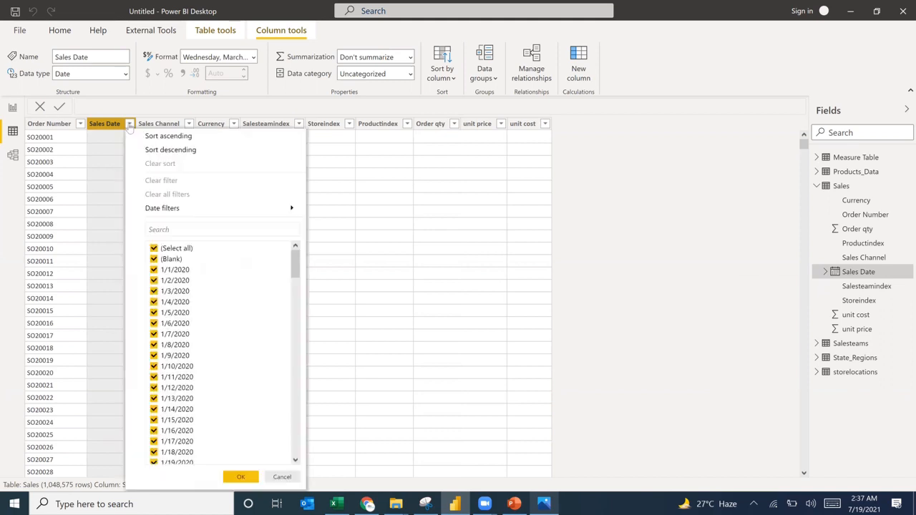
left_click(347, 166)
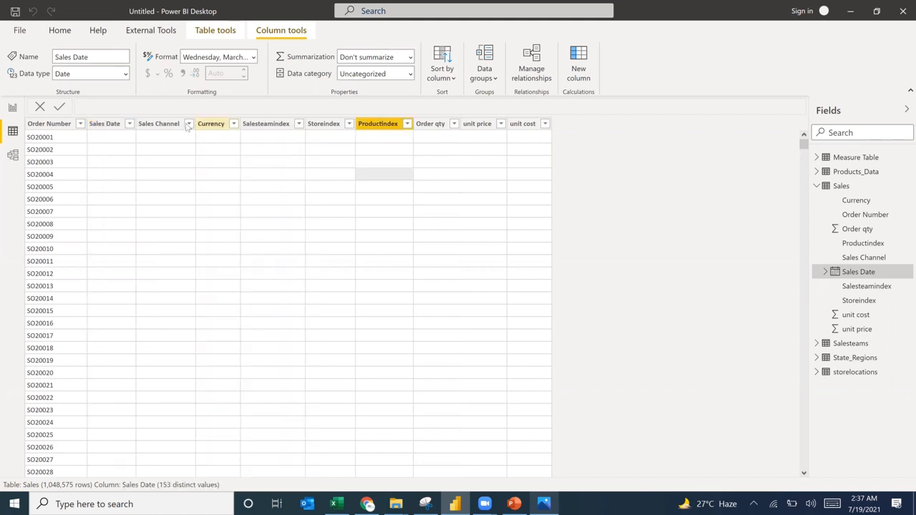
left_click(188, 124)
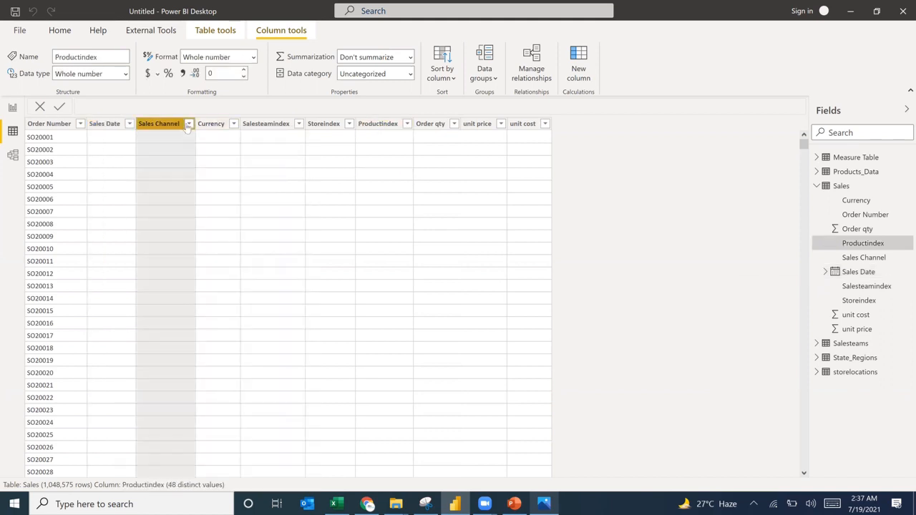
left_click(188, 124)
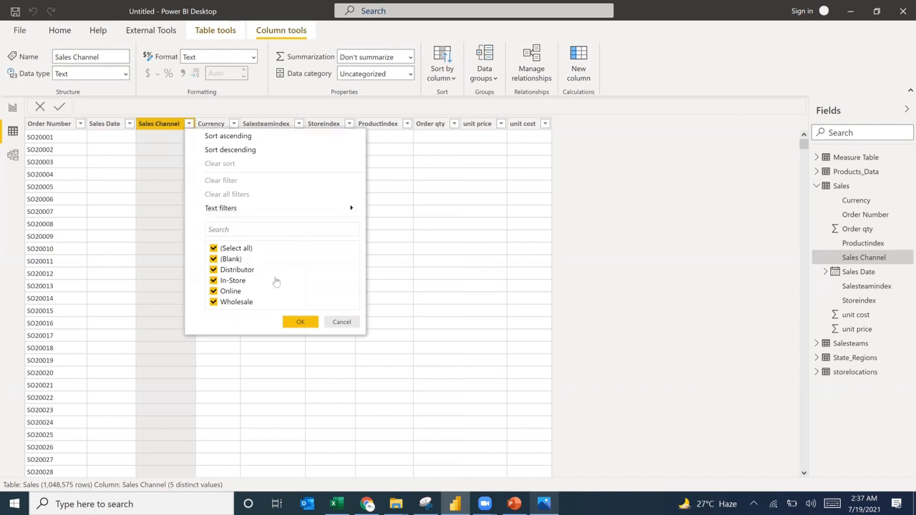
left_click(411, 195)
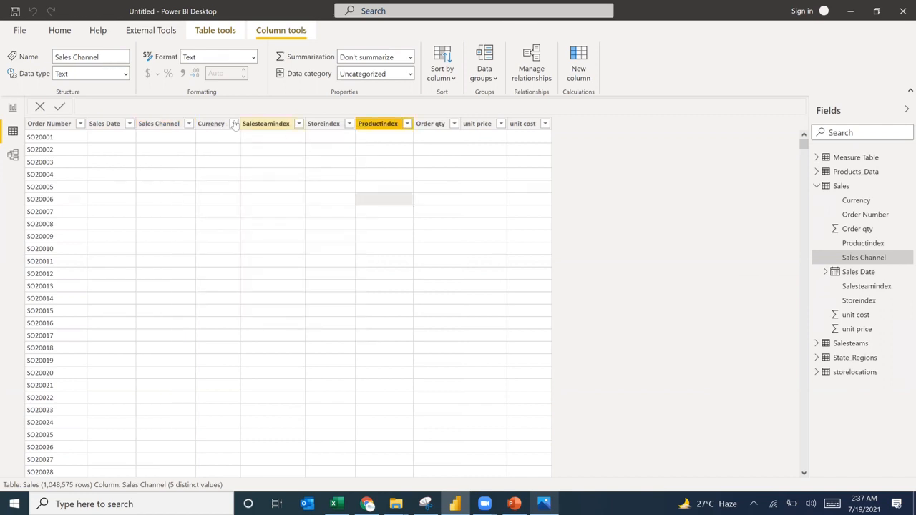
left_click(234, 125)
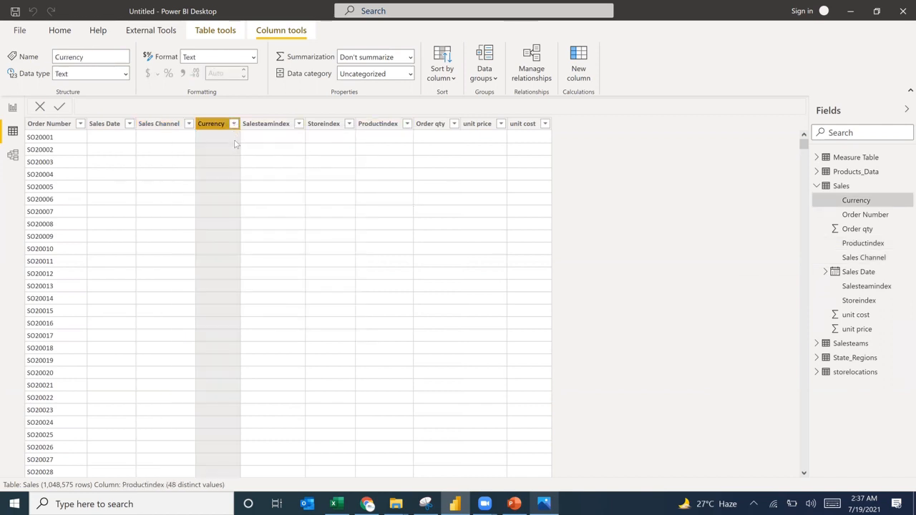
left_click(430, 228)
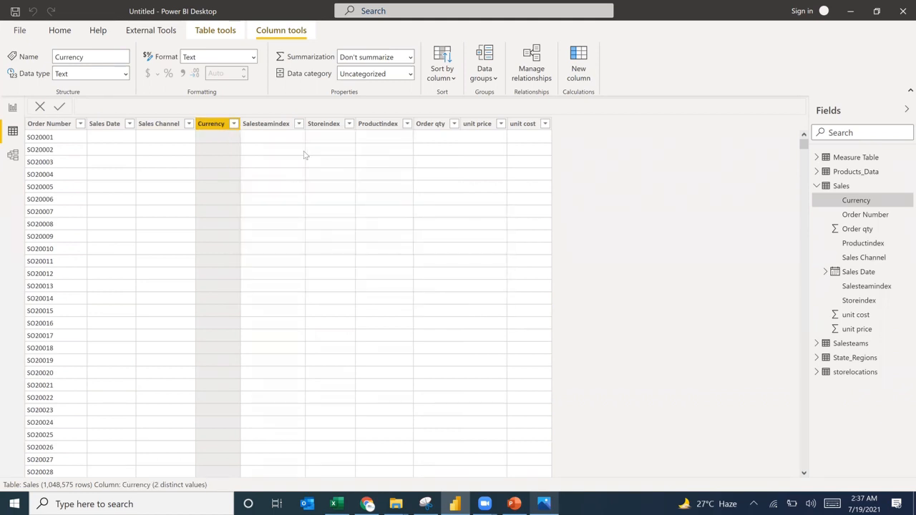
Examine the Products_Data, State_Regions and storelocations tables in the data view
left_click(820, 183)
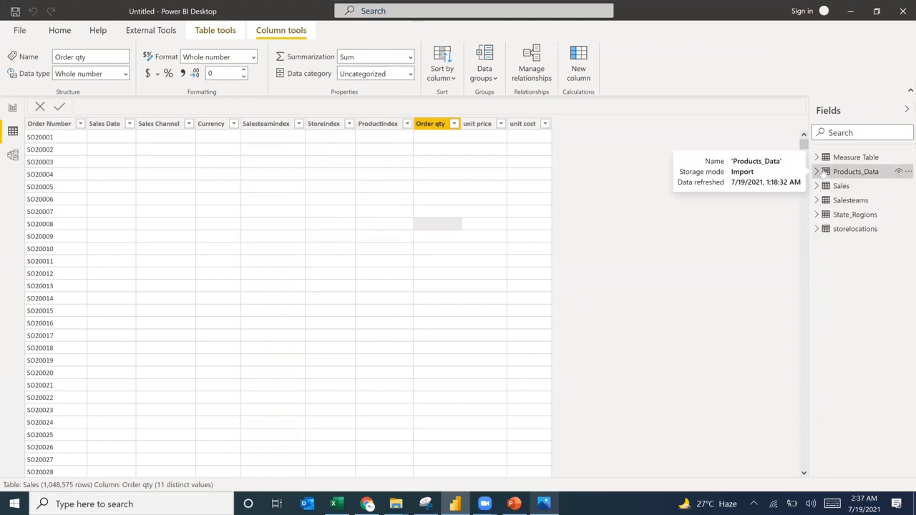
left_click(824, 174)
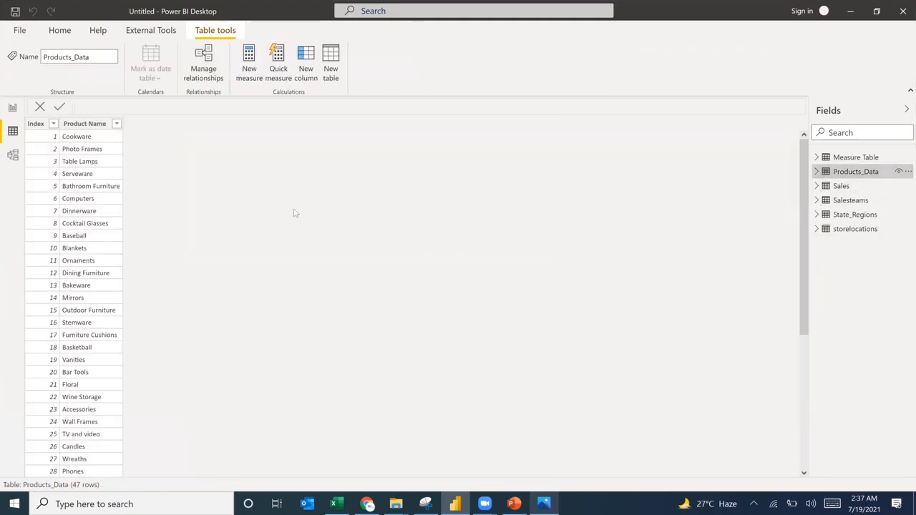
left_click(830, 218)
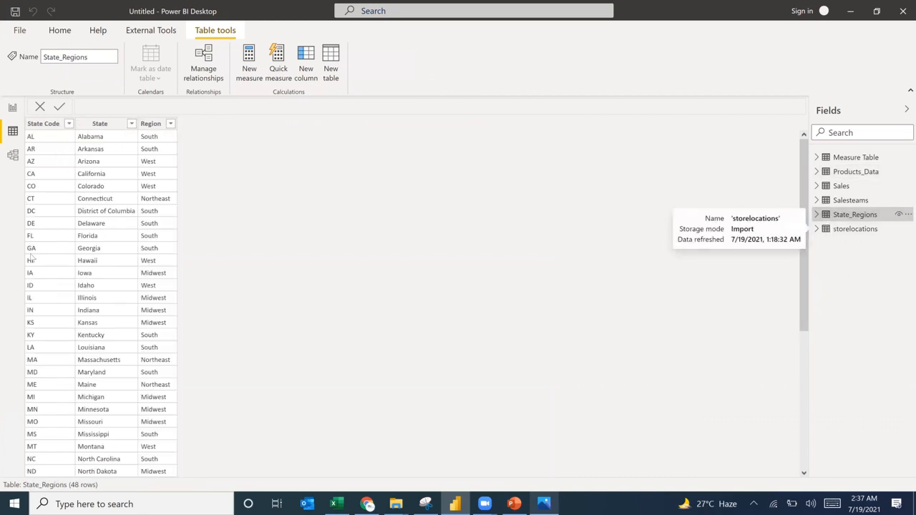
scroll(54, 264, "down", 7)
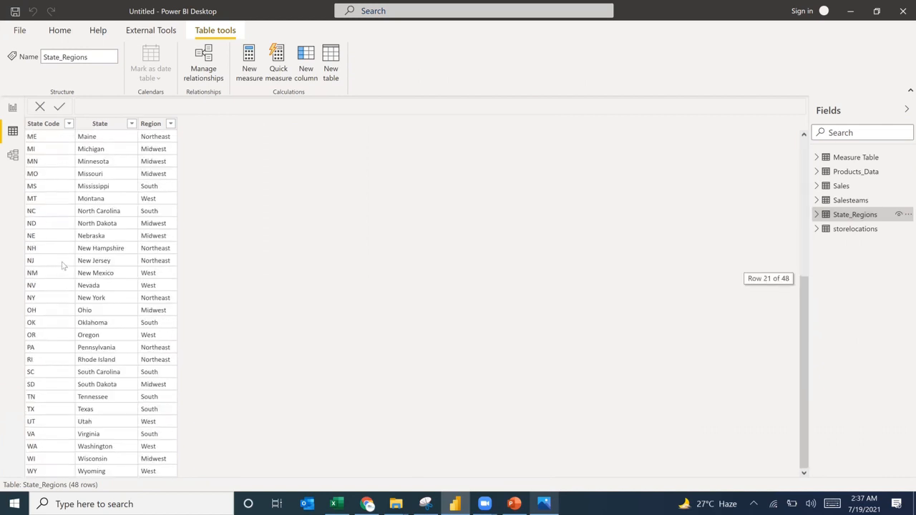
scroll(58, 264, "up", 7)
left_click(848, 229)
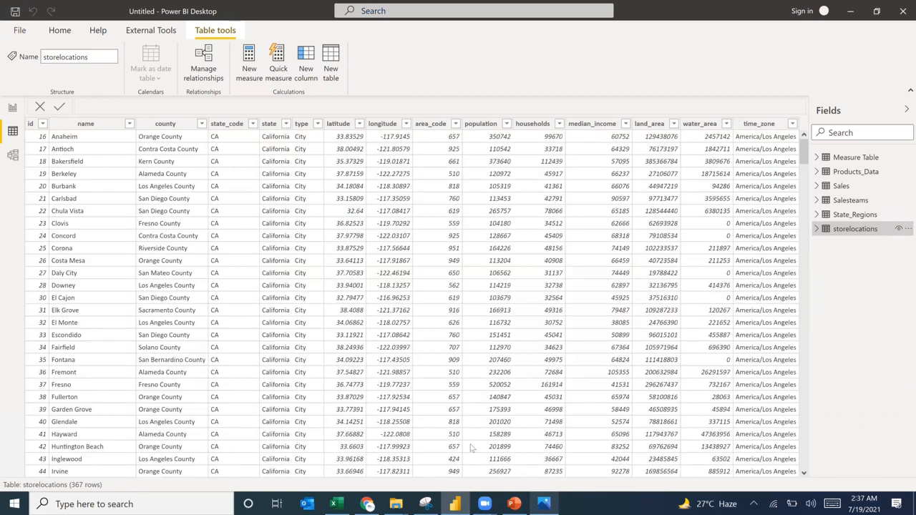
Switch to Photos to study the full reference dashboard image, and return to Power BI Desktop
left_click(513, 504)
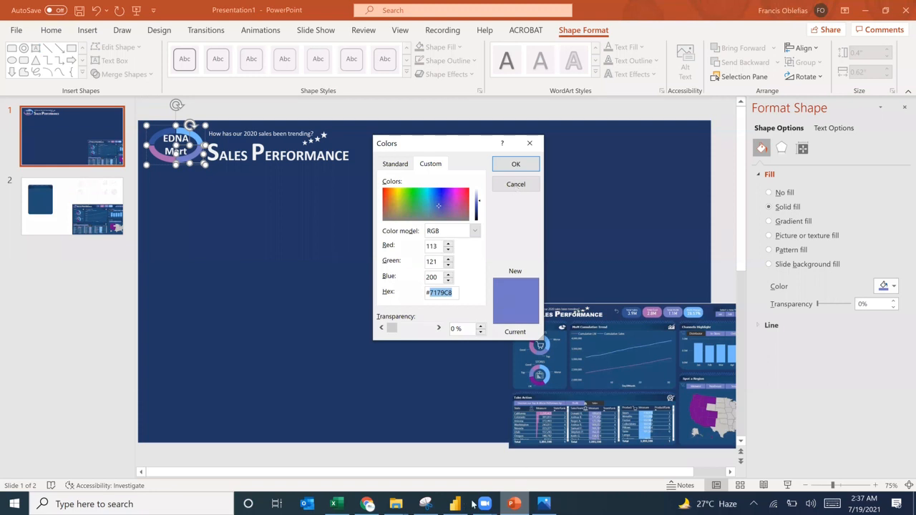
left_click(540, 503)
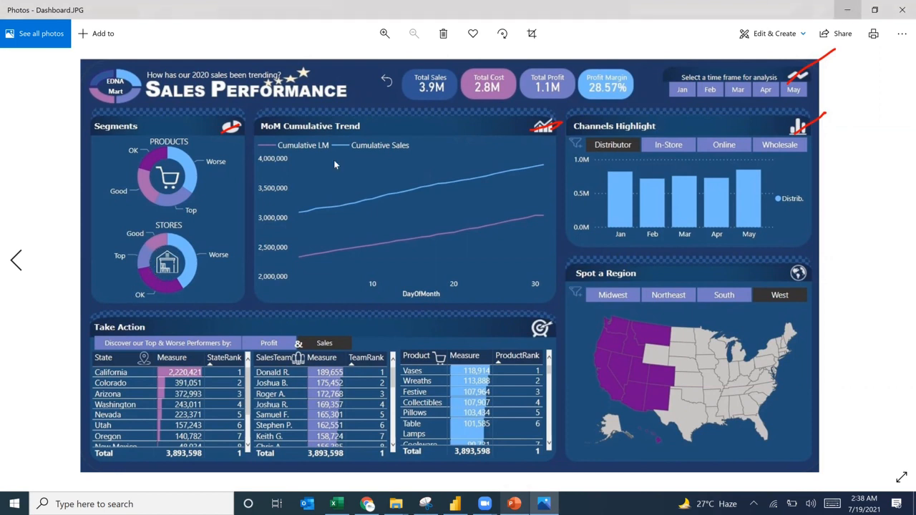
left_click(855, 11)
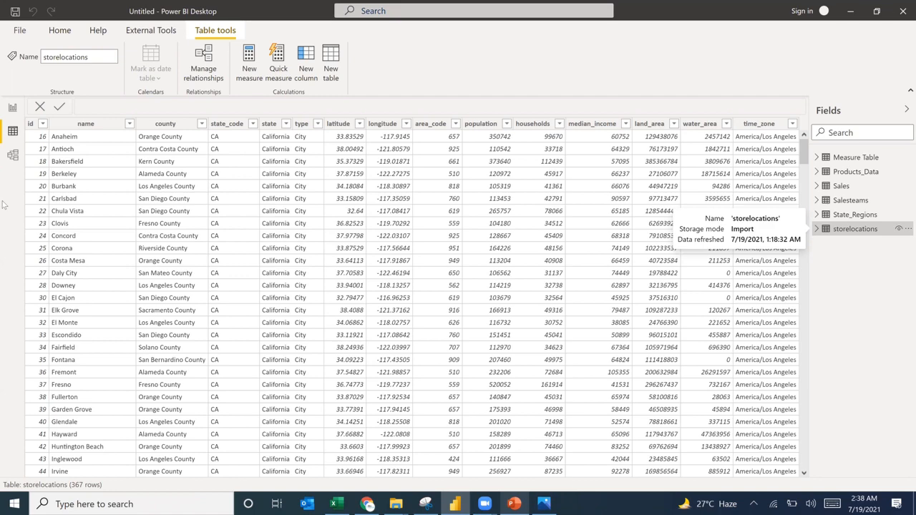
Review the rows and fields of the Sales table and the team regions in the Salesteams table
left_click(840, 185)
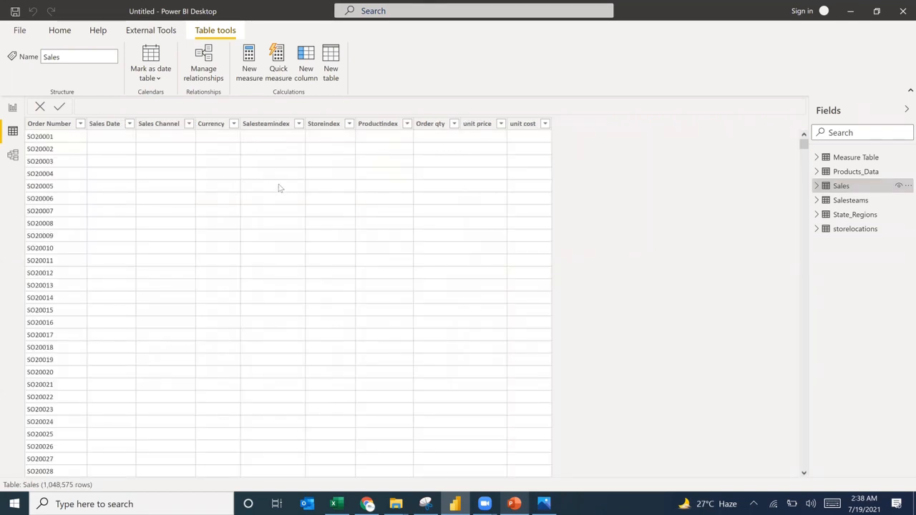
scroll(279, 188, "down", 5)
scroll(279, 188, "down", 6)
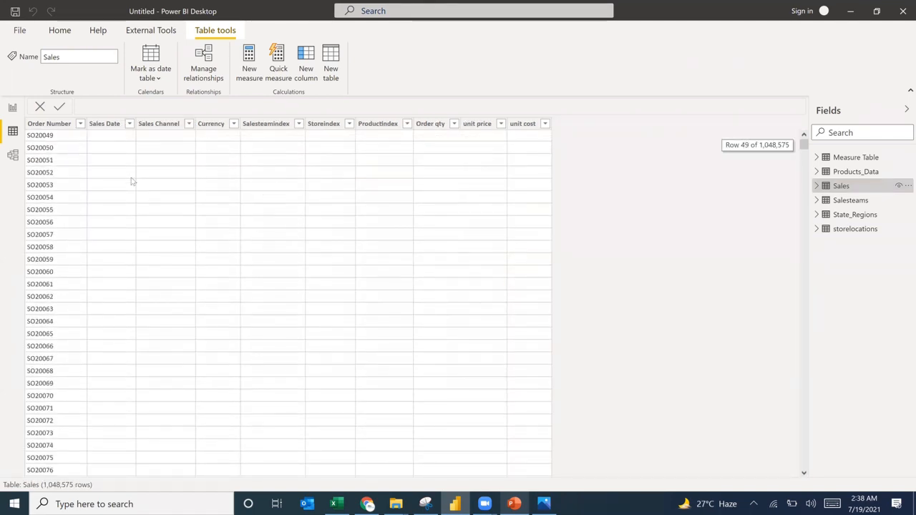
scroll(132, 182, "up", 6)
scroll(132, 182, "up", 5)
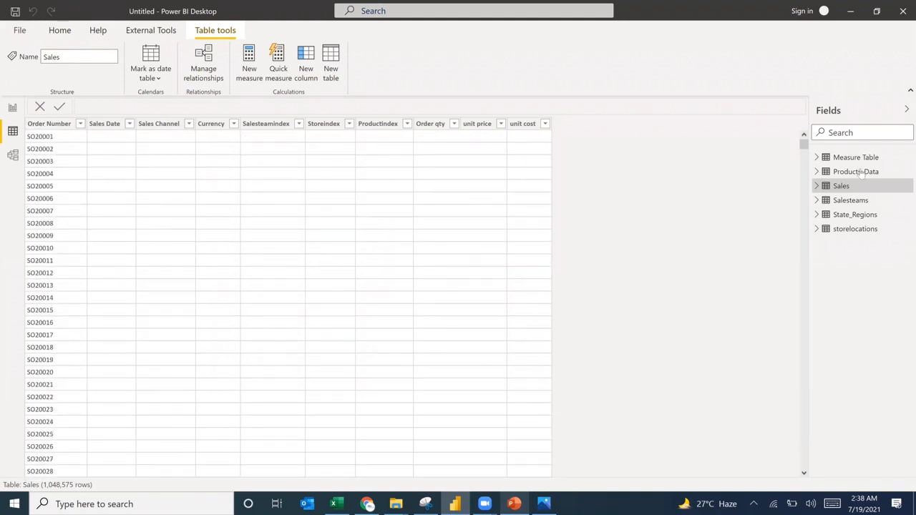
left_click(841, 185)
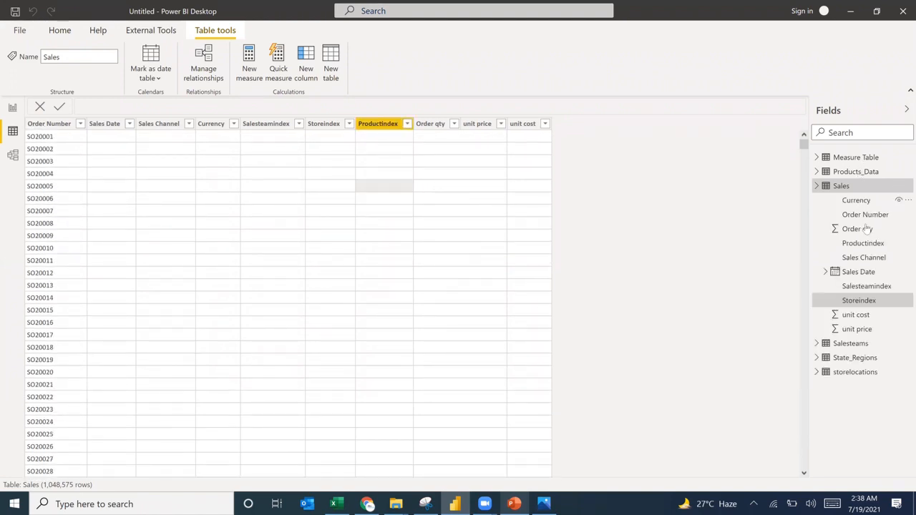
left_click(844, 346)
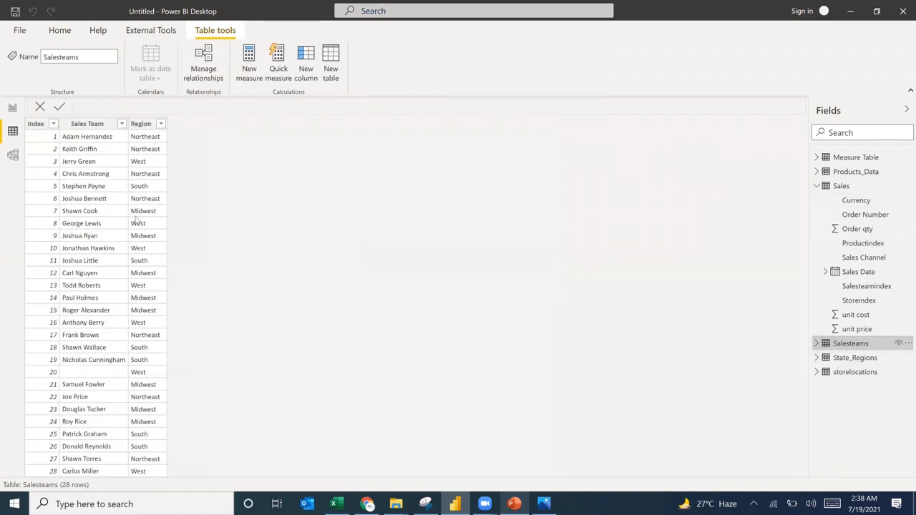
left_click(143, 223)
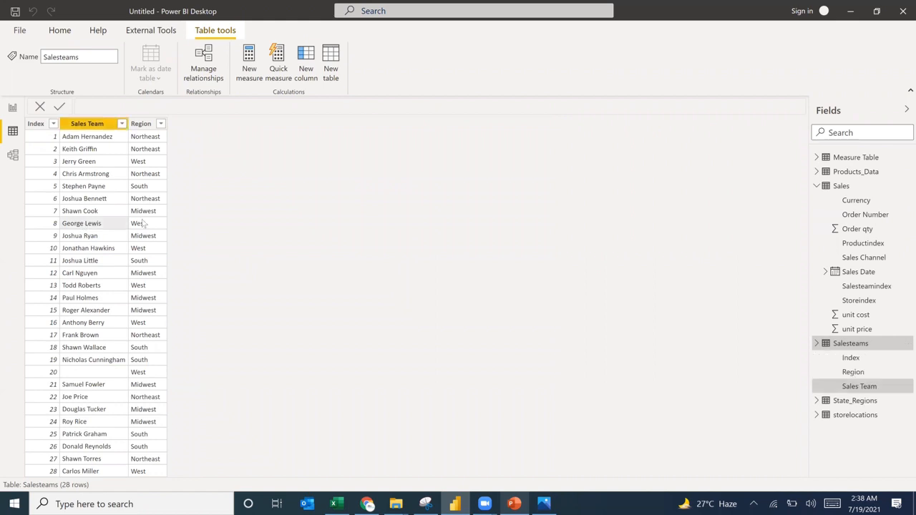
Go back to the report page and check the Segments donut charts in the reference dashboard image in Photos
left_click(13, 109)
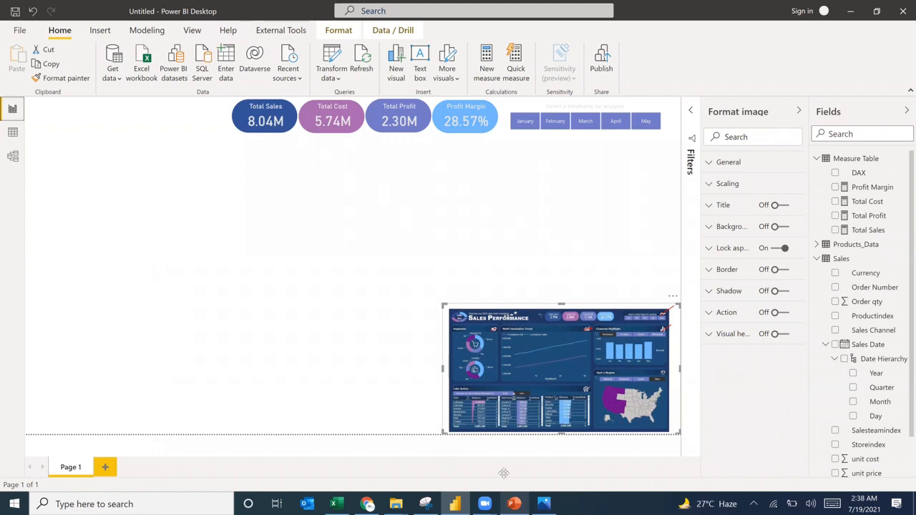
key("alt+Tab")
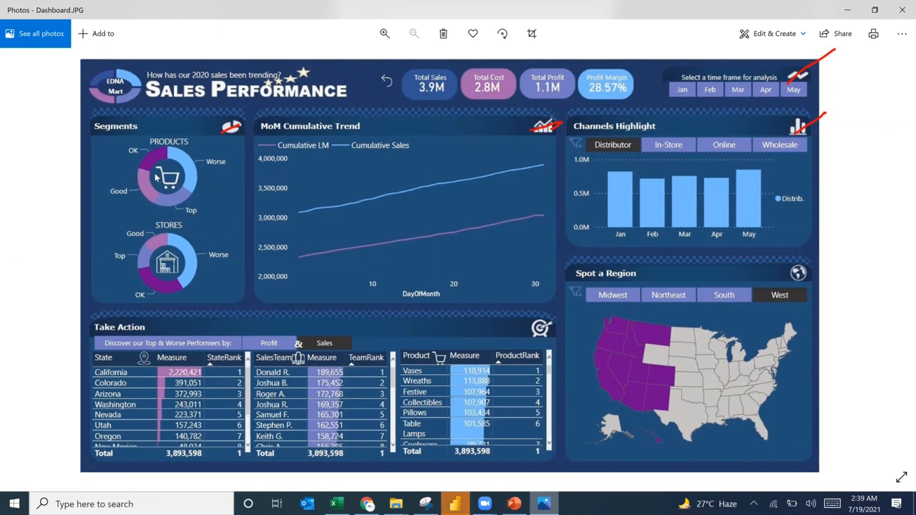
left_click(849, 9)
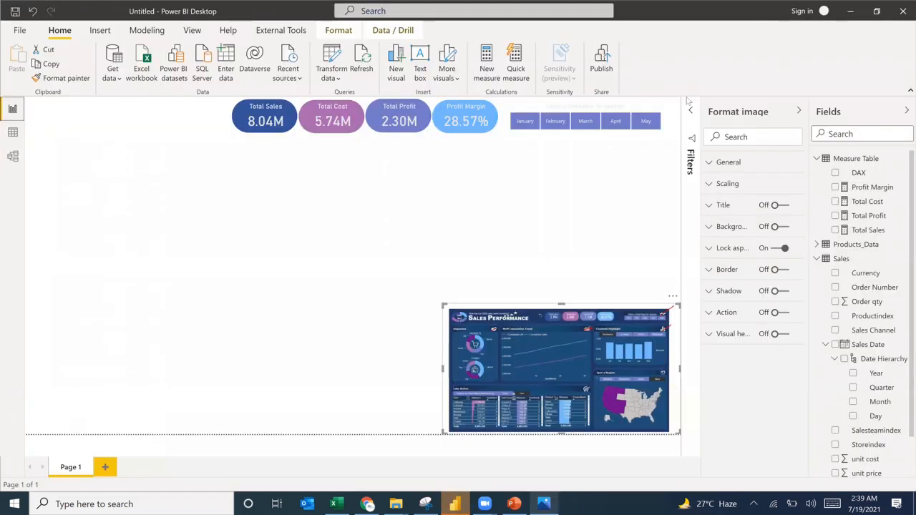
Add a donut chart to the blank report area with Region from State_Regions as legend and Total Sales as values
left_click(233, 198)
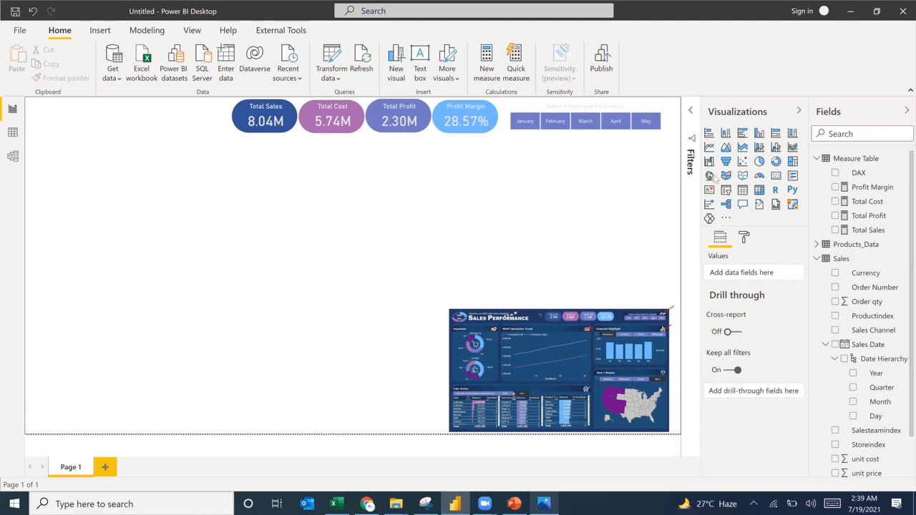
left_click(775, 161)
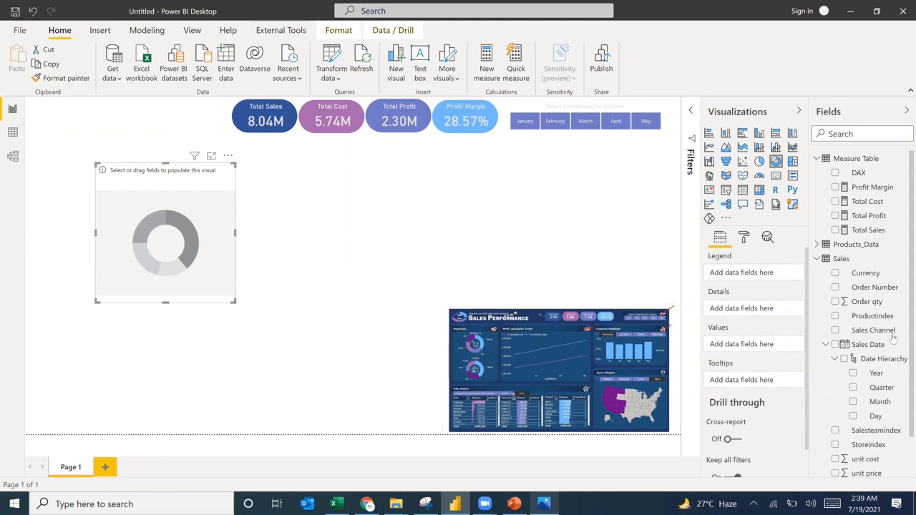
left_click(817, 259)
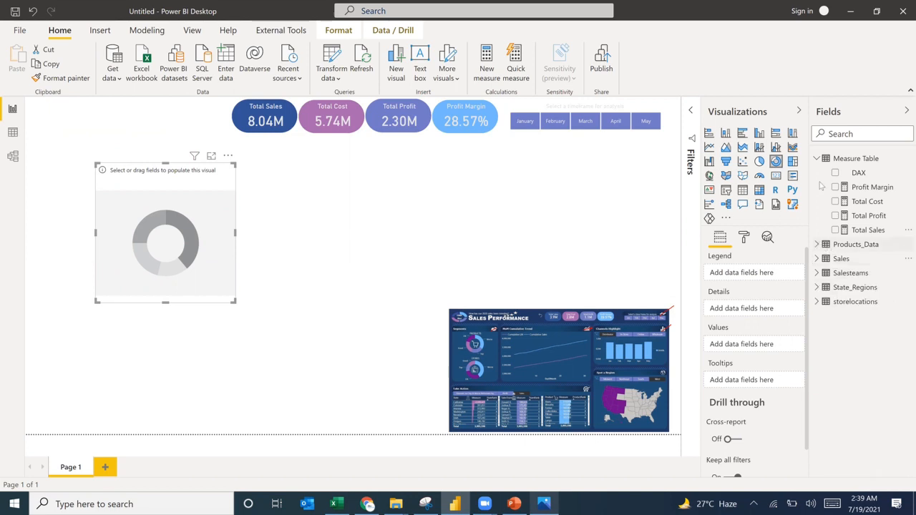
left_click(816, 158)
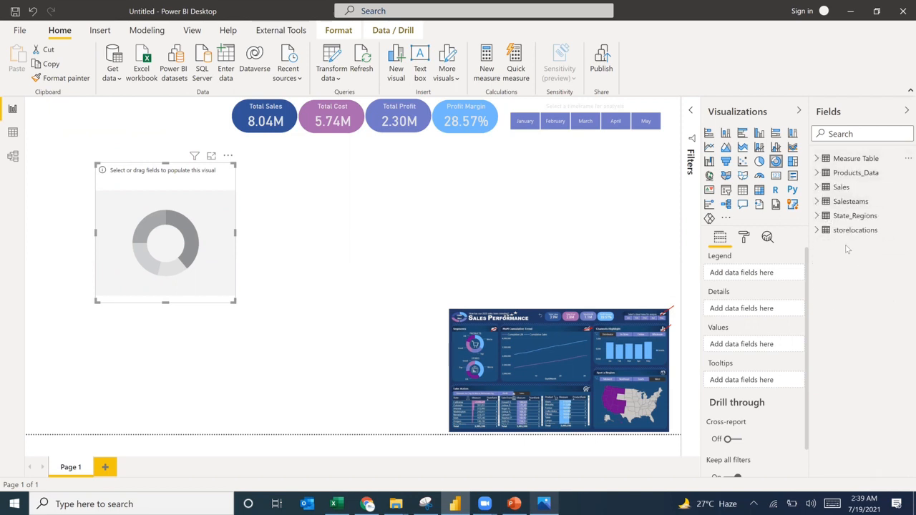
left_click(817, 216)
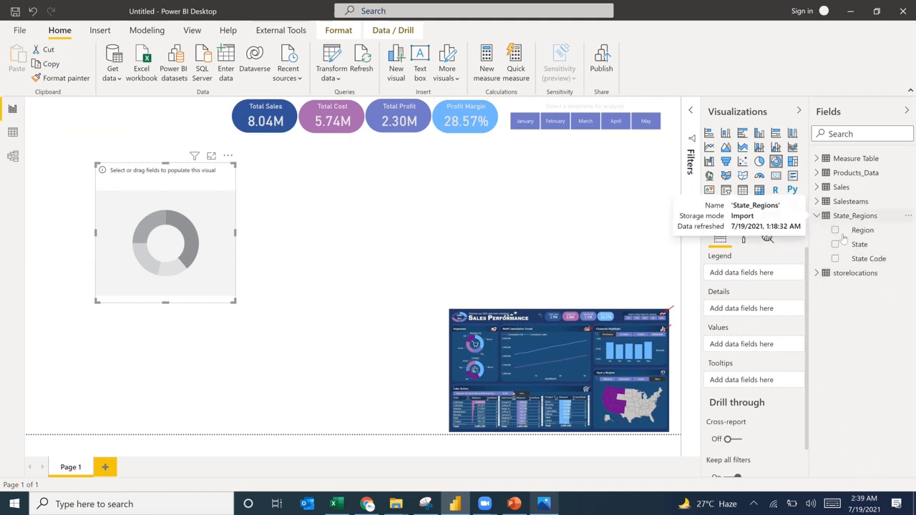
left_click_drag(863, 231, 733, 274)
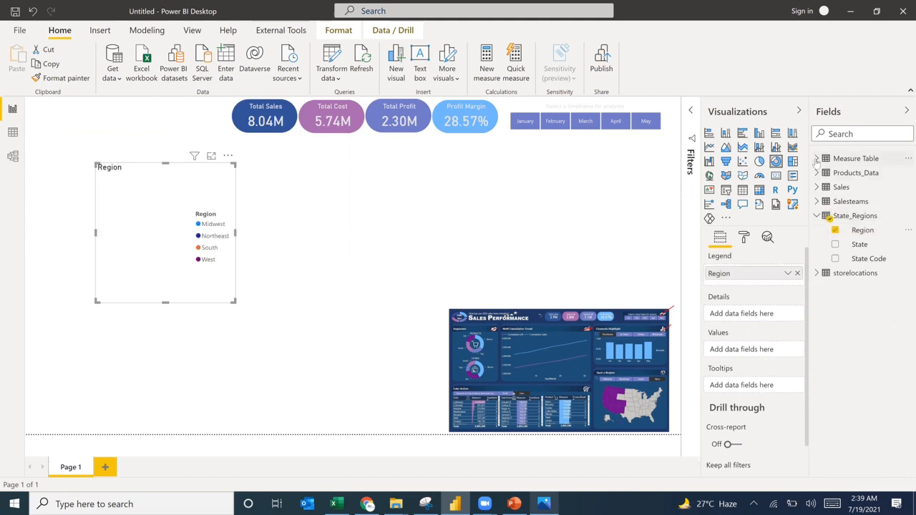
left_click(816, 158)
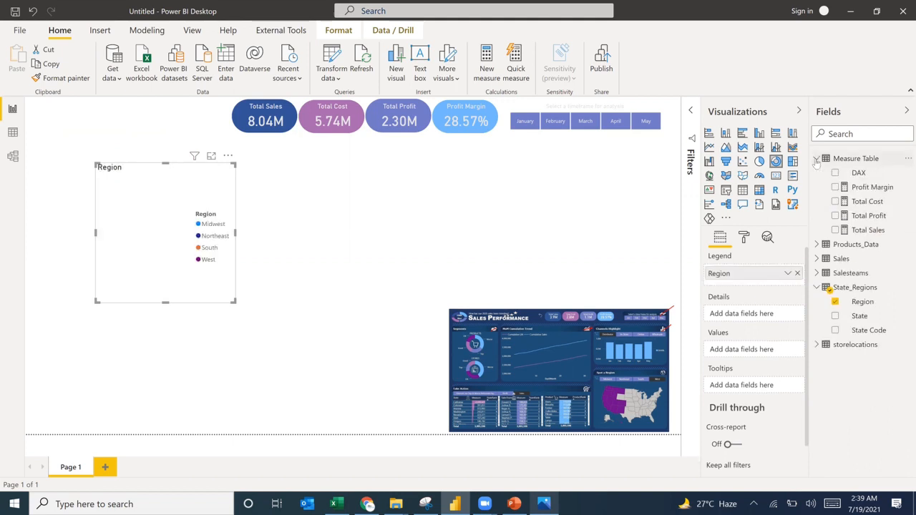
left_click(835, 230)
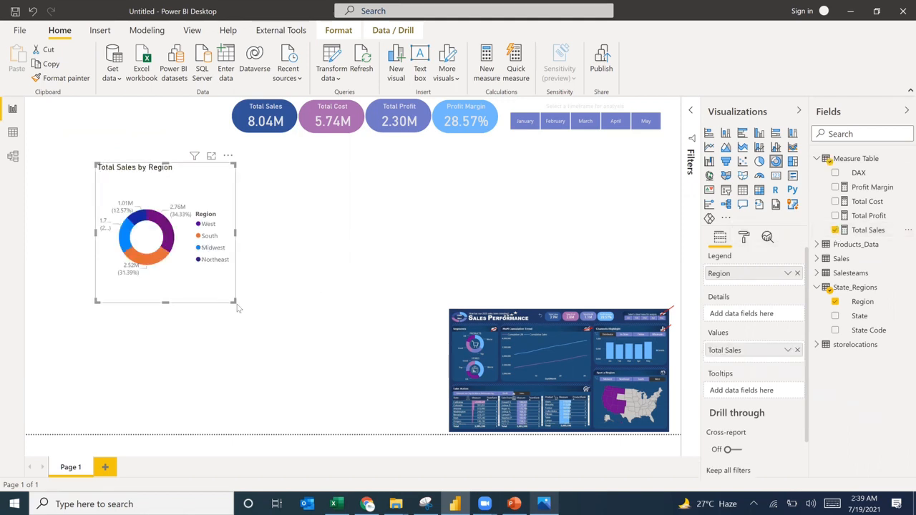
Move the Total Sales by Region donut slightly toward the page's upper-left area, and color its West slice dark blue and South slice mauve
left_click_drag(213, 263, 219, 241)
left_click_drag(200, 156, 184, 161)
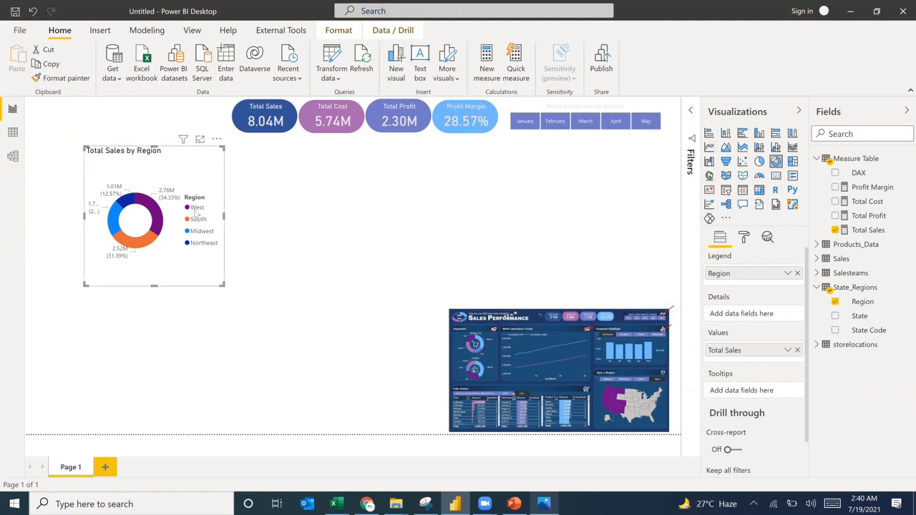
left_click(744, 238)
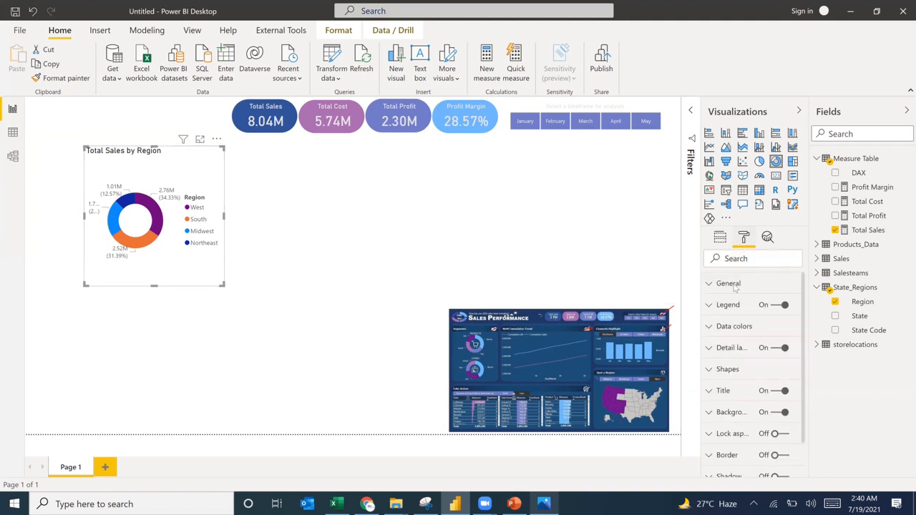
left_click(727, 333)
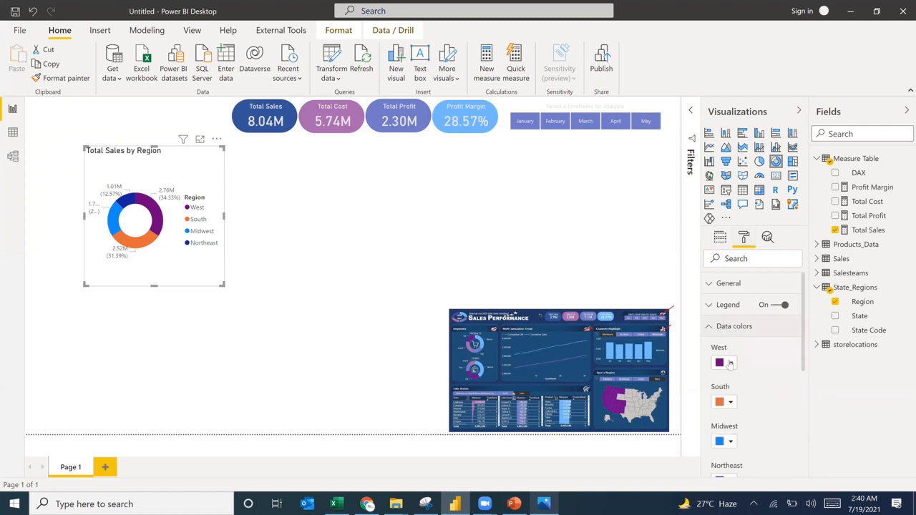
left_click(730, 364)
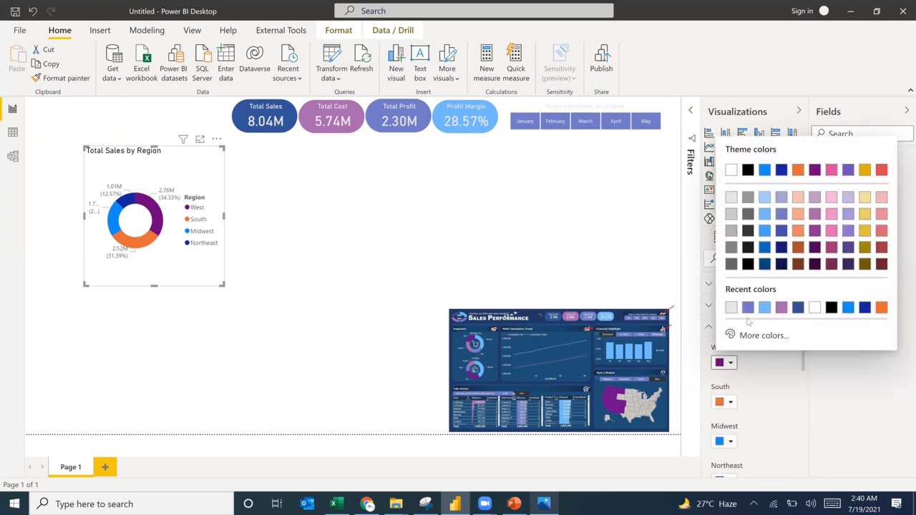
left_click(797, 308)
left_click(730, 403)
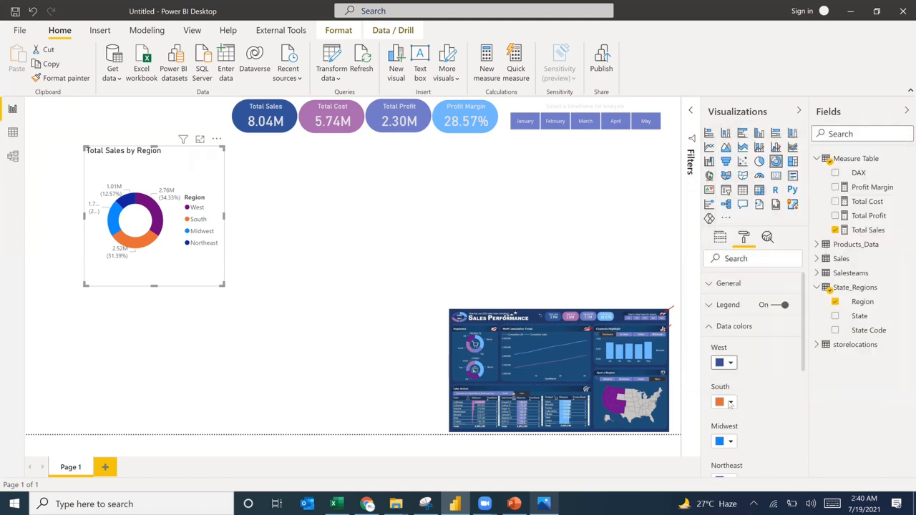
left_click(730, 403)
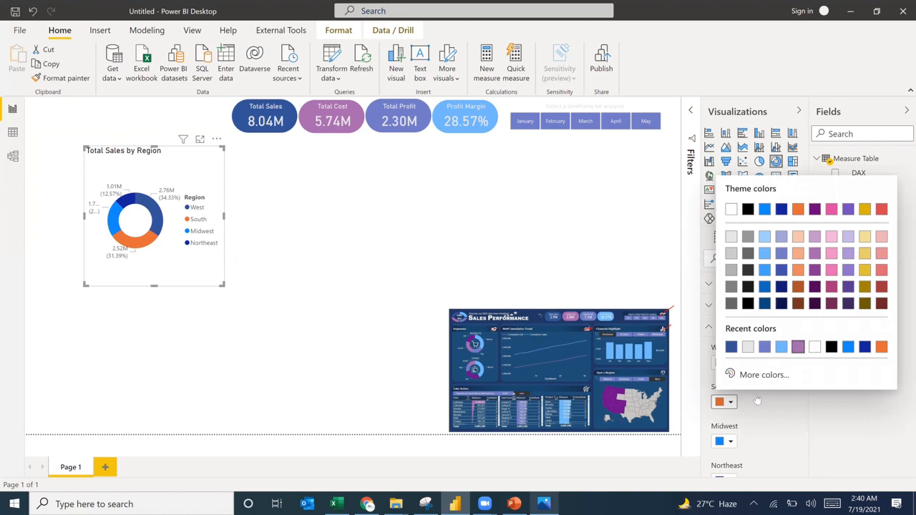
Color the donut chart's Midwest slice periwinkle and its Northeast slice light blue, matching the KPI pill colors
left_click(730, 443)
left_click(797, 393)
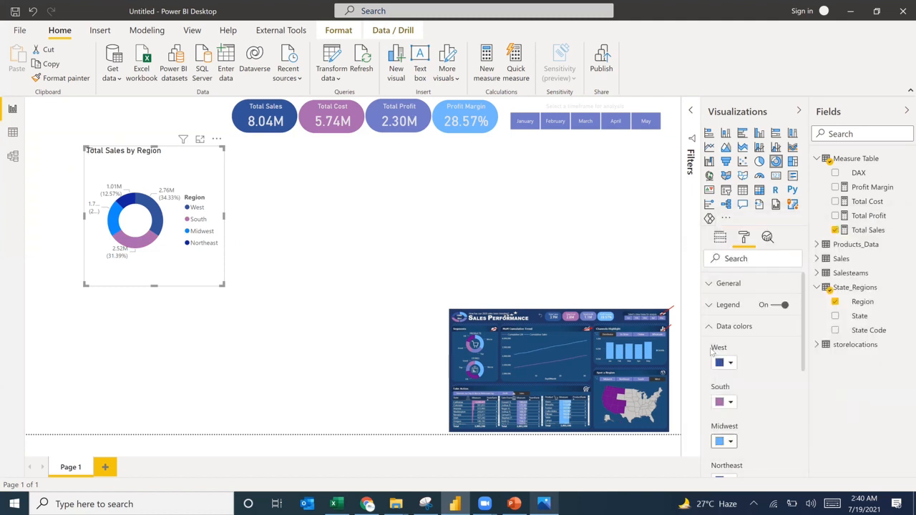
scroll(734, 440, "down", 2)
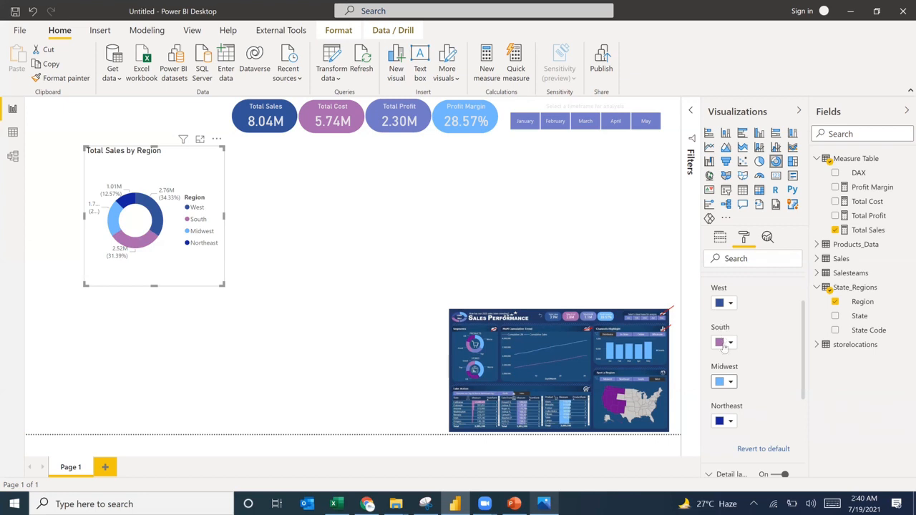
left_click(731, 383)
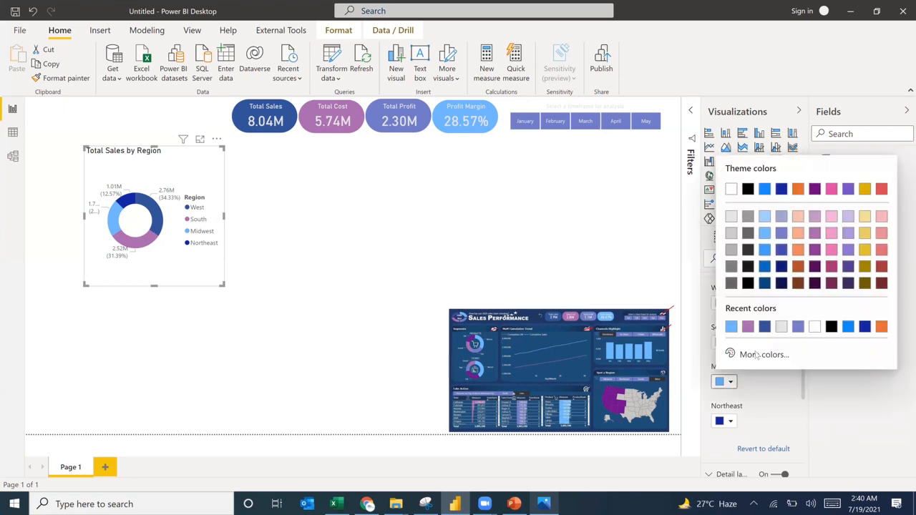
left_click(798, 326)
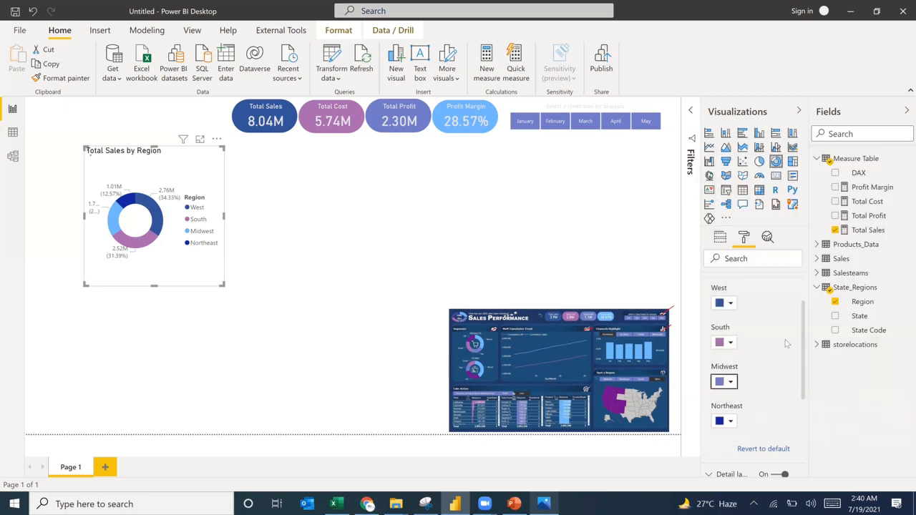
left_click(730, 423)
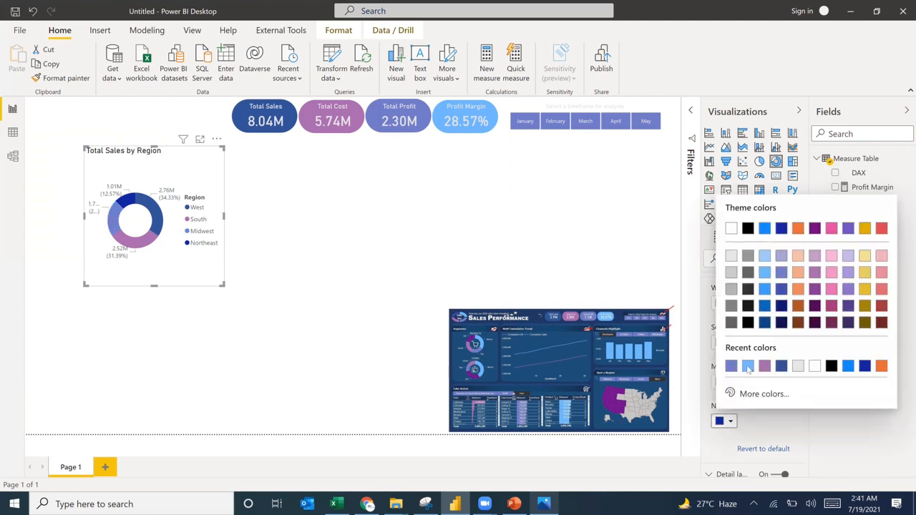
left_click(748, 366)
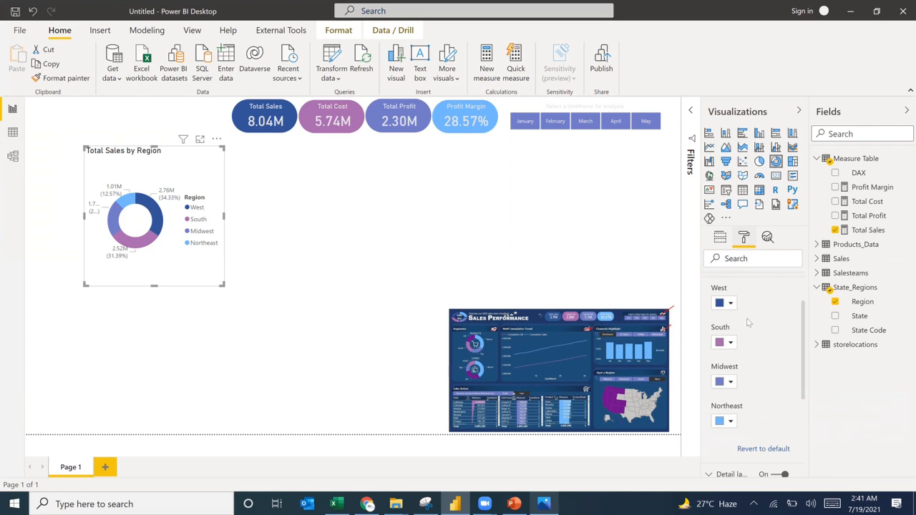
Turn off the donut chart's legend and set its detail label style to Category, data value
scroll(748, 323, "up", 2)
left_click(709, 326)
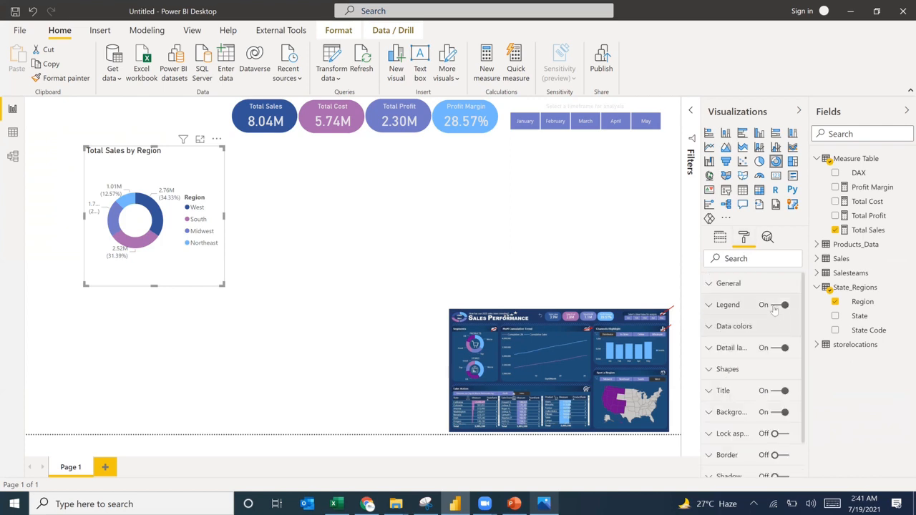
left_click(779, 305)
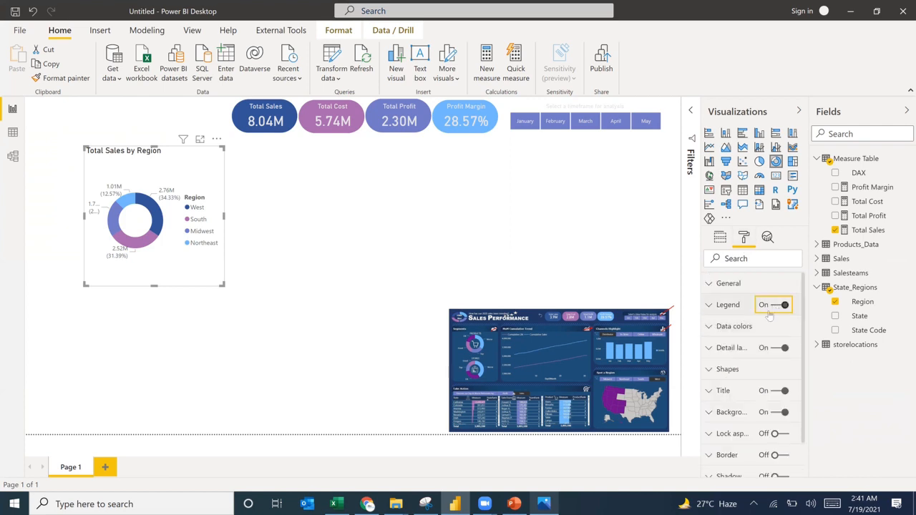
left_click(710, 348)
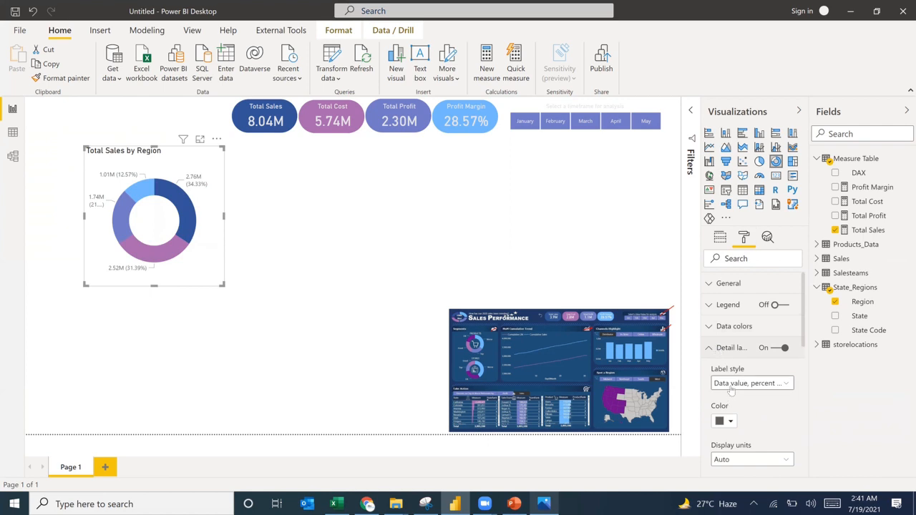
left_click(732, 385)
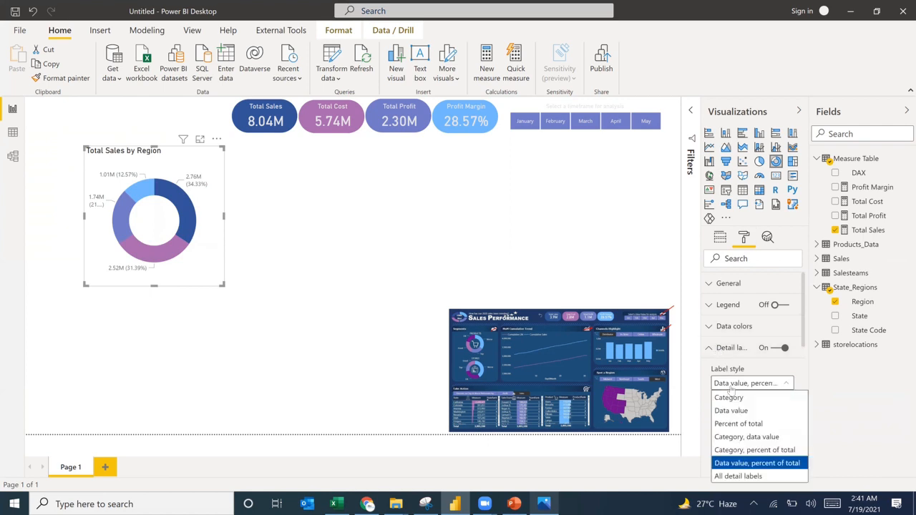
left_click(742, 438)
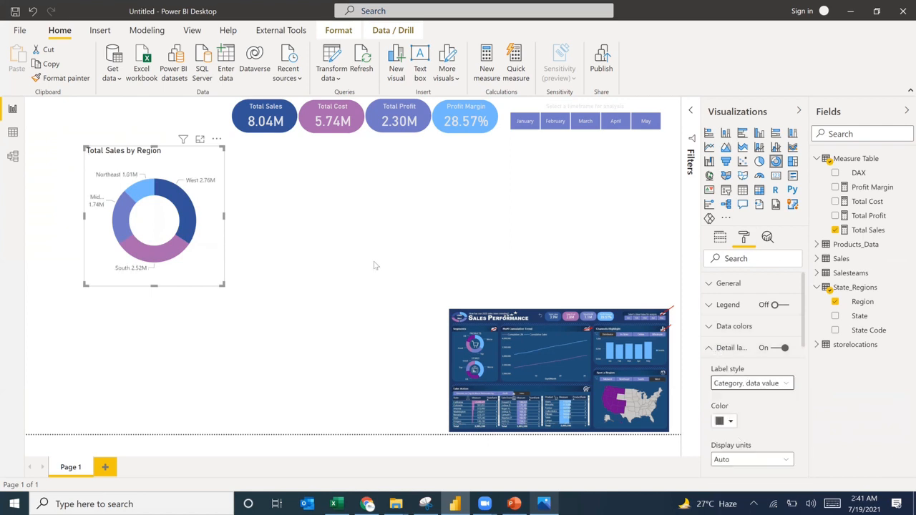
Shrink the donut chart and give it the centered title "Sales Region"
left_click_drag(222, 282, 193, 237)
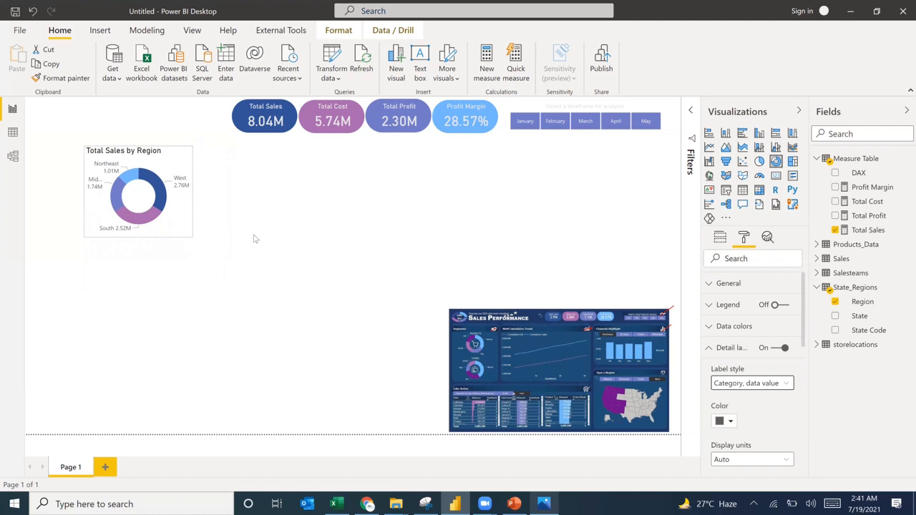
left_click(715, 348)
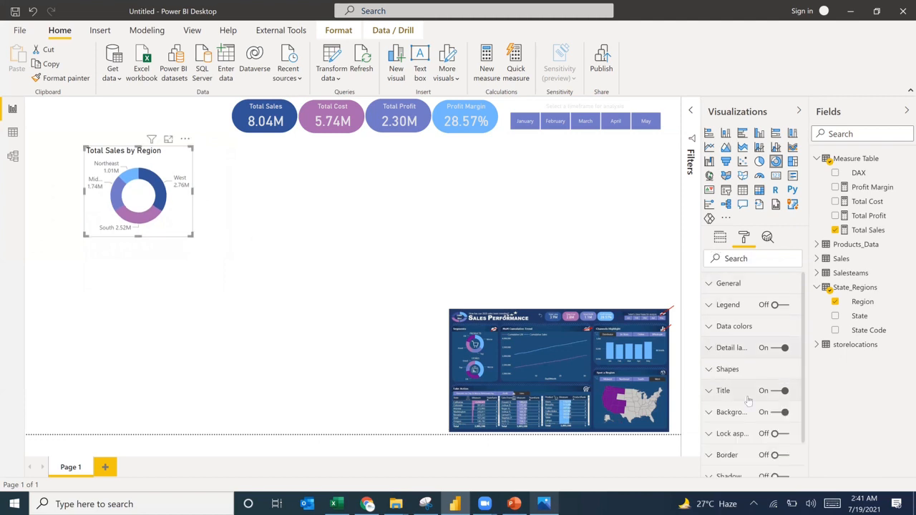
scroll(732, 379, "down", 1)
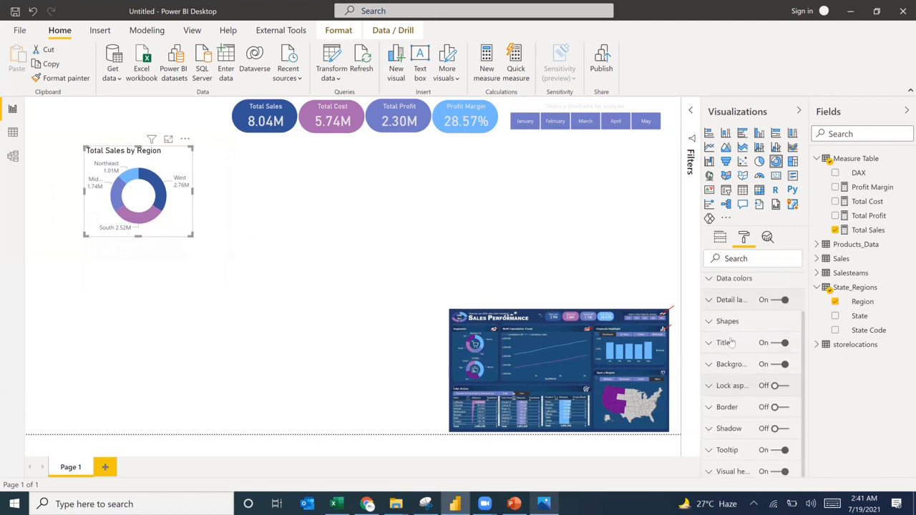
left_click(727, 345)
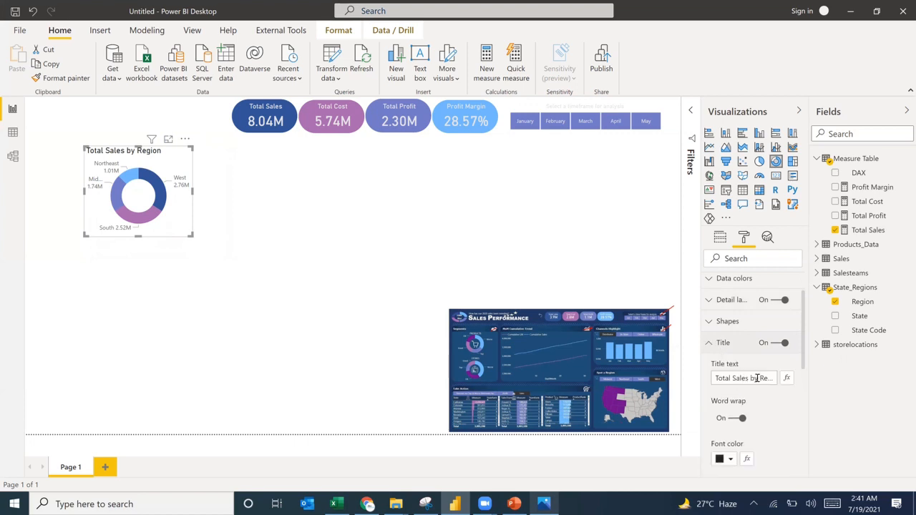
left_click(758, 379)
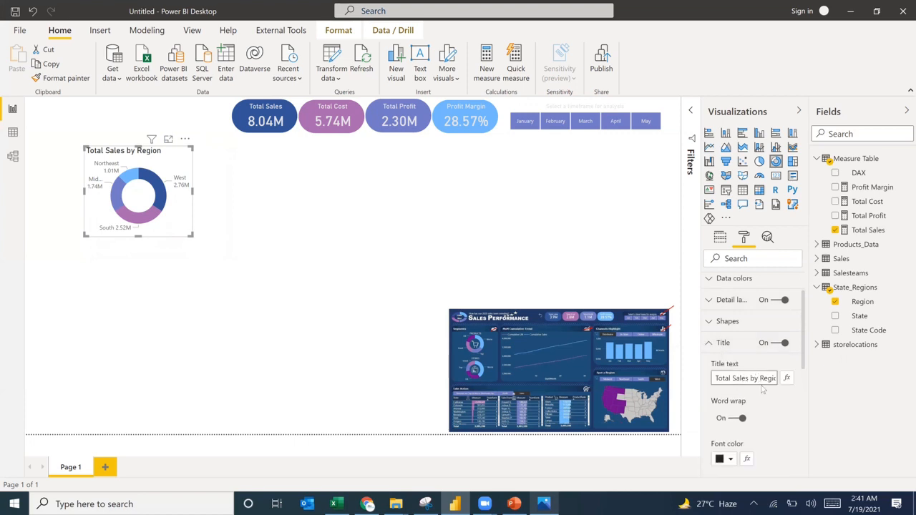
key("ctrl+a")
type("Sales Regio")
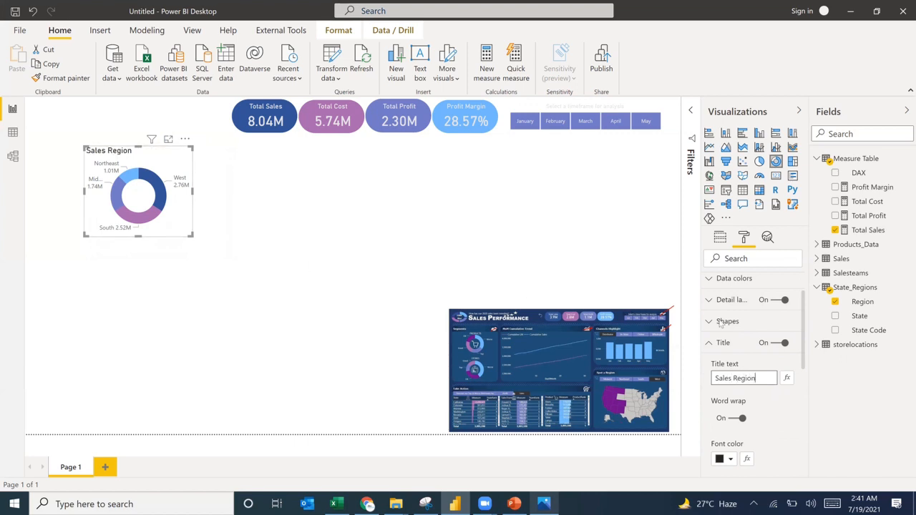
scroll(743, 414, "down", 2)
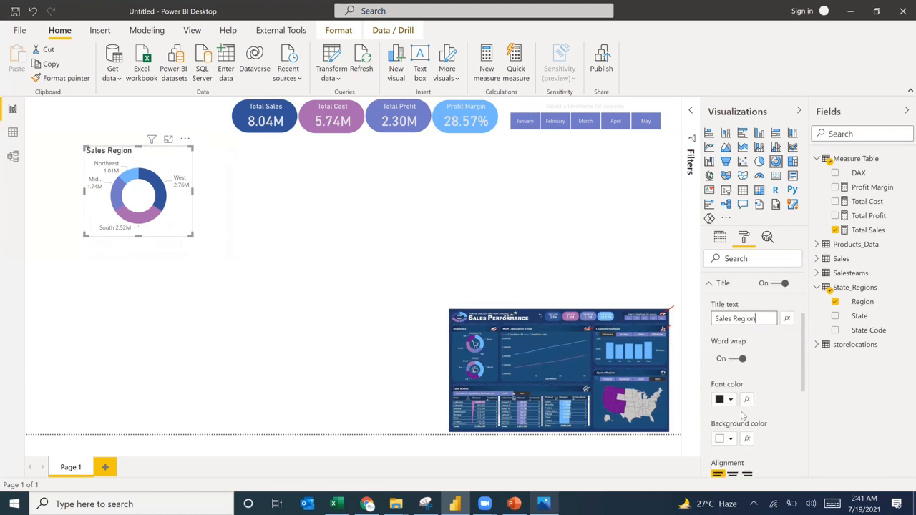
left_click(733, 475)
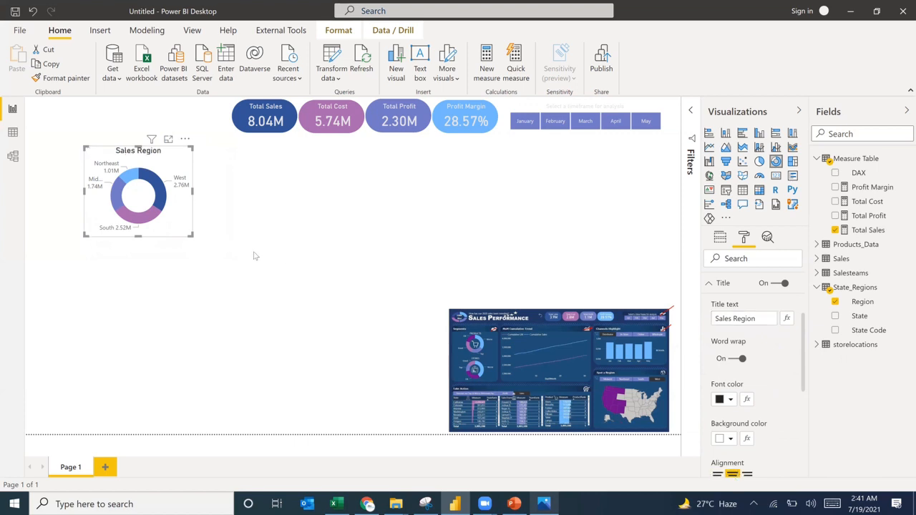
key("Escape")
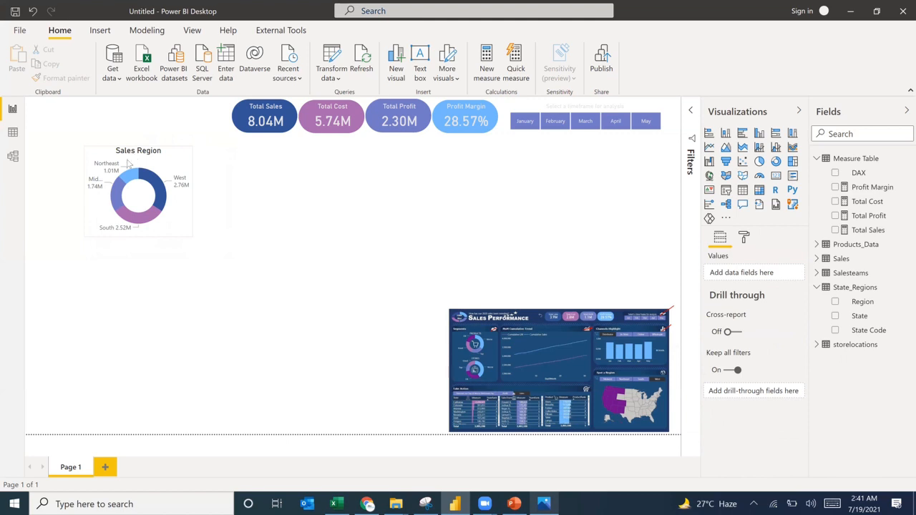
Move the Sales Region donut closer to the page's left edge and place a duplicate of it directly below
left_click(129, 164)
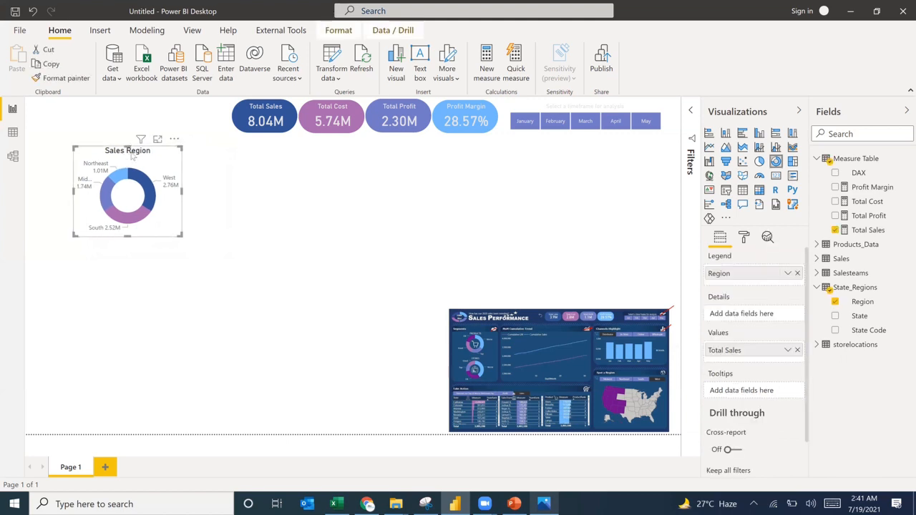
left_click_drag(129, 157, 120, 155)
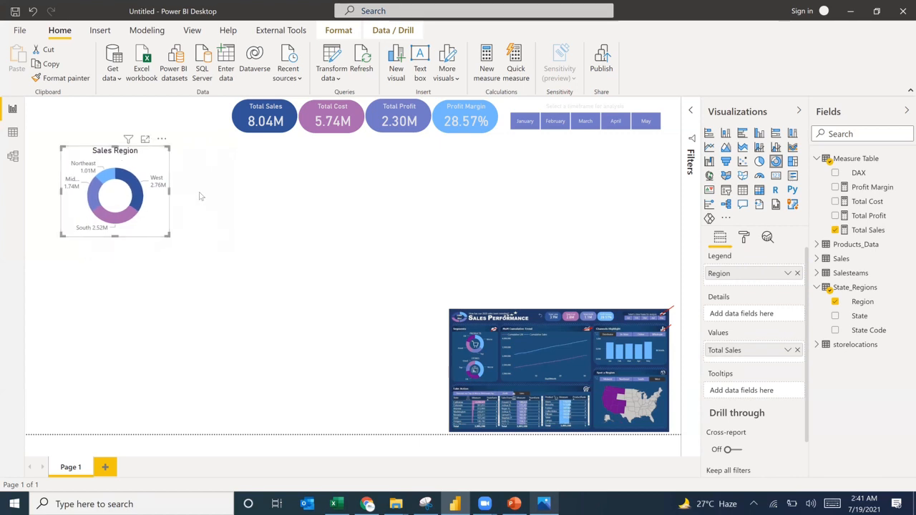
key("ctrl+c")
key("ctrl+v")
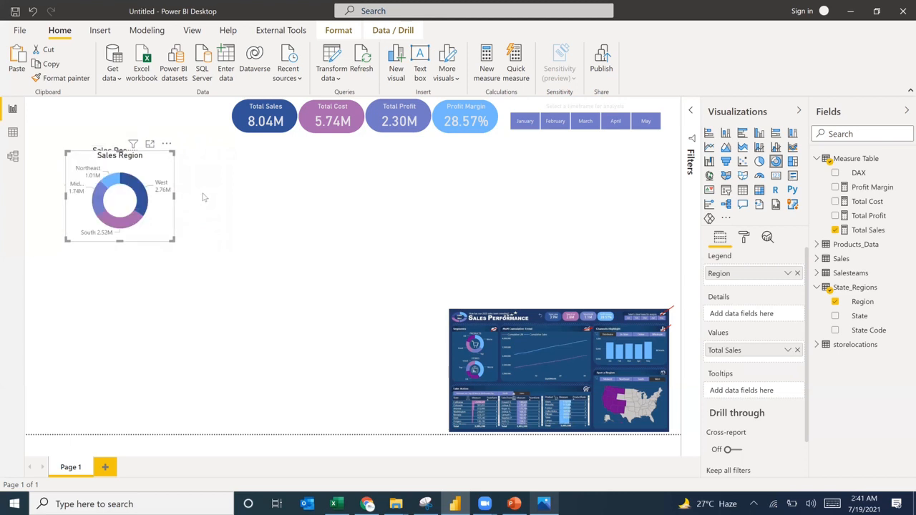
left_click_drag(121, 154, 117, 247)
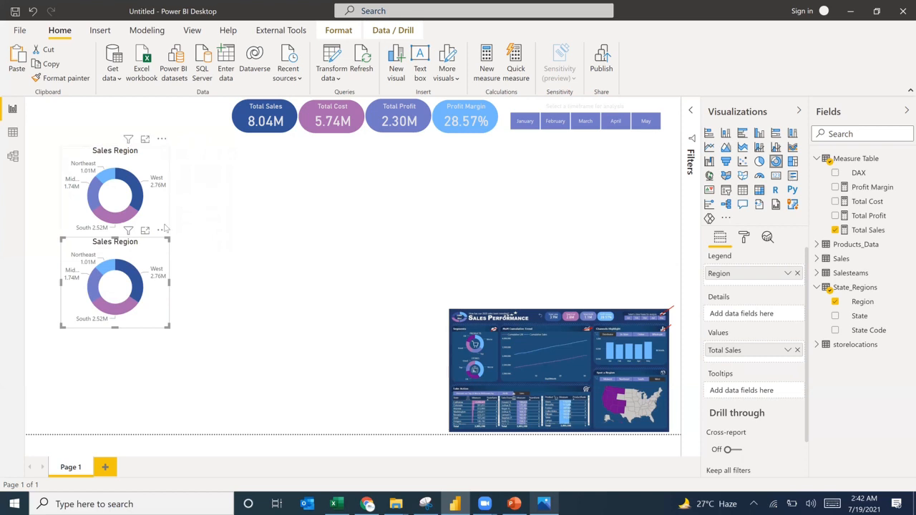
mouse_move(168, 235)
left_mouse_down()
mouse_move(159, 229)
mouse_move(167, 237)
left_mouse_up()
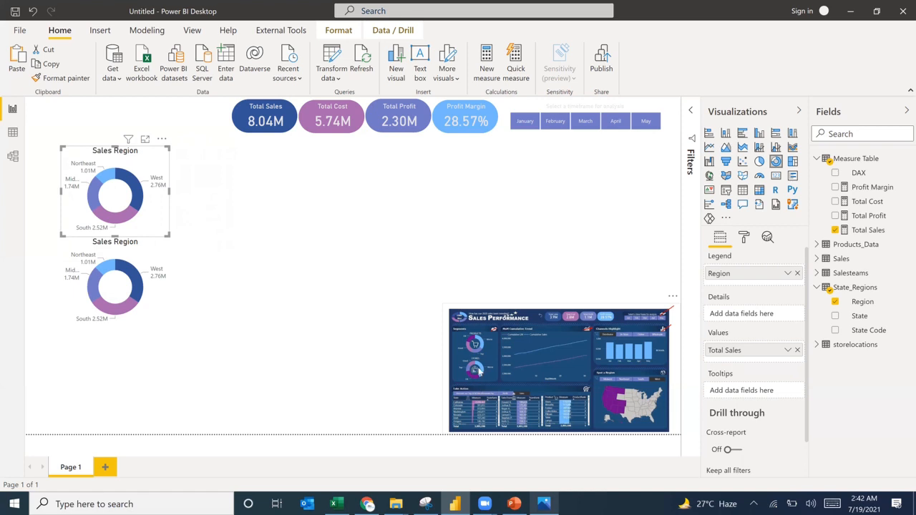
Replace Region with the Sales Channel field from the Sales table as the lower donut chart's legend
left_click(143, 251)
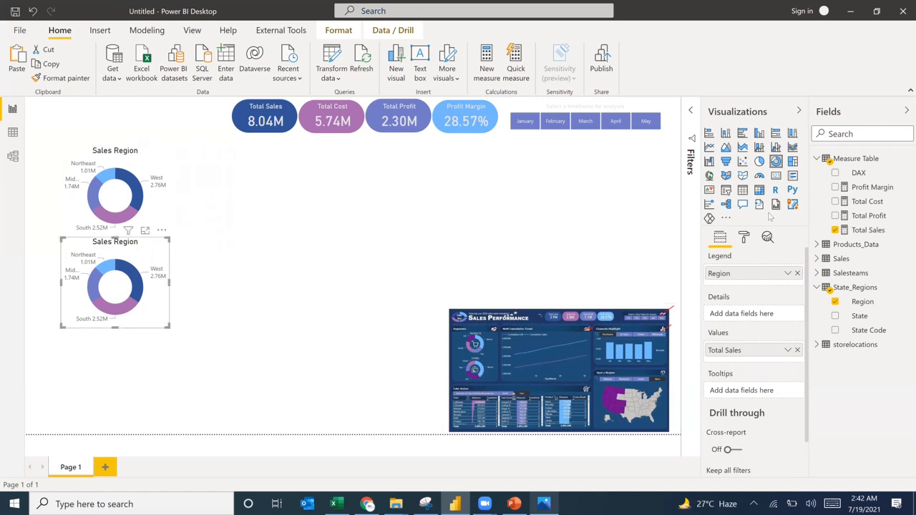
left_click(816, 159)
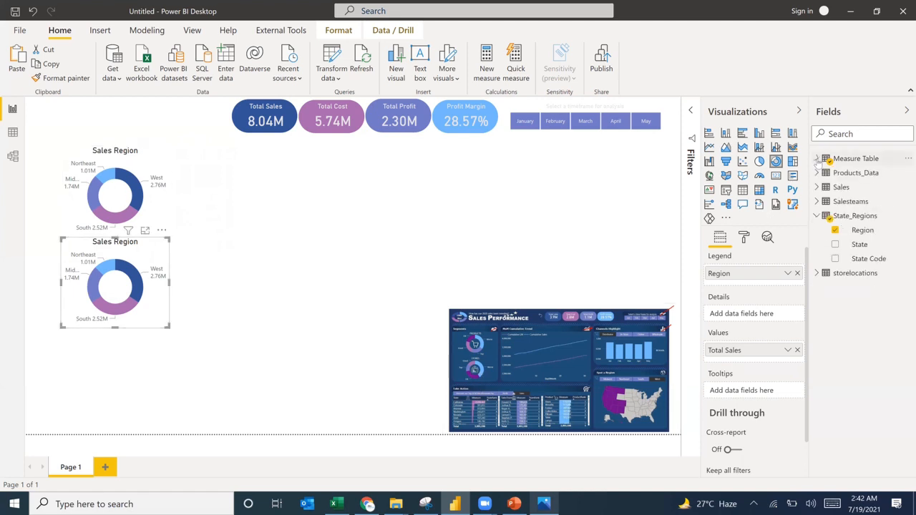
left_click(816, 215)
left_click(816, 187)
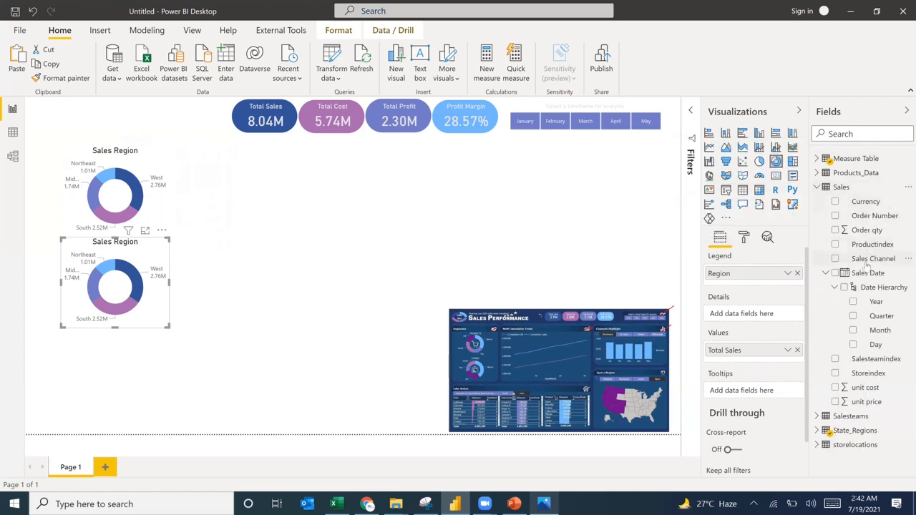
left_click_drag(868, 262, 761, 279)
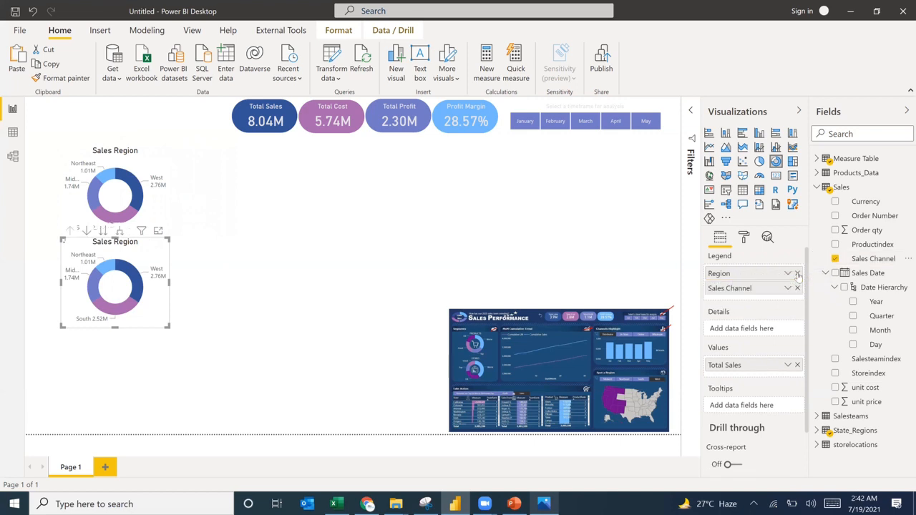
Color the lower donut chart's Online slice dark blue and its In-Store slice mauve, matching the KPI pill colors
left_click(746, 242)
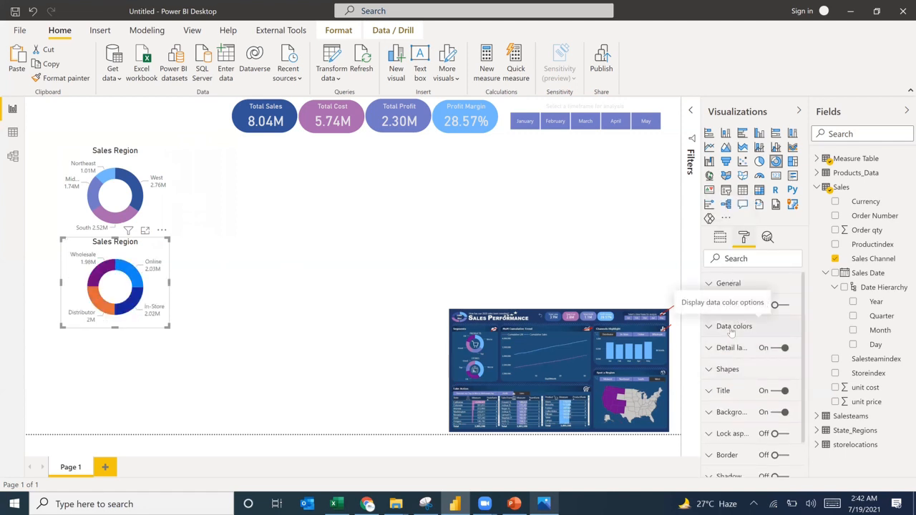
scroll(731, 331, "down", 1)
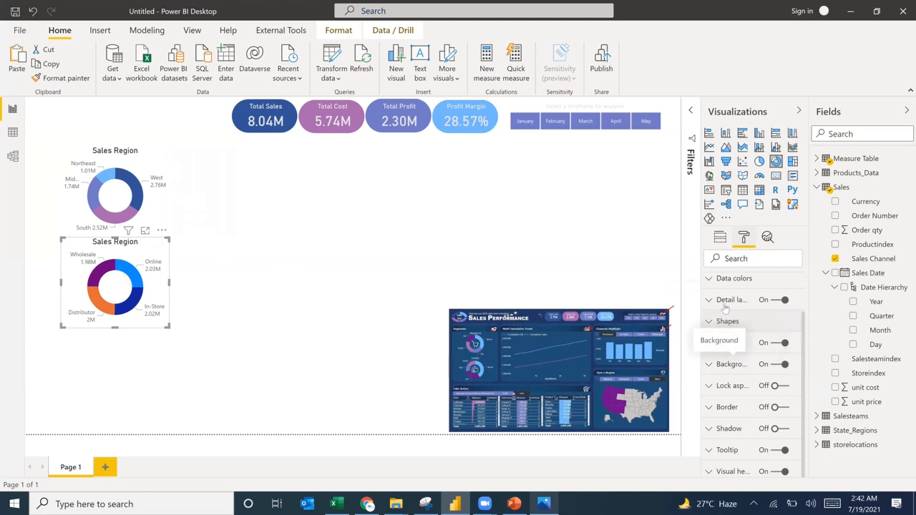
left_click(725, 281)
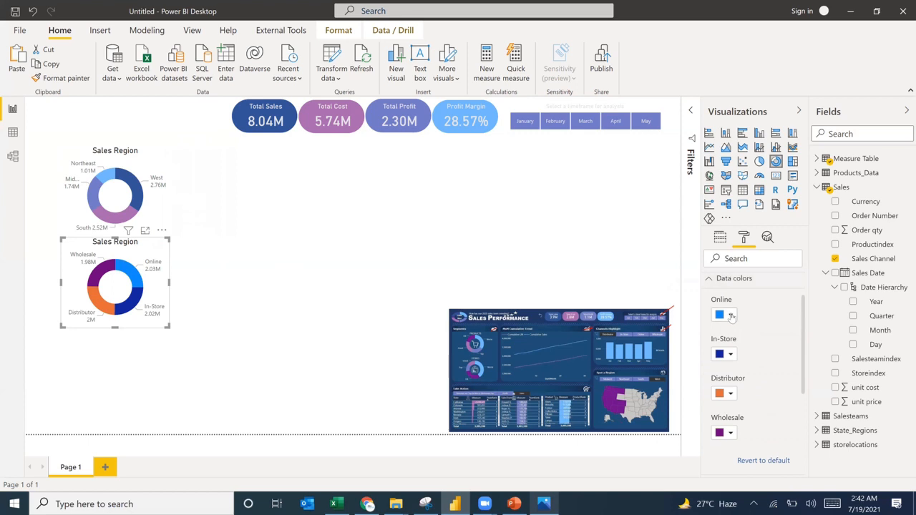
left_click(730, 316)
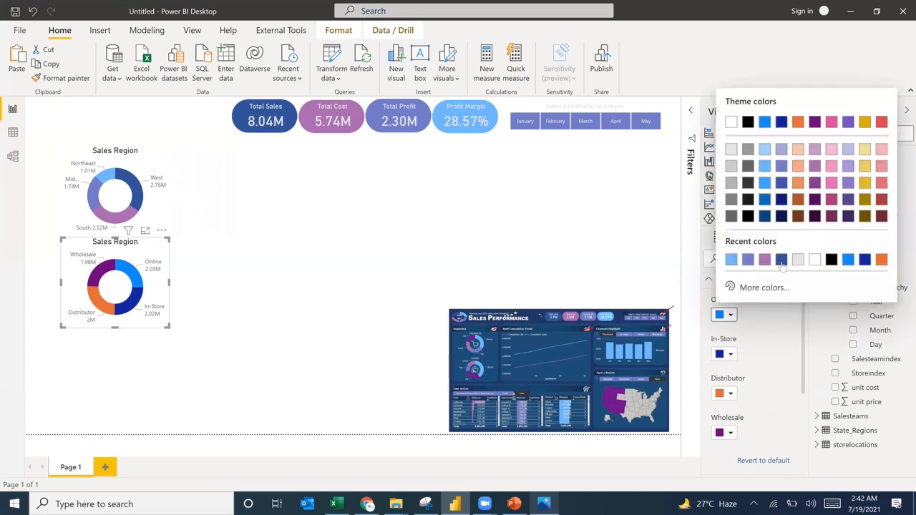
left_click(731, 356)
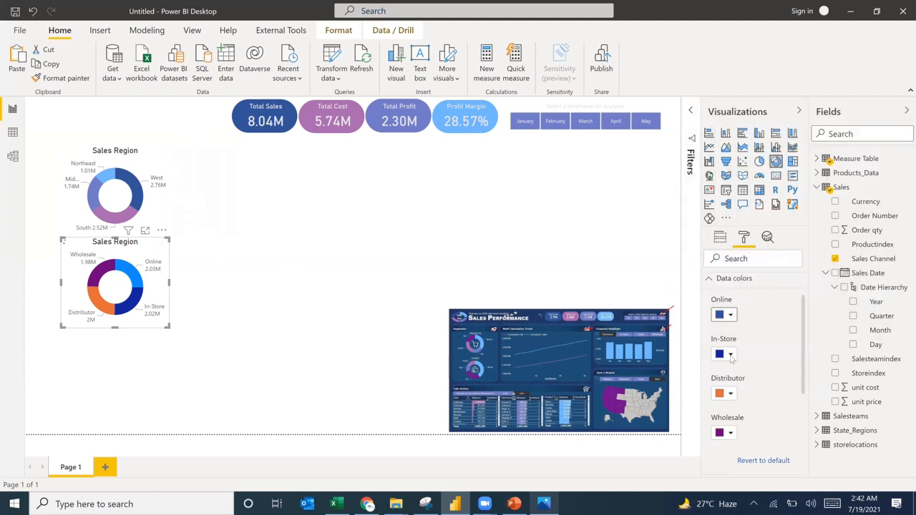
left_click(730, 355)
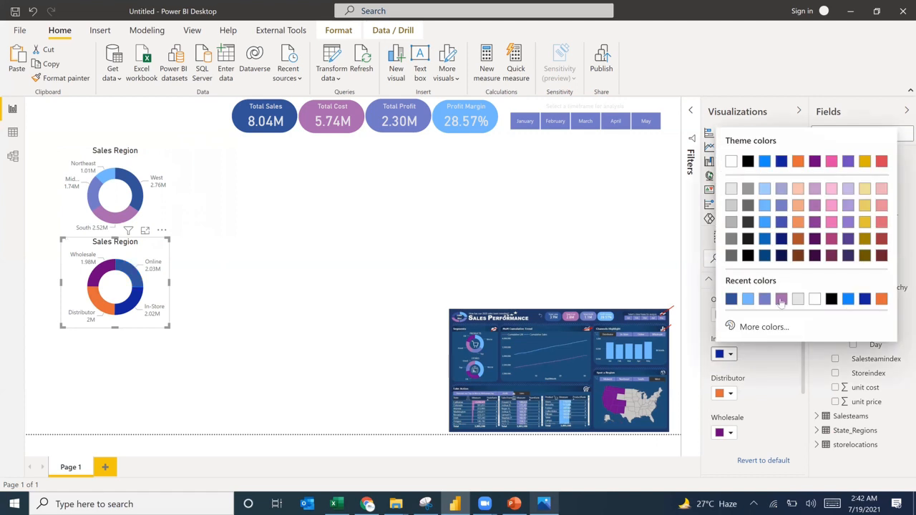
left_click(780, 299)
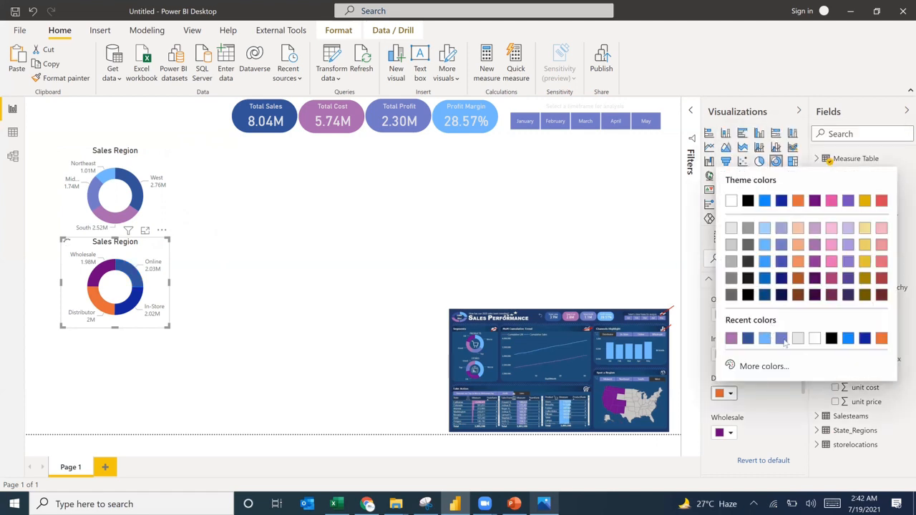
Color the lower donut chart's Distributor slice periwinkle and its Wholesale slice light blue
left_click(780, 338)
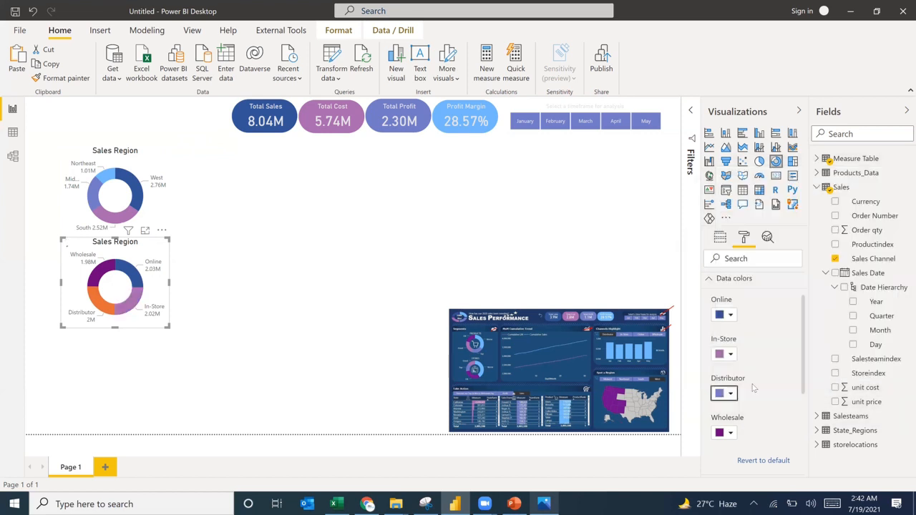
left_click(731, 433)
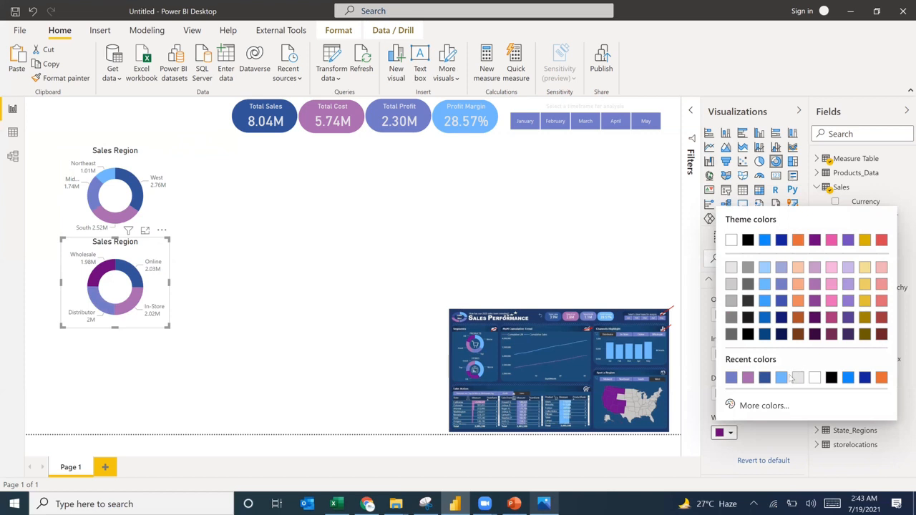
left_click(781, 378)
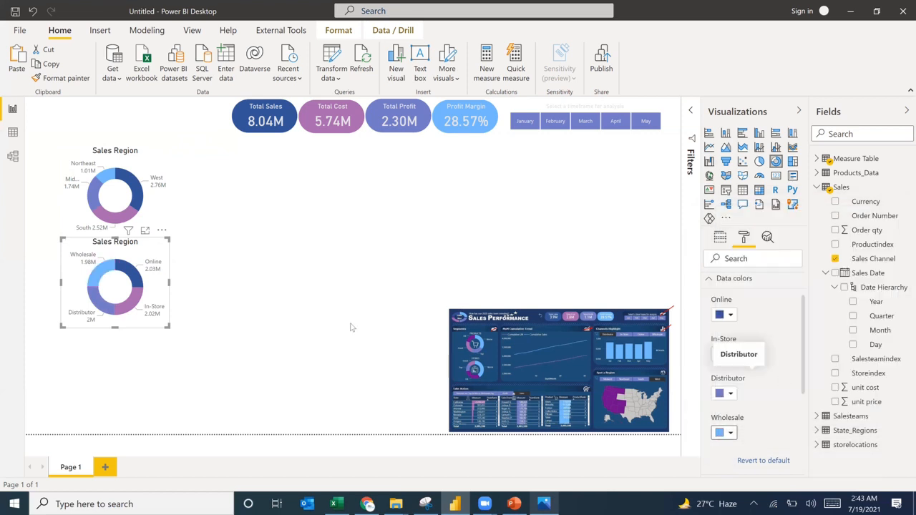
left_click(224, 296)
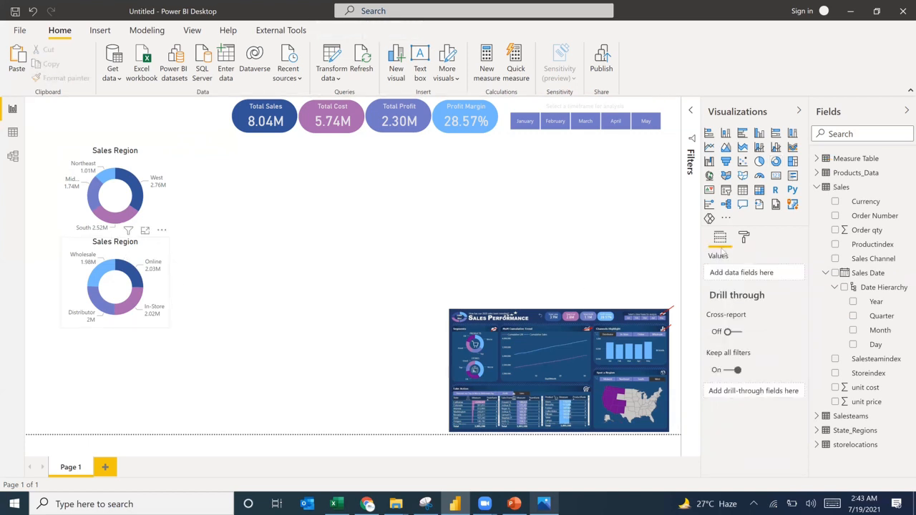
Change the lower donut chart's title to "Sales Channel"
left_click(744, 239)
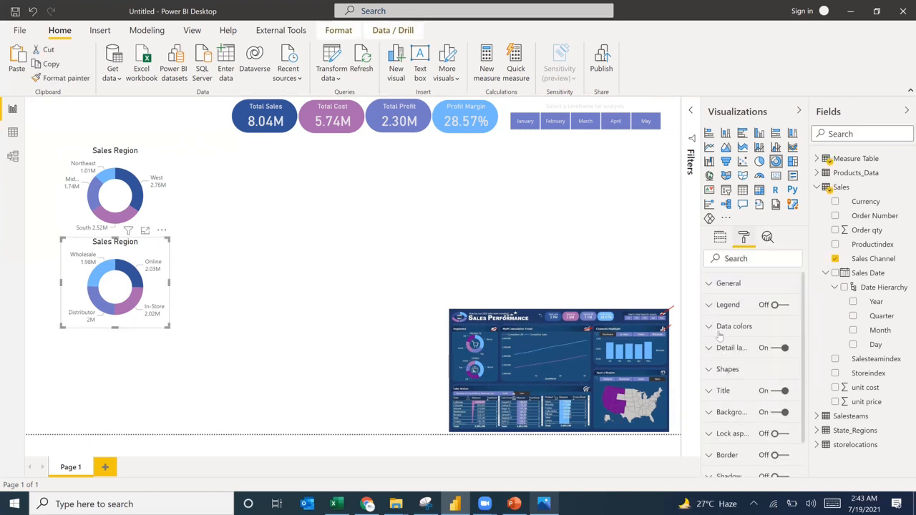
scroll(720, 336, "down", 2)
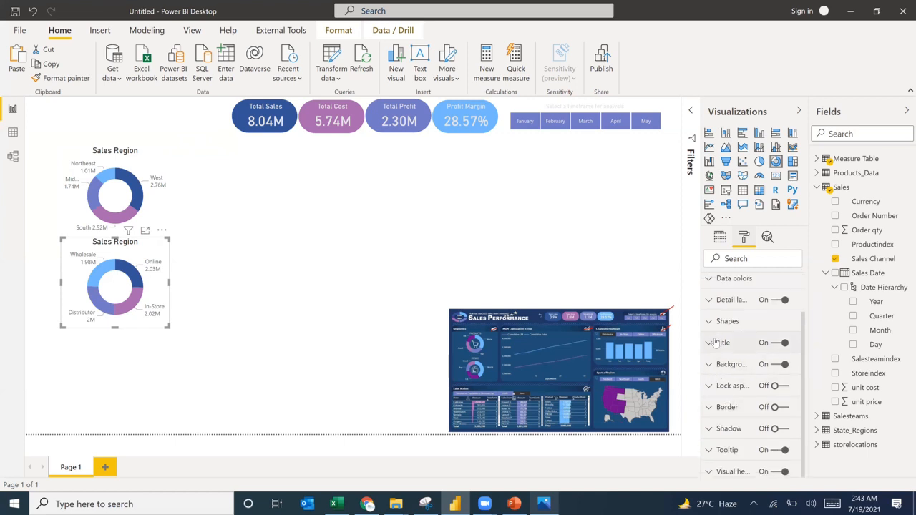
left_click(723, 343)
left_click_drag(754, 378, 733, 378)
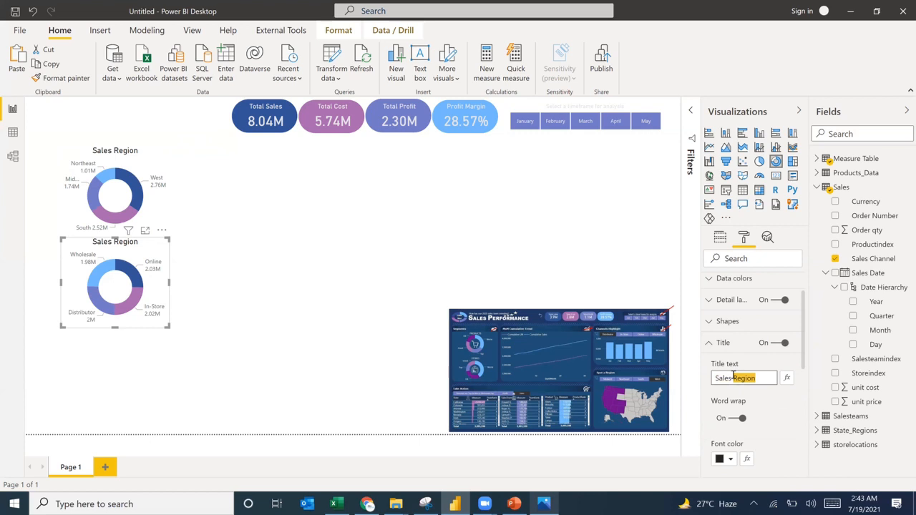
type("Channel")
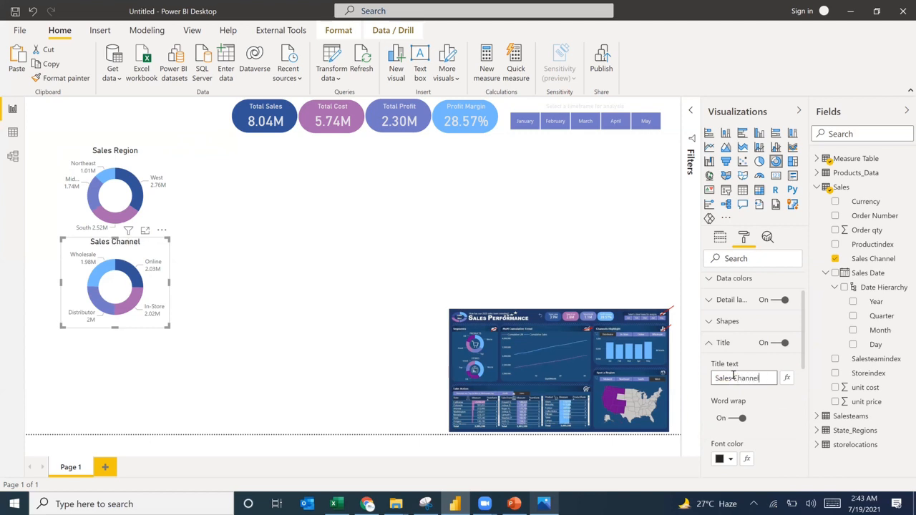
left_click(379, 282)
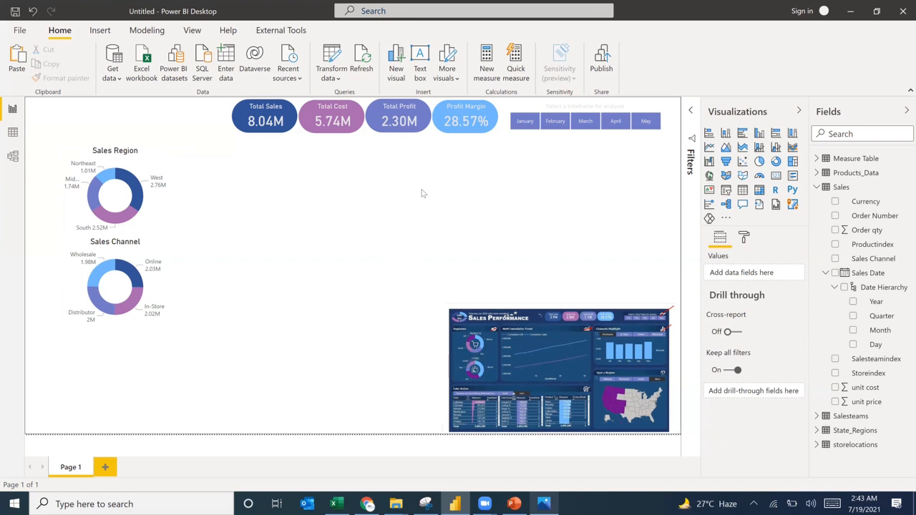
Insert the image Visual Background.png from the New Elements folder onto the page
left_click(100, 29)
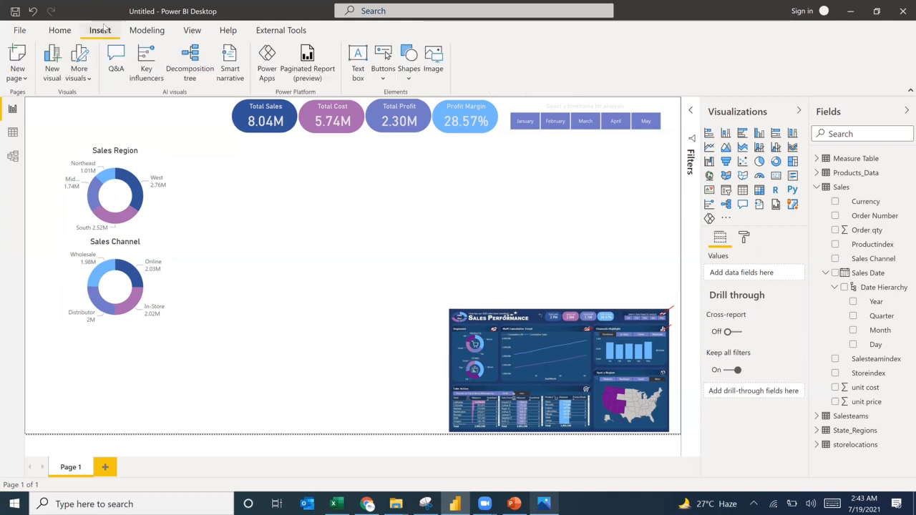
left_click(427, 72)
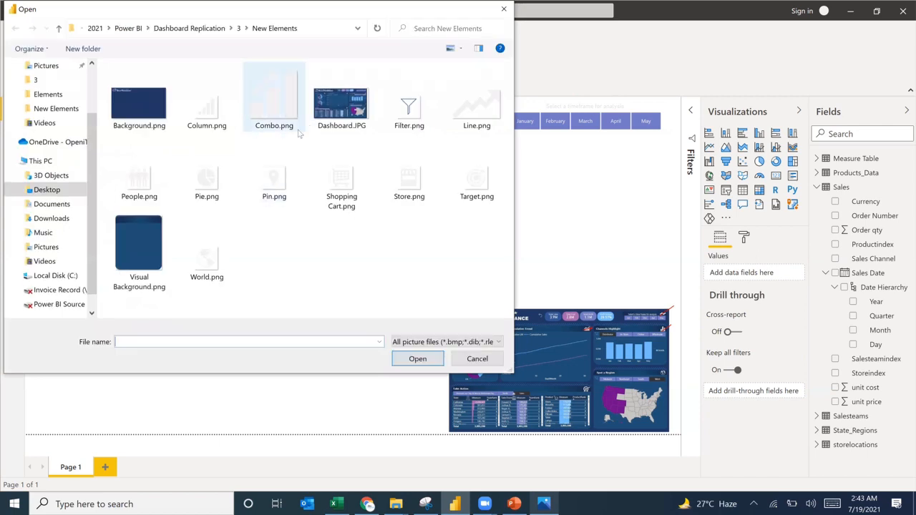
left_click(161, 240)
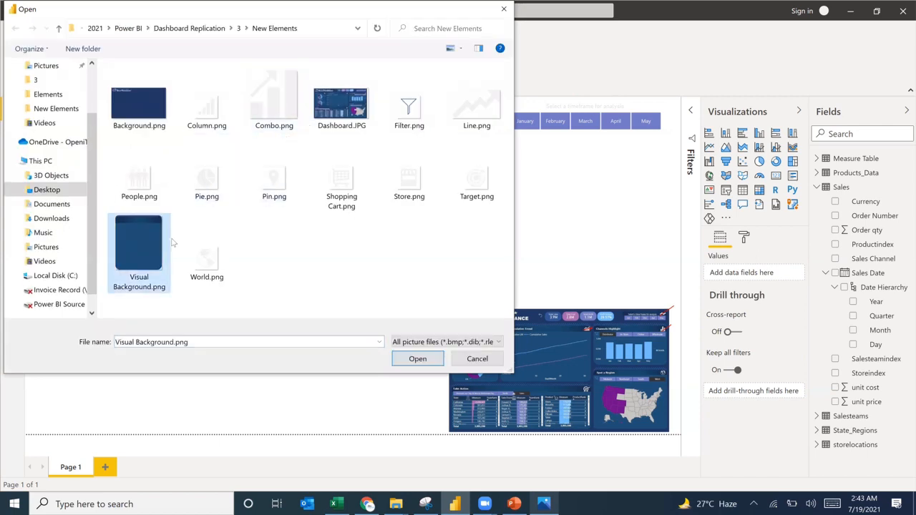
left_click(418, 358)
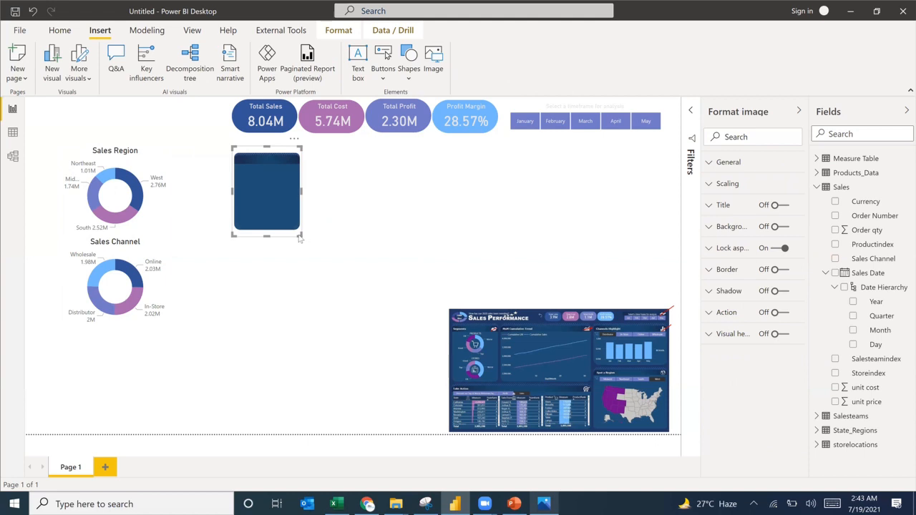
Enlarge the inserted background image beside the donut charts and set its scaling to Fit
left_click_drag(299, 234, 358, 262)
left_click_drag(292, 272, 258, 311)
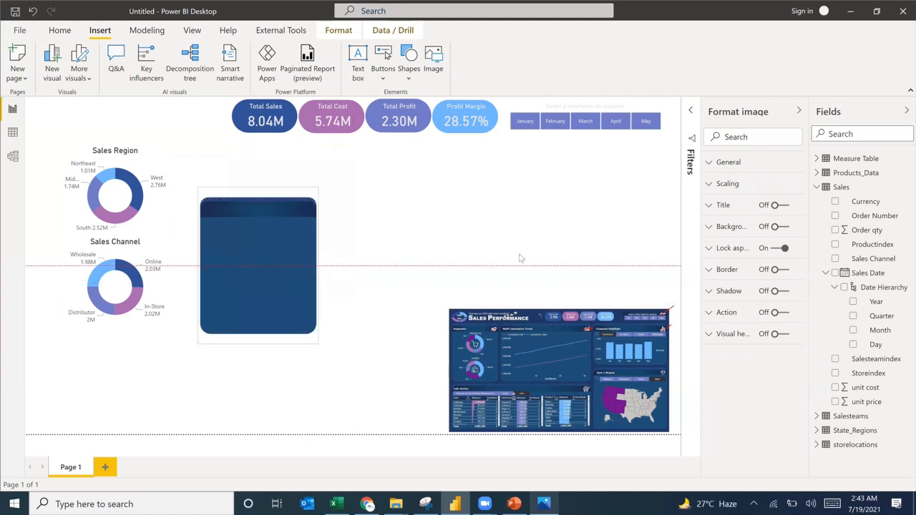
left_click(728, 184)
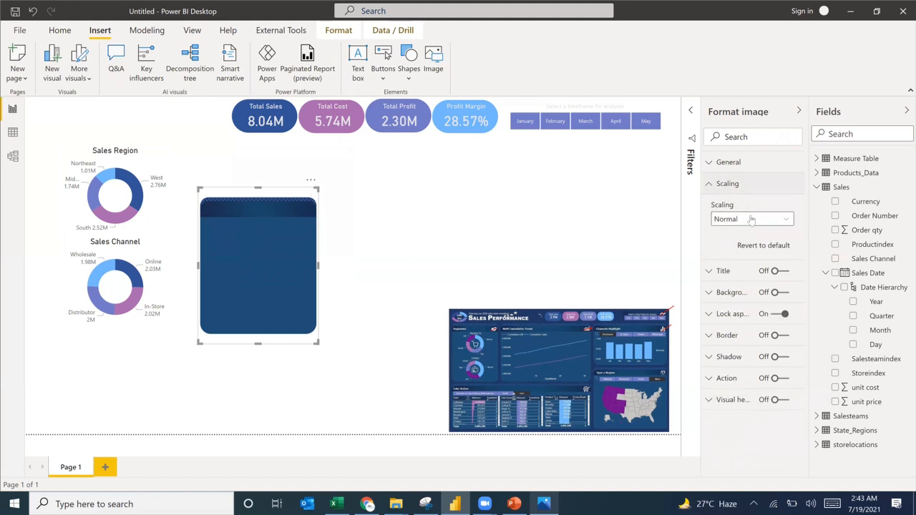
left_click(755, 219)
left_click(744, 246)
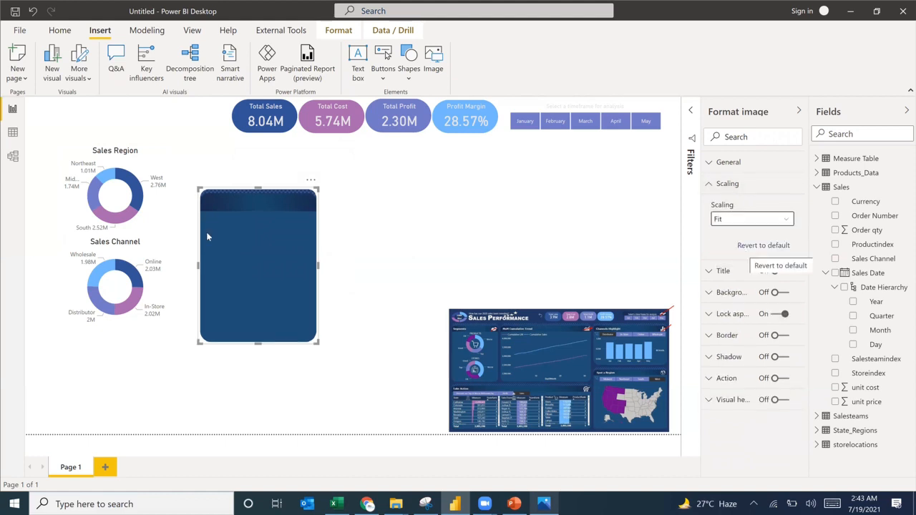
Move the background image over the two donut charts and stretch it wider and taller to cover both
left_click_drag(244, 252, 219, 248)
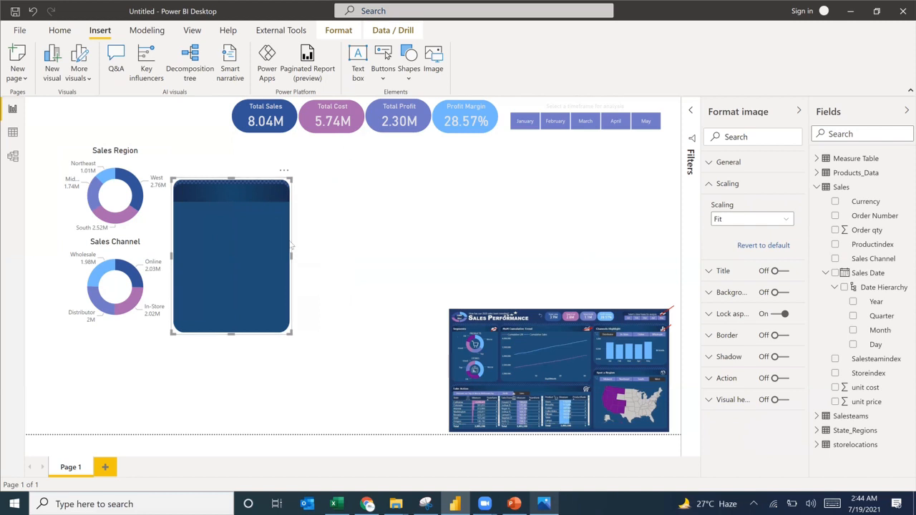
left_click_drag(173, 263, 91, 227)
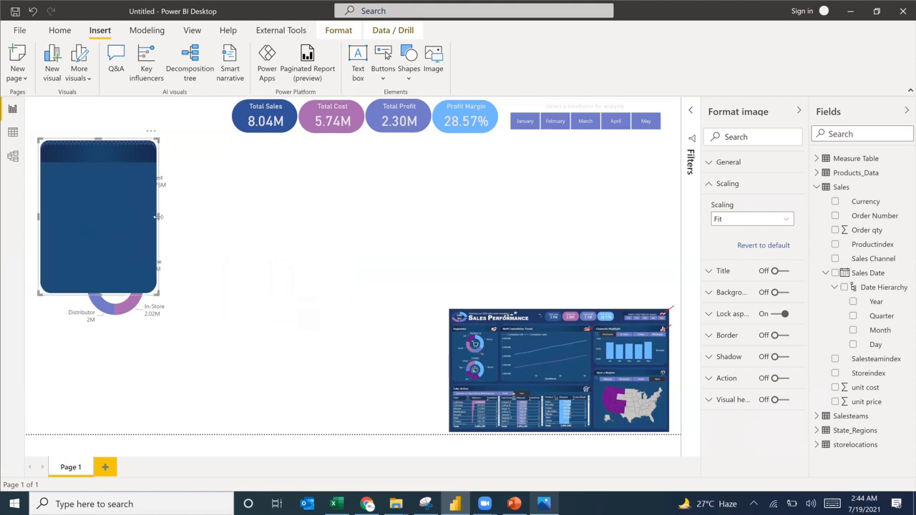
left_click_drag(158, 216, 184, 227)
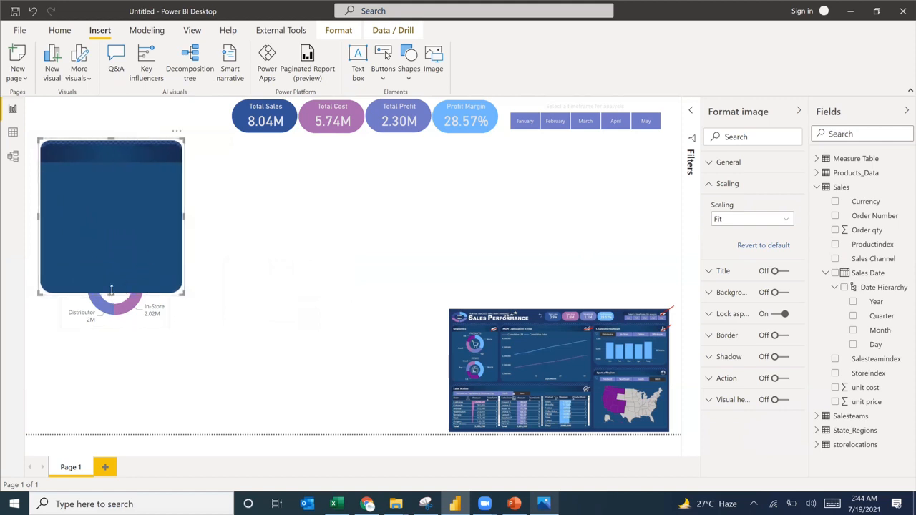
left_click_drag(113, 314, 114, 330)
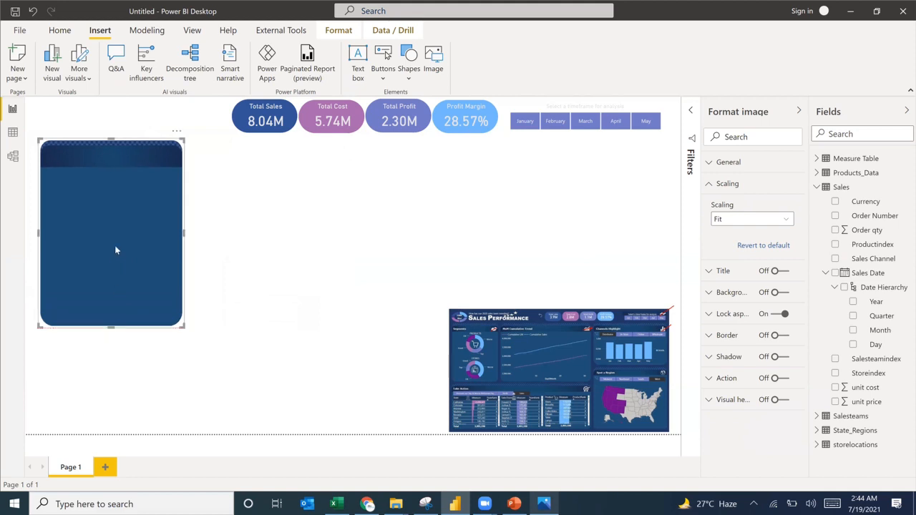
left_click_drag(119, 251, 107, 248)
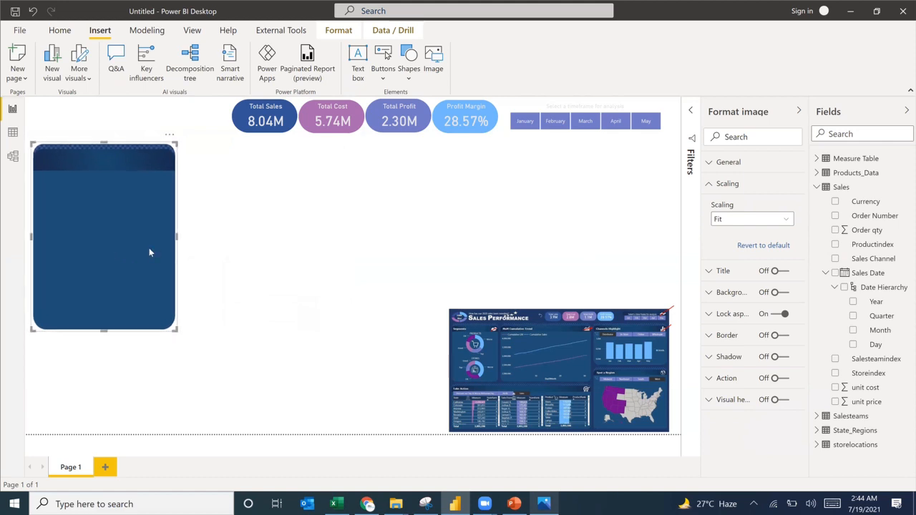
Move the background image to the bottom of the page's layer order, behind both donut charts
left_click(418, 282)
left_click(158, 272)
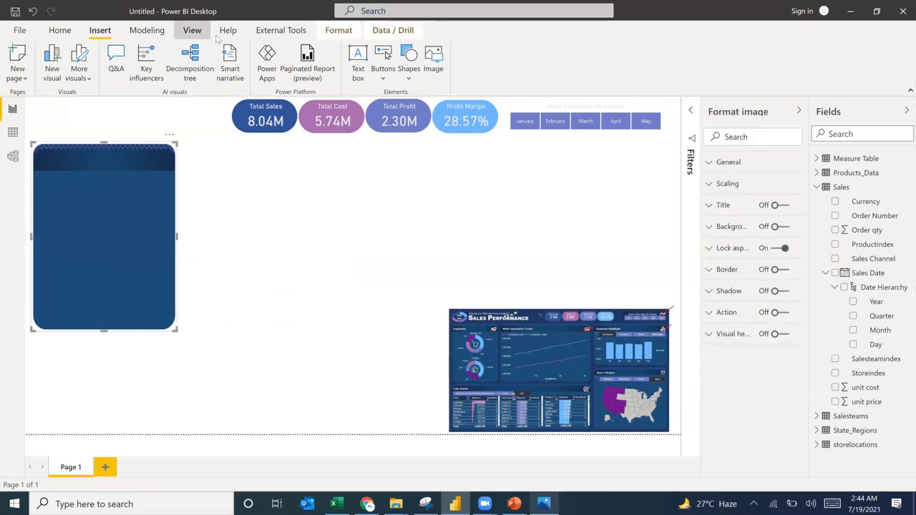
left_click(193, 31)
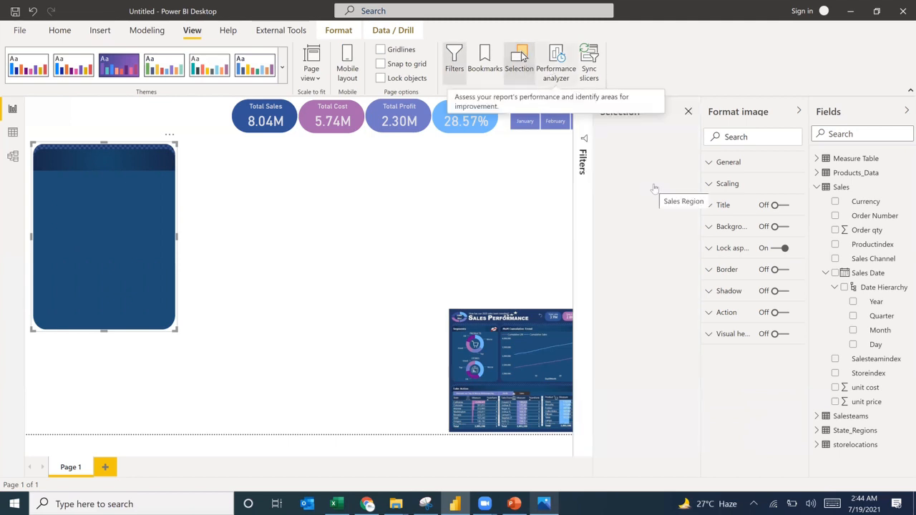
left_click_drag(616, 176, 620, 362)
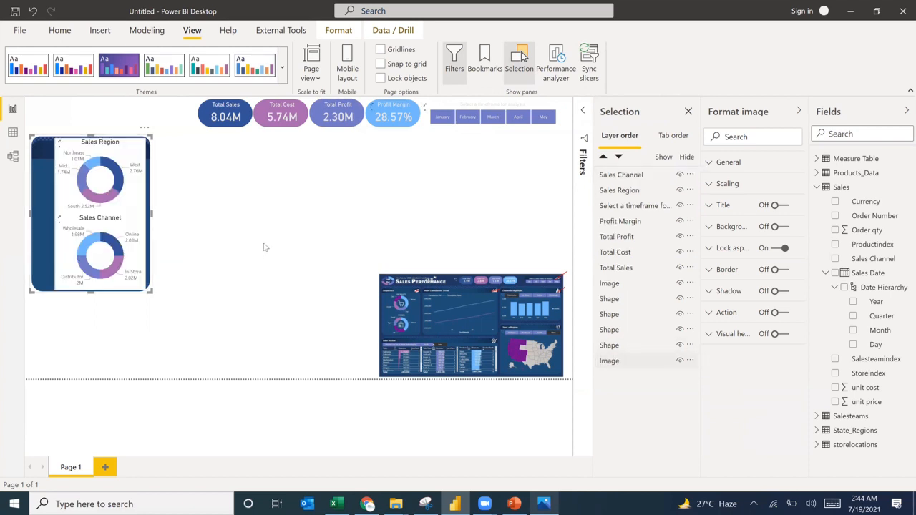
Turn off the visual background on both the Sales Region and Sales Channel donut charts
left_click(115, 157)
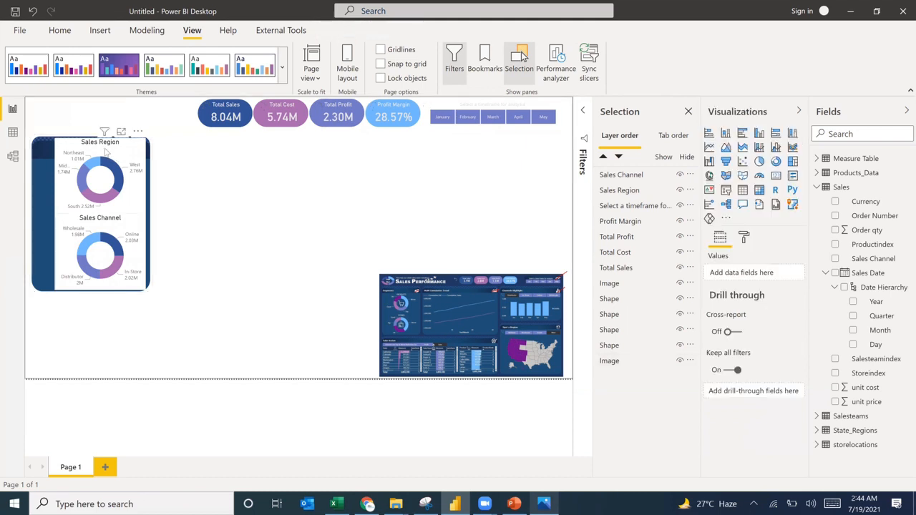
left_click(116, 152)
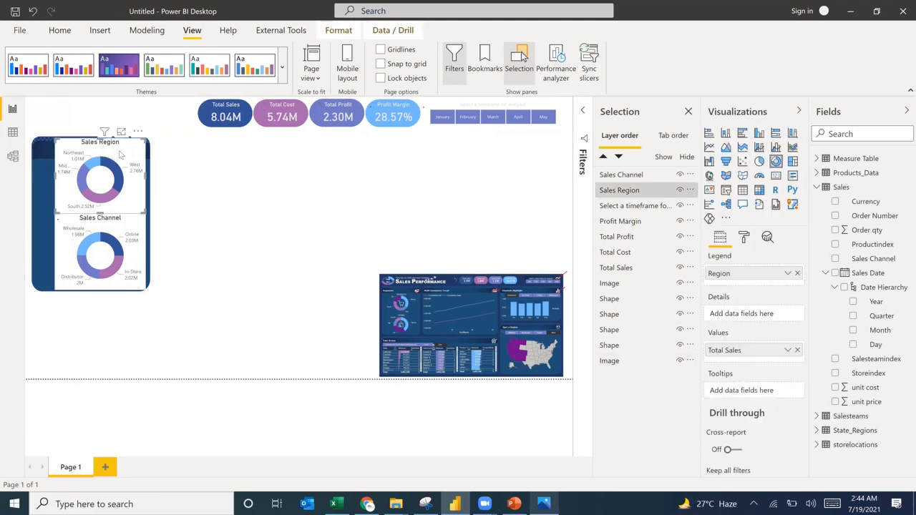
left_click(744, 237)
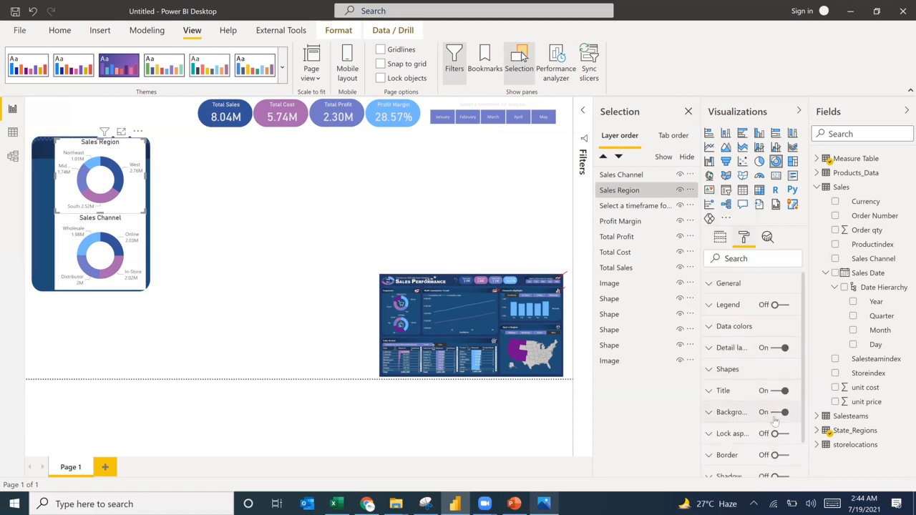
left_click(108, 223, "ctrl")
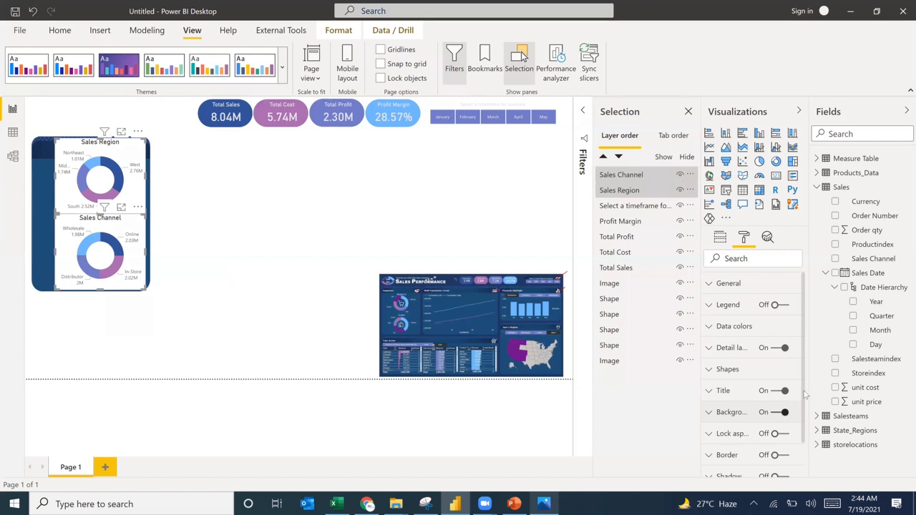
left_click(784, 413)
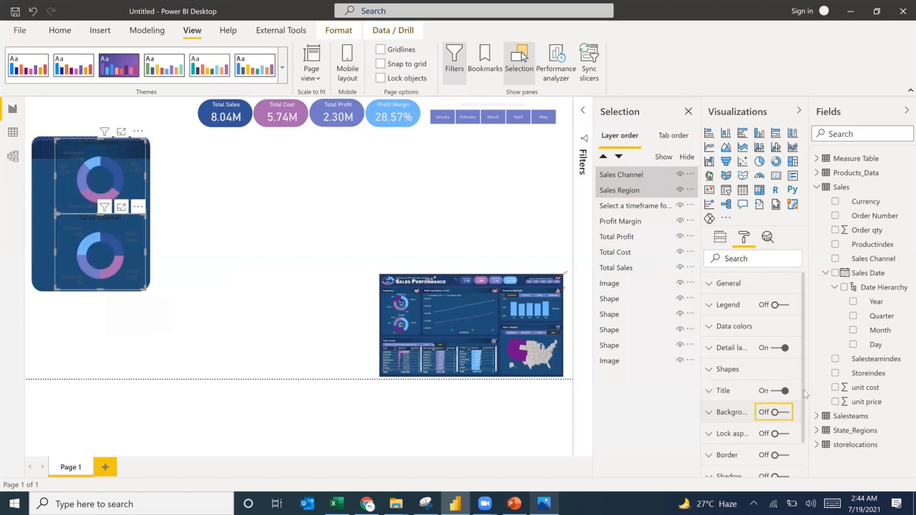
Set the title font color of both donut charts to light grey
left_click(724, 392)
scroll(737, 415, "down", 1)
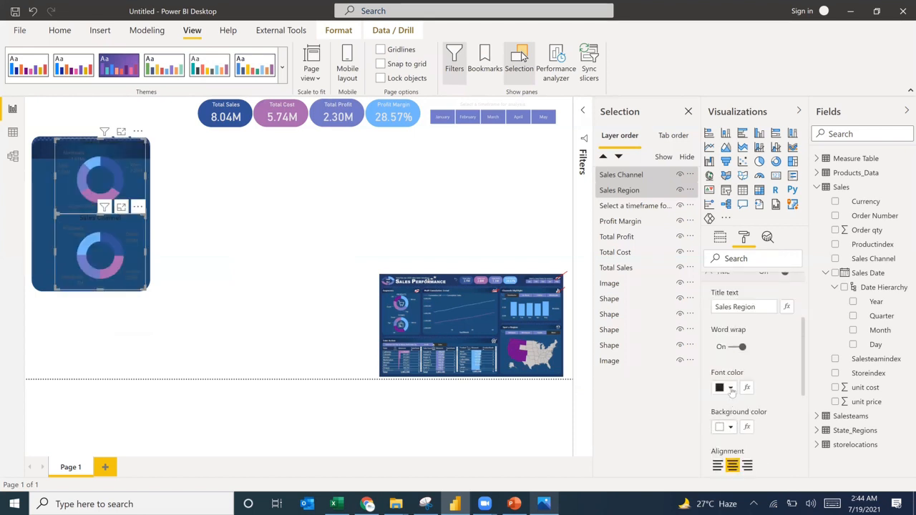
left_click(731, 388)
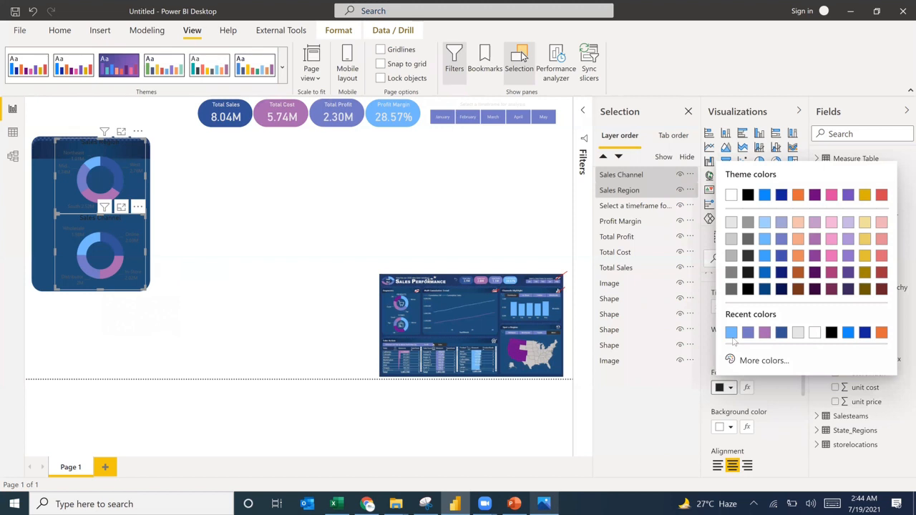
left_click(730, 222)
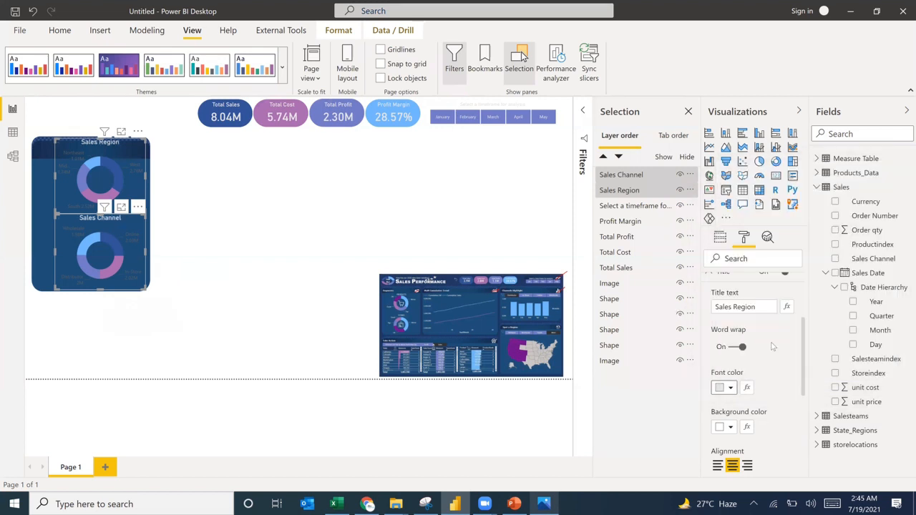
Set the detail label color of both donut charts to the same light grey
scroll(726, 308, "up", 3)
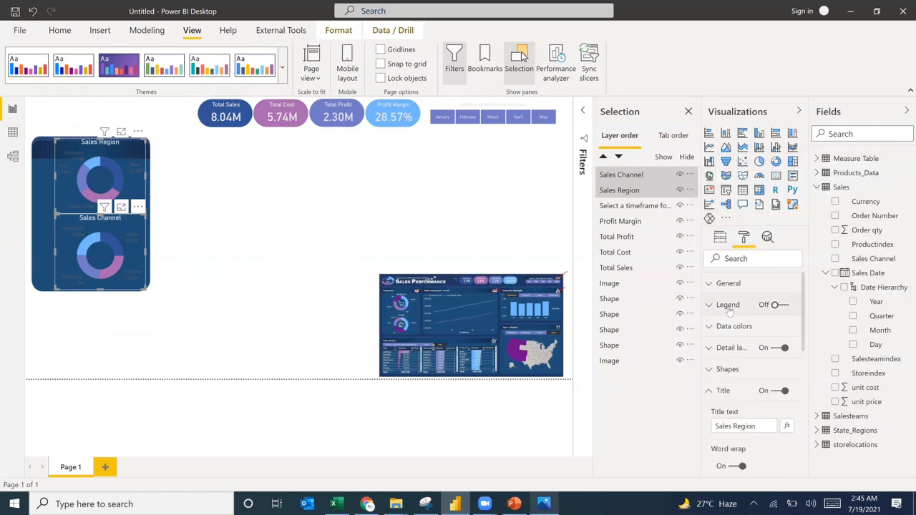
left_click(744, 358)
scroll(737, 361, "down", 1)
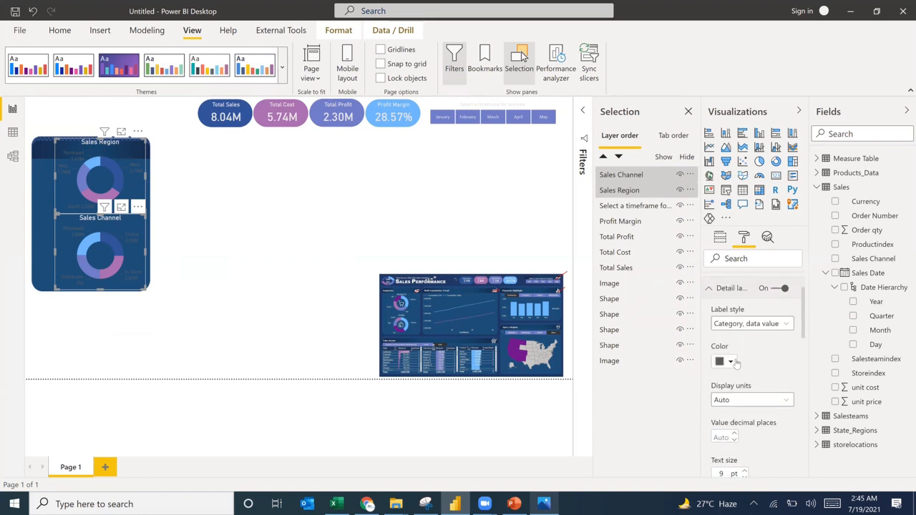
left_click(725, 362)
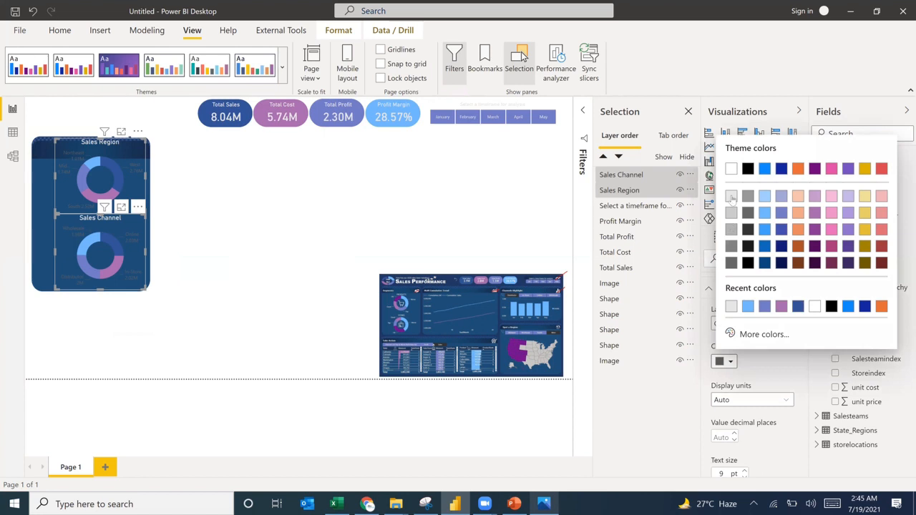
left_click(730, 197)
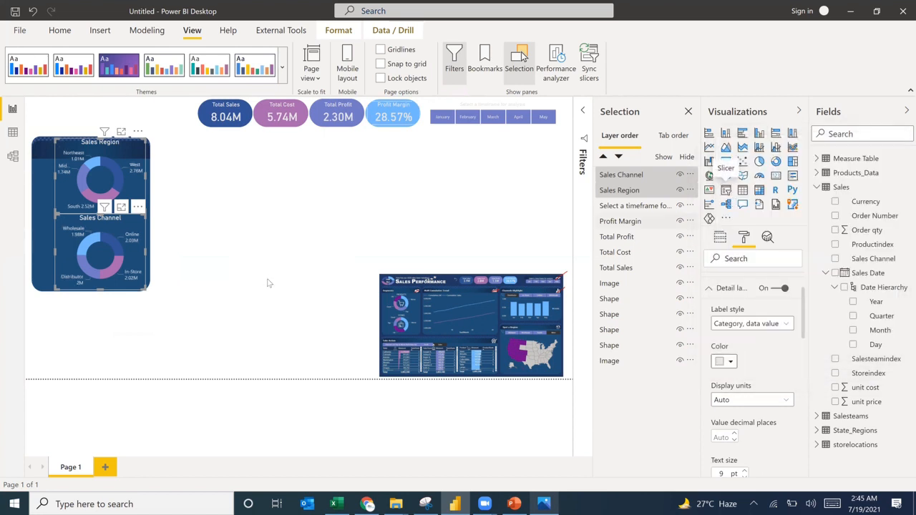
left_click(161, 284)
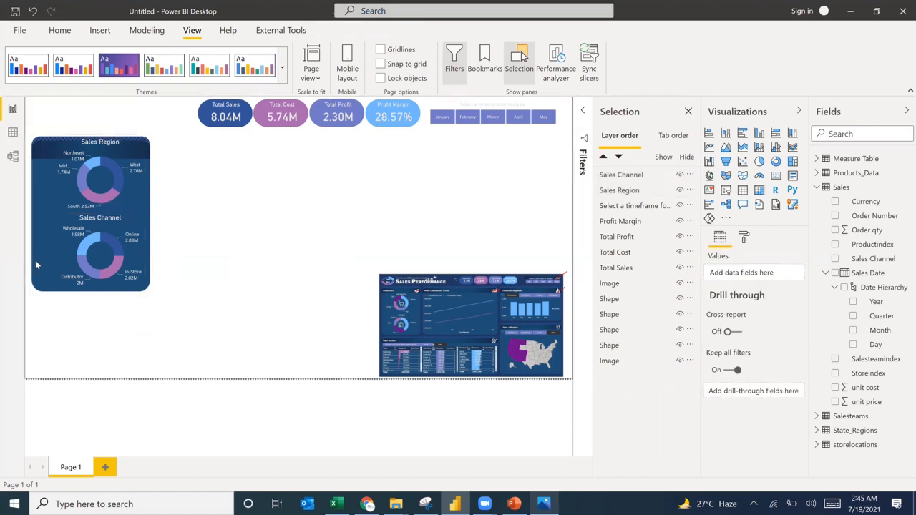
Stretch the background image behind the donuts taller and wider to make room around the charts
left_click(48, 284)
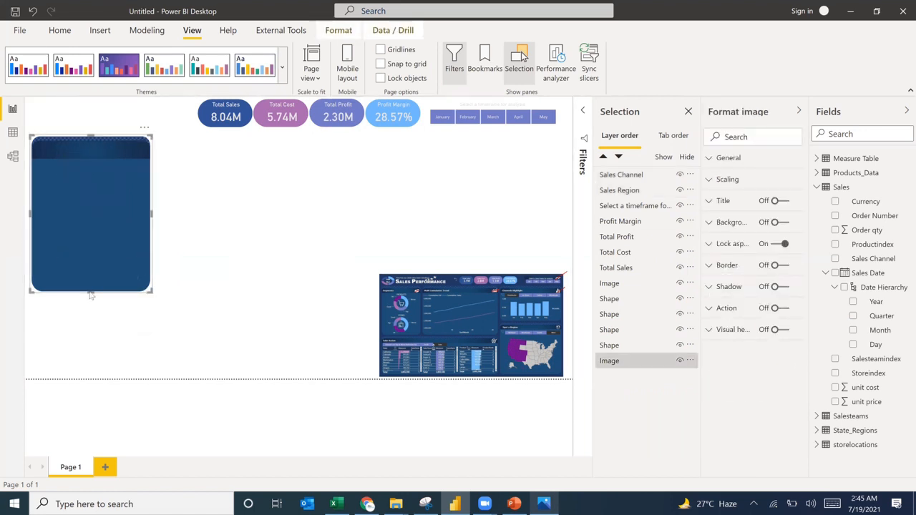
left_click_drag(91, 292, 92, 337)
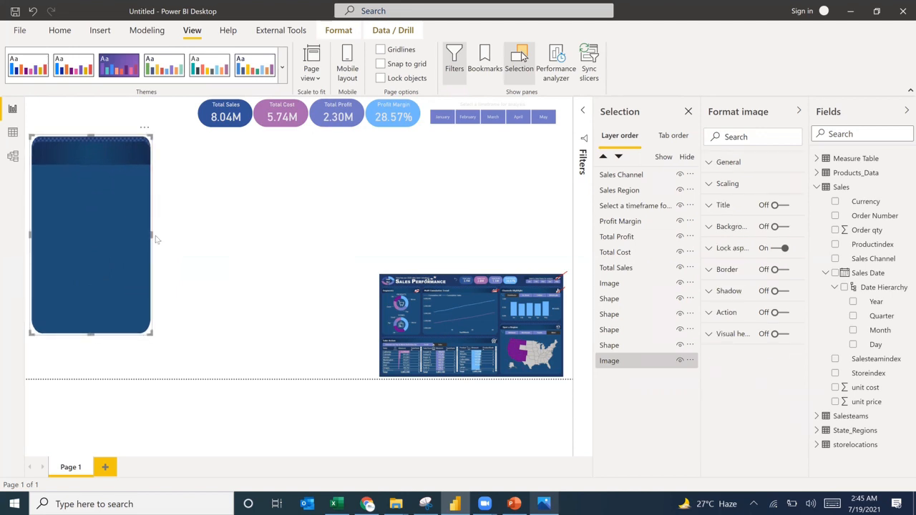
left_click_drag(155, 239, 171, 246)
left_click(171, 245)
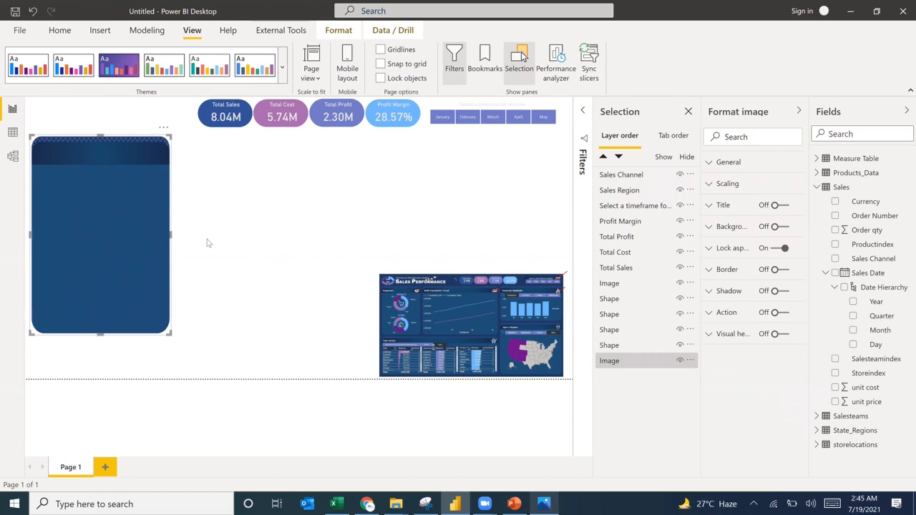
left_click(261, 191)
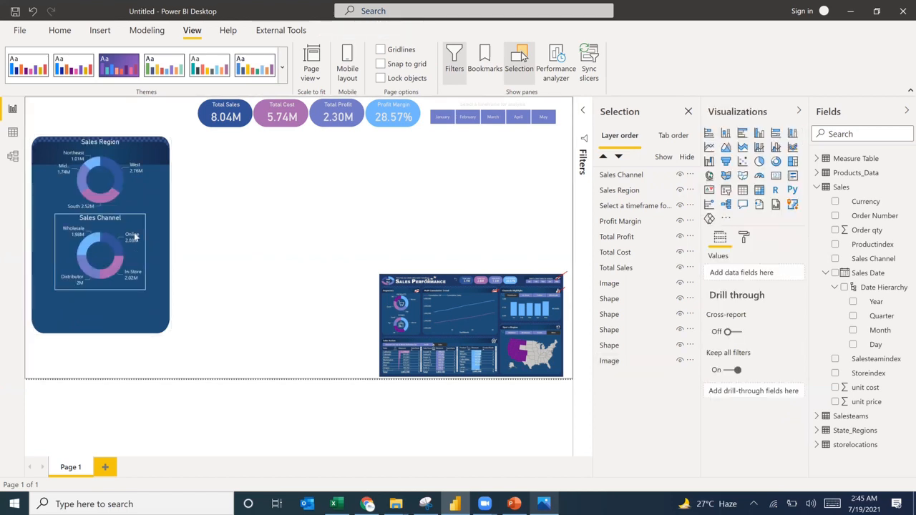
Move the Sales Channel and Sales Region donuts lower on the panel, leaving its dark header band free
left_click_drag(103, 218, 108, 264)
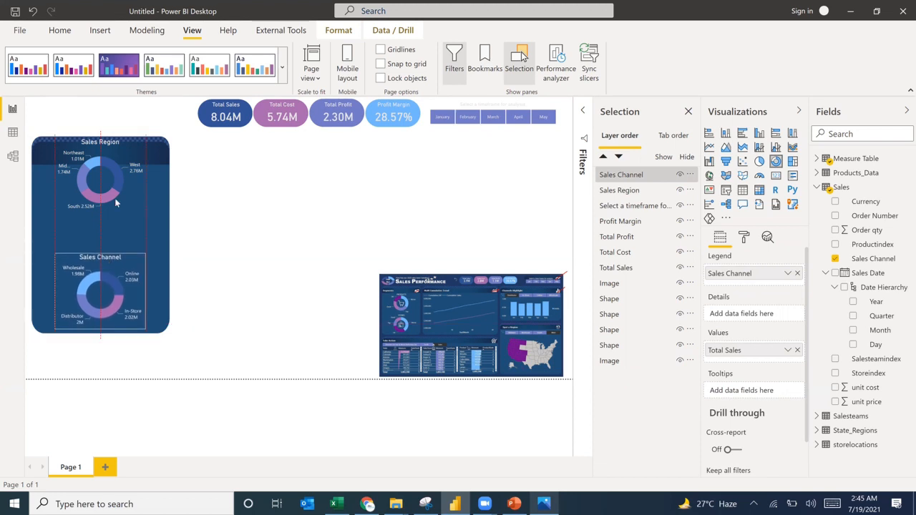
left_click_drag(95, 170, 96, 179)
left_click(262, 223)
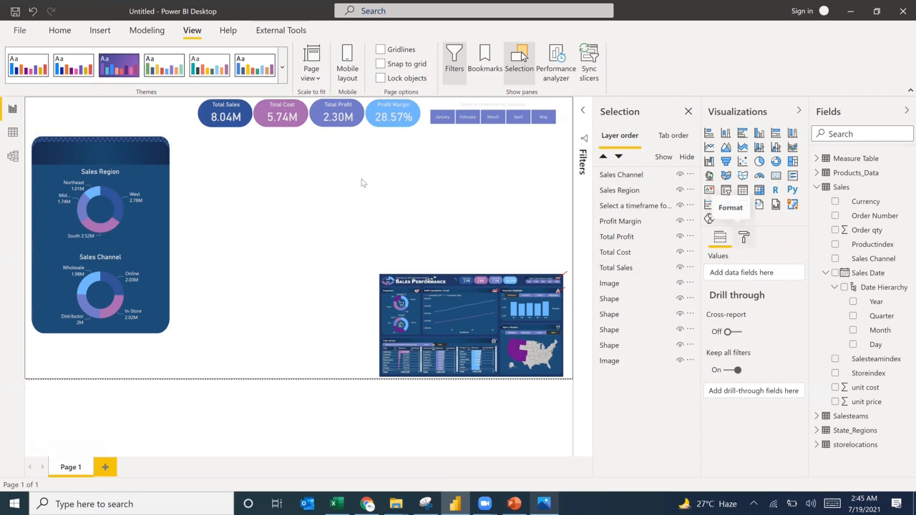
Add a text box reading Segments, shorten it to one line and place it on the panel's header band
left_click(105, 32)
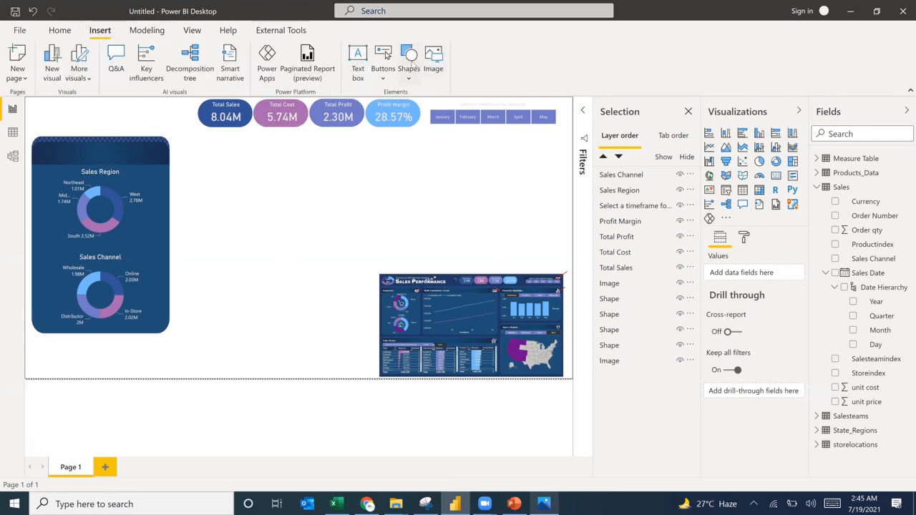
left_click(359, 56)
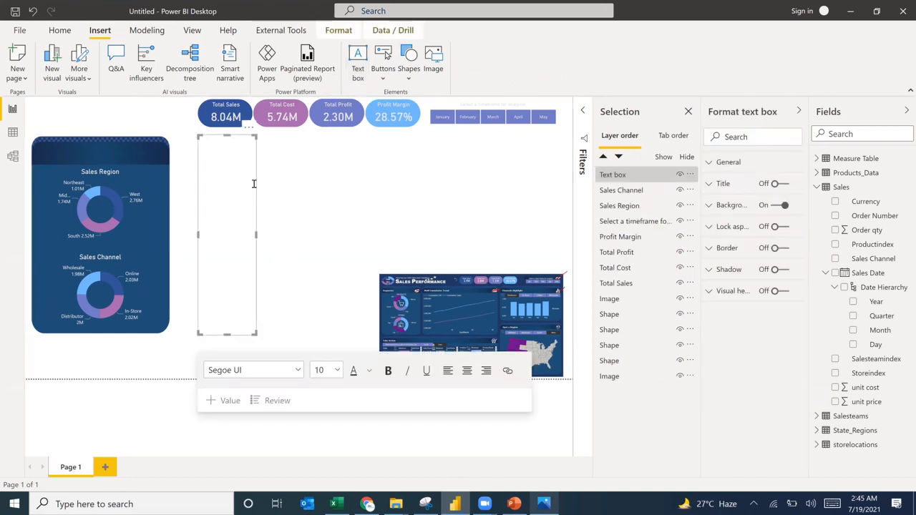
left_click(225, 185)
type("Segments")
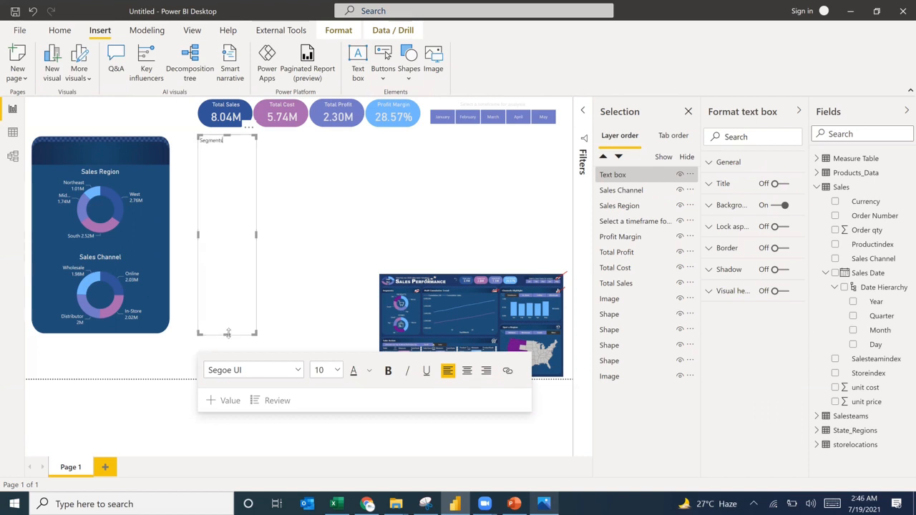
left_click_drag(227, 333, 71, 184)
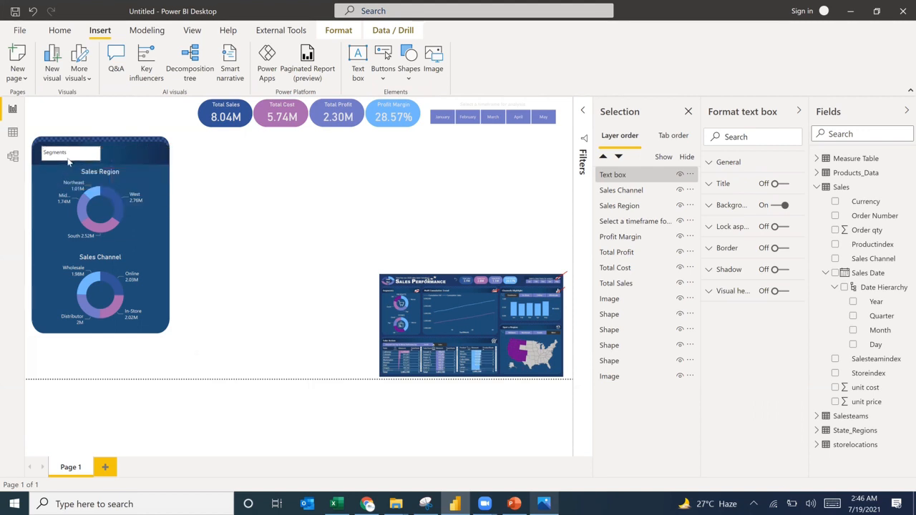
Set the Segments text box's font color to white and turn off its background
left_click(68, 161)
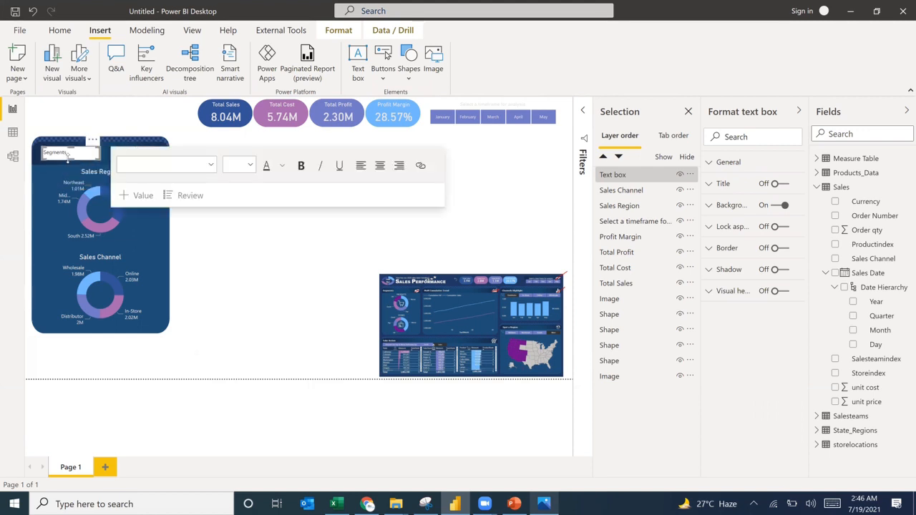
left_click(286, 177)
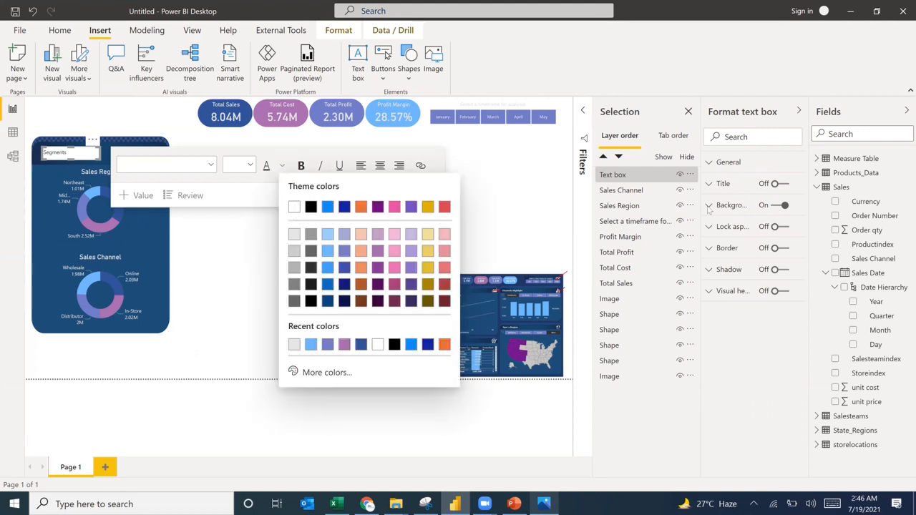
left_click(296, 213)
left_click(780, 206)
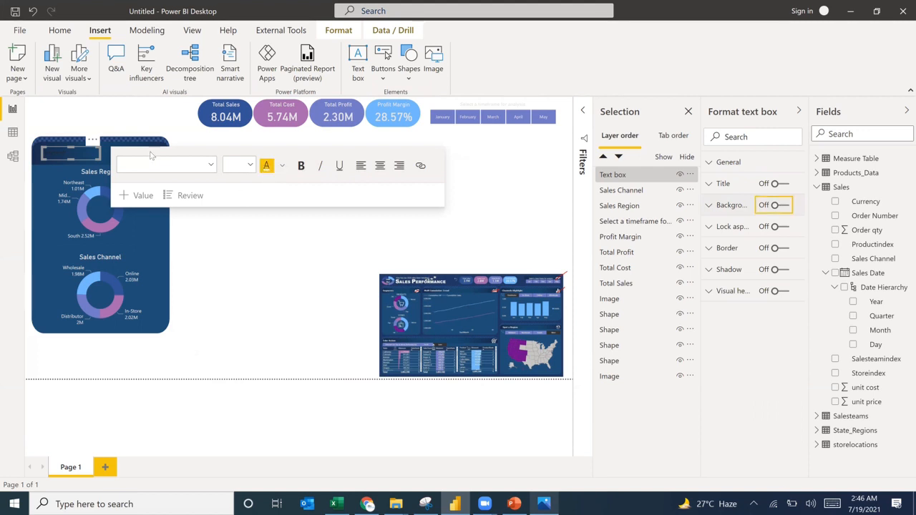
Make the Segments text bold and set its font size to 20
left_click(55, 153)
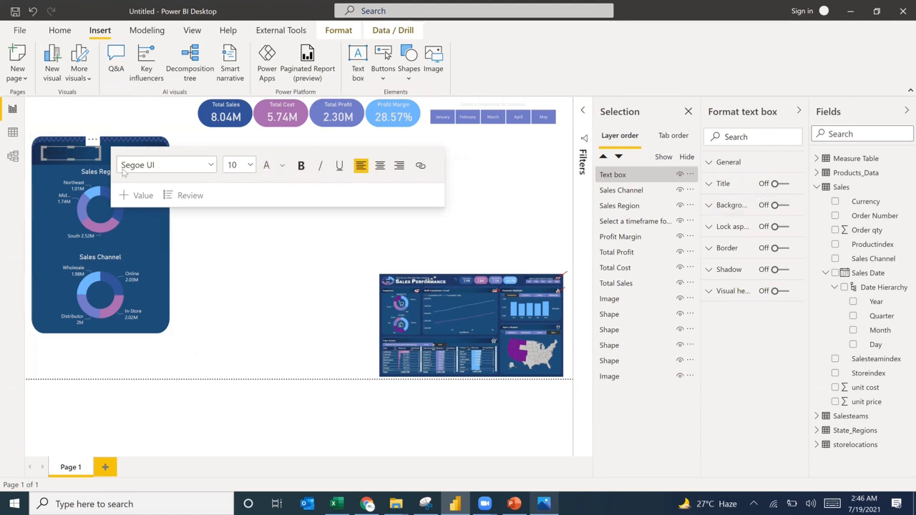
double_click(61, 152)
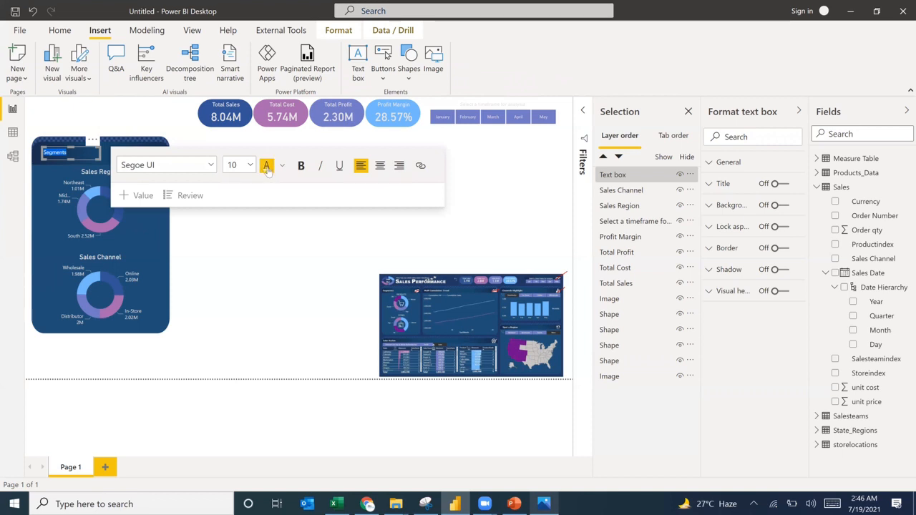
left_click(299, 165)
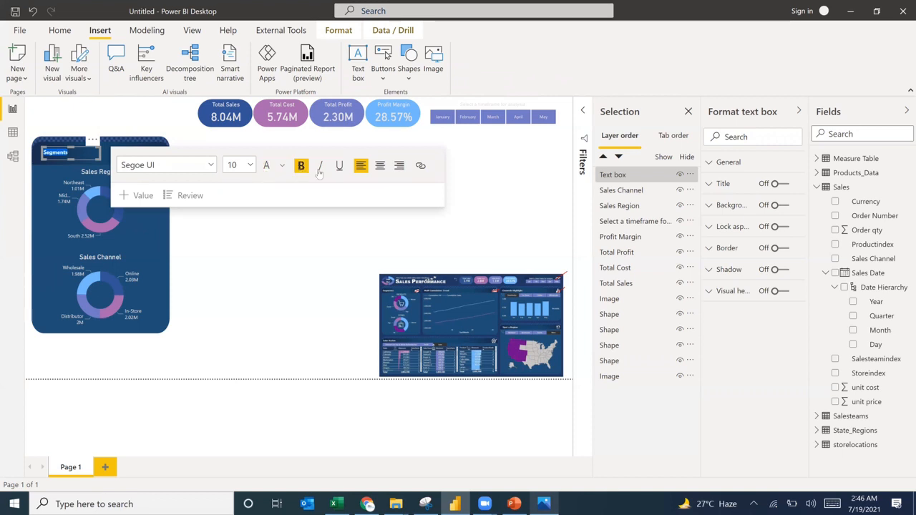
left_click(250, 164)
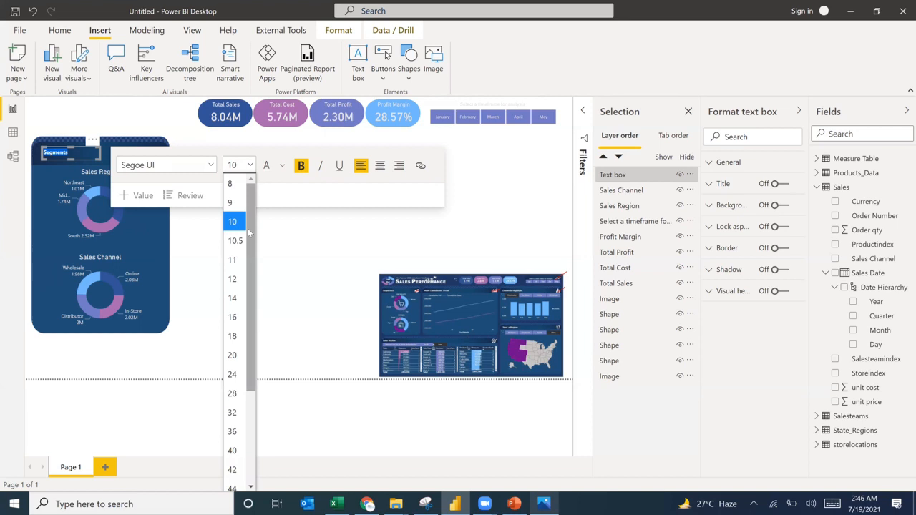
left_click(234, 299)
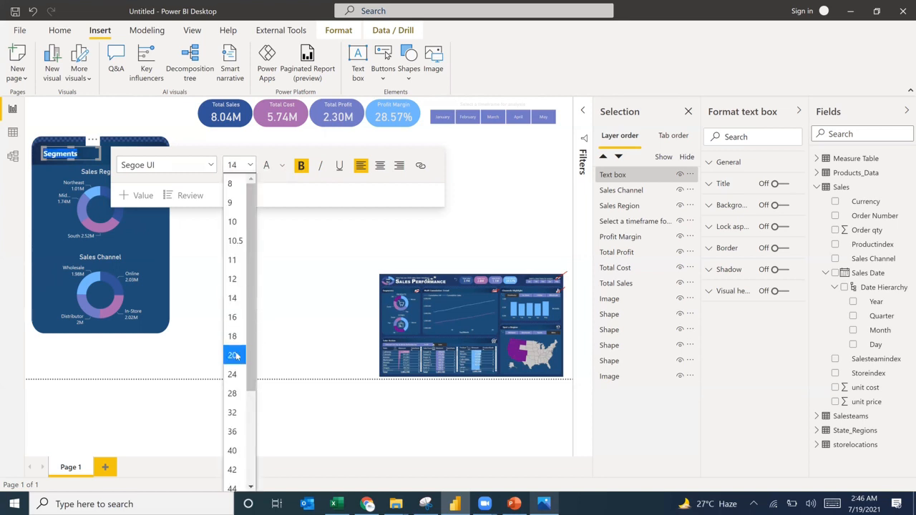
left_click(237, 354)
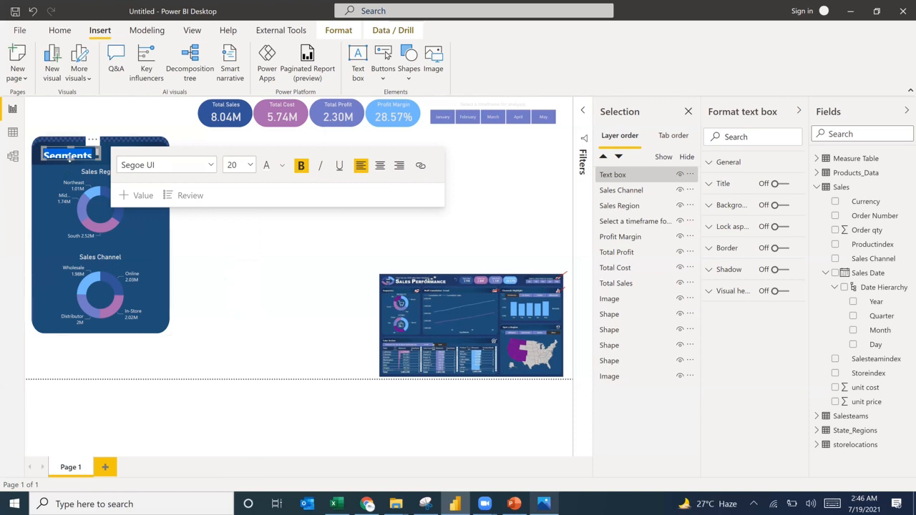
Make the Segments text box tall enough for its text and shift it to the left edge of the panel's header
key("Escape")
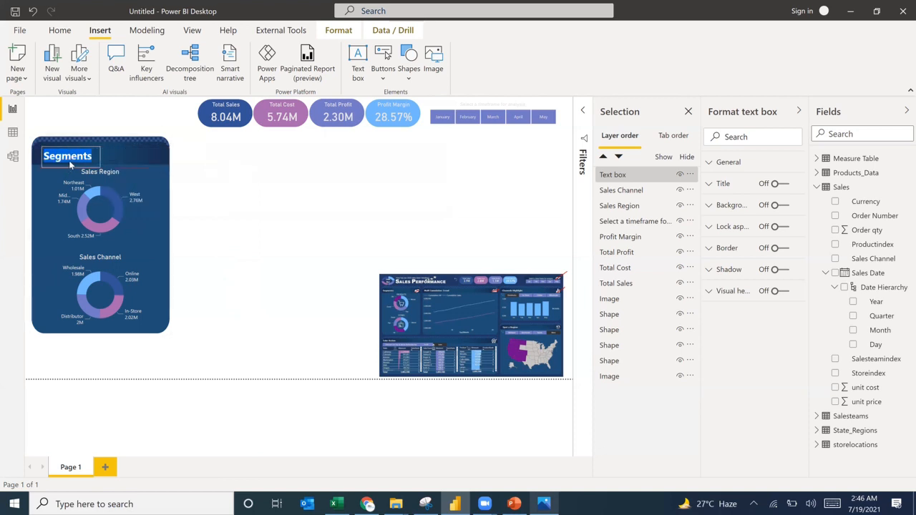
left_click_drag(70, 164, 70, 162)
left_click(86, 152)
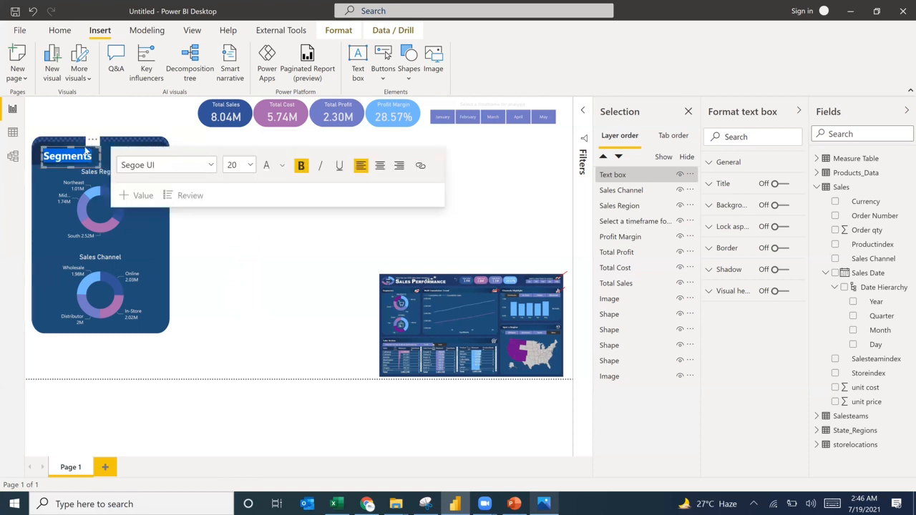
left_click_drag(85, 148, 78, 146)
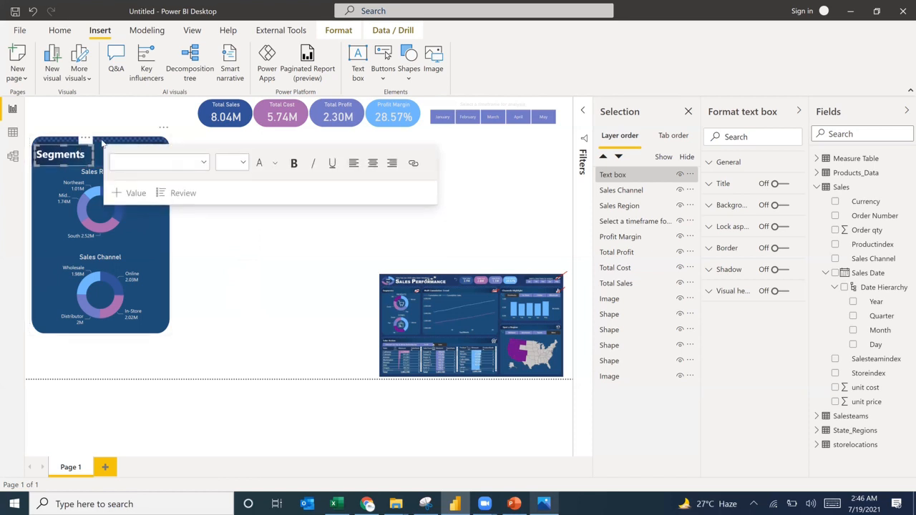
Insert the Pie.png image, shrink it to a small icon and place it at the right end of the Segments header band
left_click(286, 206)
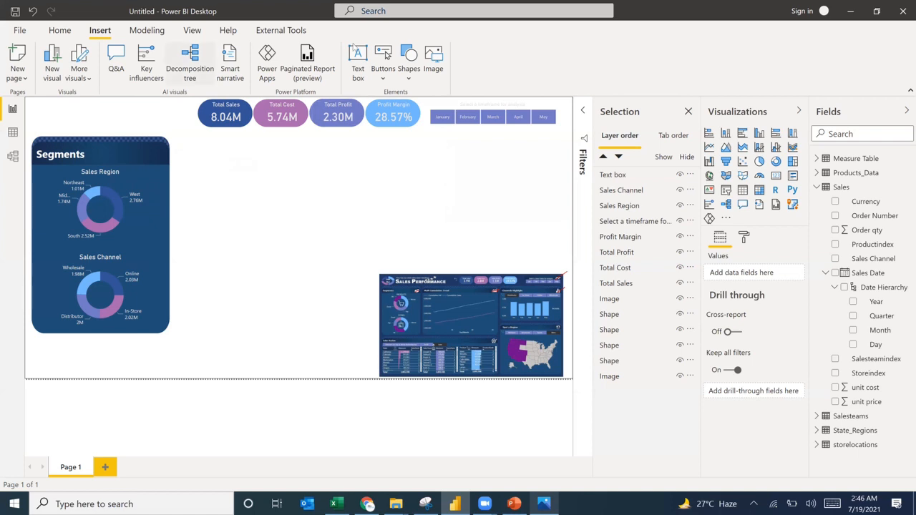
left_click(434, 63)
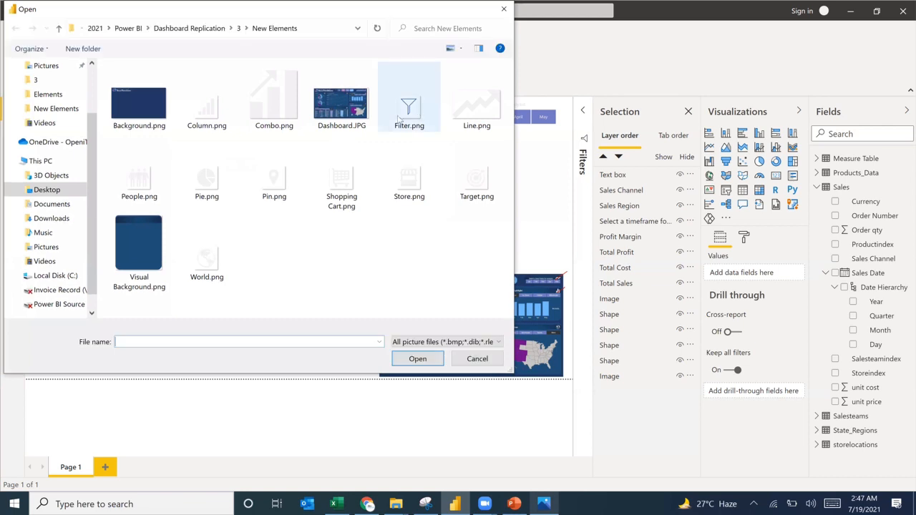
double_click(207, 182)
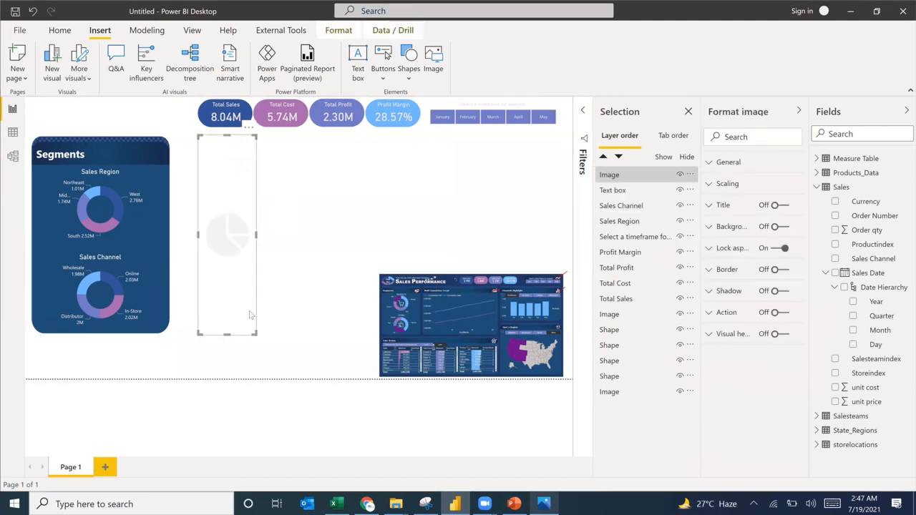
left_click_drag(254, 334, 231, 252)
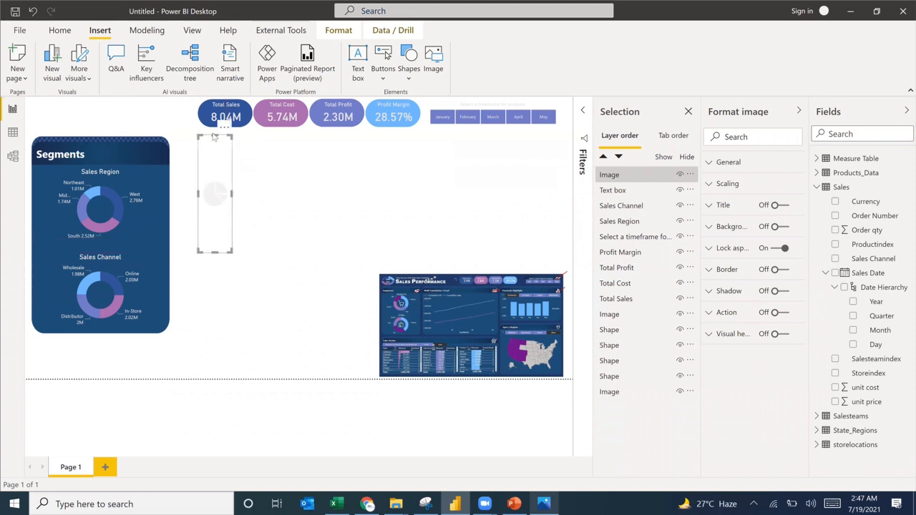
left_click_drag(215, 135, 215, 277)
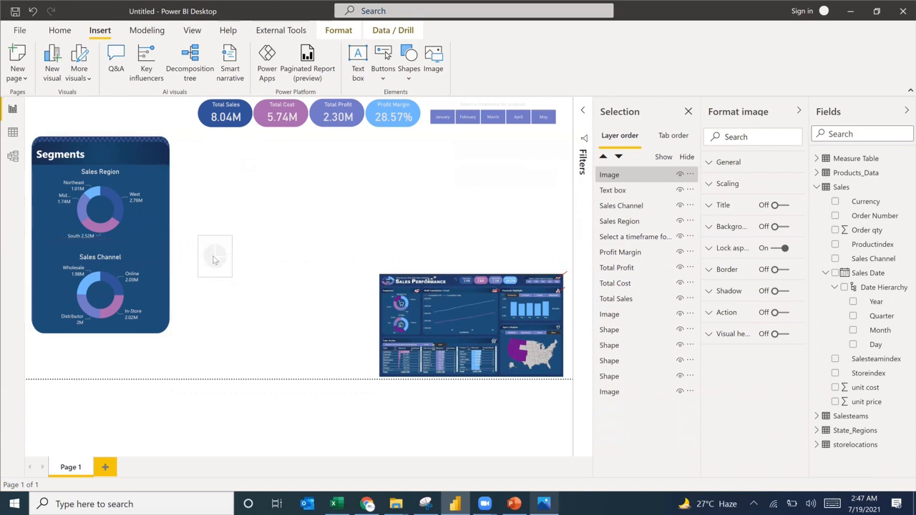
left_click_drag(197, 228, 130, 127)
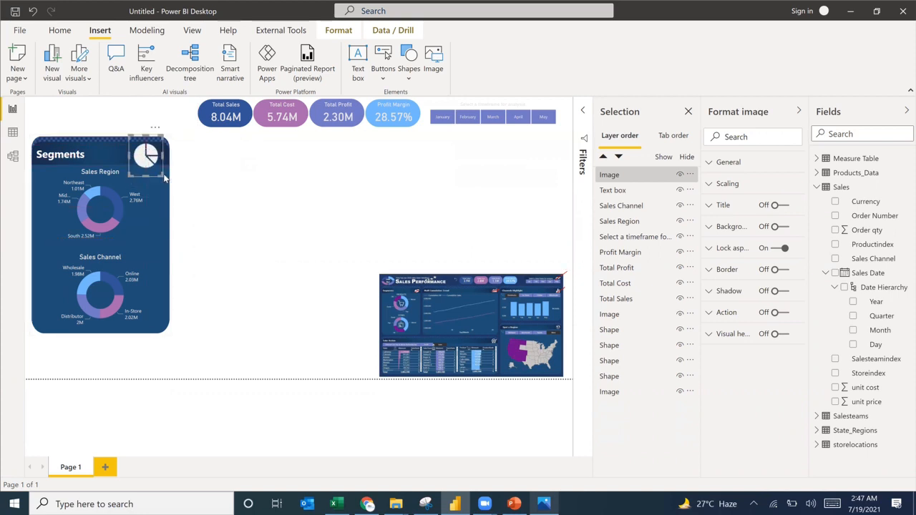
Shrink the pie icon further to fit the Segments header band and nudge it into its final position
left_click_drag(161, 173, 151, 156)
left_click(143, 158)
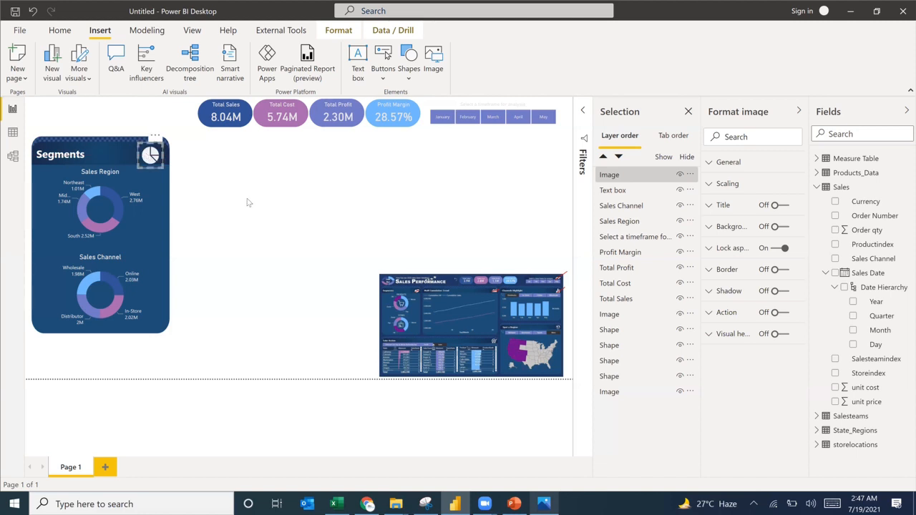
left_click(247, 202)
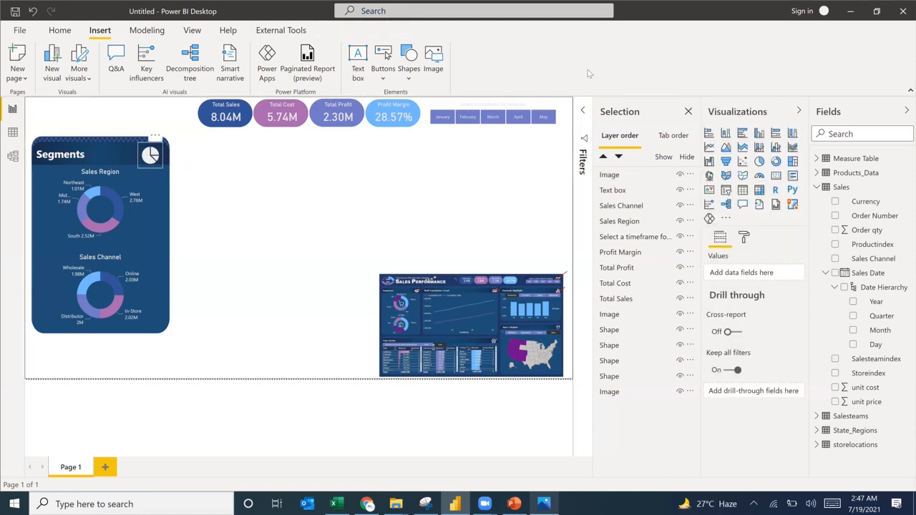
key("Return")
key("Up")
key("Up")
key("Up")
key("Up")
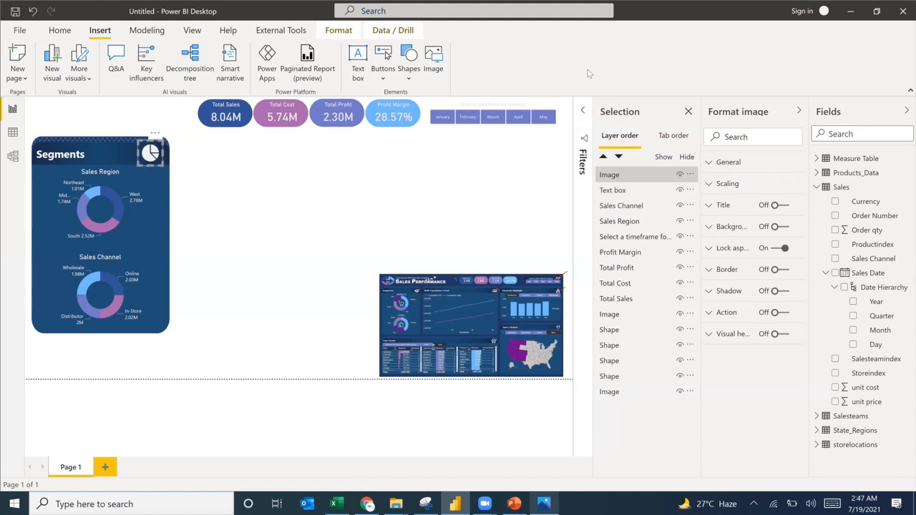
key("Right")
key("Escape")
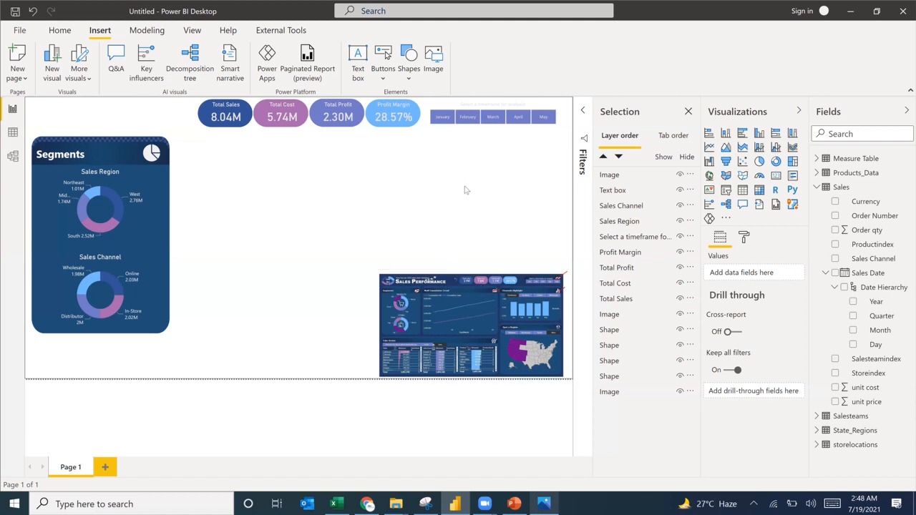
Create a new measure in the Measure Table named MoM Commulative Trend
left_click(817, 187)
left_click(816, 158)
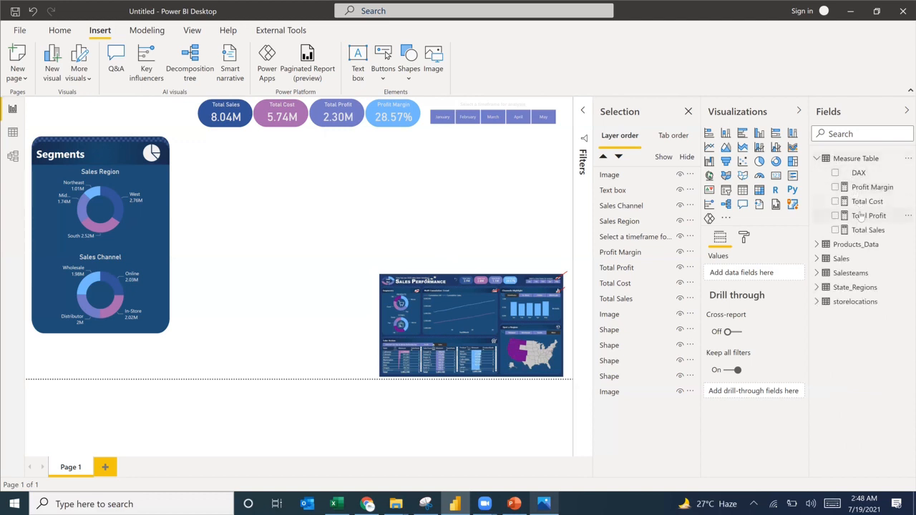
left_click(861, 216)
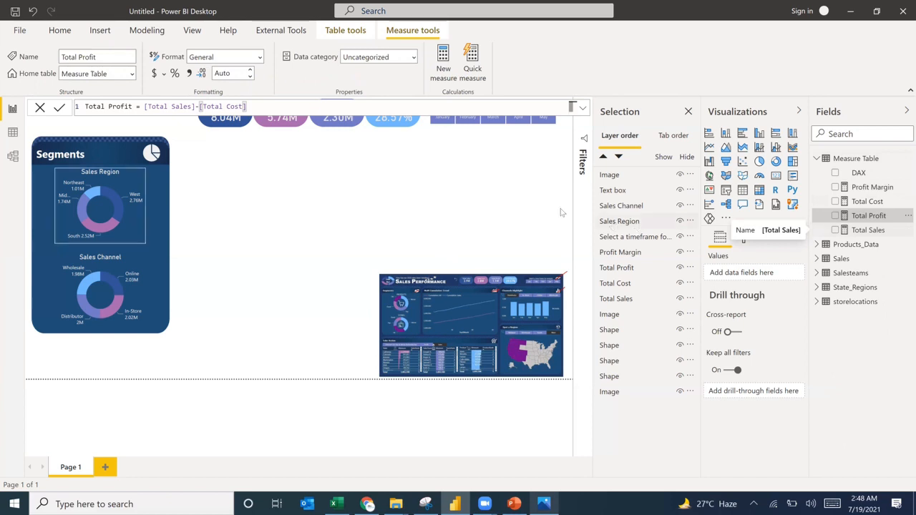
left_click(445, 59)
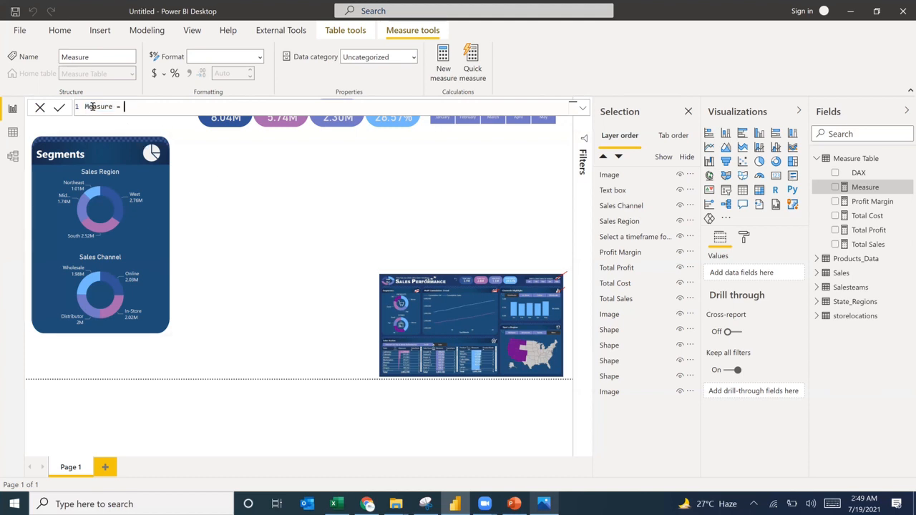
type("Tota")
key("BackSpace")
key("BackSpace")
type("Me")
type("ommulati")
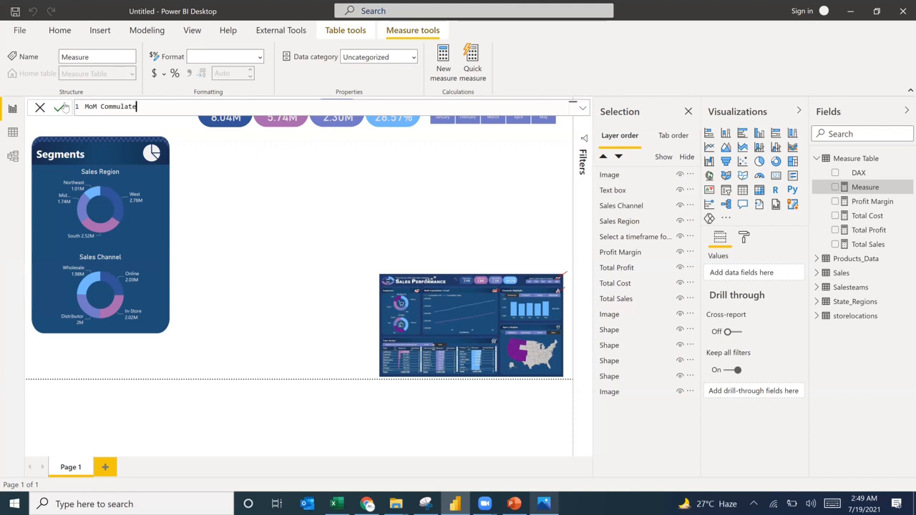
key("BackSpace")
key("BackSpace")
type("tive Trend = TotalM")
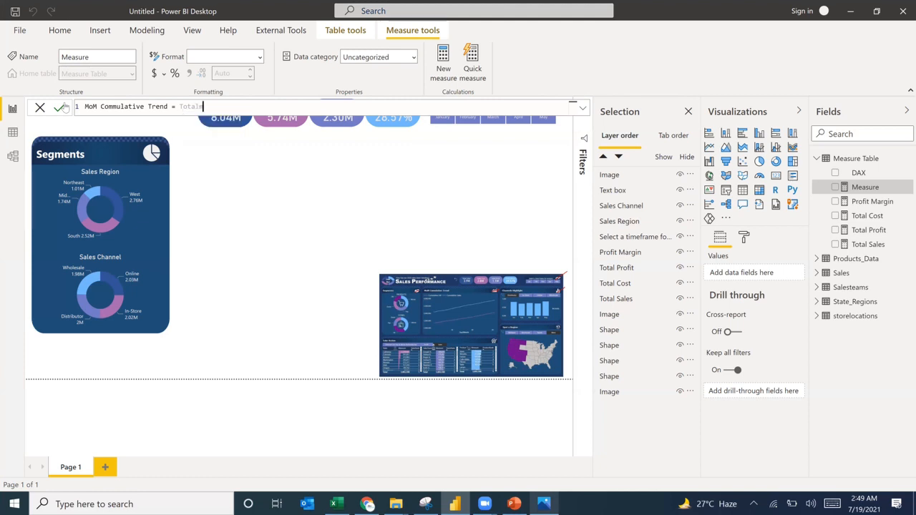
Define the measure with TOTALMTD, using [Total Sales] as the expression and Sales[Sales Date] as the dates
key("Tab")
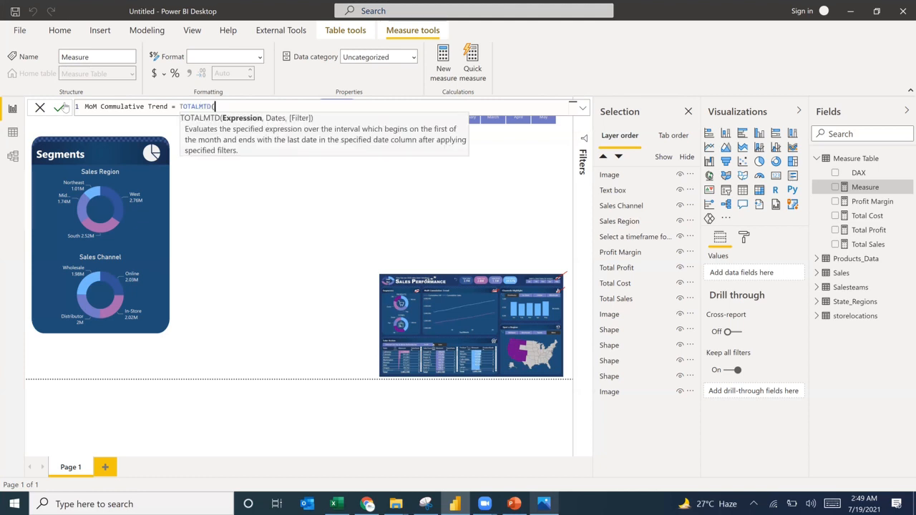
type("total")
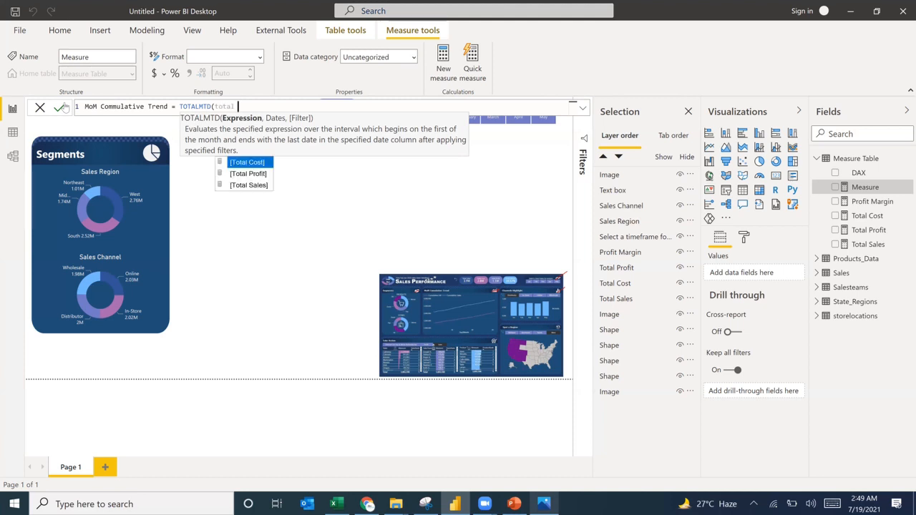
key("Down")
key("Down")
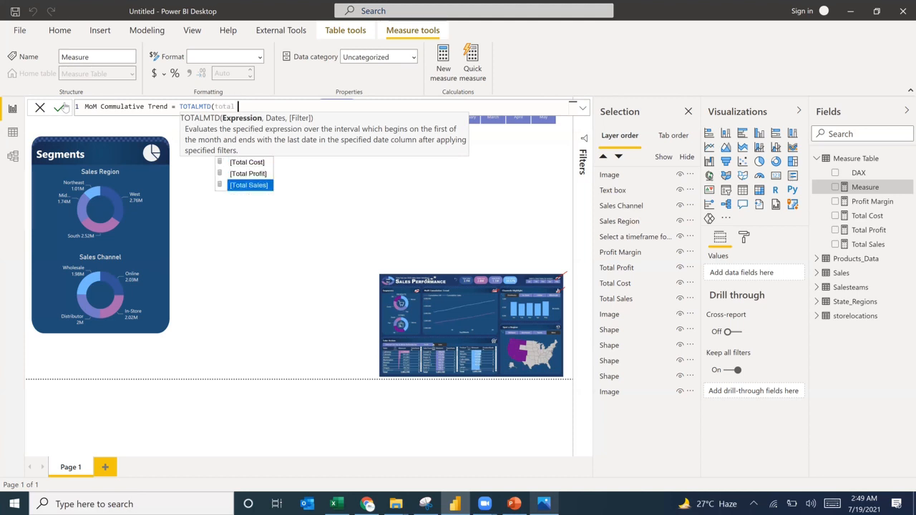
key("Tab")
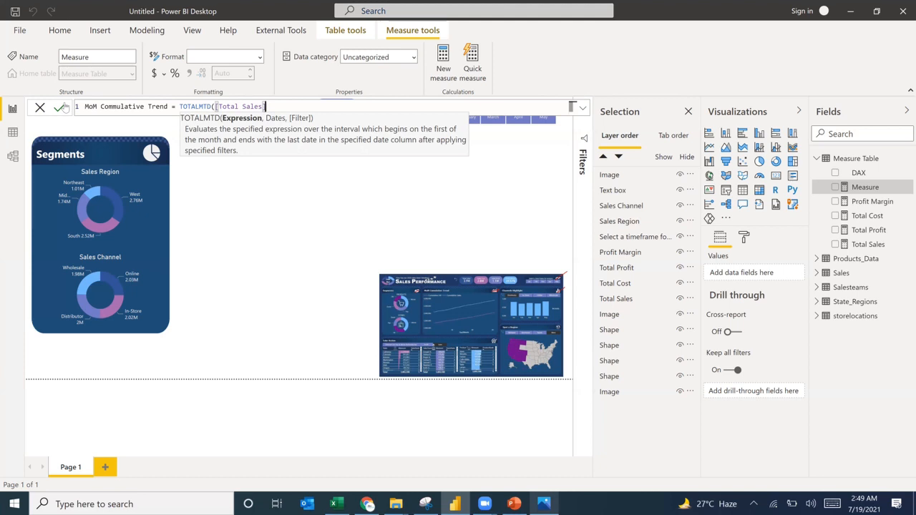
type(",")
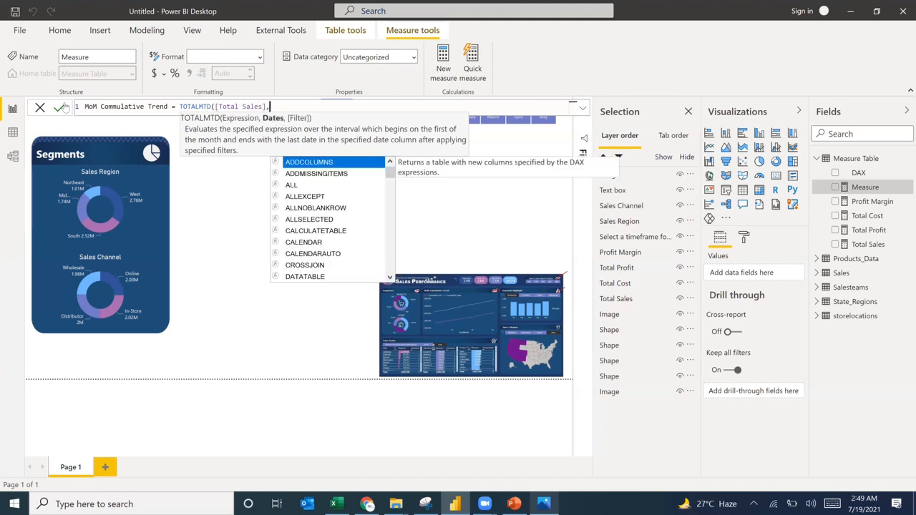
type("date")
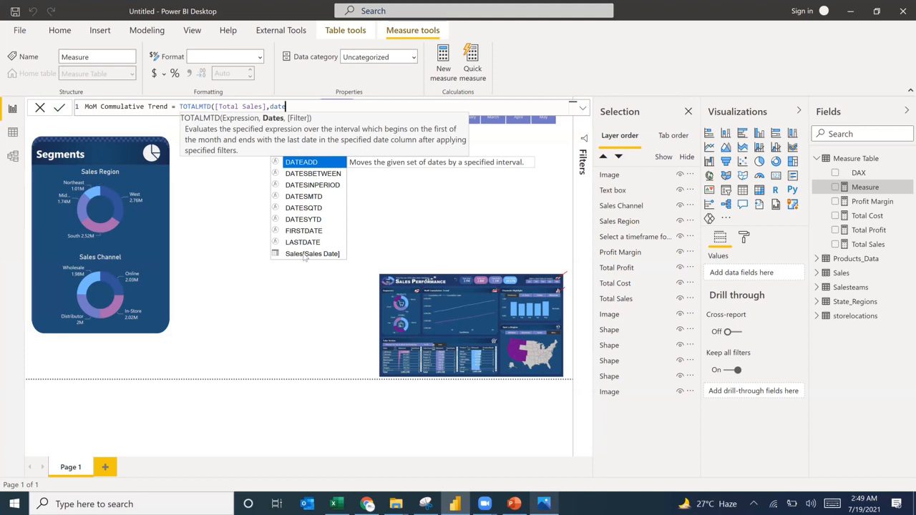
left_click(305, 253)
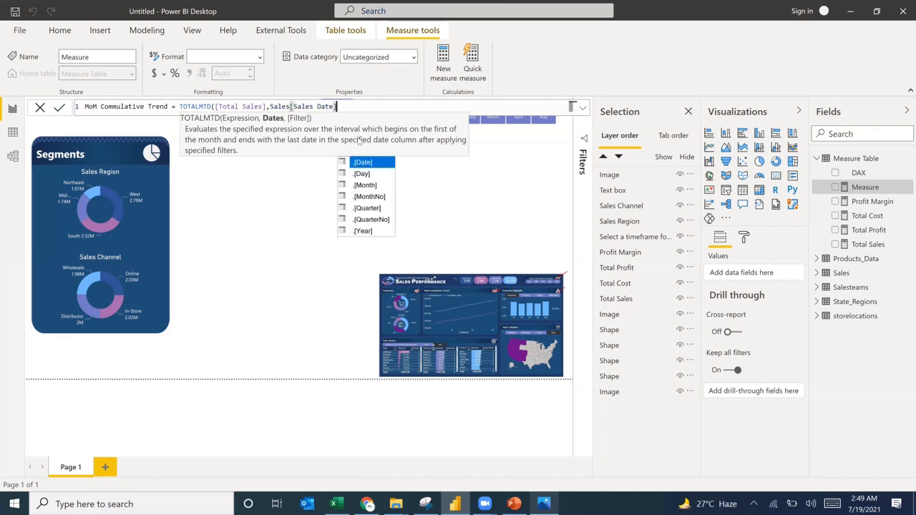
Add ALL(Sales) as the filter argument of TOTALMTD, close the formula and commit the measure
type(",All")
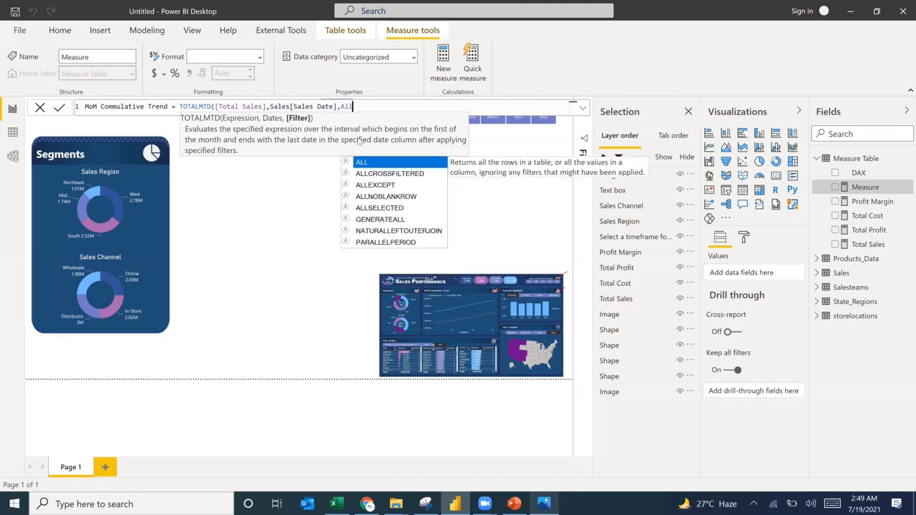
key("Tab")
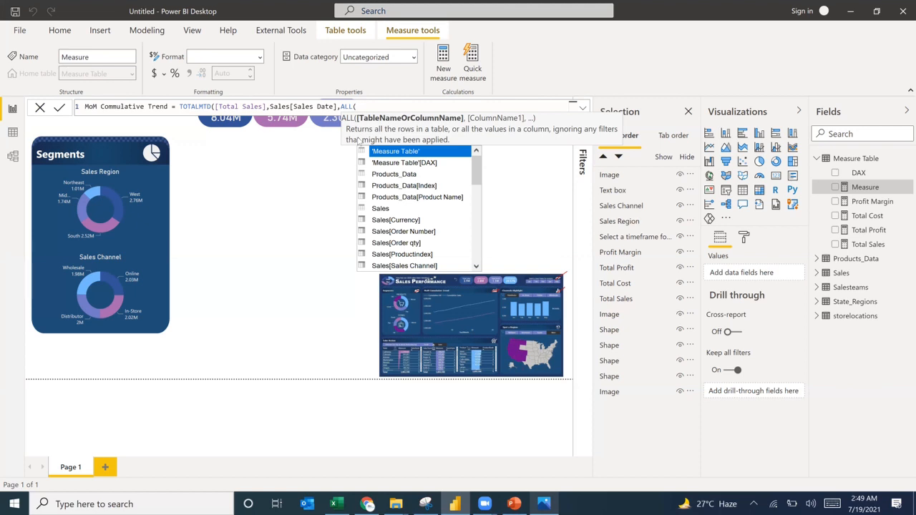
type("sales")
key("Tab")
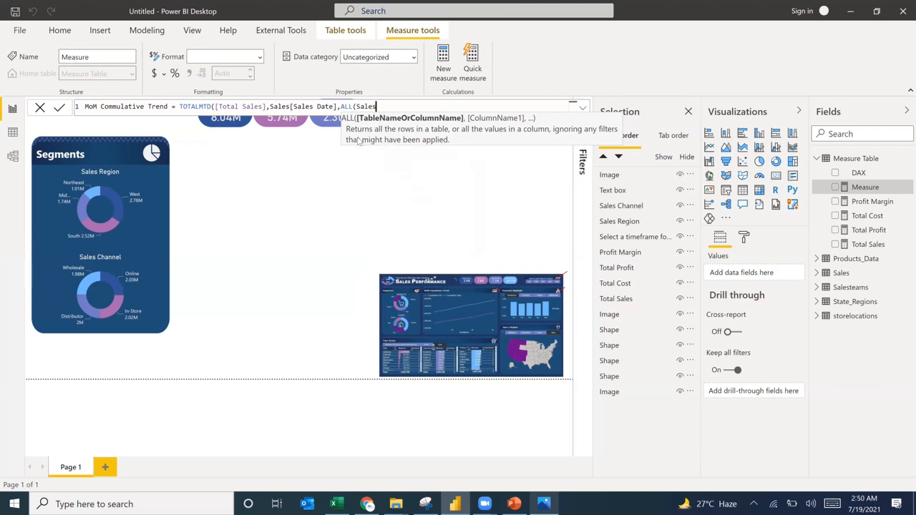
type(")")
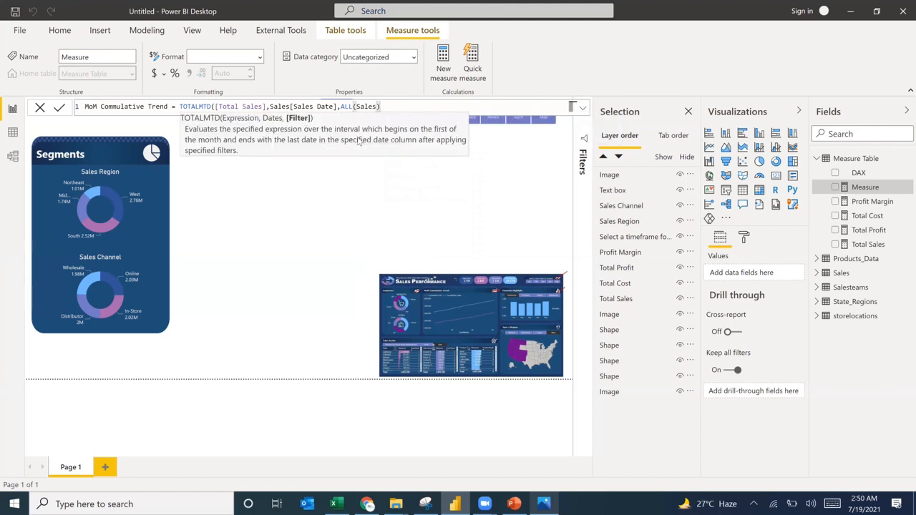
type(")")
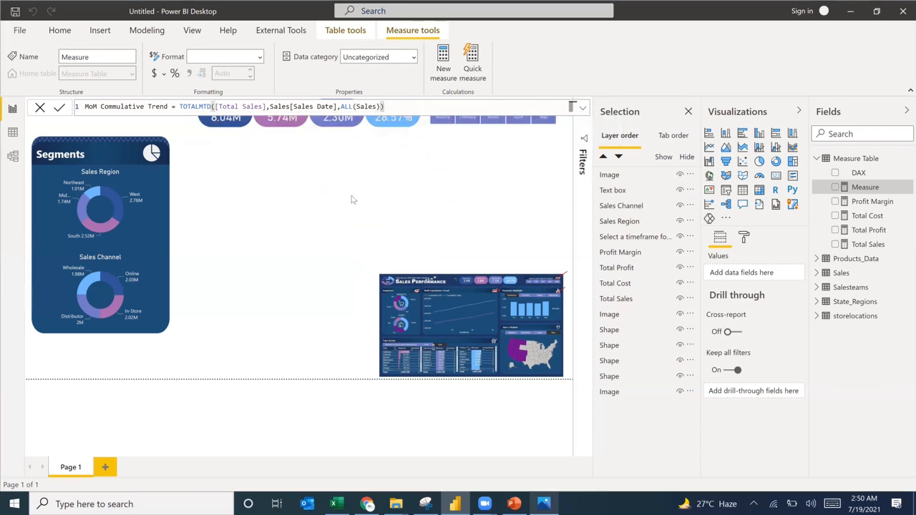
key("Return")
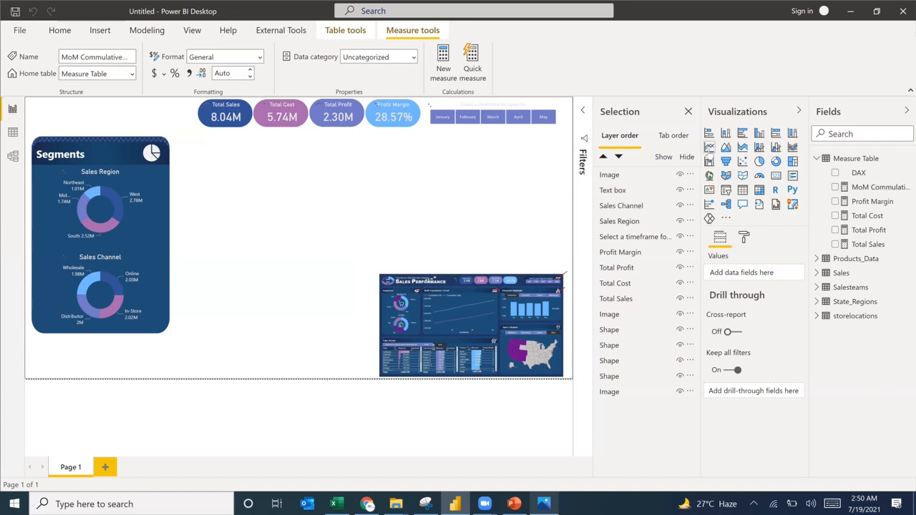
Add a table visual beside the Segments panel and widen it to end below the Total Profit pill
left_click(708, 148)
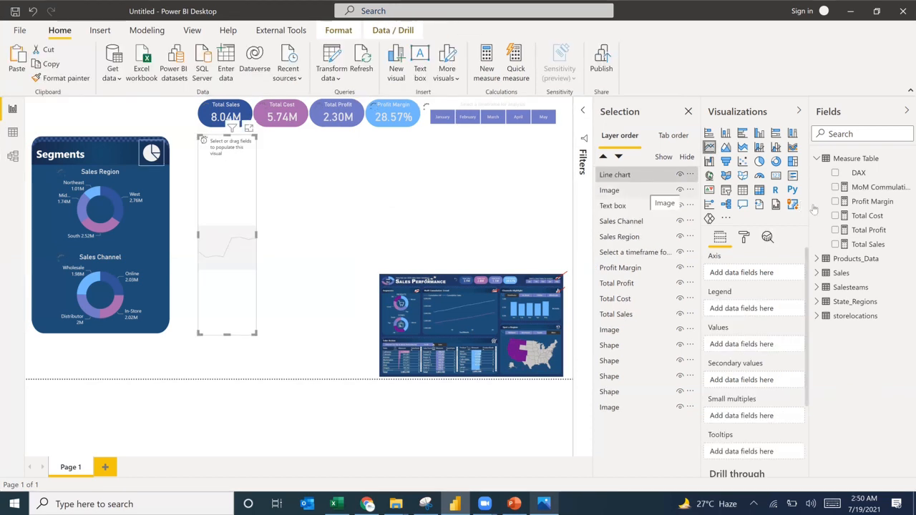
left_click(742, 191)
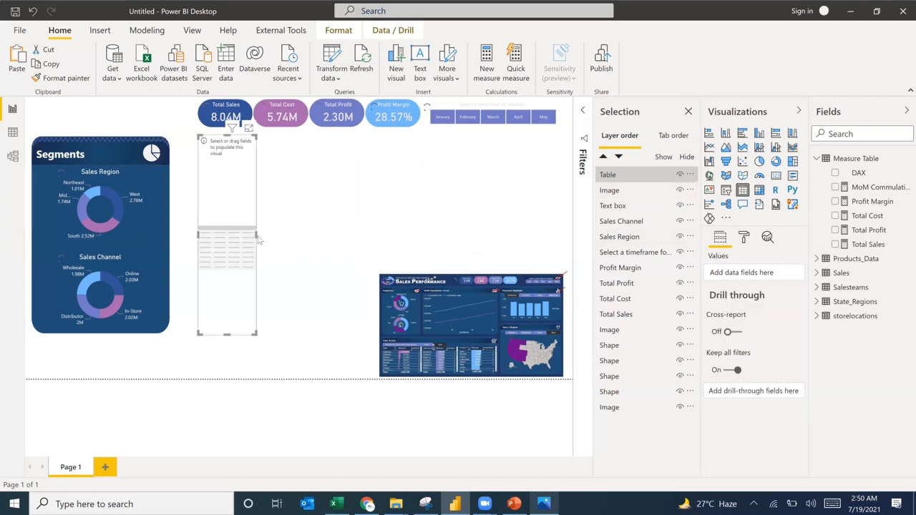
left_click_drag(257, 234, 362, 236)
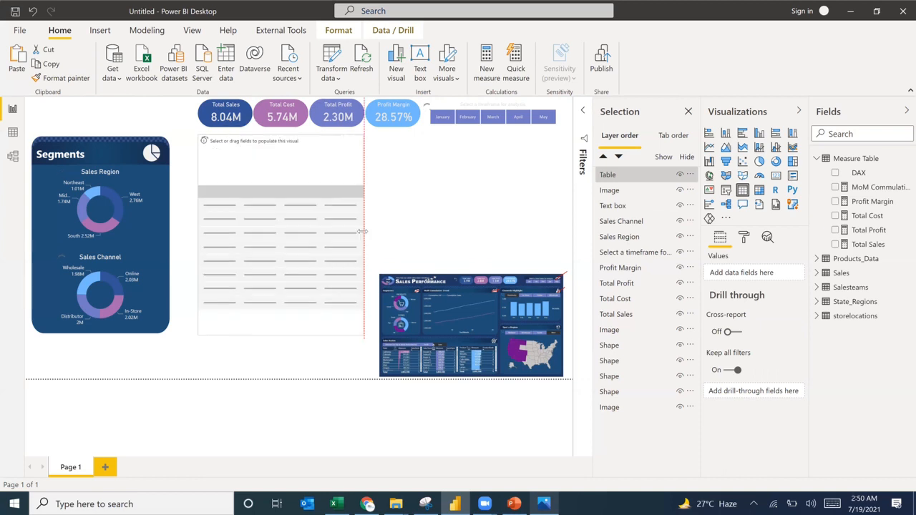
Fill the table with the Month and Day levels of Sales Date and the Total Sales measure
left_click(819, 276)
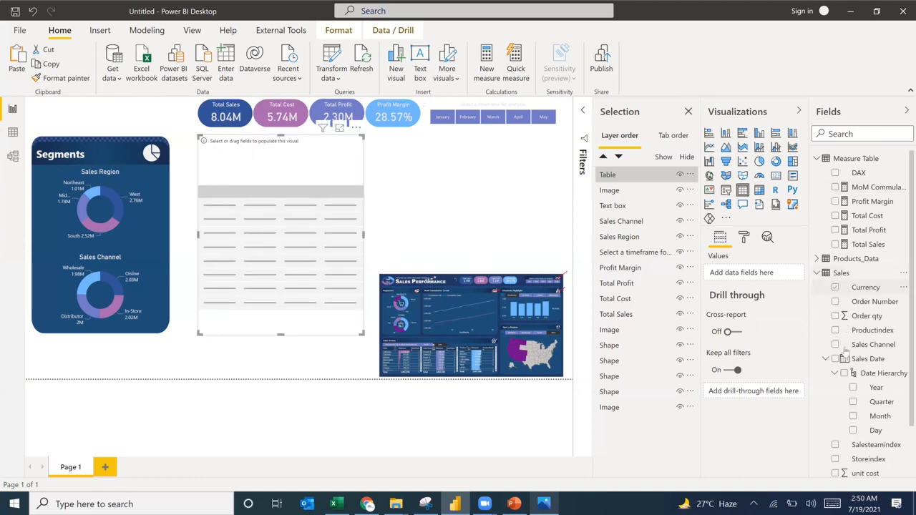
left_click_drag(877, 419, 749, 276)
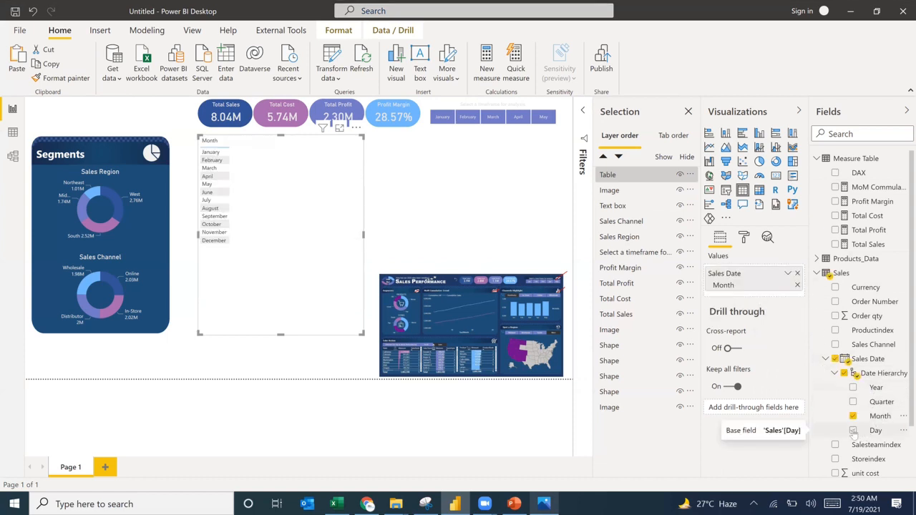
left_click(853, 431)
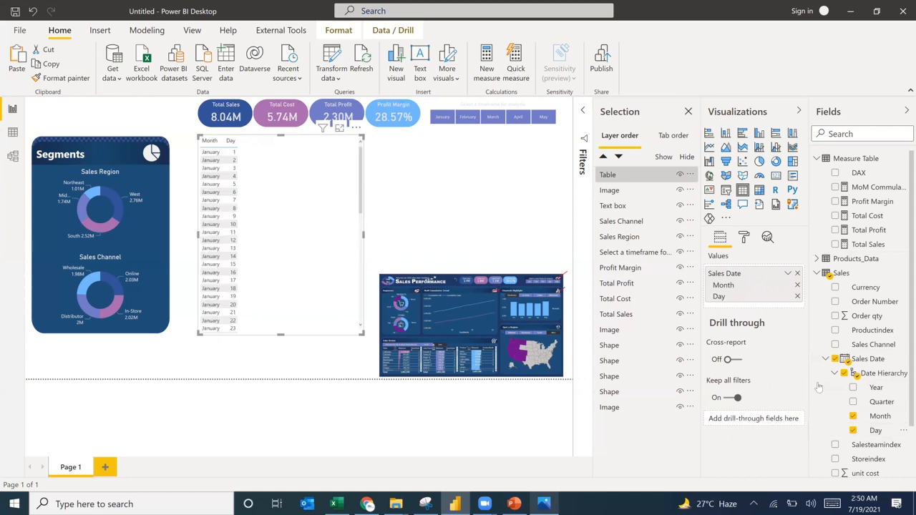
left_click_drag(862, 244, 740, 308)
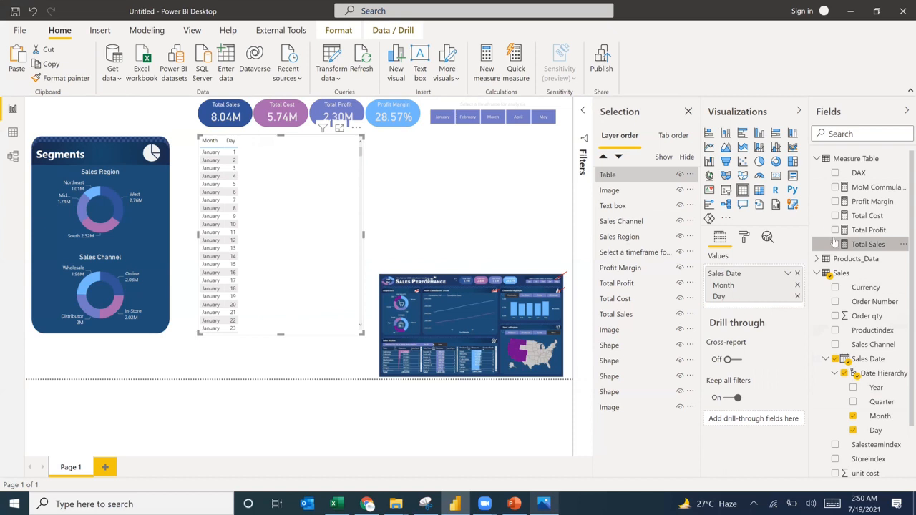
left_click(835, 244)
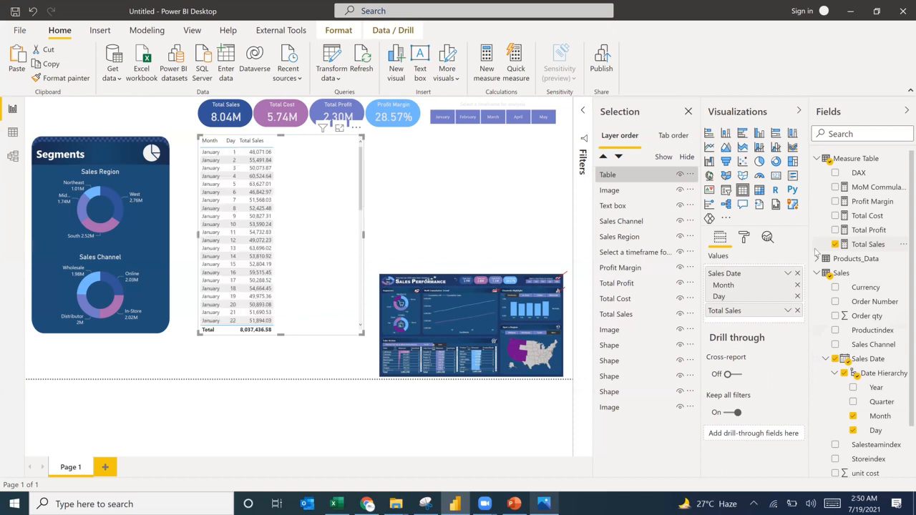
scroll(272, 200, "down", 10)
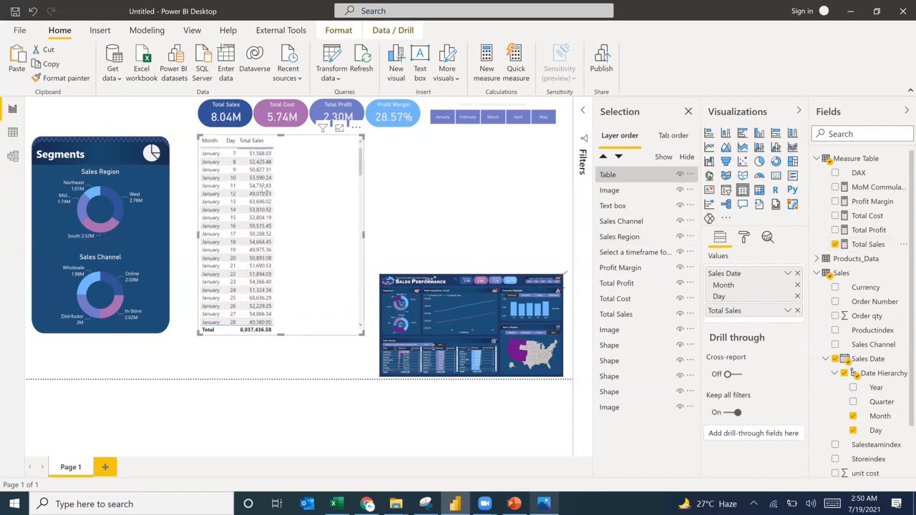
scroll(263, 193, "up", 10)
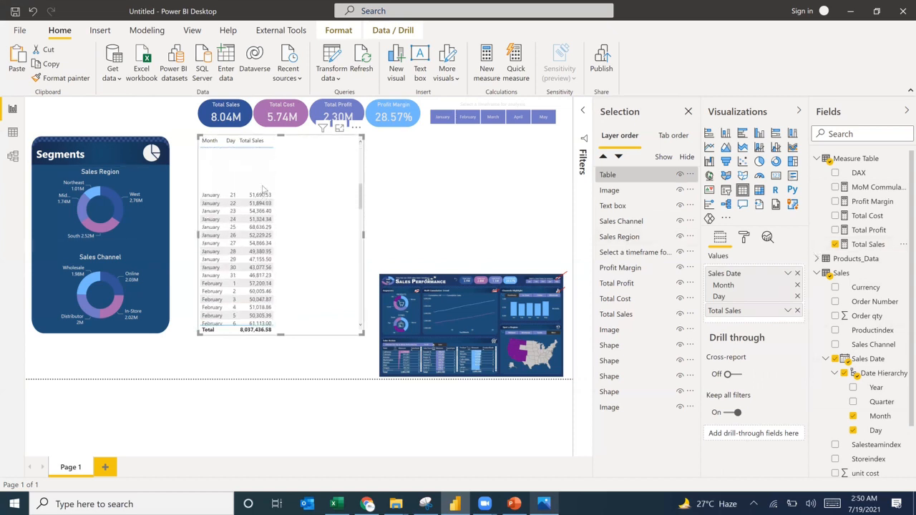
Add MoM Commulative Trend to the table and check its daily running totals from January into March
left_click(835, 187)
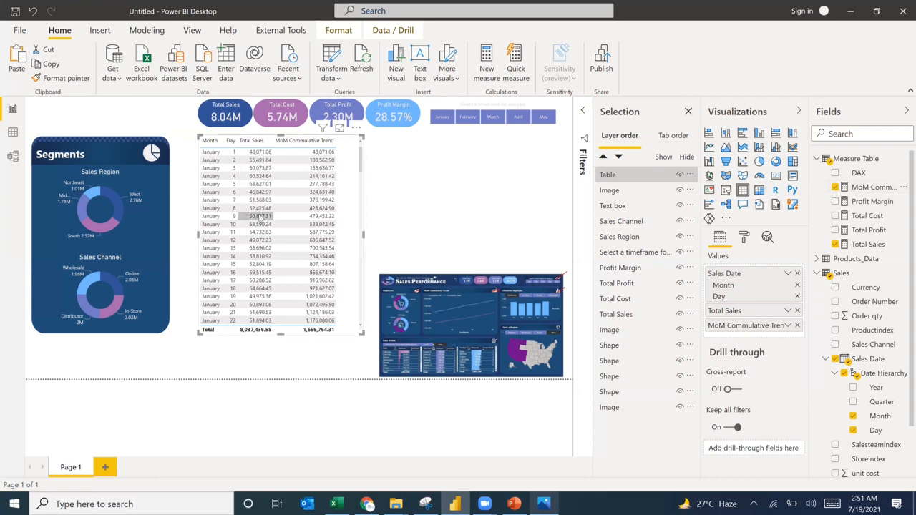
scroll(260, 229, "down", 4)
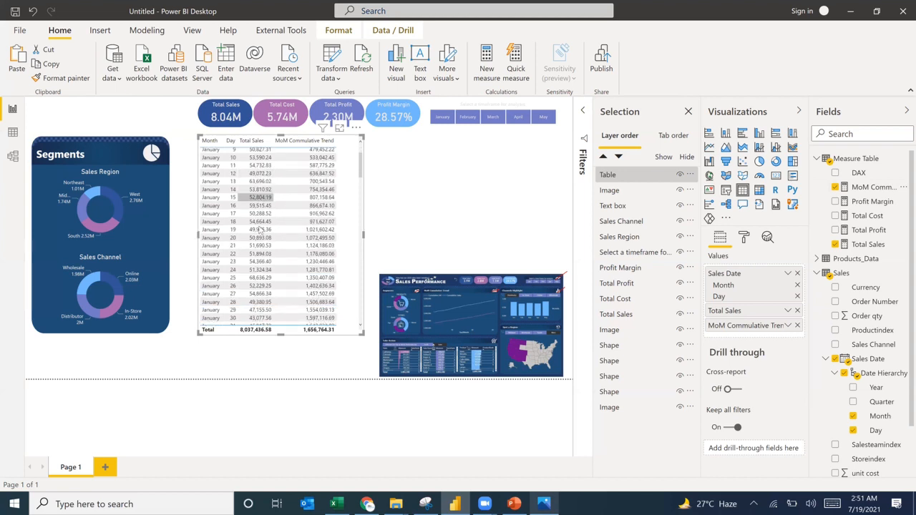
scroll(260, 230, "down", 1)
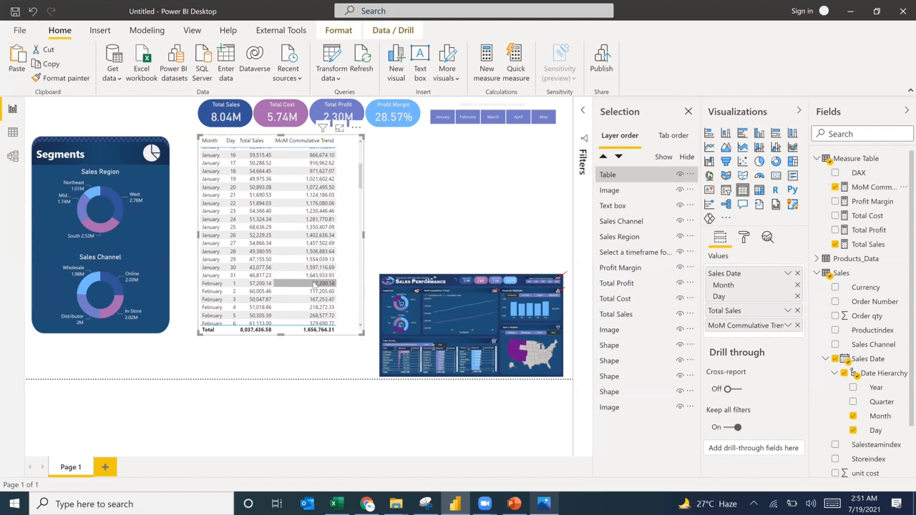
scroll(315, 284, "down", 5)
scroll(315, 274, "down", 4)
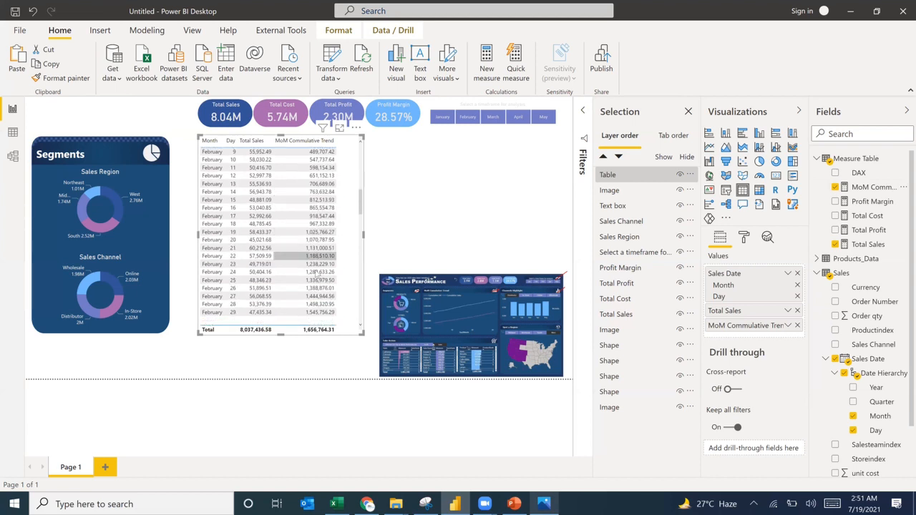
scroll(315, 274, "down", 2)
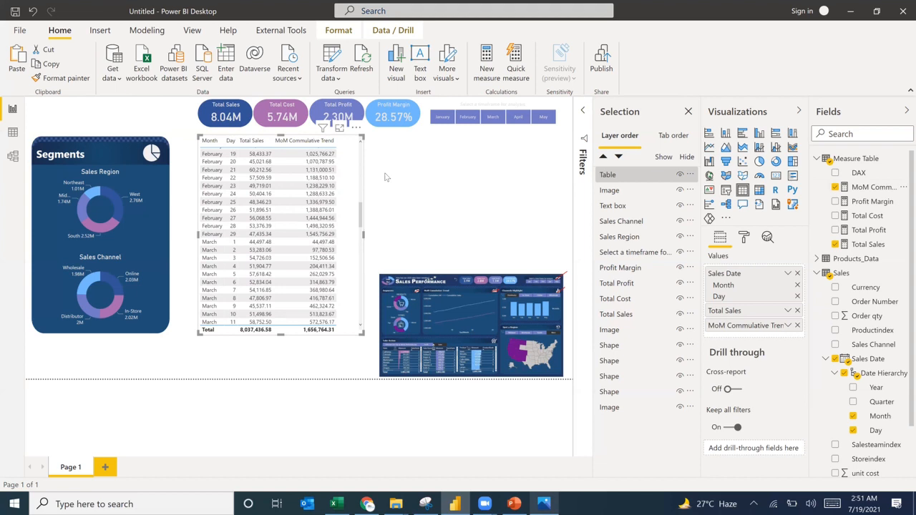
Replace the table with a line chart of MoM Commulative Trend by Sales Date Day, widened to reach below the month slicer
key("Delete")
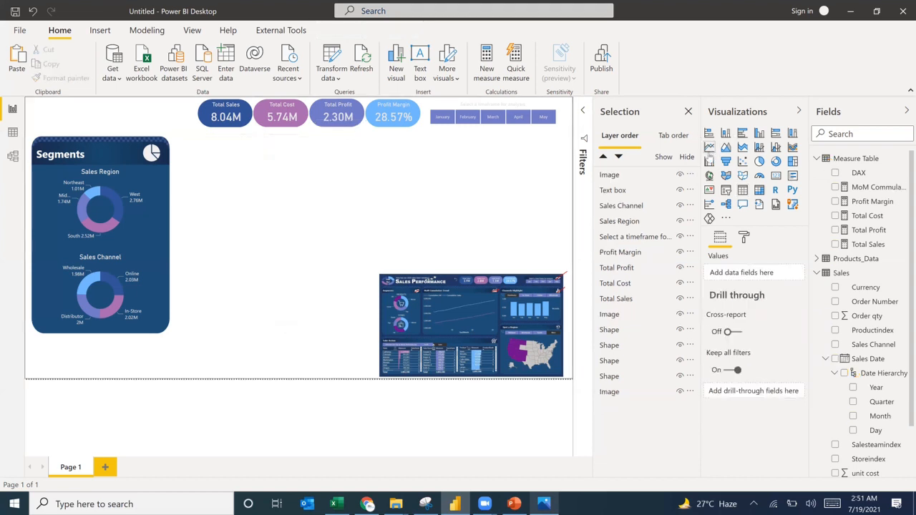
left_click(709, 146)
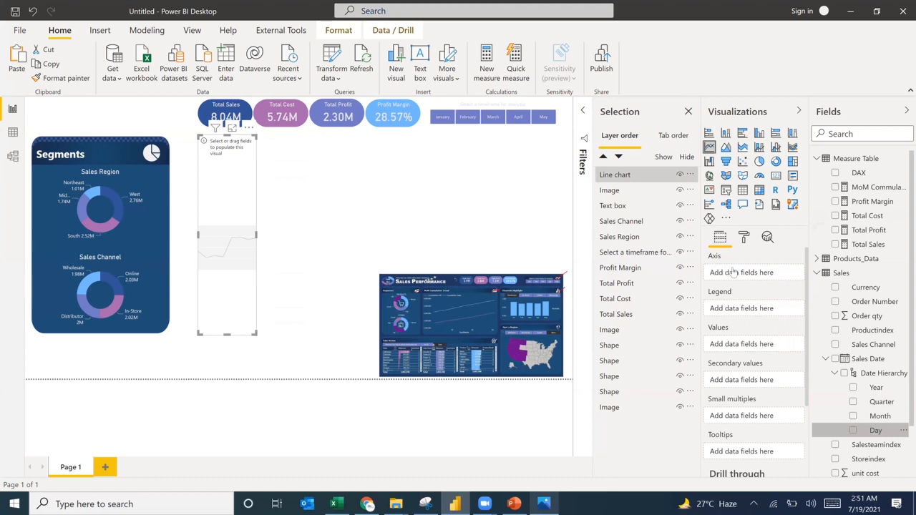
left_click_drag(734, 272, 736, 273)
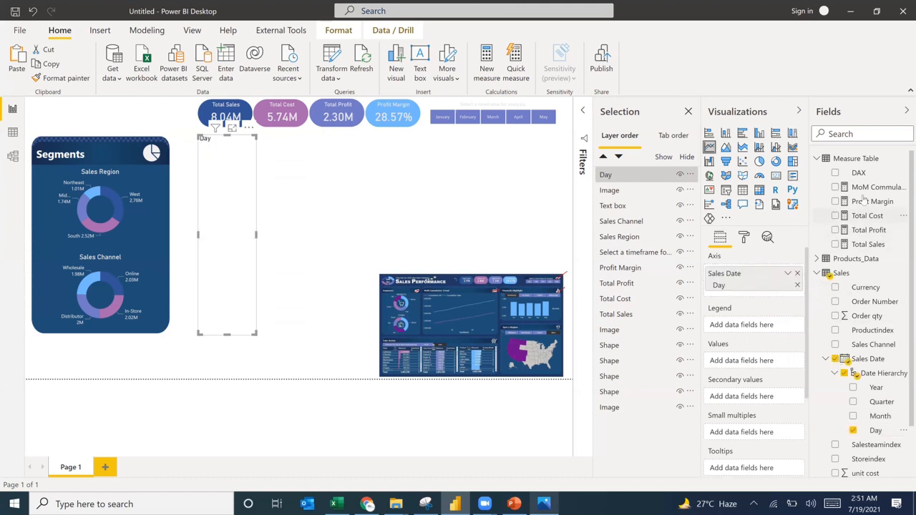
left_click_drag(866, 187, 714, 369)
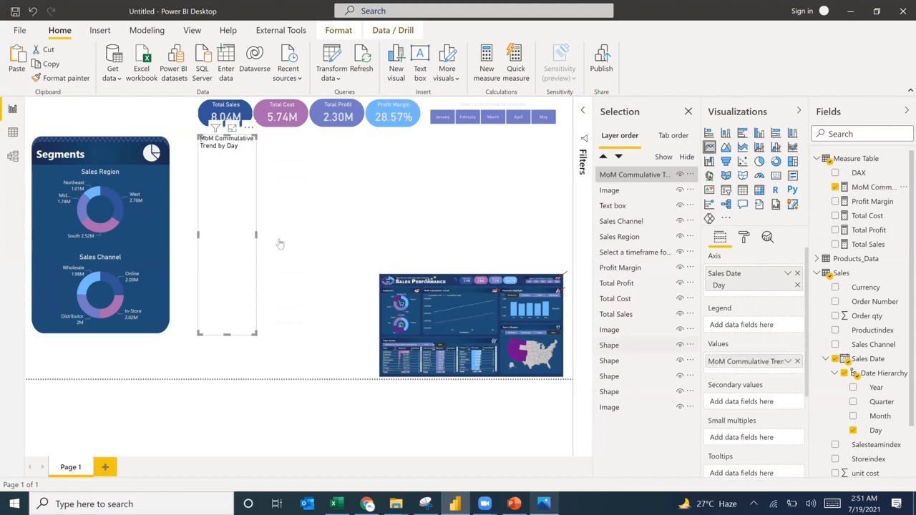
left_click_drag(256, 236, 447, 237)
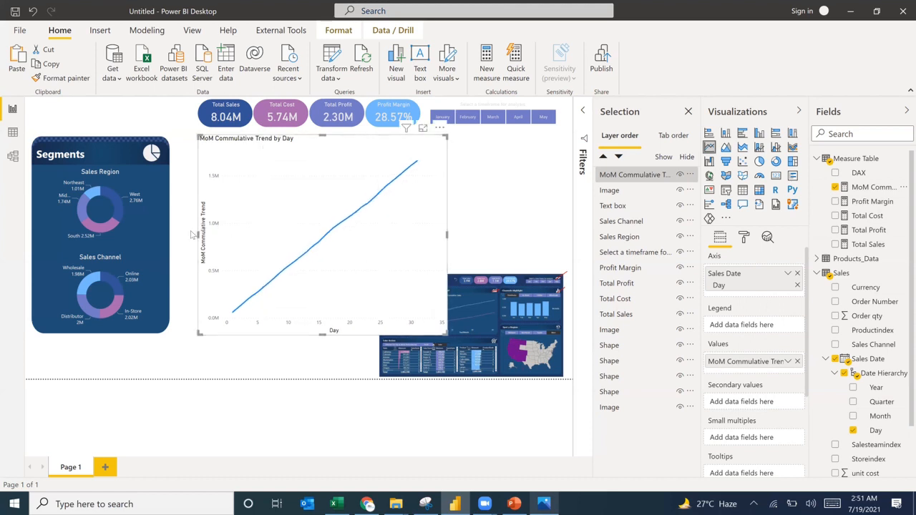
left_click_drag(192, 235, 184, 235)
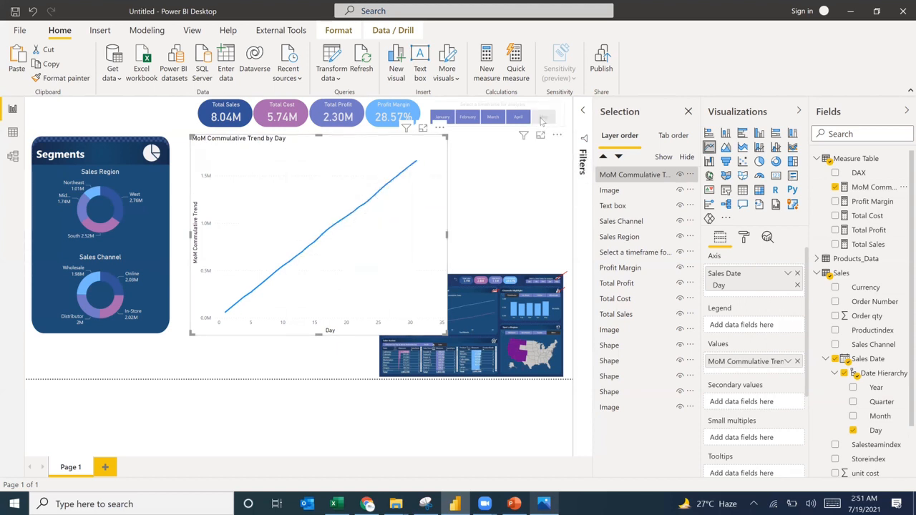
Filter the report to May with the month slicer and set the line chart's X axis type to Categorical
left_click(542, 119)
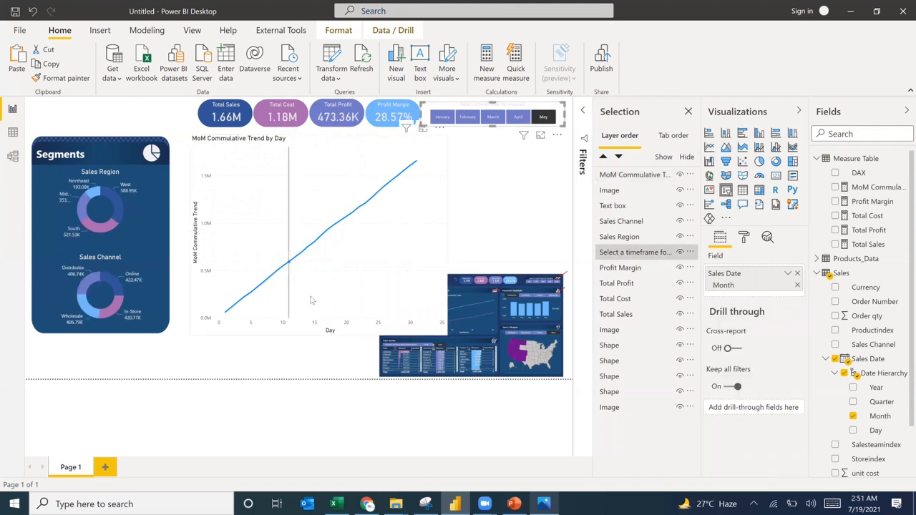
left_click(330, 145)
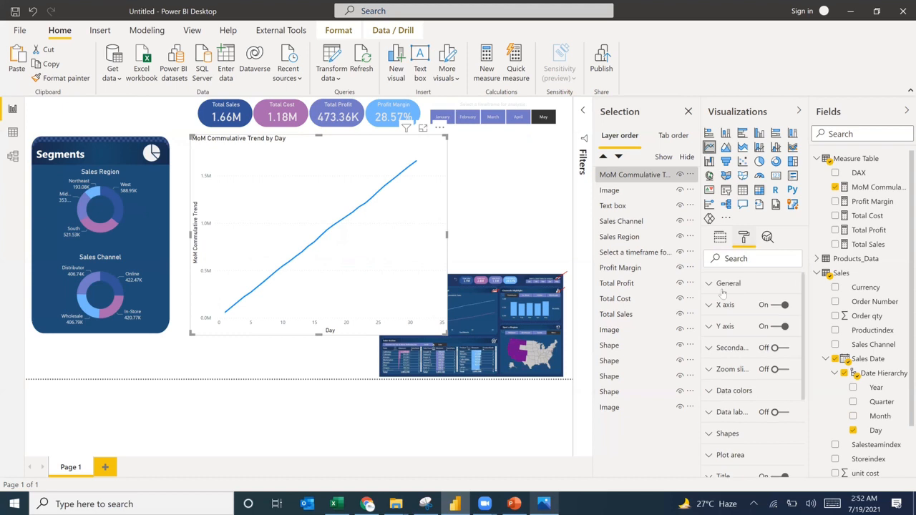
left_click(725, 308)
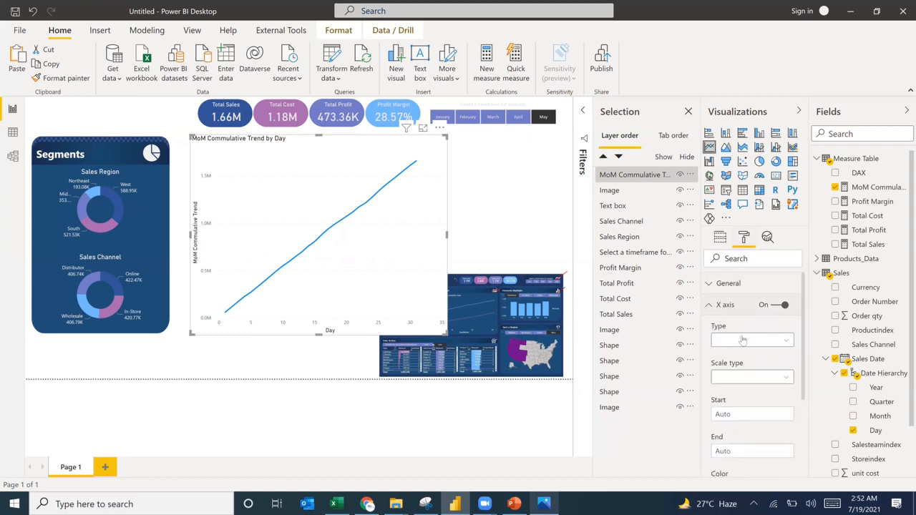
left_click(741, 341)
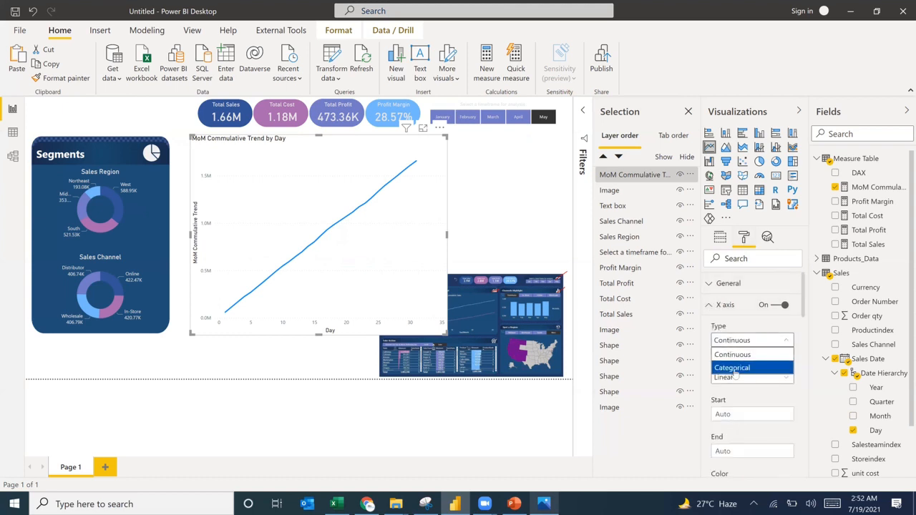
left_click(735, 369)
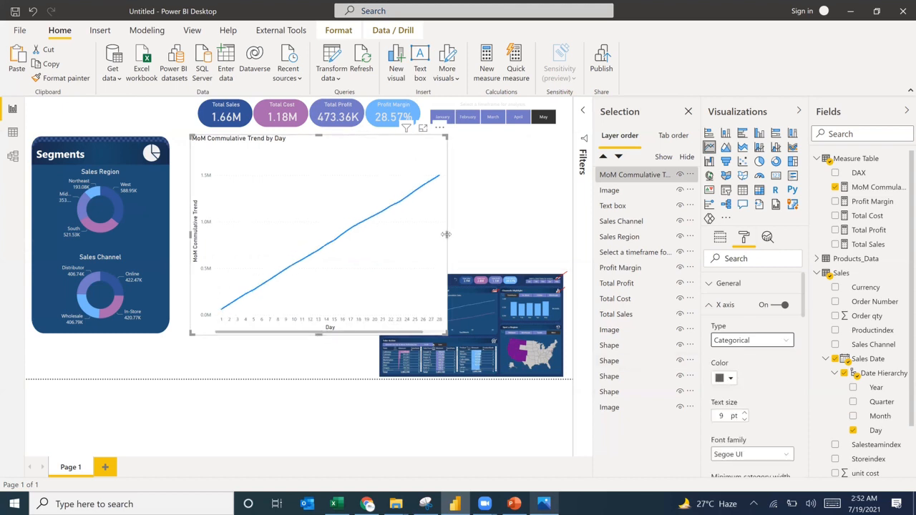
Widen the line chart until all 31 days fit, reduce its height and move it lower beside the Segments panel
left_click_drag(445, 234, 479, 239)
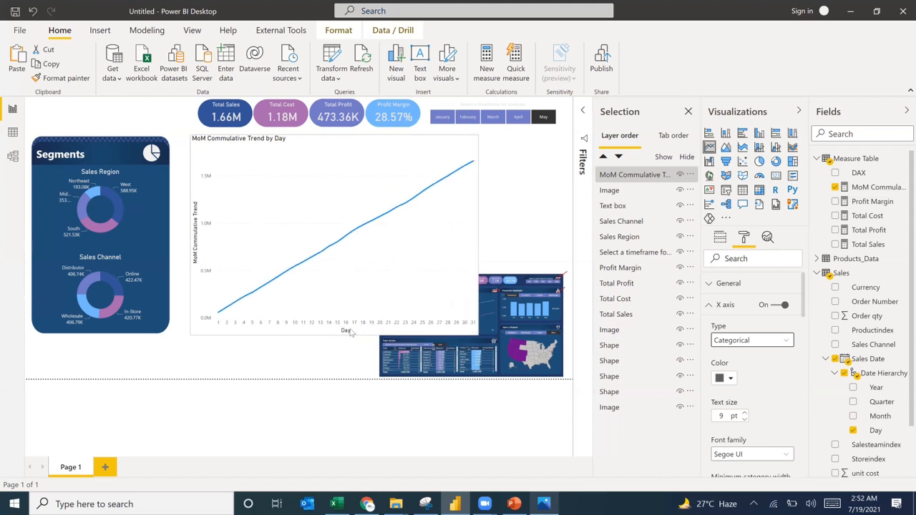
left_click_drag(334, 334, 334, 281)
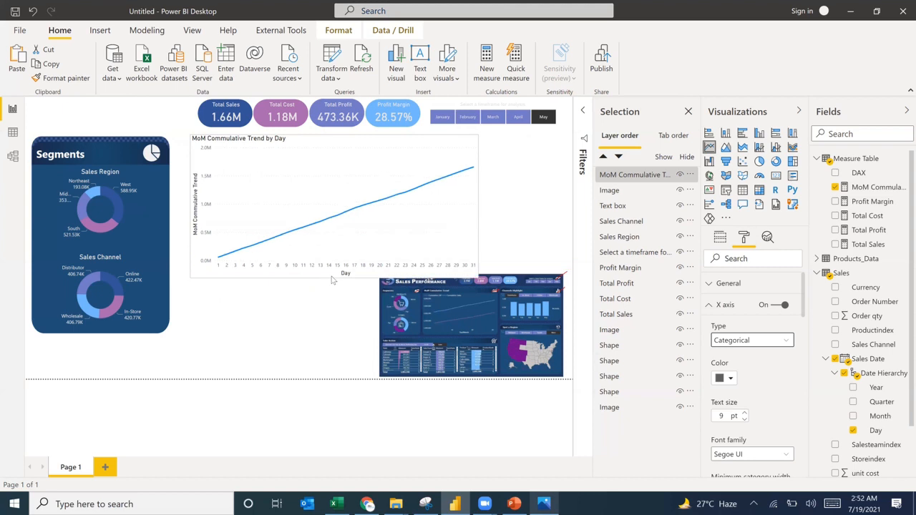
left_click_drag(336, 149, 334, 176)
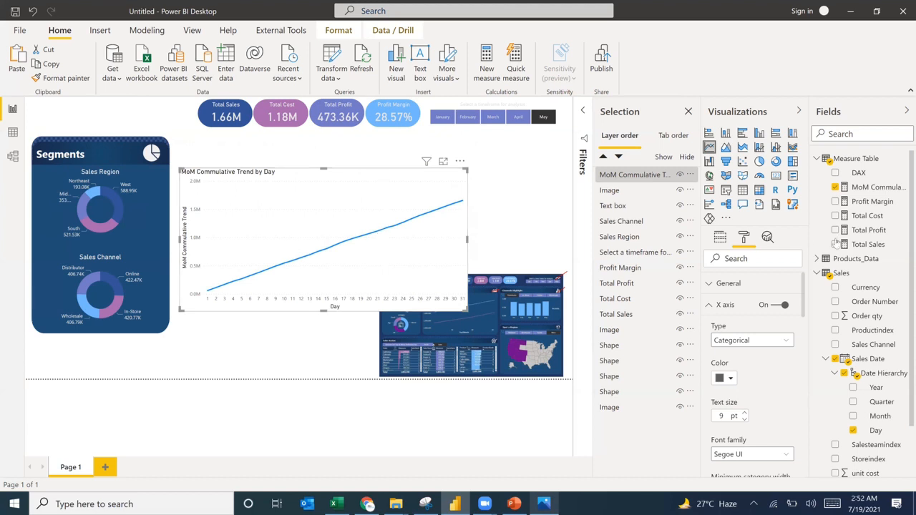
Turn off the Y axis title of the line chart
left_click(714, 306)
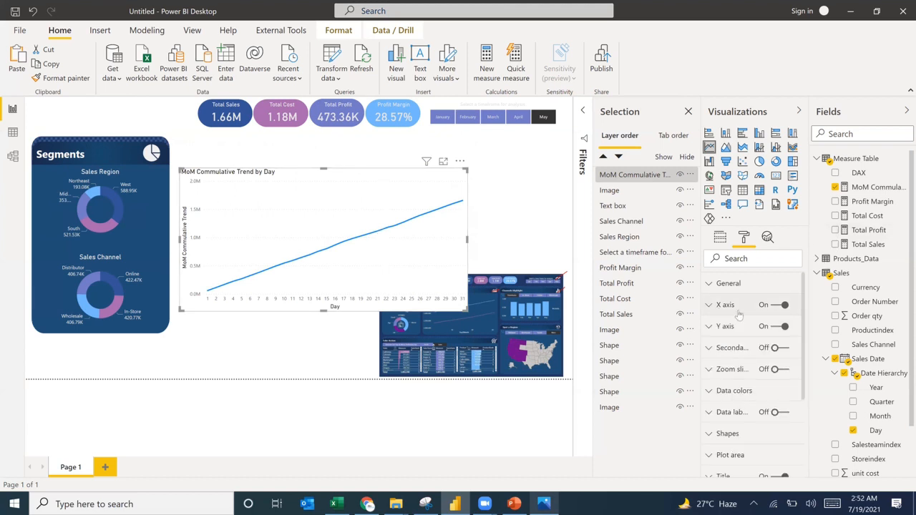
left_click(714, 327)
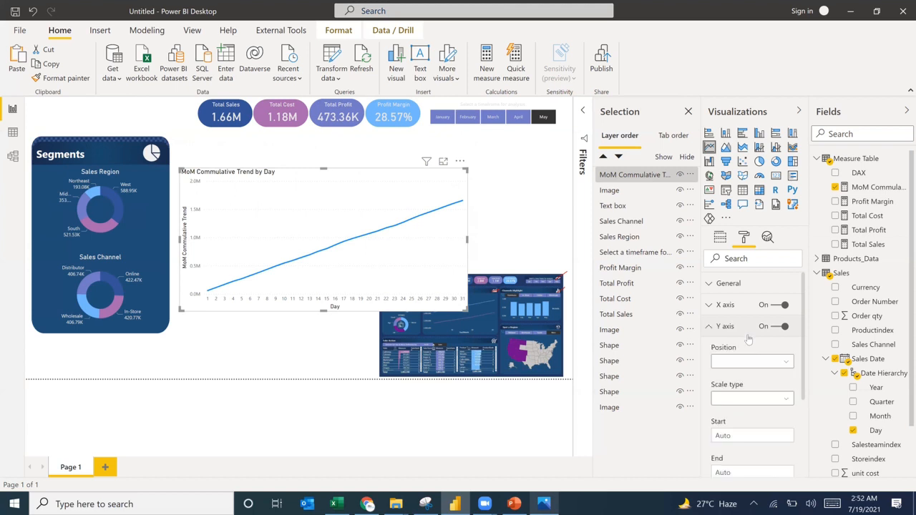
scroll(748, 339, "down", 2)
scroll(748, 339, "down", 1)
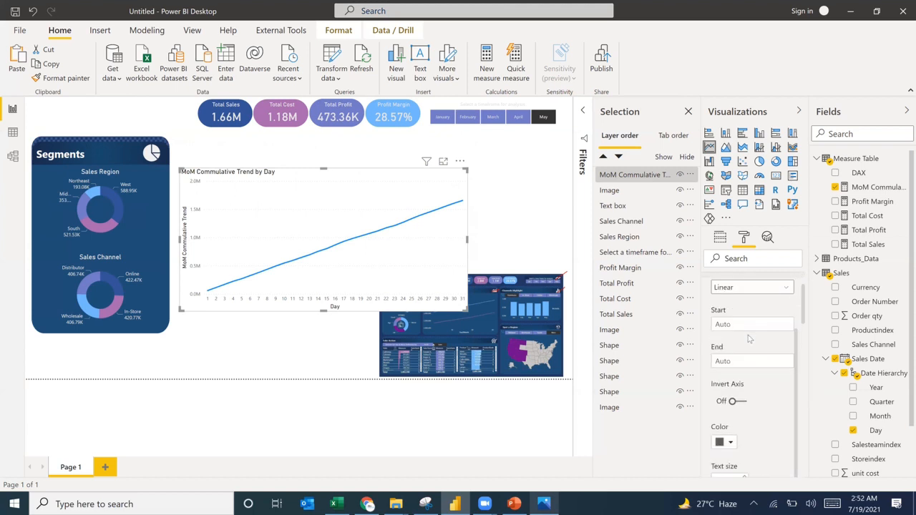
scroll(748, 335, "down", 6)
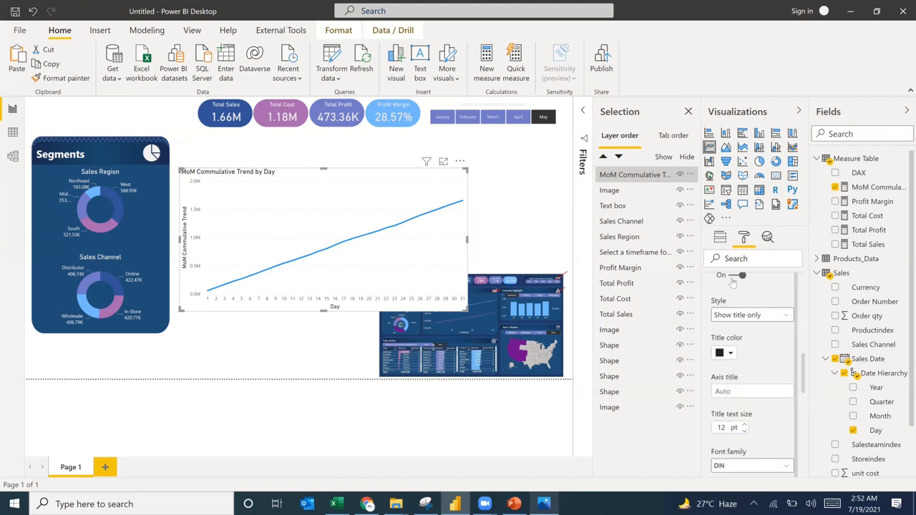
left_click(734, 328)
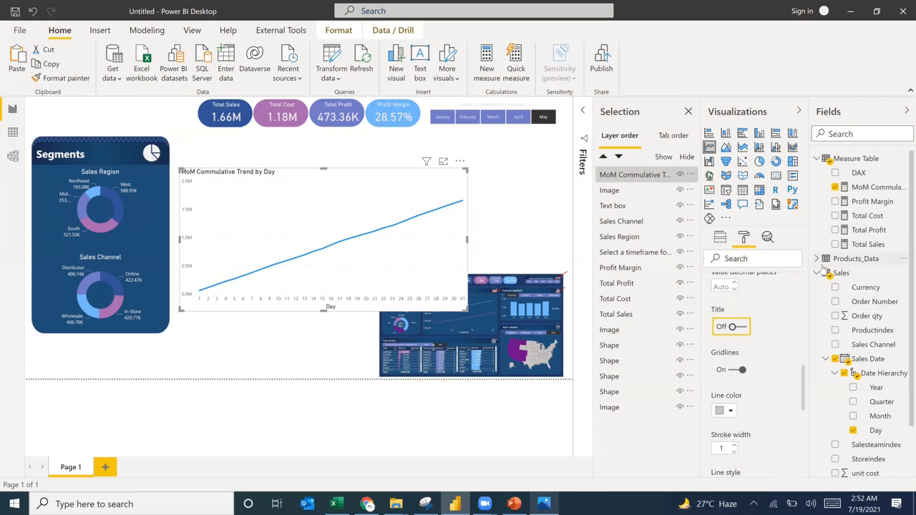
Review the MoM Commulative Trend formula and examine the MoM Cumulative Trend panel in the Dashboard.JPG reference image in Photos
left_click(862, 189)
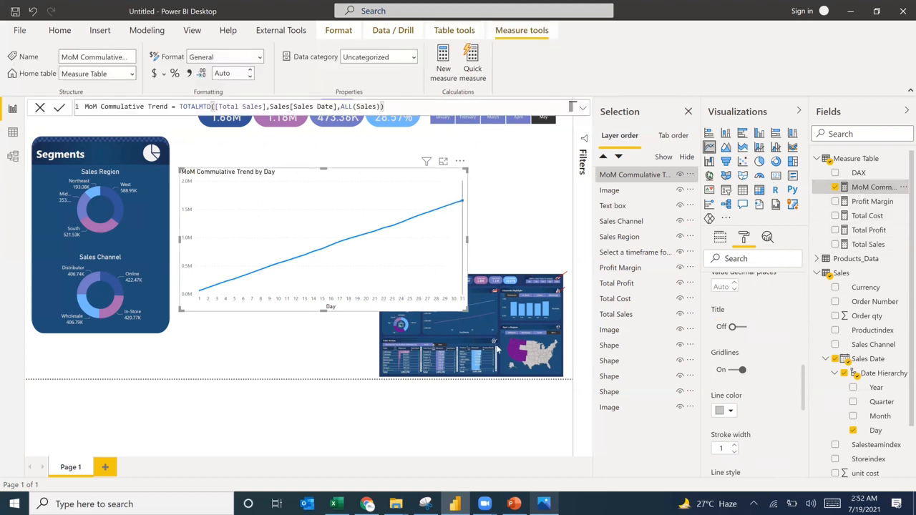
left_click(546, 504)
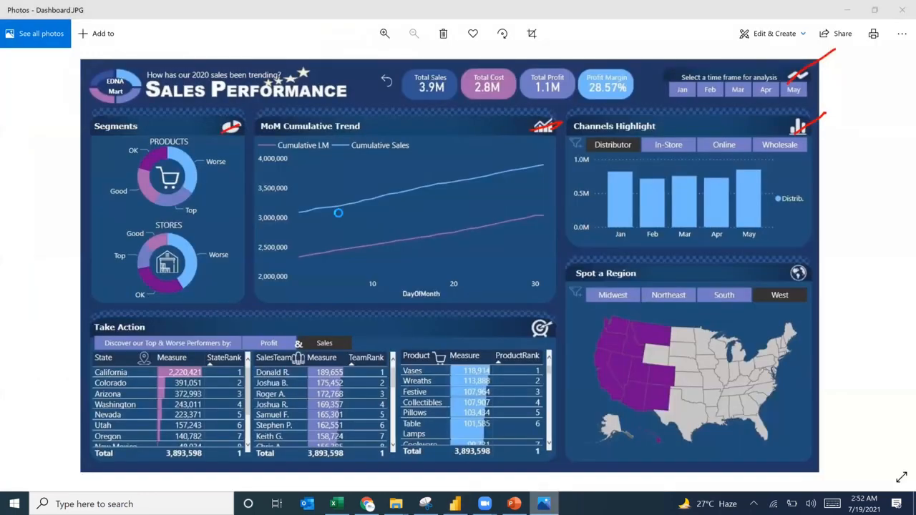
left_click(546, 504)
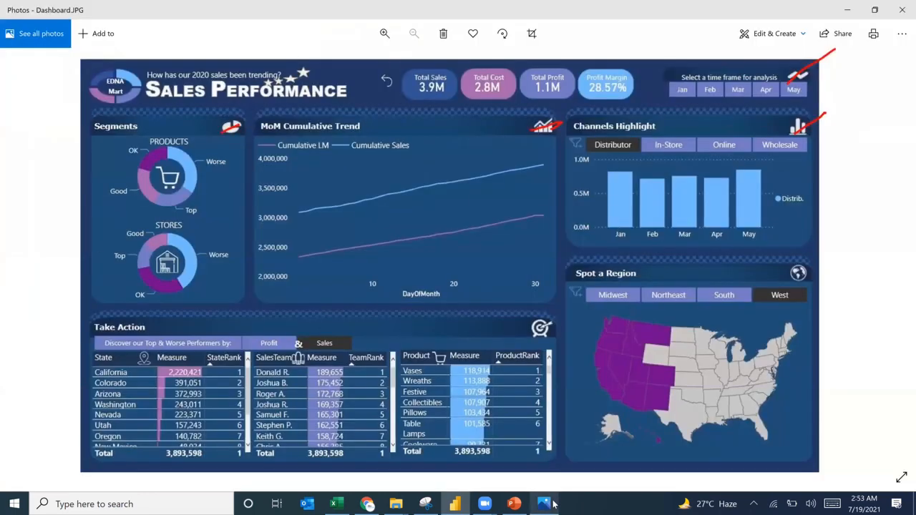
left_click(550, 503)
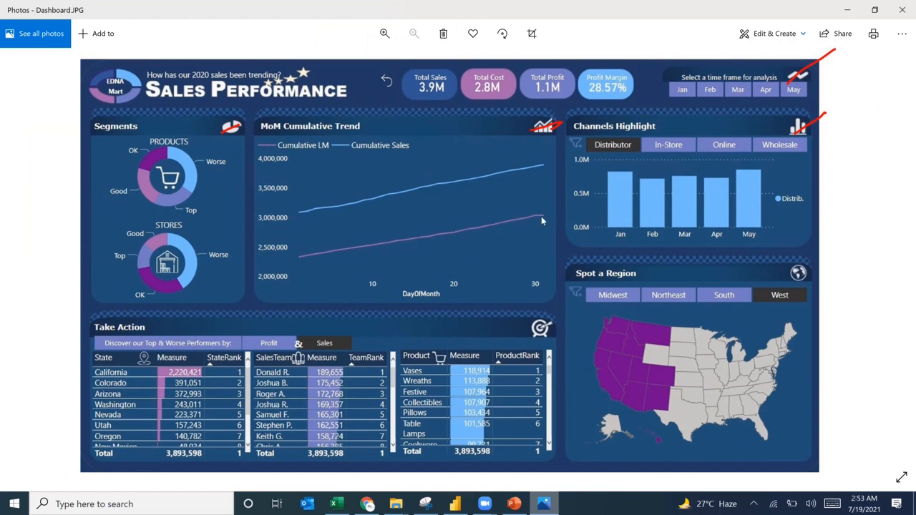
Switch back to Power BI Desktop and create a new measure containing a copy of the MoM Commulative Trend formula
left_click(847, 10)
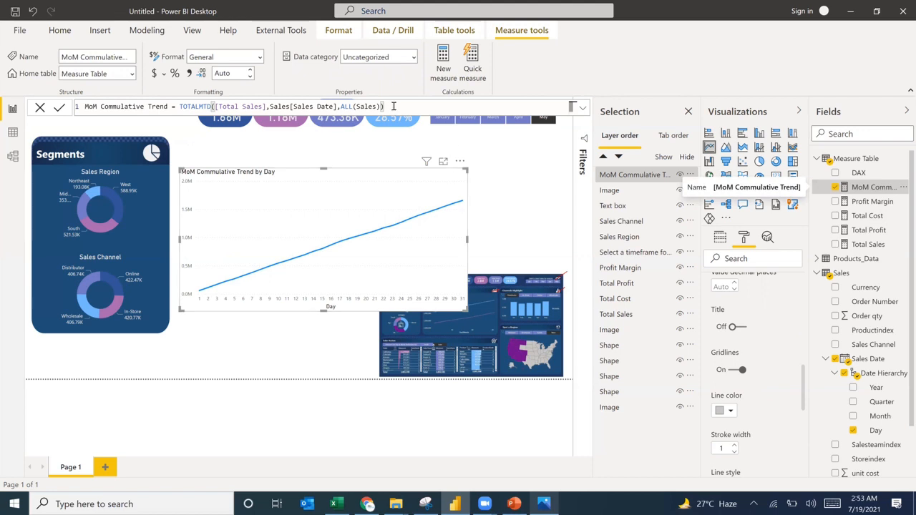
left_click_drag(383, 106, 75, 107)
key("ctrl+c")
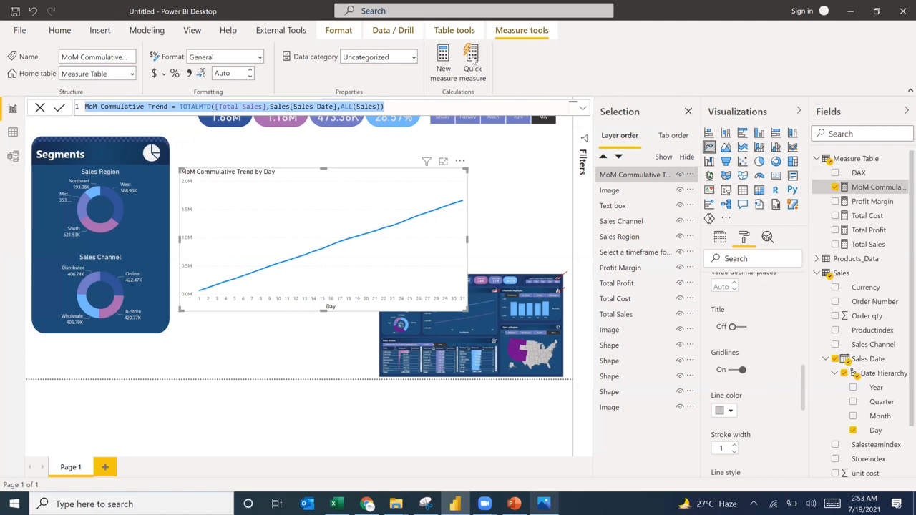
left_click(447, 71)
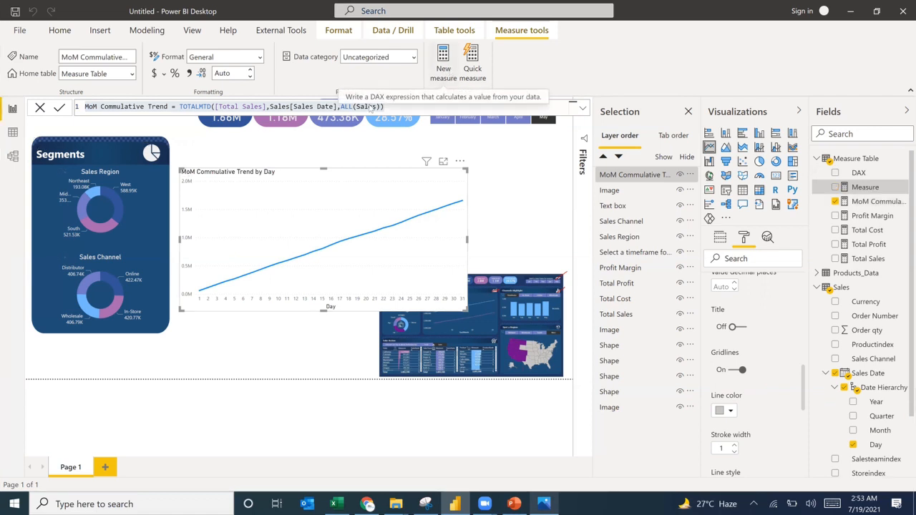
left_click(135, 107)
left_click_drag(135, 108, 75, 104)
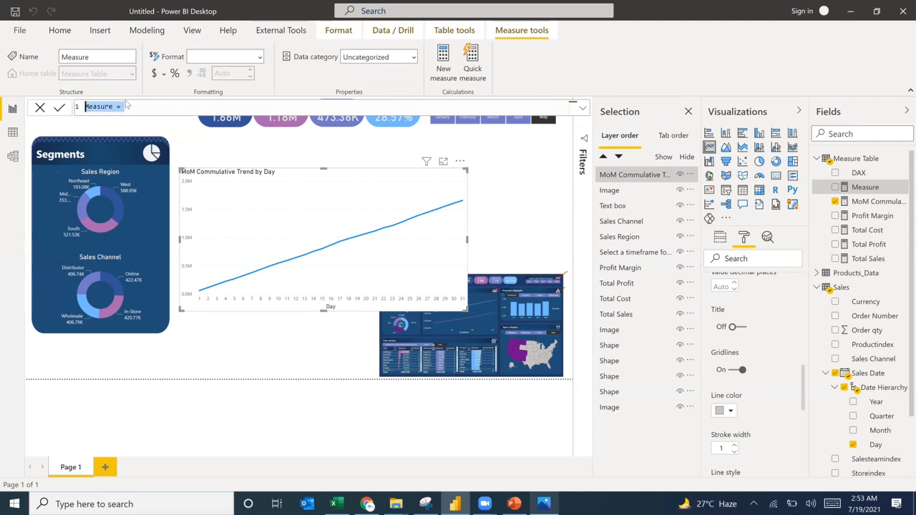
key("ctrl+v")
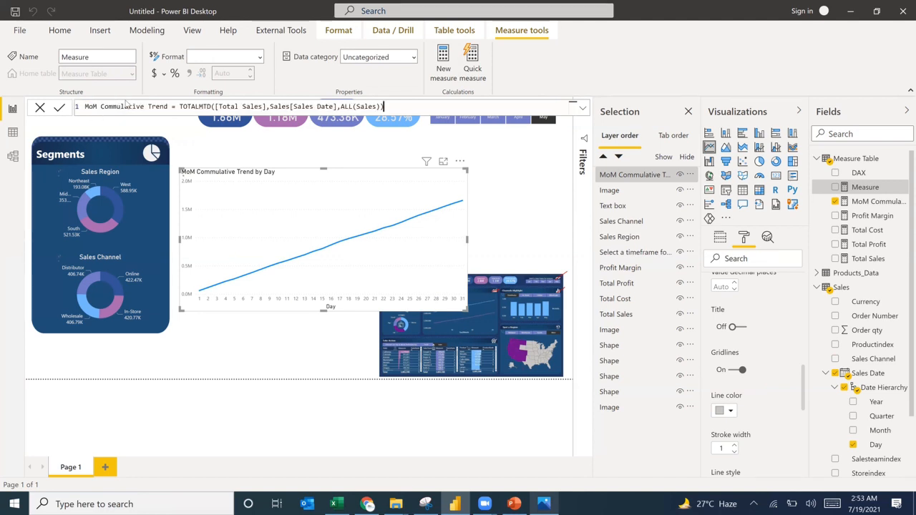
Replace [Total Sales] with [Total Cost] as the TOTALMTD expression in the new measure's formula
left_click(265, 107)
key("BackSpace")
key("BackSpace")
key("BackSpace")
key("BackSpace")
key("BackSpace")
key("BackSpace")
key("BackSpace")
key("BackSpace")
key("BackSpace")
key("BackSpace")
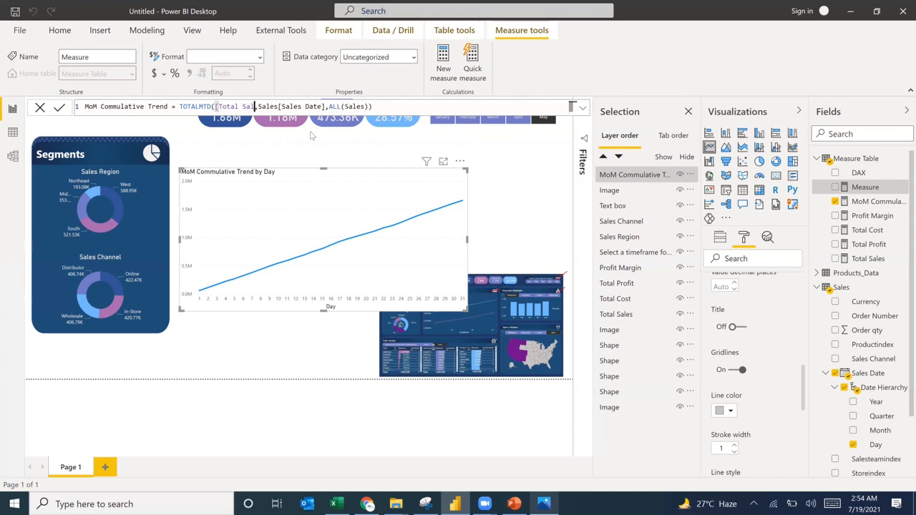
key("BackSpace")
key("BackSpace")
key("BackSpace")
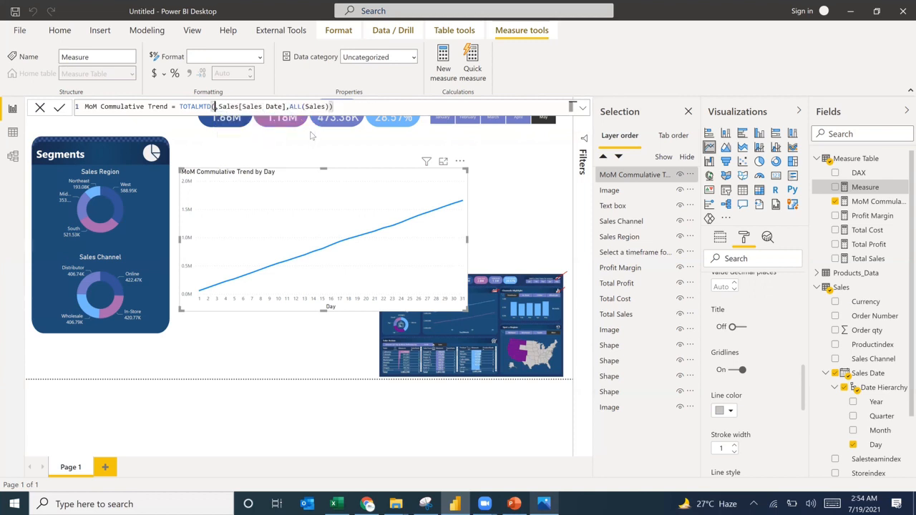
type("total co")
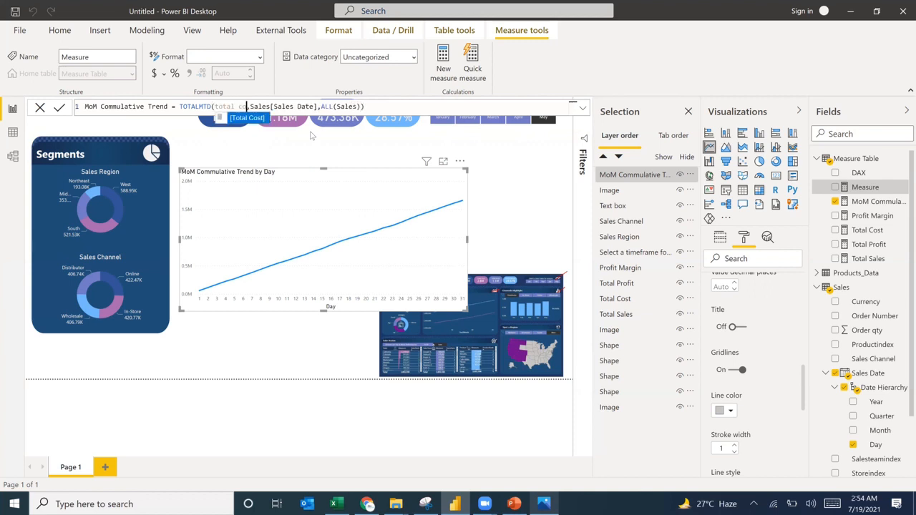
key("Tab")
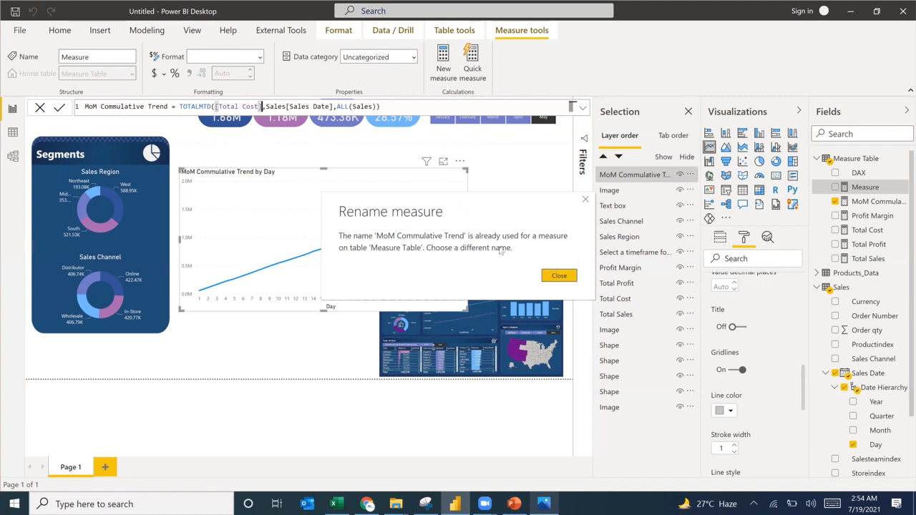
left_click(559, 276)
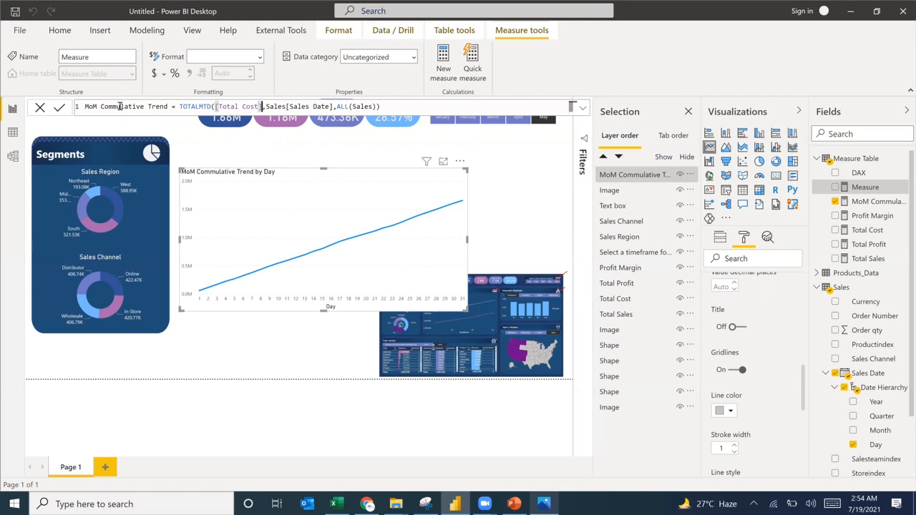
Name the new measure MoM Commulative Trend_Cost in its formula and commit it
left_click(120, 106)
type("_Cost")
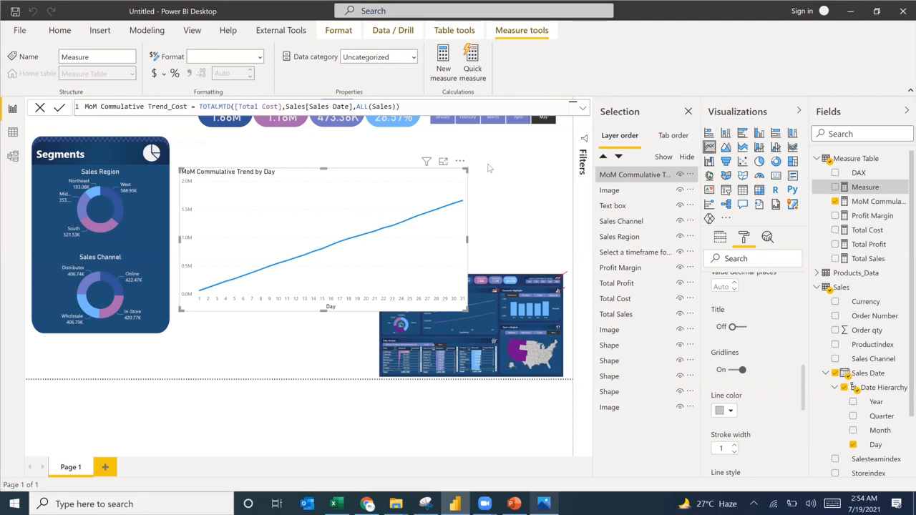
key("Return")
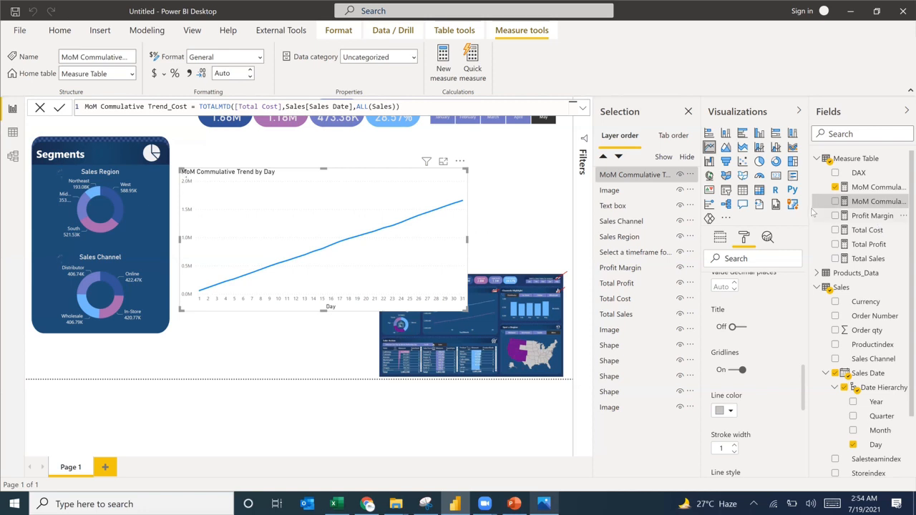
Add the MoM Commulative Trend_Cost measure to the line chart's values alongside MoM Commulative Trend
left_click(720, 237)
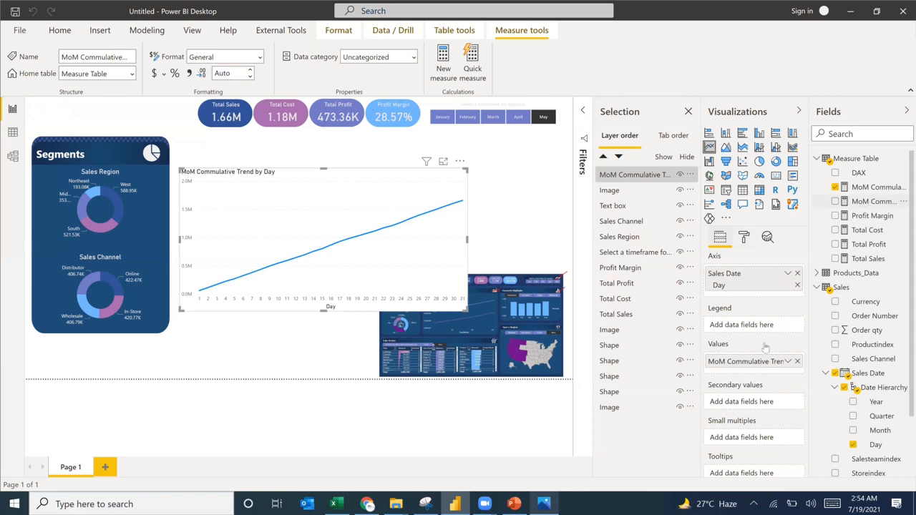
left_click_drag(737, 372, 716, 373)
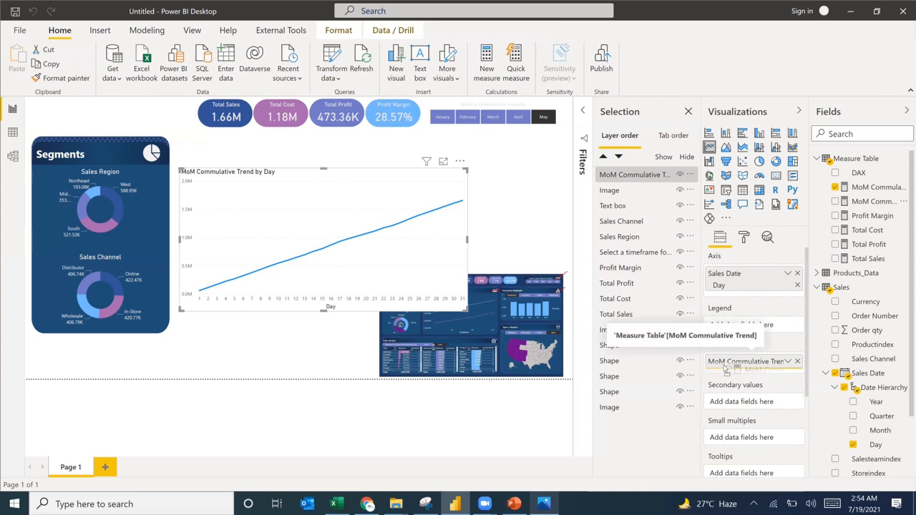
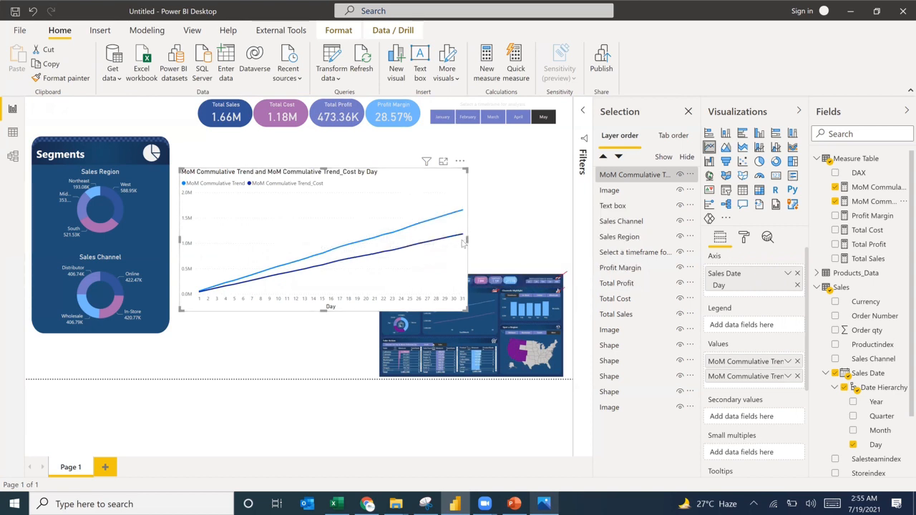
Narrow the cumulative trend line chart slightly by pulling in its right edge
left_click_drag(467, 240, 449, 248)
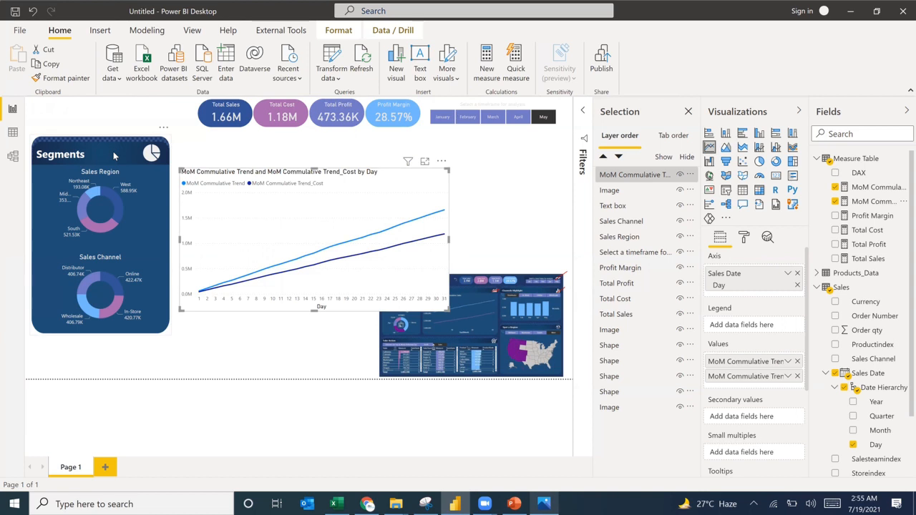
left_click(171, 236)
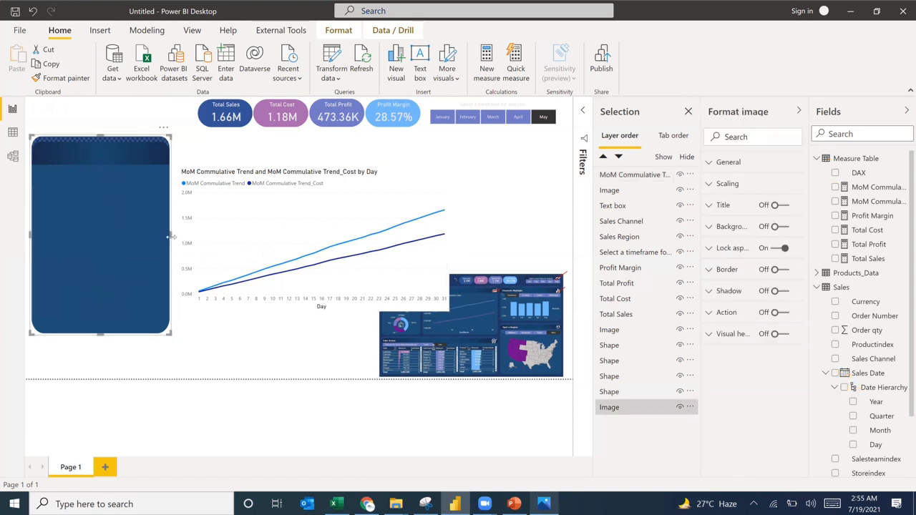
Recolour the chart's MoM Commulative Trend line dark blue and its MoM Commulative Trend_Cost line mauve, using the recent colours
left_click(271, 176)
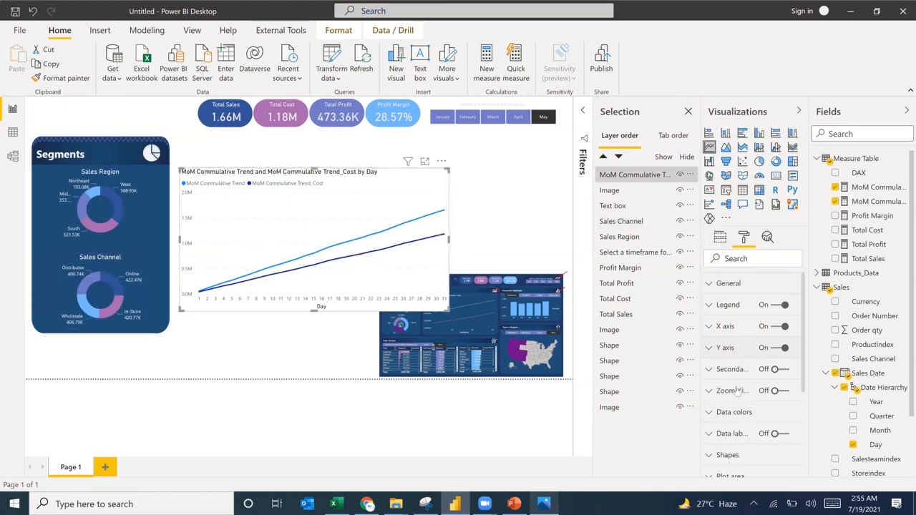
left_click(730, 415)
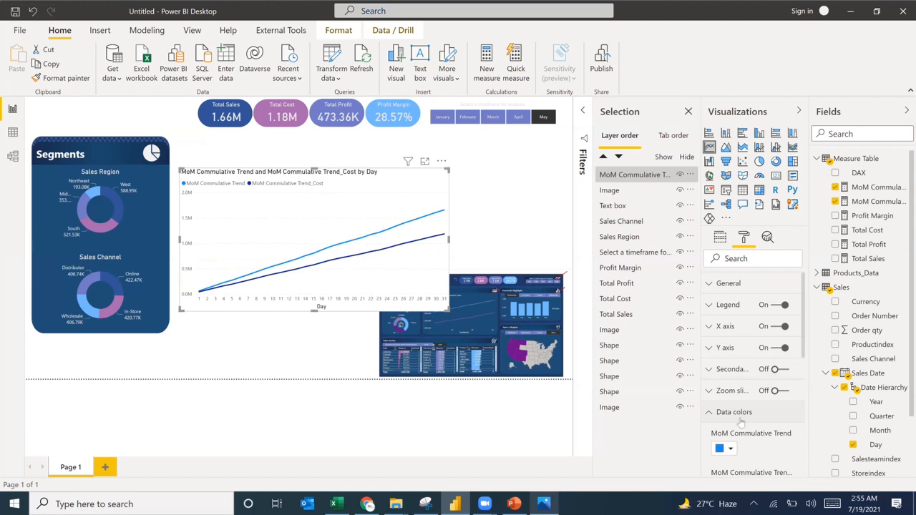
scroll(741, 414, "down", 1)
left_click(731, 393)
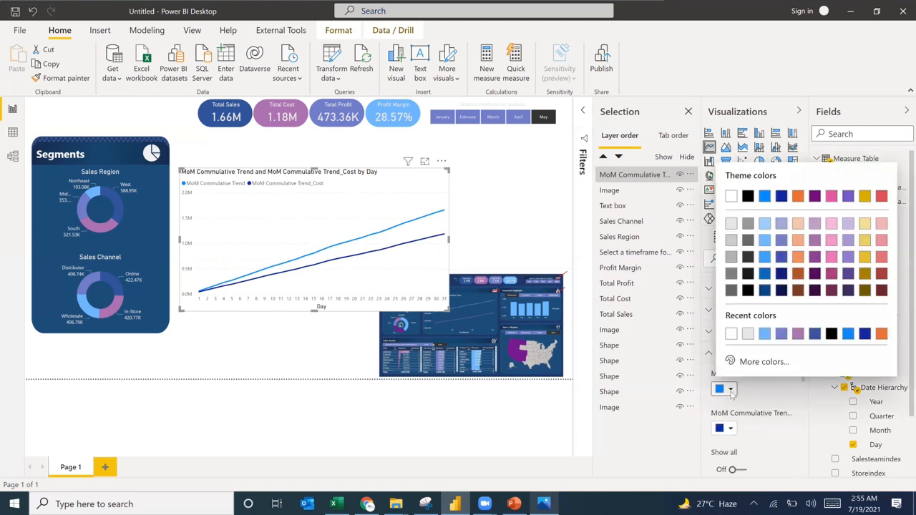
left_click(814, 334)
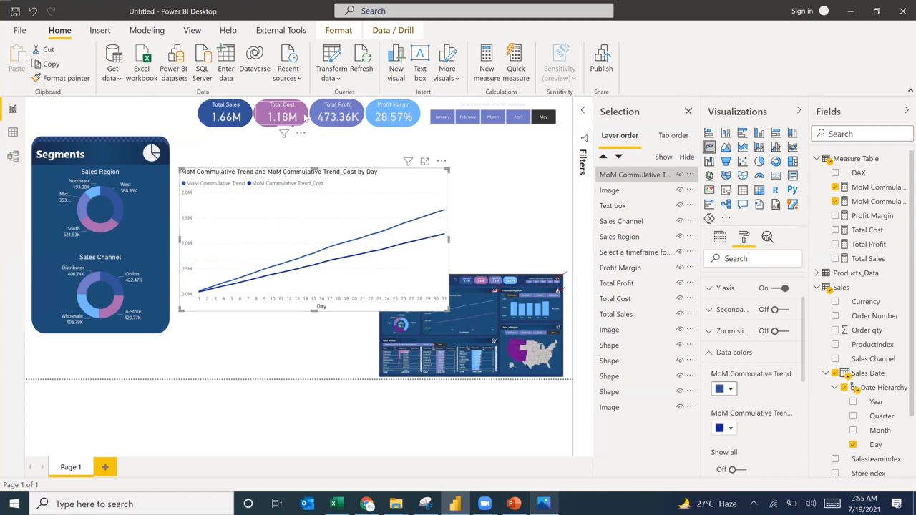
left_click(731, 429)
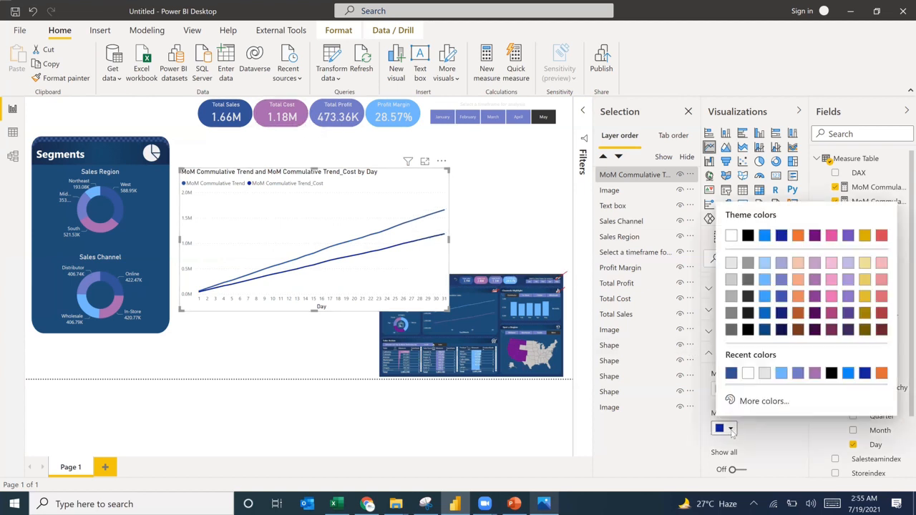
left_click(814, 376)
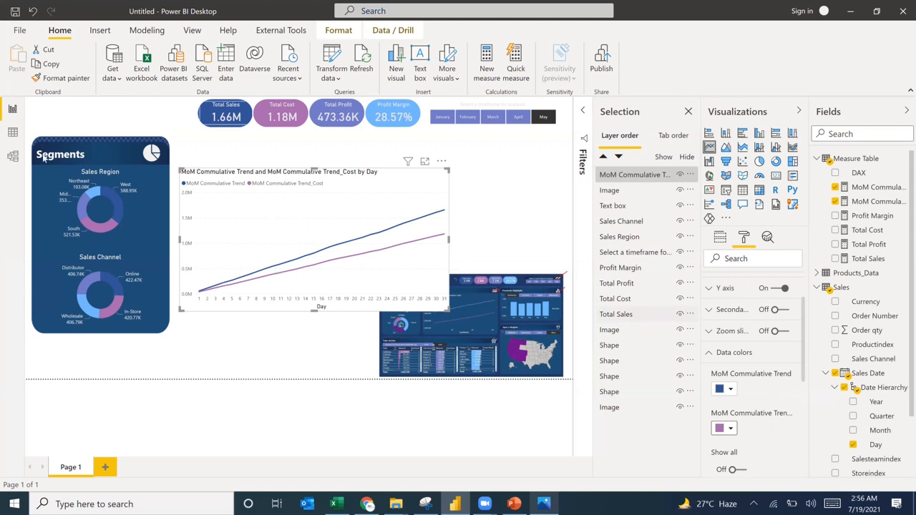
Duplicate the Segments panel's background image, place the copy beside that panel, and widen it to span the line chart
left_click(39, 210)
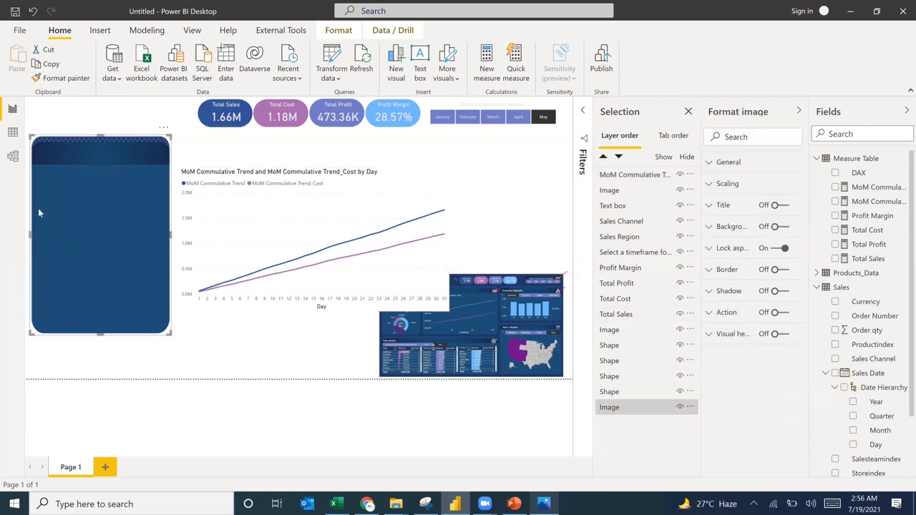
key("ctrl+c")
left_click(204, 349)
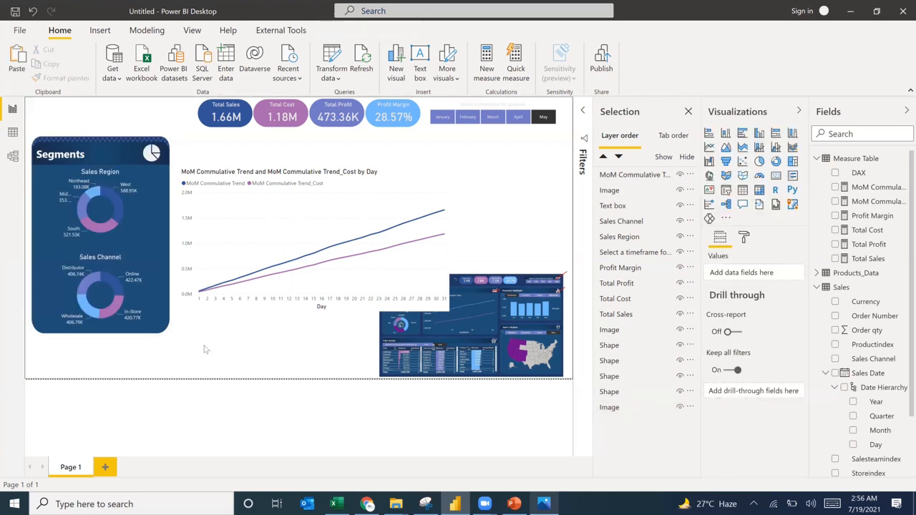
key("ctrl+v")
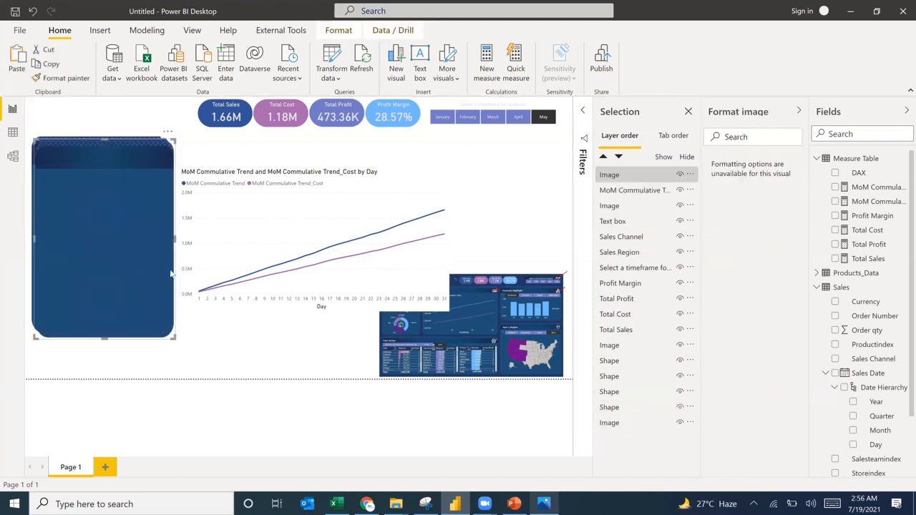
left_click_drag(171, 273, 261, 270)
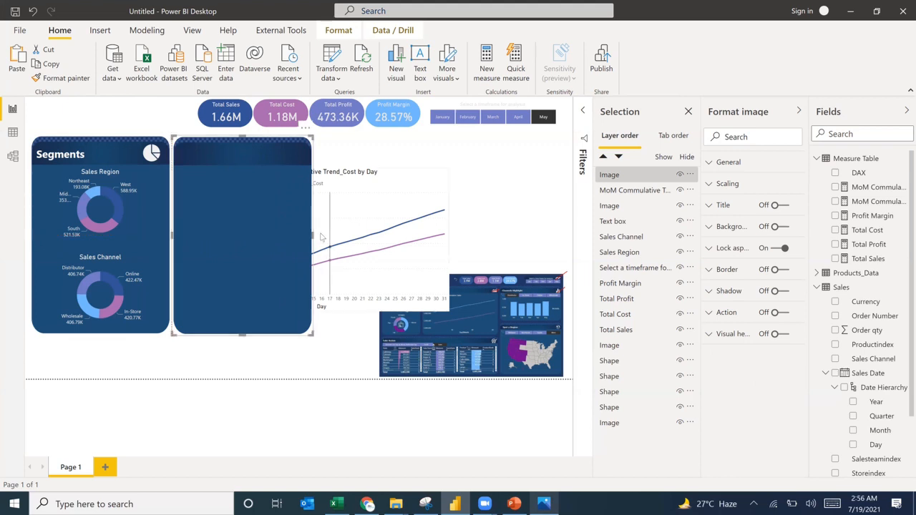
left_click_drag(314, 237, 455, 254)
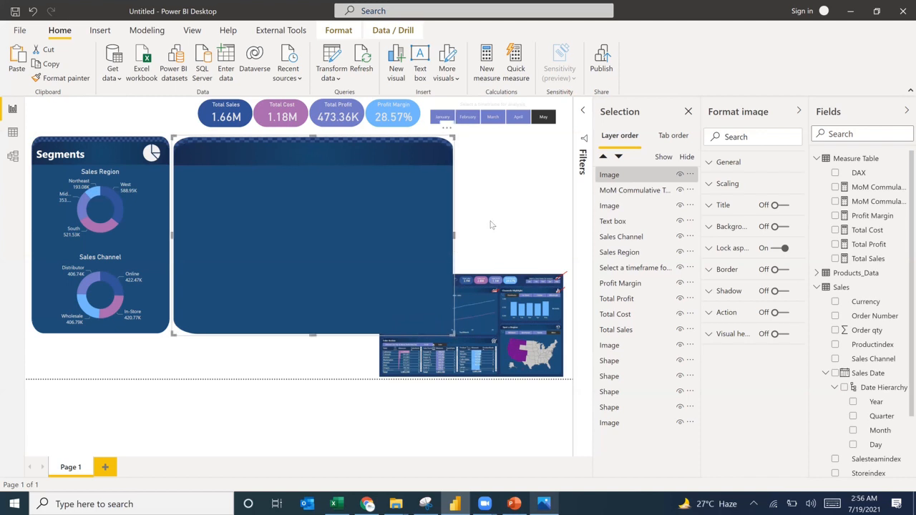
Send the copied background image to the bottom of the layer order, behind the line chart
left_click_drag(626, 176, 627, 434)
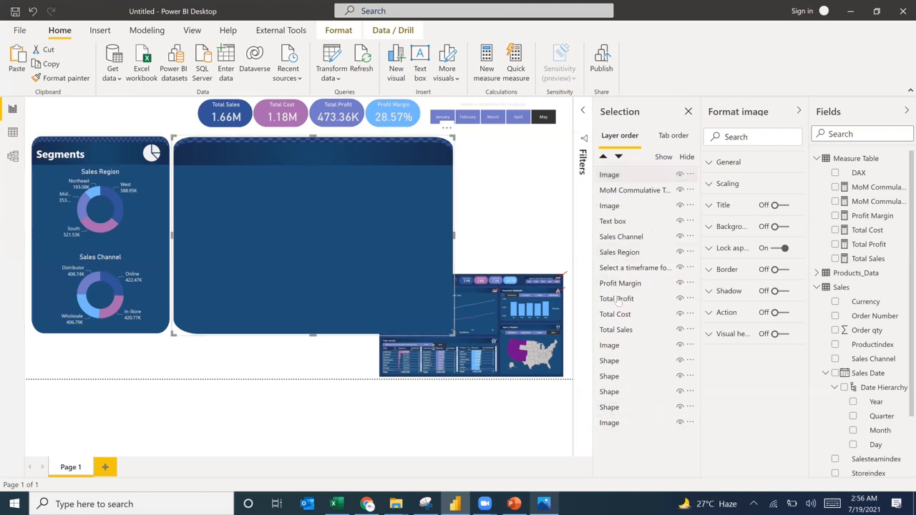
left_click_drag(626, 176, 601, 411)
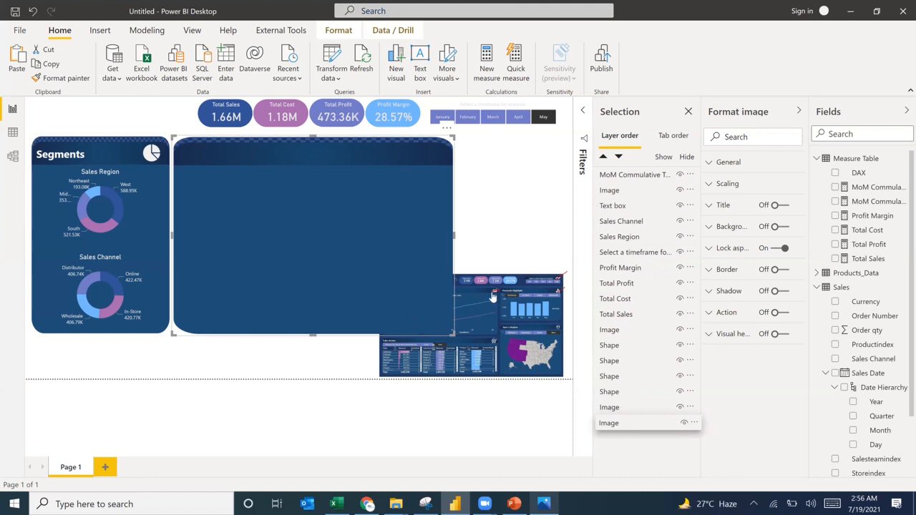
left_click_drag(513, 240, 507, 236)
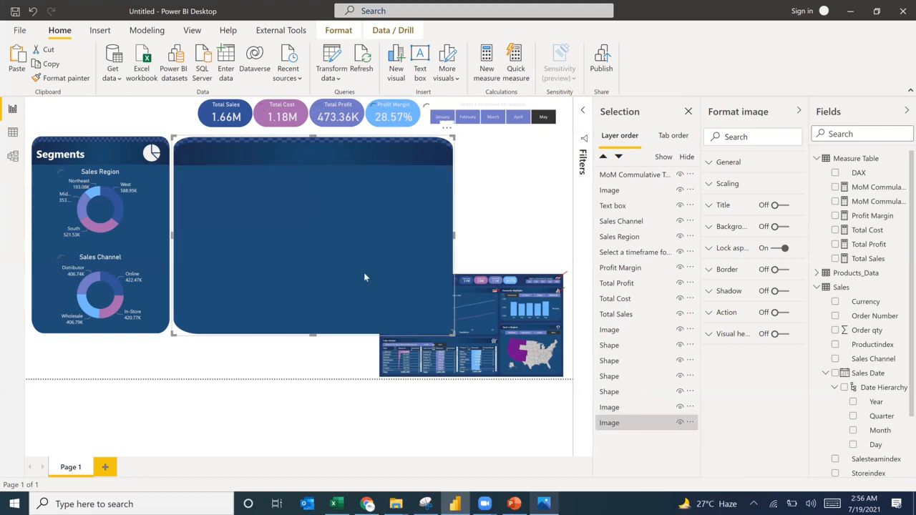
left_click(420, 267)
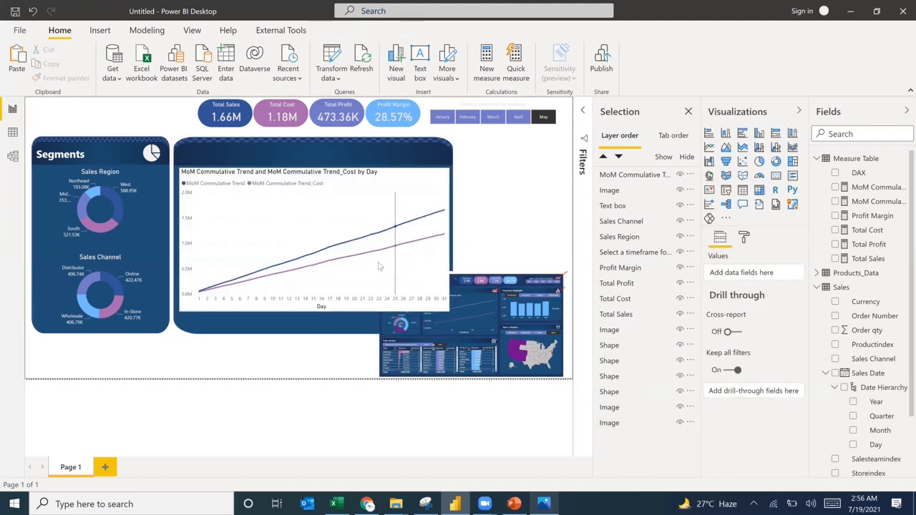
Turn off the background of the cumulative trend line chart
left_click(360, 176)
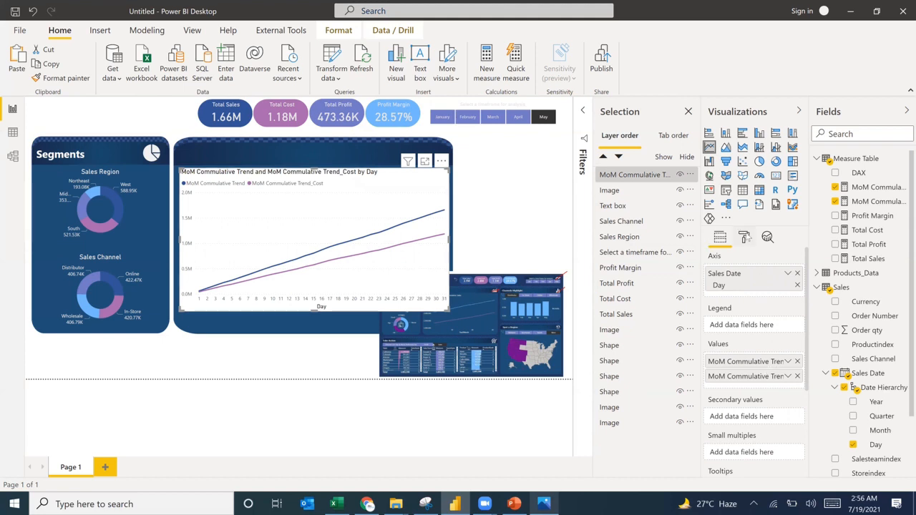
left_click(745, 237)
scroll(777, 406, "down", 4)
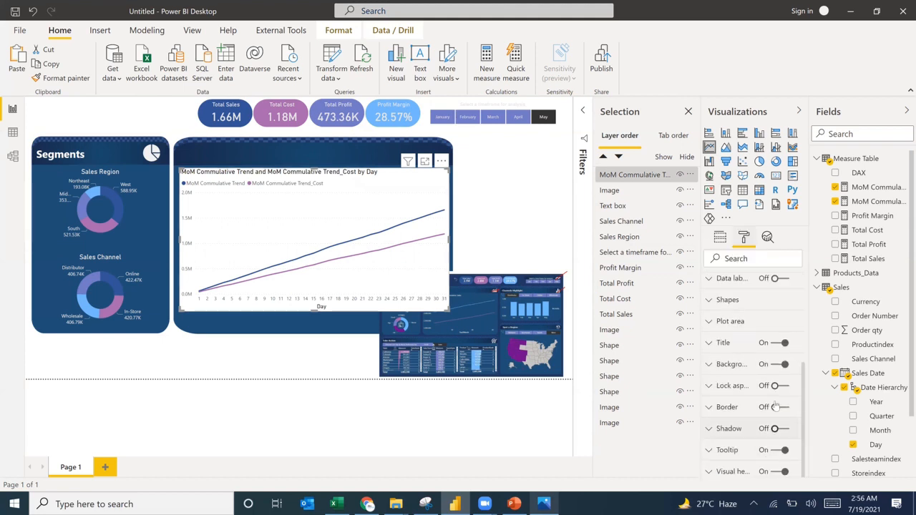
left_click(778, 364)
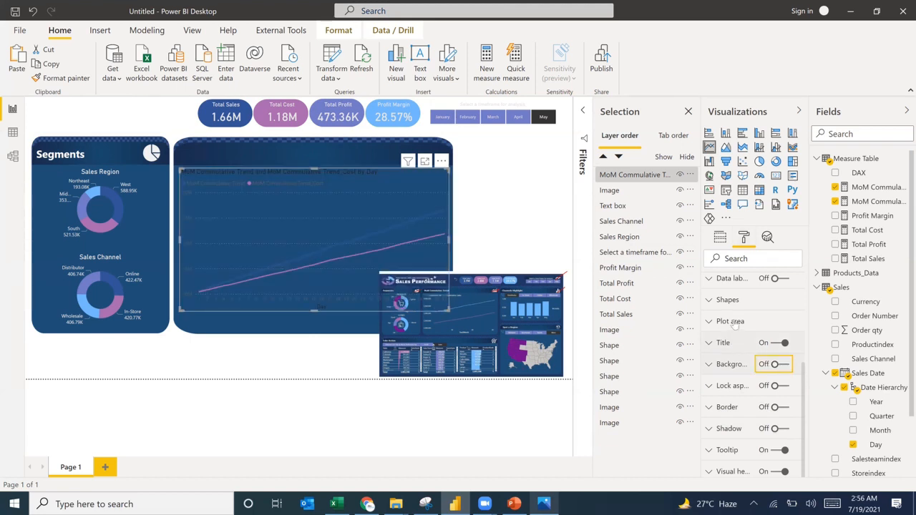
Set the line chart's legend text colour to the lightest grey theme shade
scroll(731, 329, "up", 3)
scroll(734, 322, "up", 2)
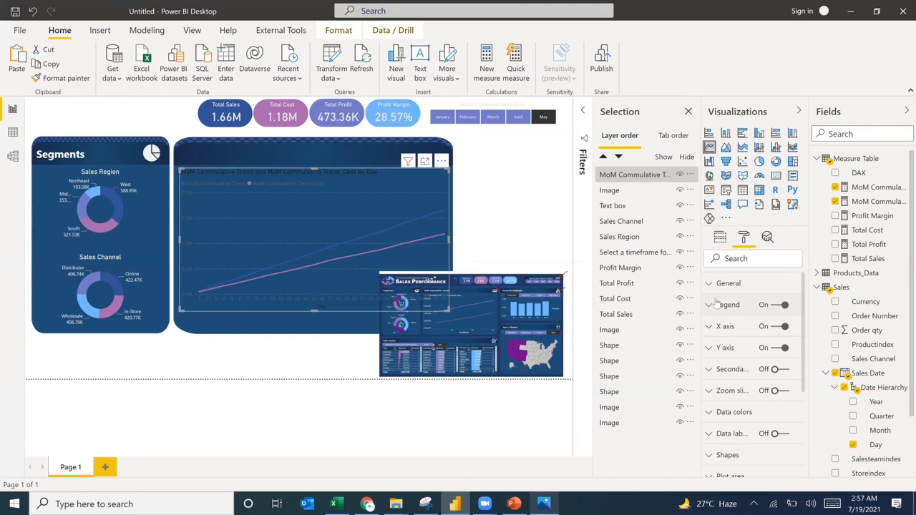
left_click(719, 305)
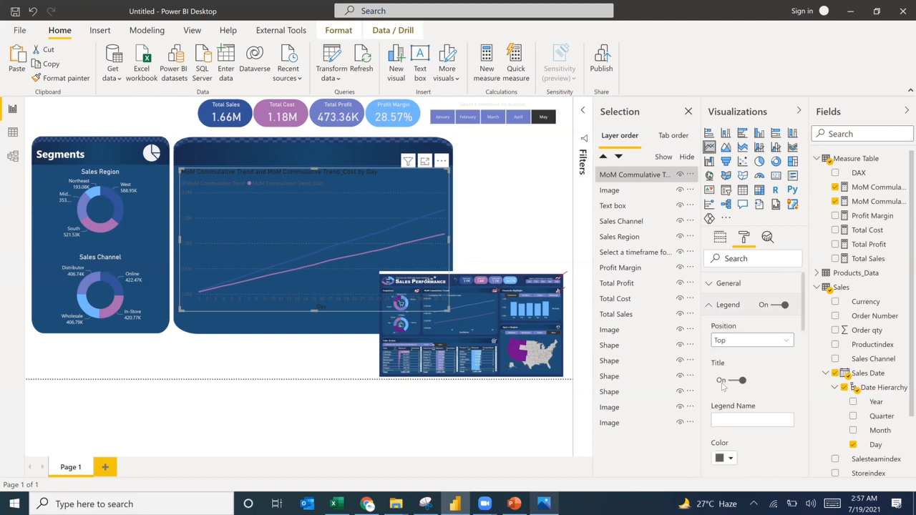
left_click(730, 458)
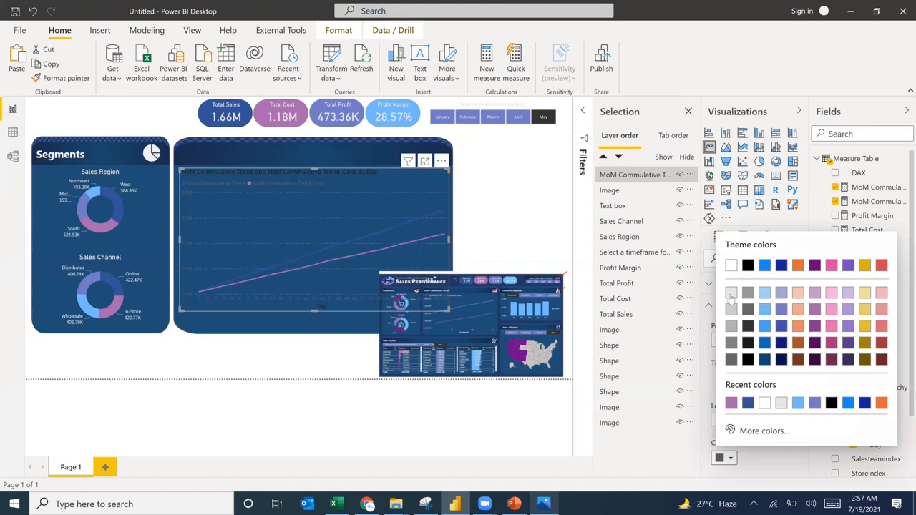
left_click(730, 293)
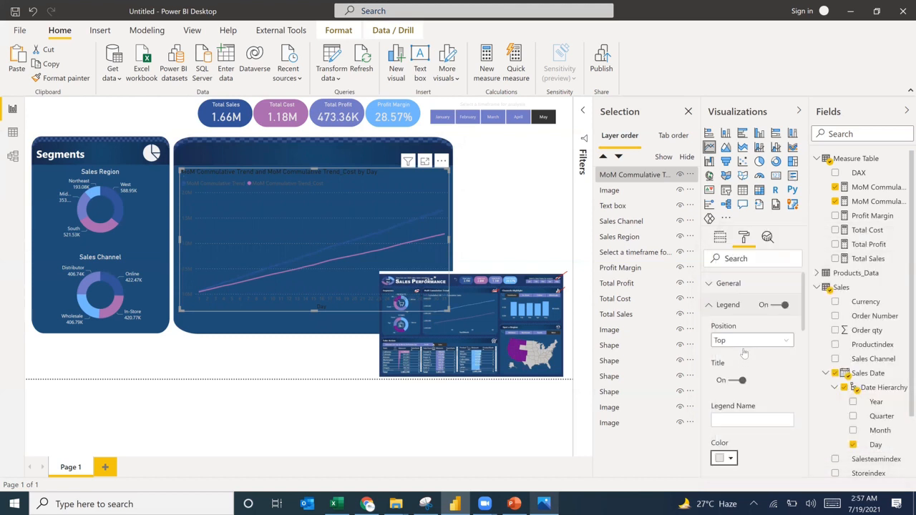
Set the line chart's X axis label colour to the lightest grey theme shade
scroll(745, 352, "down", 1)
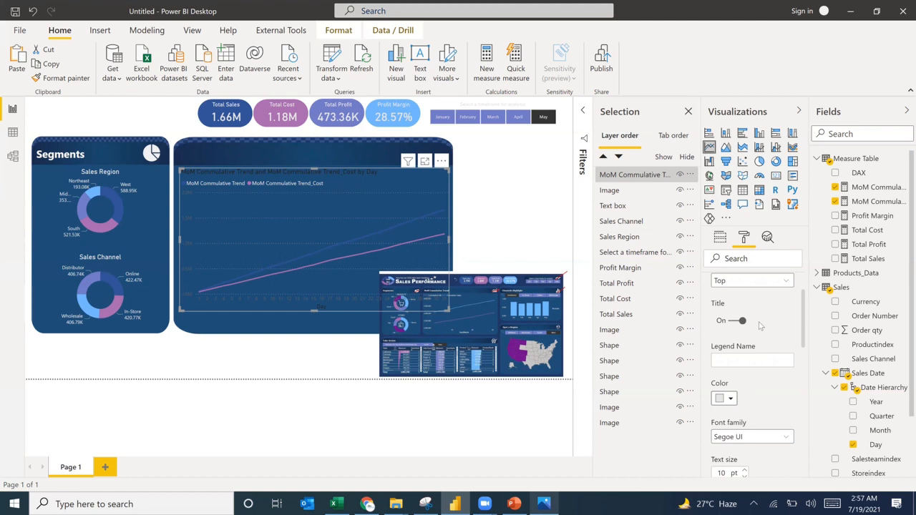
scroll(745, 326, "down", 1)
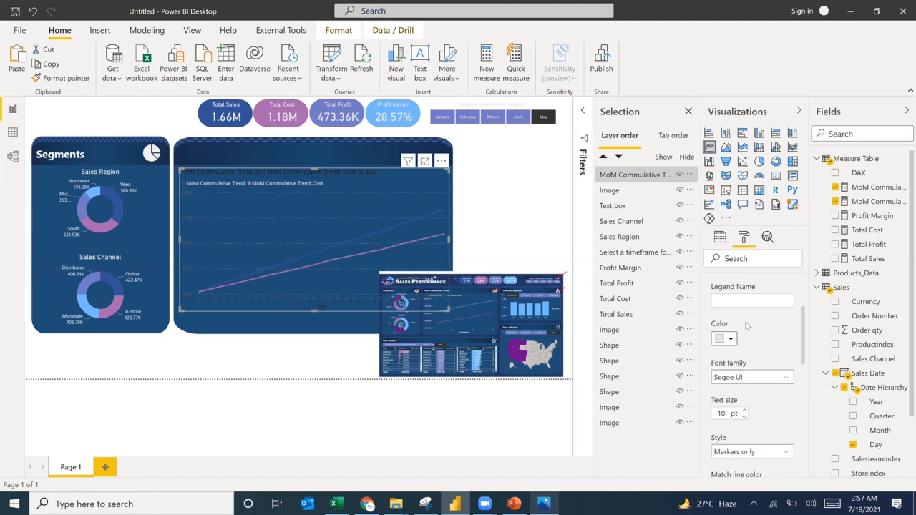
scroll(745, 326, "down", 2)
scroll(745, 326, "down", 2)
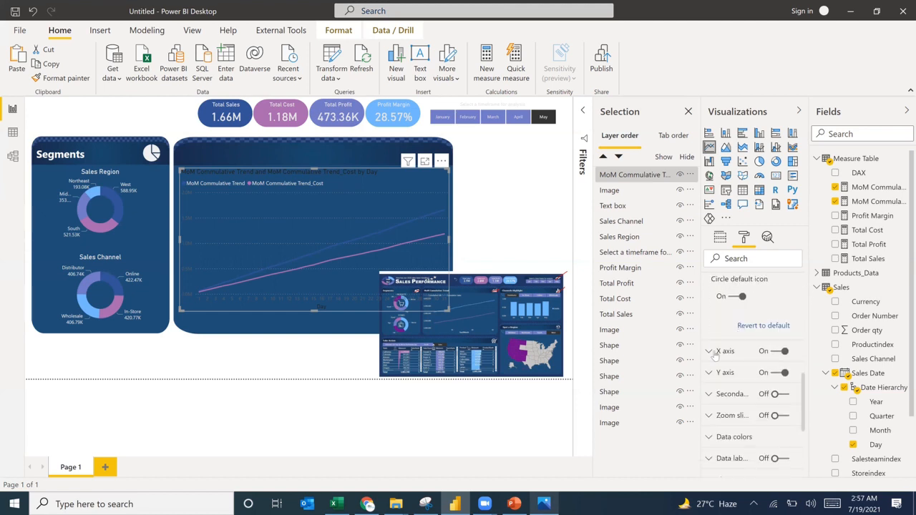
left_click(726, 351)
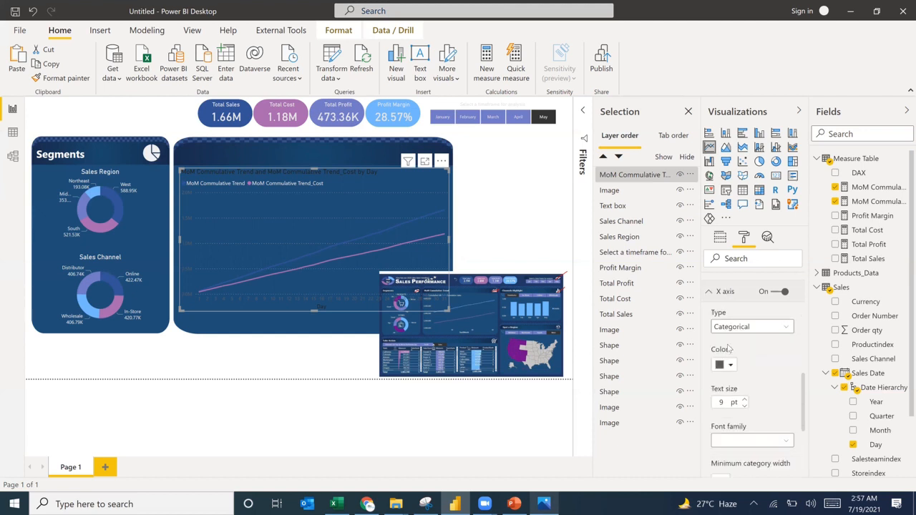
left_click(725, 365)
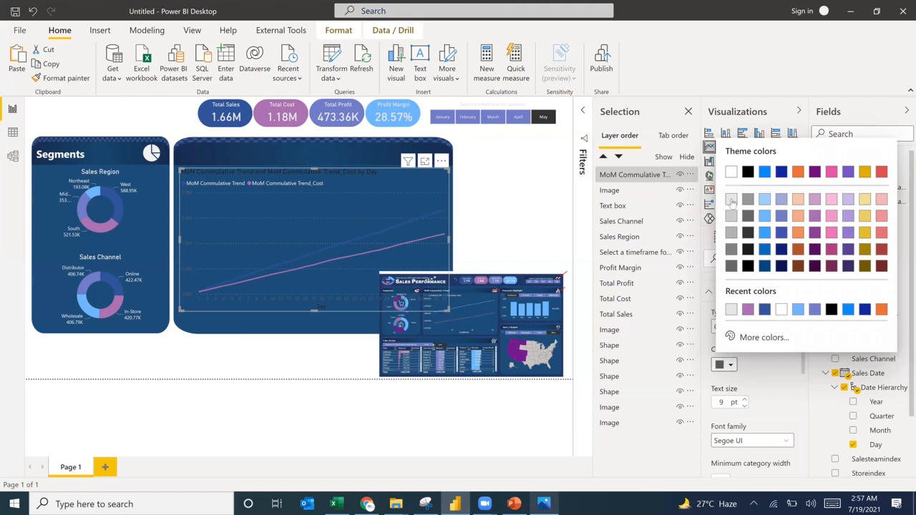
left_click(730, 200)
Set the X axis title colour of the line chart to the lightest grey theme shade
scroll(732, 341, "down", 1)
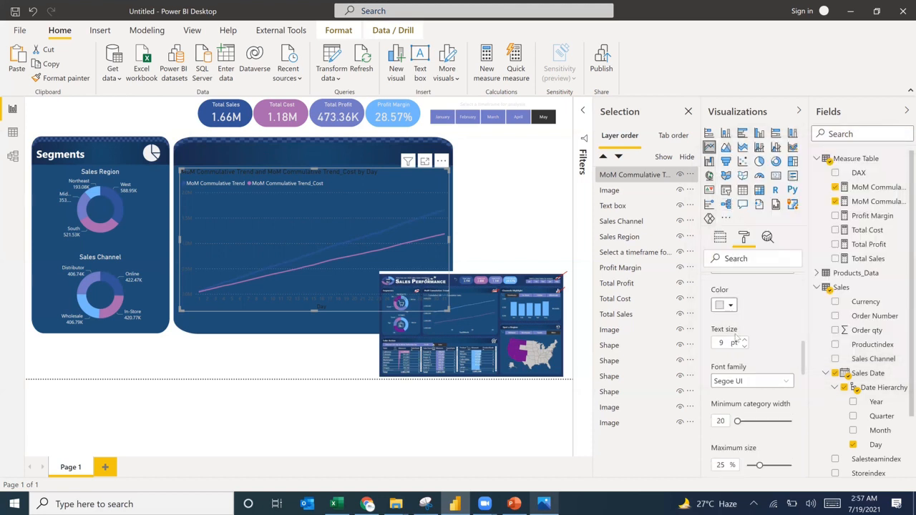
scroll(753, 317, "down", 4)
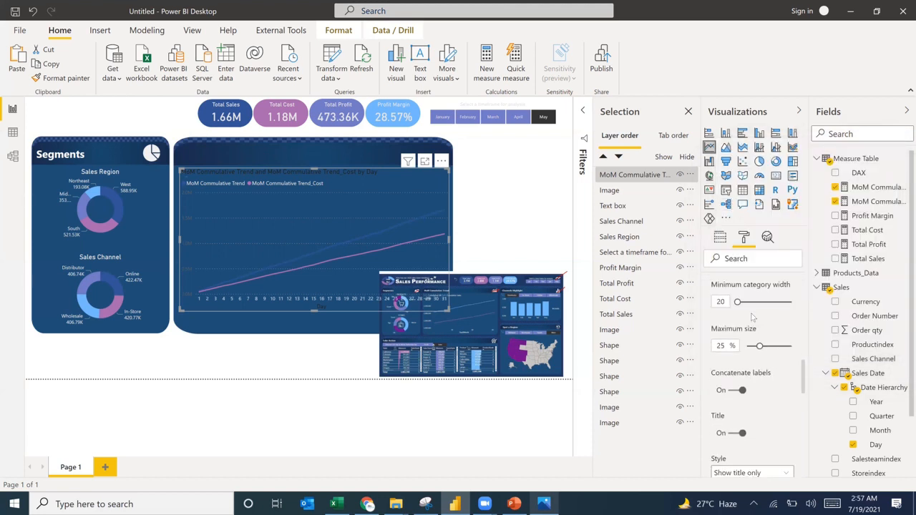
scroll(753, 317, "down", 1)
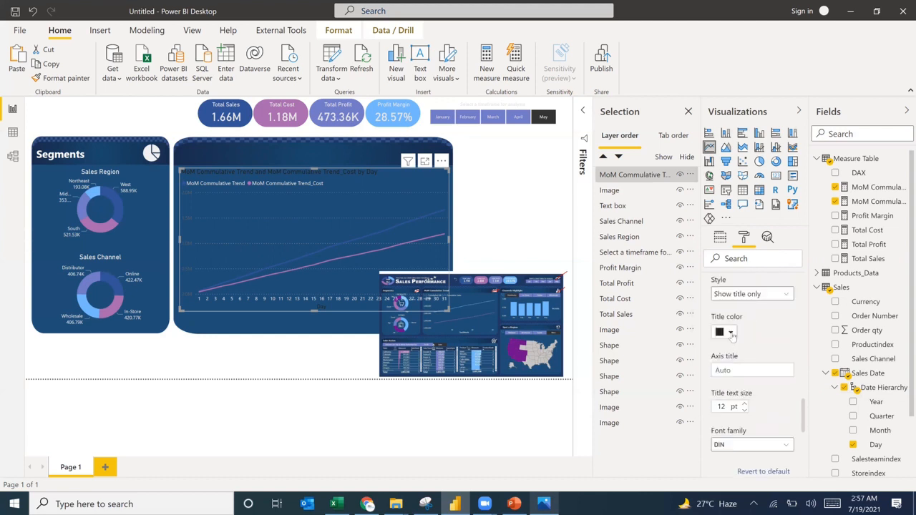
left_click(728, 332)
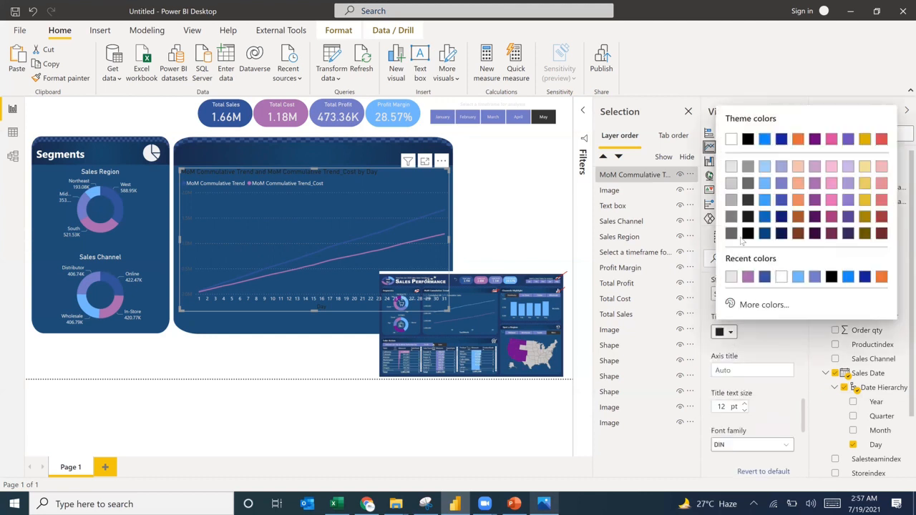
left_click(731, 168)
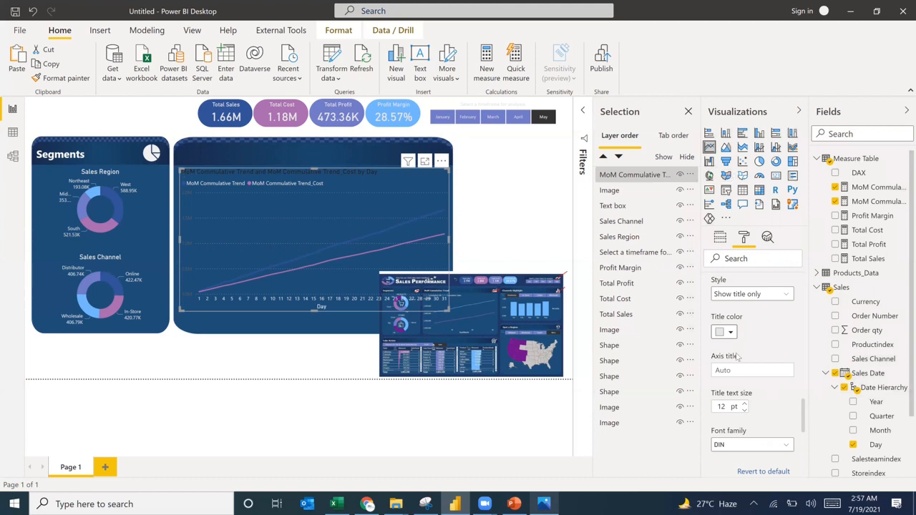
Set the line chart's Y axis label colour to the lightest grey used recently
scroll(736, 357, "down", 2)
scroll(736, 357, "down", 1)
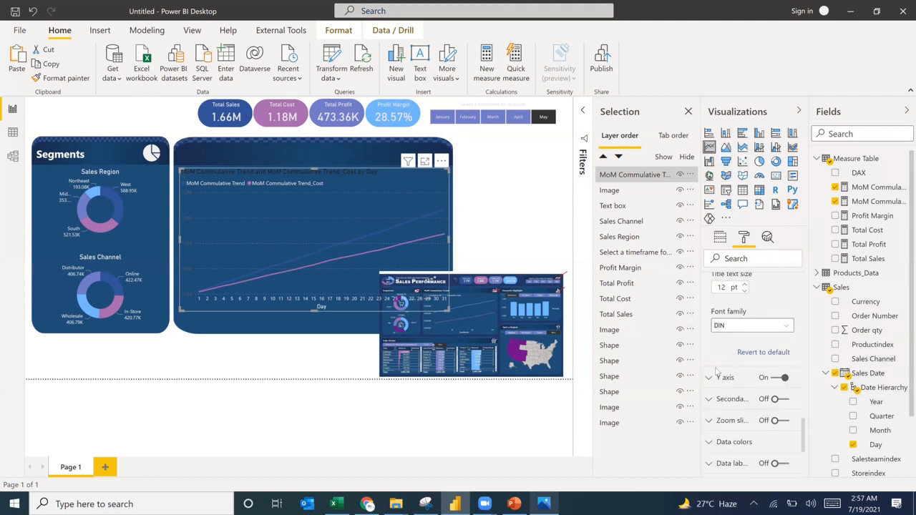
left_click(739, 377)
scroll(738, 350, "down", 4)
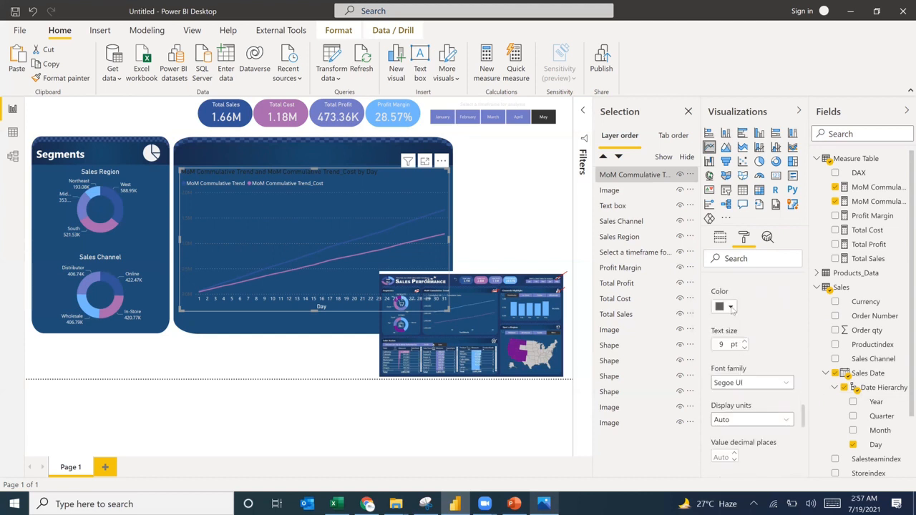
left_click(731, 308)
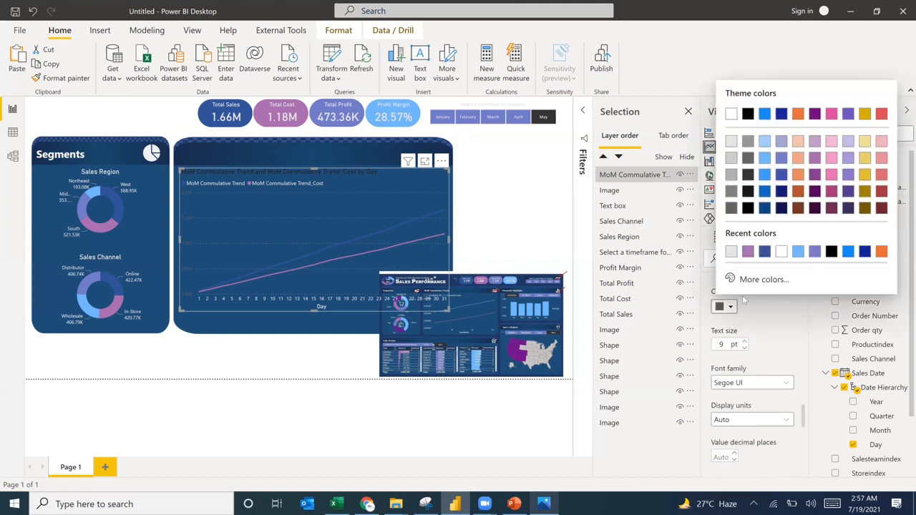
left_click(731, 252)
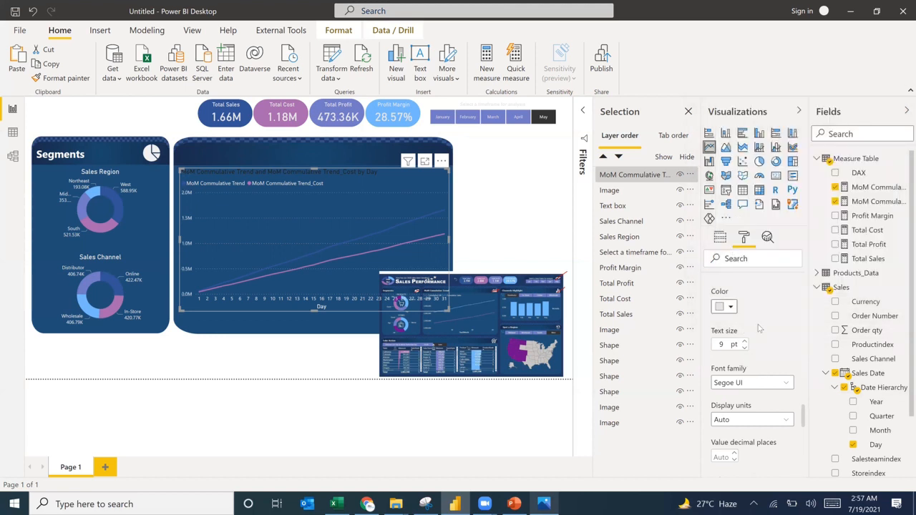
Turn off the title of the cumulative trend line chart
scroll(757, 324, "down", 5)
scroll(758, 344, "down", 5)
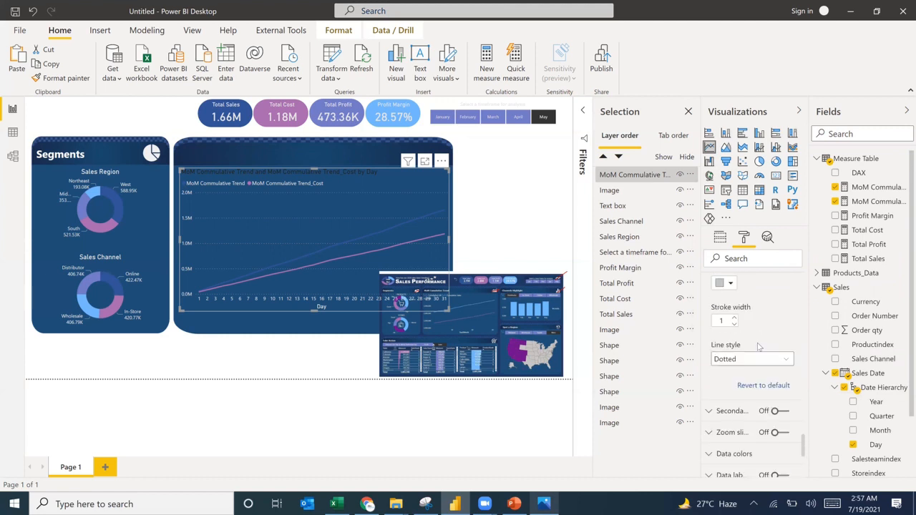
scroll(784, 438, "down", 5)
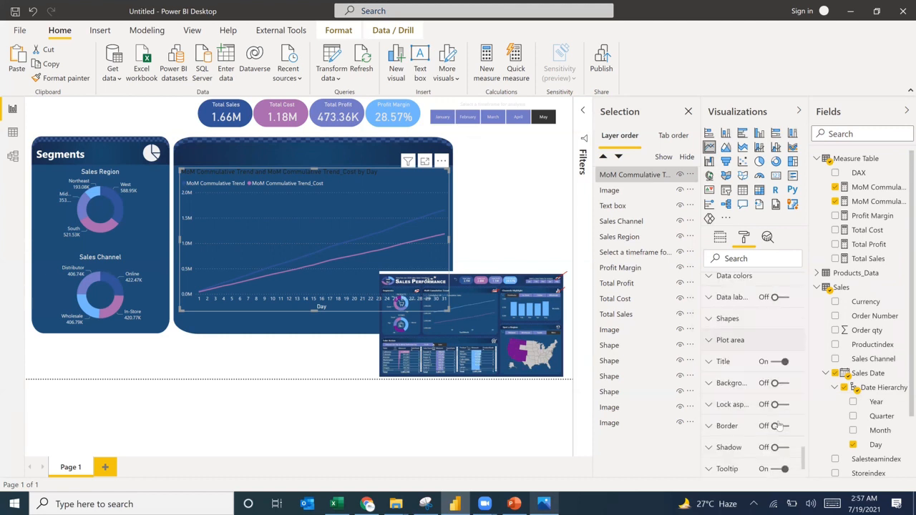
left_click(780, 361)
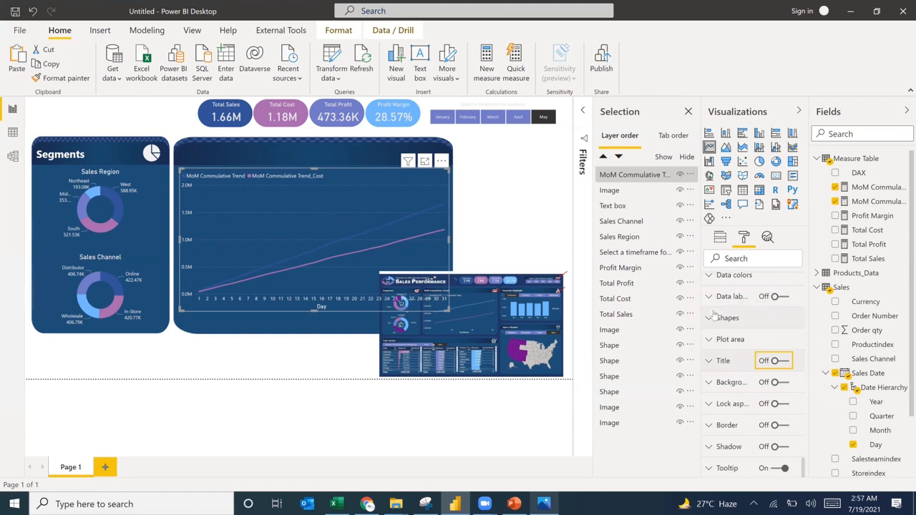
Turn off the Y axis gridlines of the line chart and deselect the chart
scroll(718, 309, "up", 3)
scroll(713, 309, "up", 5)
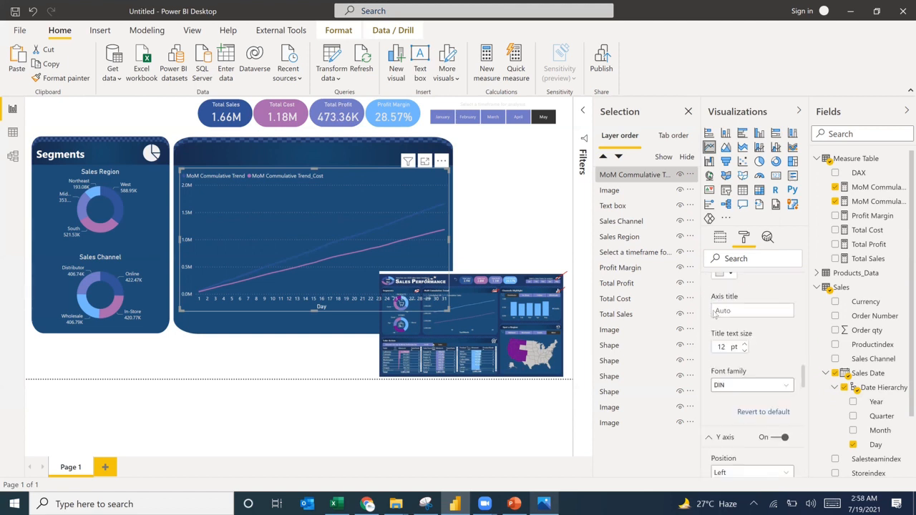
scroll(714, 314, "up", 3)
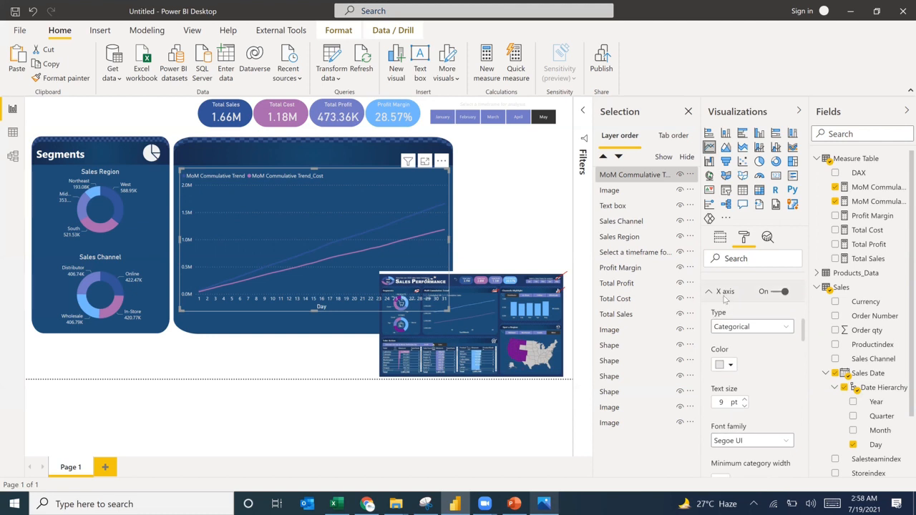
scroll(716, 315, "up", 3)
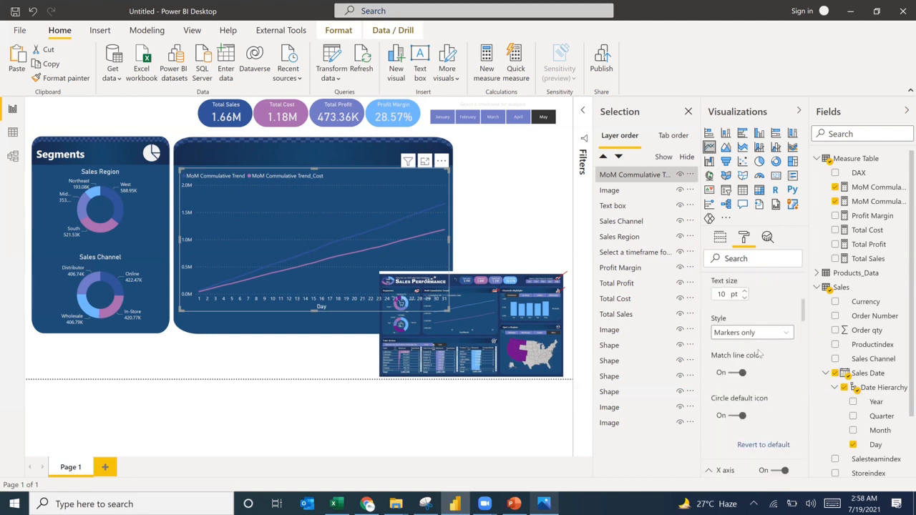
scroll(760, 354, "up", 5)
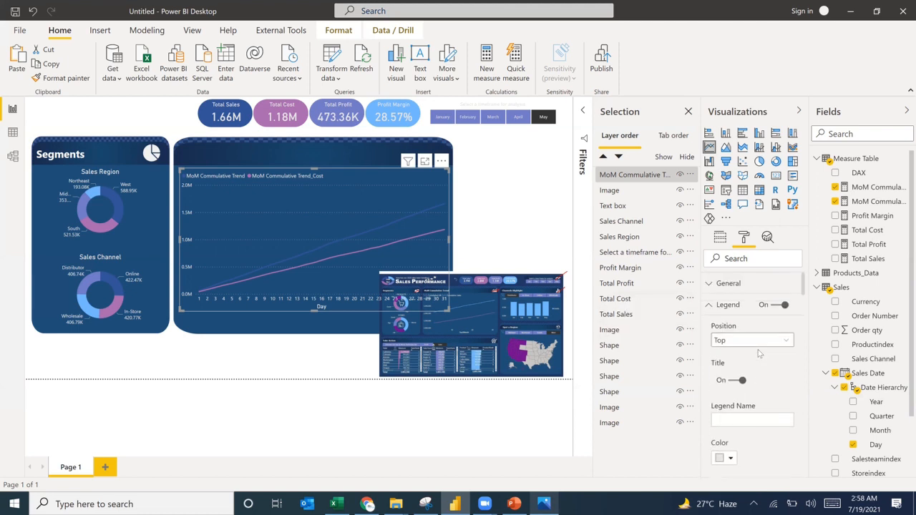
scroll(760, 354, "down", 8)
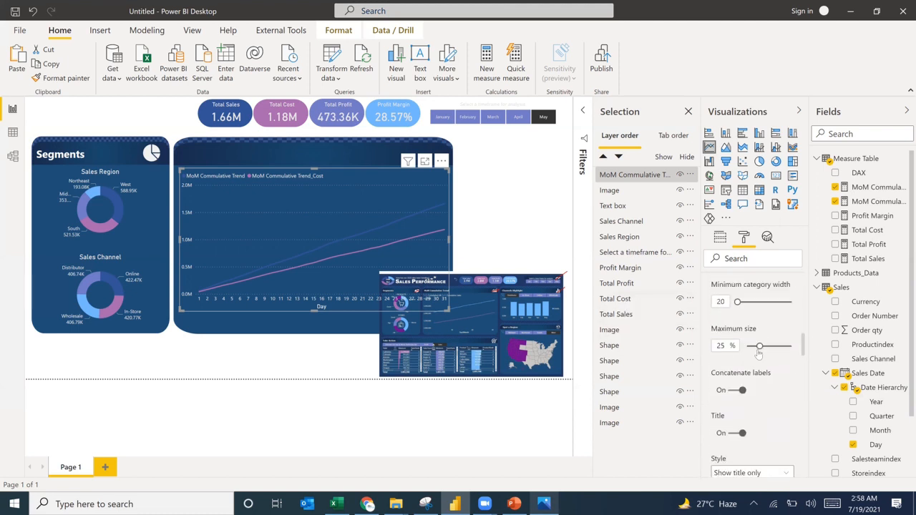
scroll(759, 354, "down", 6)
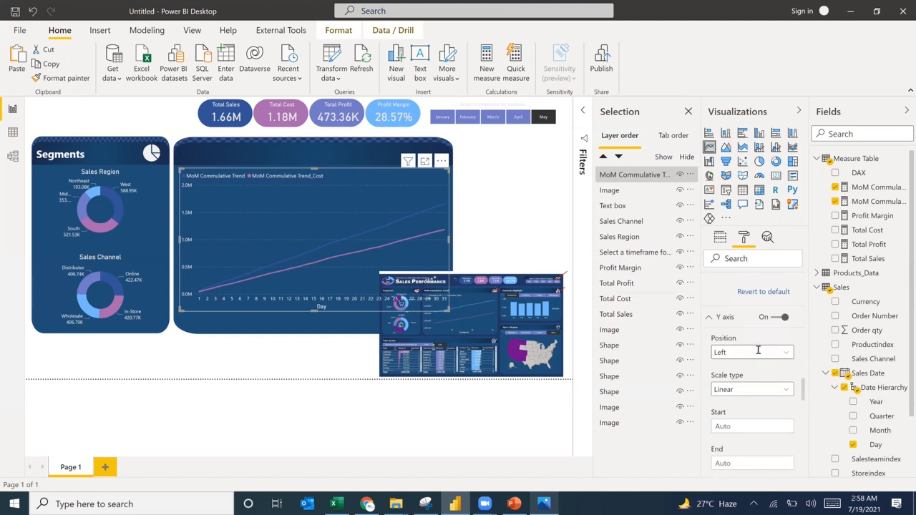
scroll(757, 351, "down", 6)
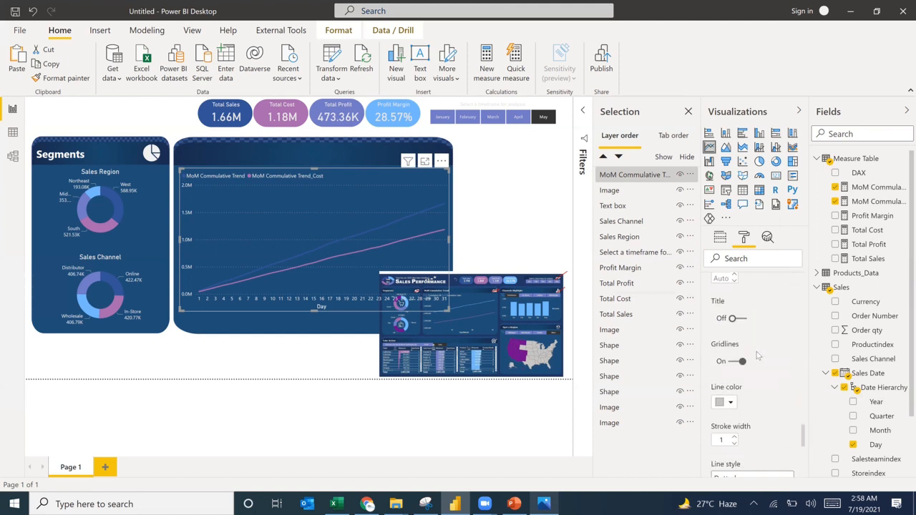
left_click(739, 362)
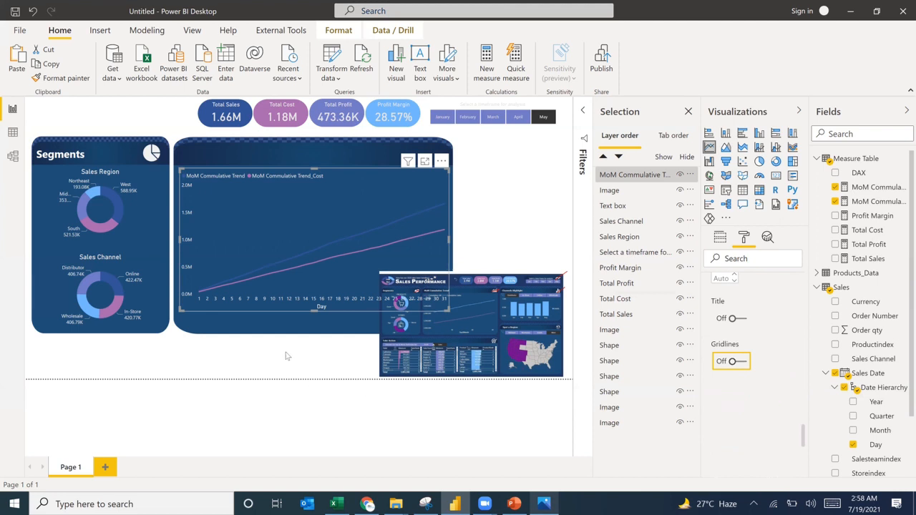
left_click(484, 209)
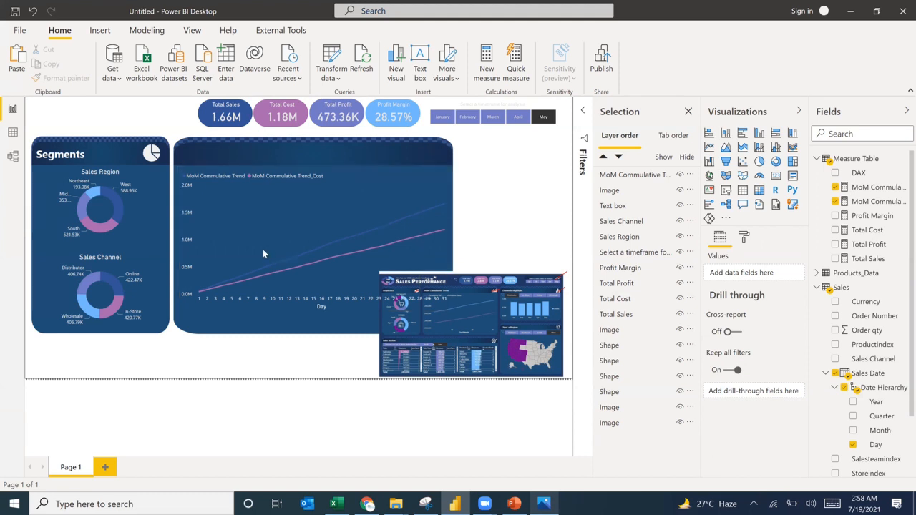
Try to stretch the line chart down to the lower edge of its blue panel and narrow it slightly
left_click(317, 308)
left_click_drag(312, 311, 312, 335)
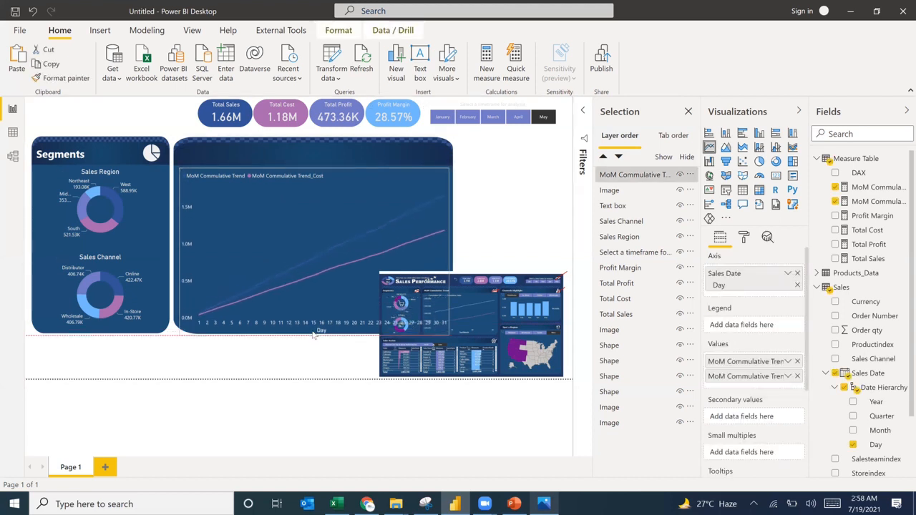
left_click(414, 308)
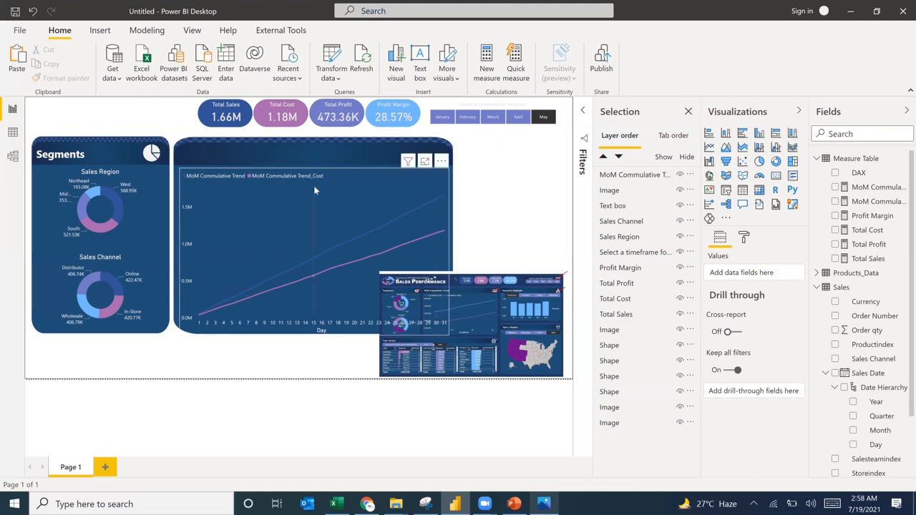
mouse_move(314, 188)
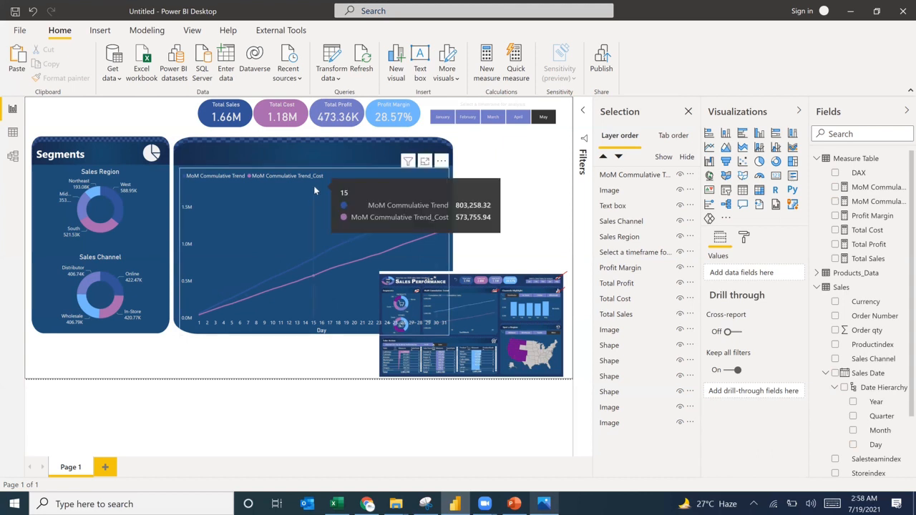
left_click(448, 249)
left_click_drag(448, 249, 439, 251)
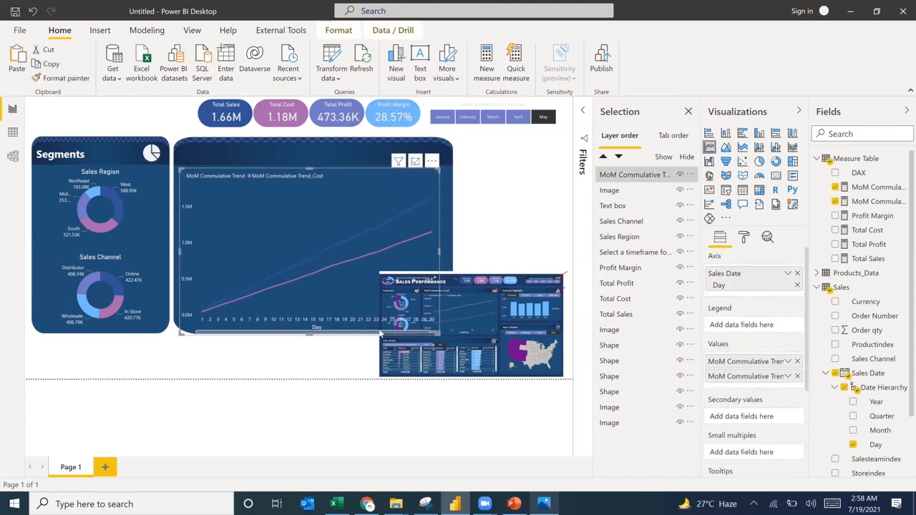
Undo the line chart's move and resizing
left_click_drag(381, 335, 394, 334)
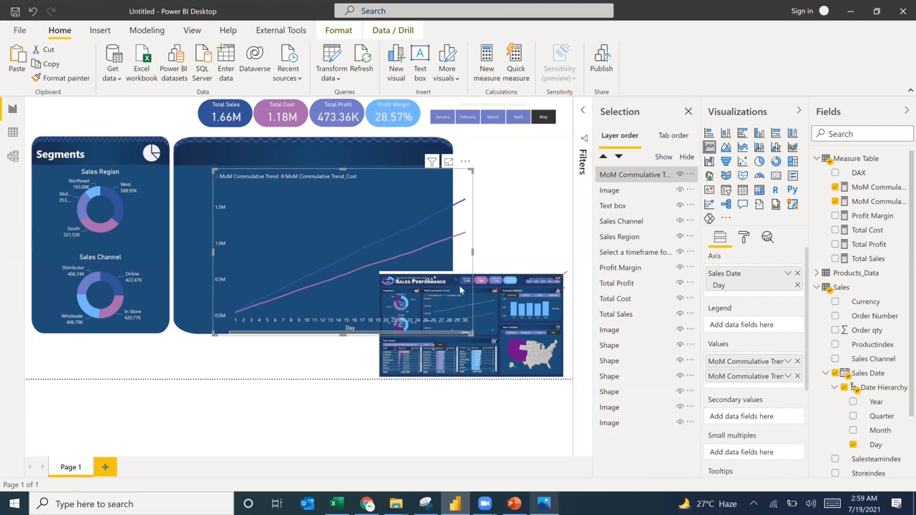
key("ctrl+z")
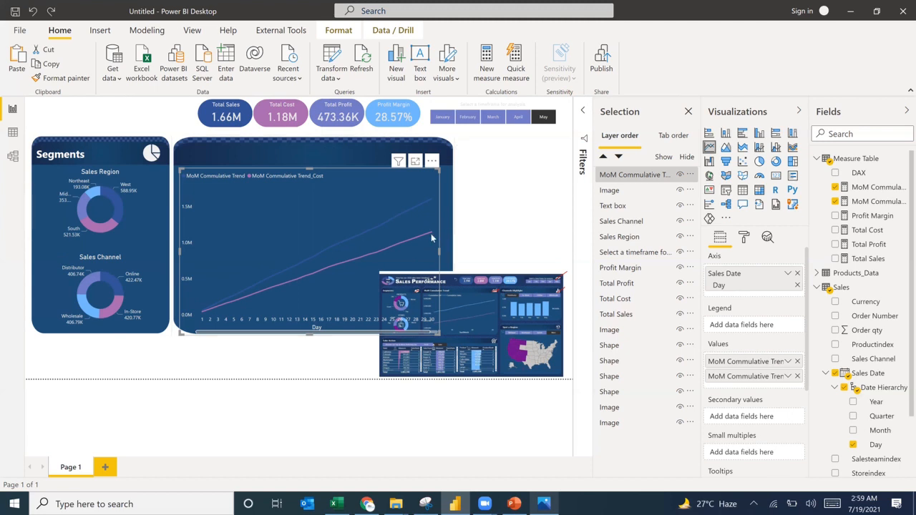
left_click(455, 204)
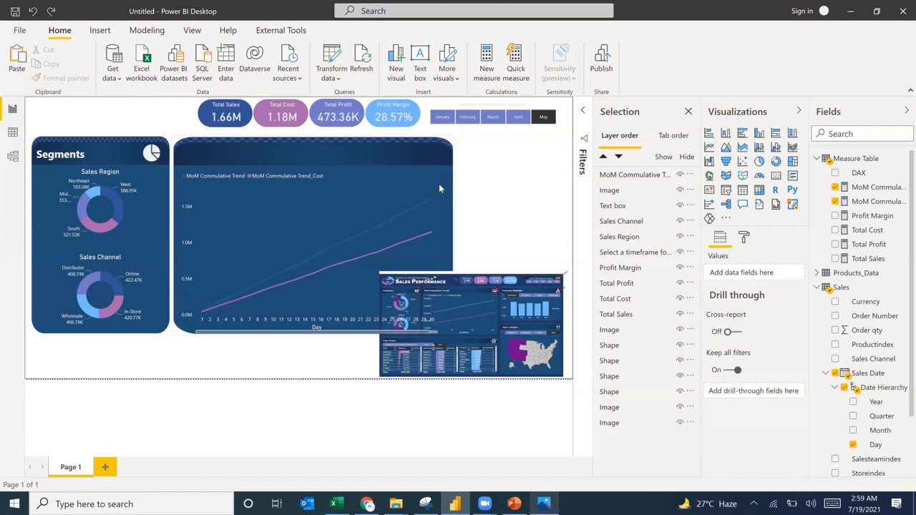
left_click(403, 174)
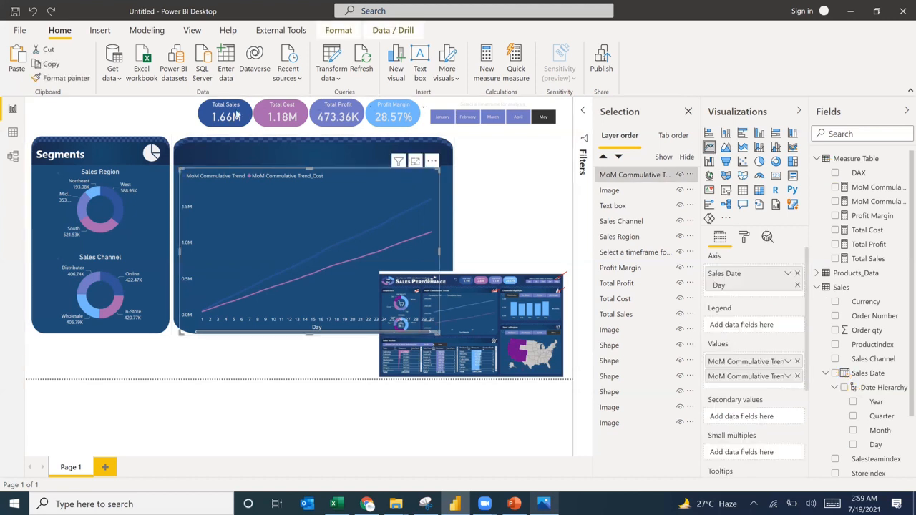
left_click(31, 12)
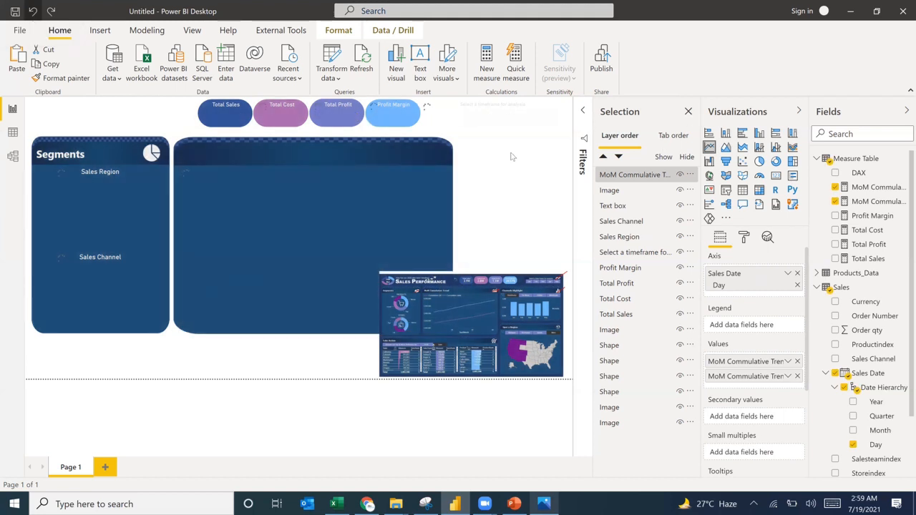
Set the report page's custom width to 1500 pixels
left_click(510, 239)
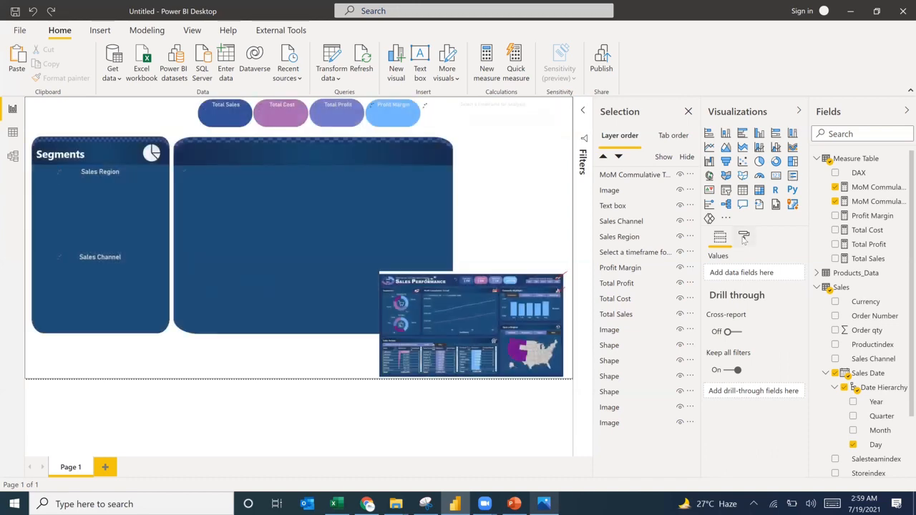
left_click(745, 238)
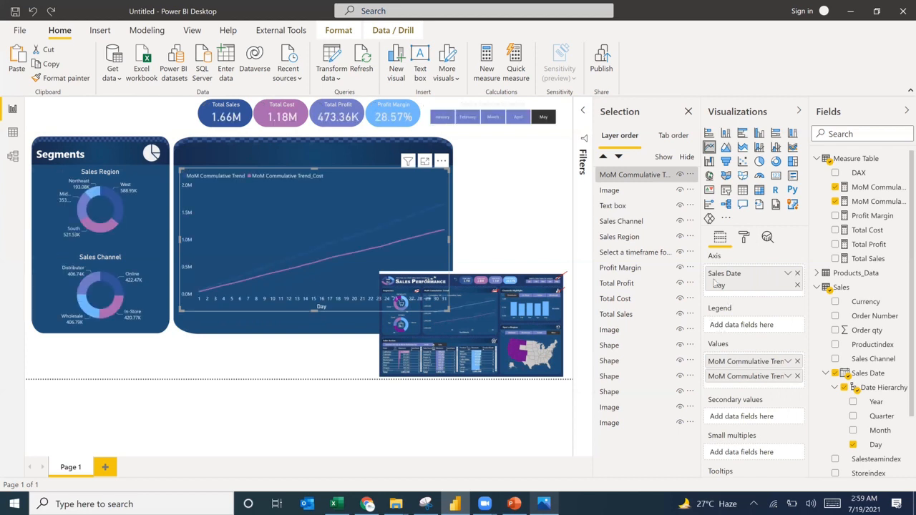
left_click(505, 226)
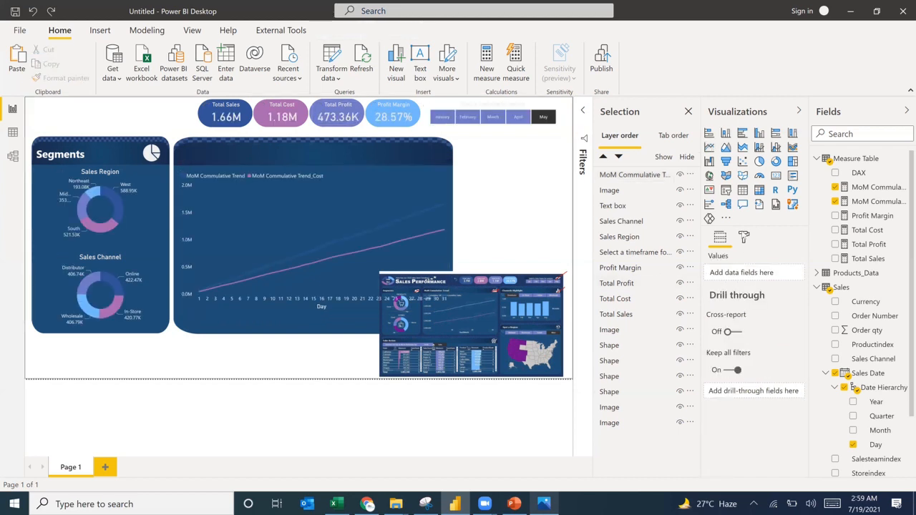
left_click(743, 238)
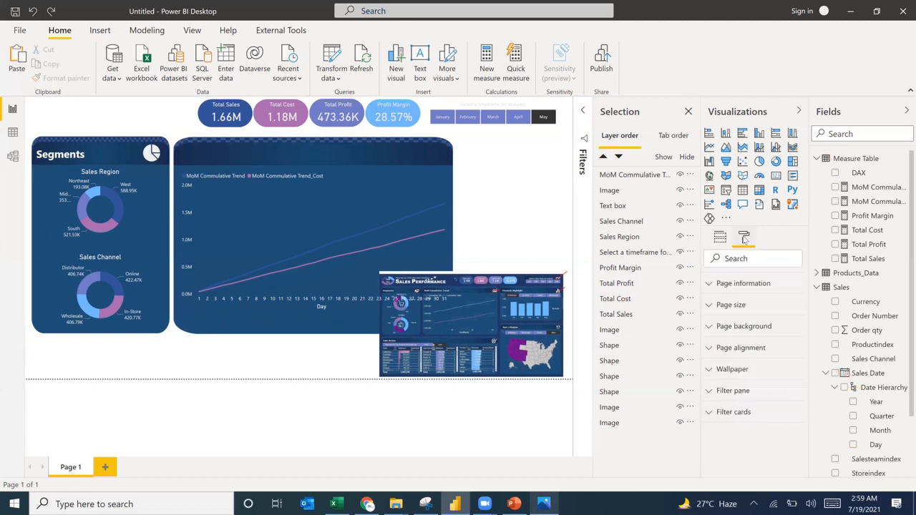
left_click(739, 312)
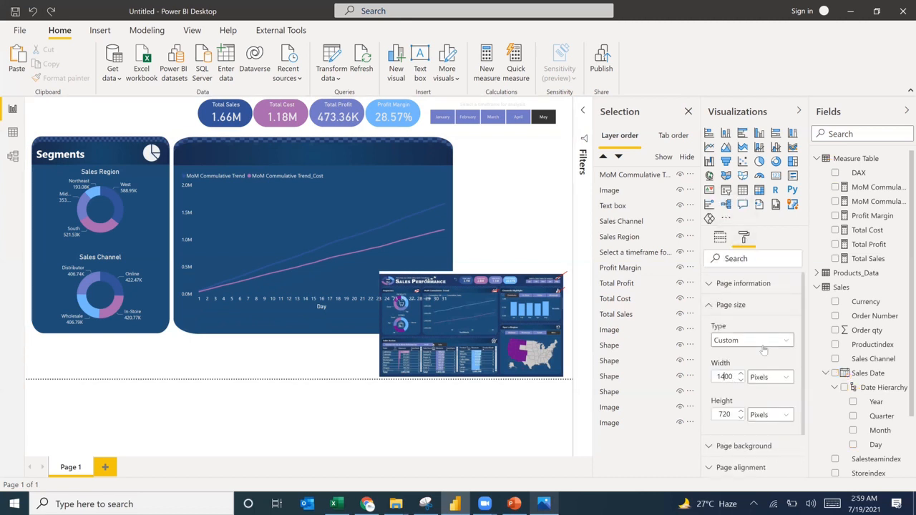
key("BackSpace")
type("5")
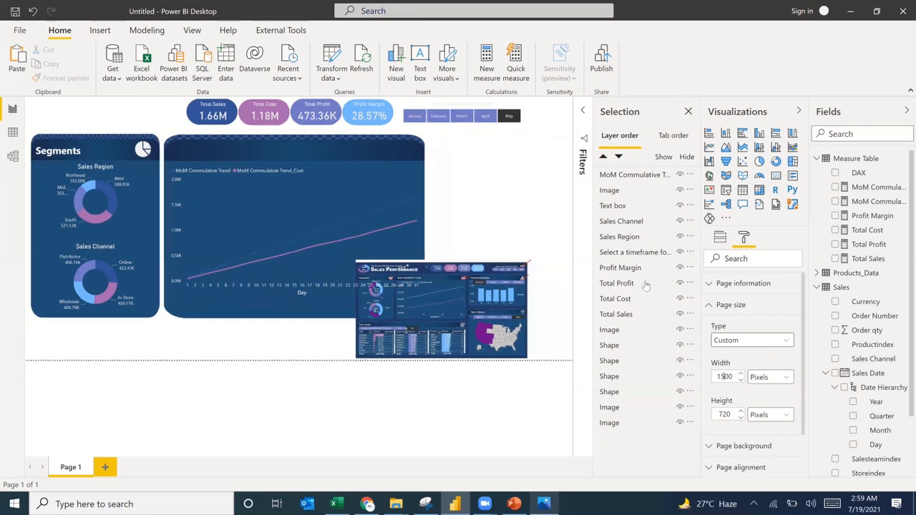
Hide the layer order list and move the reference dashboard image to the page's right edge
left_click(689, 112)
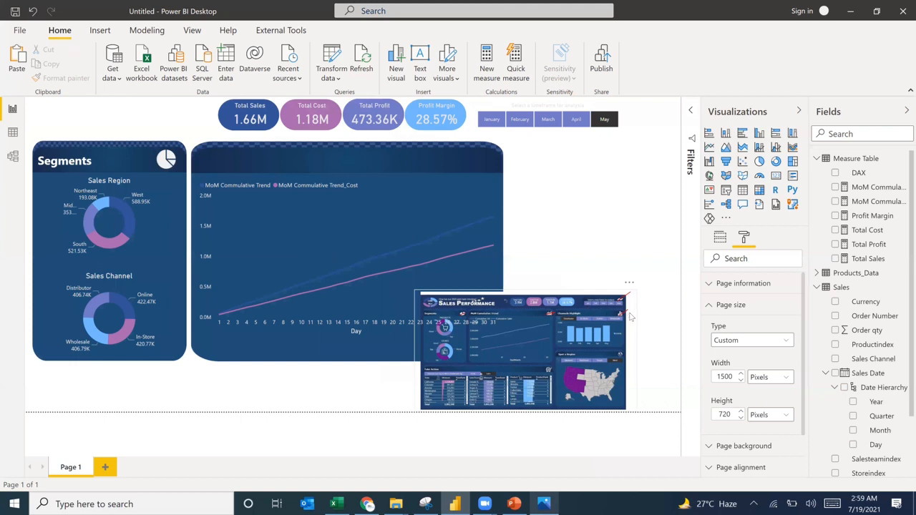
left_click_drag(630, 317, 674, 317)
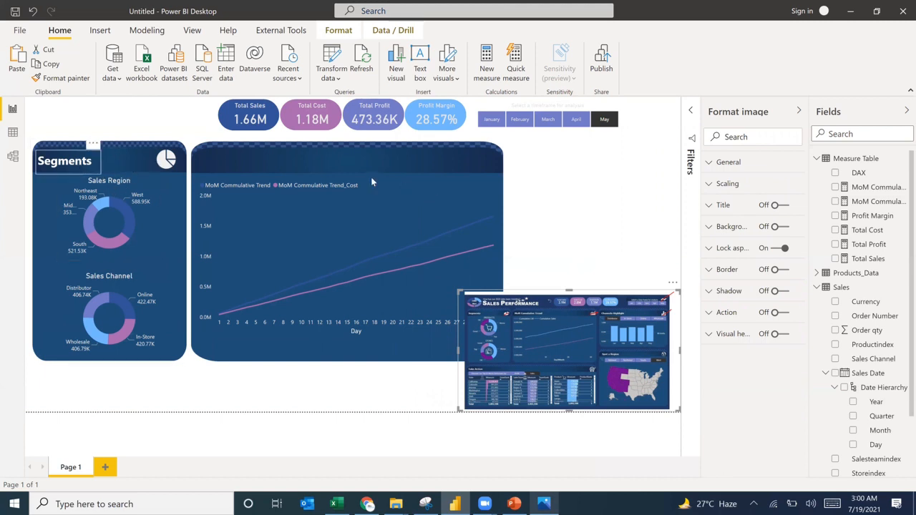
Rename the line chart's MoM Commulative Trend value as "Commulative Sales"
left_click(408, 184)
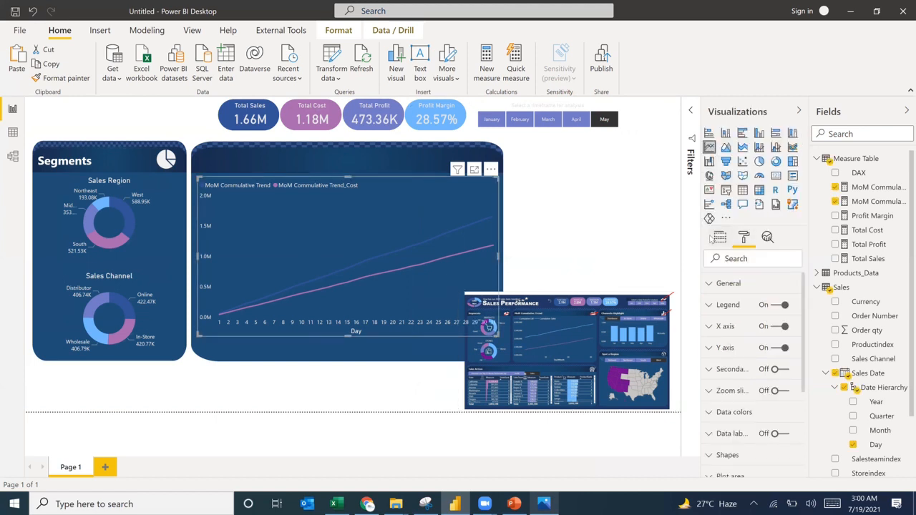
left_click(720, 237)
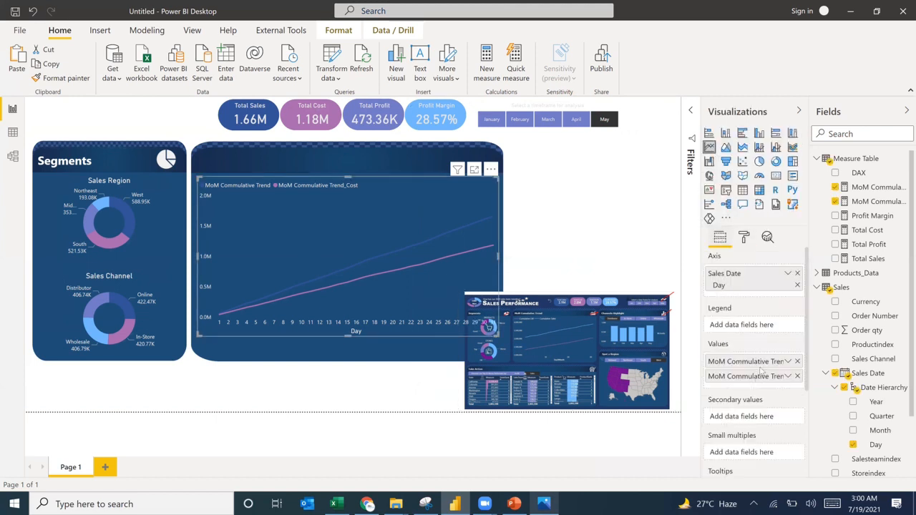
double_click(763, 363)
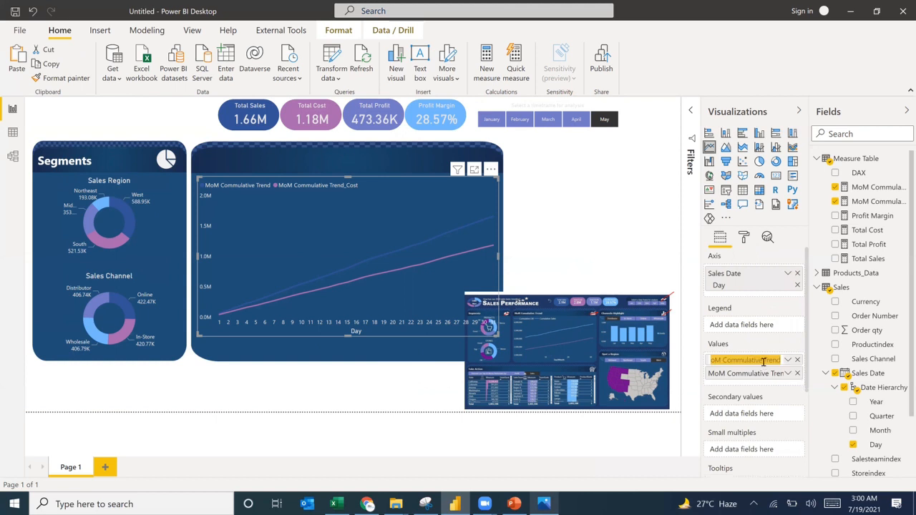
type("Commu")
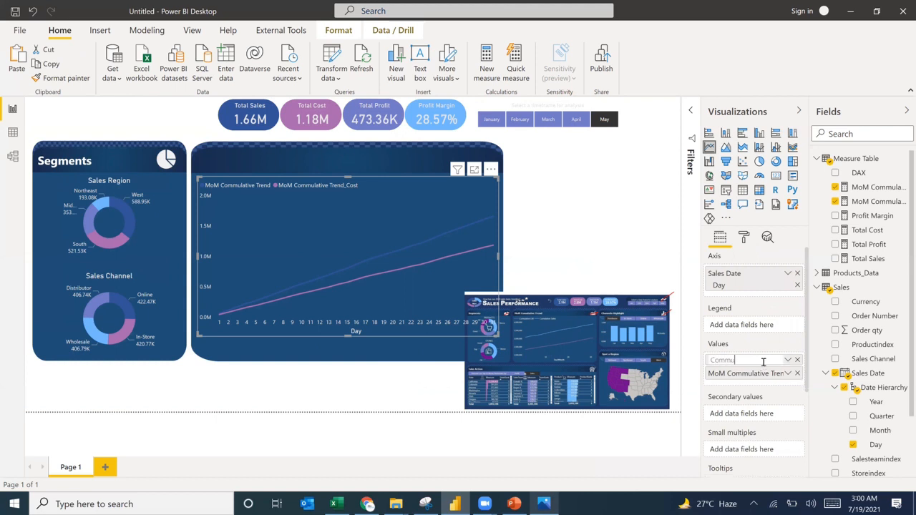
type("lative Sales")
key("Return")
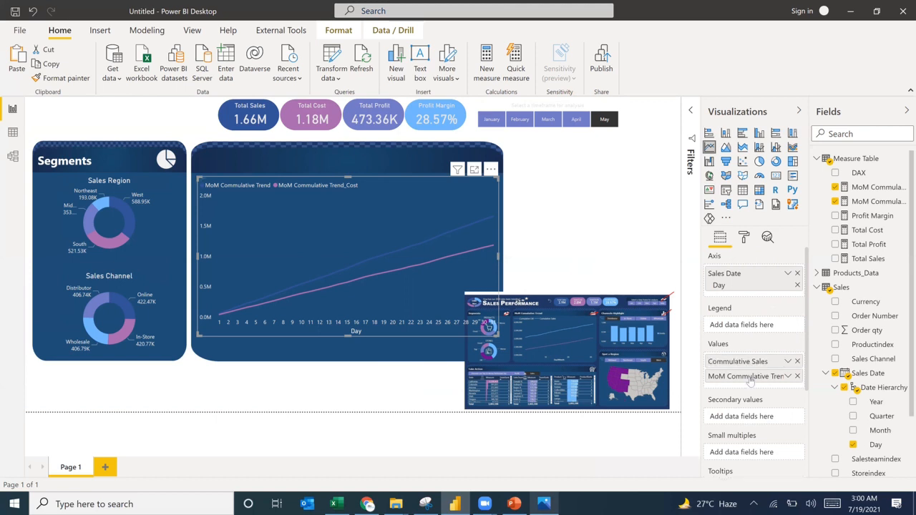
Rename the line chart's MoM Commulative Trend_Cost value as "Commulative Cost"
double_click(749, 379)
type("Comm")
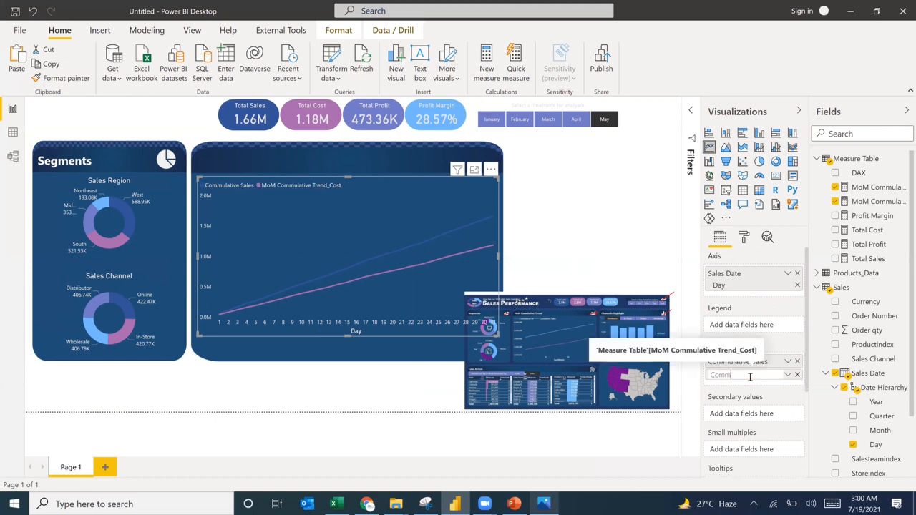
type("ulative Cost")
key("Return")
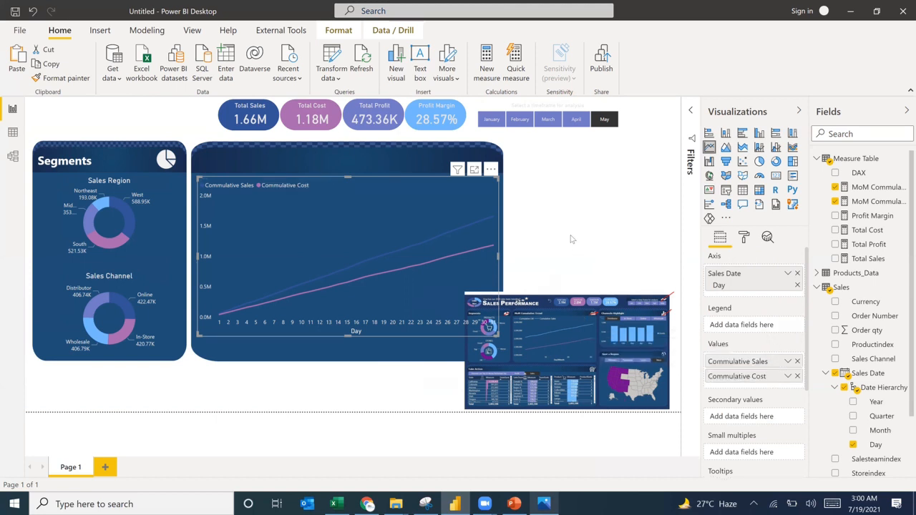
Duplicate the Segments heading text box and place the copy in the header of the line chart's blue panel
left_click(78, 162)
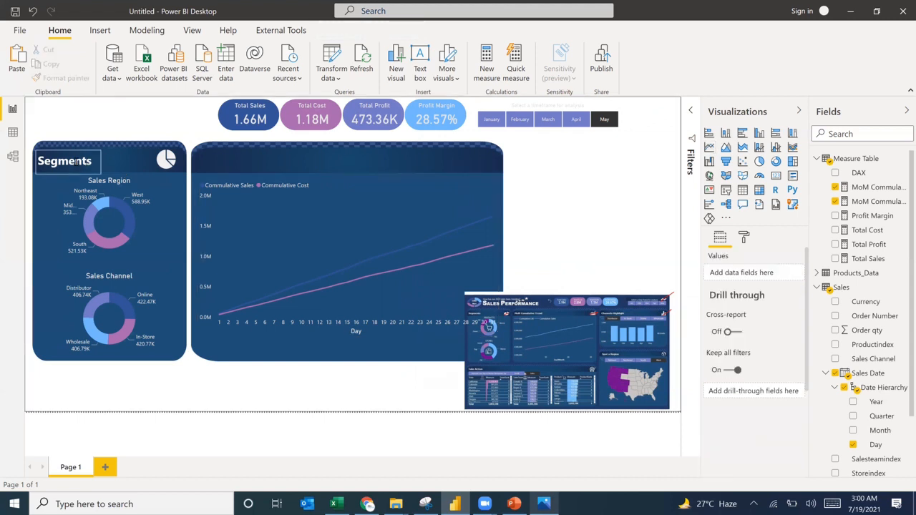
left_click(71, 177)
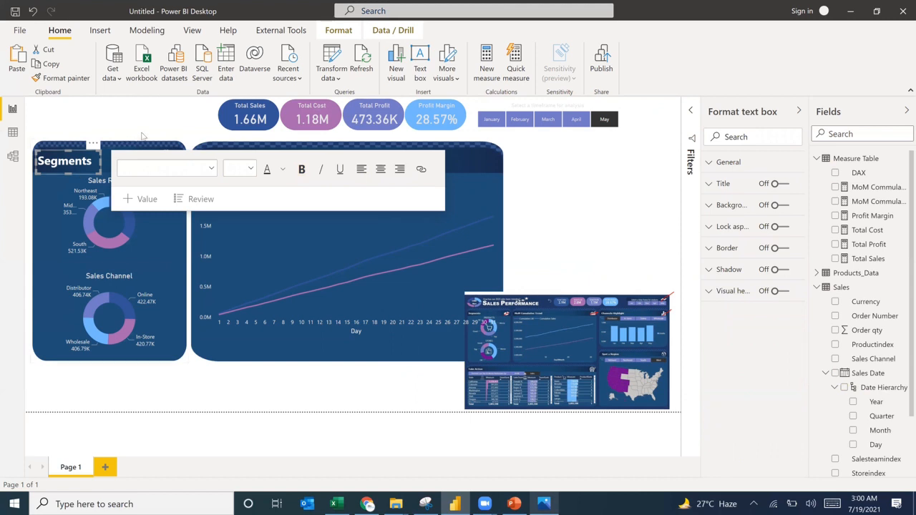
left_click_drag(102, 174, 245, 174)
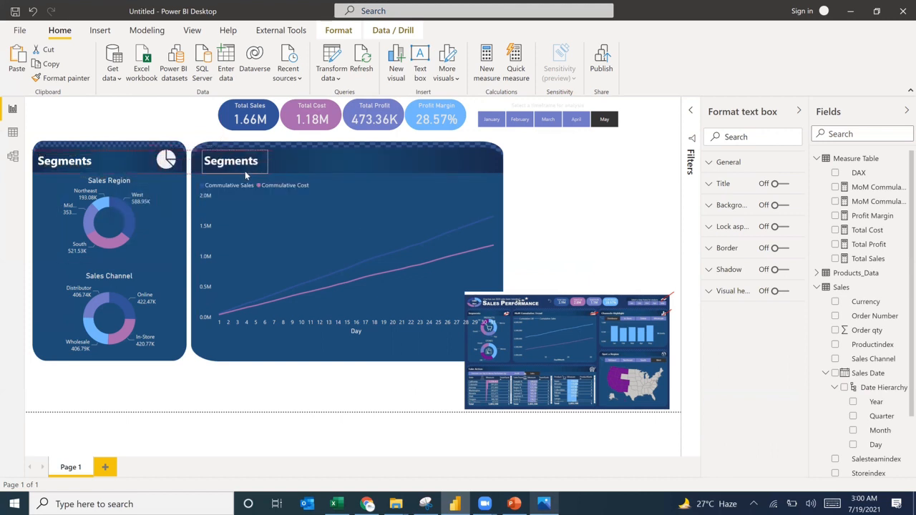
Change the copied heading's text to "MoM Commulative Trend" and widen its text box so the title fits on one line
left_click(234, 163)
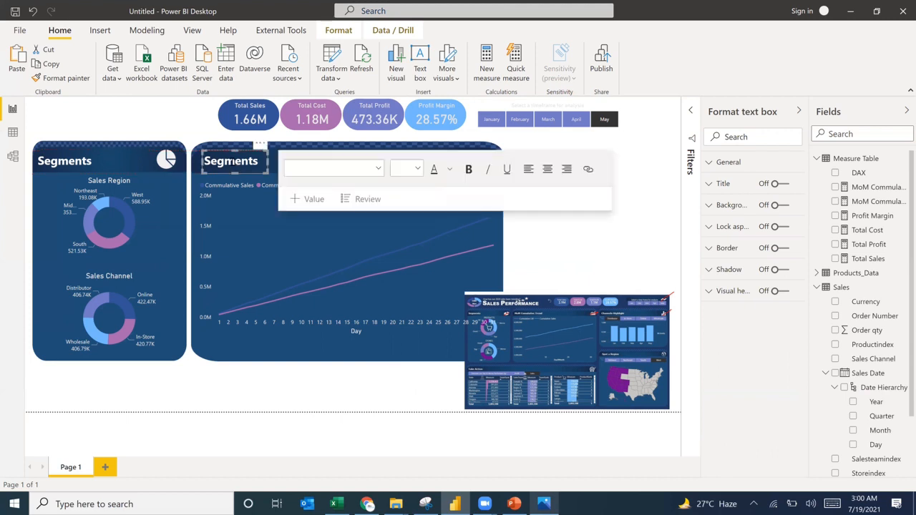
double_click(226, 161)
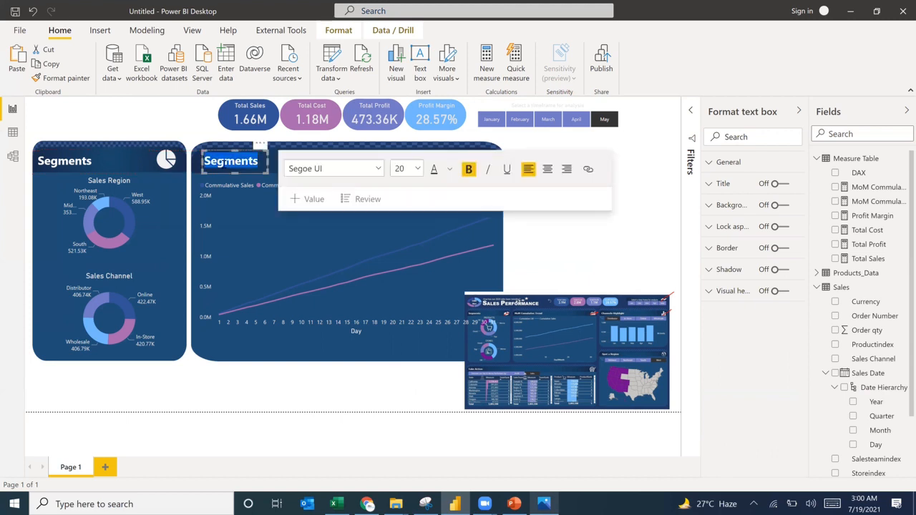
type("Mo")
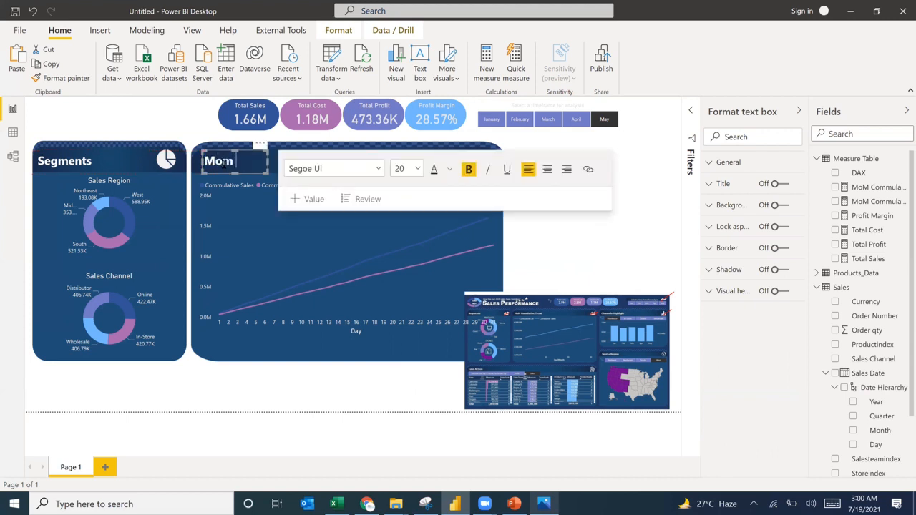
type("M Commulativ")
type("e Trend")
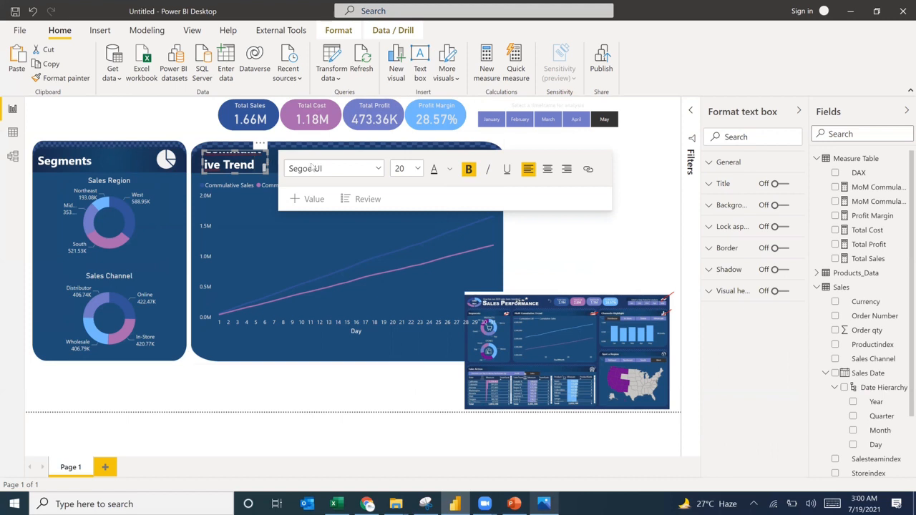
left_click_drag(269, 166, 364, 168)
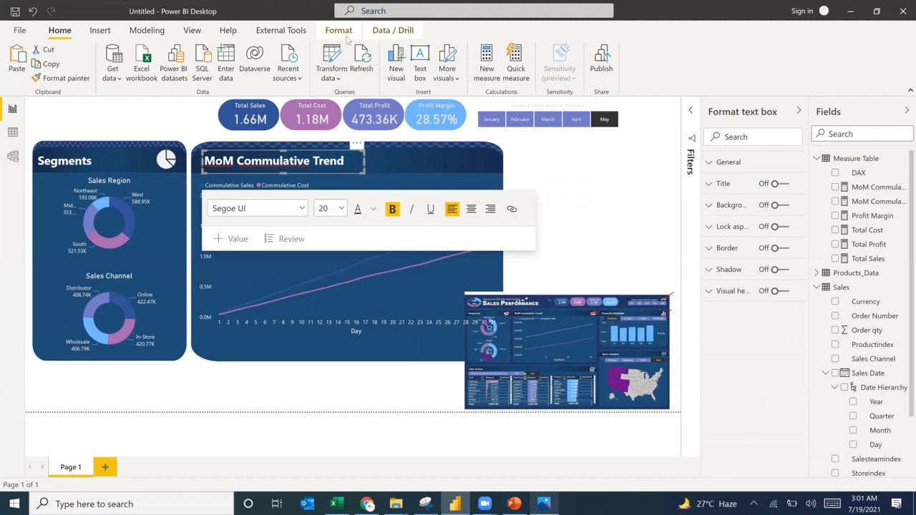
Insert the image Combo.png from the New Elements folder onto the report page
left_click(188, 113)
left_click(99, 31)
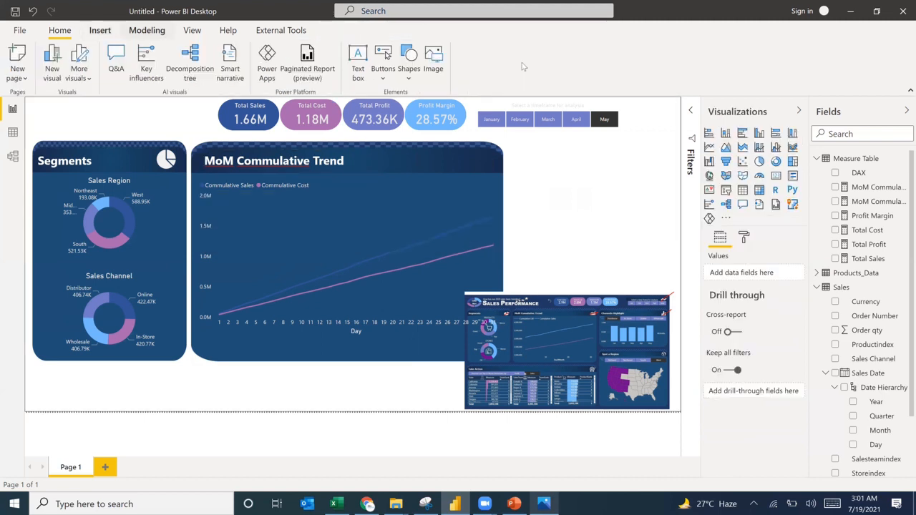
left_click(433, 56)
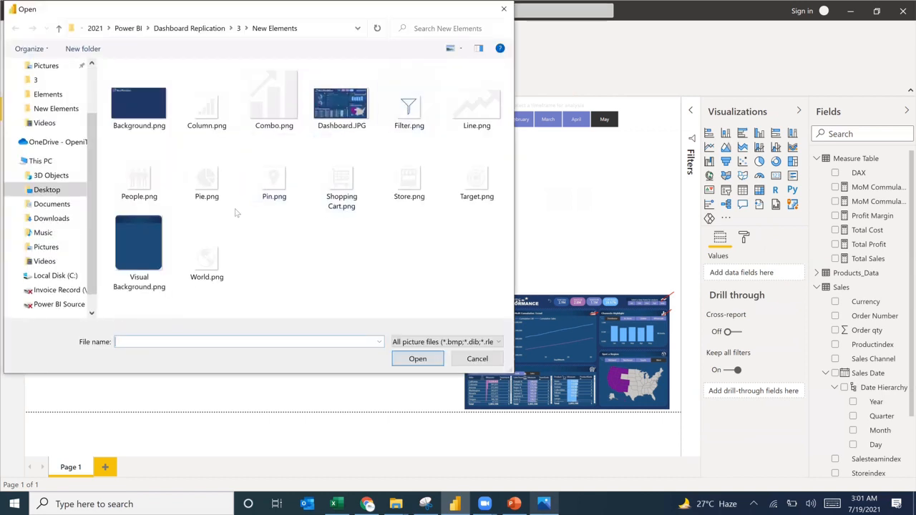
left_click(275, 103)
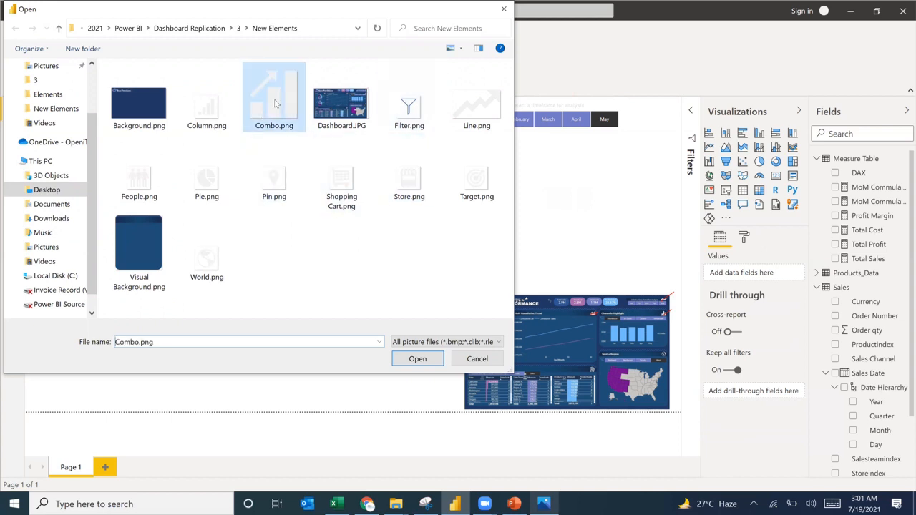
double_click(276, 104)
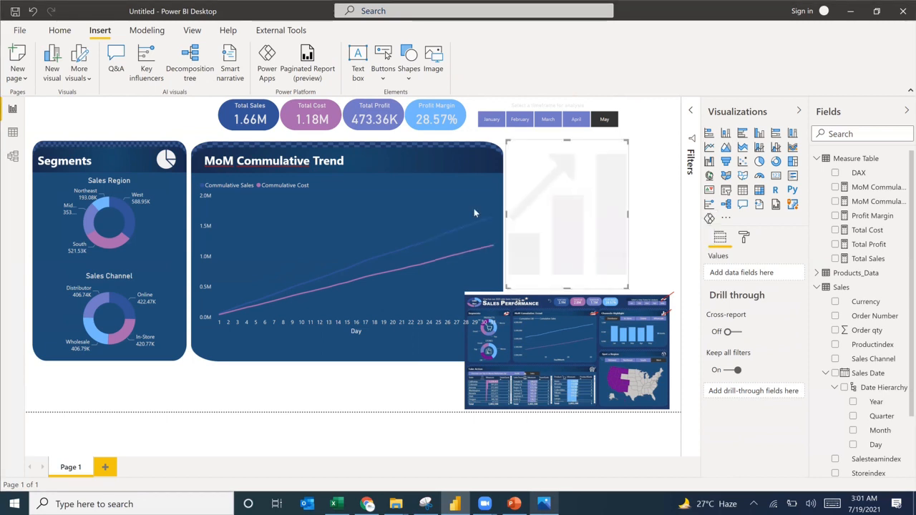
Resize the Combo icon to 66 by 67 like the pie icon, and fit it at 49 by 49 into the right end of the MoM Commulative Trend header
left_click(171, 160)
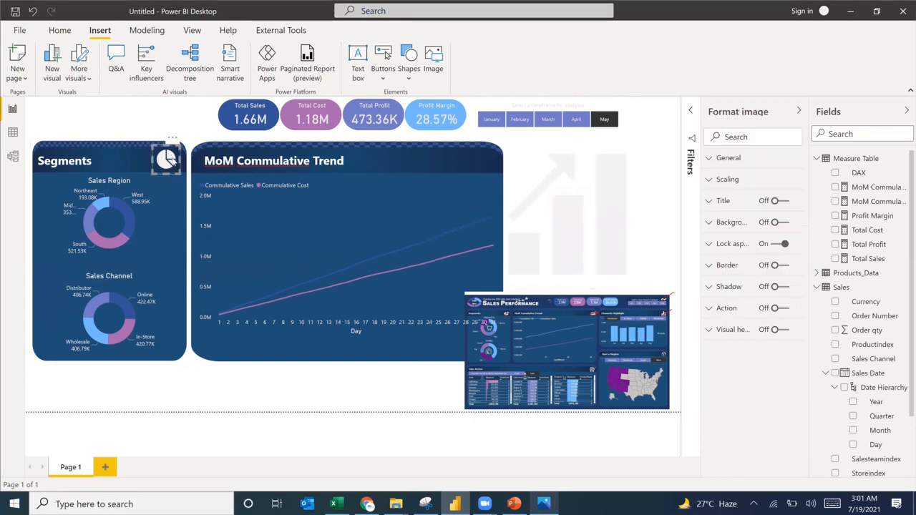
left_click(715, 163)
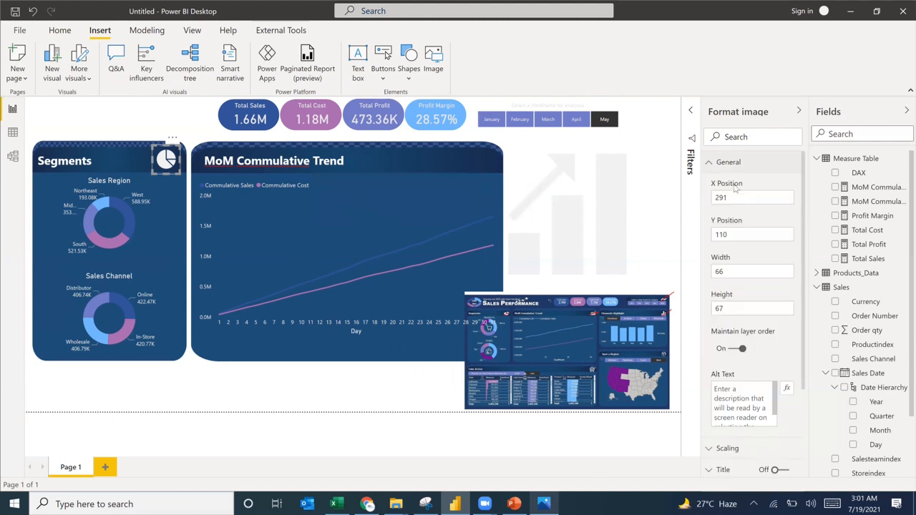
left_click(605, 189)
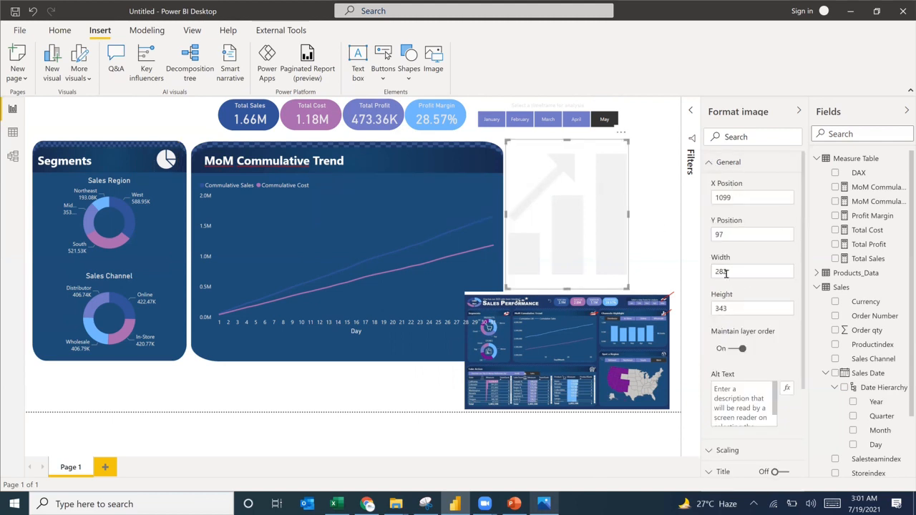
left_click_drag(731, 272, 710, 274)
type("6")
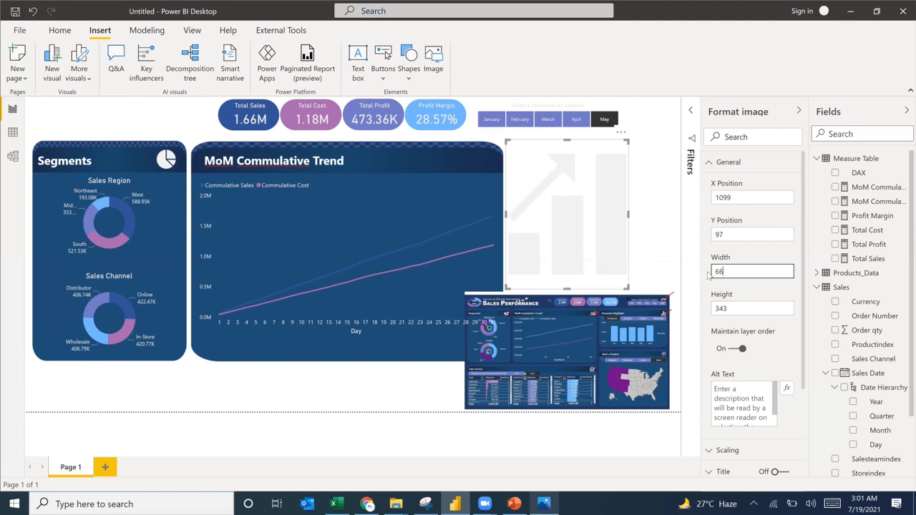
type("6")
key("Tab")
type("67")
key("Return")
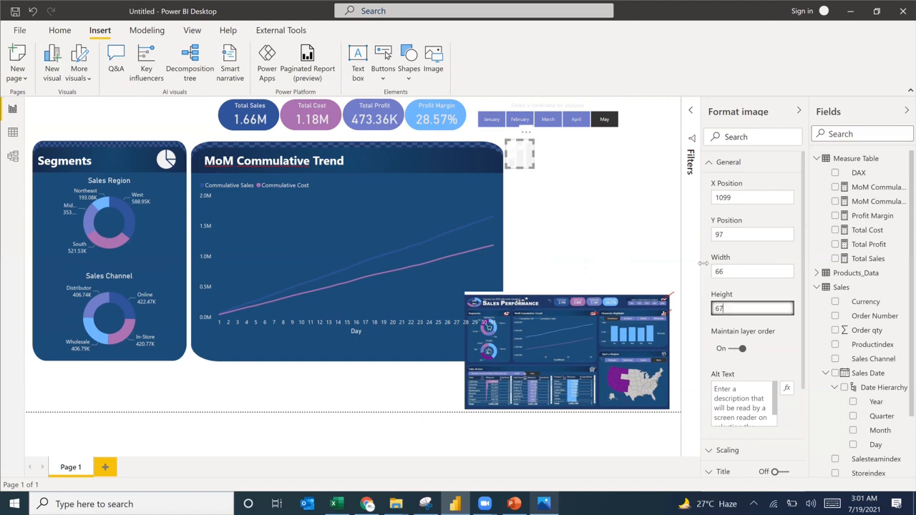
left_click_drag(511, 161, 476, 167)
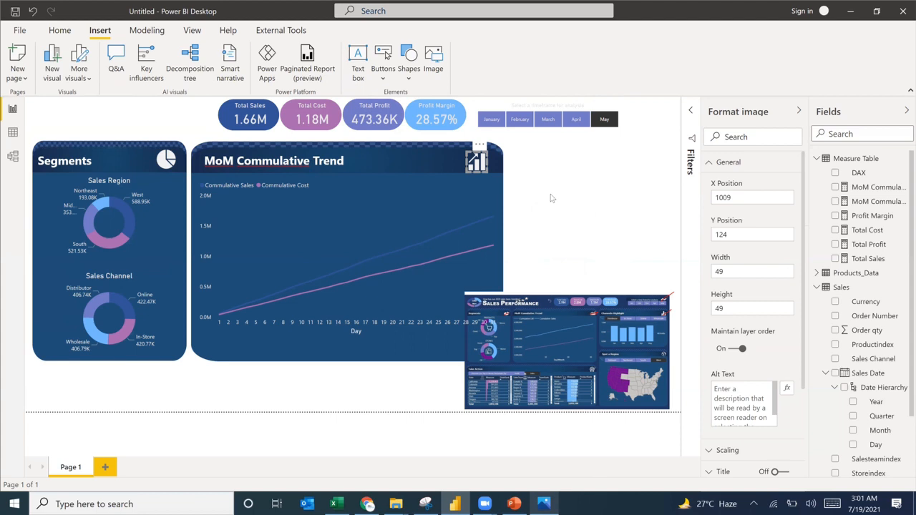
left_click(551, 198)
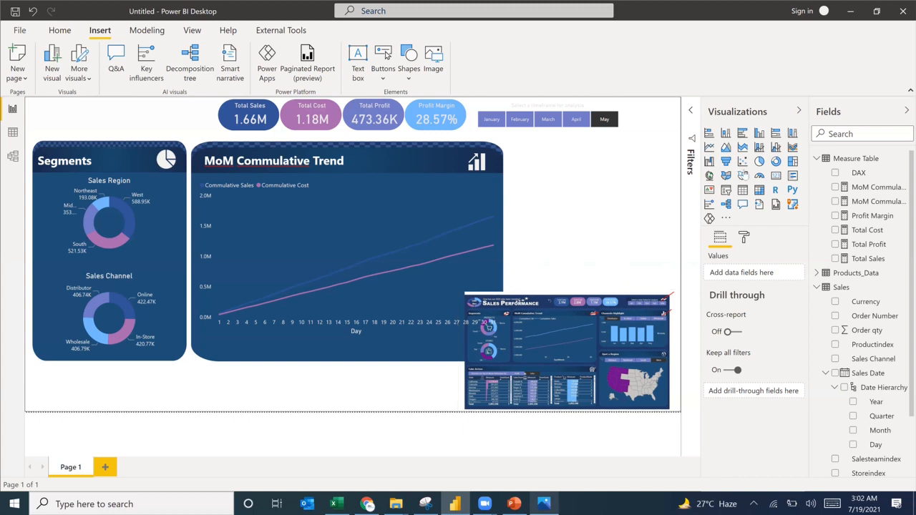
Add a stacked column chart with the sales date's Month on the axis and Total Sales as the values
left_click(726, 133)
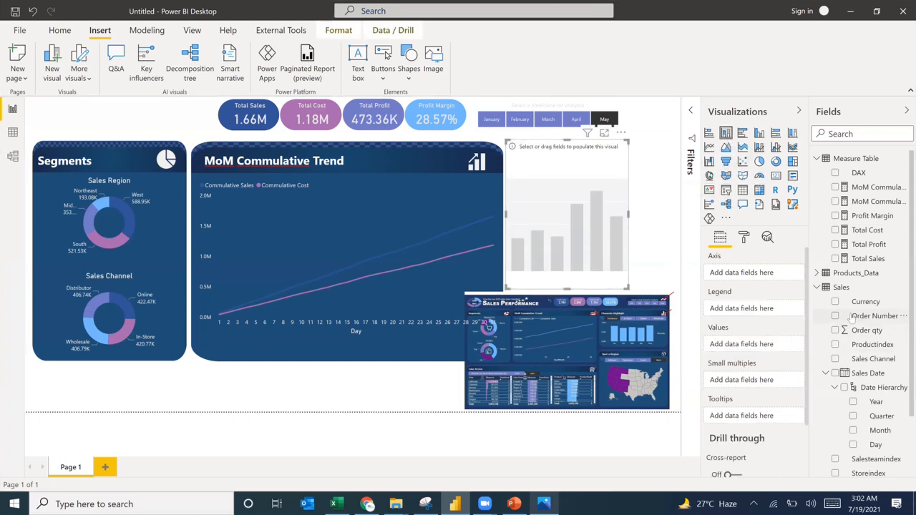
left_click_drag(865, 417, 737, 275)
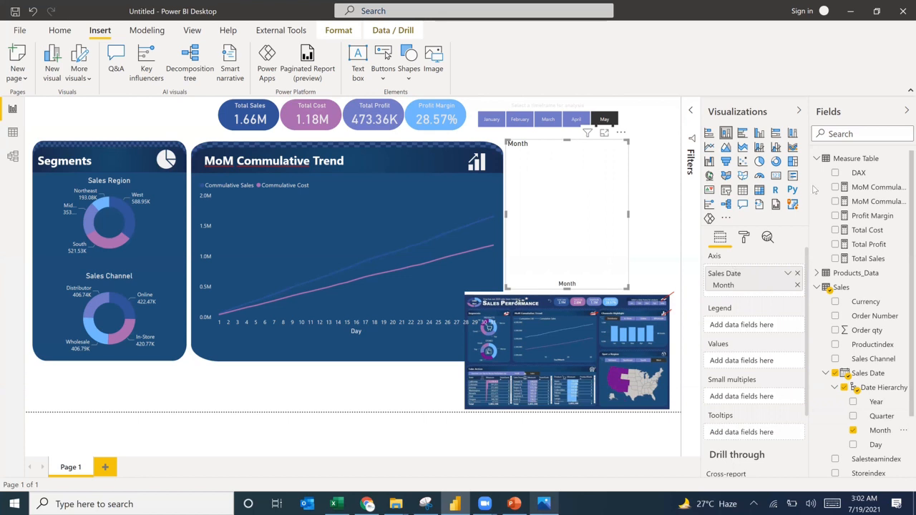
left_click_drag(867, 259, 724, 368)
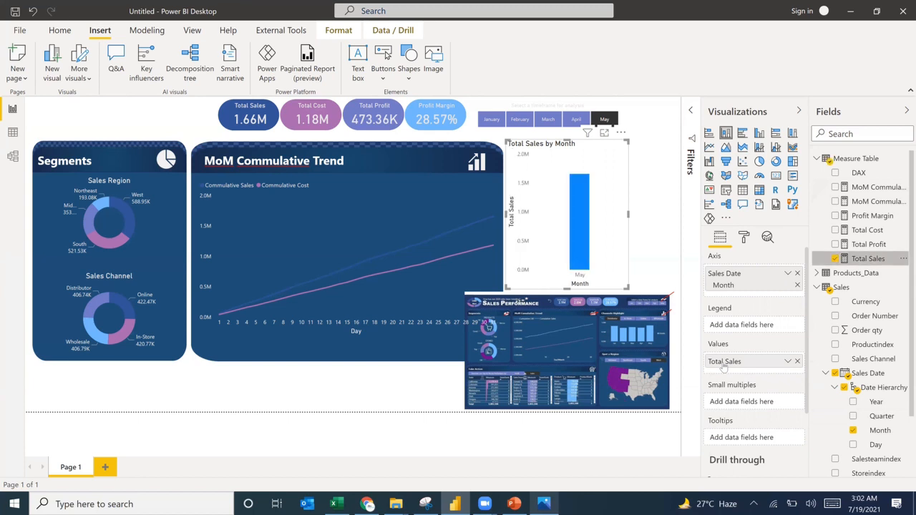
Clear the May selection in the month slicer so that all months are included
left_click(614, 119)
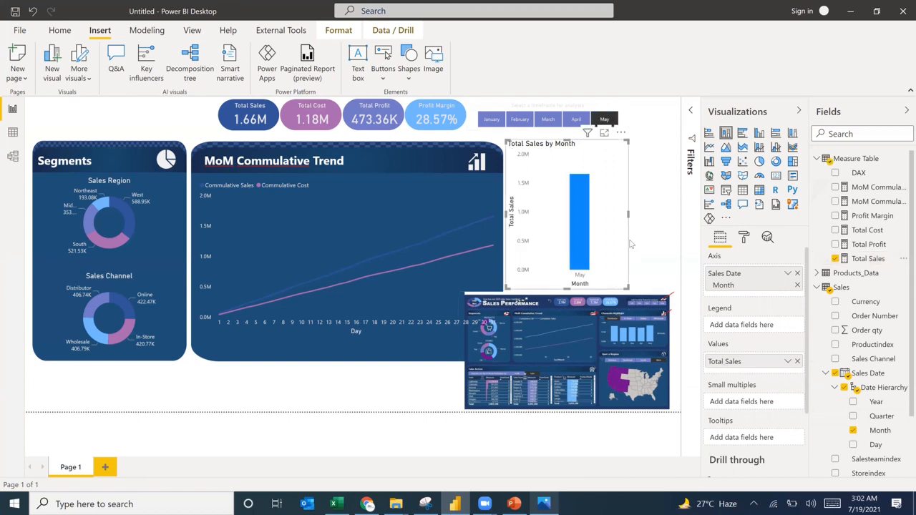
left_click(569, 107)
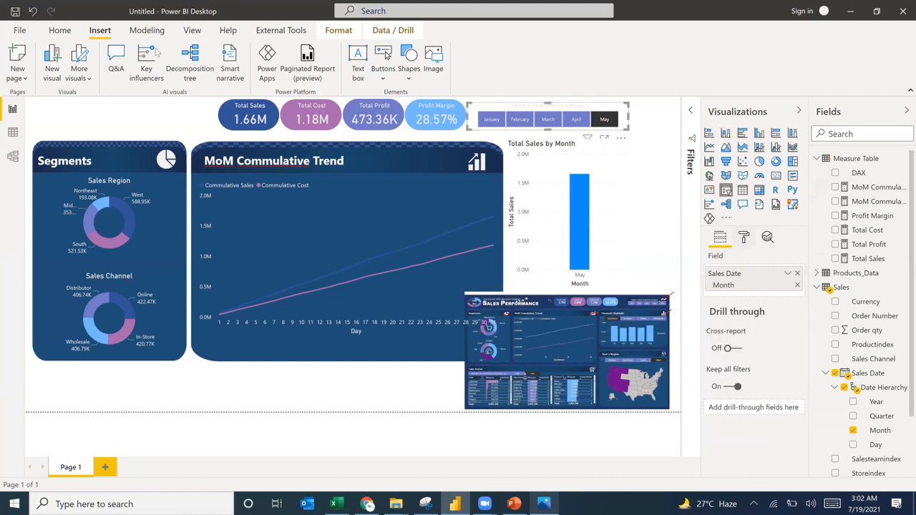
left_click(338, 30)
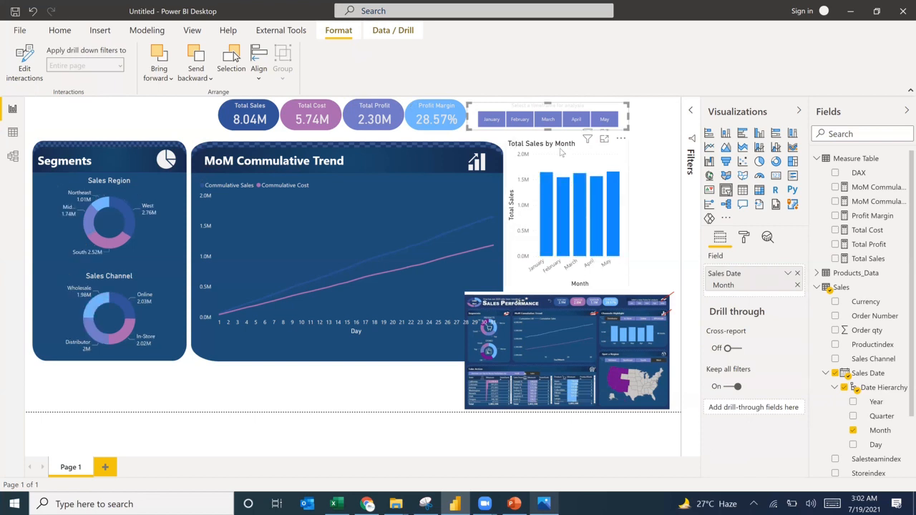
Shorten the Total Sales by Month column chart and move it down, just above the reference dashboard image
left_click(569, 293)
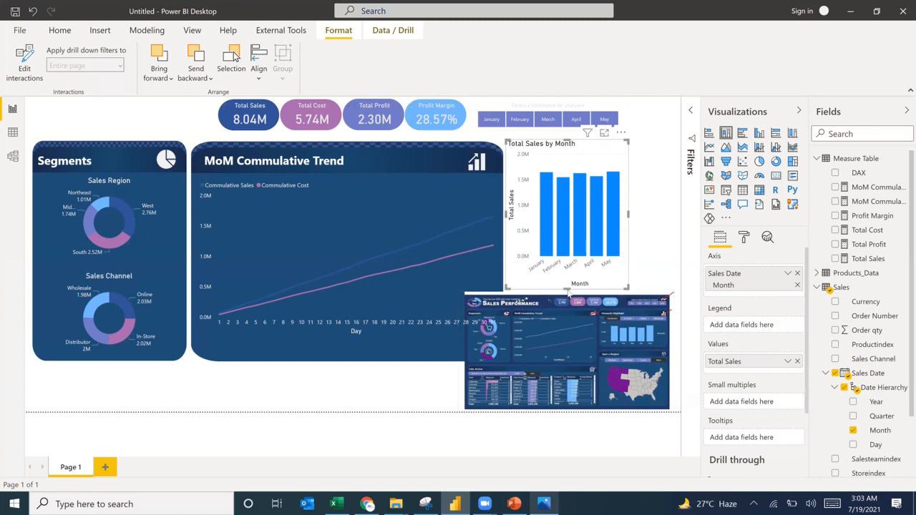
left_click_drag(565, 290, 569, 230)
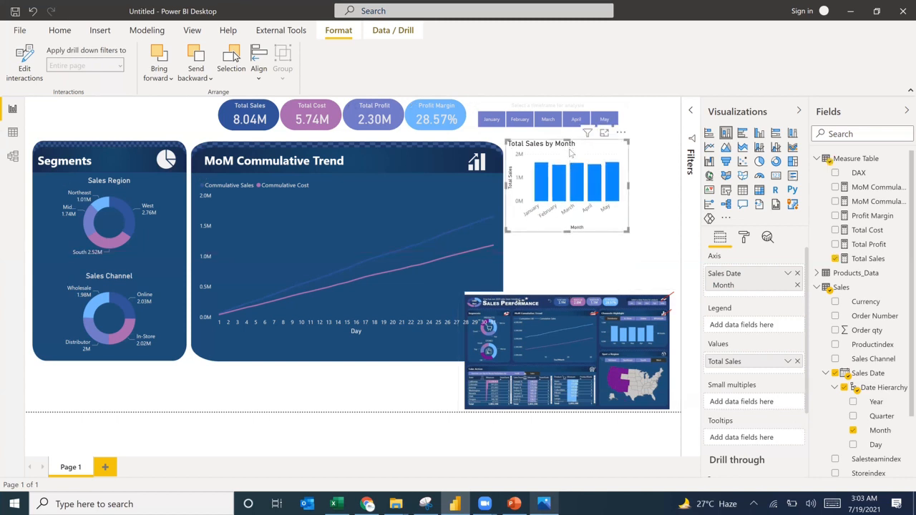
left_click_drag(571, 152, 577, 192)
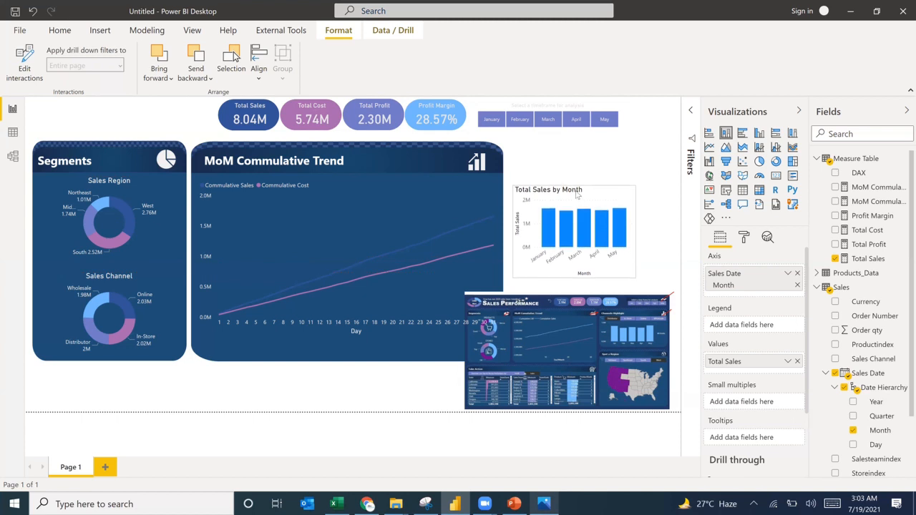
Shorten and widen the Total Sales by Month column chart to about 367 wide by 184 high
left_click_drag(573, 276, 573, 264)
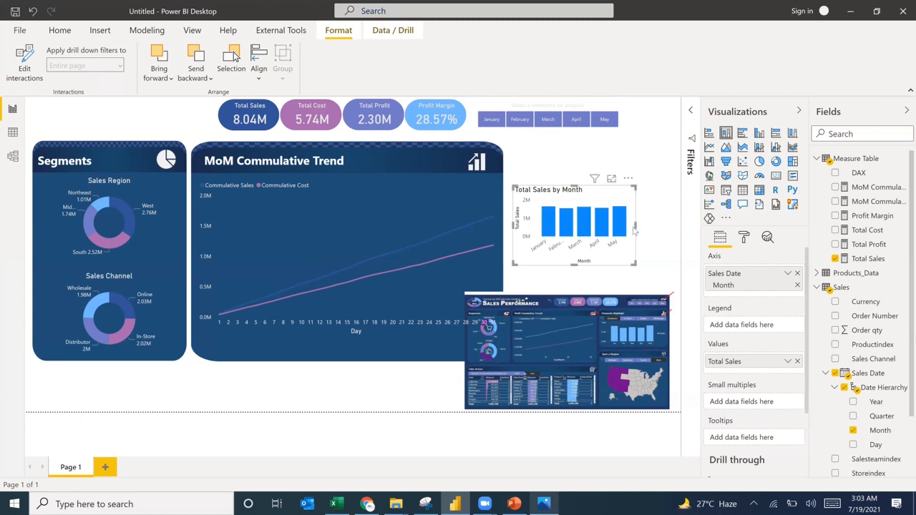
left_click_drag(634, 227, 672, 231)
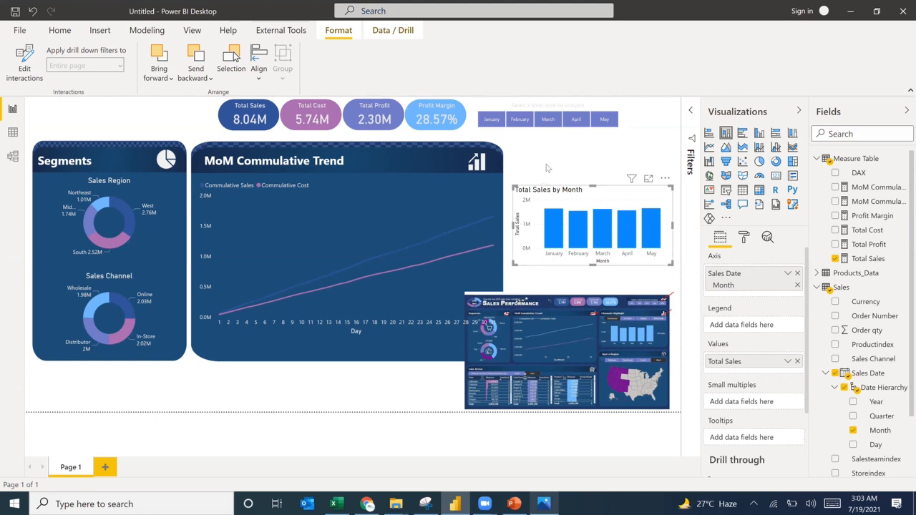
key("Escape")
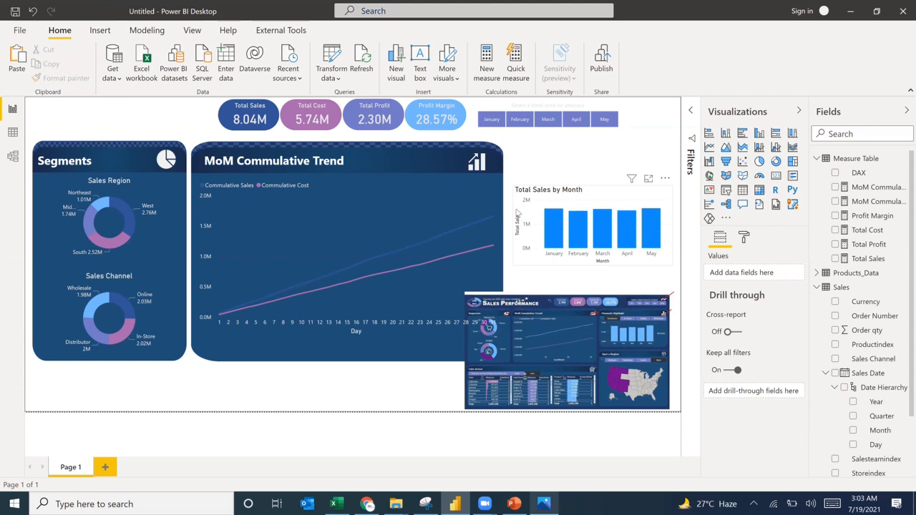
left_click(580, 164)
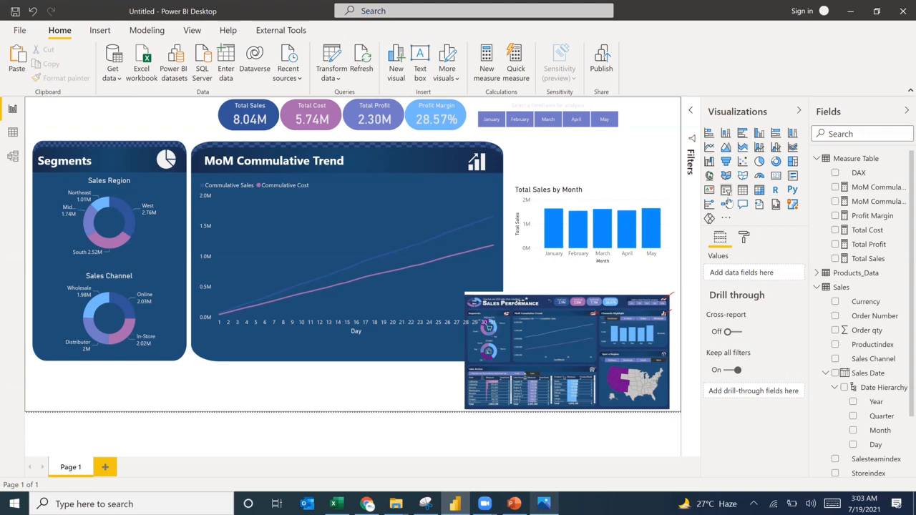
Add a slicer on the Sales Channel field and move it off the Segments panel onto the MoM Commulative Trend chart
left_click(726, 203)
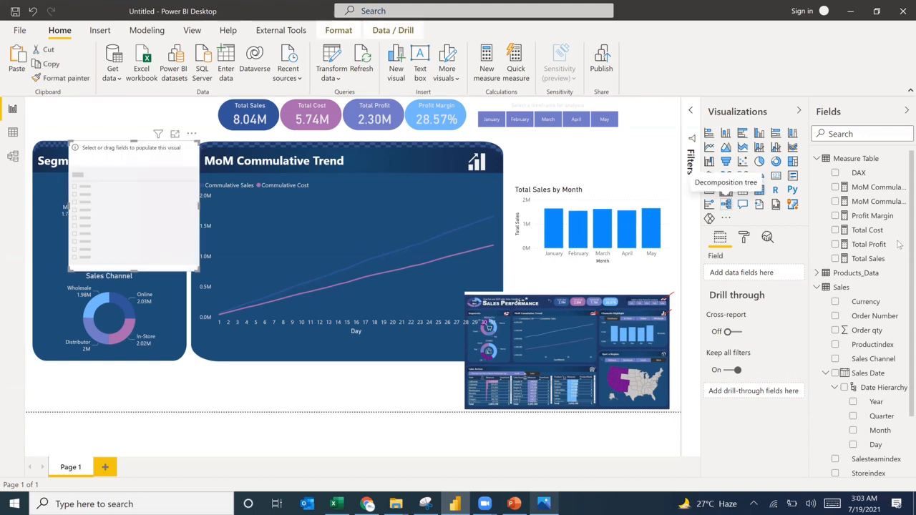
left_click(835, 359)
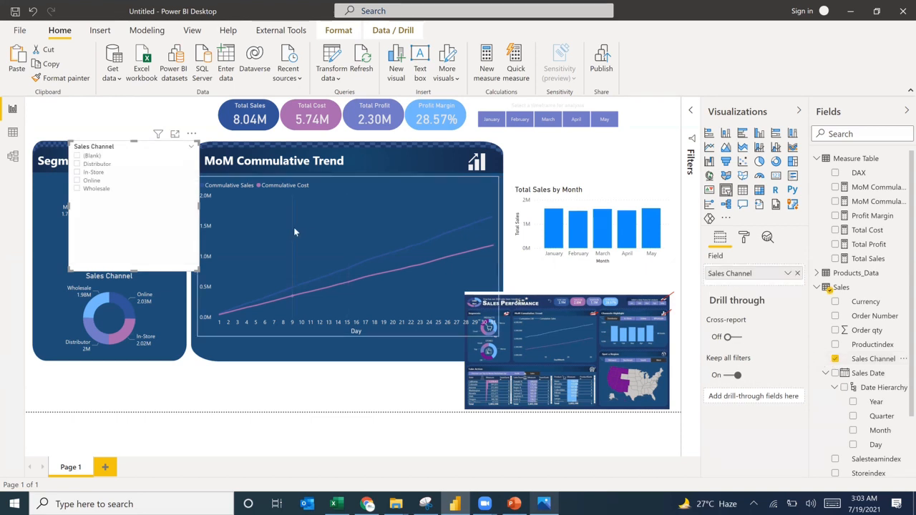
left_click_drag(99, 231, 379, 252)
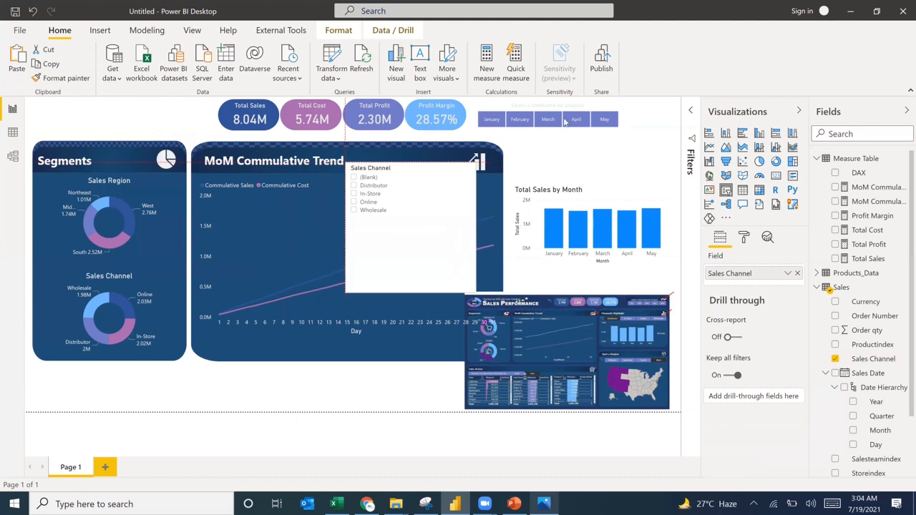
Filter the Sales Channel slicer to exclude the (Blank) value
left_click(692, 113)
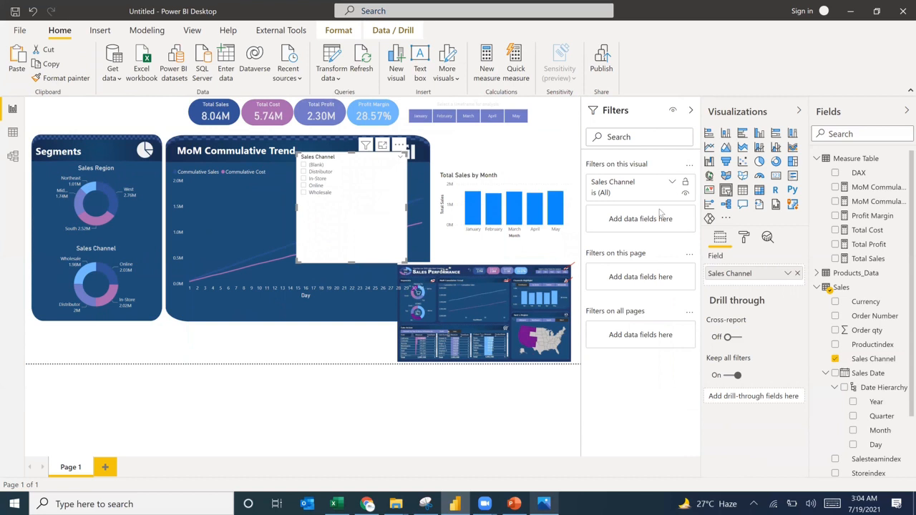
left_click(672, 183)
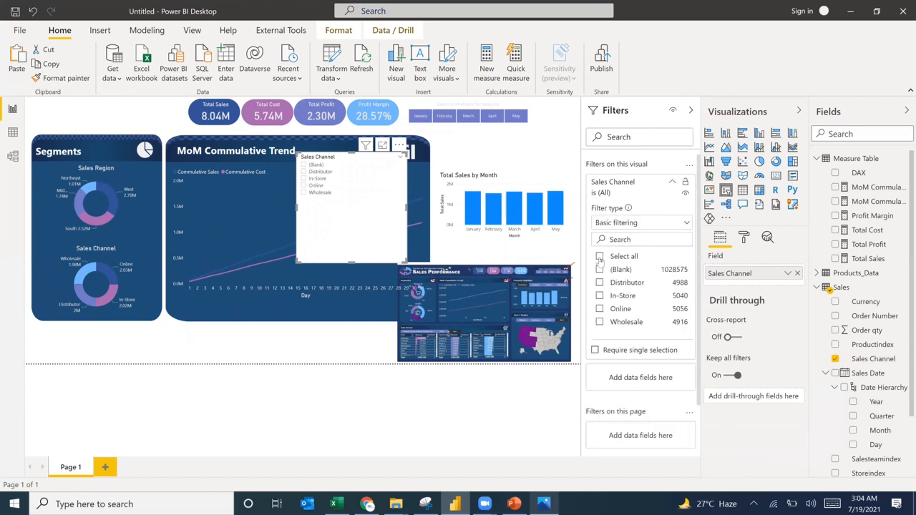
left_click(600, 270)
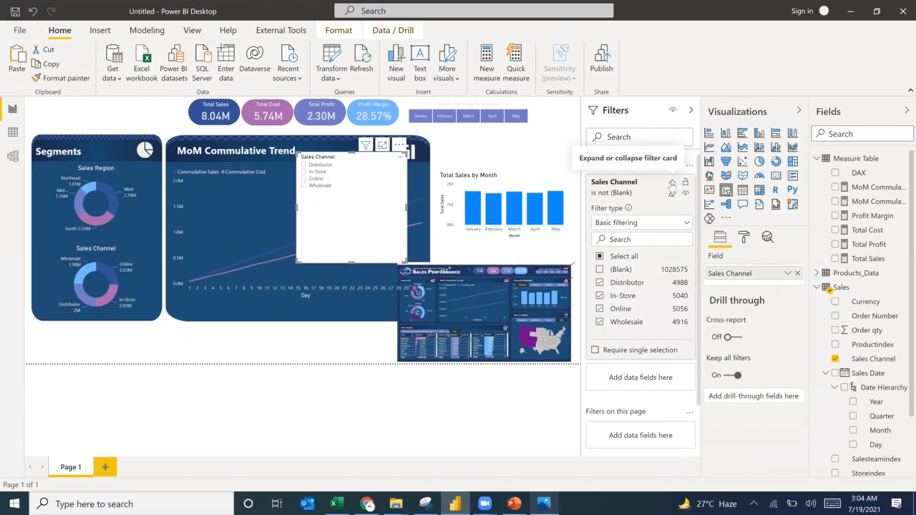
left_click(671, 184)
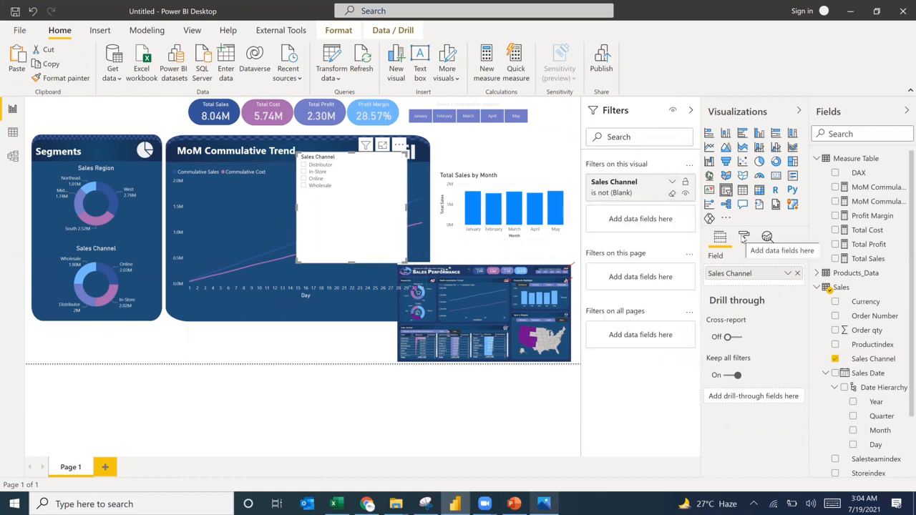
Set the Sales Channel slicer's orientation to Horizontal
left_click(744, 239)
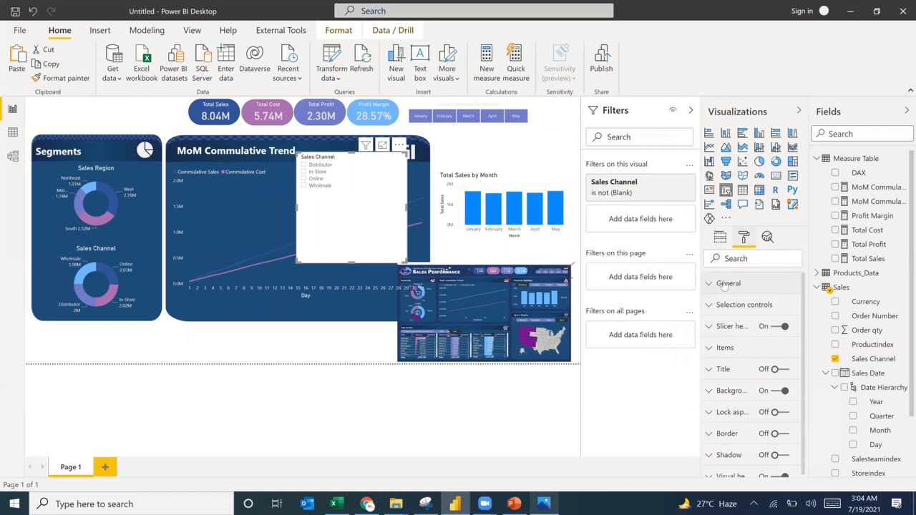
left_click(726, 284)
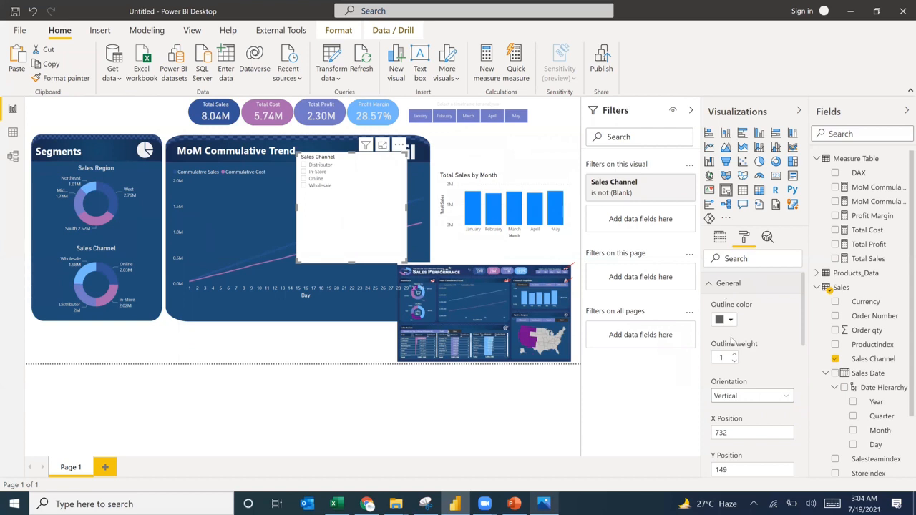
left_click(733, 398)
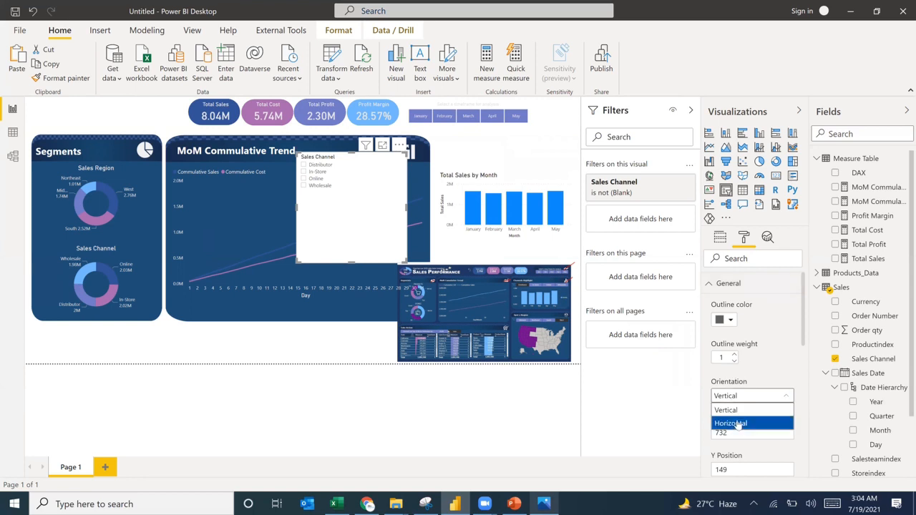
left_click(737, 424)
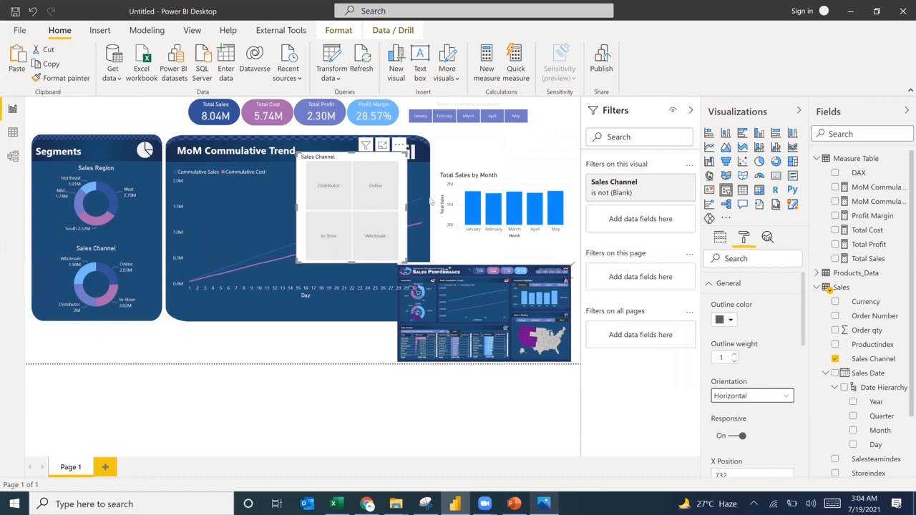
Resize the Sales Channel slicer into a thin one-row strip and place it directly above the Total Sales by Month chart at about X 1099
left_click_drag(430, 198, 445, 173)
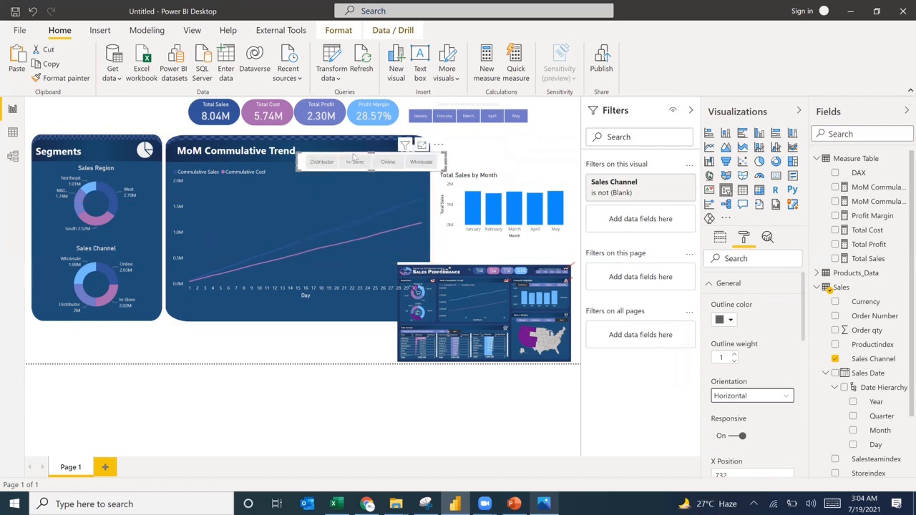
left_click_drag(378, 157, 490, 159)
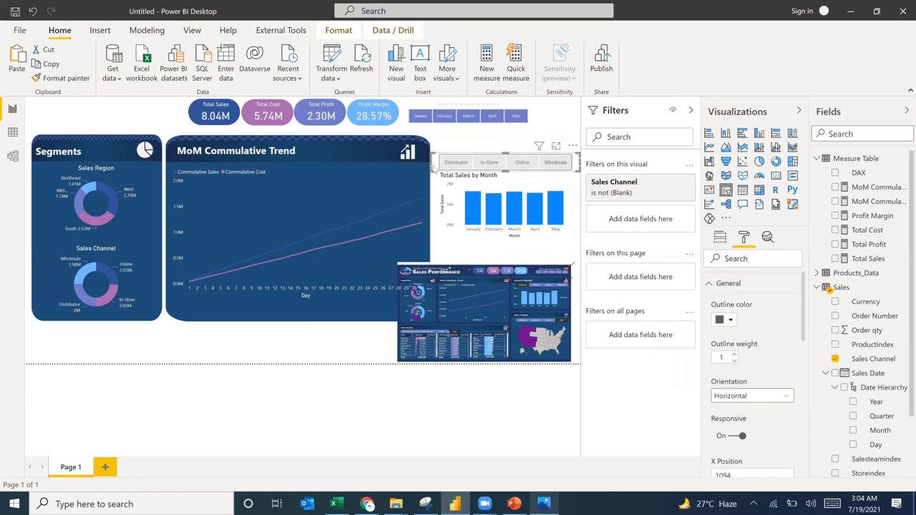
left_click_drag(433, 166, 437, 166)
left_click_drag(576, 162, 586, 160)
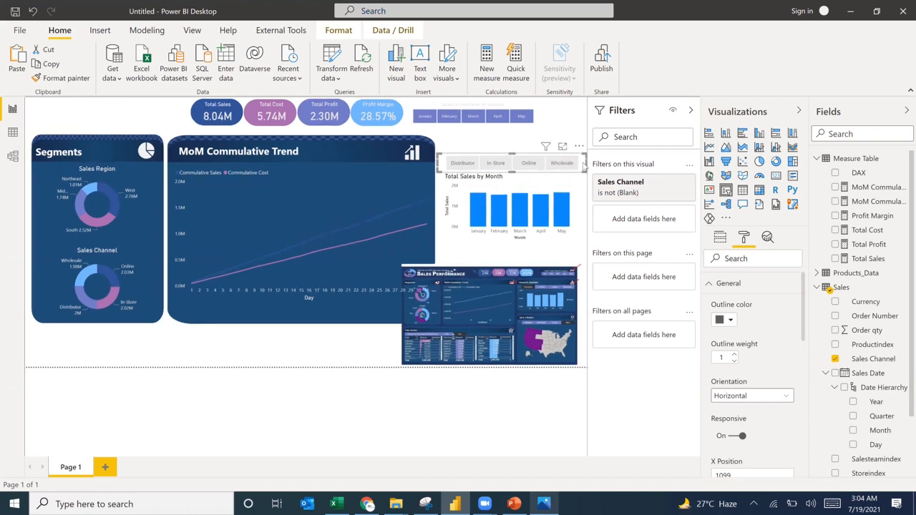
left_click_drag(585, 164, 585, 164)
left_click_drag(512, 162, 512, 162)
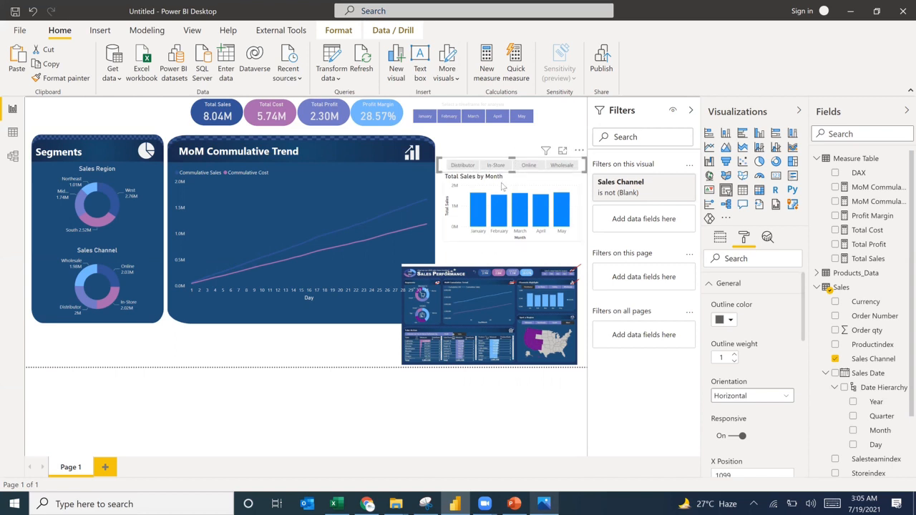
Nudge the Sales Channel slicer and the Total Sales by Month chart down together by three increments
left_click(571, 182)
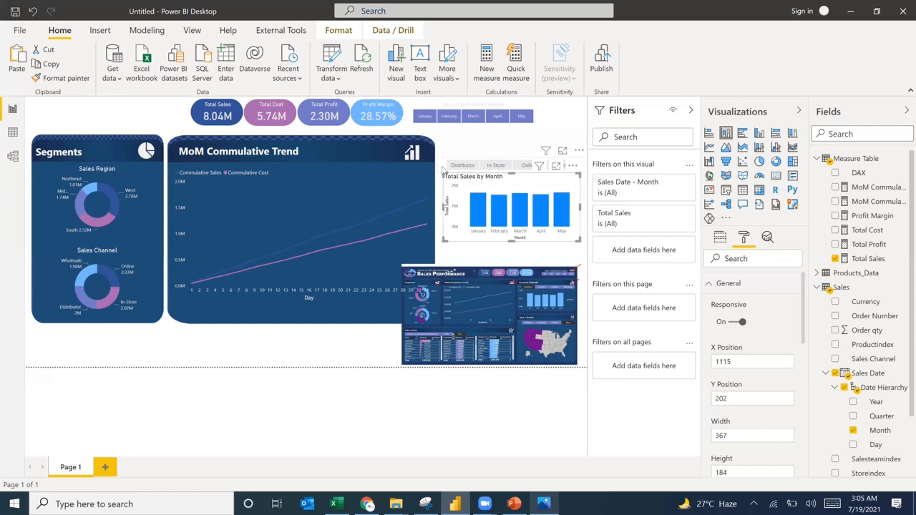
left_click(442, 169, "ctrl")
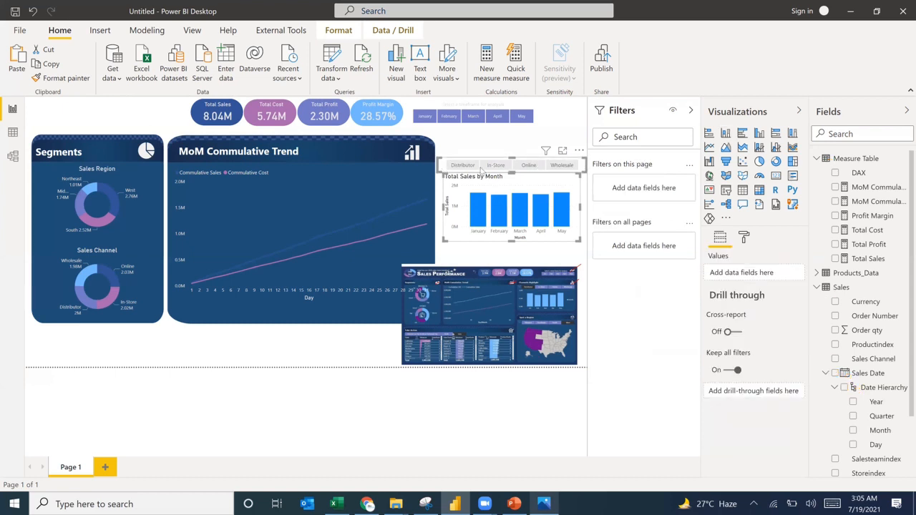
key("Down")
key("Down")
key("Down")
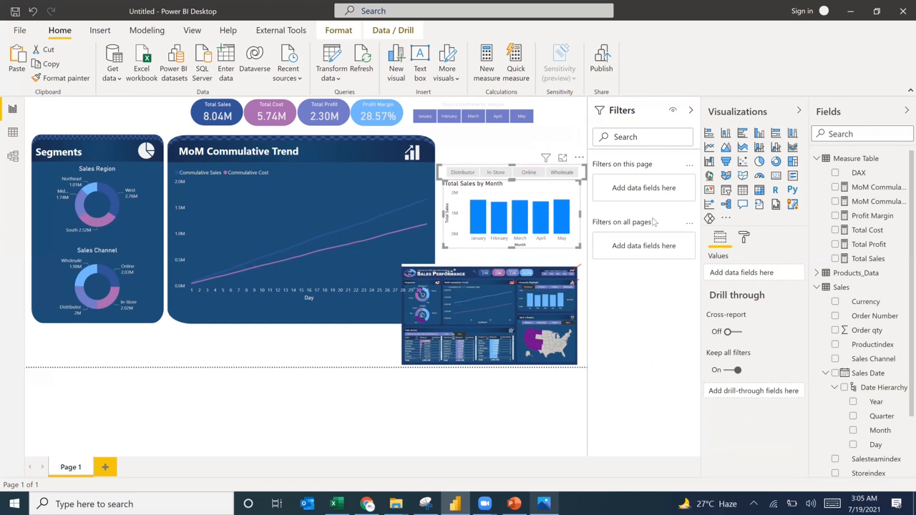
key("Escape")
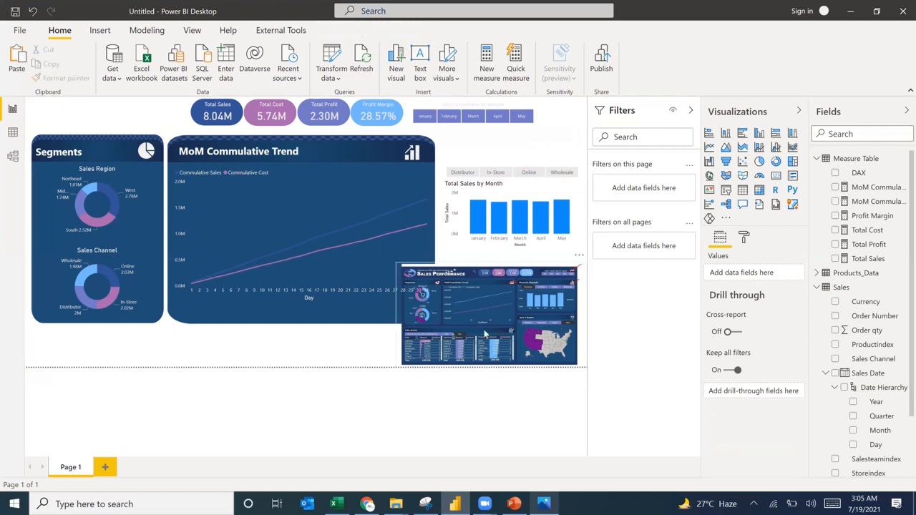
Remove the reference dashboard image from the report page and collapse the filters area
left_click(555, 333)
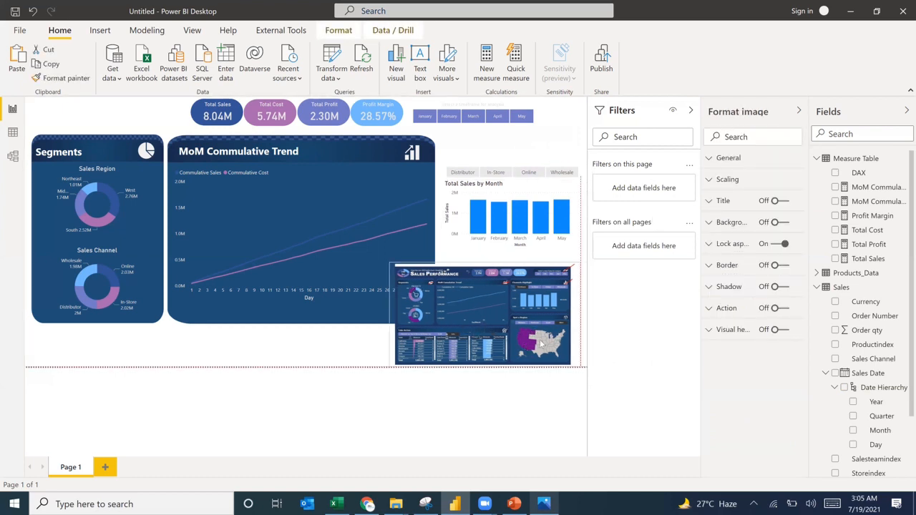
left_click_drag(555, 333, 488, 333)
left_click(513, 256)
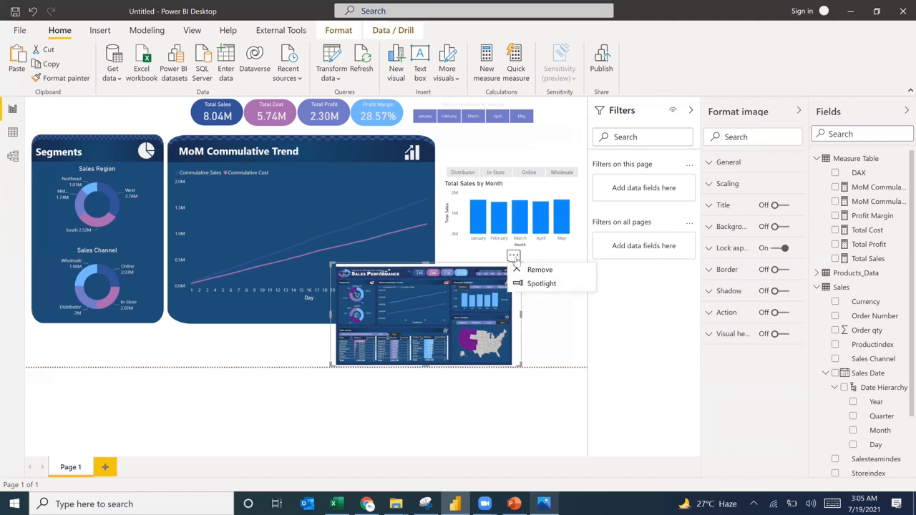
left_click(538, 271)
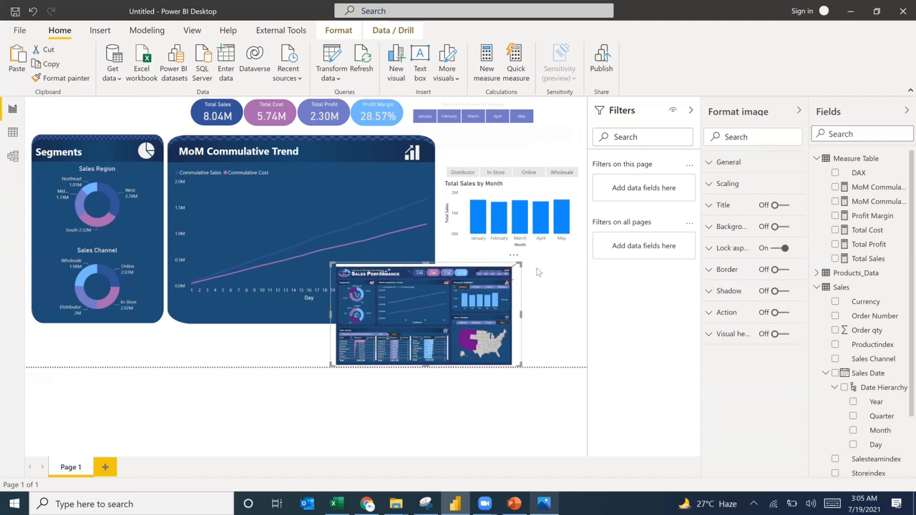
left_click(538, 295)
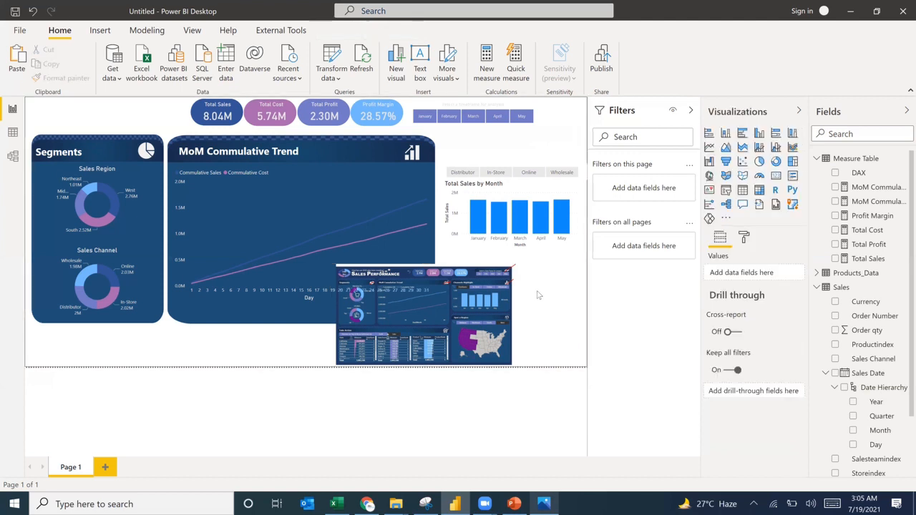
left_click(691, 112)
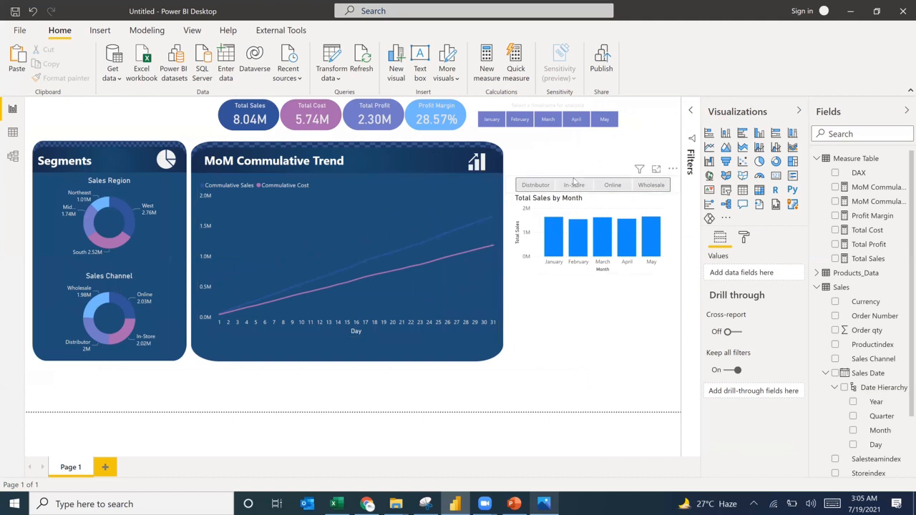
Set the Sales Channel slicer's interaction to None for the MoM Commulative Trend chart and both donut charts in the Segments panel
left_click(574, 182)
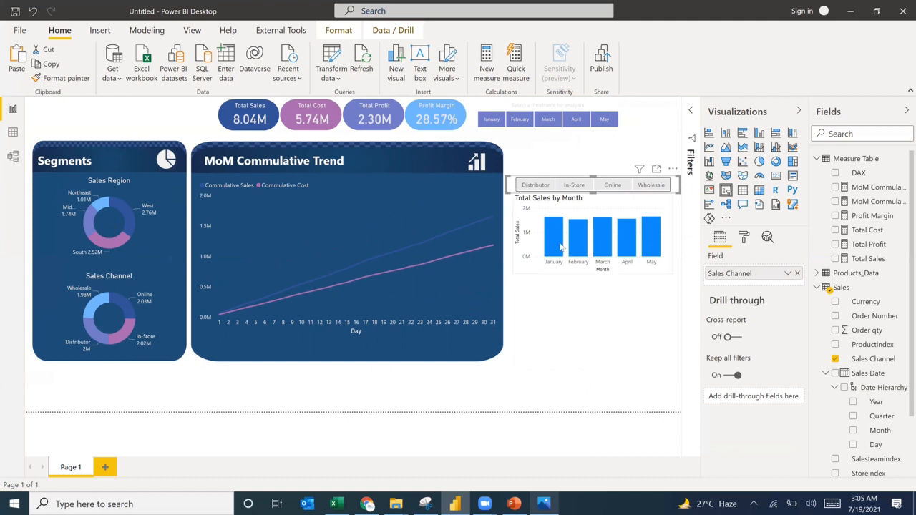
mouse_move(562, 247)
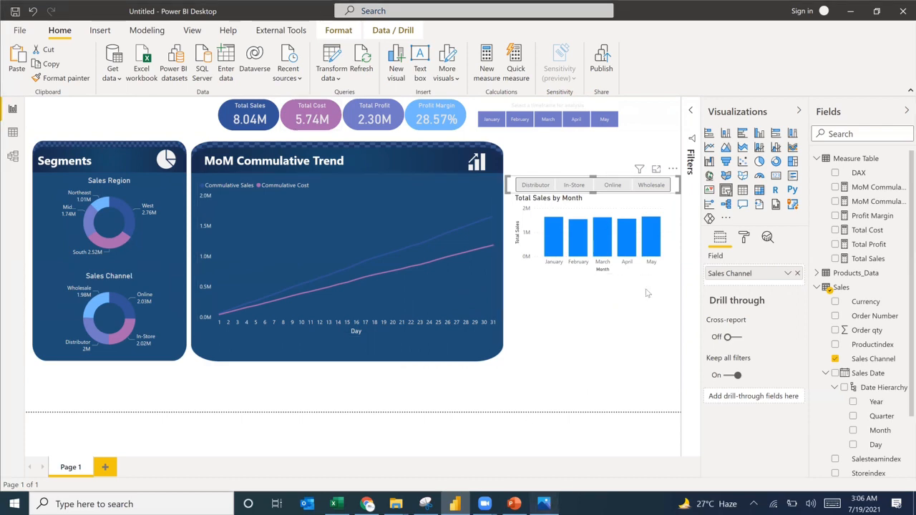
key("alt+Tab")
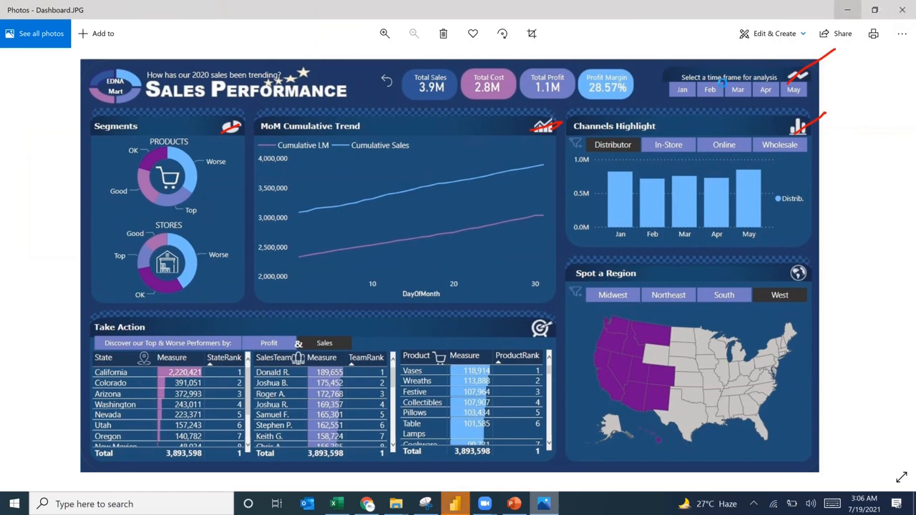
left_click(847, 10)
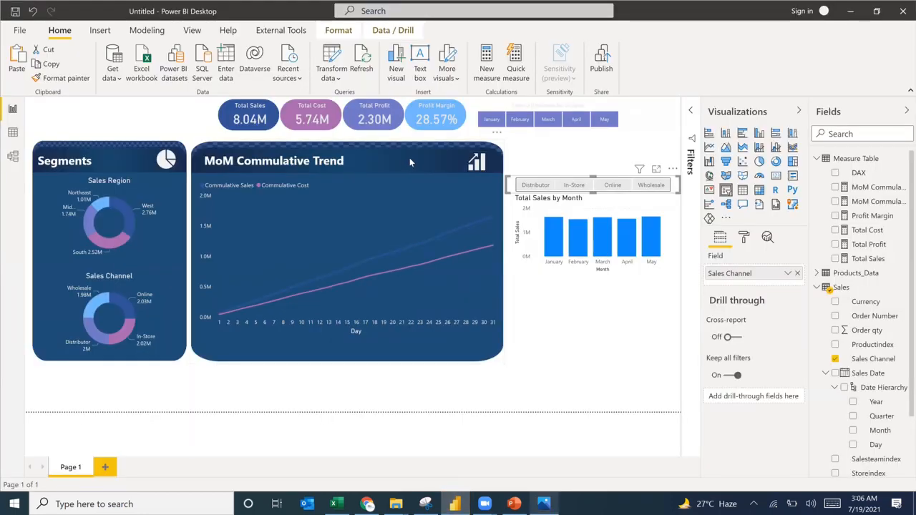
left_click(339, 32)
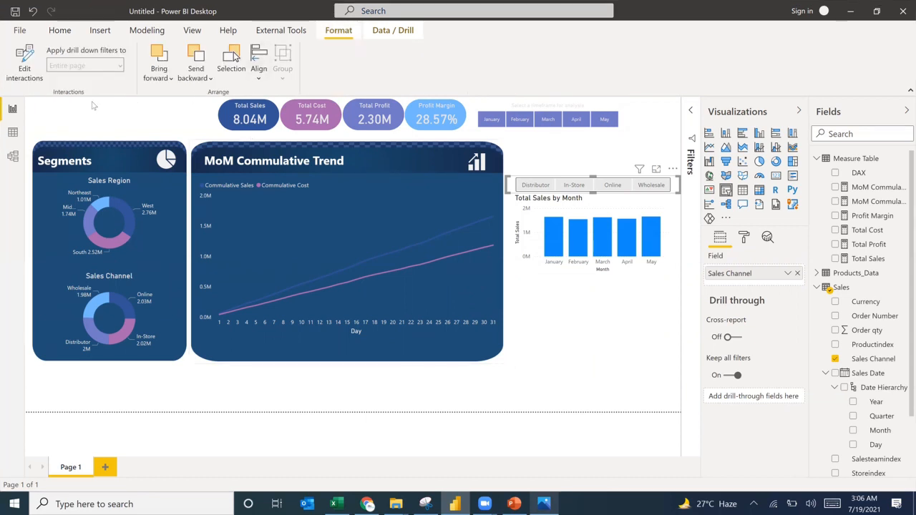
left_click(24, 63)
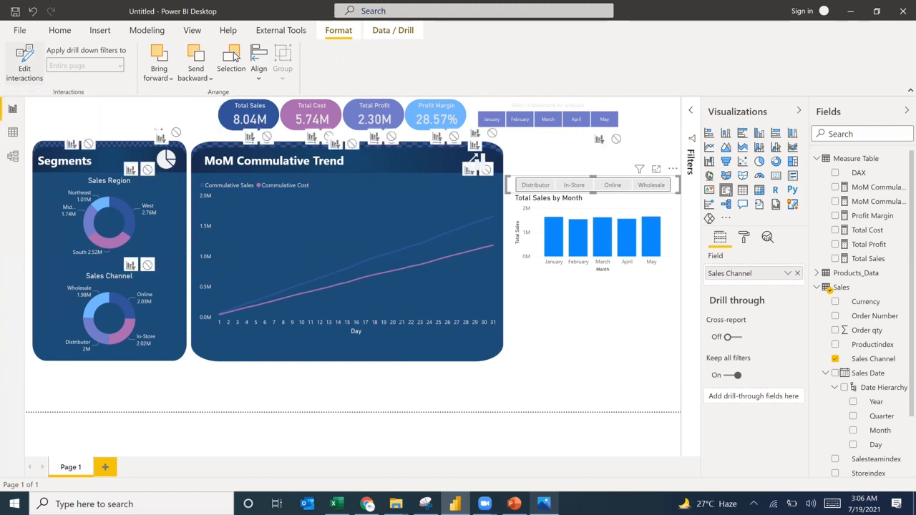
left_click(489, 173)
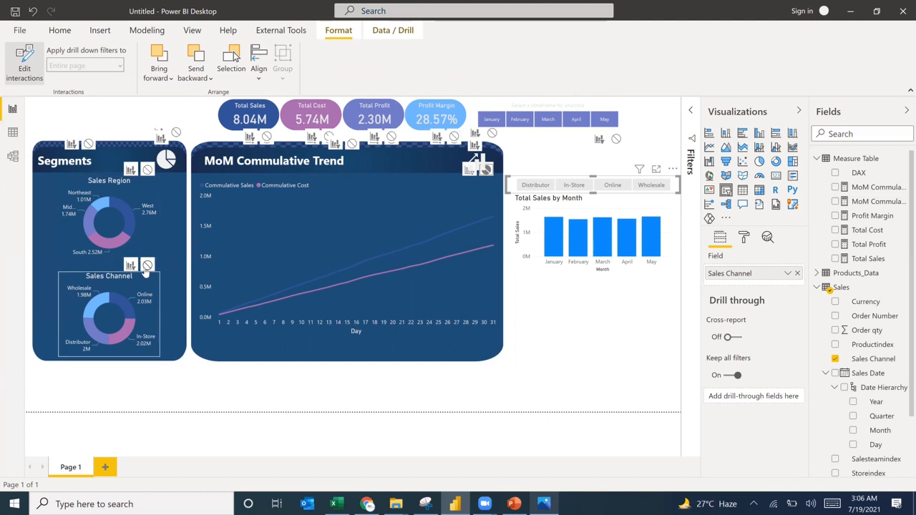
left_click(148, 264)
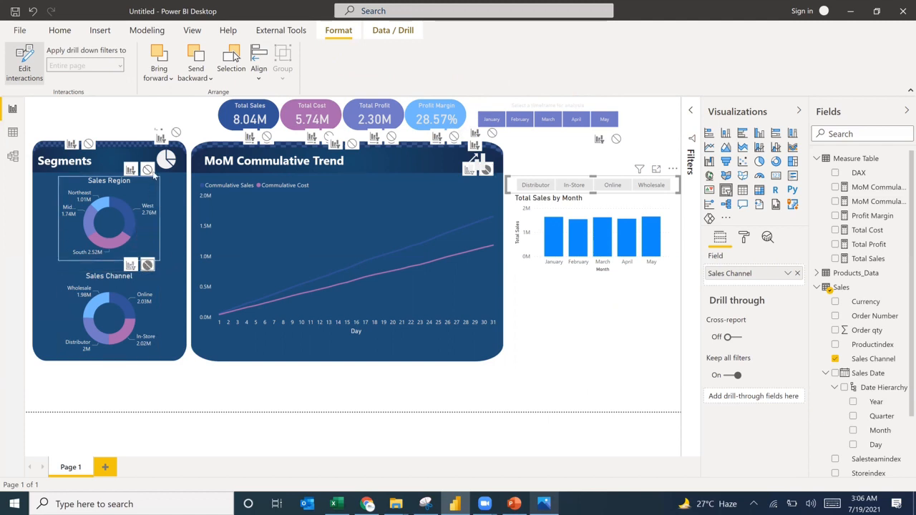
left_click(147, 169)
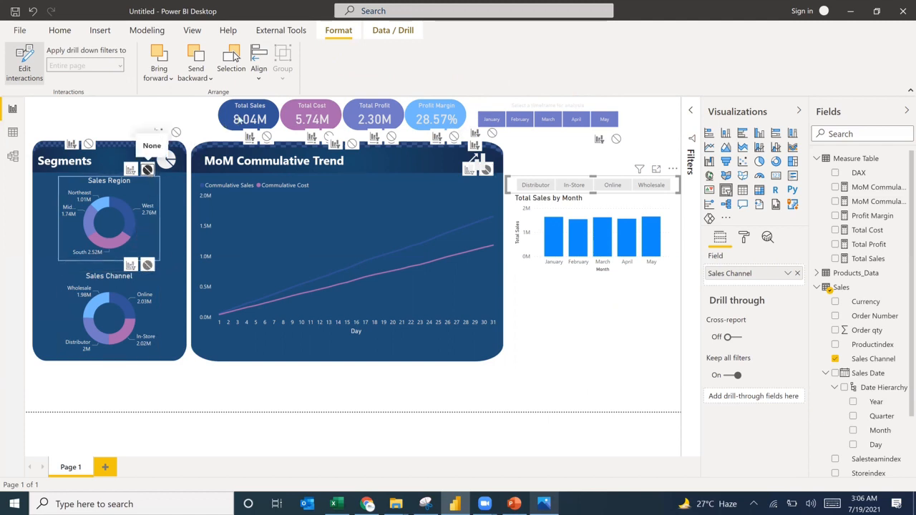
Set the Sales Channel slicer's interaction to None for the Total Sales, Total Cost, Total Profit and Profit Margin cards
left_click(267, 136)
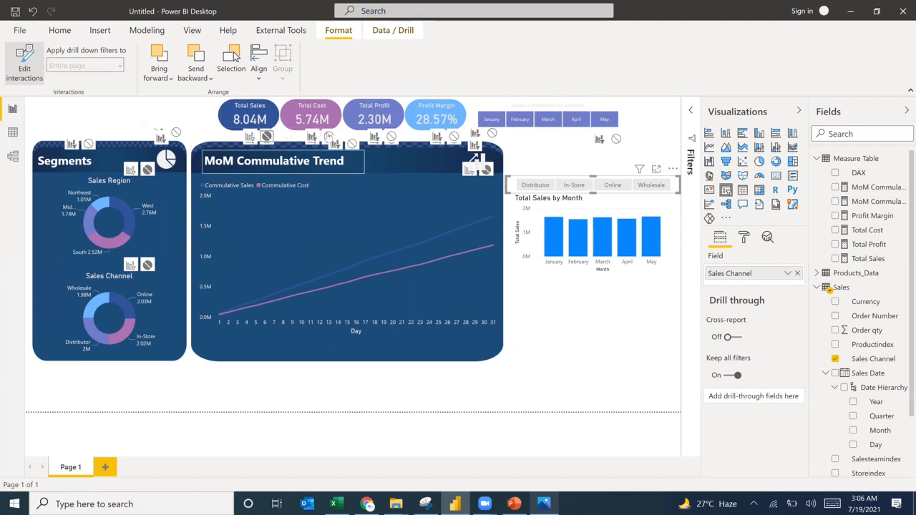
left_click(328, 135)
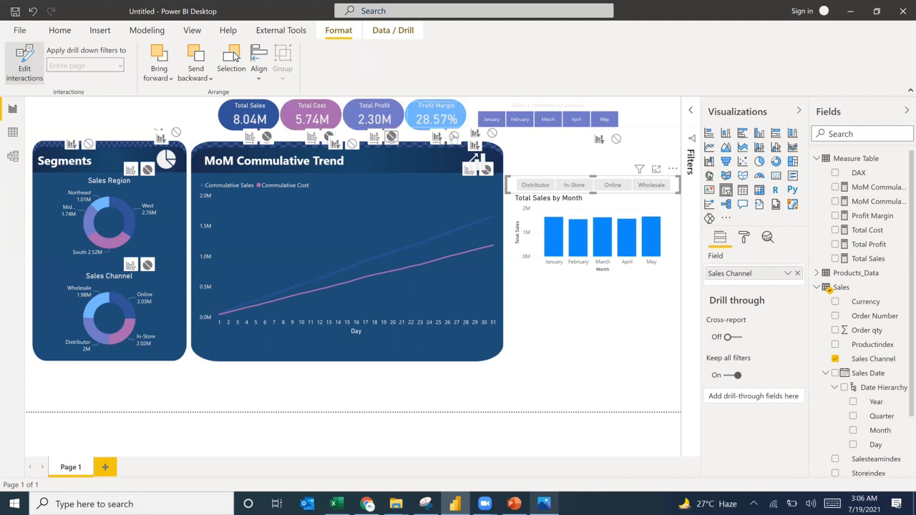
left_click(454, 136)
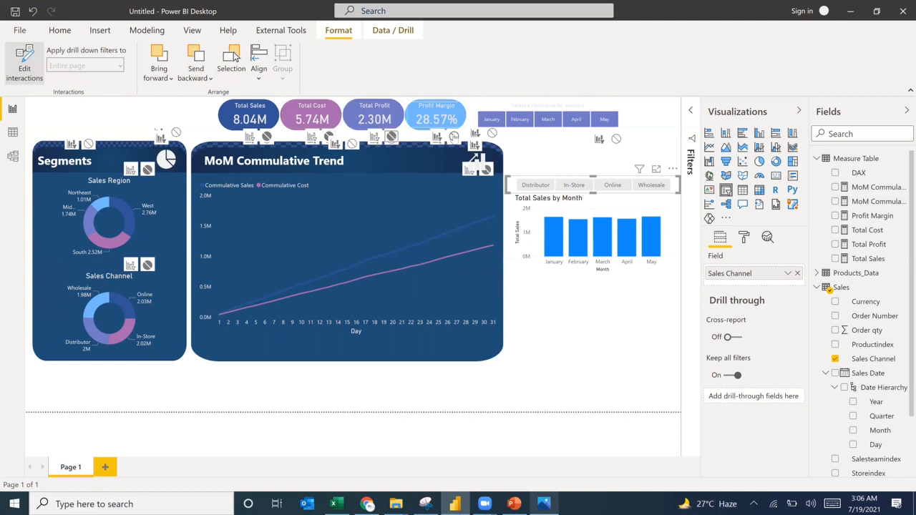
Test the slicer's effect on the monthly chart with In-Store, Online and Wholesale in turn, and clear the selection
left_click(574, 188)
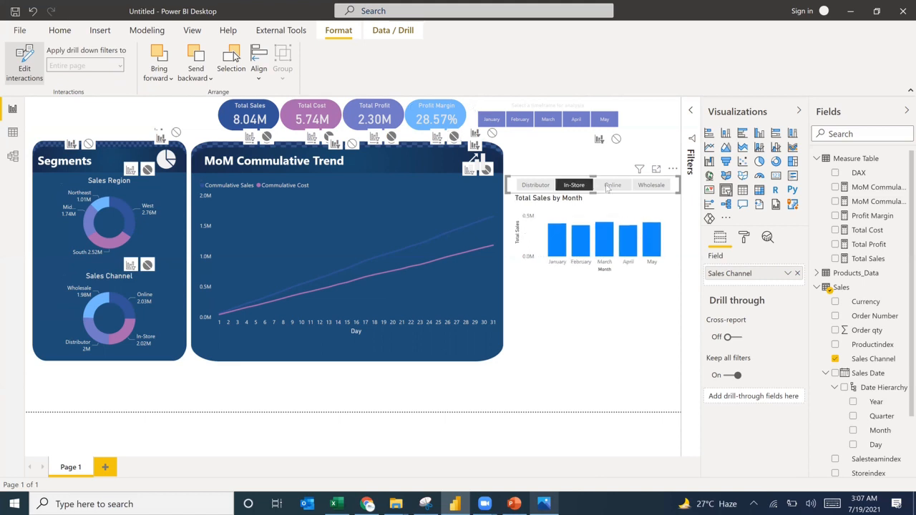
left_click(612, 185)
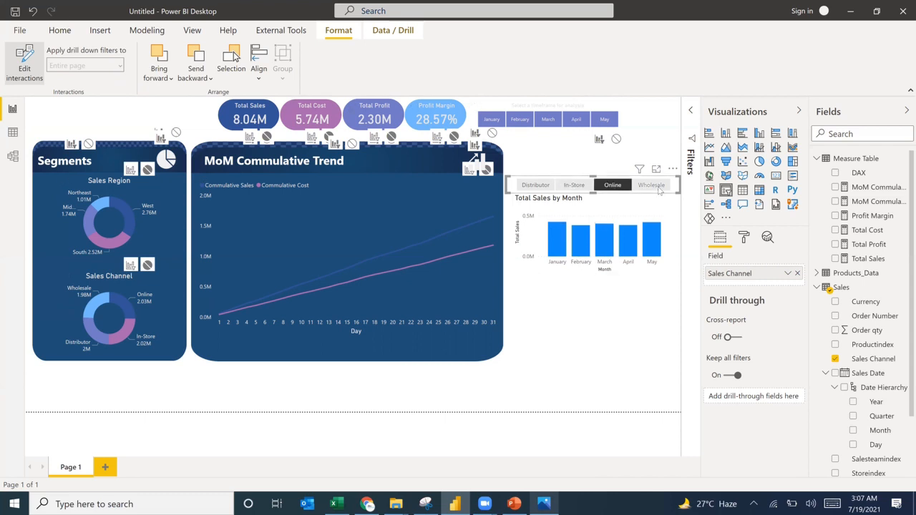
left_click(659, 187)
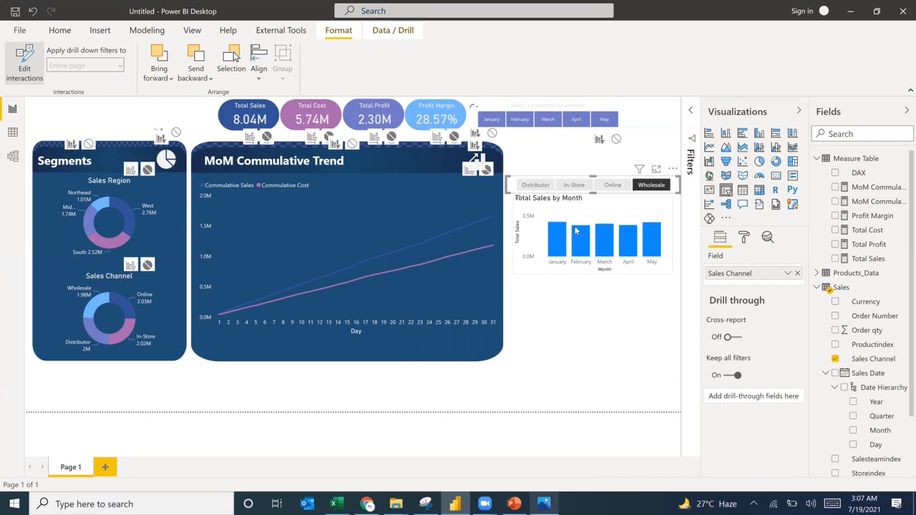
left_click(643, 187)
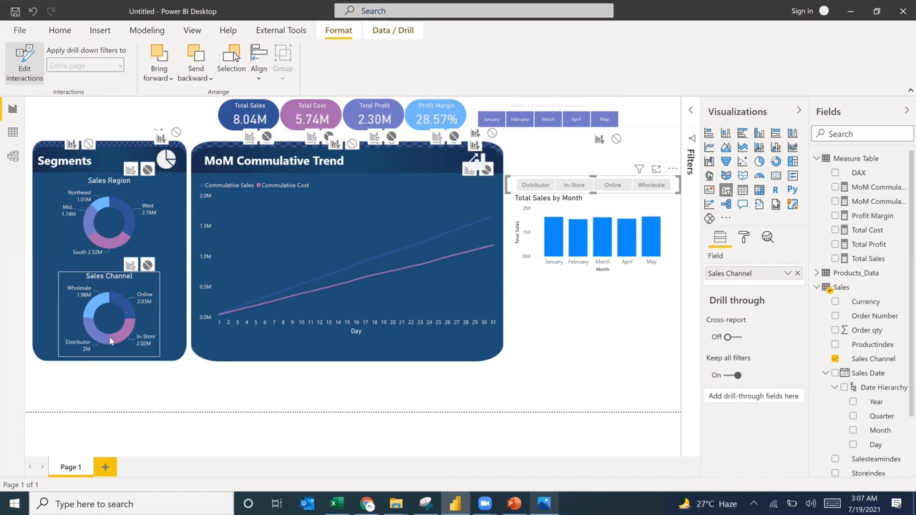
mouse_move(109, 342)
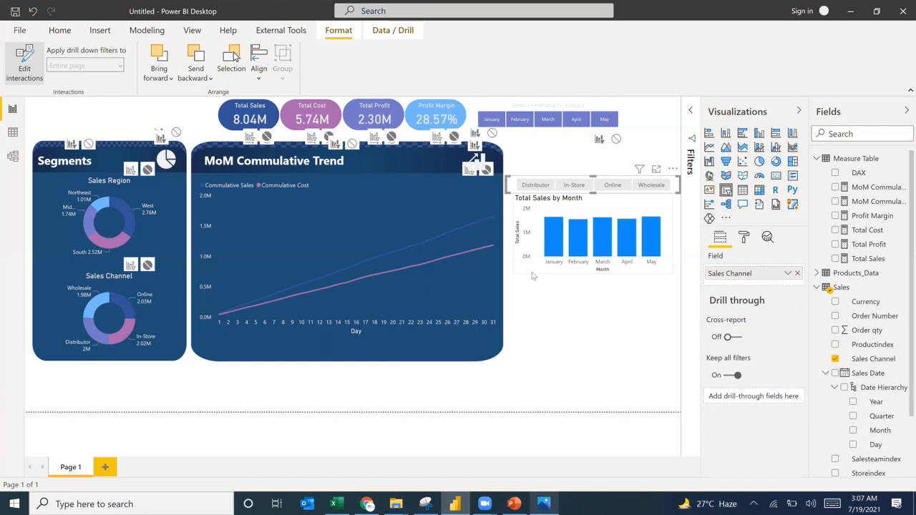
Compare the Total Sales by Month chart with the reference dashboard and examine the conditional formatting options for its default column color
left_click(527, 237)
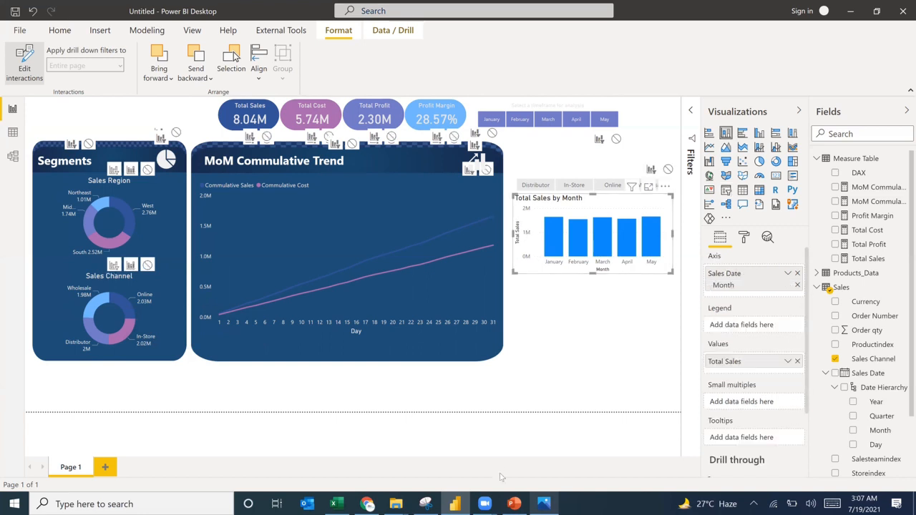
left_click(542, 503)
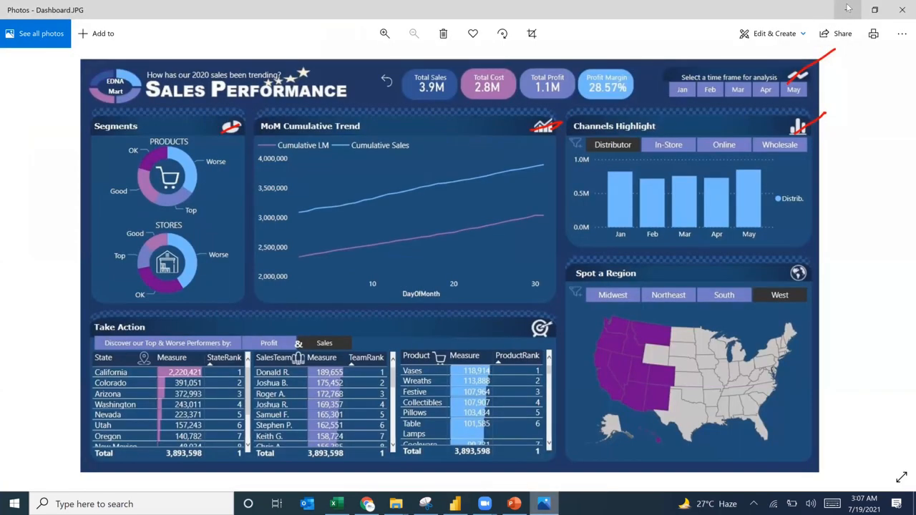
left_click(847, 8)
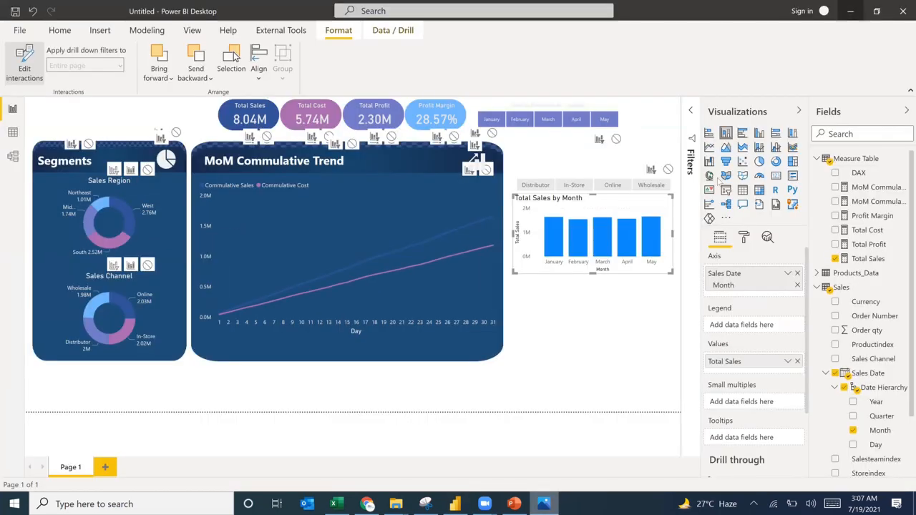
left_click(743, 239)
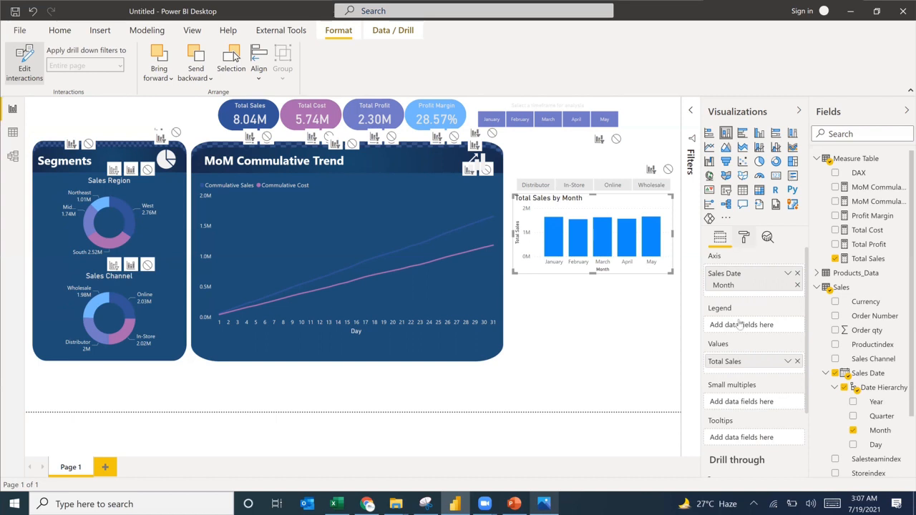
left_click(722, 370)
scroll(724, 365, "down", 2)
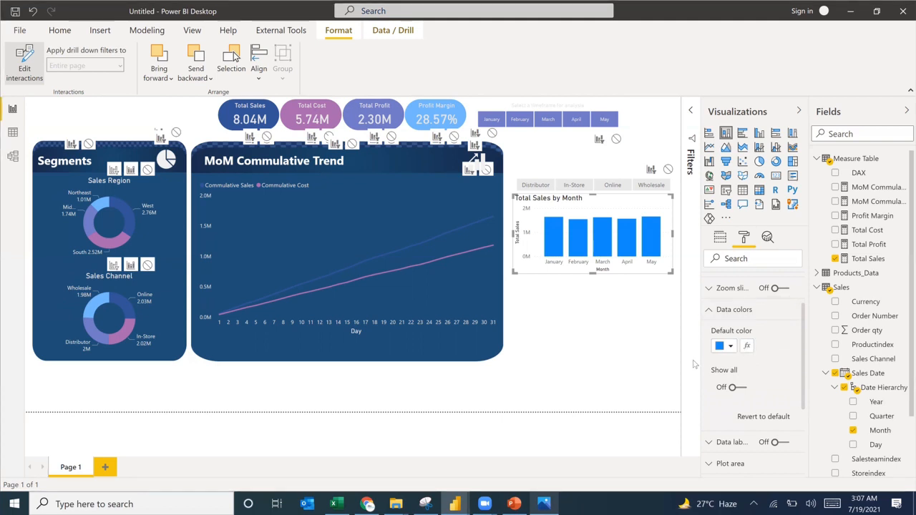
left_click(754, 344)
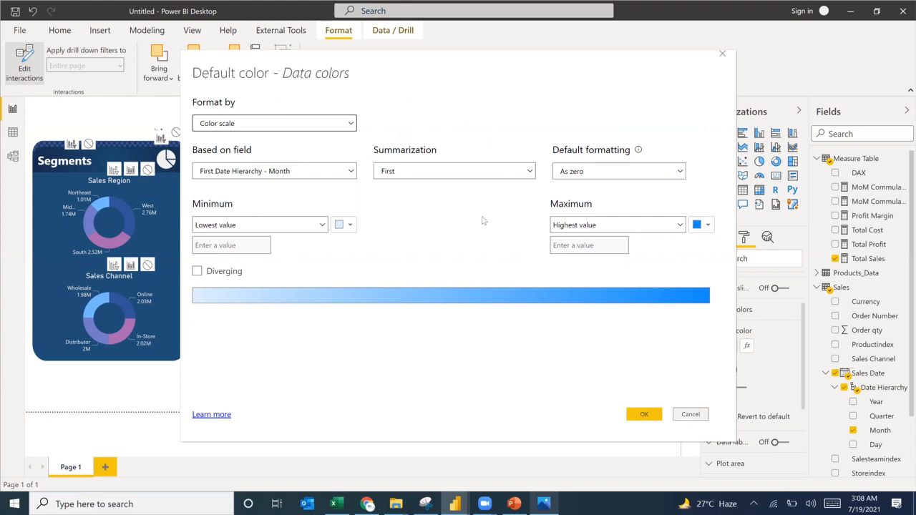
left_click(694, 417)
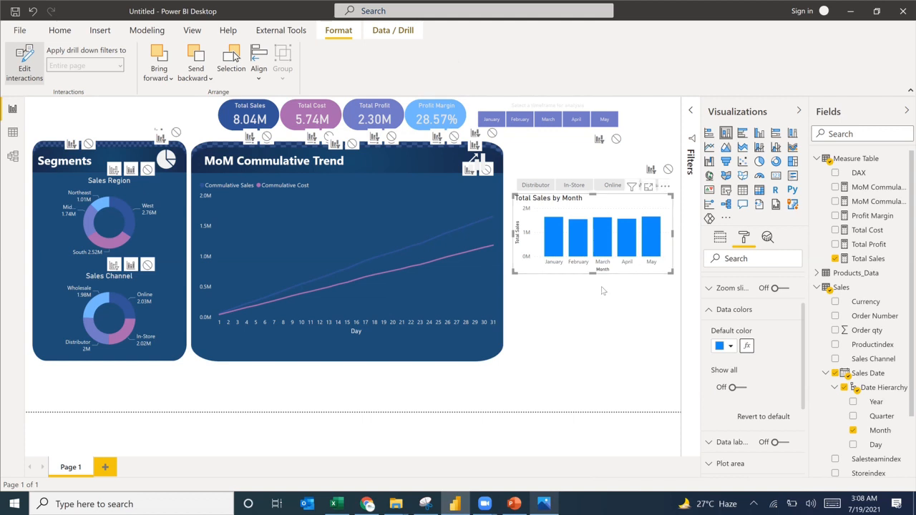
Start a manually entered table, name its first column Sales Channel, and move the Create Table window clear of the slicer
left_click(562, 297)
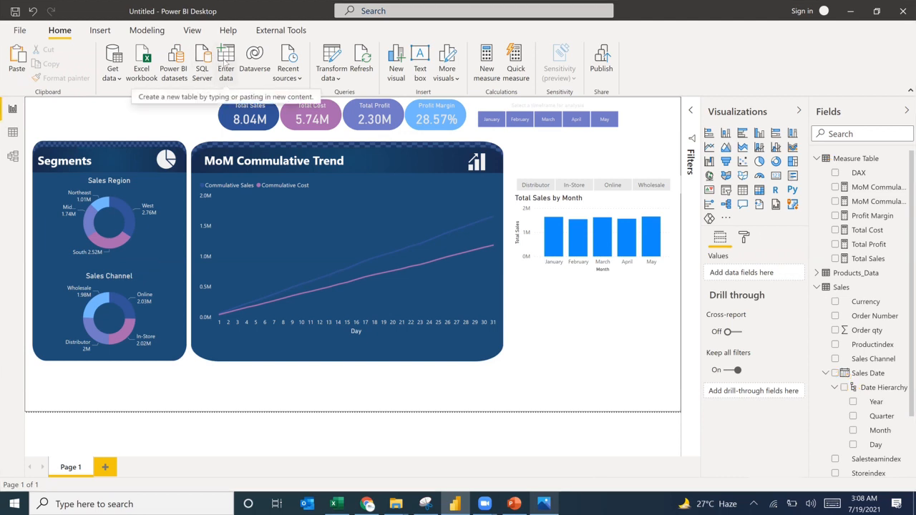
left_click(225, 63)
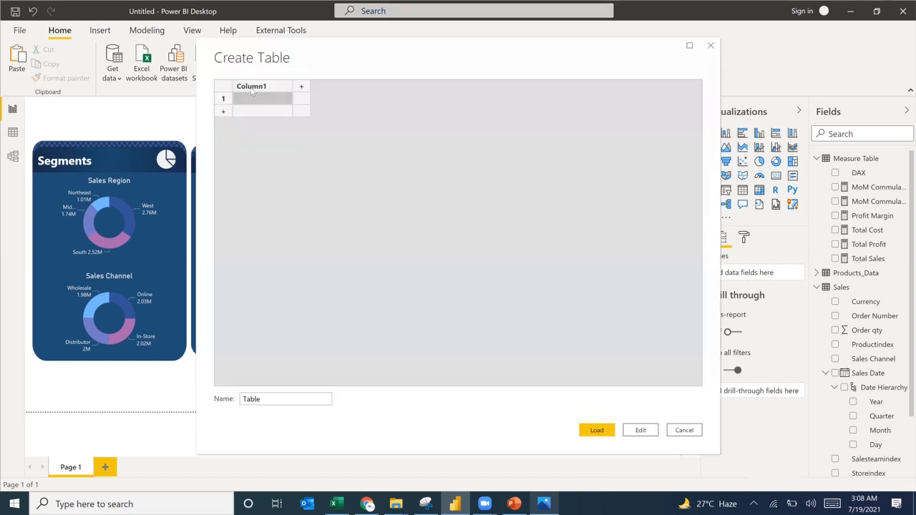
double_click(251, 86)
type("Sales ")
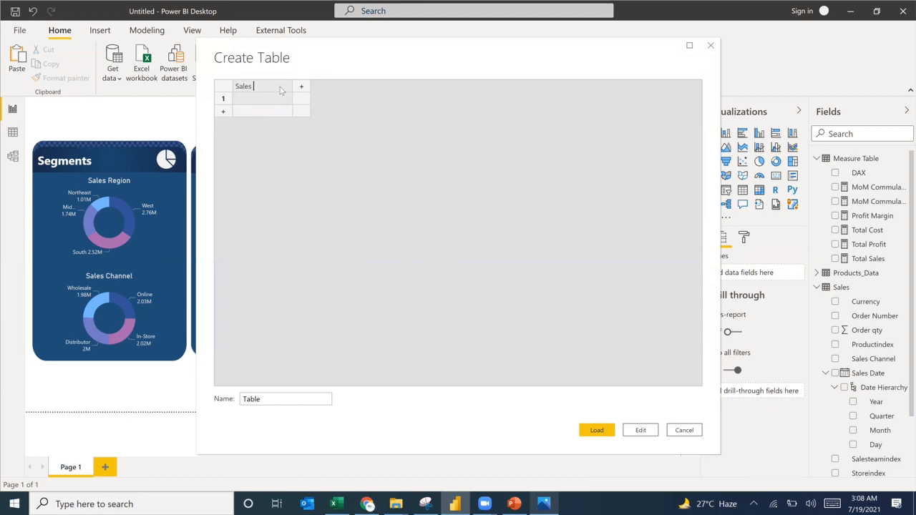
type("Channel")
left_click_drag(337, 64, 617, 290)
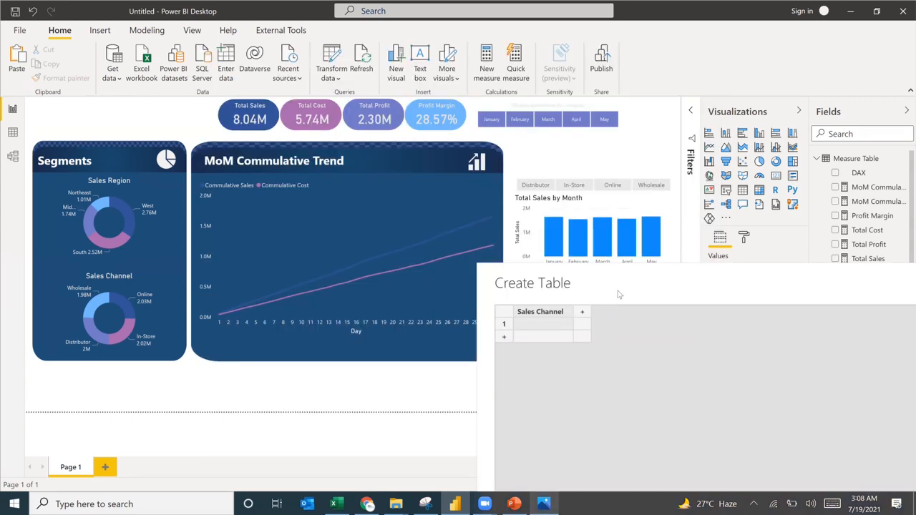
Add a second column named Index to the new table
left_click(582, 313)
double_click(592, 316)
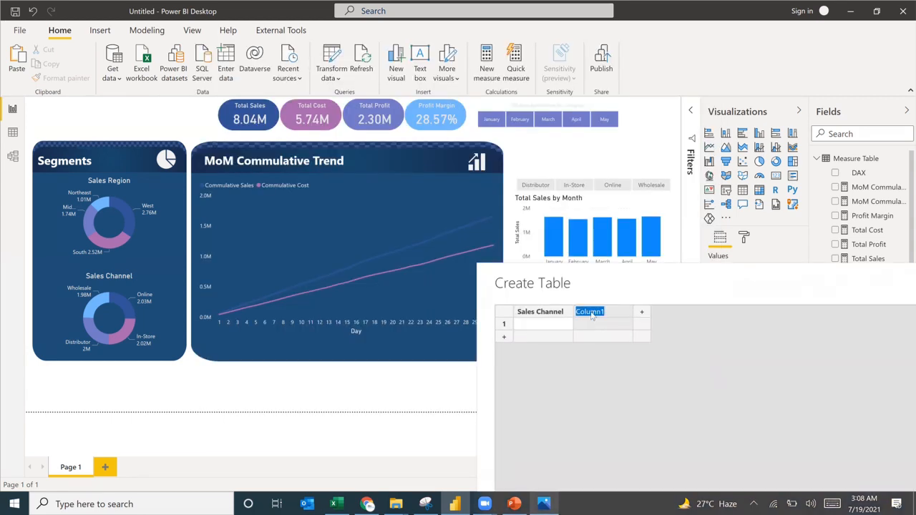
type("In")
key("BackSpace")
key("BackSpace")
key("BackSpace")
key("BackSpace")
type("ndex")
Fill the table's first row with Distributor and index 0
left_click(529, 324)
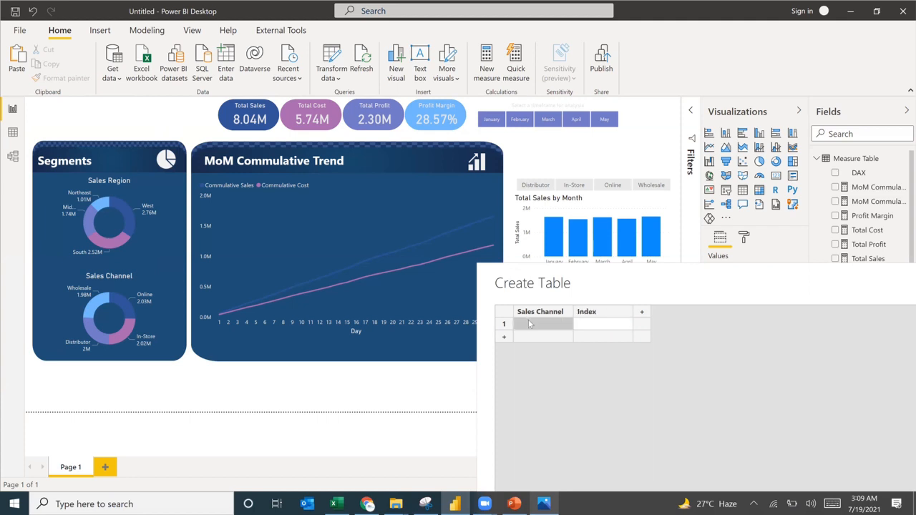
type("Dist")
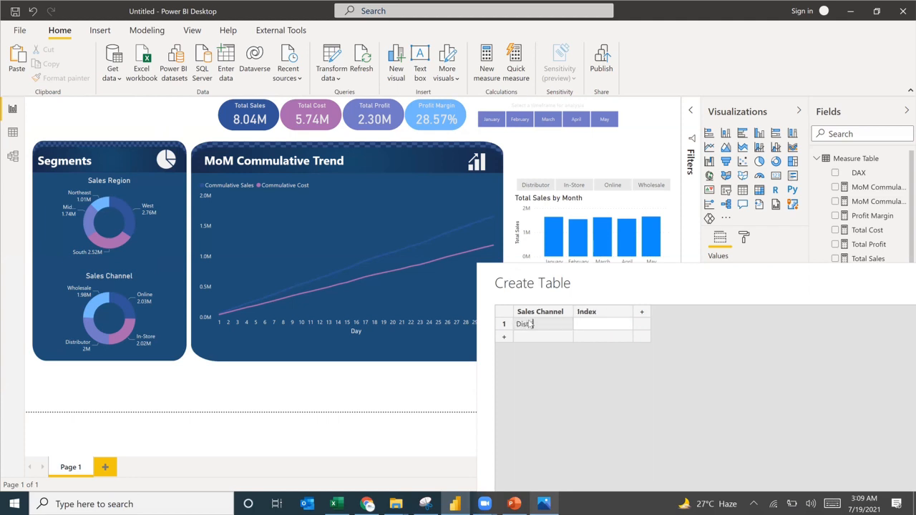
type("ributor")
left_click(591, 328)
type("0")
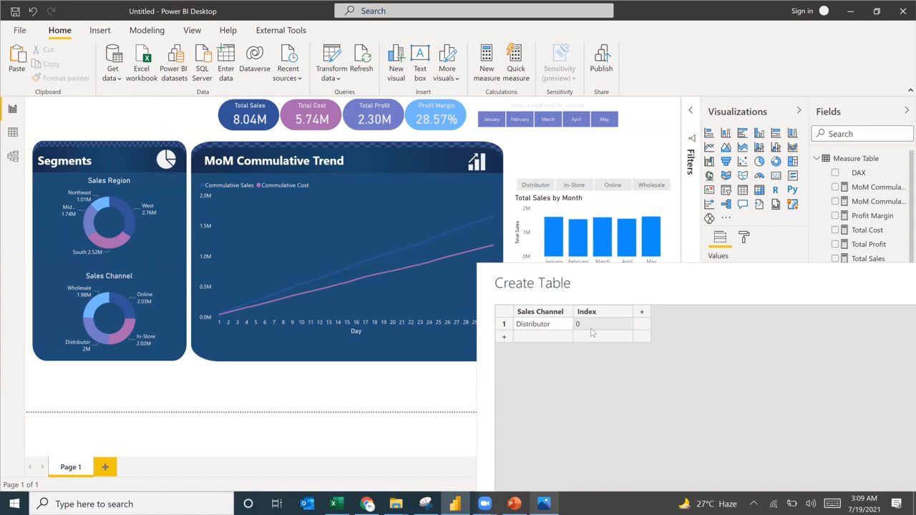
key("Return")
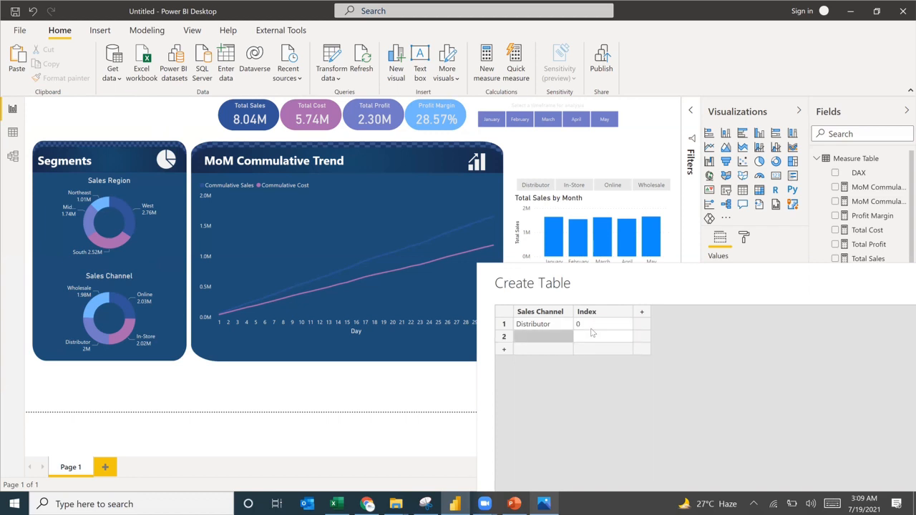
Add three more rows to the table: In-Store with index 1, Online with index 2, and Wholesale with index 3
type("In-")
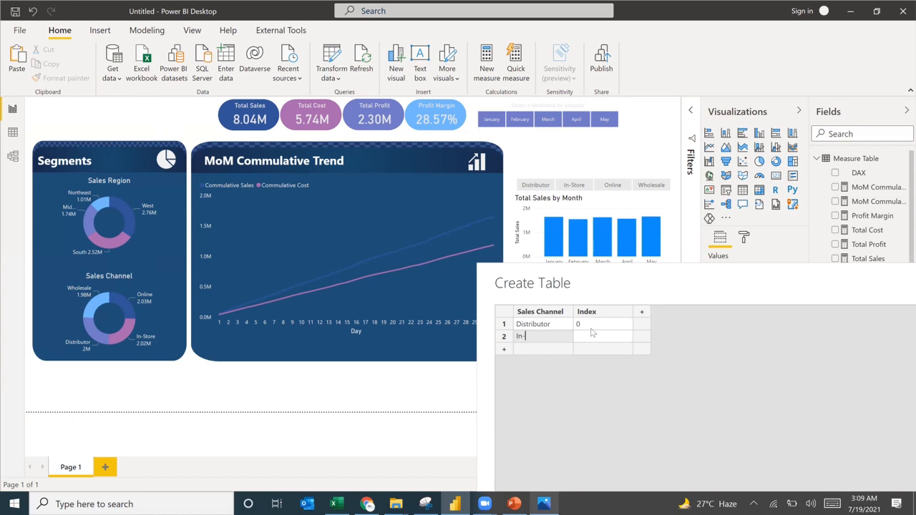
type("Store")
key("Tab")
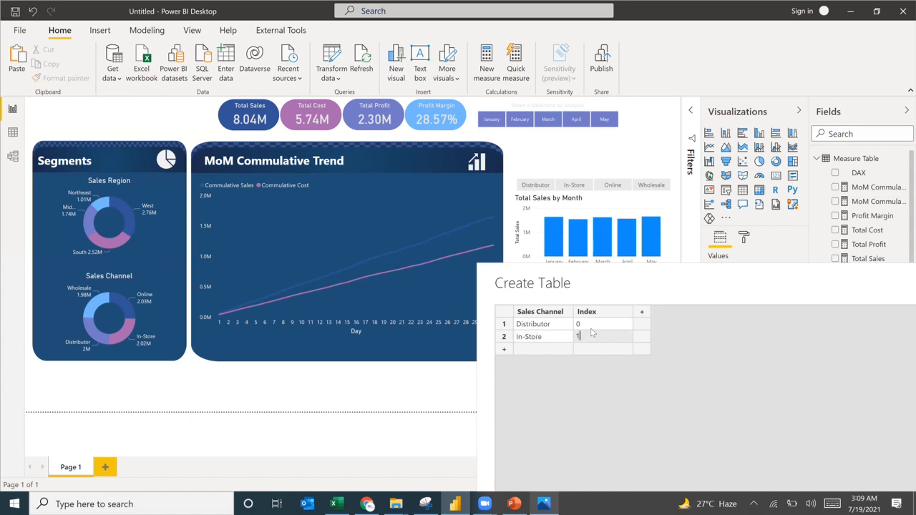
key("Return")
key("shift+Tab")
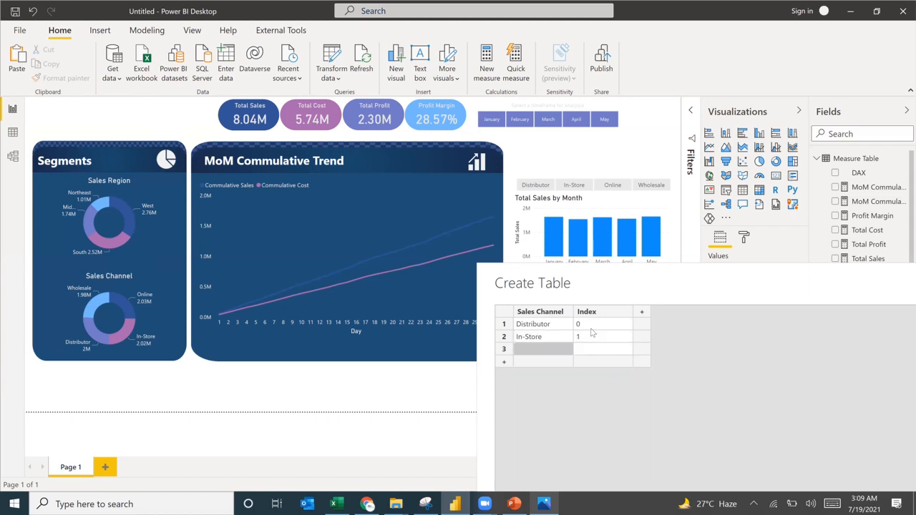
type("Online")
key("Tab")
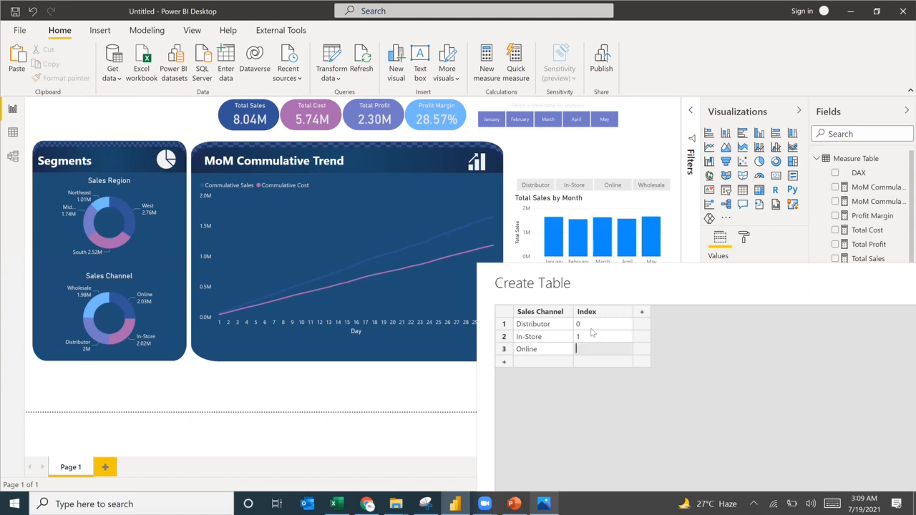
key("Return")
key("shift+Tab")
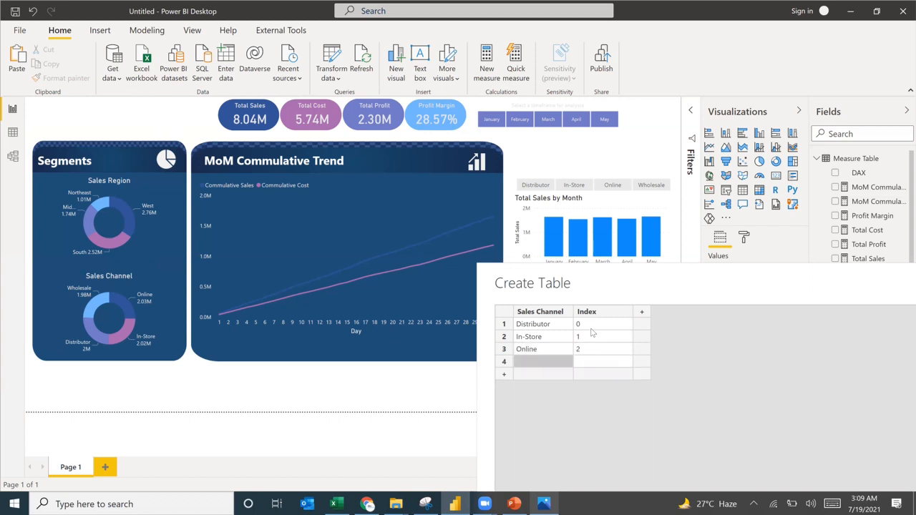
type("Who")
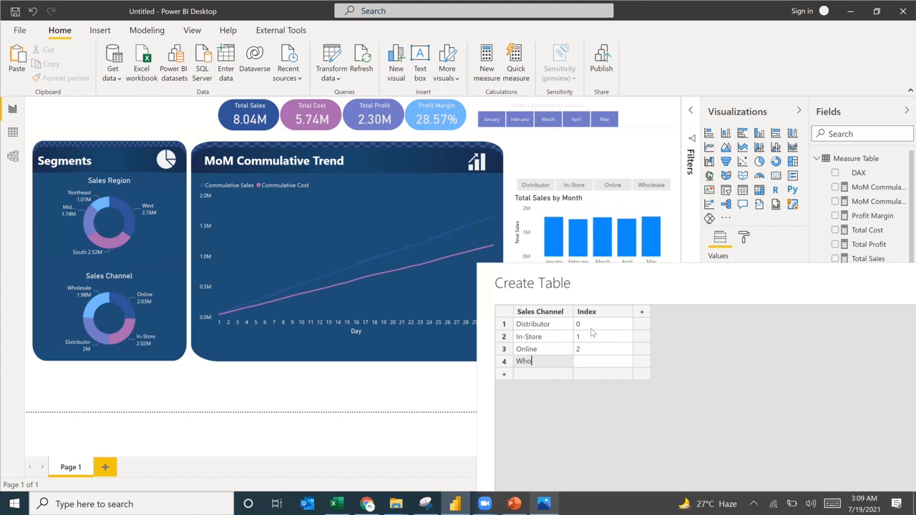
type("lesale")
key("Tab")
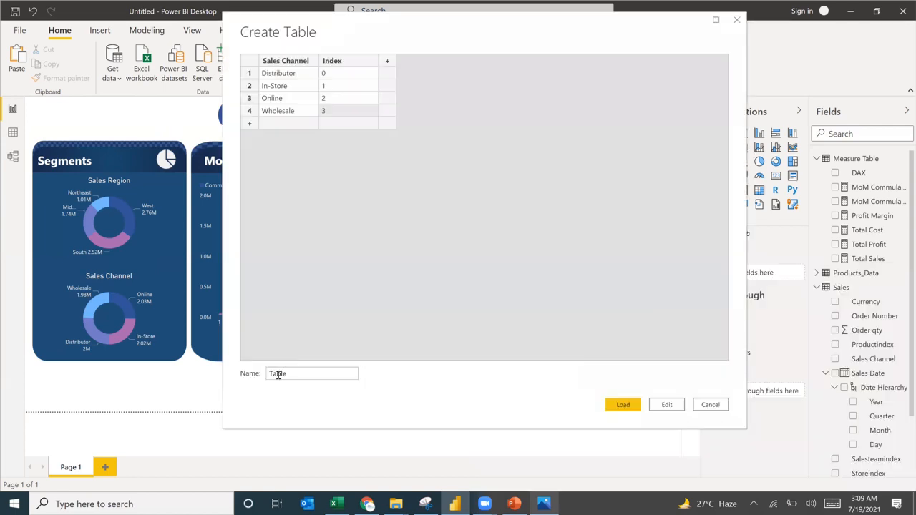
Name the new table Sales Channel and load it into the model
double_click(278, 374)
type("Sales Chane")
key("BackSpace")
type("nel")
key("Return")
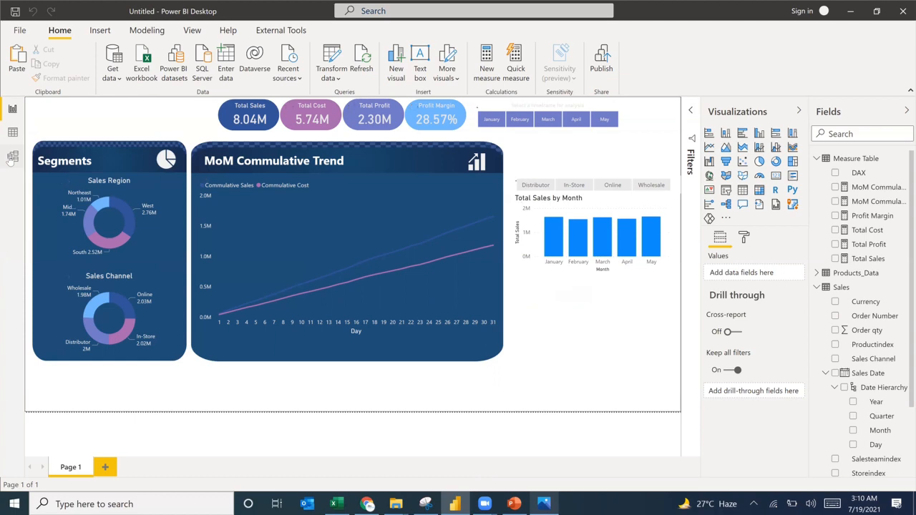
Place the Sales Channel table below the Sales table in the model diagram and relate the two through their Sales Channel fields
left_click(12, 158)
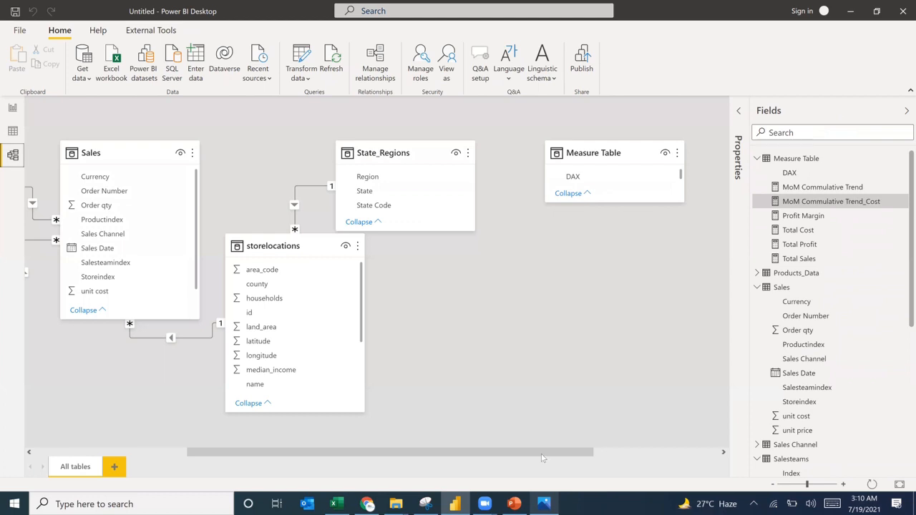
left_click_drag(544, 454, 669, 455)
left_click_drag(612, 157, 80, 371)
left_click_drag(521, 454, 321, 388)
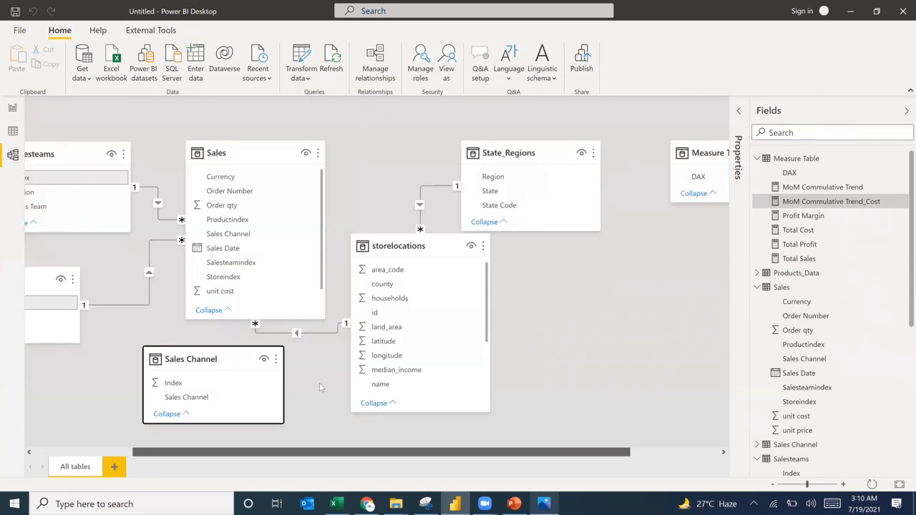
left_click(211, 402)
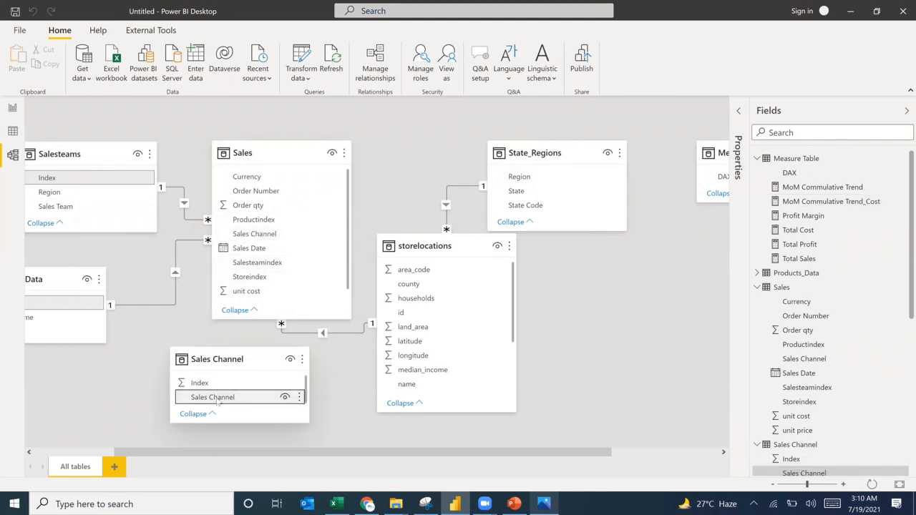
left_click_drag(239, 235, 239, 241)
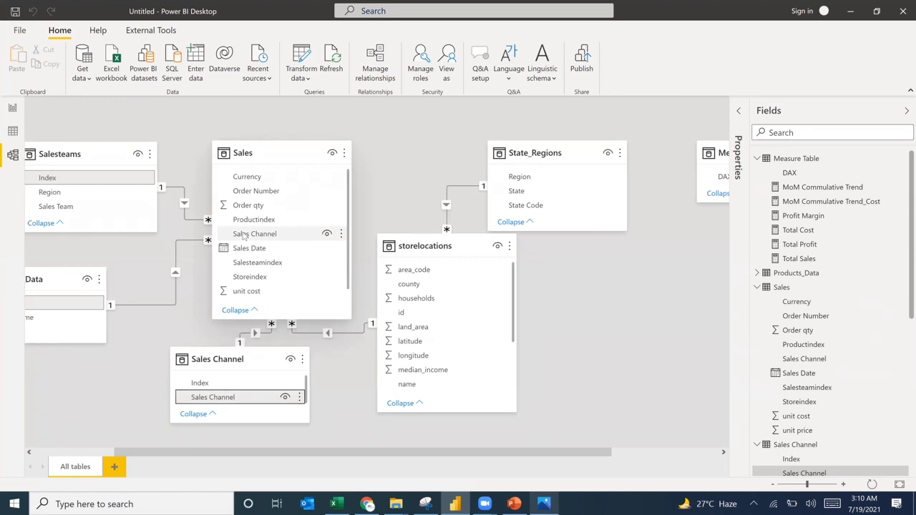
On the report page, replace the channel slicer's field with Sales Channel from the new Sales Channel table
left_click(13, 108)
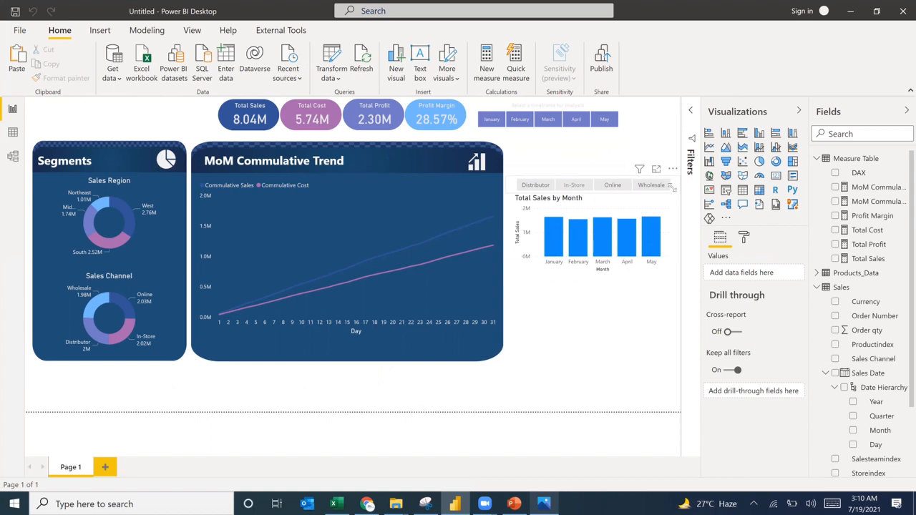
left_click(670, 187)
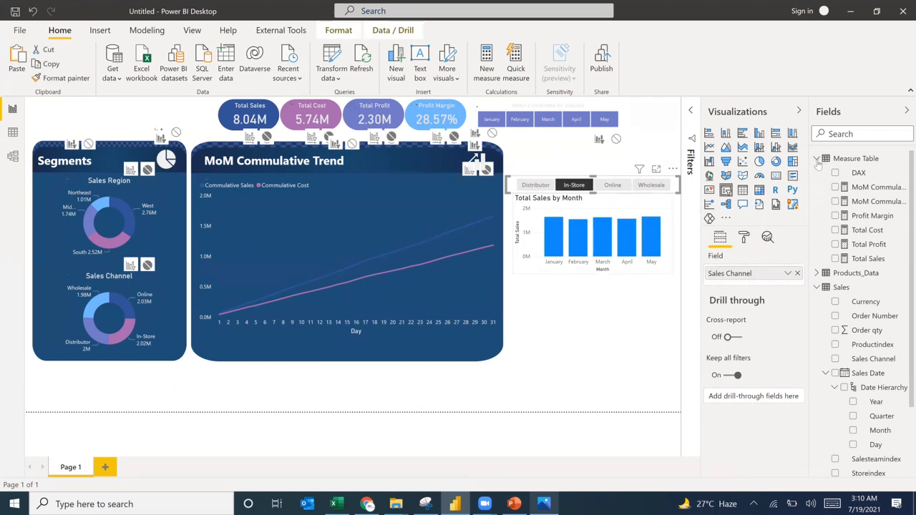
left_click(817, 160)
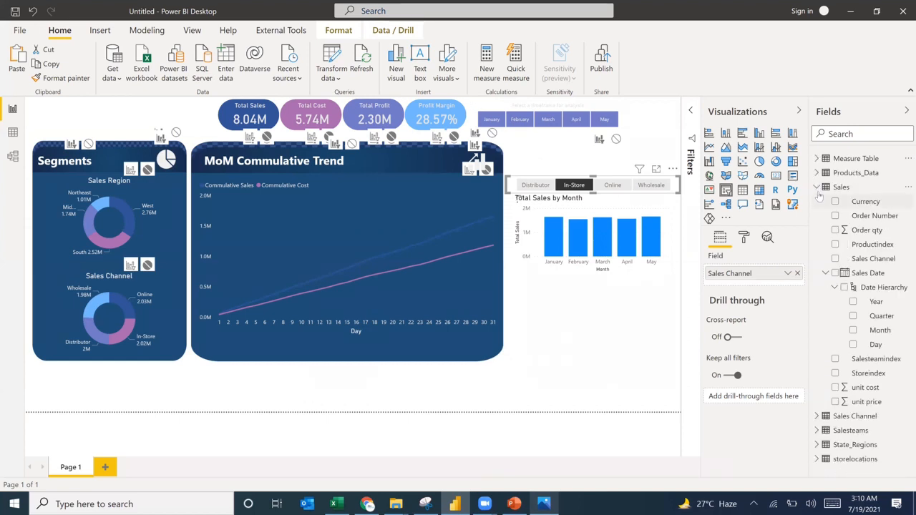
left_click(817, 187)
left_click(817, 201)
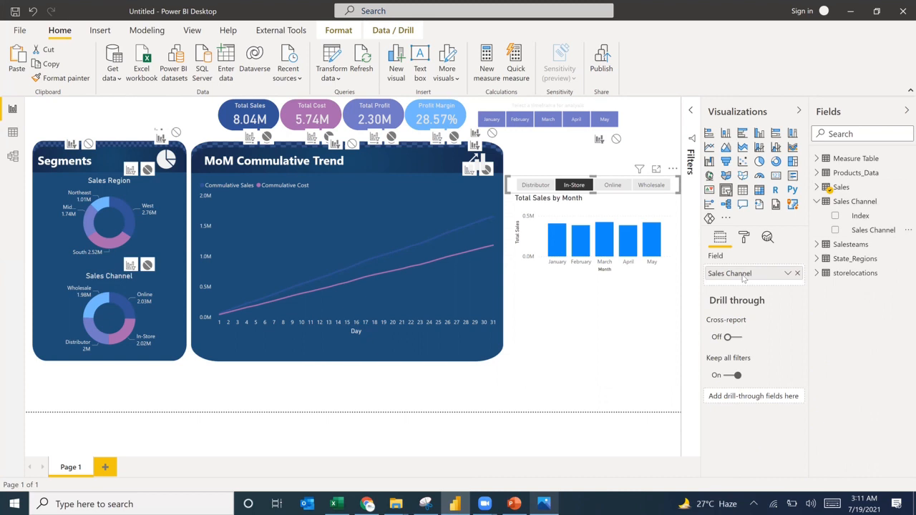
left_click_drag(799, 284, 800, 279)
left_click(797, 274)
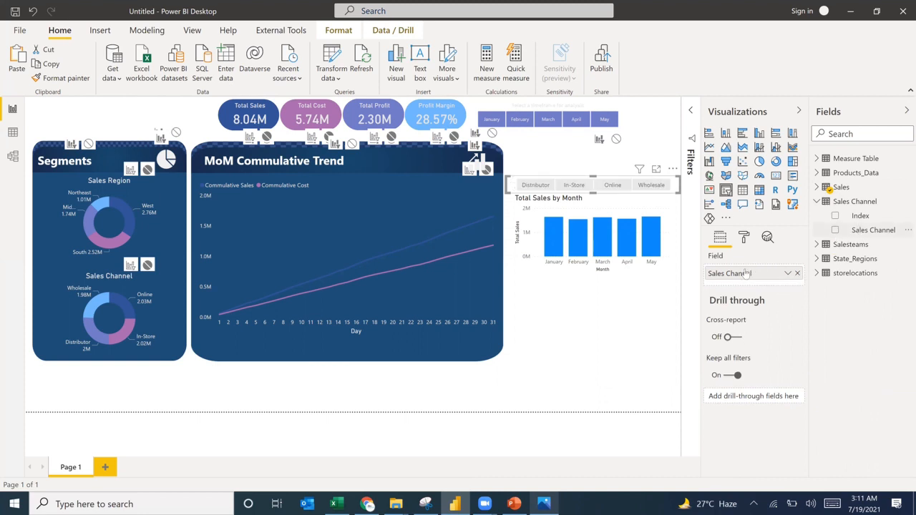
mouse_move(746, 274)
left_mouse_down()
mouse_move(716, 269)
mouse_move(762, 287)
mouse_move(760, 277)
left_mouse_up()
left_click_drag(862, 232, 735, 279)
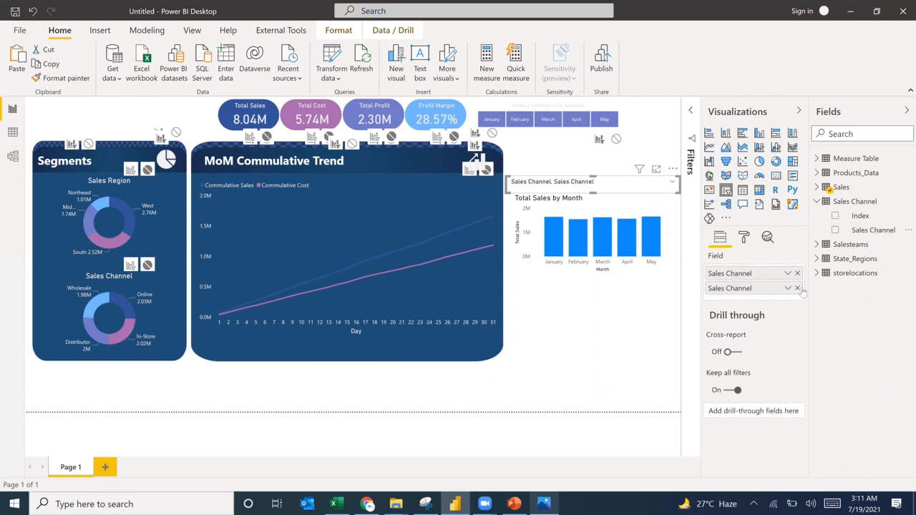
left_click(797, 287)
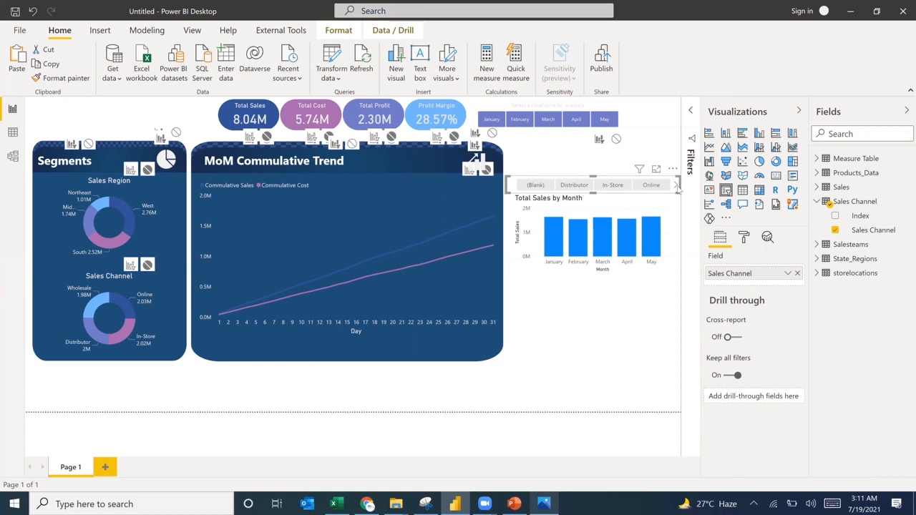
Clear the slicer's old Sales Channel filter and remove it from the visual
left_click(690, 113)
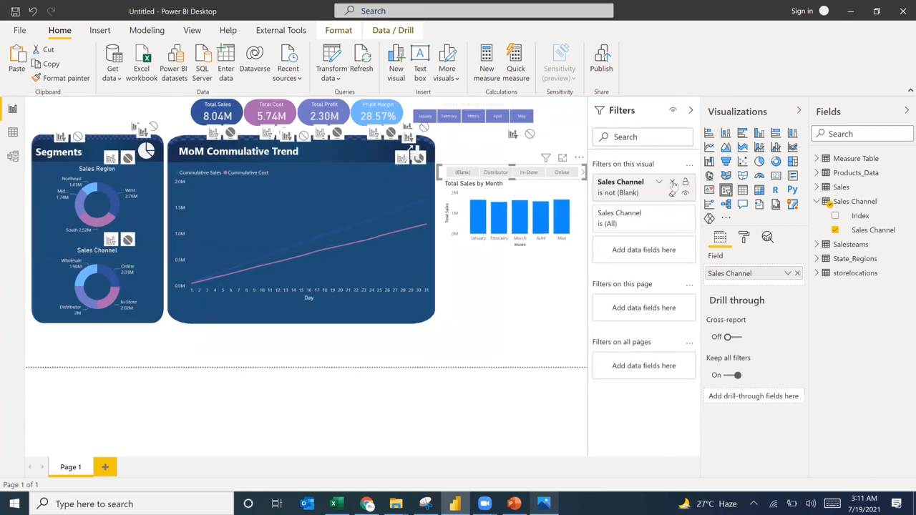
left_click(672, 194)
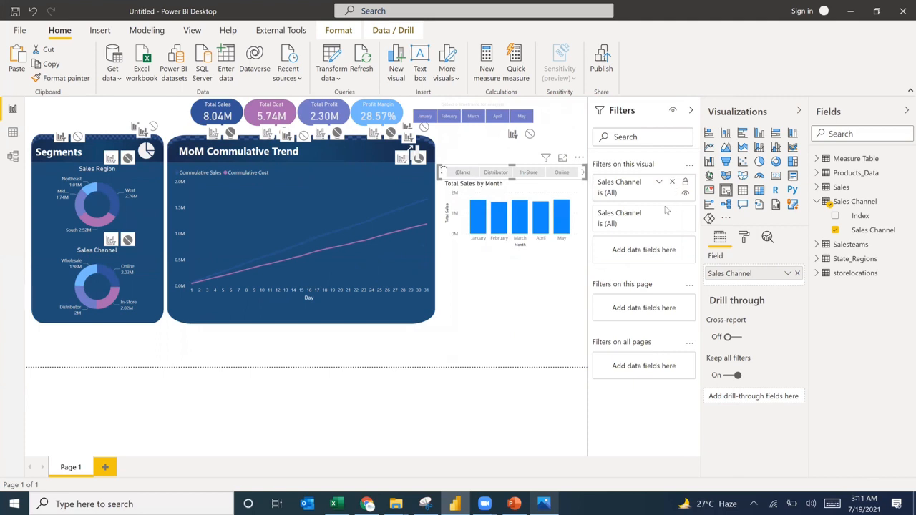
left_click(670, 213)
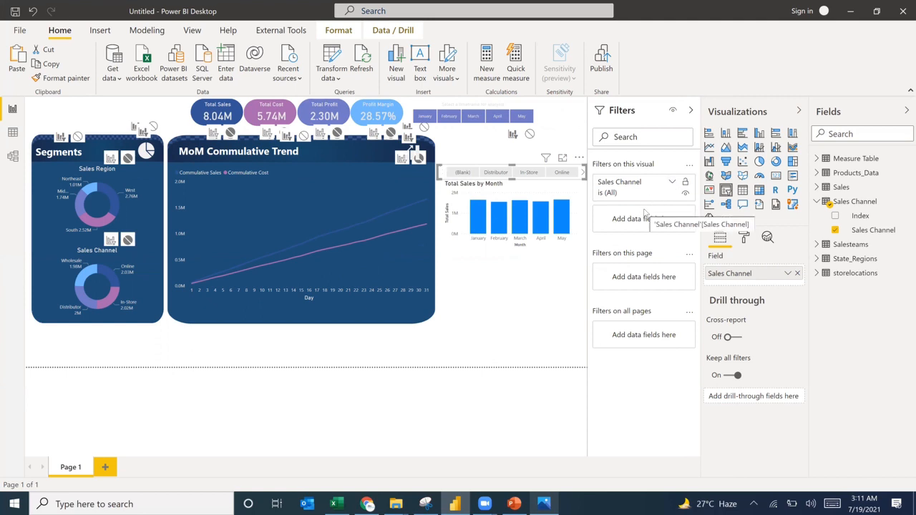
Filter the slicer's new Sales Channel field to include every value except (Blank)
left_click(671, 182)
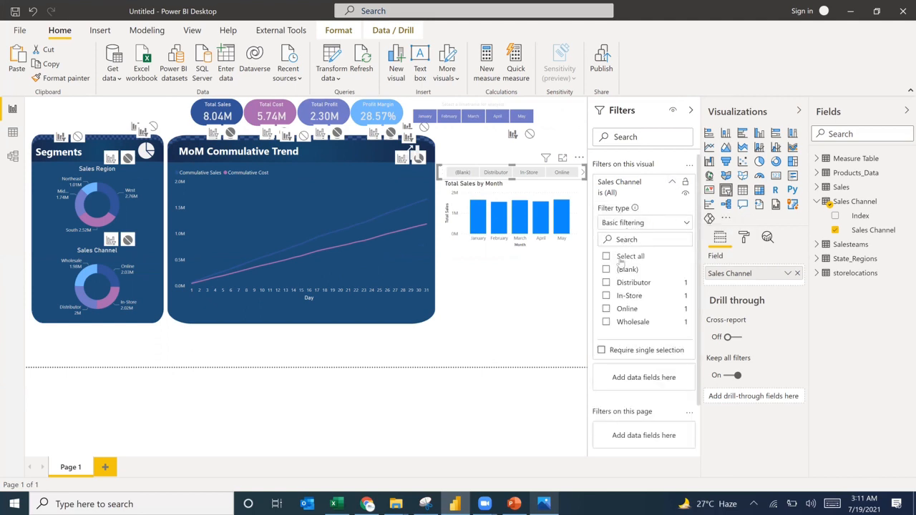
left_click(619, 259)
left_click(606, 269)
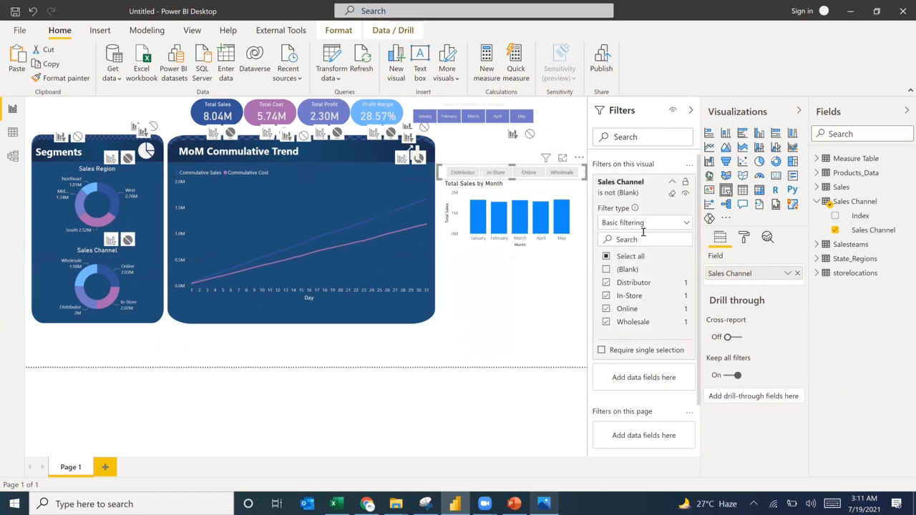
left_click(672, 181)
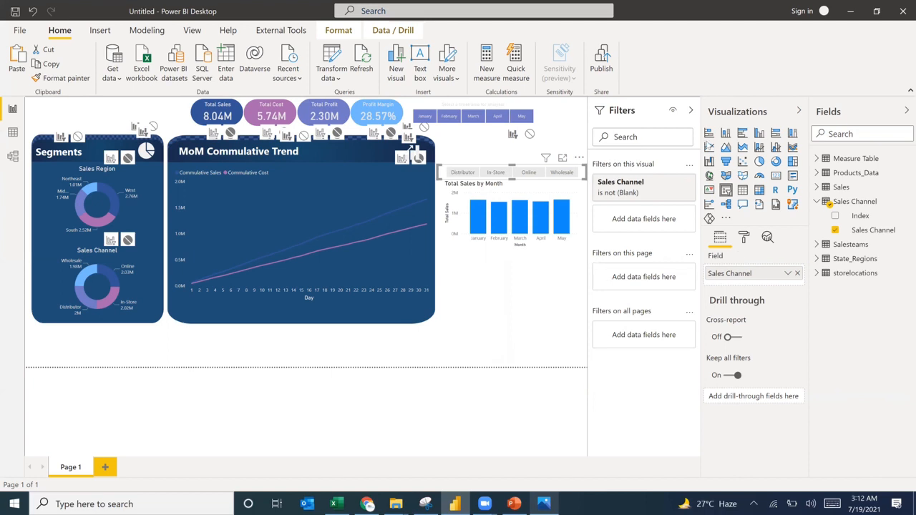
left_click(691, 111)
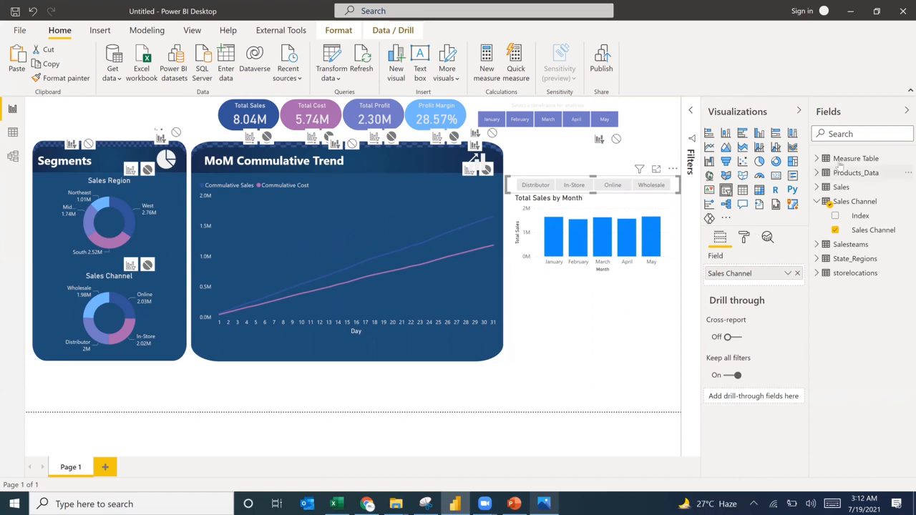
Create a new measure in the Measure Table and name it Selected Channel
left_click(851, 159)
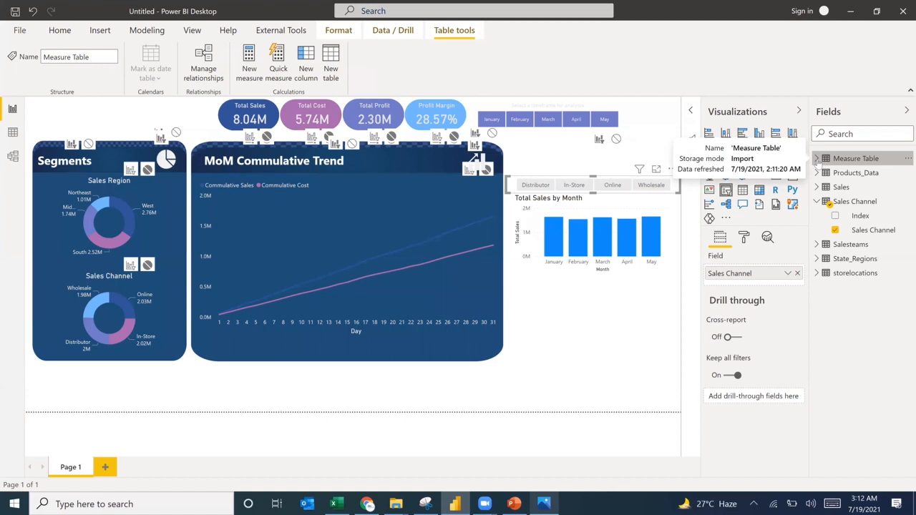
left_click(816, 159)
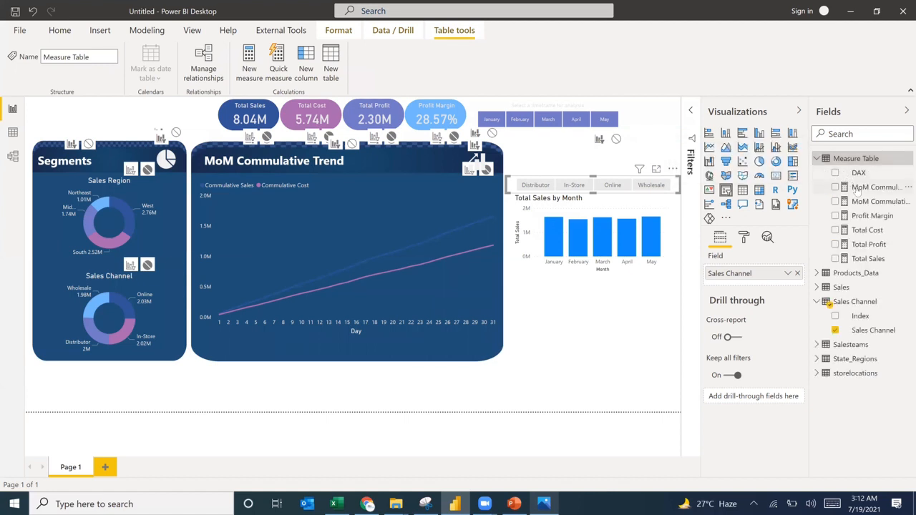
left_click(866, 186)
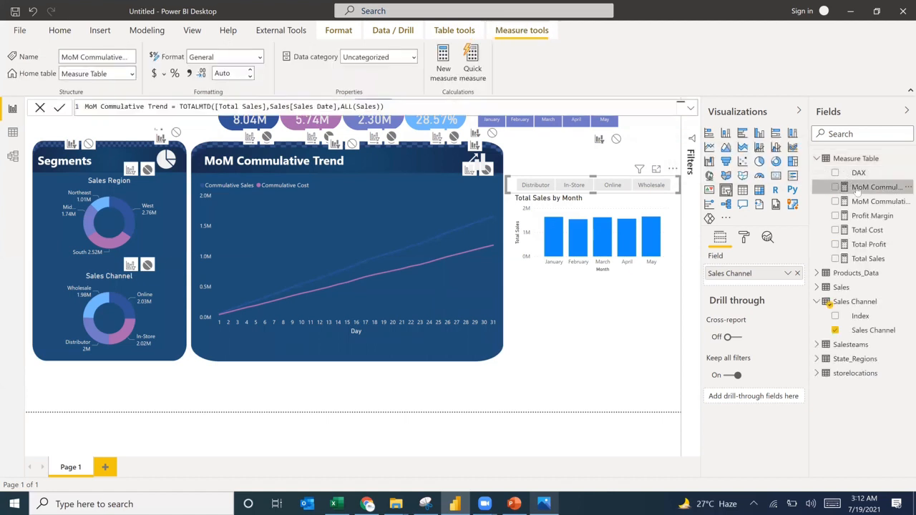
left_click(445, 61)
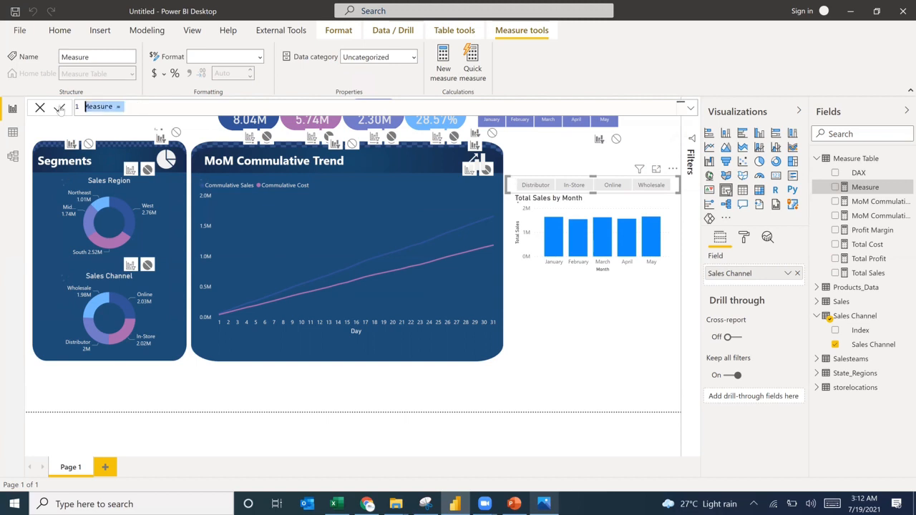
type("Selected")
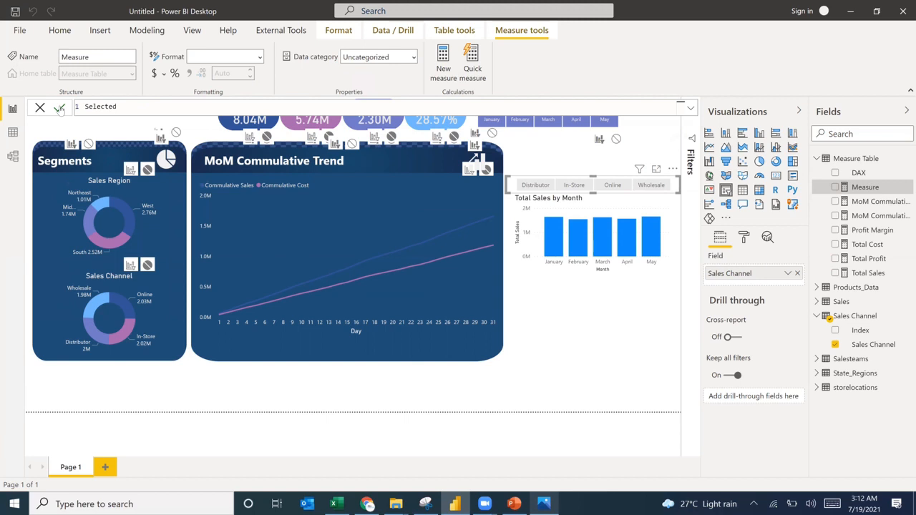
type(" Channel")
Define the Selected Channel measure as SELECTEDVALUE('Sales Channel'[Index]) and commit the formula
type("sele")
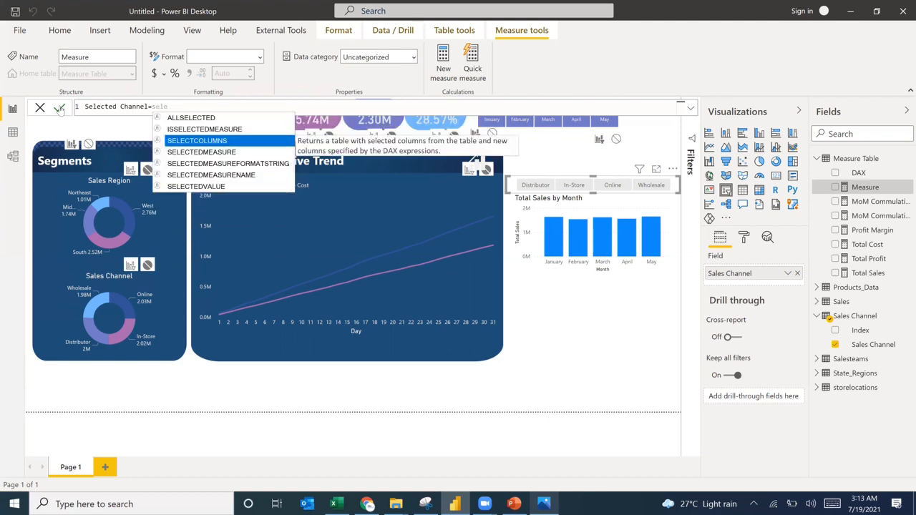
key("Down")
key("Down")
key("Down")
key("Down")
key("Tab")
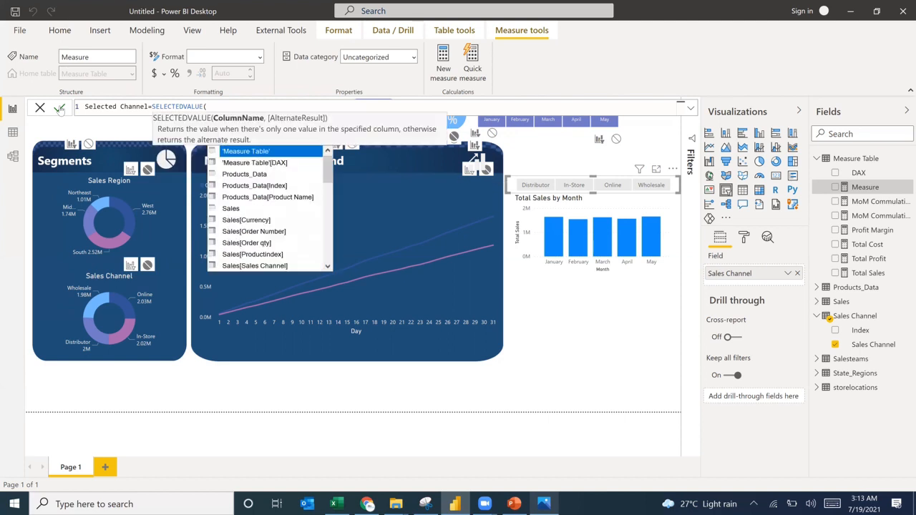
type("index")
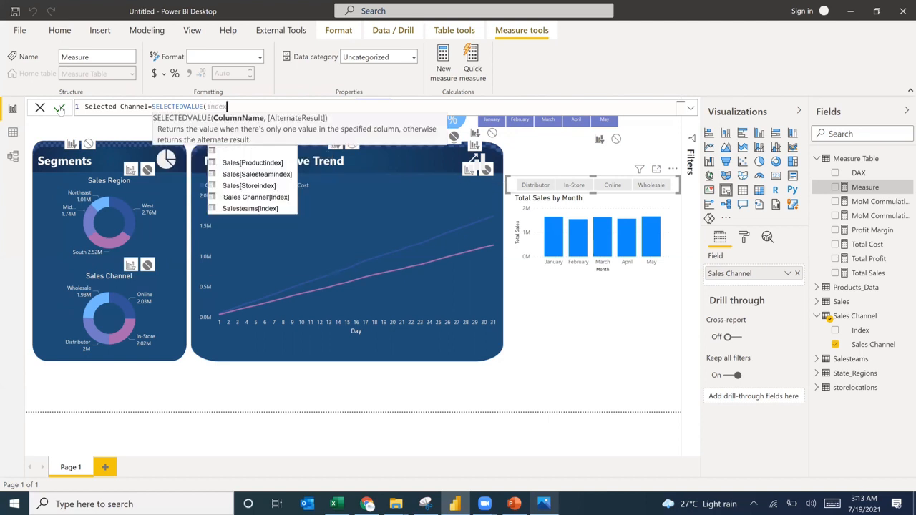
key("Down")
key("Down")
key("Down")
key("Down")
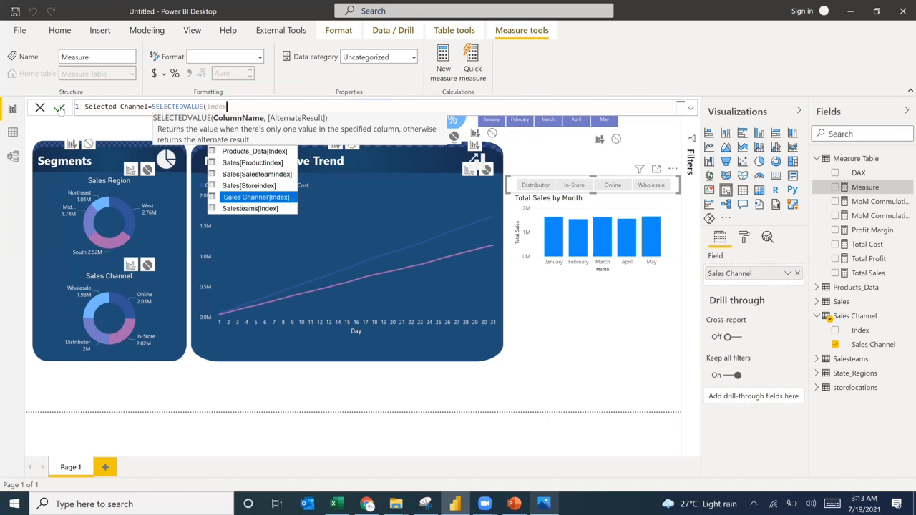
key("Tab")
type(")")
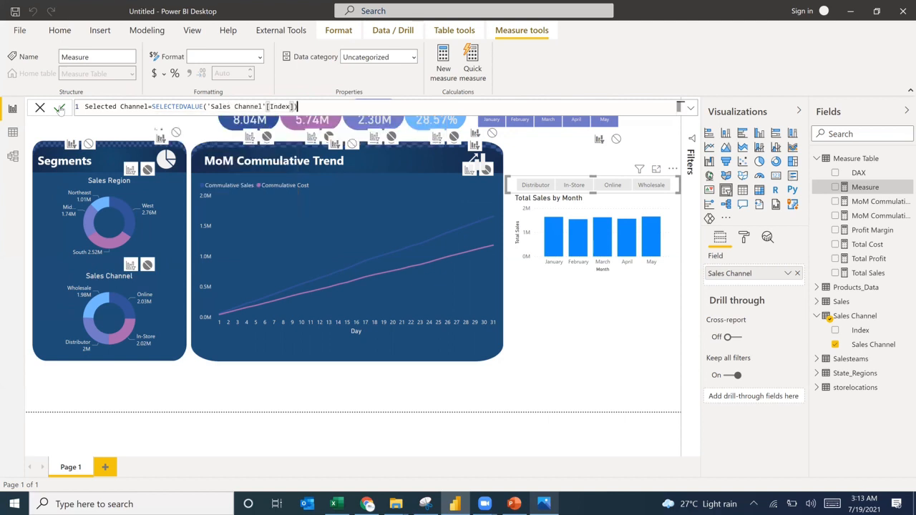
left_click(60, 108)
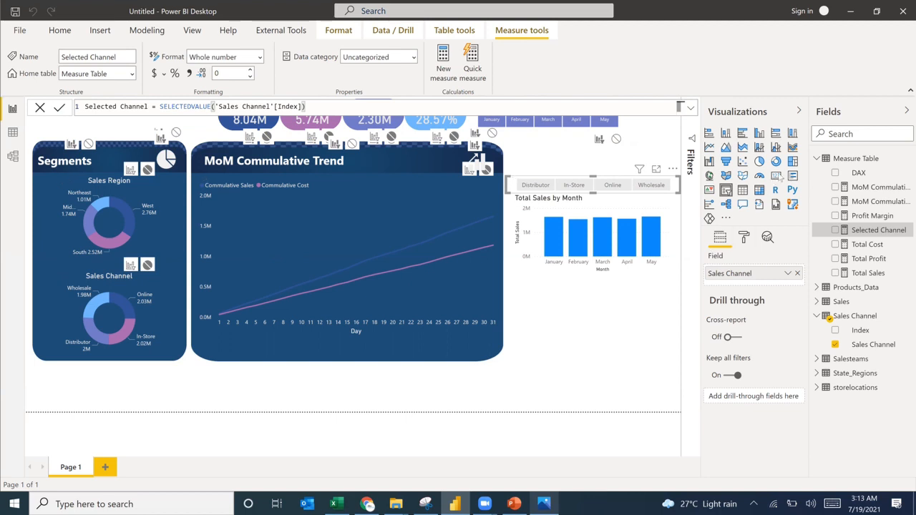
Add a card visual to an empty area of the report page and fill it with the Selected Channel measure
key("Escape")
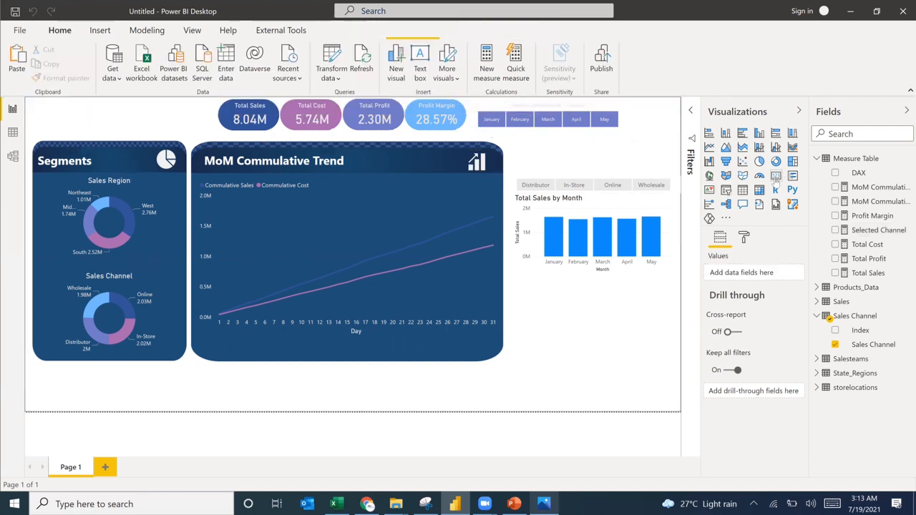
left_click(776, 177)
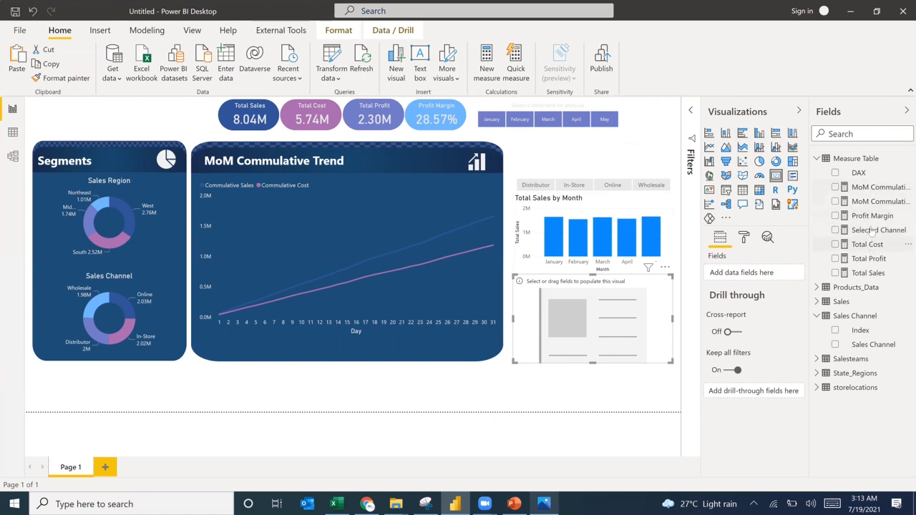
left_click_drag(871, 229, 729, 276)
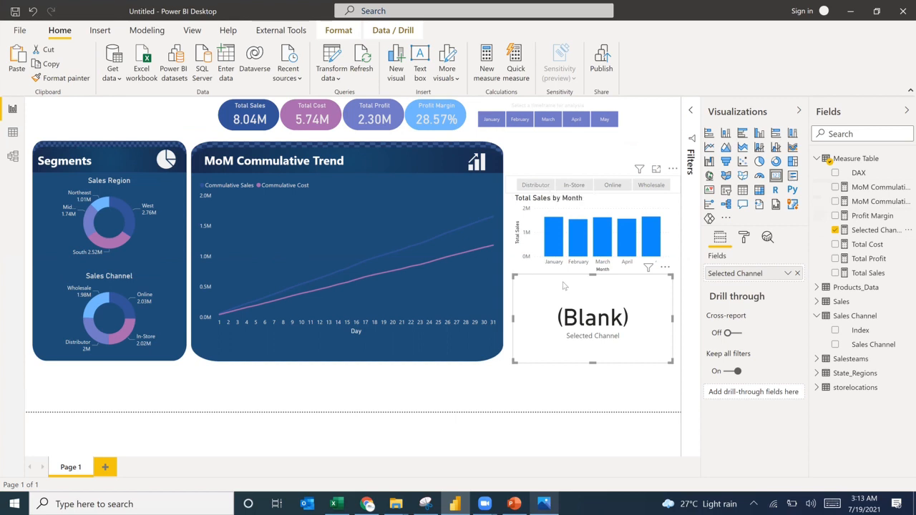
Leave interaction editing and check the Selected Channel card with the slicer on Distributor, In-Store, Online and Wholesale in turn
left_click(541, 183)
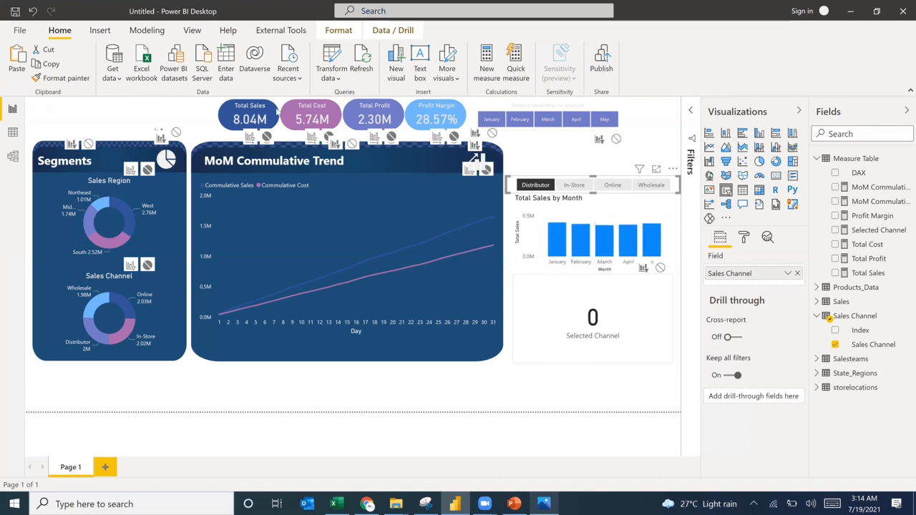
left_click(333, 37)
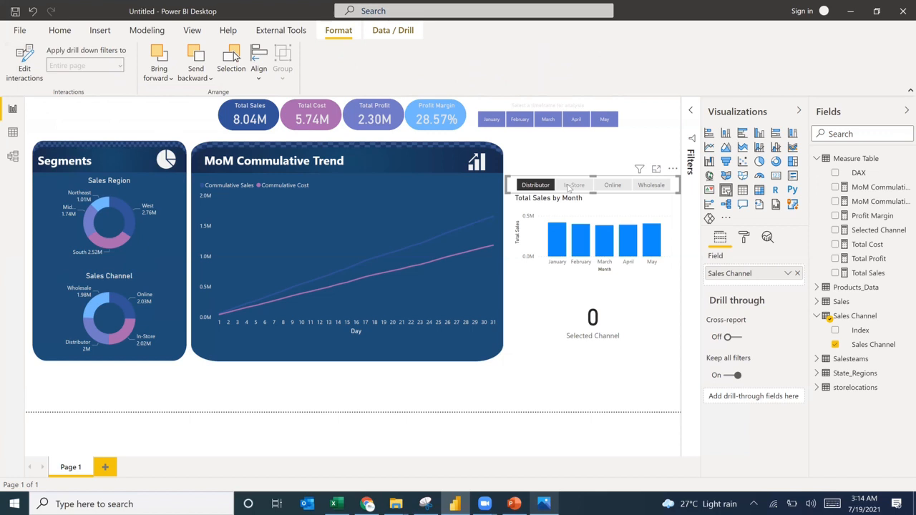
left_click(571, 185)
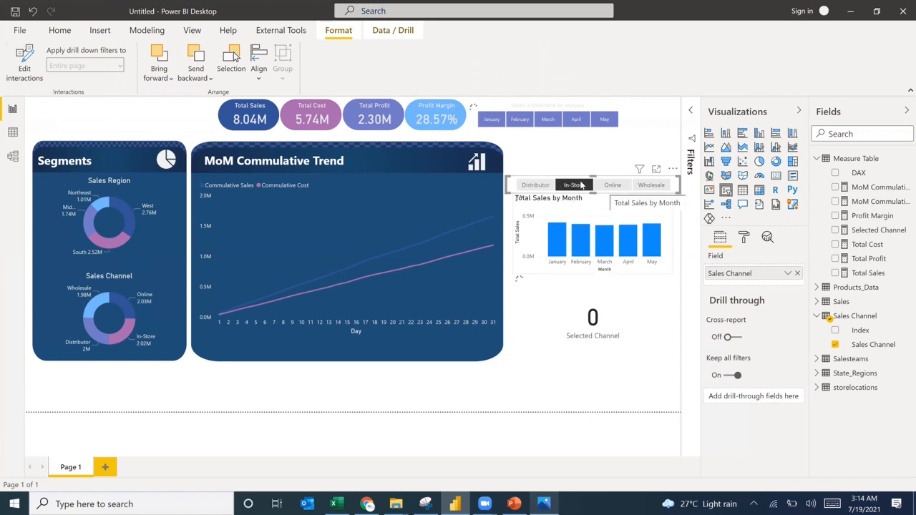
left_click(583, 188)
left_click(583, 187)
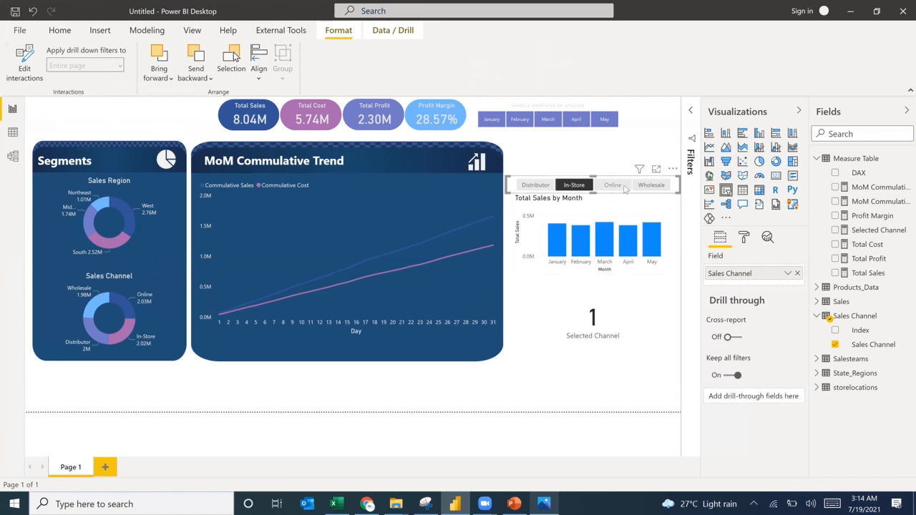
left_click(613, 187)
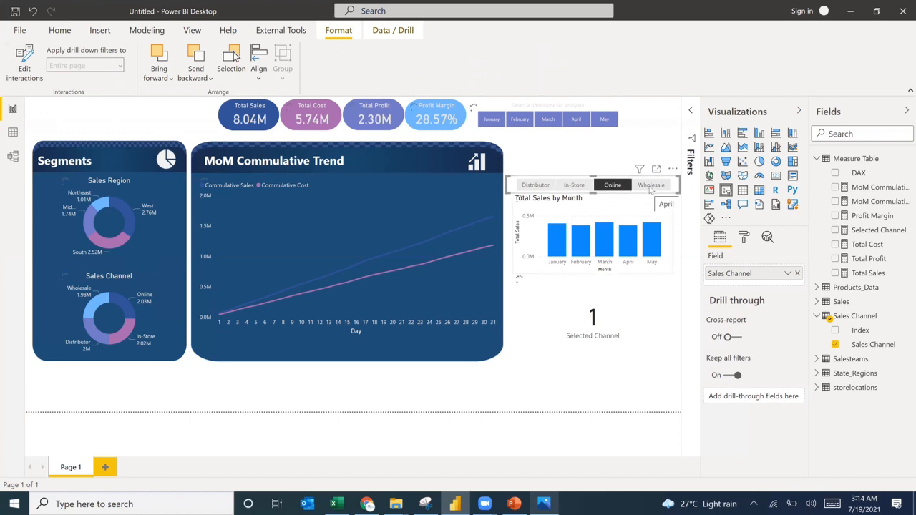
left_click(652, 185, "ctrl")
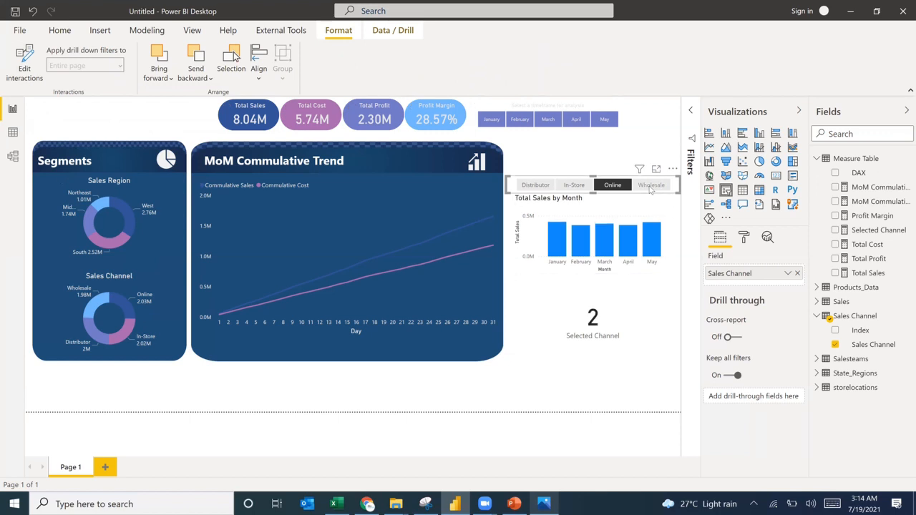
left_click(650, 185)
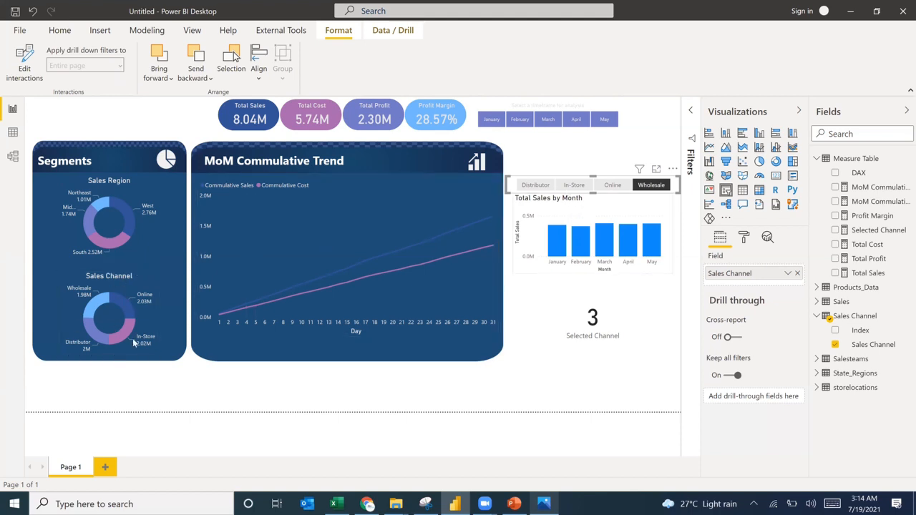
Set the Total Sales by Month chart's default column color to conditional formatting by Rules, based on the Selected Channel measure
left_click(529, 236)
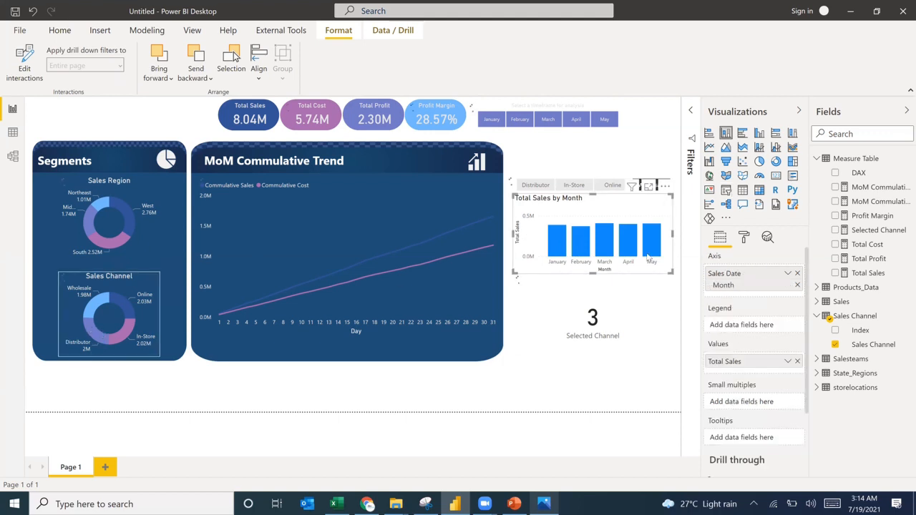
left_click(746, 237)
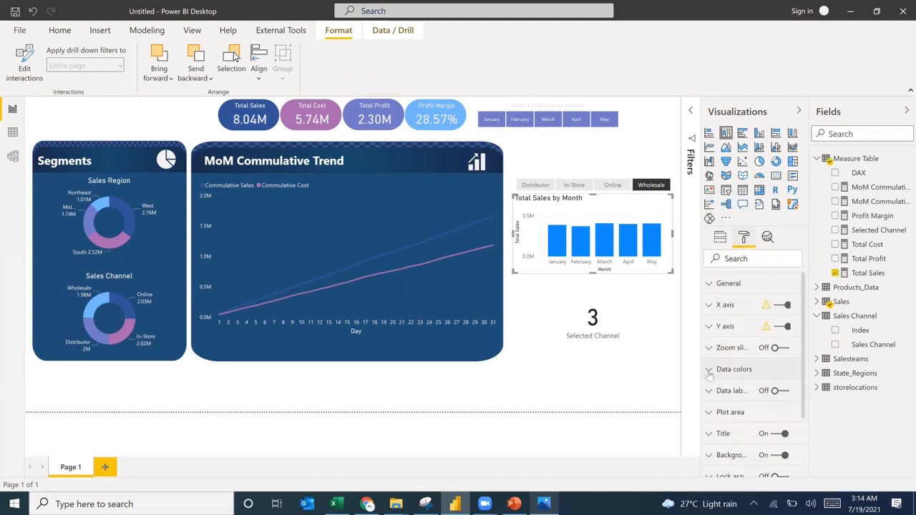
left_click(709, 370)
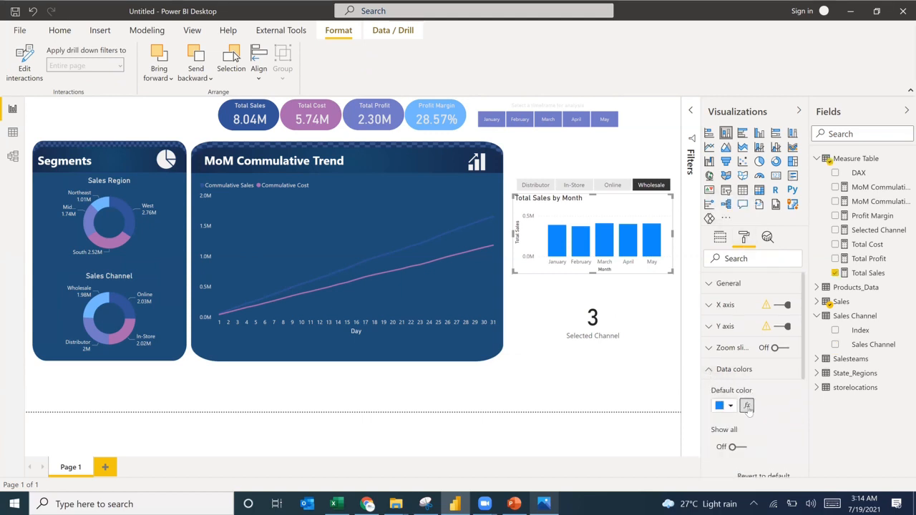
left_click(747, 406)
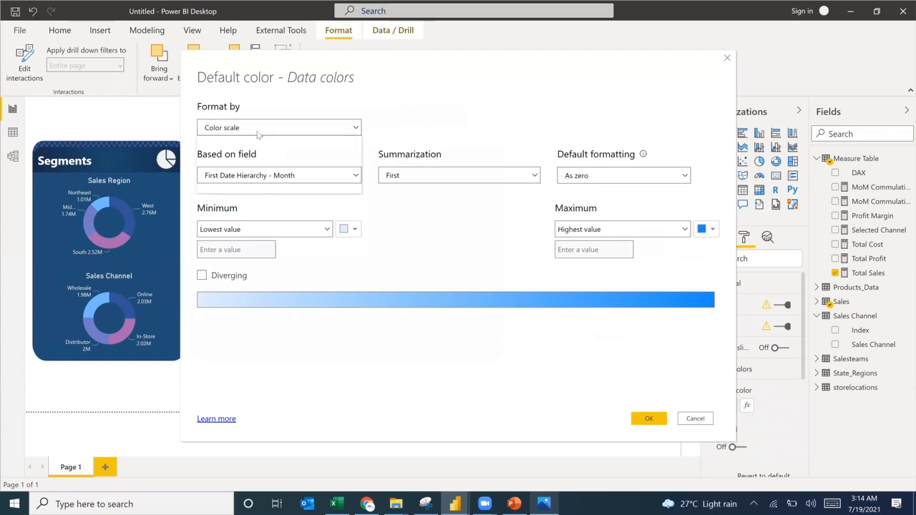
left_click(259, 129)
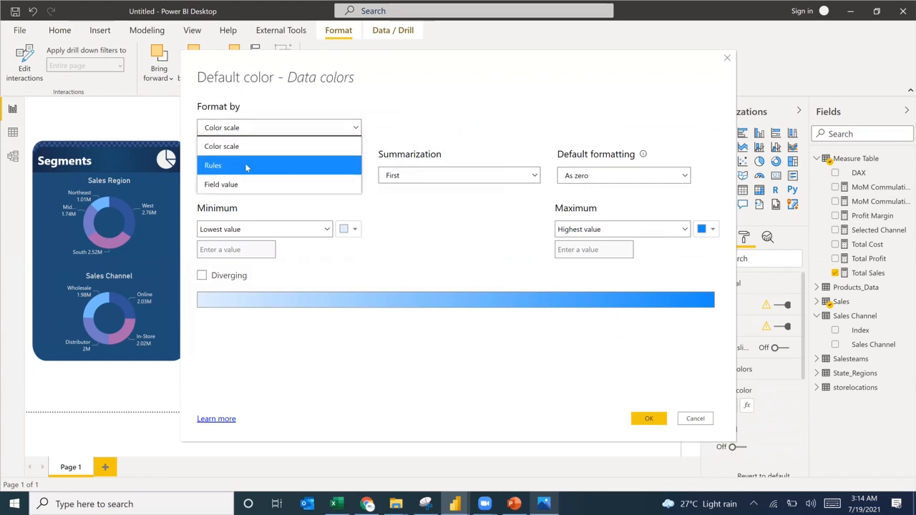
left_click(246, 167)
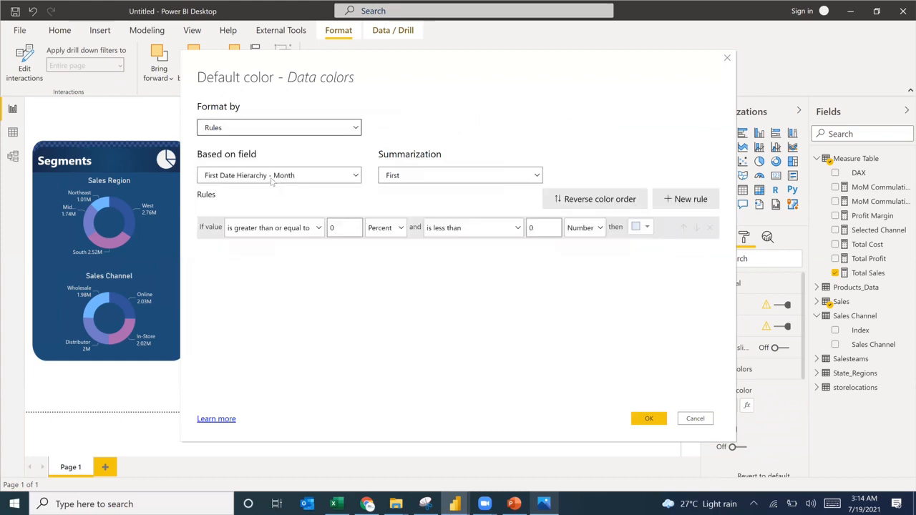
left_click(272, 175)
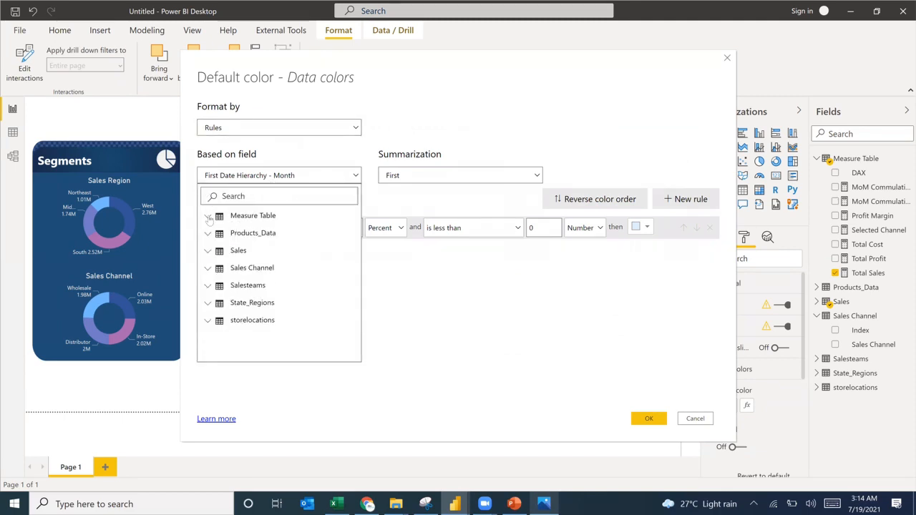
left_click(208, 218)
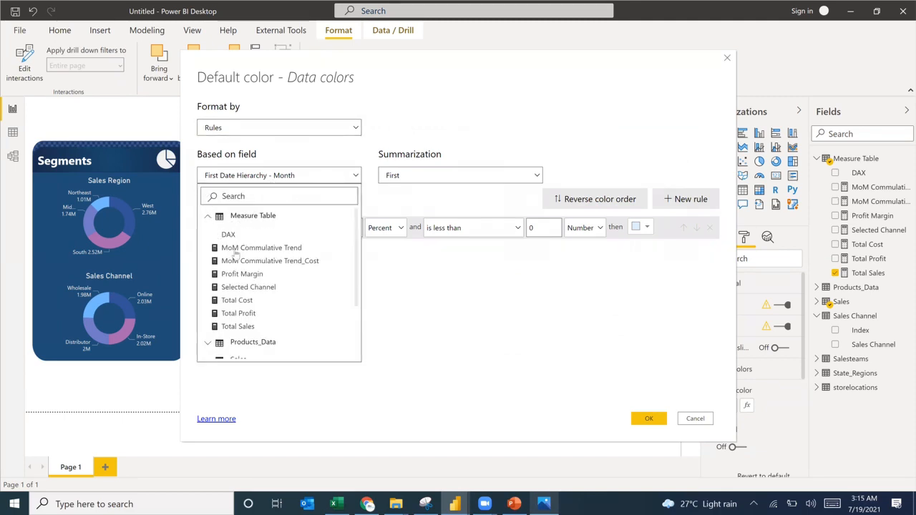
left_click(242, 288)
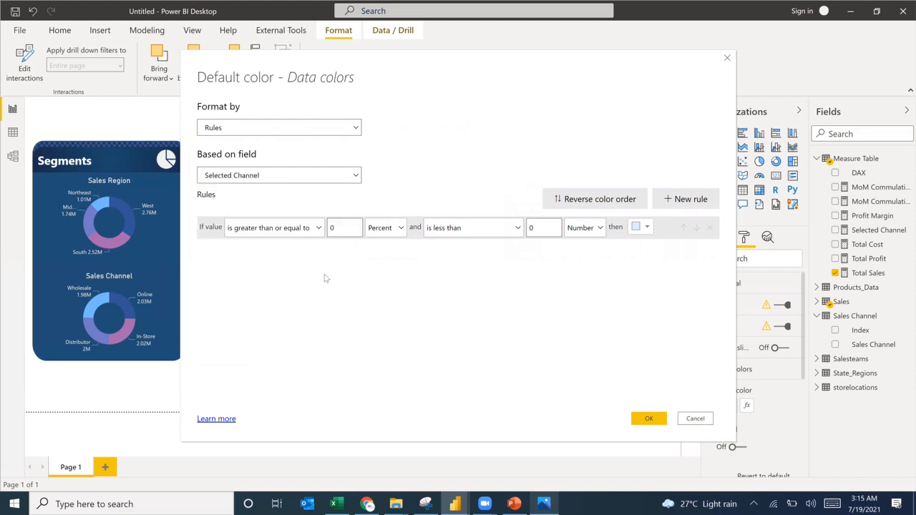
Set the first color rule's condition to value is 0, compared as Number
left_click(289, 229)
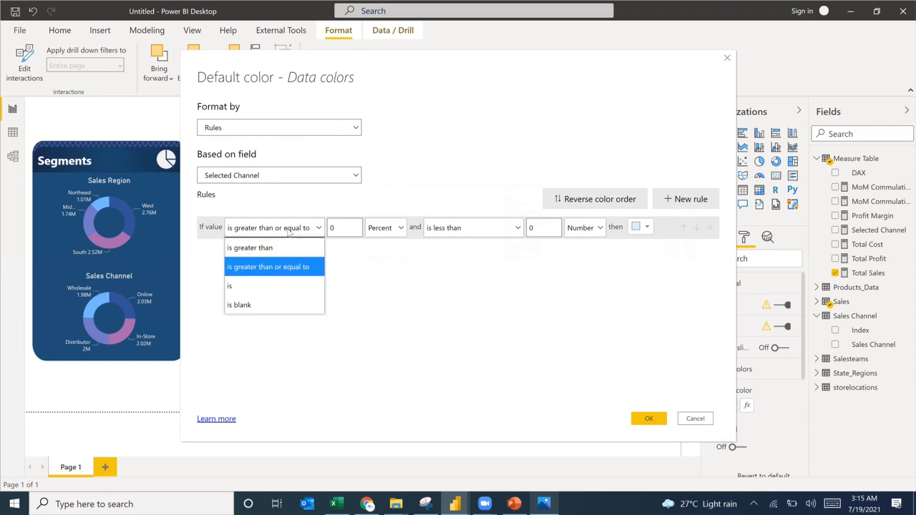
left_click(246, 288)
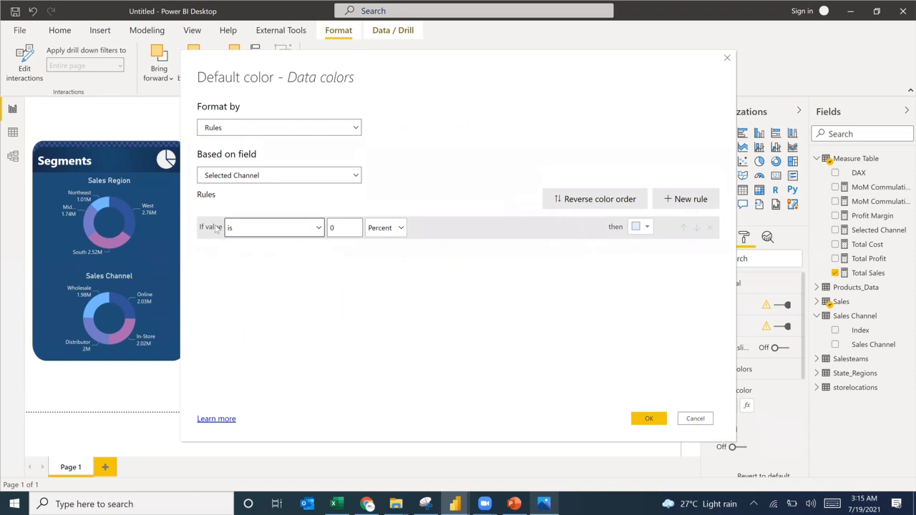
left_click(397, 230)
left_click(387, 247)
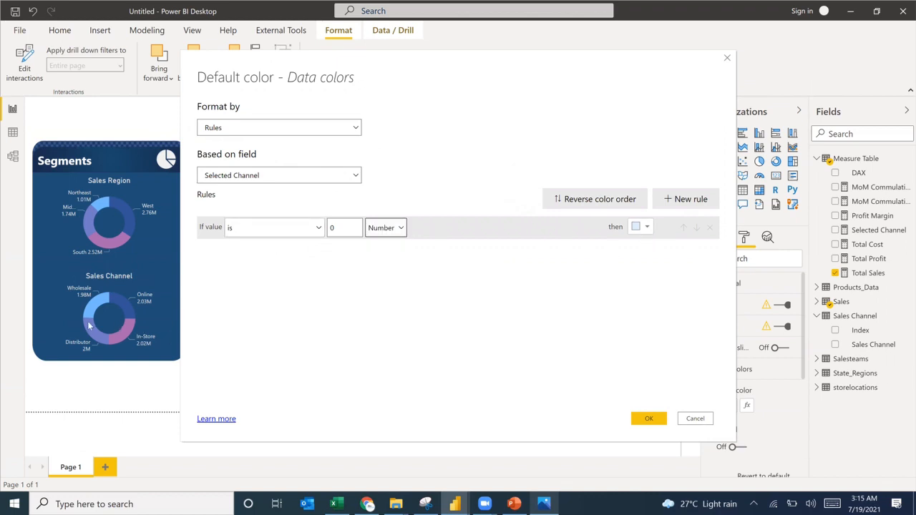
Switch to PowerPoint and copy the hex code #7179C8 from the selected logo shape's custom fill color
left_click(643, 226)
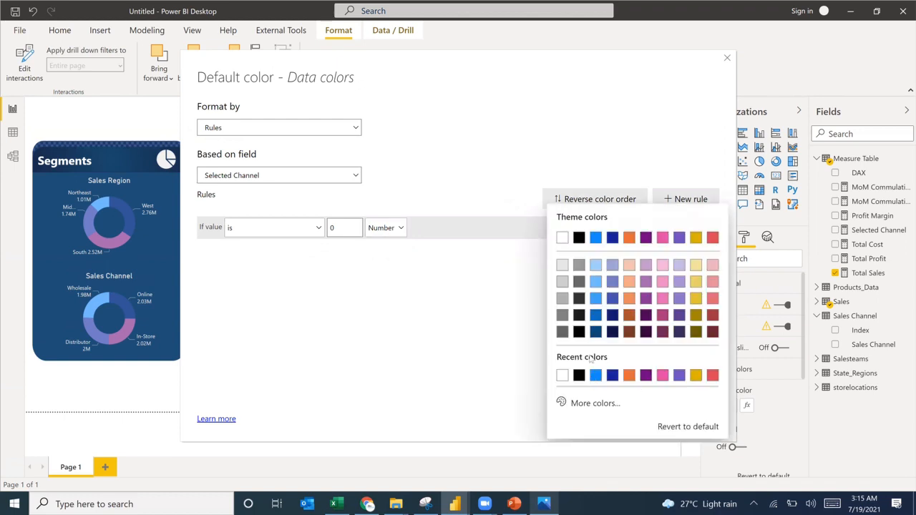
left_click(574, 148)
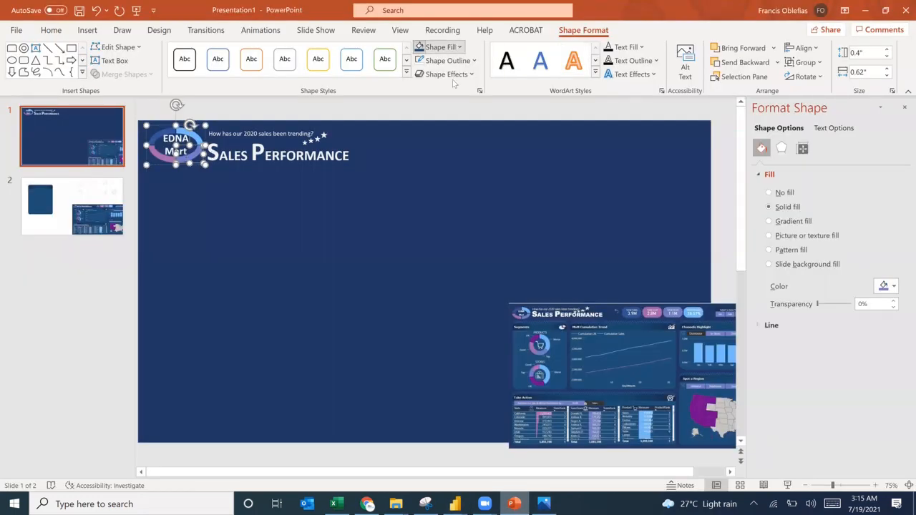
left_click(457, 48)
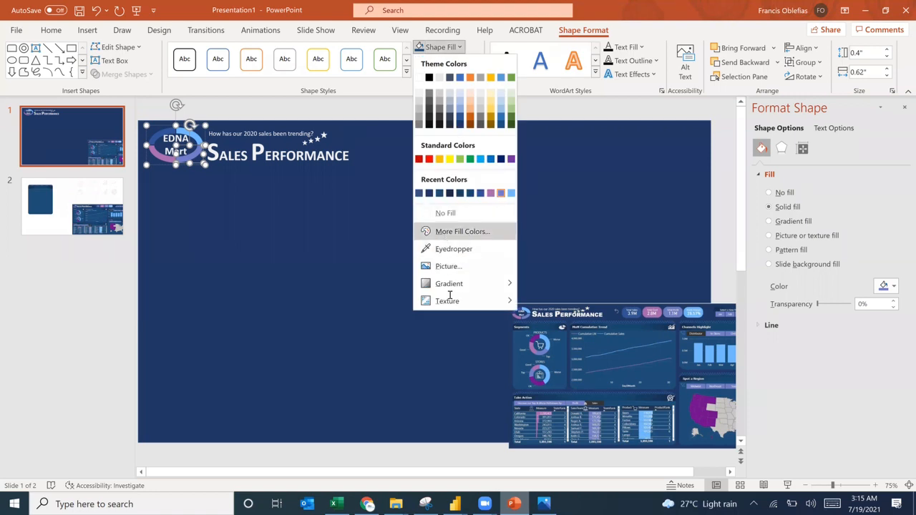
left_click(462, 232)
left_click_drag(430, 294, 456, 296)
key("ctrl+c")
key("Tab")
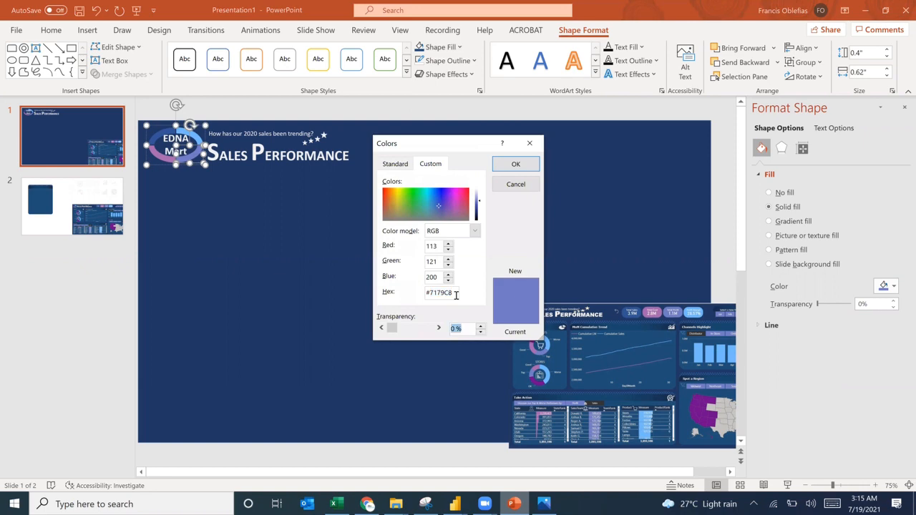
Switch back to Power BI and set the first rule's color to the custom hex #7179C8
key("alt+Tab")
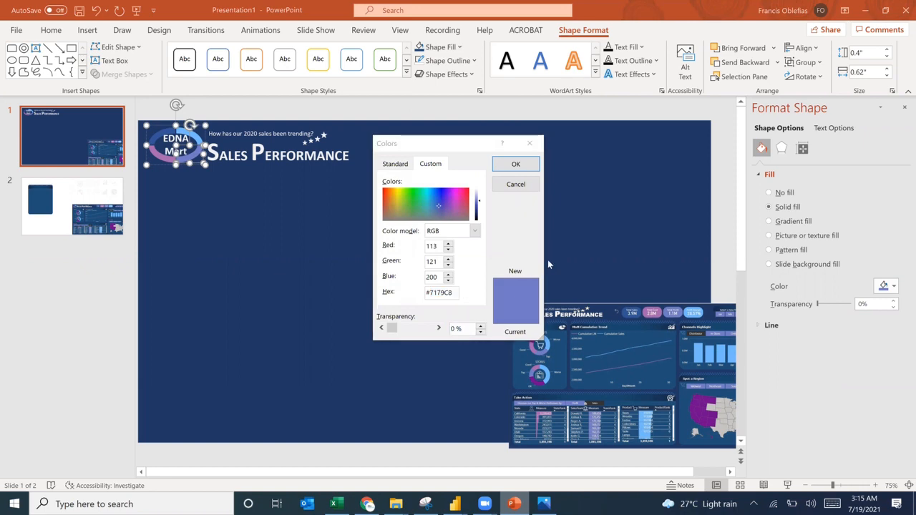
key("alt+Tab")
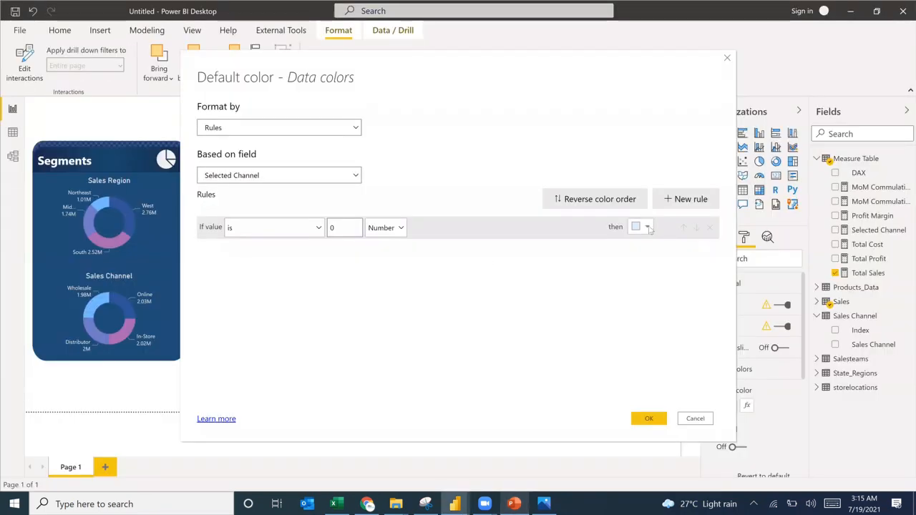
left_click(648, 228)
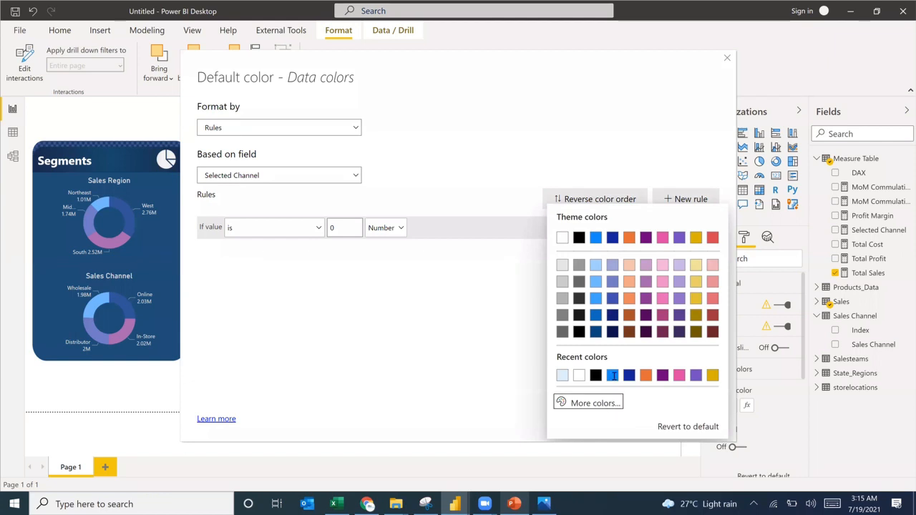
left_click(607, 405)
left_click(565, 381)
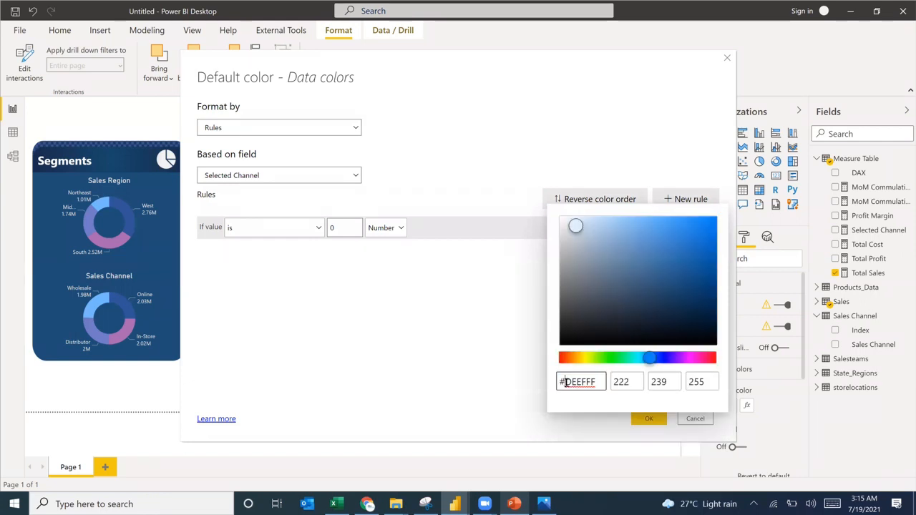
left_click_drag(564, 382, 601, 383)
key("ctrl+v")
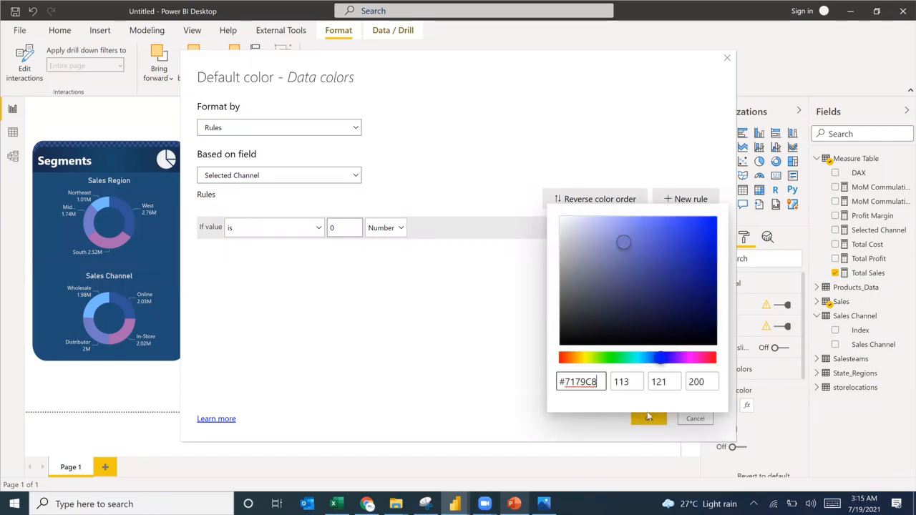
left_click(477, 353)
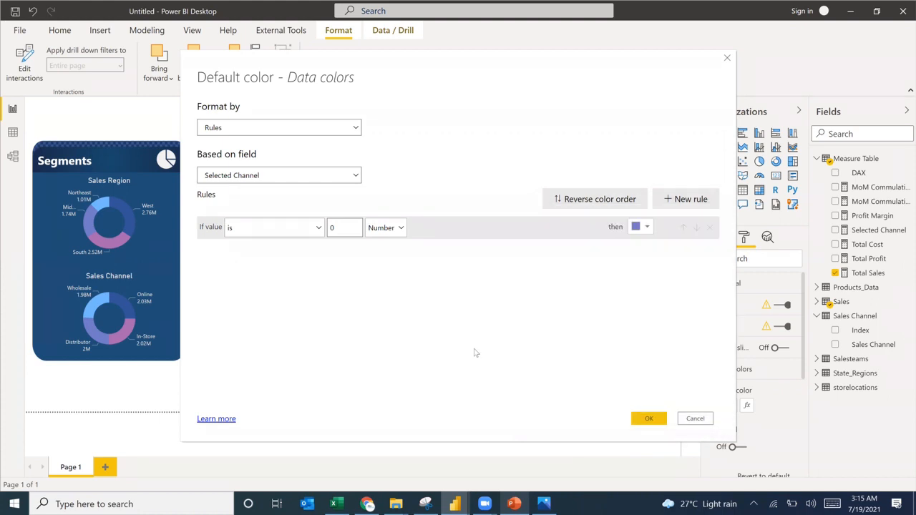
Add three more color rules and set each one's condition to "is"
left_click(684, 201)
left_click(684, 201)
left_click(685, 201)
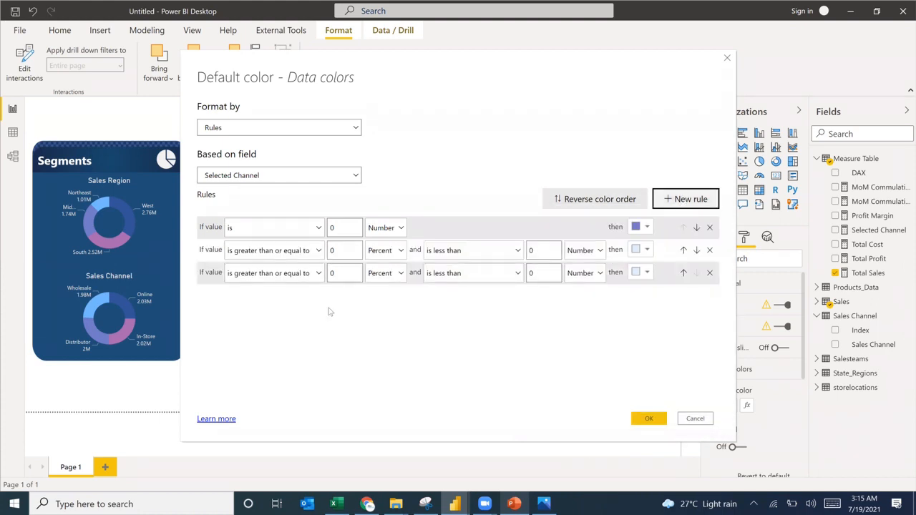
left_click(297, 255)
left_click(236, 309)
left_click(272, 273)
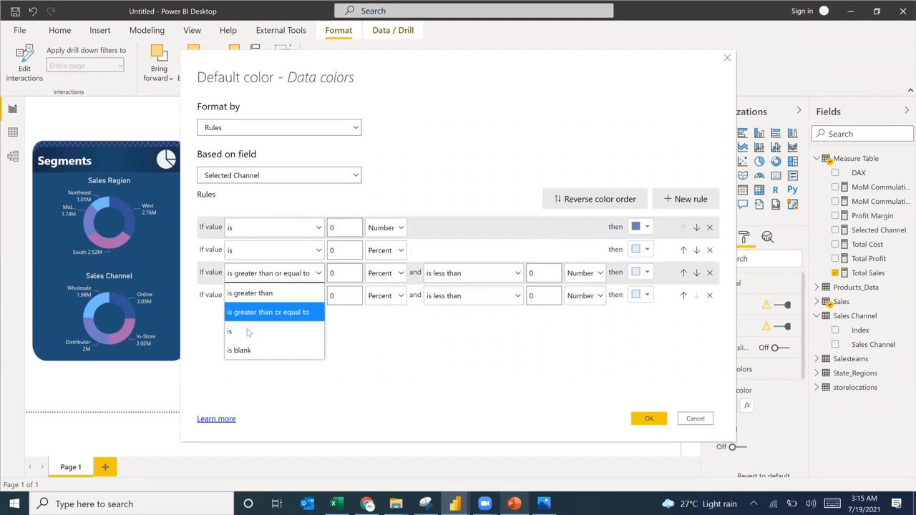
left_click(248, 333)
left_click(249, 296)
left_click(246, 355)
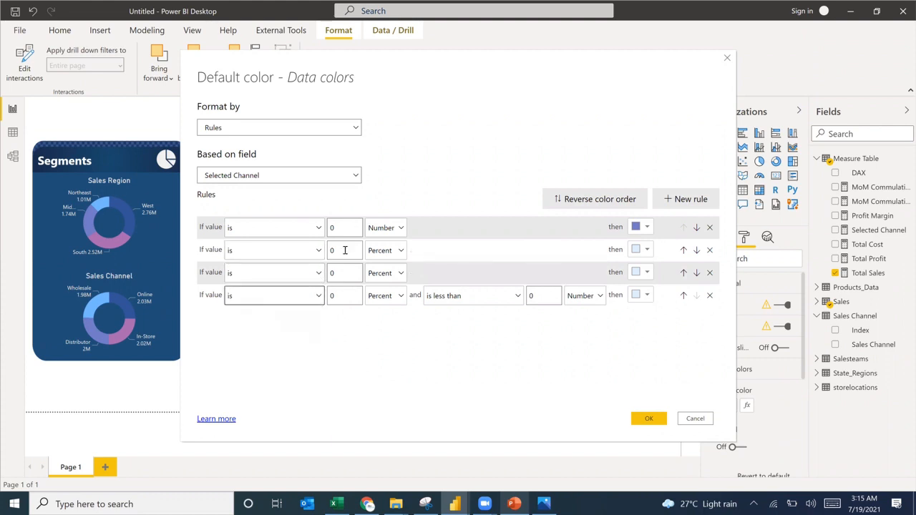
Set the comparison type of the second, third and fourth rules to Number
left_click(380, 252)
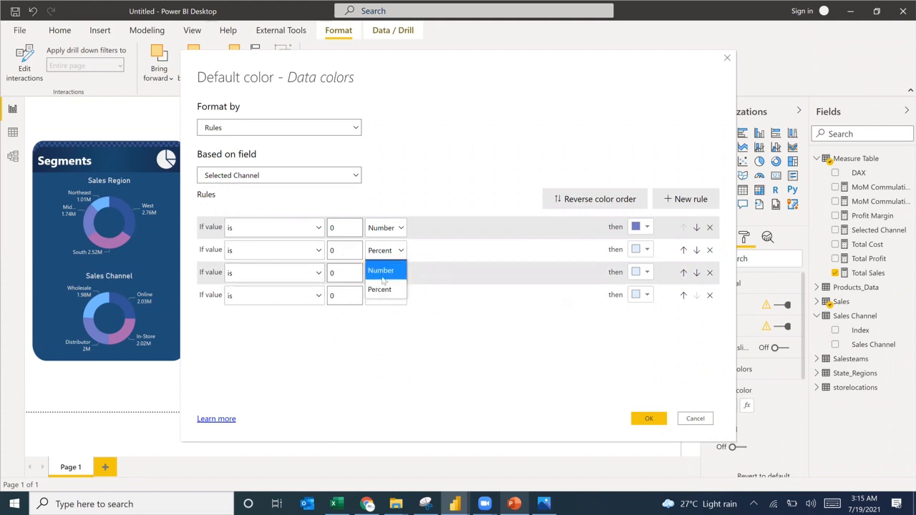
left_click(383, 275)
left_click(383, 276)
left_click(383, 292)
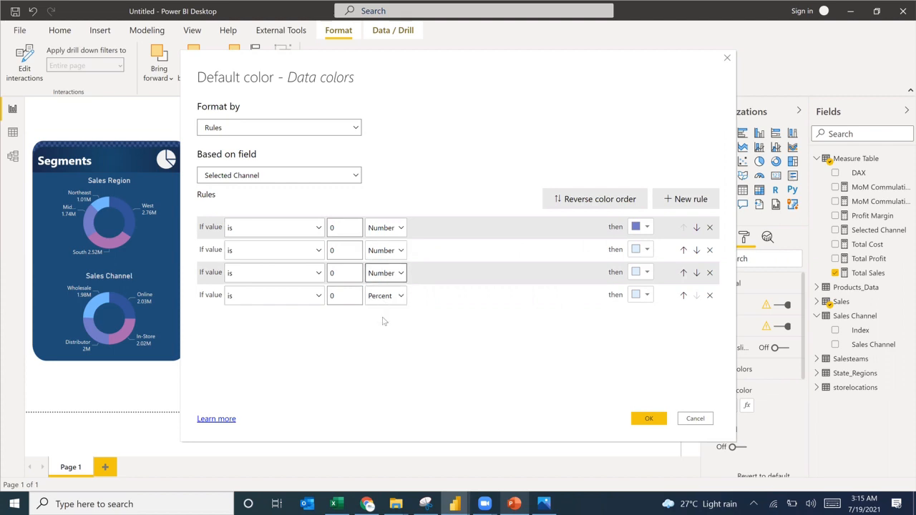
left_click(378, 302)
left_click(377, 312)
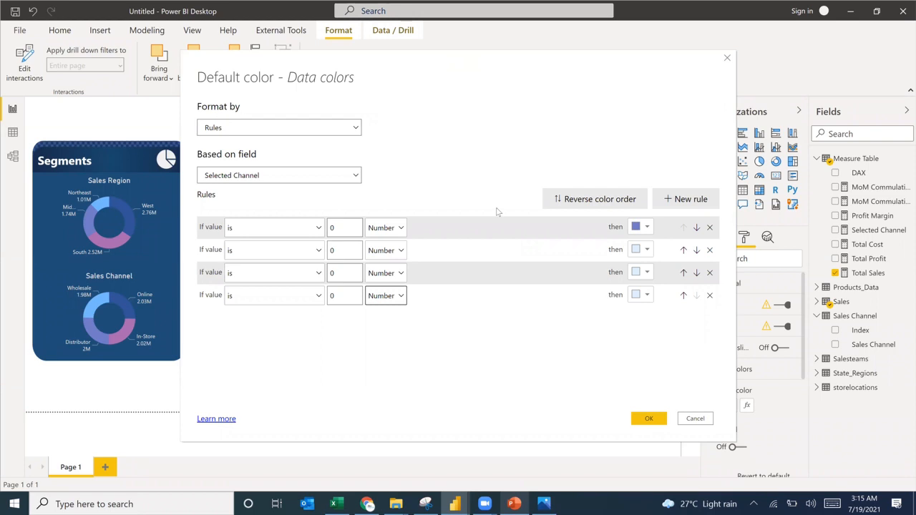
Set the values of the second, third and fourth rules to 1, 2 and 3
left_click_drag(355, 231, 320, 274)
type("2")
type("3")
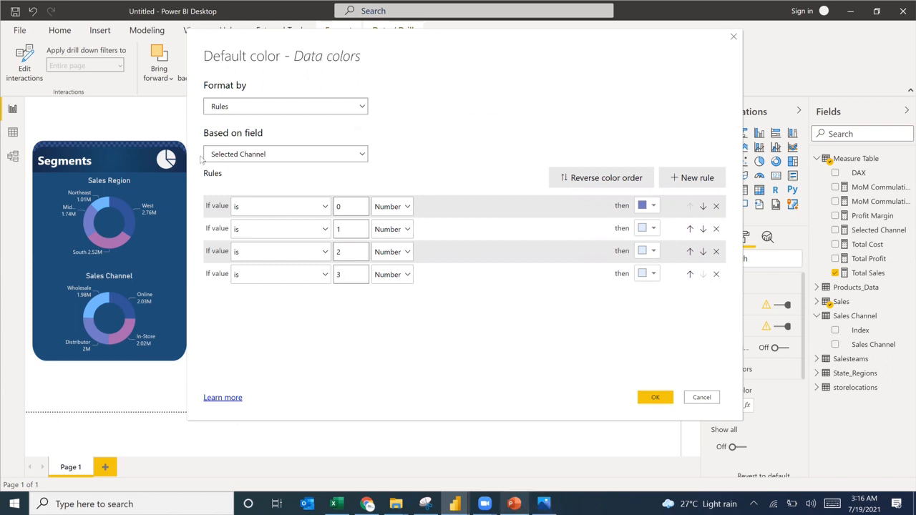
Switch to PowerPoint and copy the hex code #A868B0 from the purple logo segment's custom fill color
key("alt+Tab")
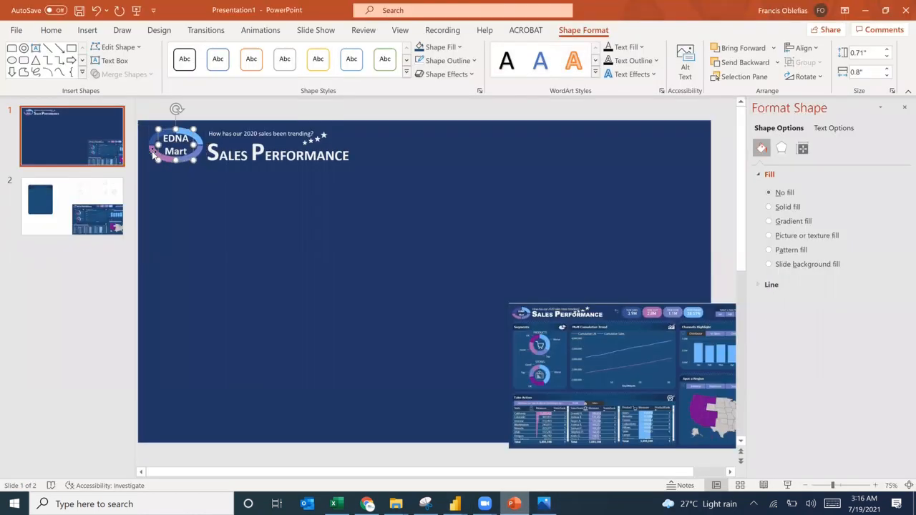
left_click(153, 156)
left_click(153, 152)
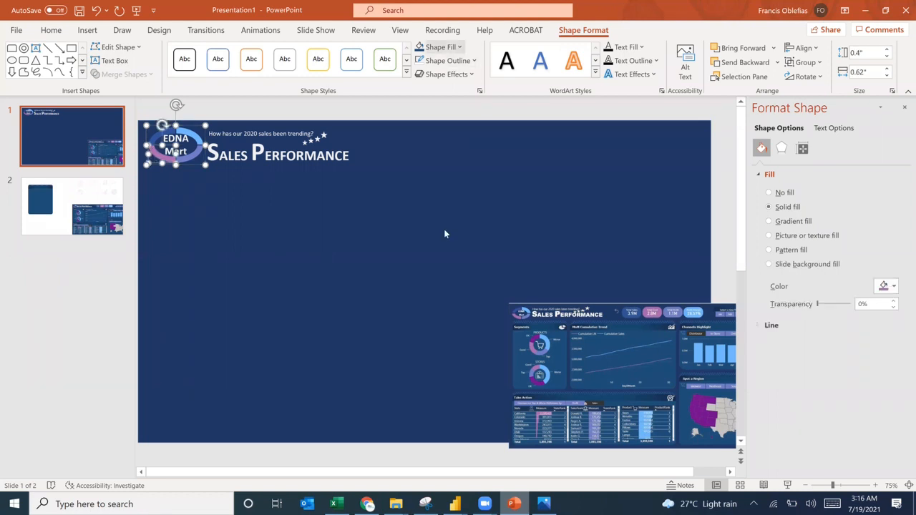
double_click(447, 294)
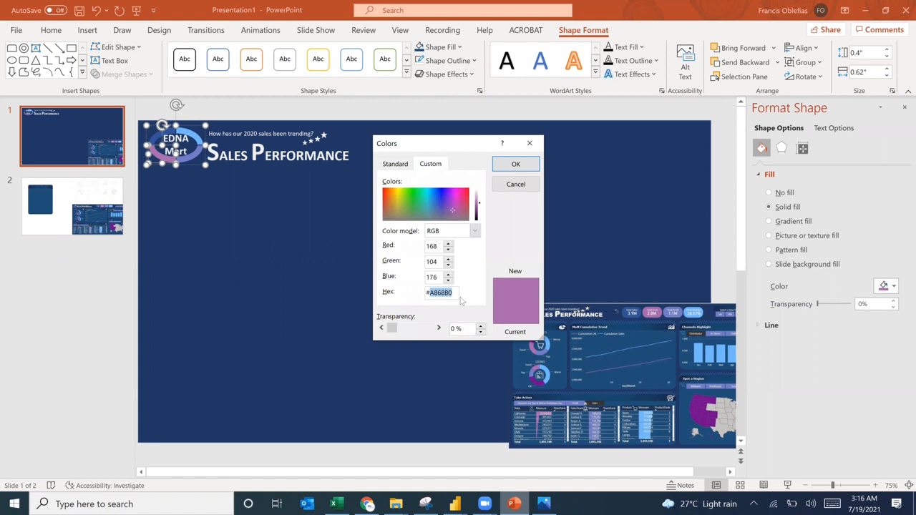
Switch back to Power BI and set the color of the rule for value 1 to #A868B0
left_click(455, 504)
left_click(517, 451)
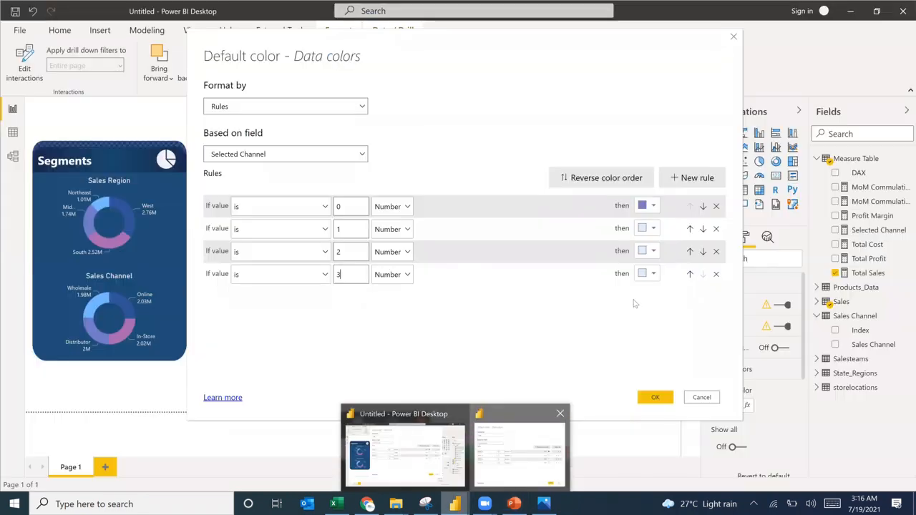
left_click(653, 233)
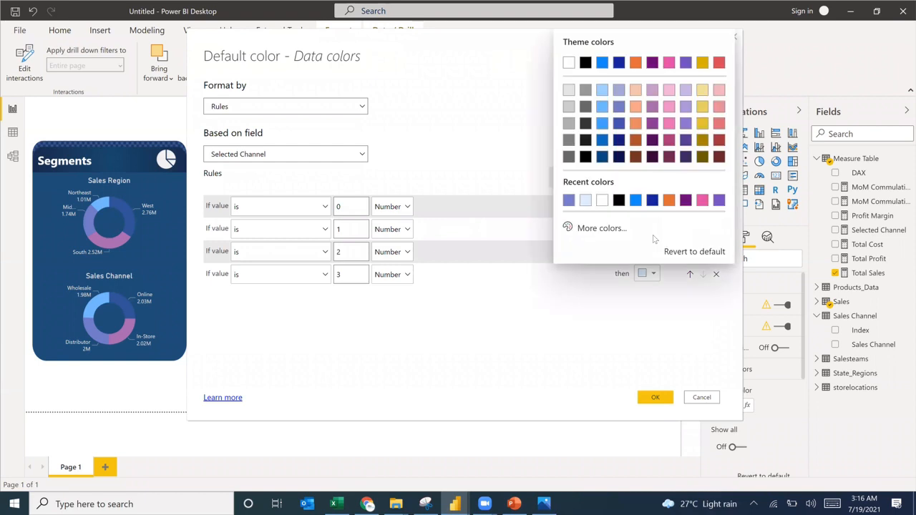
left_click(591, 228)
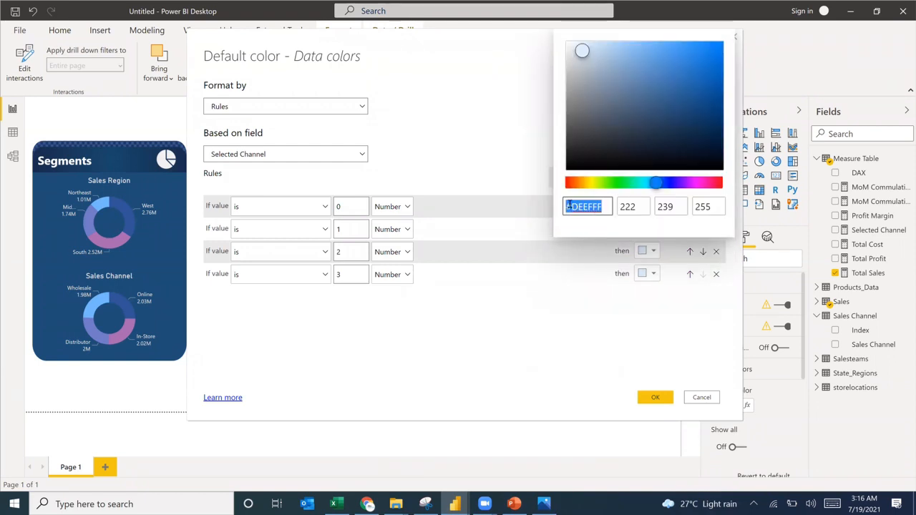
type("#A868B0")
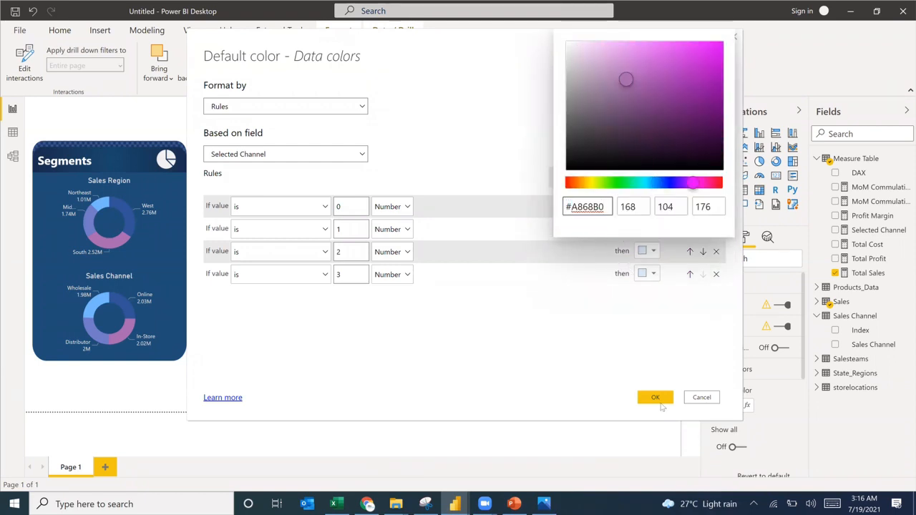
left_click(596, 310)
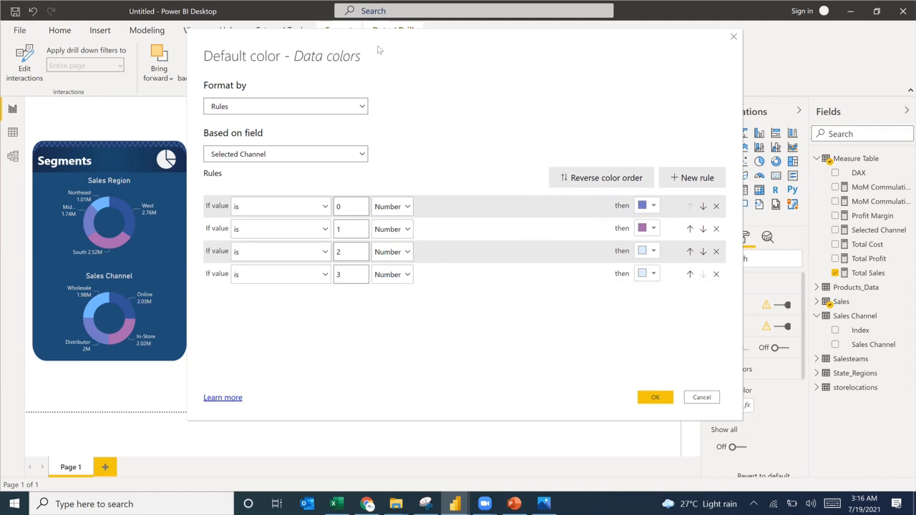
Move the color rules dialog slightly lower and switch to the PowerPoint presentation with the logo
left_click_drag(378, 47, 386, 69)
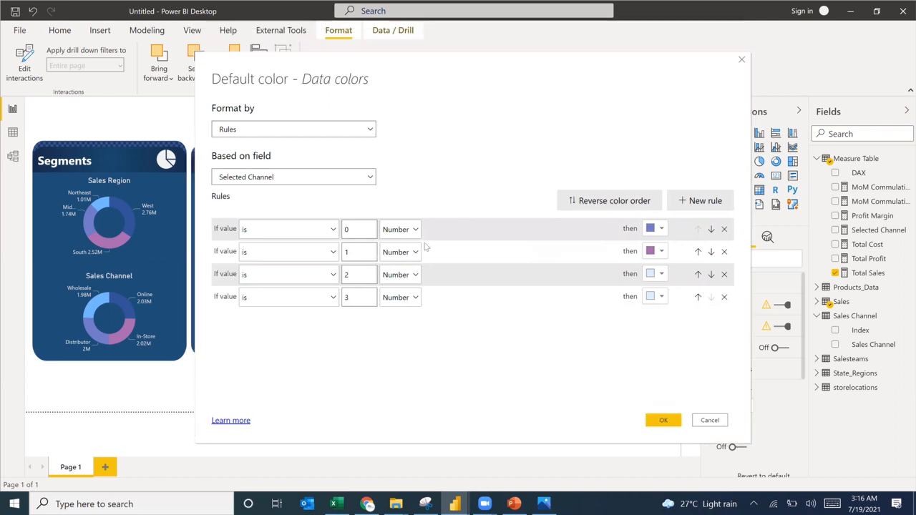
key("alt+Tab")
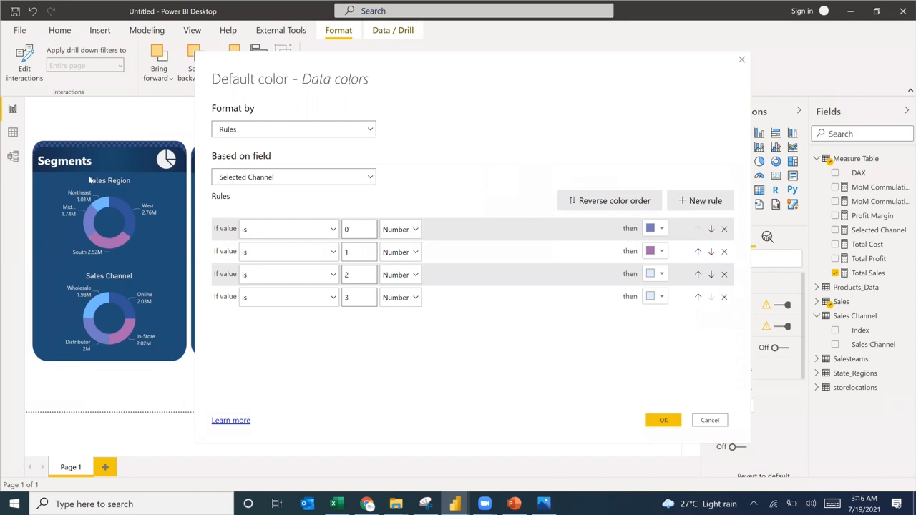
key("alt+Tab")
left_click(155, 143)
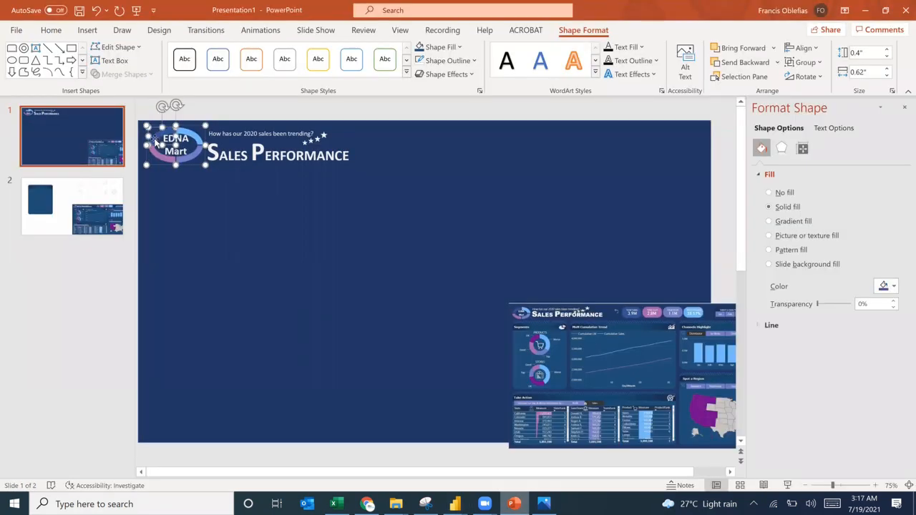
left_click(458, 48)
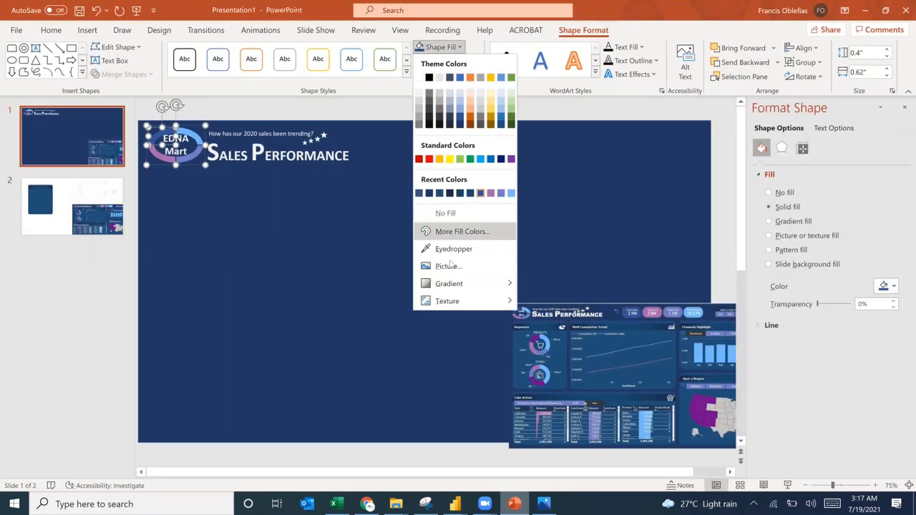
left_click(445, 251)
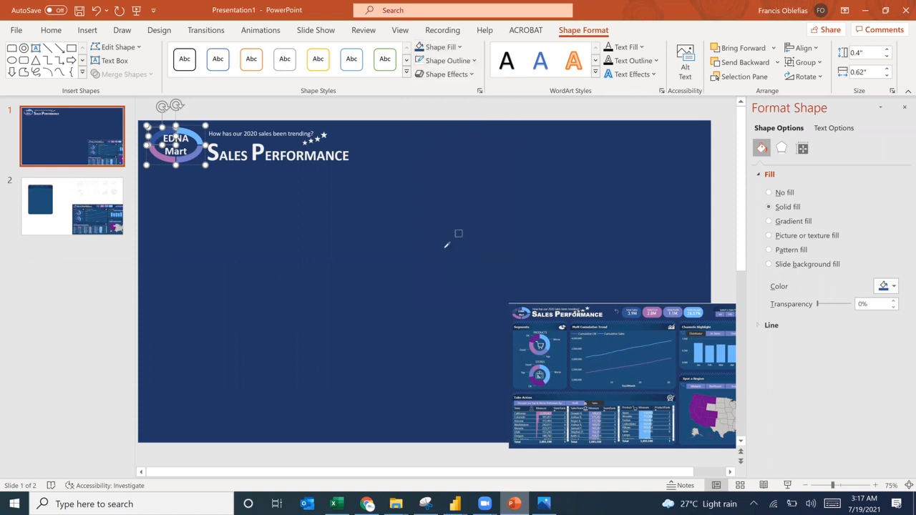
left_click(445, 248)
left_click(459, 194)
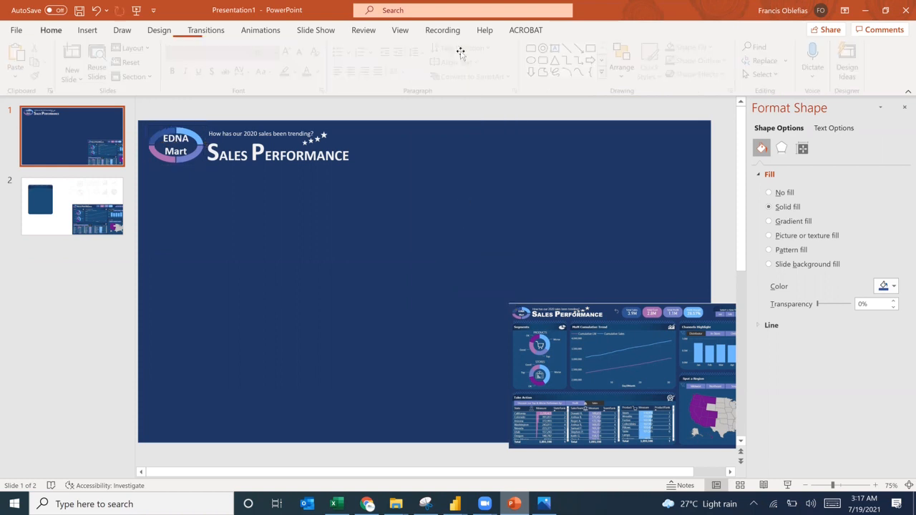
Select the dark blue logo segment and copy the hex code #315399 from its custom fill color
left_click(156, 135)
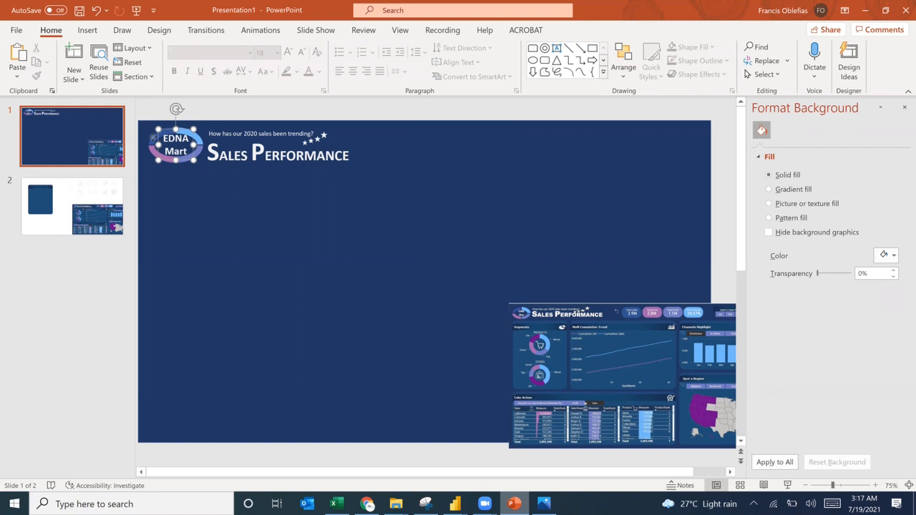
double_click(153, 140)
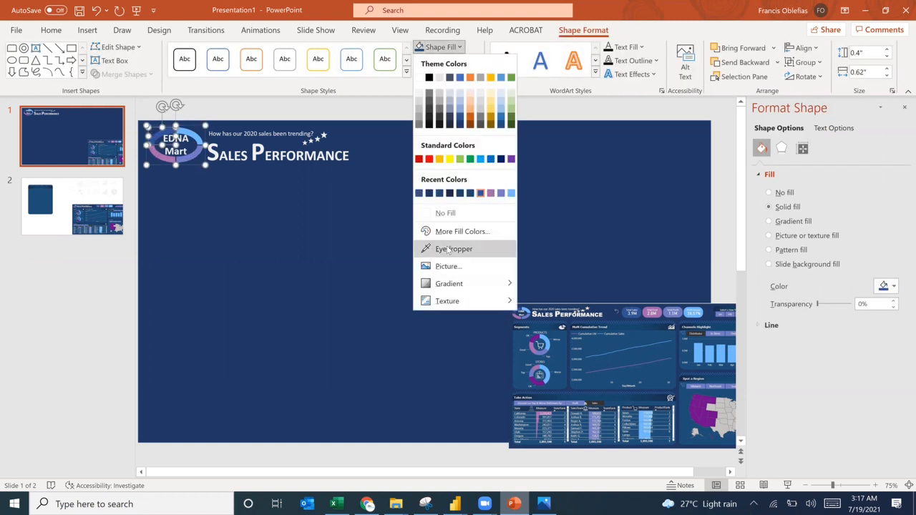
left_click(448, 235)
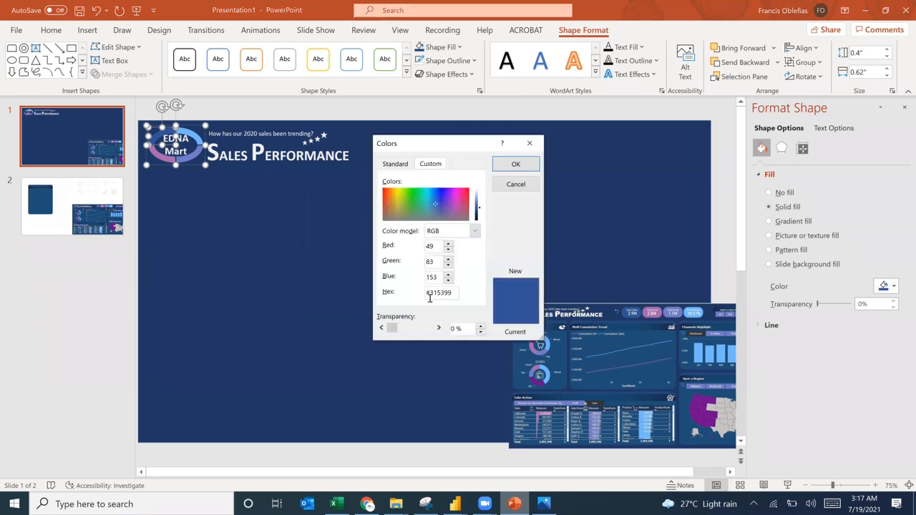
left_click_drag(430, 291, 465, 299)
key("ctrl+c")
Switch back to Power BI and set the color of the rule for value 2 to #315399
key("alt+Tab")
key("alt+Tab")
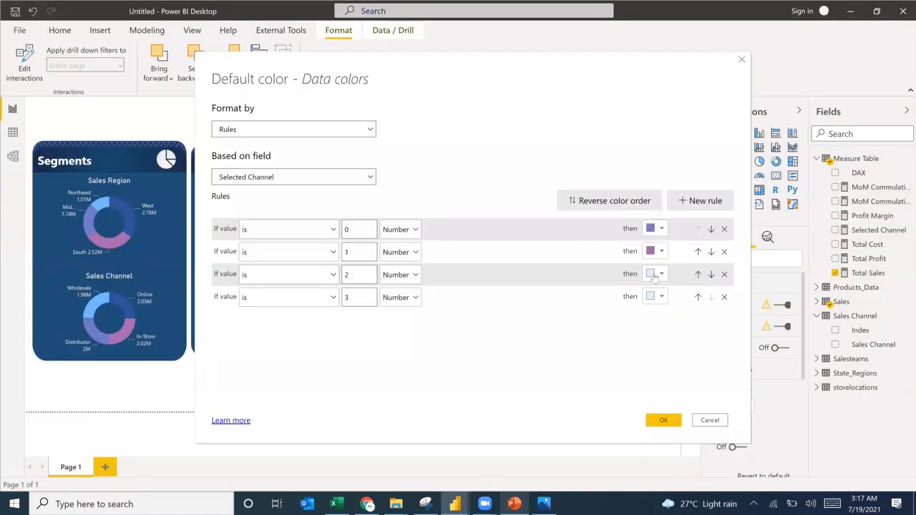
left_click(662, 274)
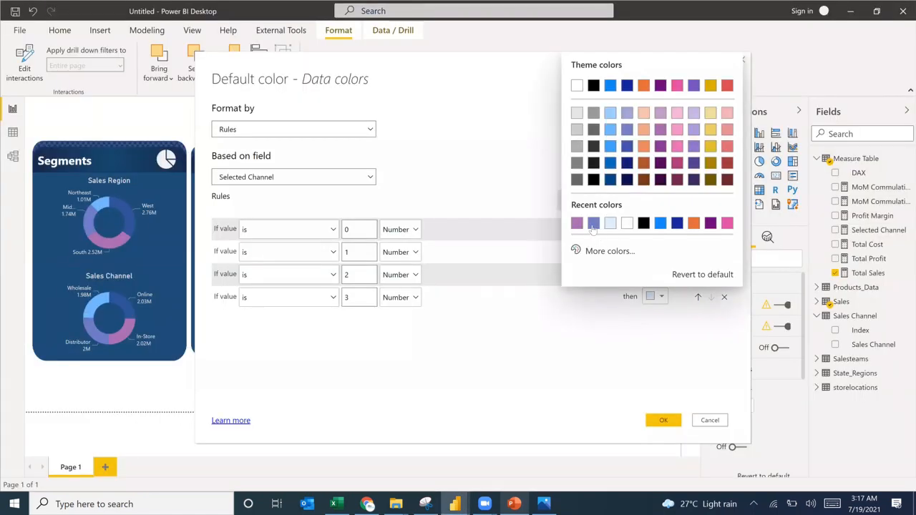
left_click(597, 252)
left_click(591, 229)
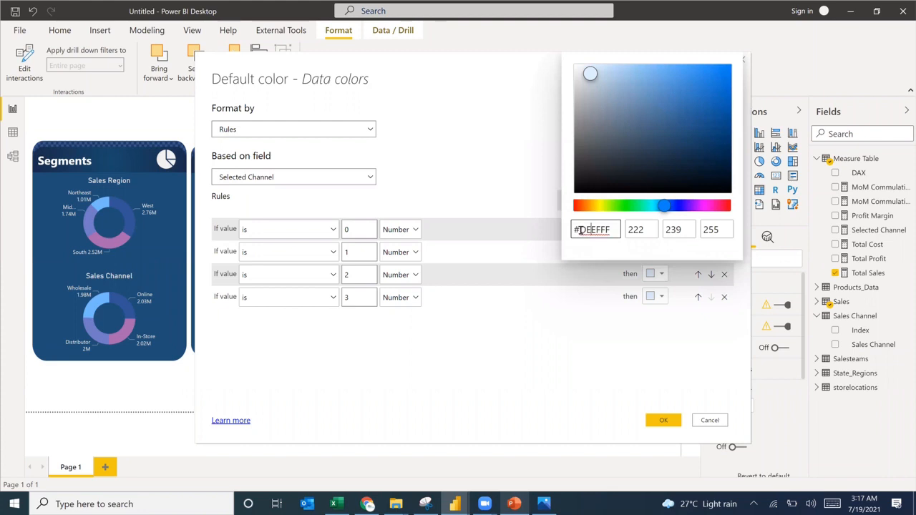
left_click_drag(580, 229, 621, 230)
key("ctrl+v")
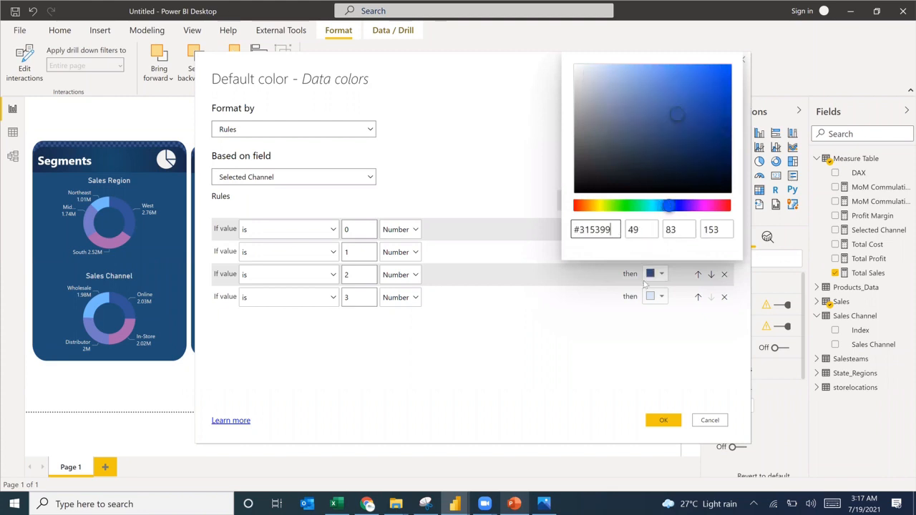
left_click(612, 362)
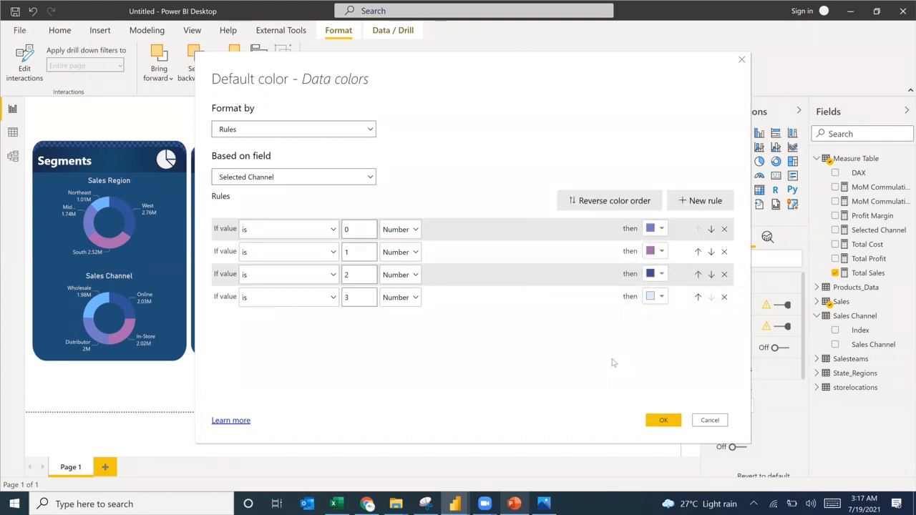
Switch to the PowerPoint presentation, select the light blue logo segment and copy the hex code #72B9FD from its custom fill color
key("alt+Tab")
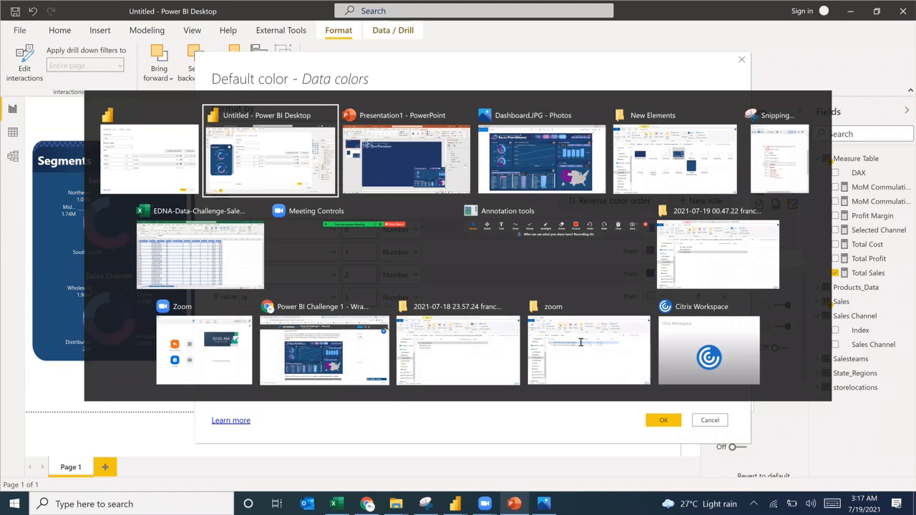
left_click(394, 186)
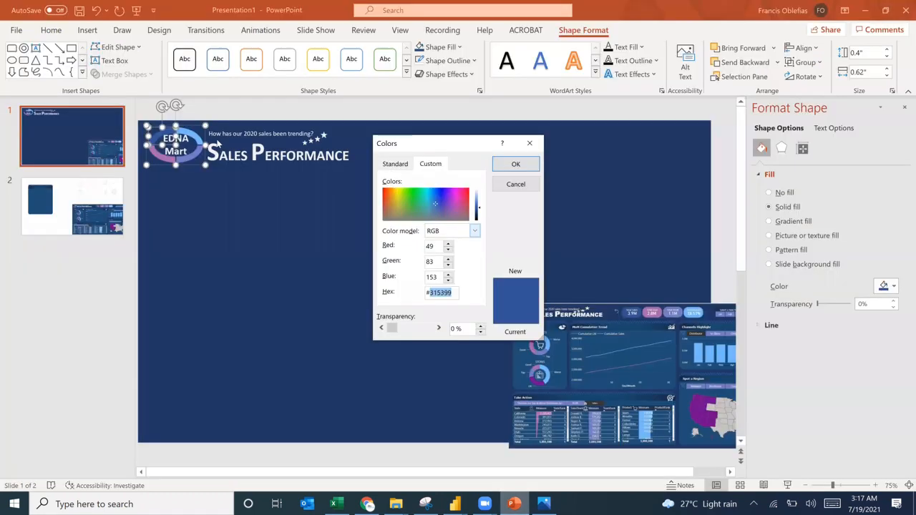
left_click(523, 186)
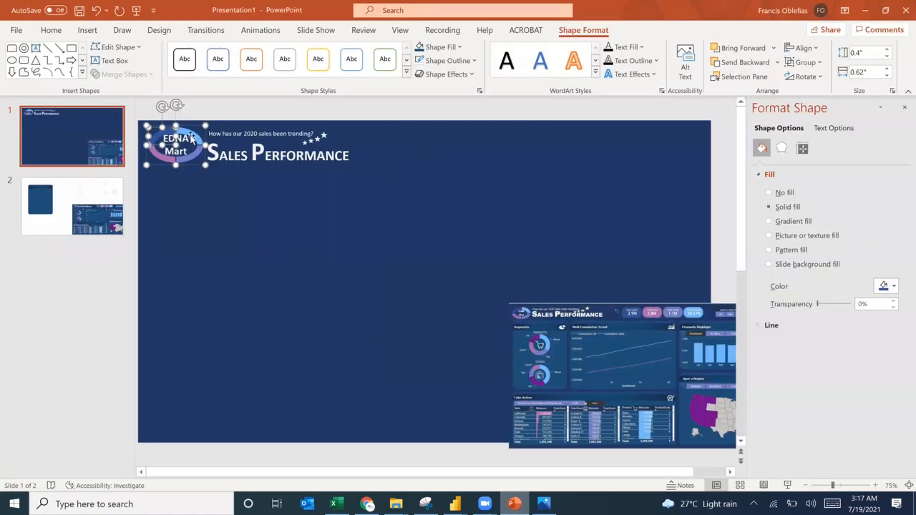
left_click(202, 140)
left_click(202, 142)
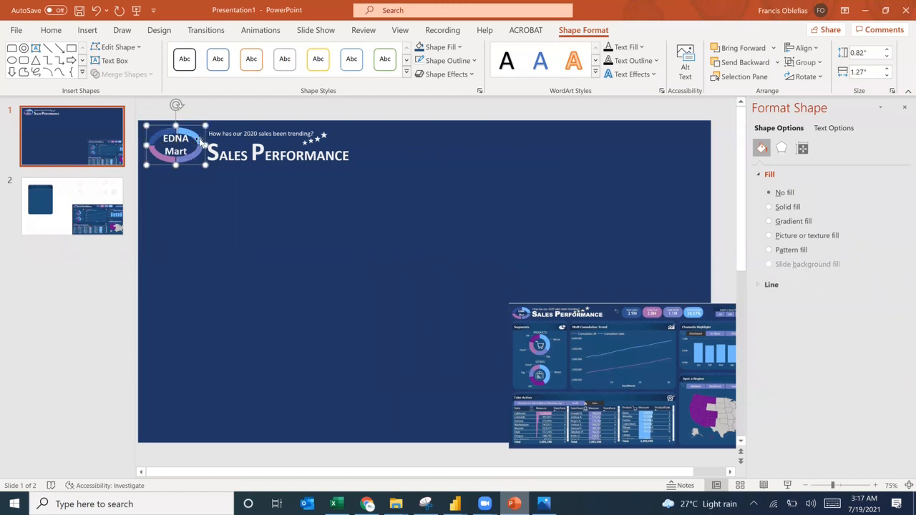
left_click(198, 141)
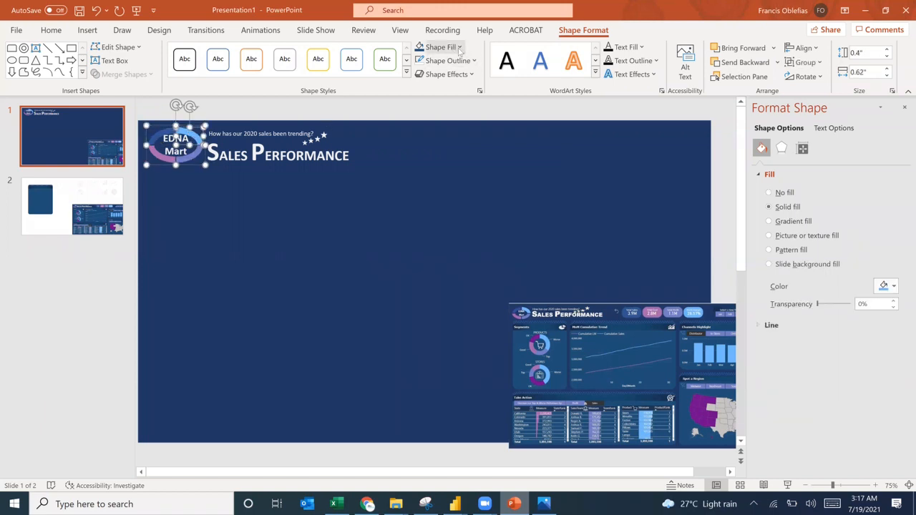
left_click(459, 48)
left_click(450, 232)
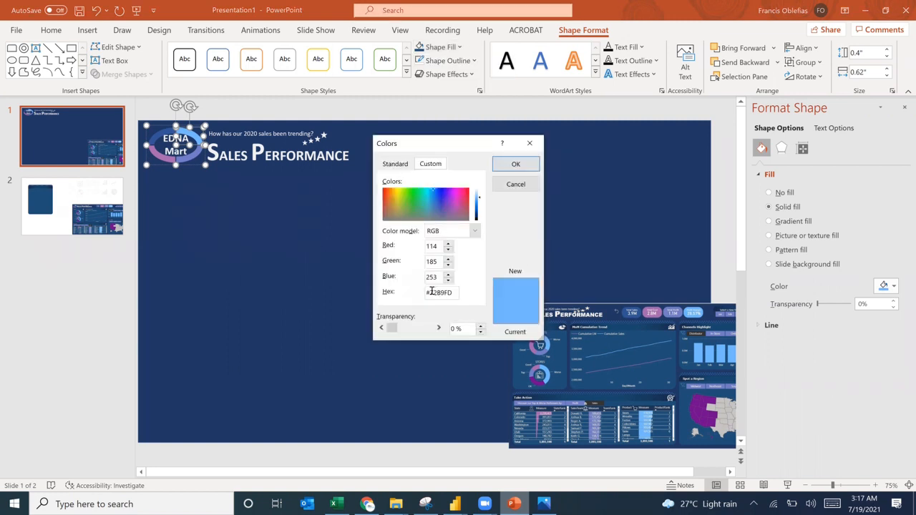
double_click(458, 292)
key("ctrl+c")
left_click(519, 189)
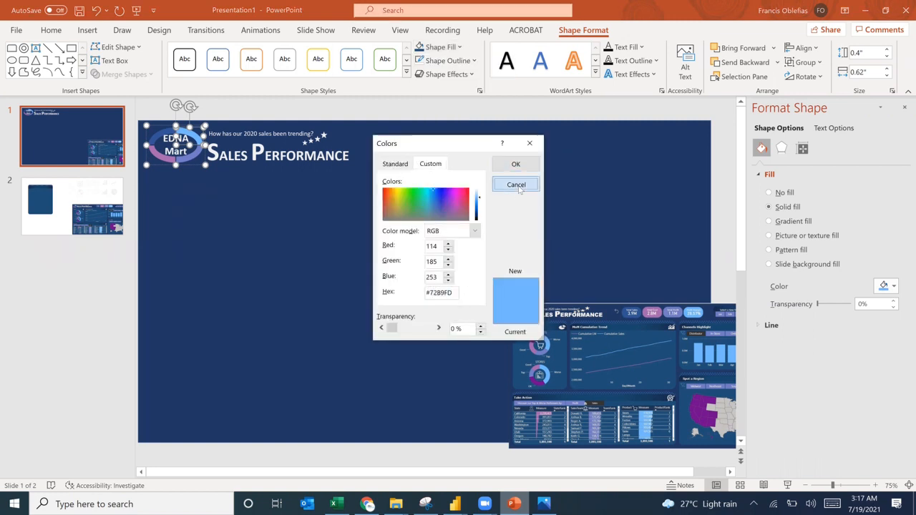
Switch back to Power BI, set the color of the rule for value 3 to #72B9FD and apply the color rules
key("alt+Tab")
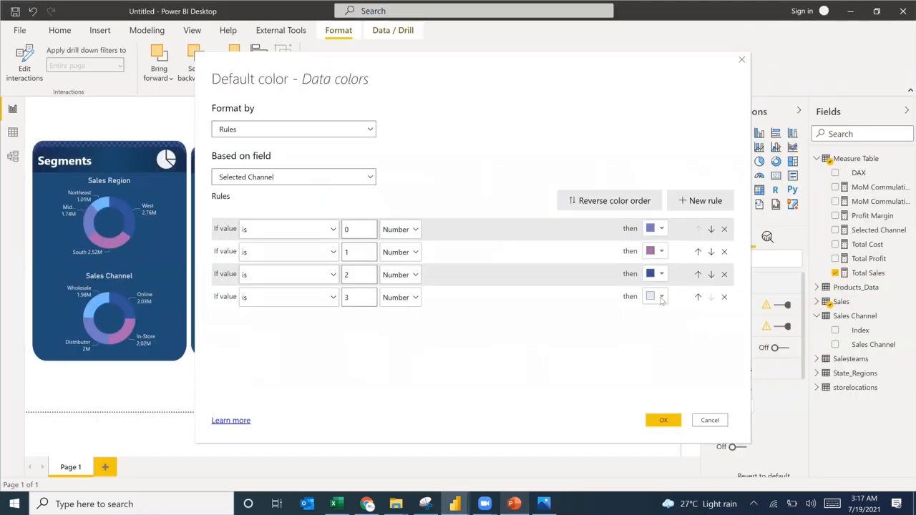
left_click(655, 297)
left_click(597, 251)
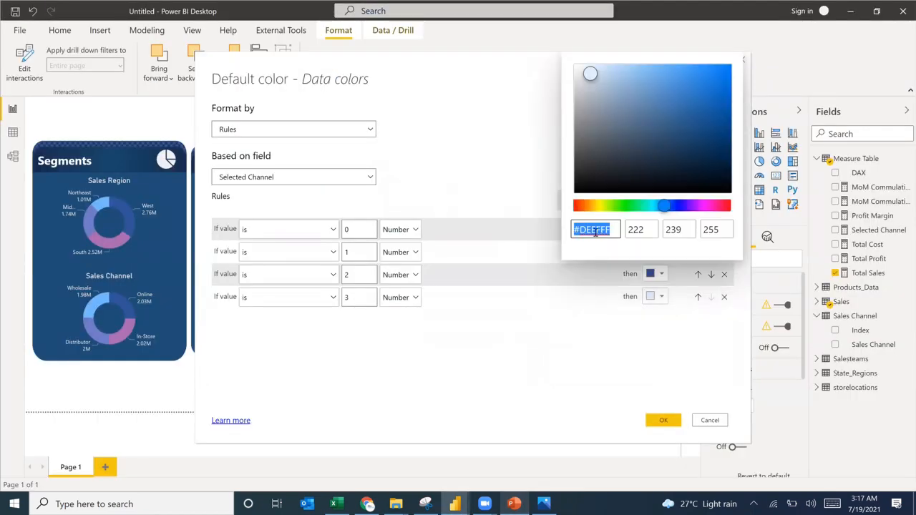
left_click(595, 231)
double_click(616, 231)
key("ctrl+v")
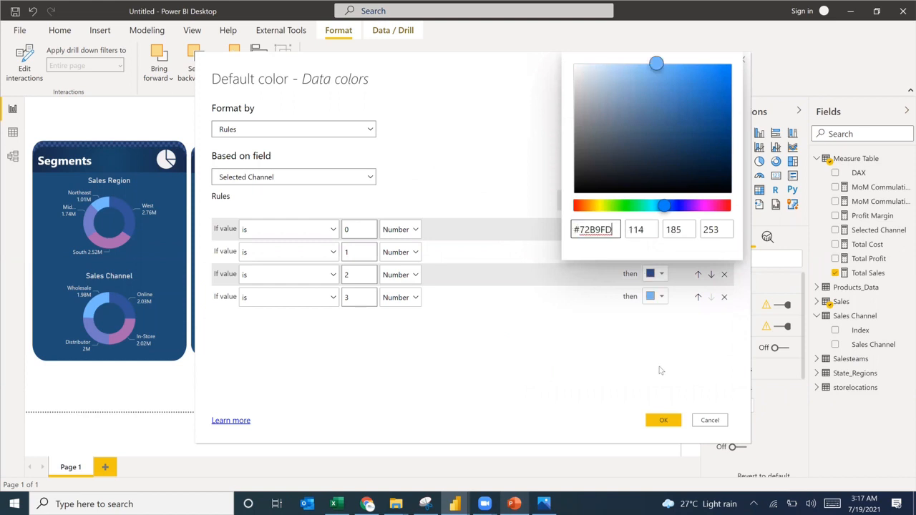
left_click(644, 381)
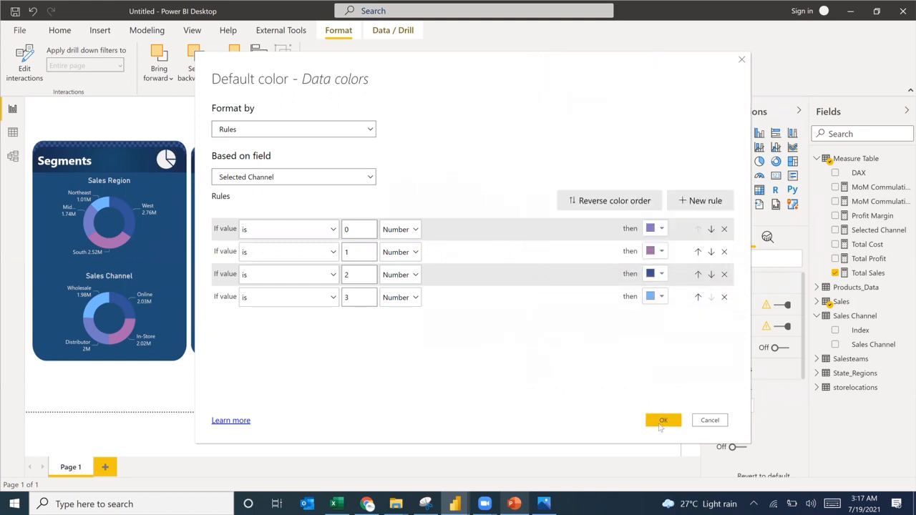
left_click(661, 421)
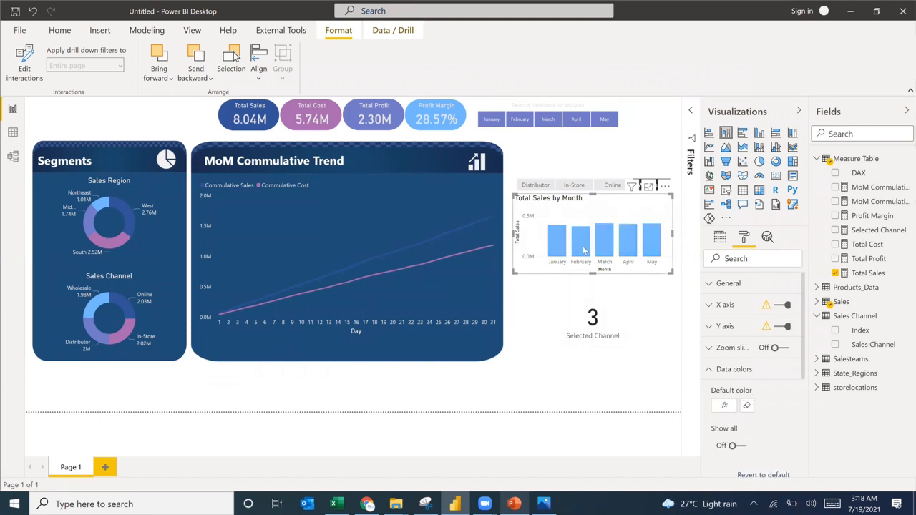
Check the monthly chart's column colors by selecting Online, In-Store and Distributor in turn in the channel slicer
left_click(657, 247)
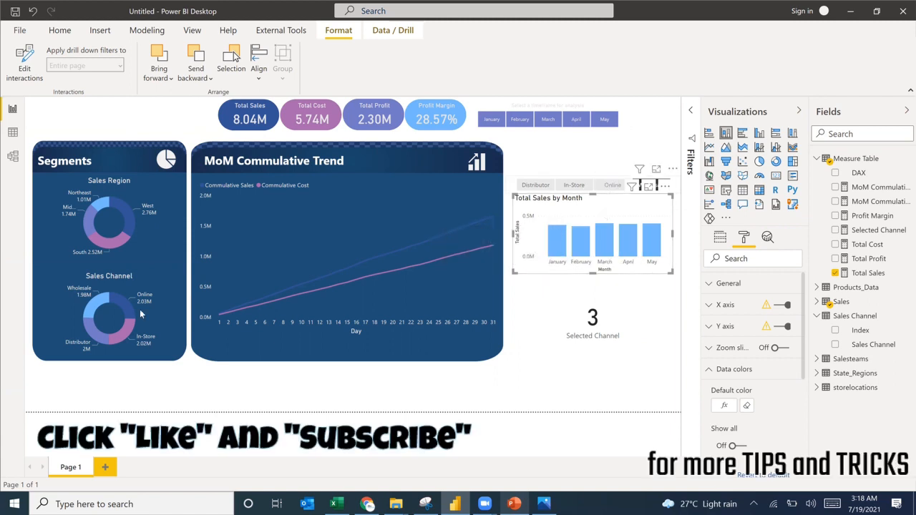
left_click(611, 186)
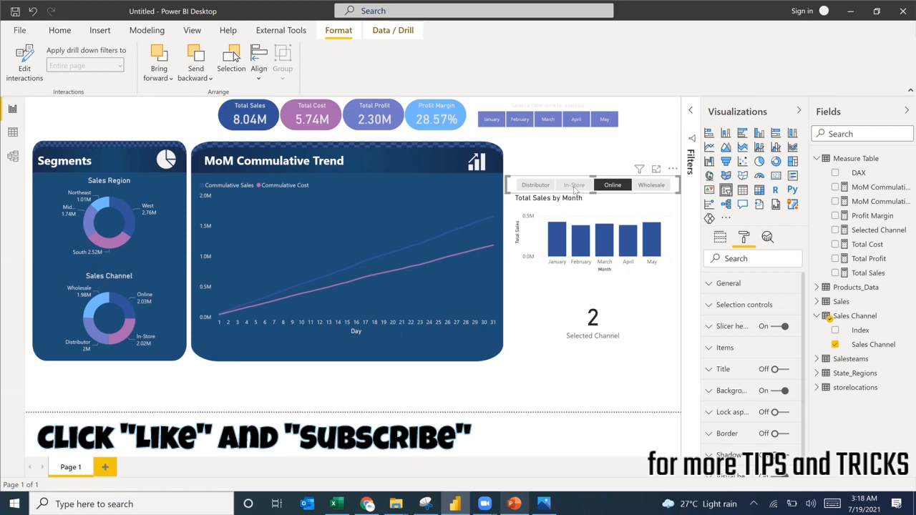
left_click(575, 189)
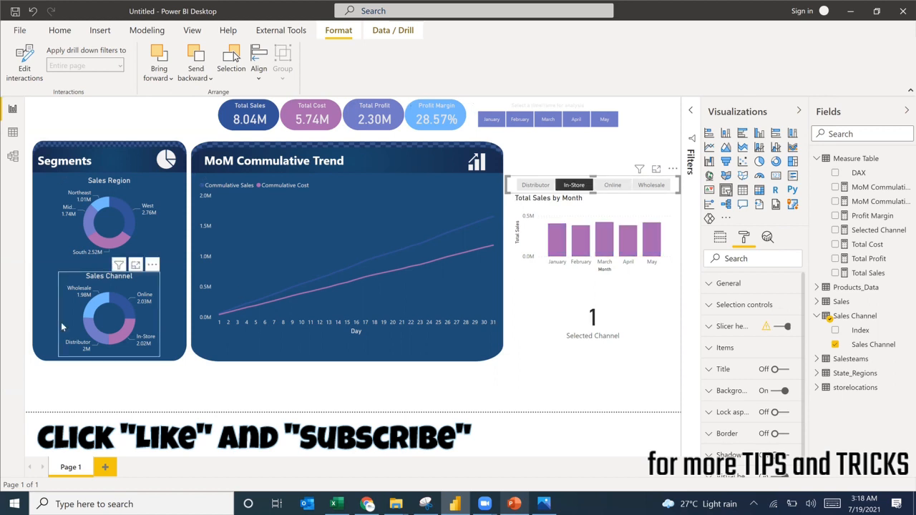
left_click(535, 188)
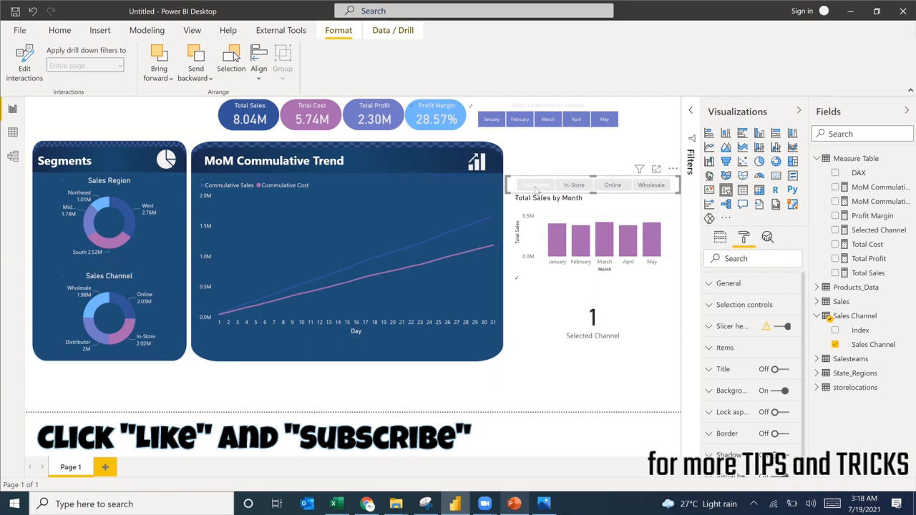
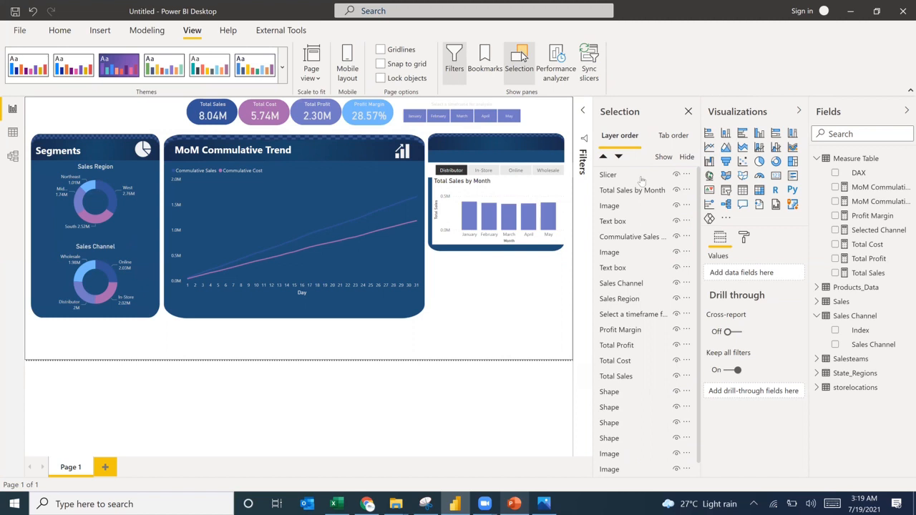
Widen the dark blue background image behind the channel chart so it reaches almost to the page's right edge
right_click(630, 178)
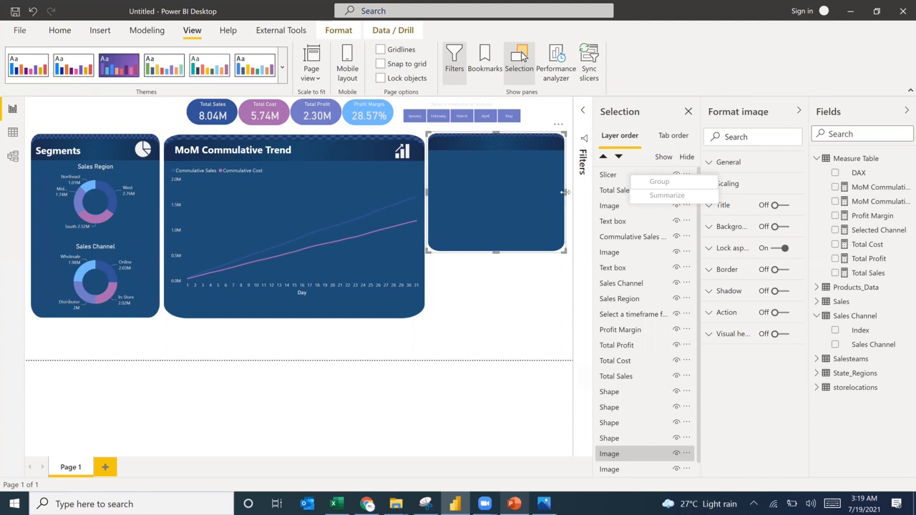
left_click_drag(565, 190, 570, 193)
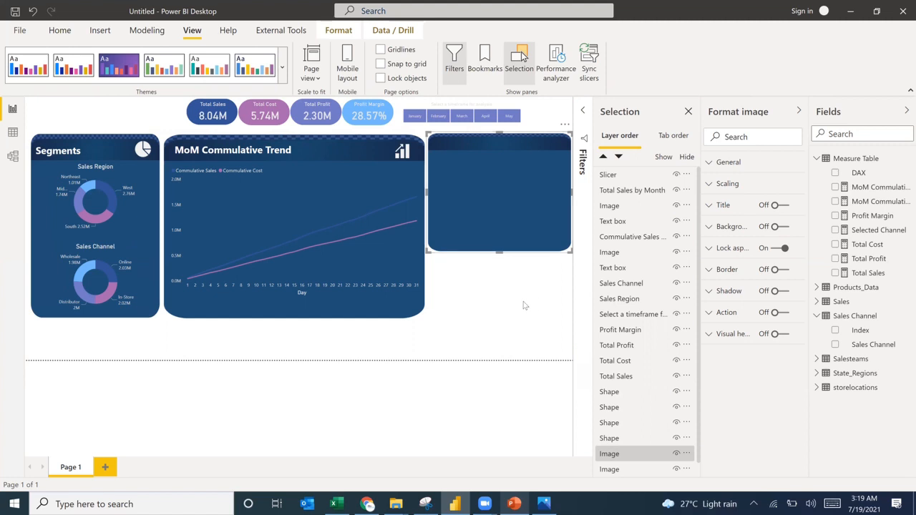
left_click(532, 276)
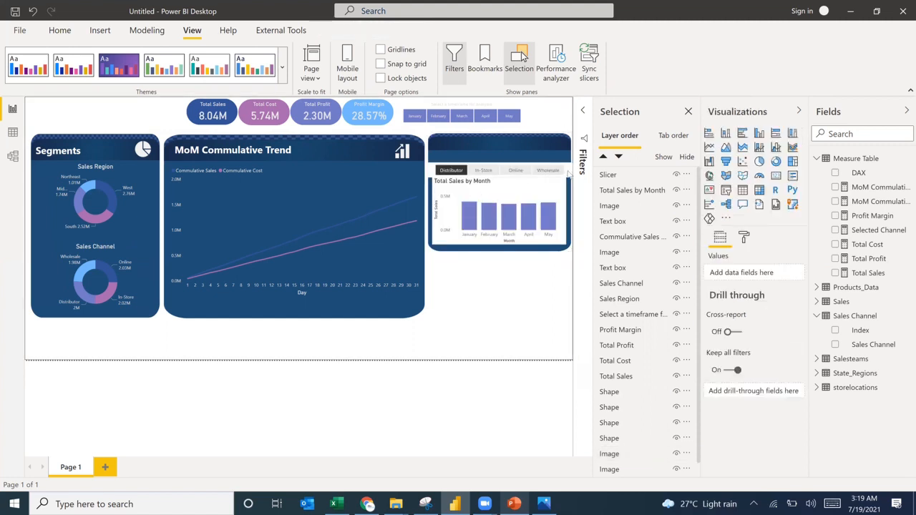
Select the sales channel slicer and turn off its background in the formatting options
mouse_move(569, 173)
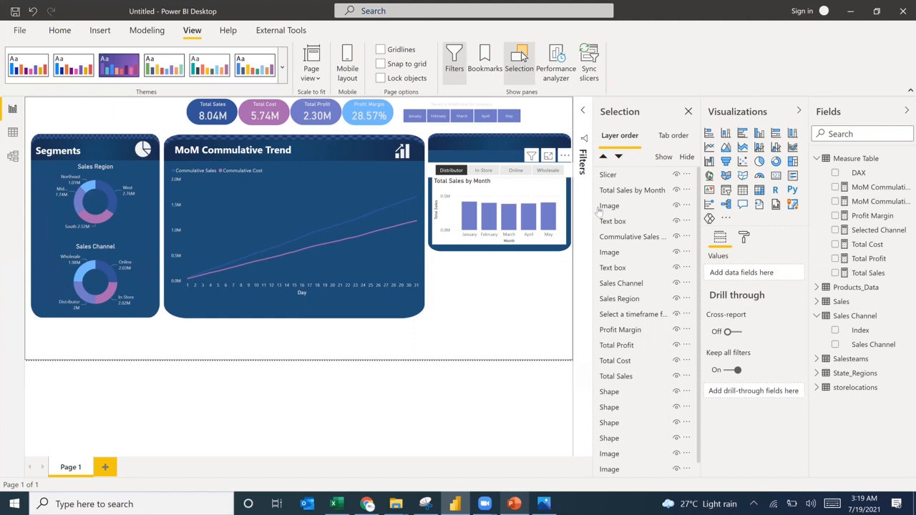
left_click(614, 177)
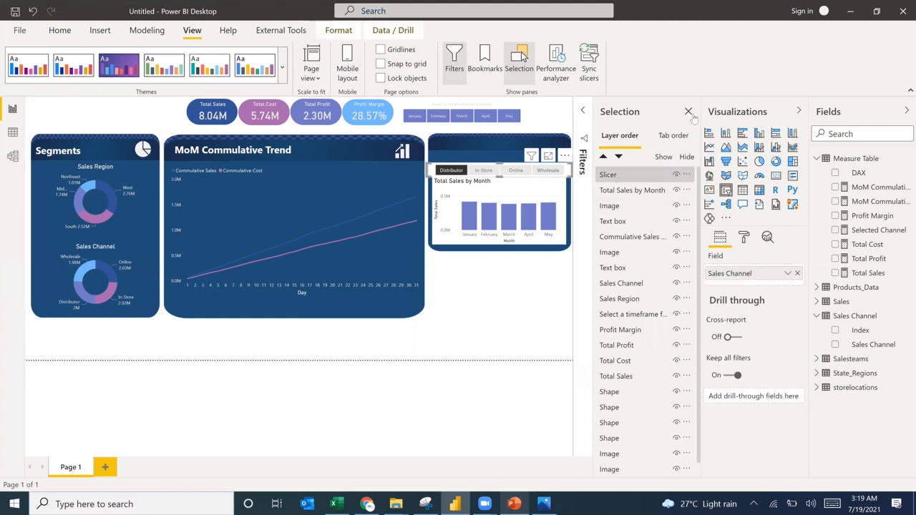
left_click(743, 237)
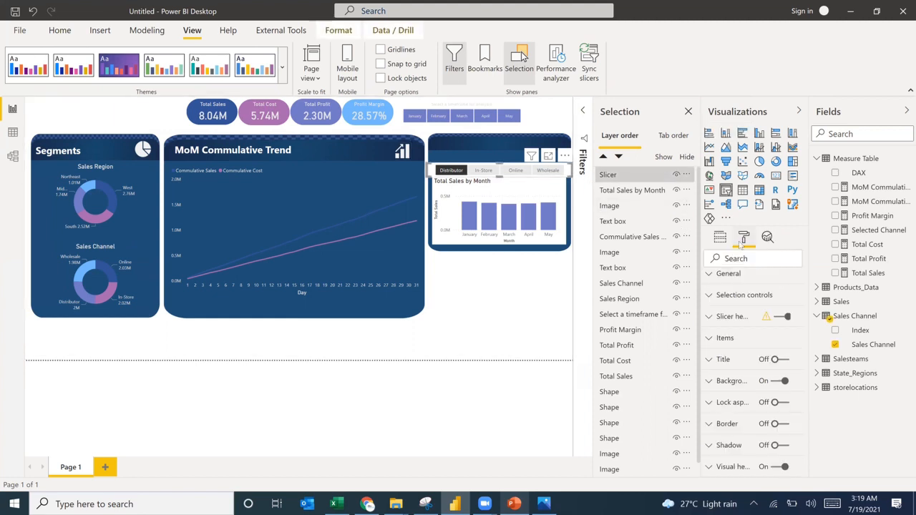
left_click(773, 391)
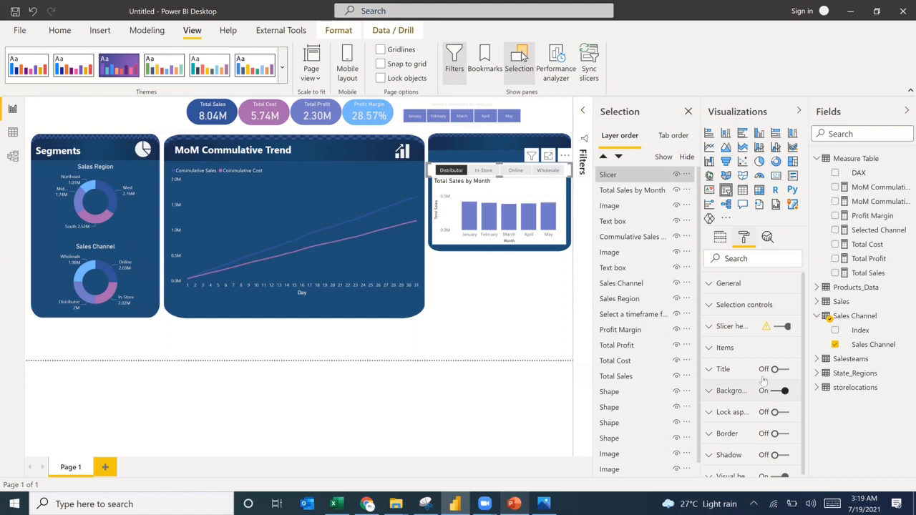
Set the channel slicer's item font color to light gray and the item background to the recently used periwinkle blue
left_click(716, 349)
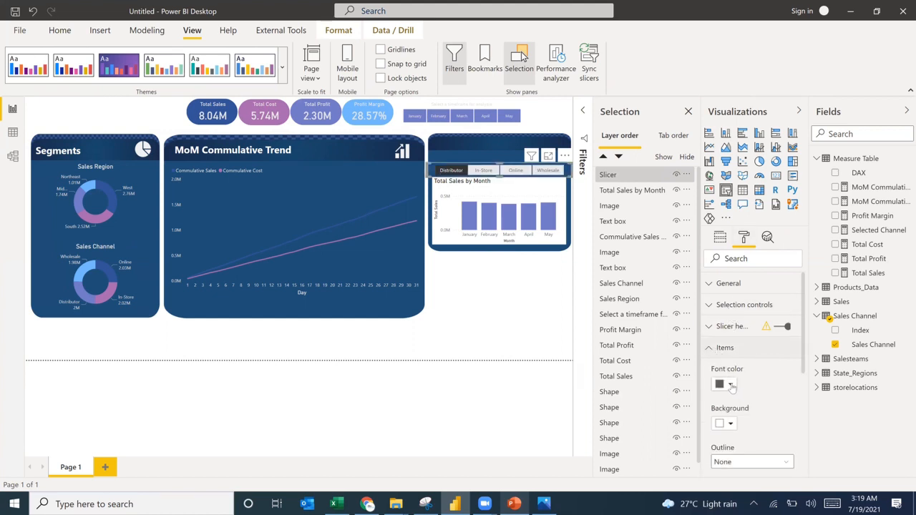
left_click(730, 384)
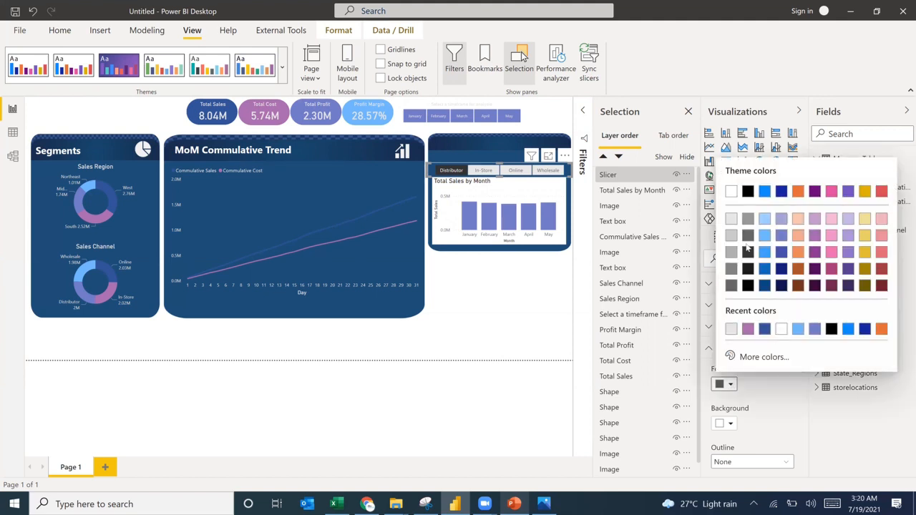
left_click(730, 218)
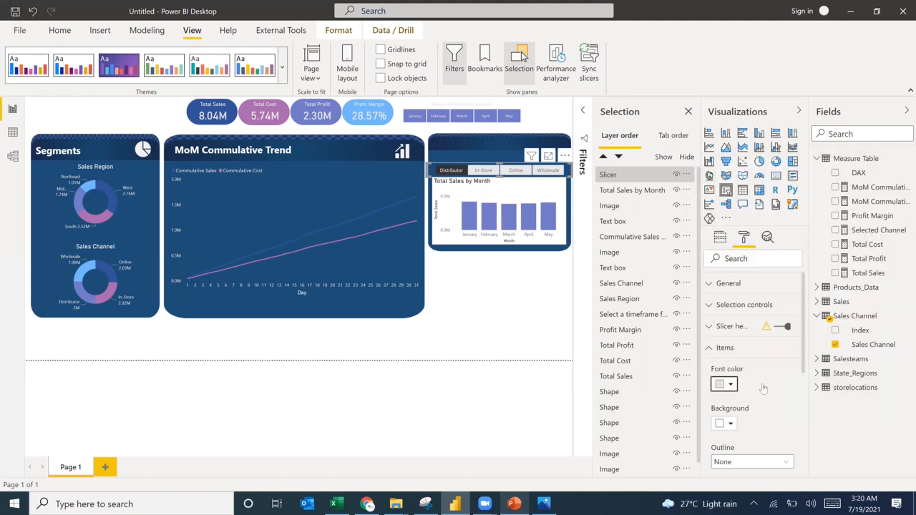
left_click(730, 424)
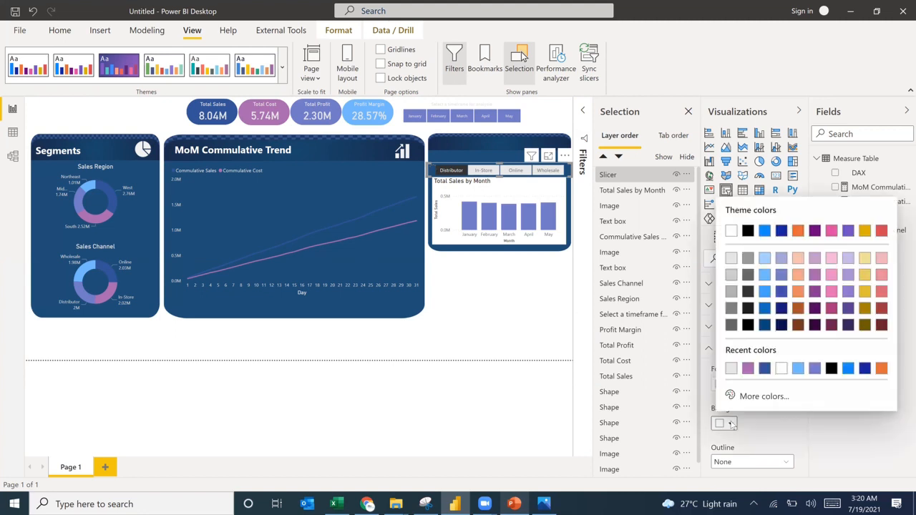
left_click(816, 369)
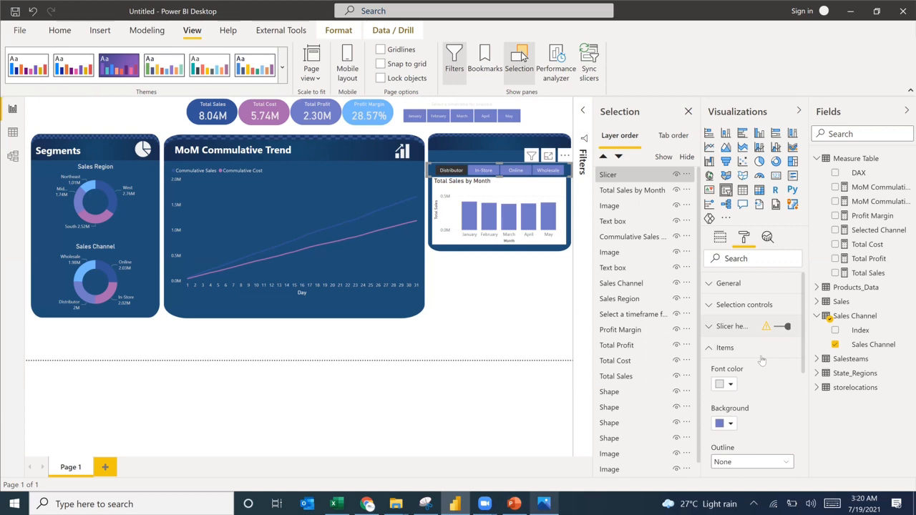
left_click(727, 306)
scroll(733, 318, "down", 2)
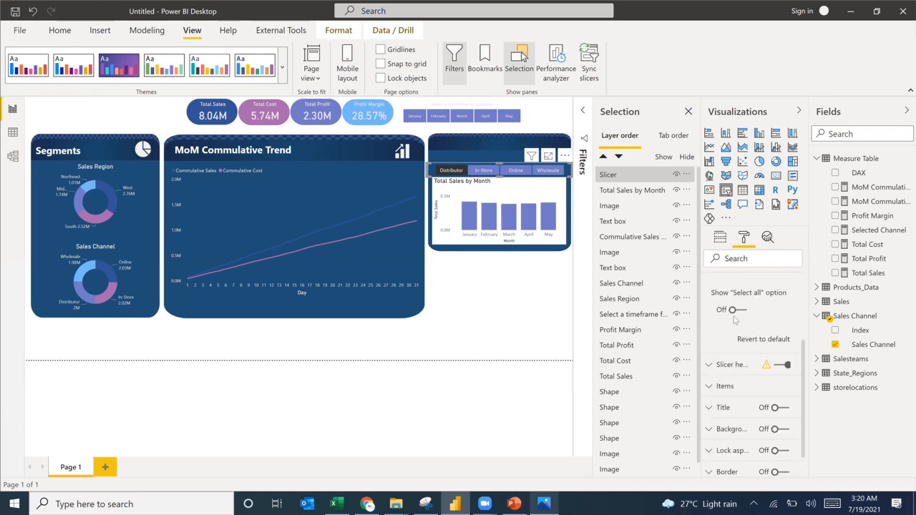
scroll(734, 319, "up", 2)
left_click(730, 306)
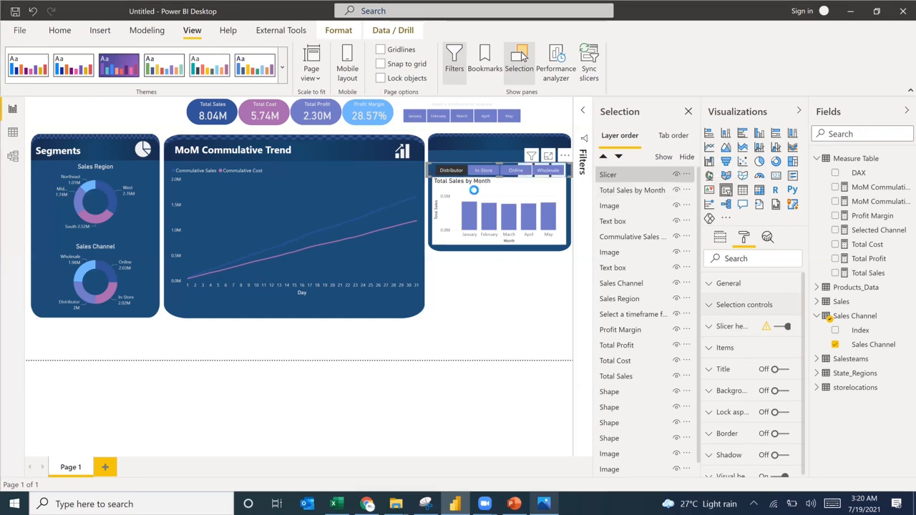
Compare the channel panel with the Channels Highlight section in the reference dashboard image
key("alt+Tab")
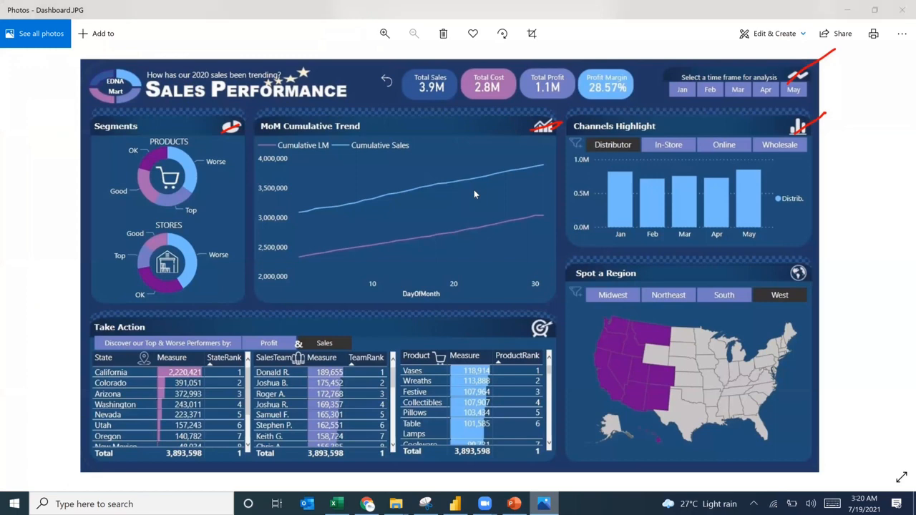
key("alt+Tab")
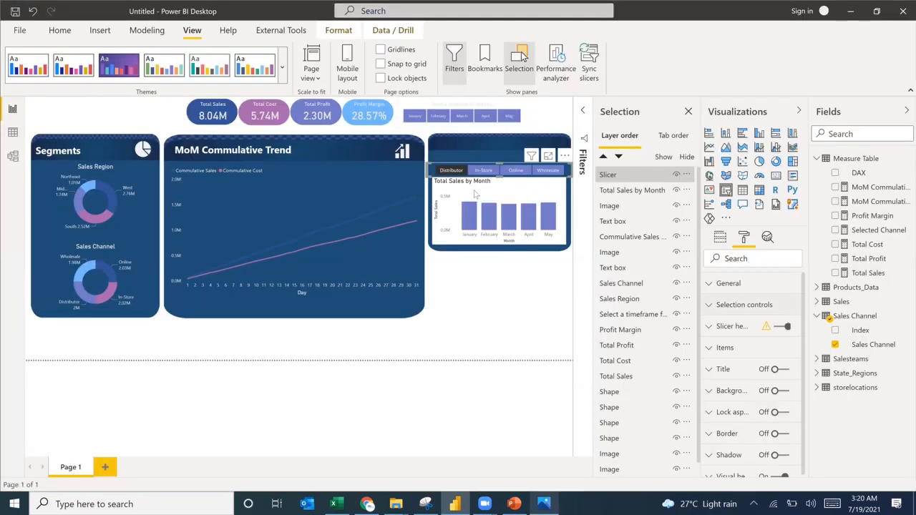
left_click(486, 147)
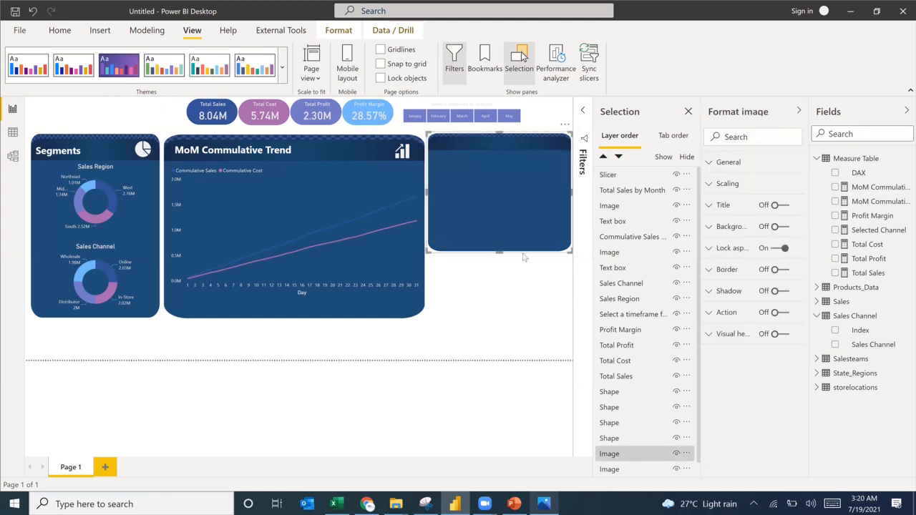
left_click(535, 306)
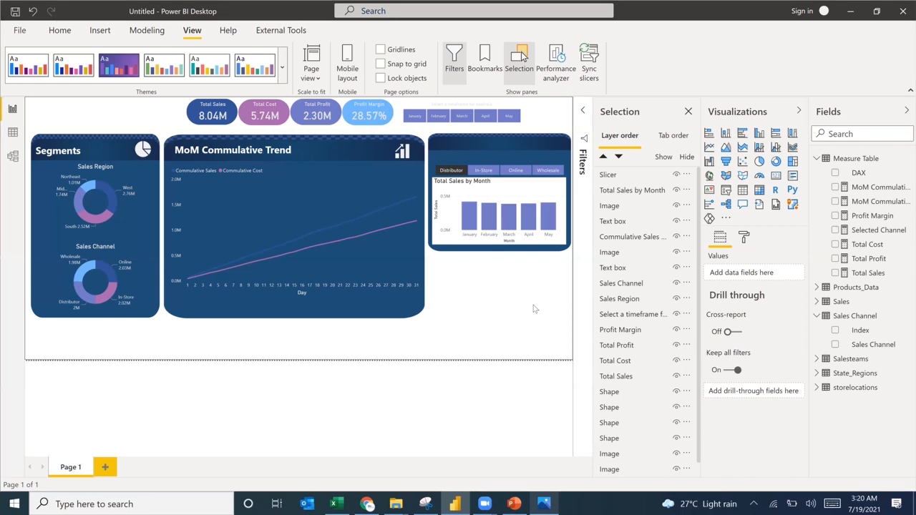
Stretch the background image behind the channel chart downward so its lower edge aligns with the Segments and MoM Commulative Trend panels
key("alt+Tab")
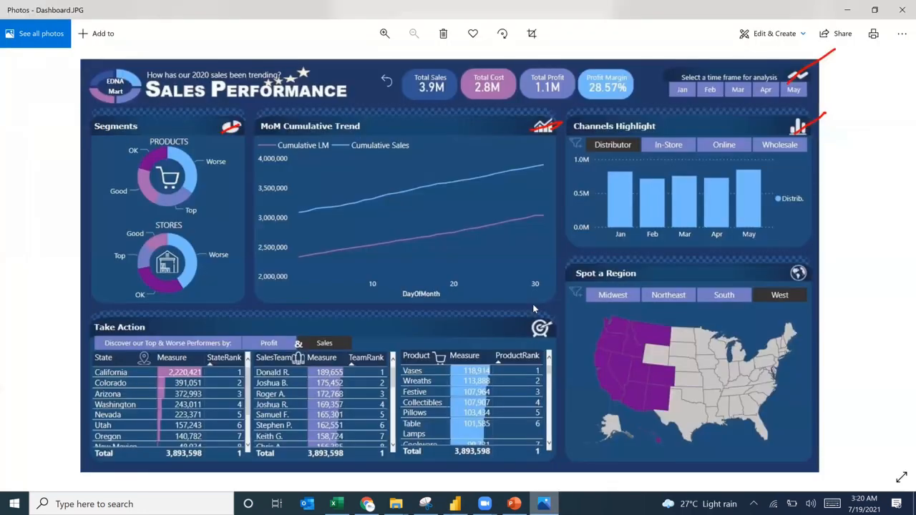
key("alt+Tab")
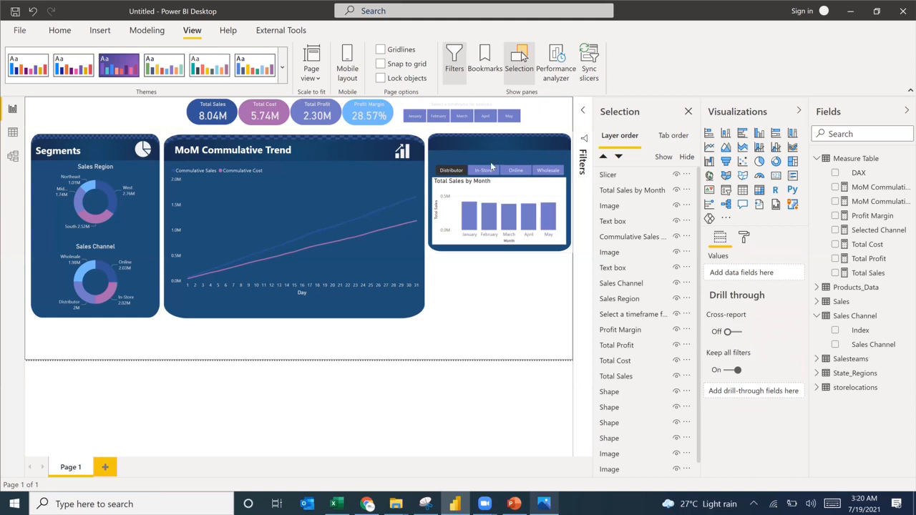
left_click(486, 165)
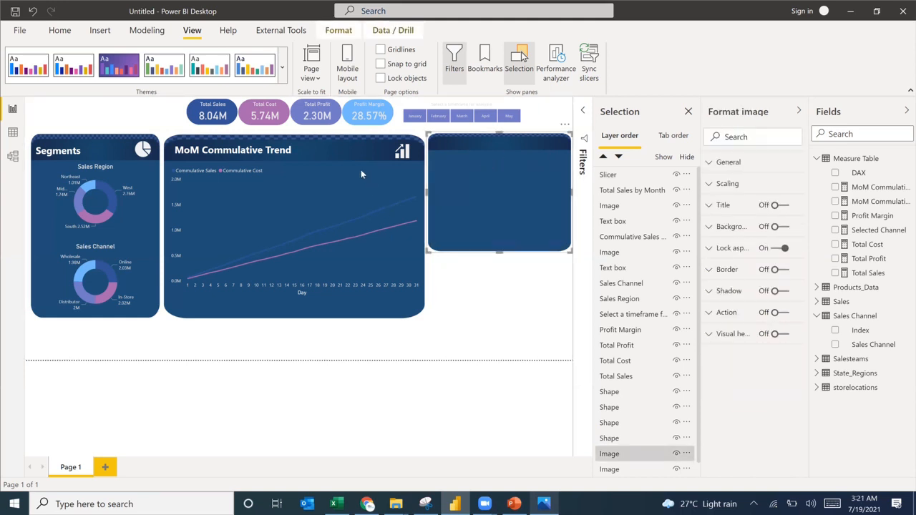
key("Escape")
mouse_move(360, 159)
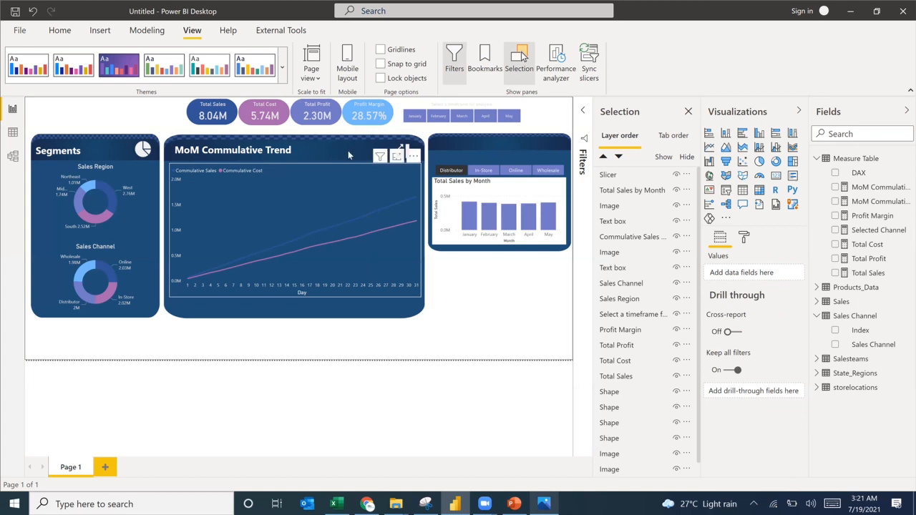
left_click(471, 161)
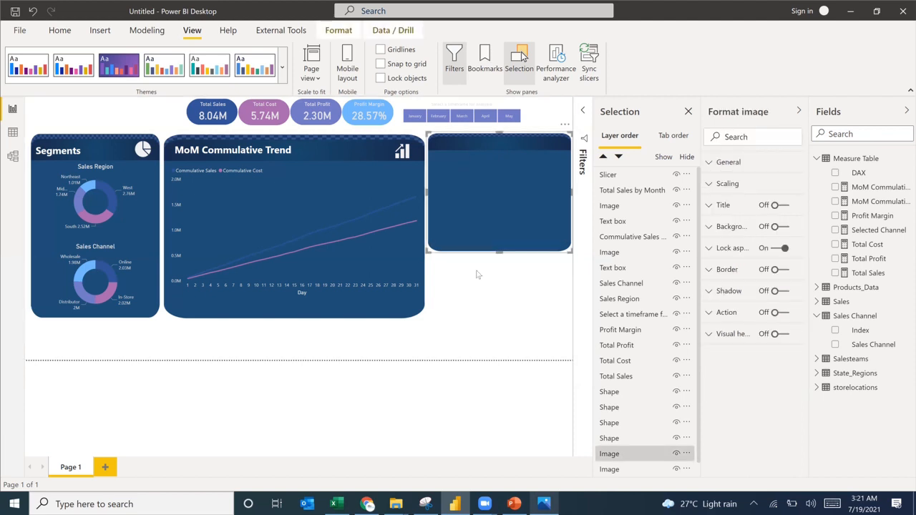
left_click(477, 272)
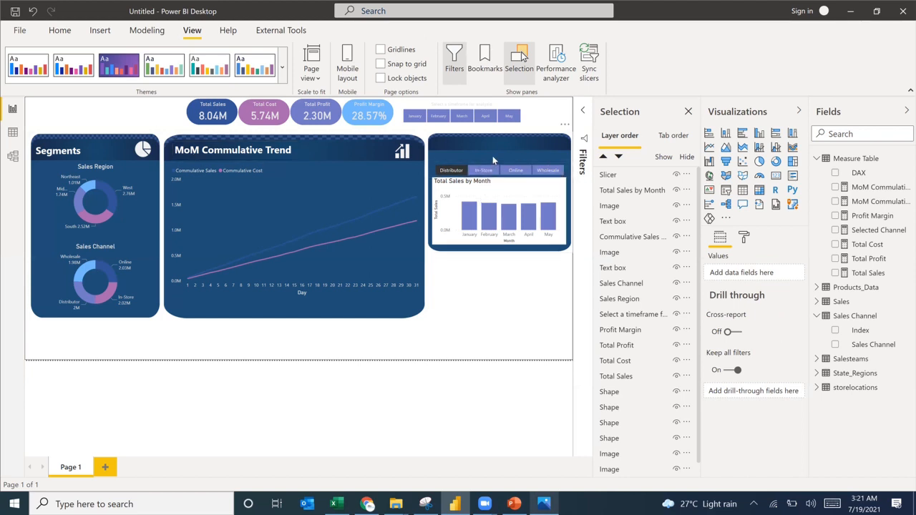
left_click(499, 248)
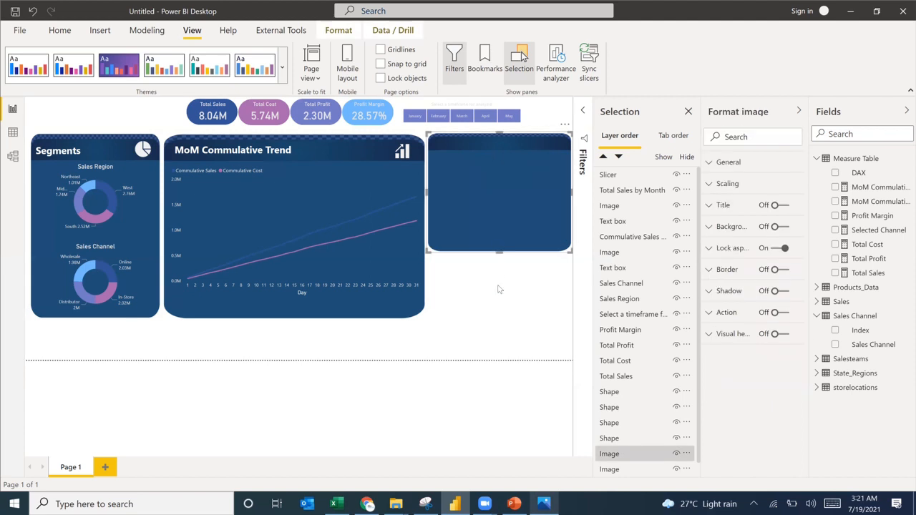
left_click(502, 256)
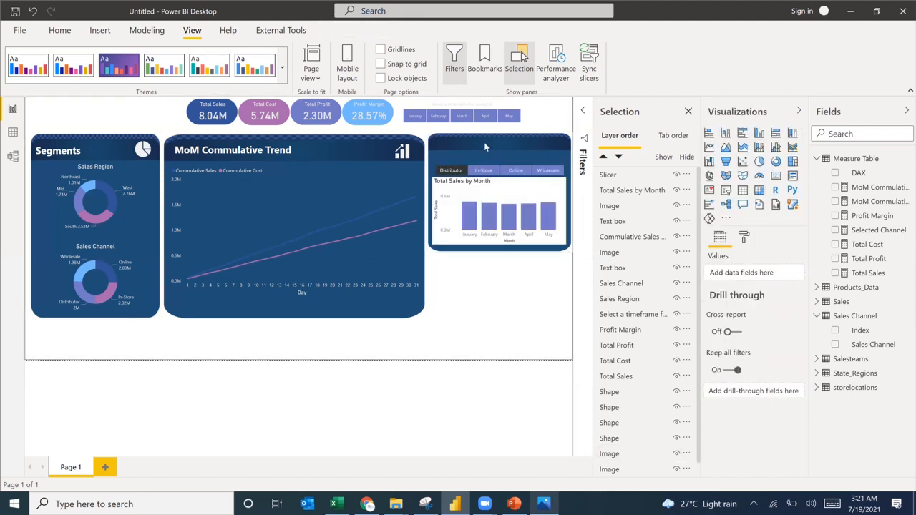
left_click(552, 165)
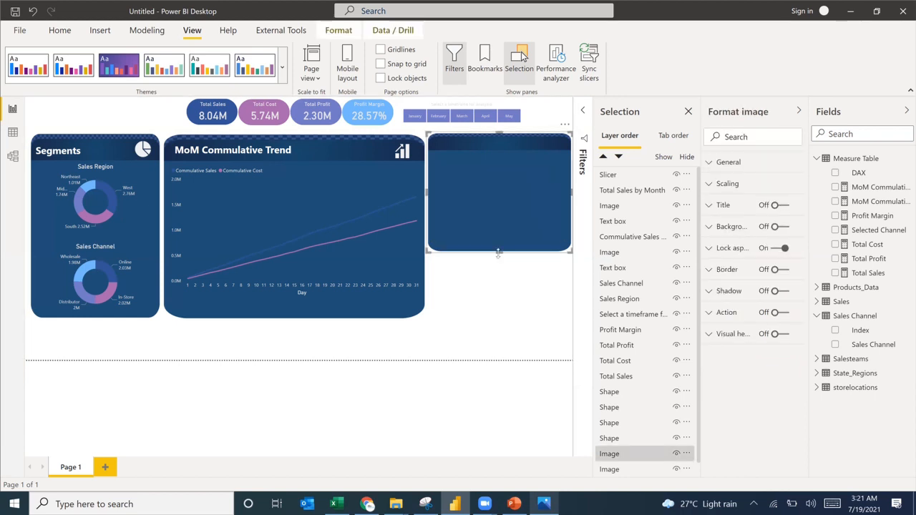
left_click_drag(498, 252, 501, 323)
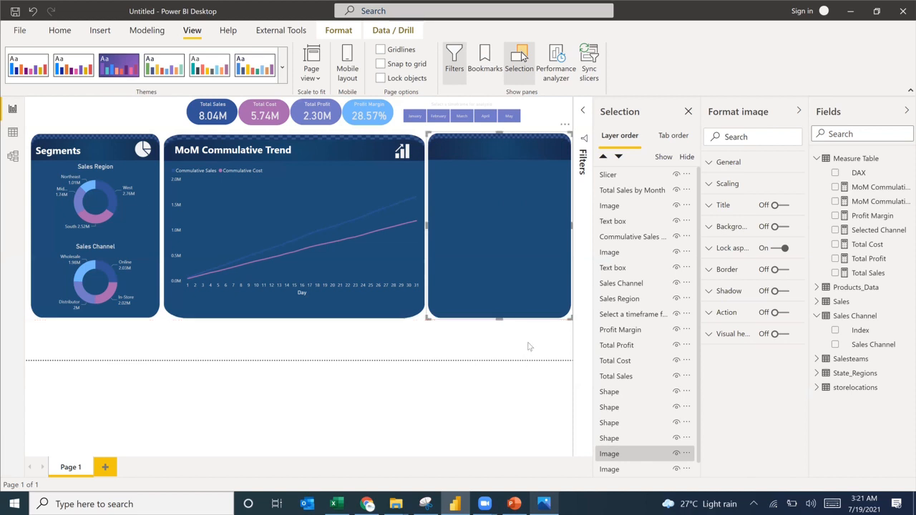
left_click(528, 346)
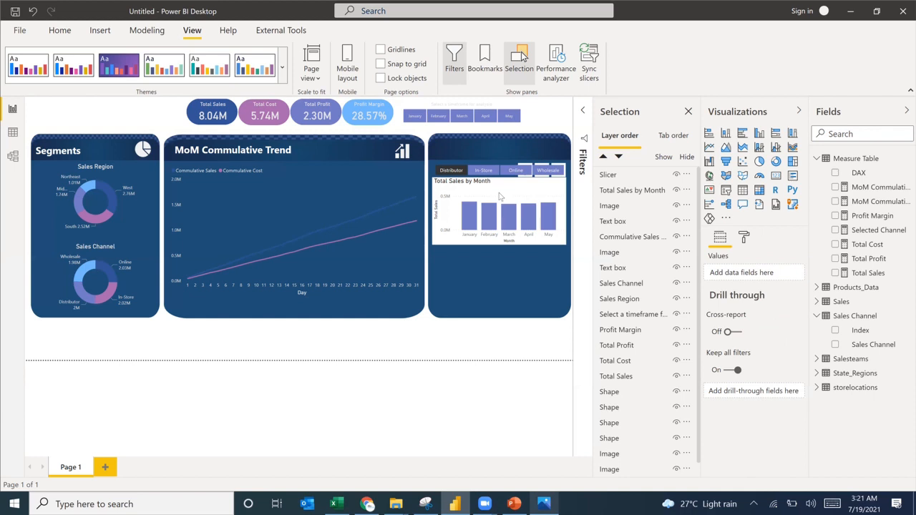
Move the Total Sales by Month chart and the channel slicer lower within the panel, and check the layout against the reference dashboard image
mouse_move(500, 200)
left_mouse_down()
mouse_move(502, 217)
mouse_move(501, 204)
left_mouse_up()
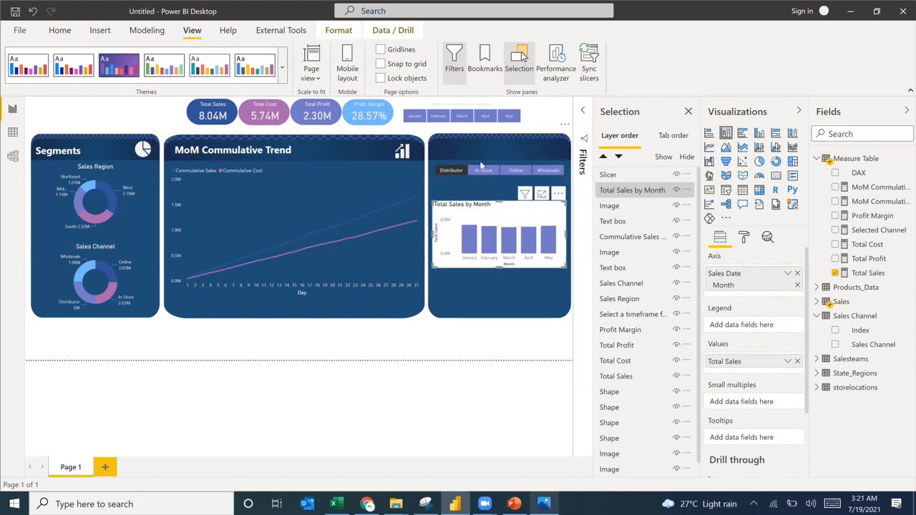
left_click(565, 184)
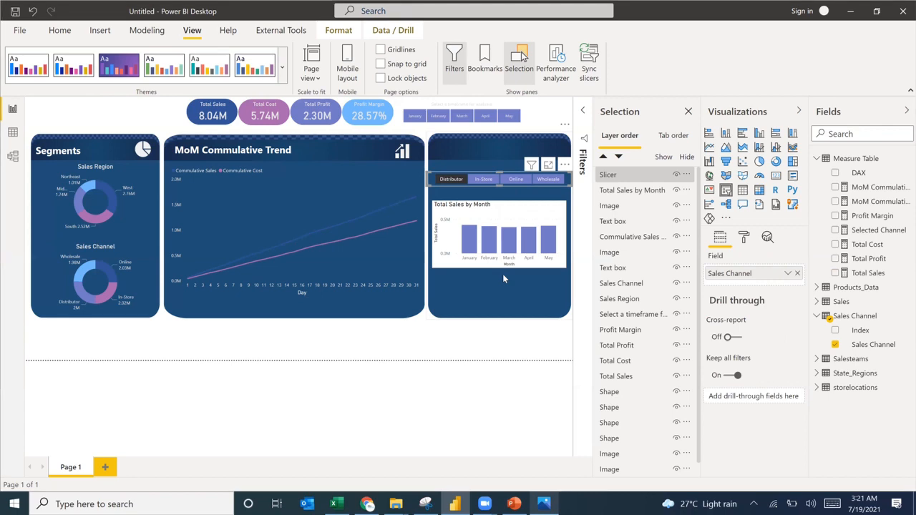
key("alt+Tab")
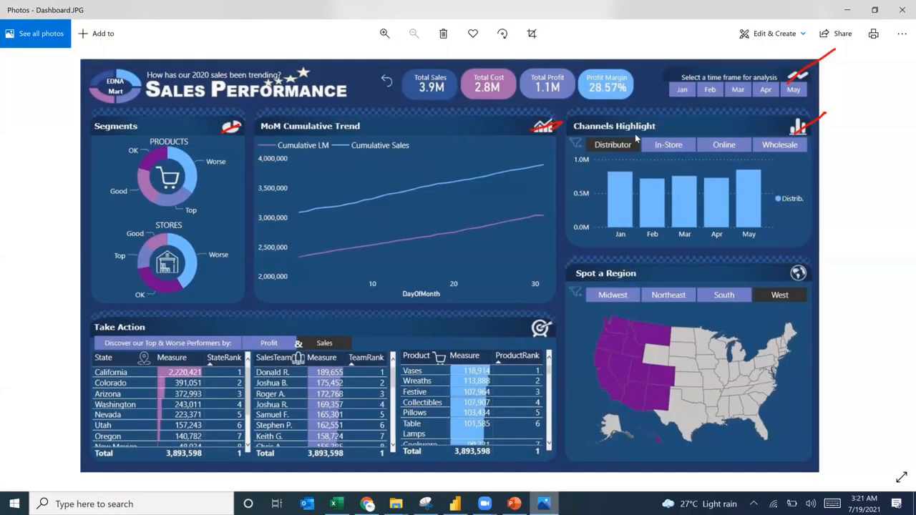
key("alt+Tab")
key("alt+Tab")
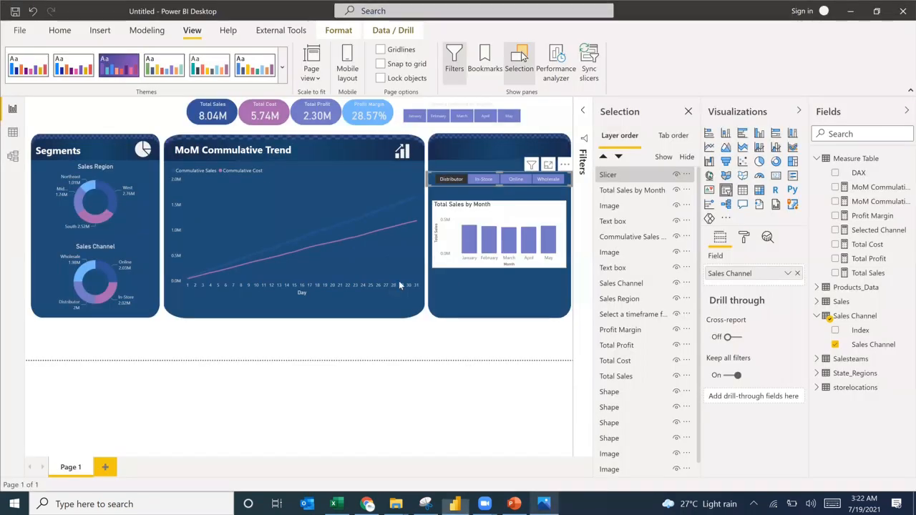
Duplicate the MoM Commulative Trend title text box and place the copy in the header of the channel panel
left_click(293, 159)
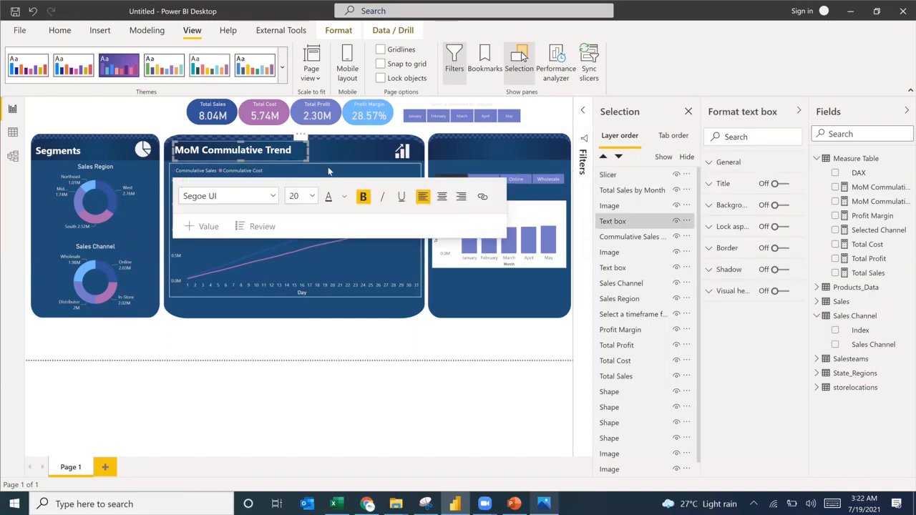
left_click(328, 174)
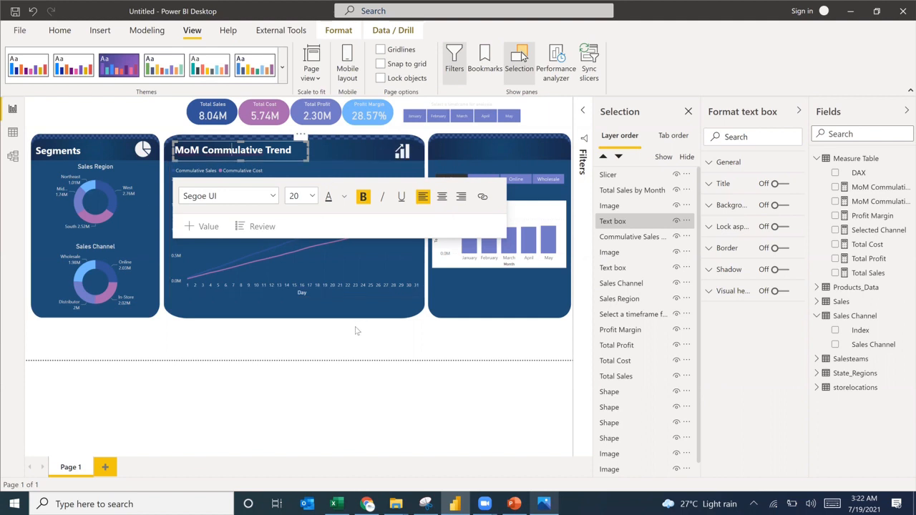
left_click(283, 136)
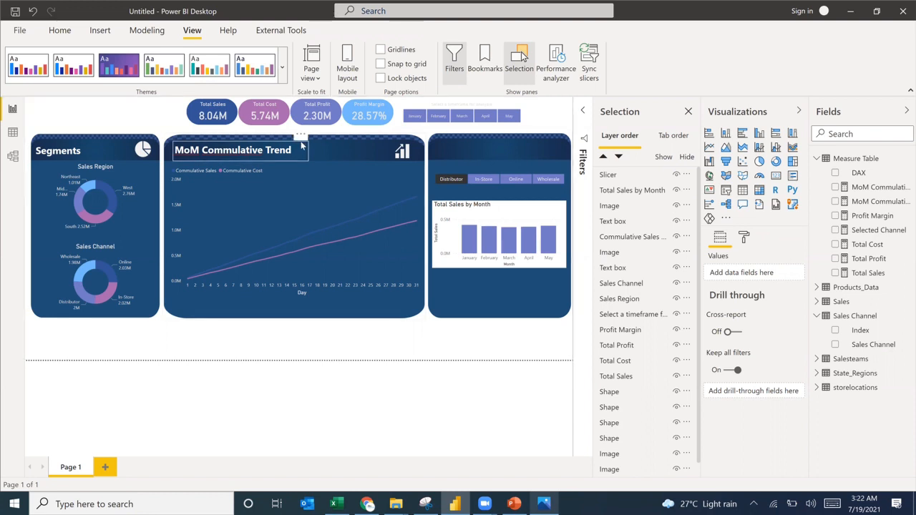
left_click(299, 158)
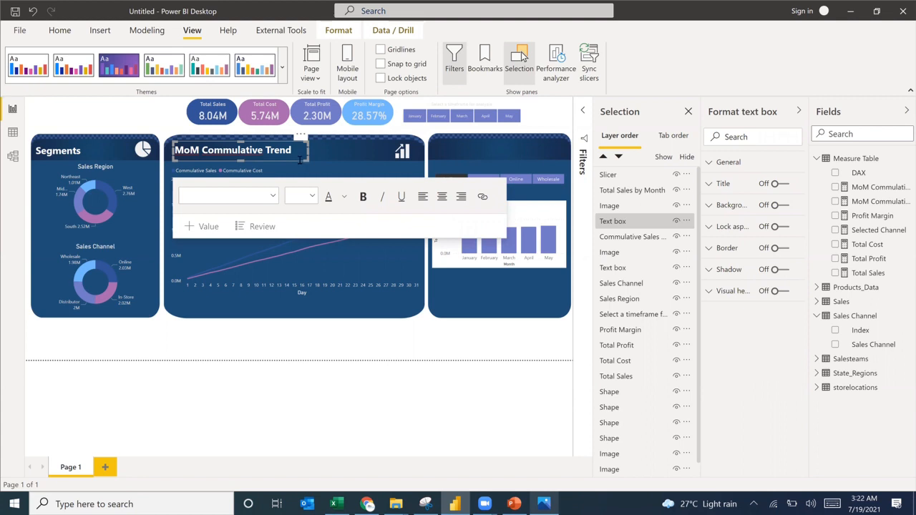
key("ctrl+v")
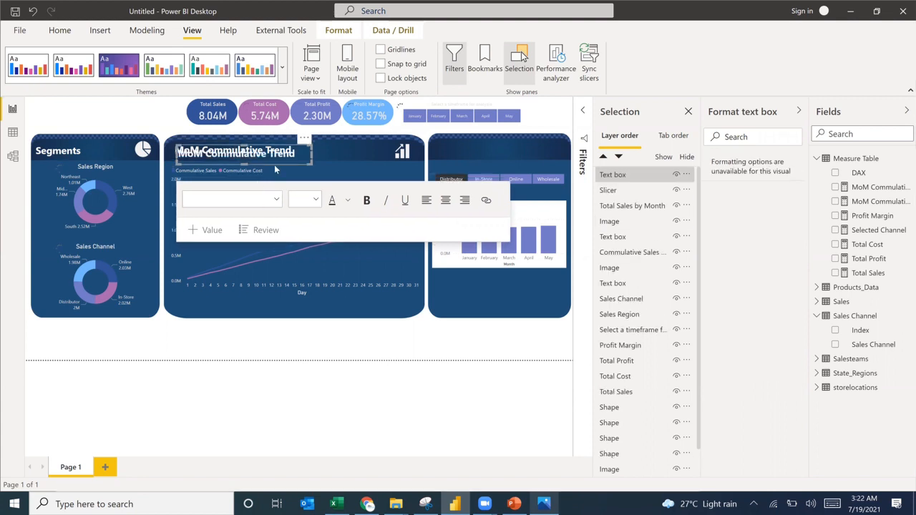
left_click_drag(273, 162, 527, 159)
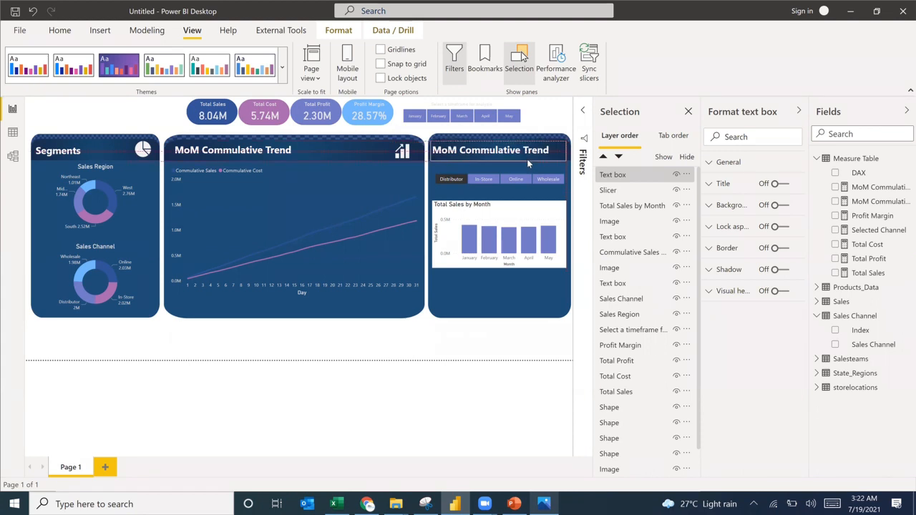
Replace the copied title's text in the channel panel header with "Channel Highlights"
left_click(480, 152)
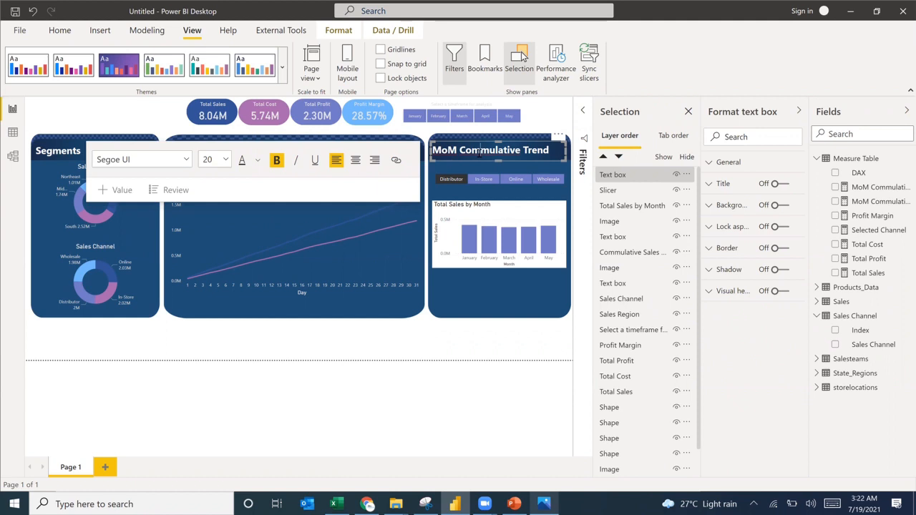
key("ctrl+a")
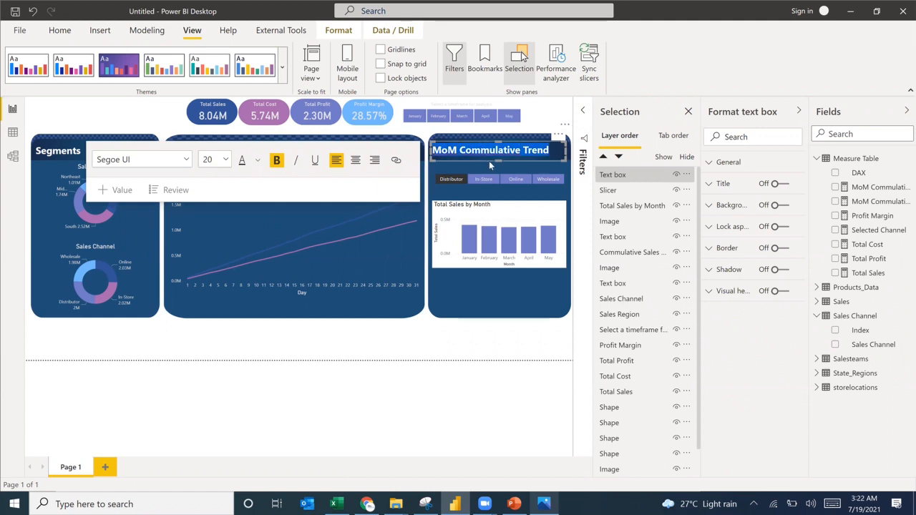
type("Channel high")
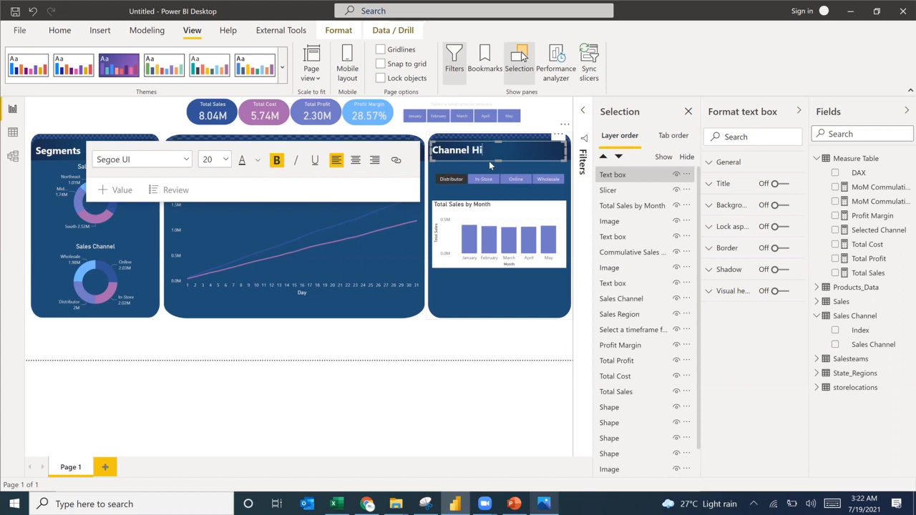
type("lights")
left_click(427, 126)
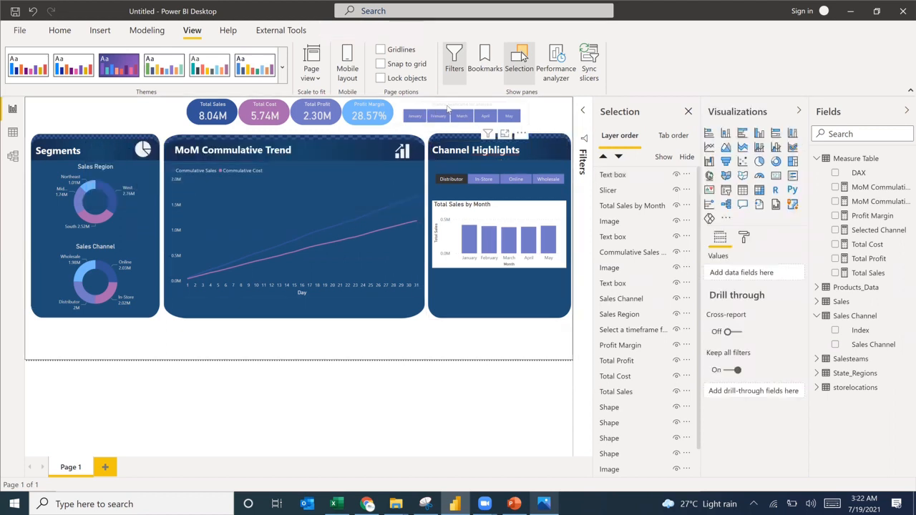
Move the month timeframe slicer so it sits centered above the Channel Highlights panel
left_click_drag(458, 107, 488, 108)
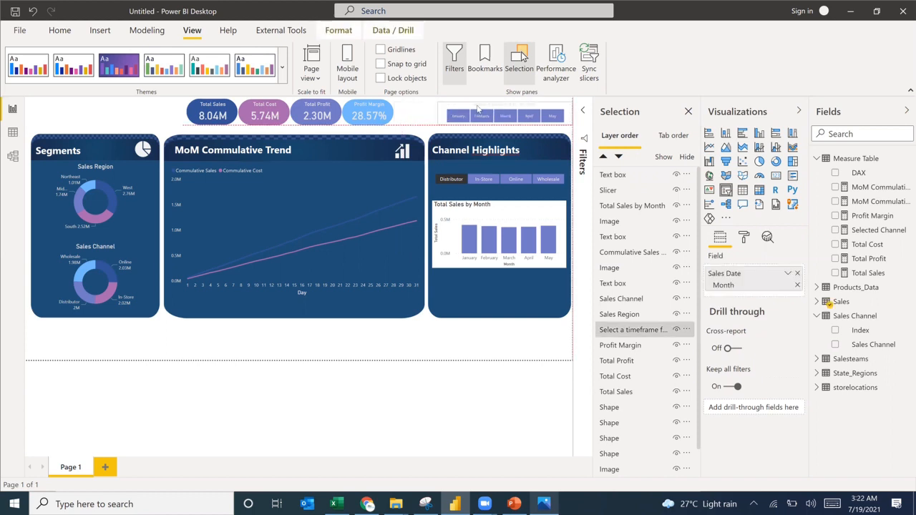
left_click_drag(478, 108, 456, 118)
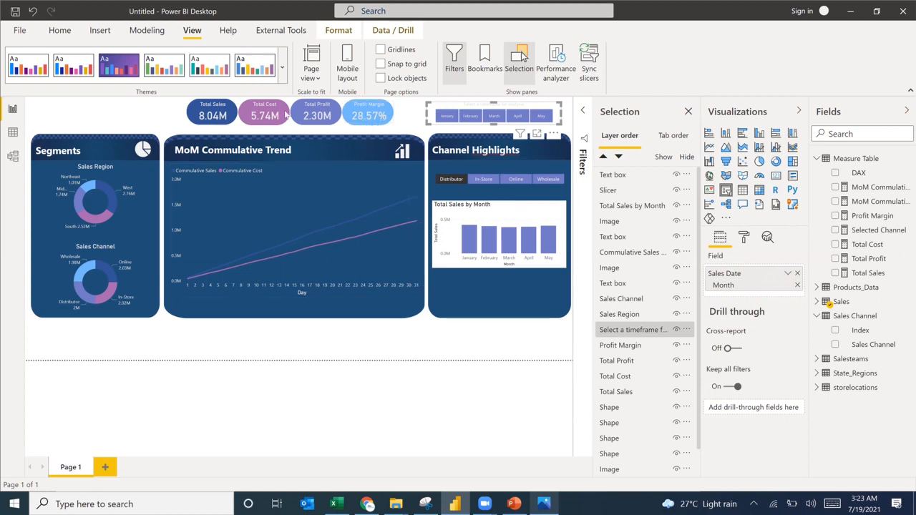
key("Escape")
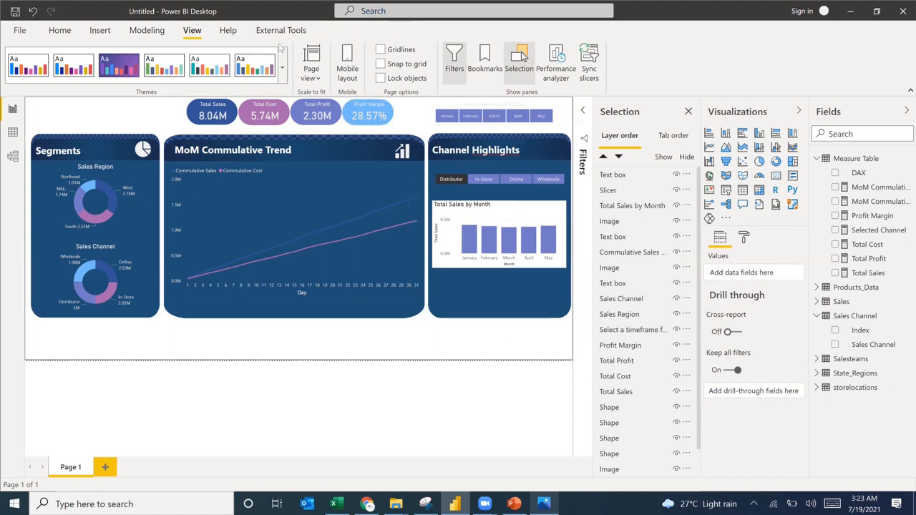
Insert the Column.png icon image from the New Elements folder onto the report page
left_click(100, 30)
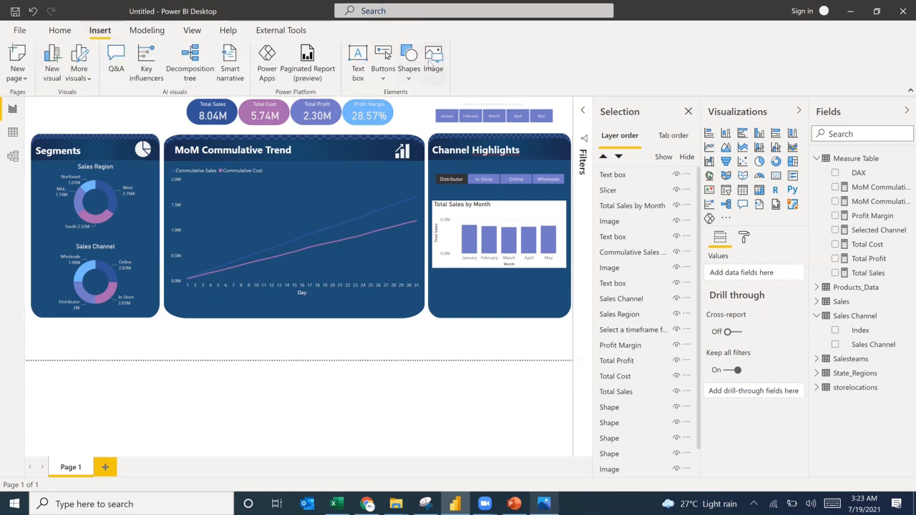
left_click(434, 62)
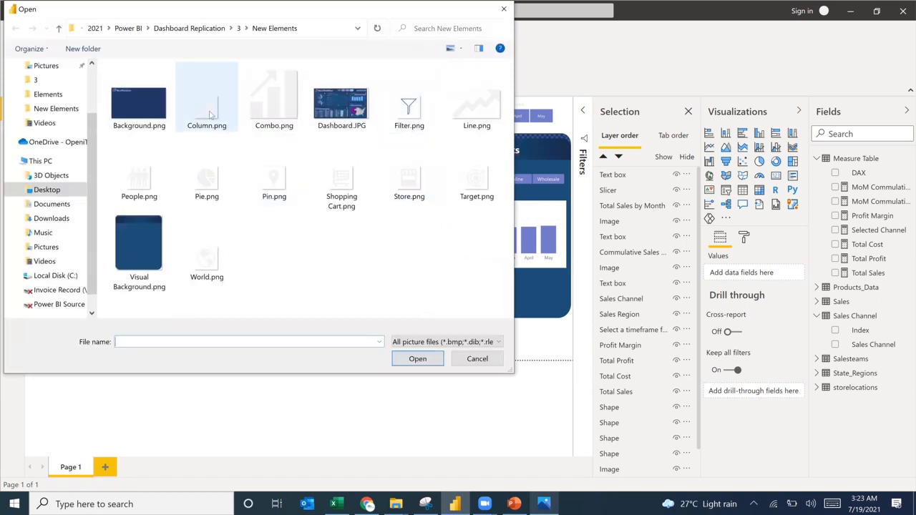
left_click(209, 113)
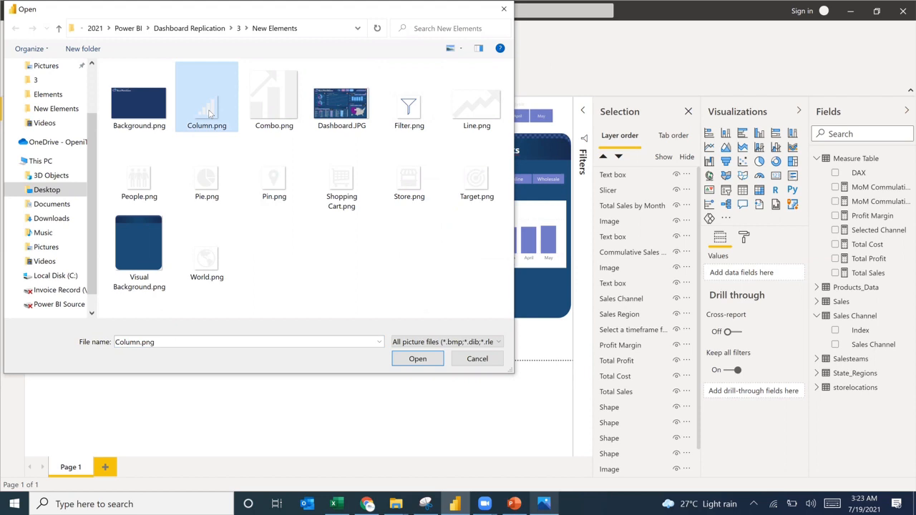
double_click(209, 113)
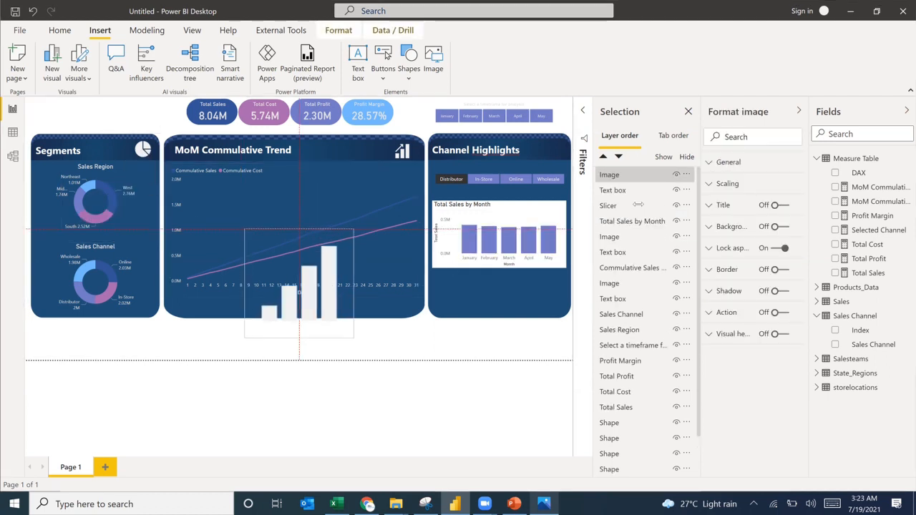
Set the width of the inserted column icon image to 66
left_click(716, 177)
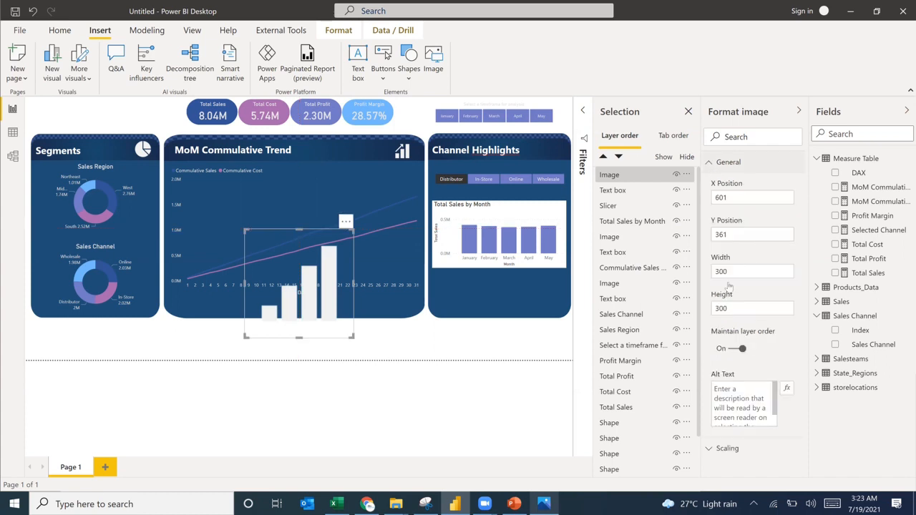
left_click(730, 275)
key("ctrl+a")
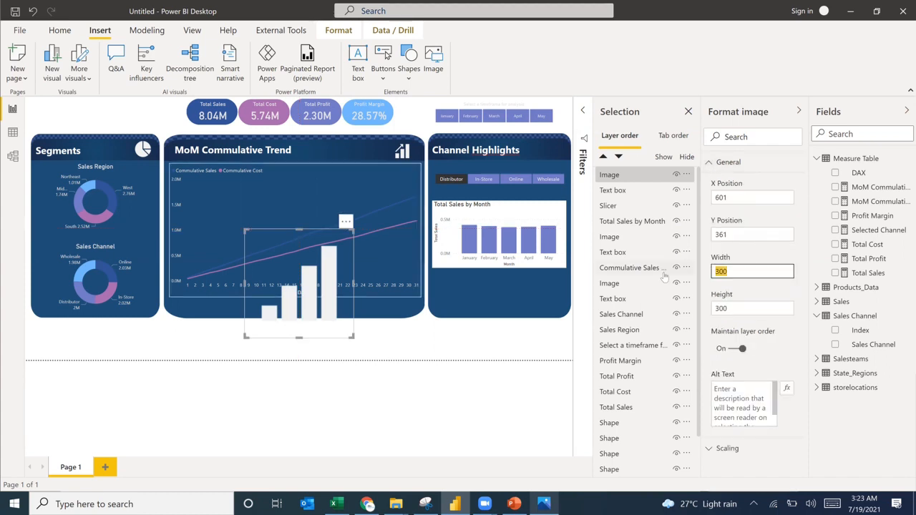
type("66")
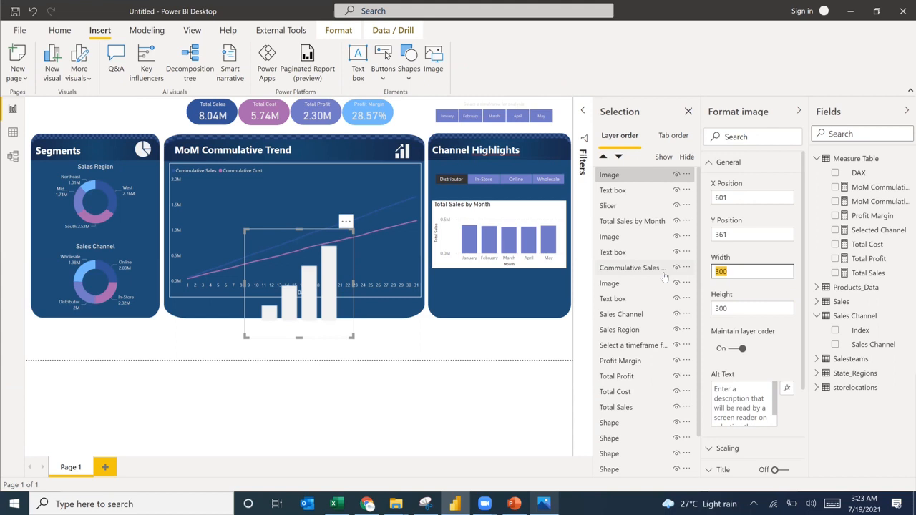
key("Return")
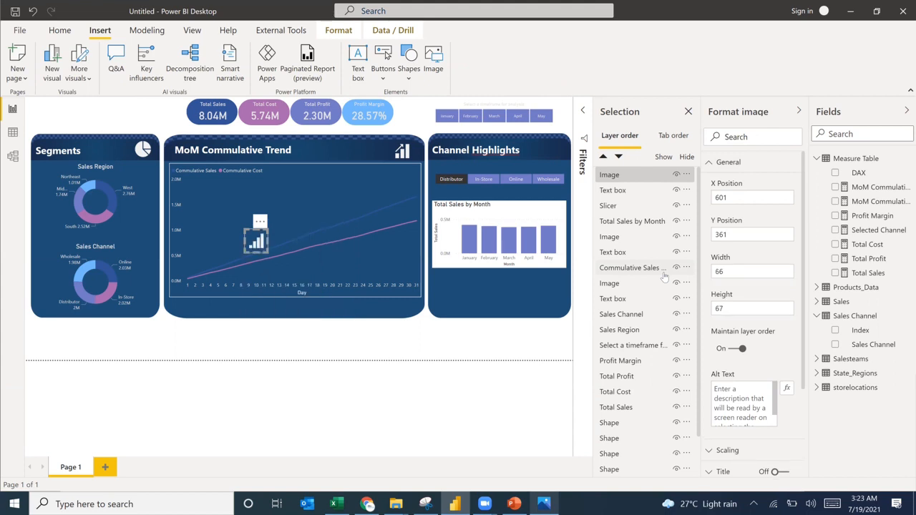
Move the column icon to the far end of the Channel Highlights header, level with the title, and deselect it
left_click_drag(259, 244, 562, 156)
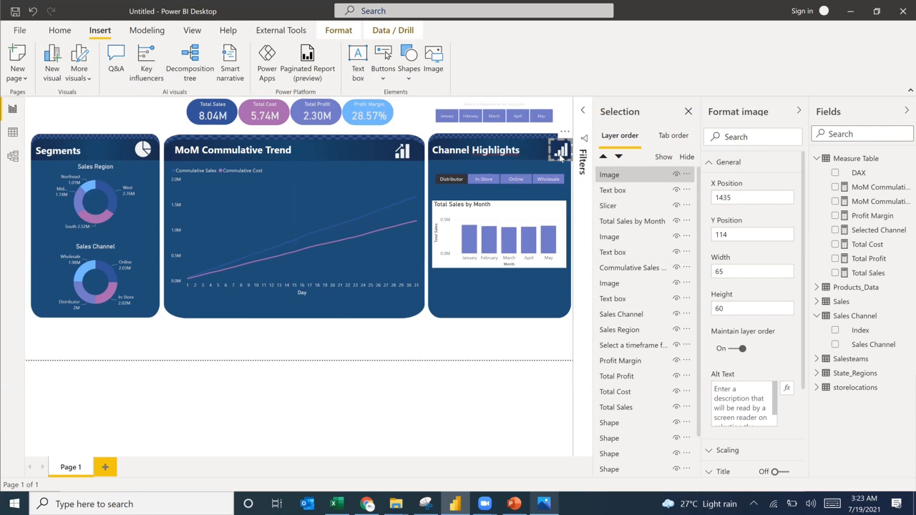
key("Down")
key("Down")
key("Down")
key("Down")
key("Down")
left_click_drag(557, 156, 551, 154)
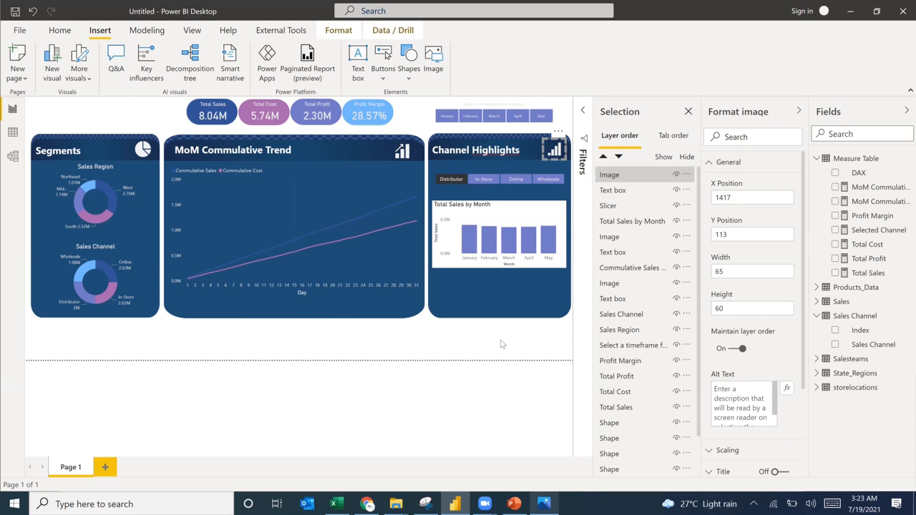
left_click(500, 344)
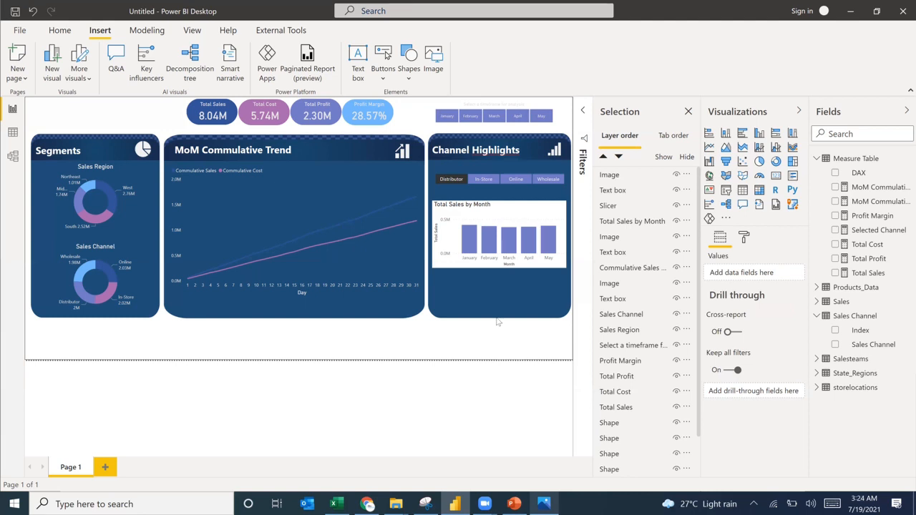
Turn off the background of the Total Sales by Month chart in the Channel Highlights panel
left_click(550, 232)
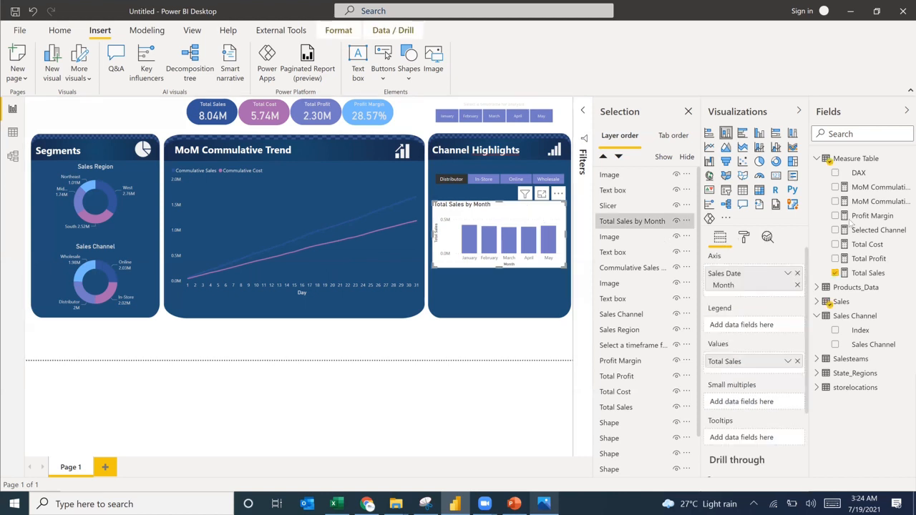
left_click(744, 239)
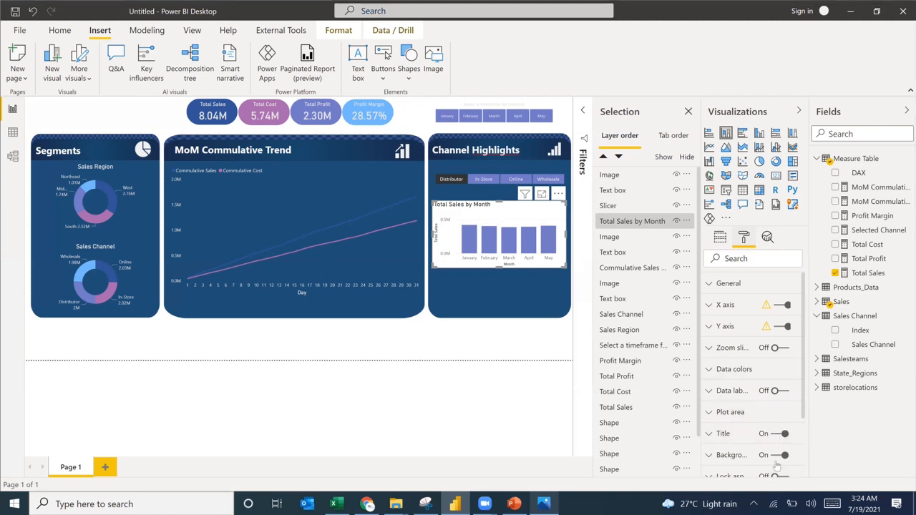
left_click(780, 455)
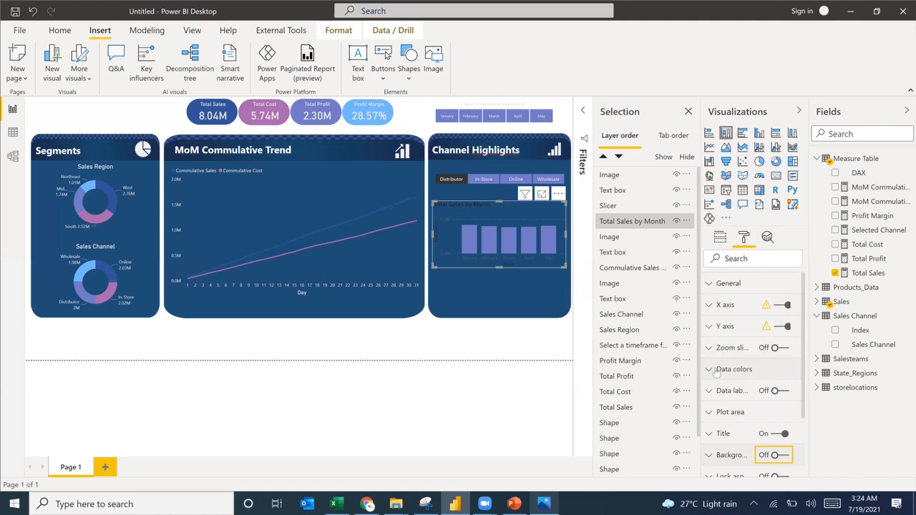
Set the monthly sales chart's X-axis label color to light gray and turn off the X-axis title
left_click(711, 307)
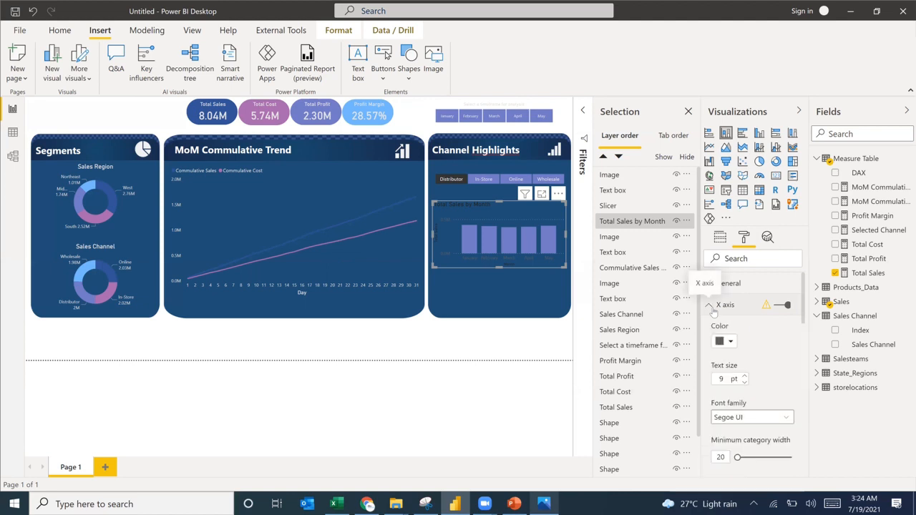
left_click(731, 342)
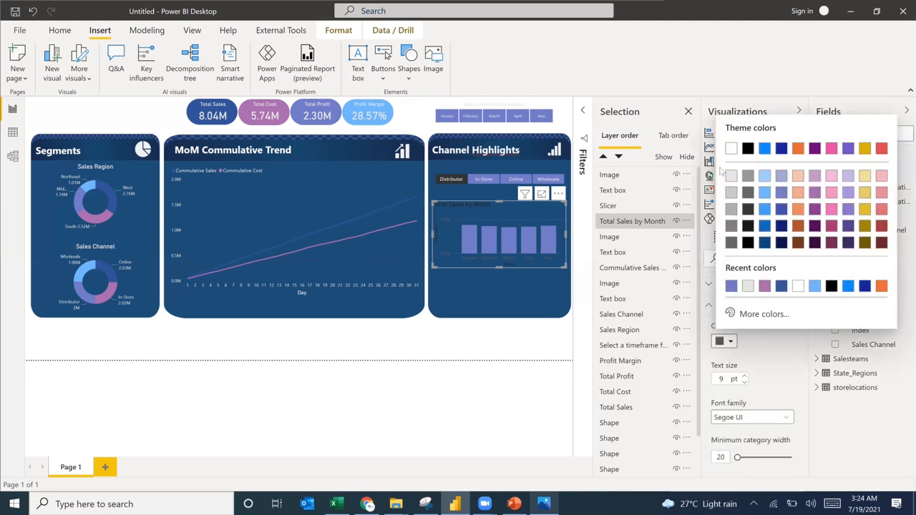
left_click(749, 288)
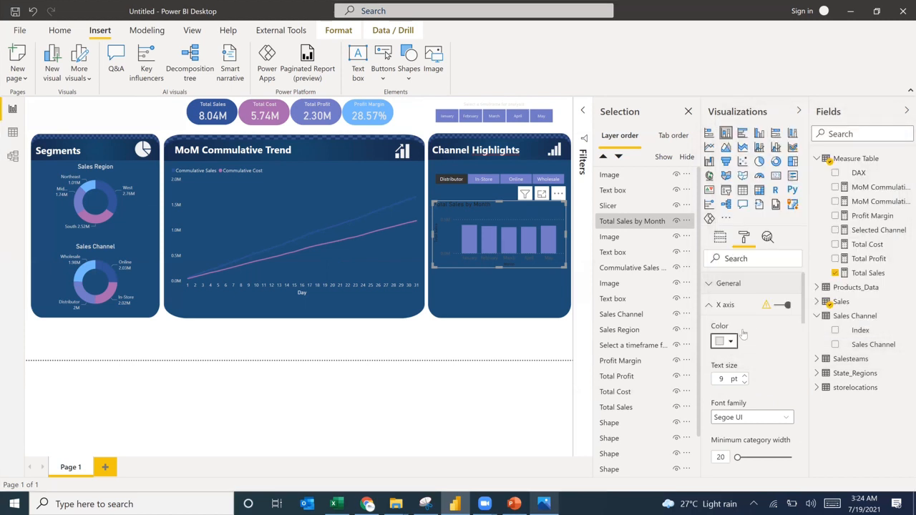
scroll(742, 328, "down", 3)
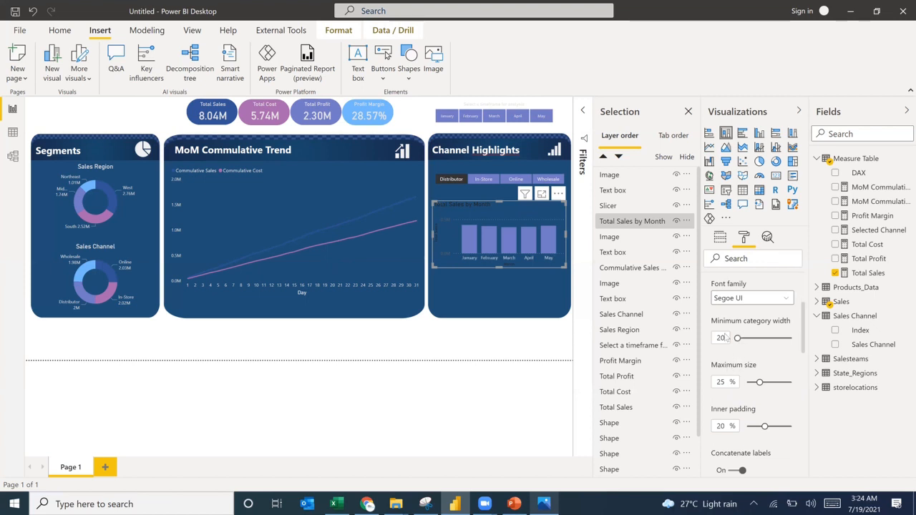
scroll(724, 338, "down", 5)
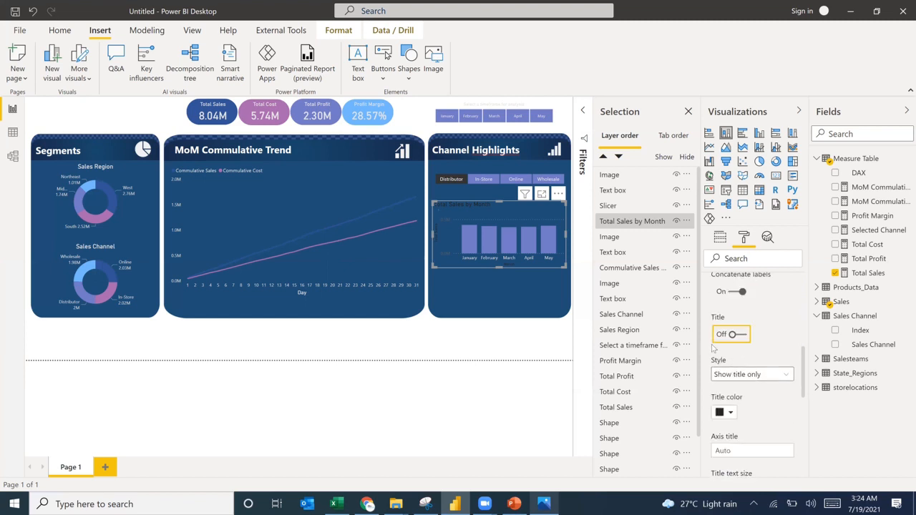
scroll(730, 341, "down", 3)
scroll(719, 342, "down", 2)
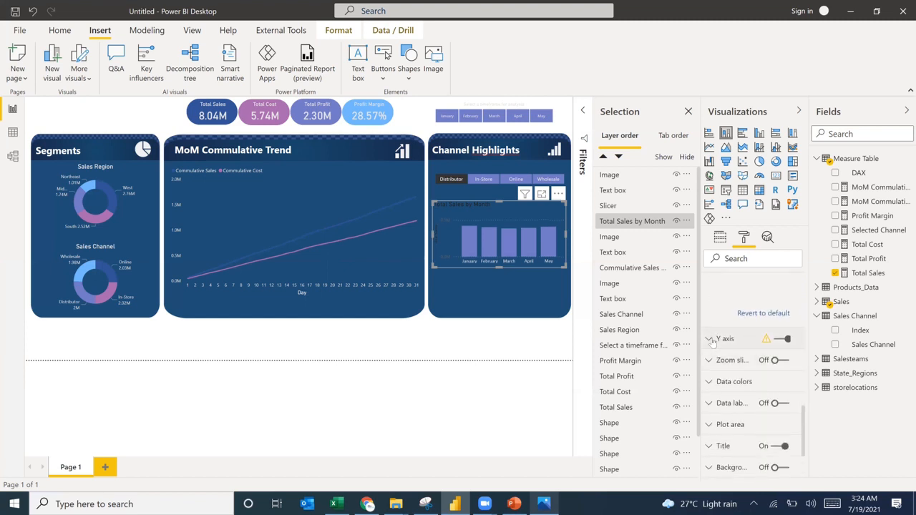
Set the monthly sales chart's Y-axis label color to light gray and check it against the reference dashboard image
left_click(712, 340)
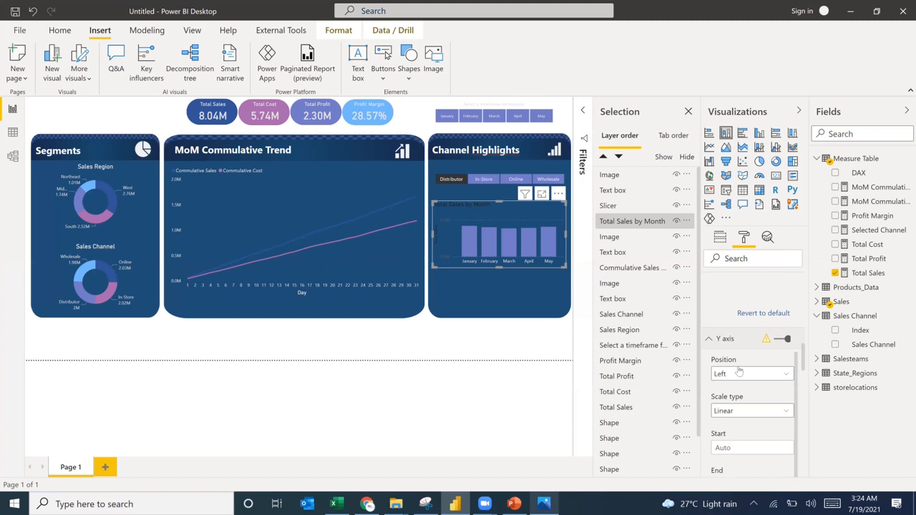
scroll(733, 349, "down", 1)
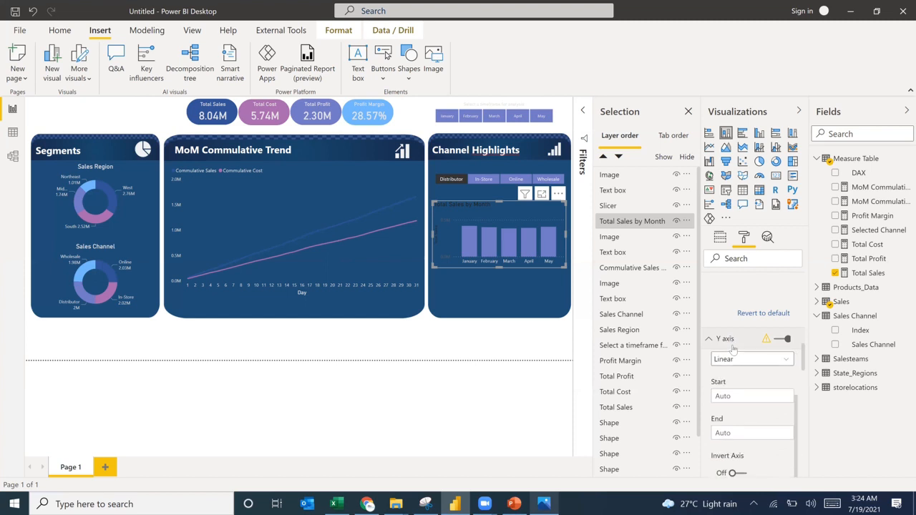
scroll(732, 349, "down", 3)
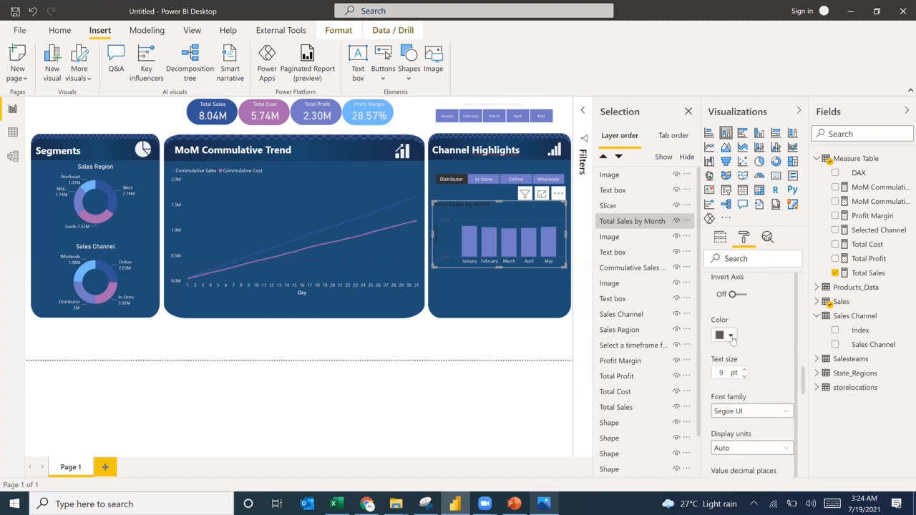
left_click(730, 336)
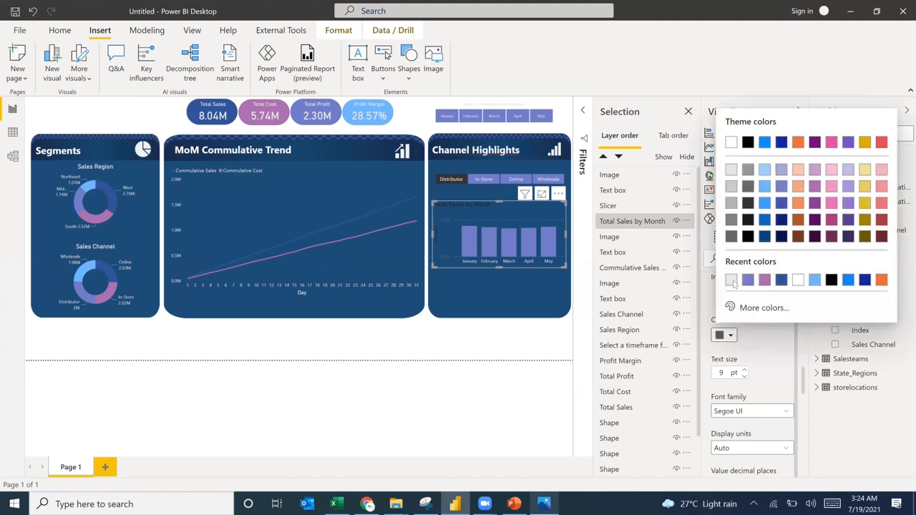
left_click(731, 282)
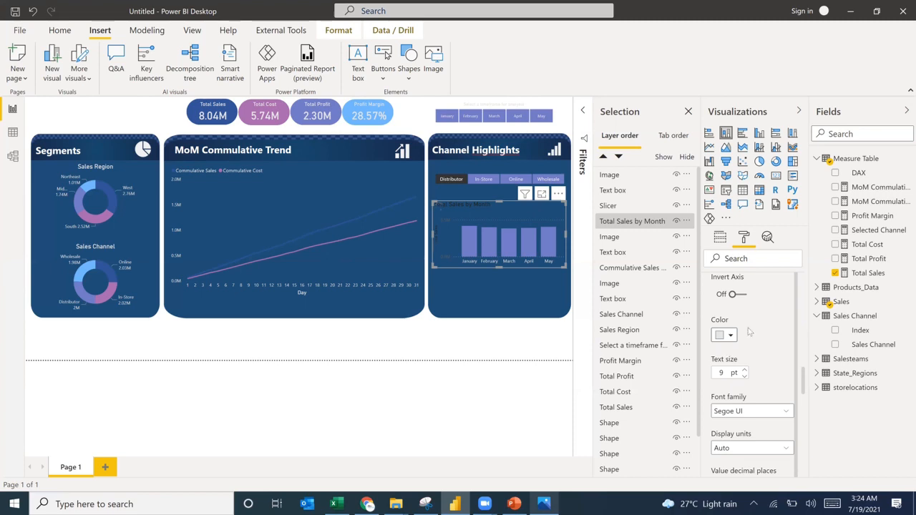
left_click(546, 503)
left_click(552, 504)
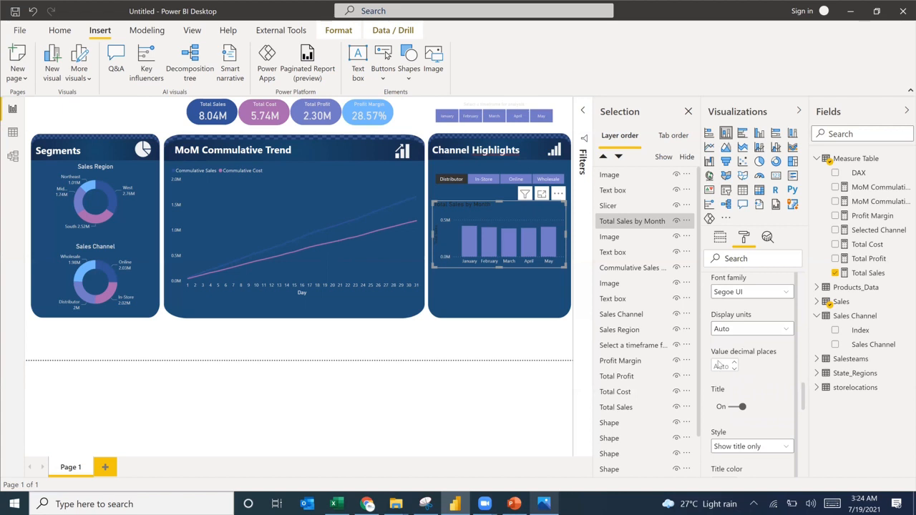
Turn off the Y-axis gridlines and the title of the Total Sales by Month chart
scroll(727, 374, "down", 3)
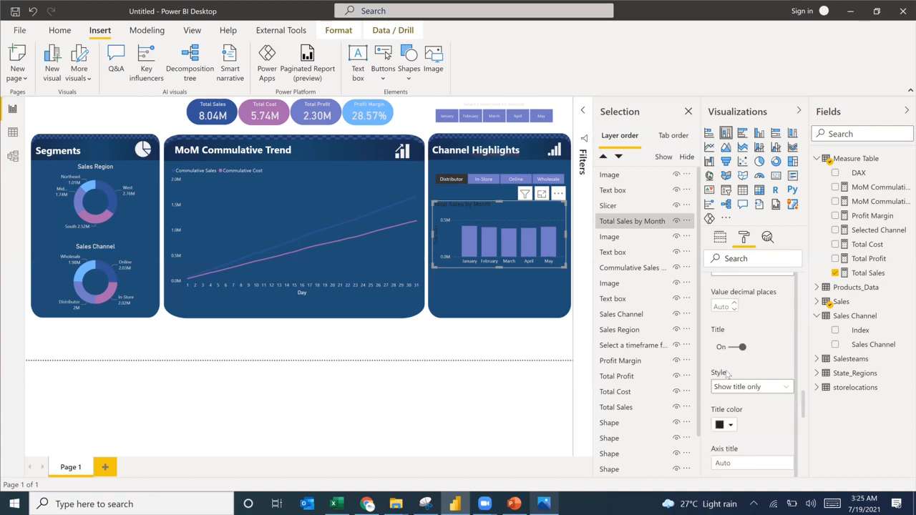
scroll(727, 374, "down", 5)
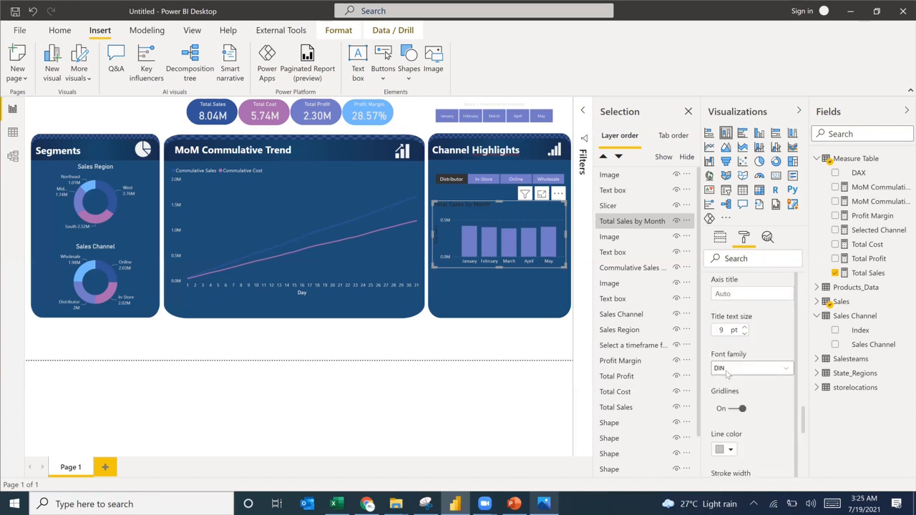
scroll(737, 346, "down", 2)
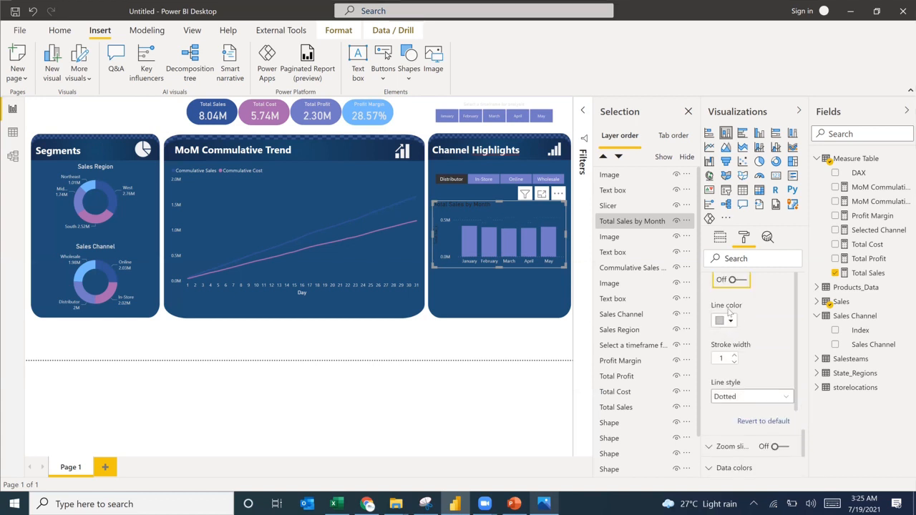
scroll(731, 306, "down", 5)
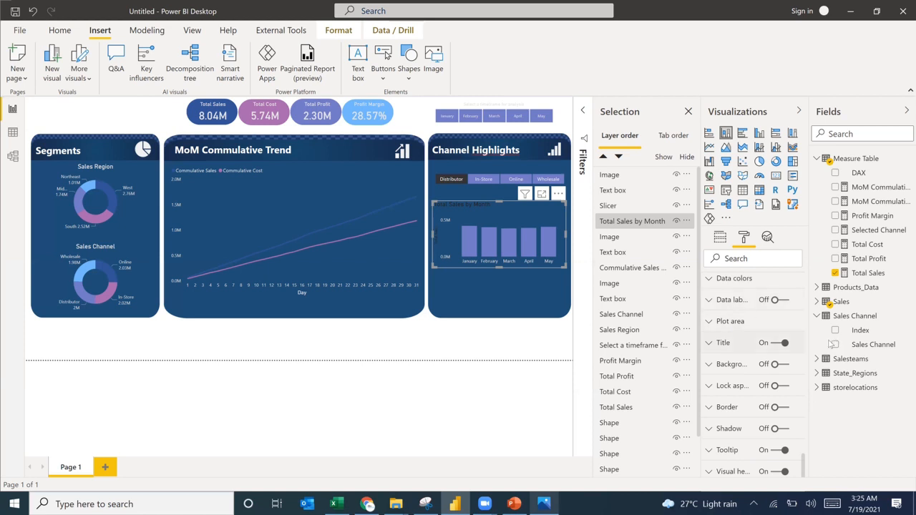
left_click(777, 347)
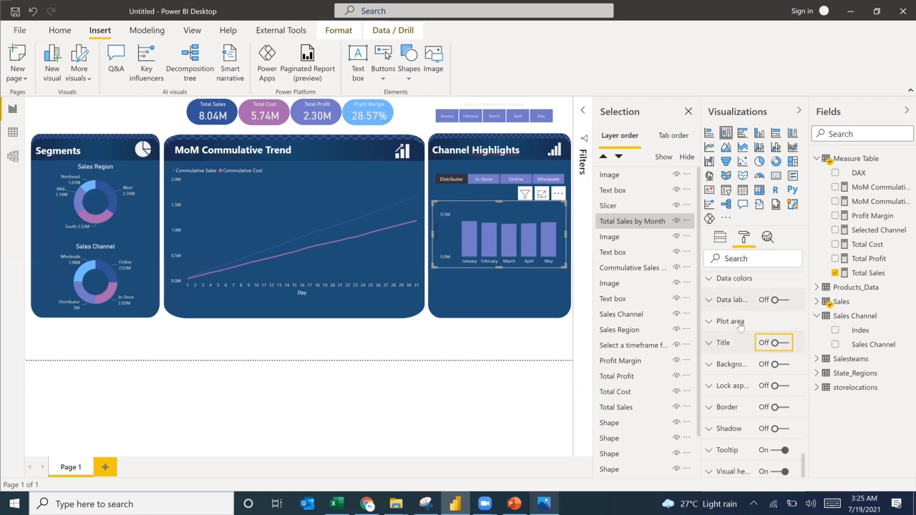
Turn off the Y-axis title of the monthly sales chart
scroll(739, 327, "up", 1)
scroll(739, 327, "up", 5)
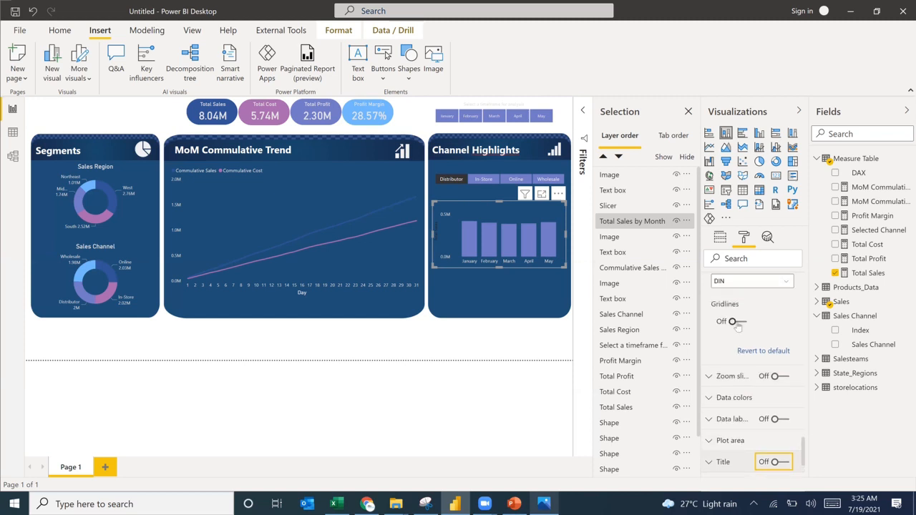
scroll(739, 324, "up", 1)
left_click(737, 389)
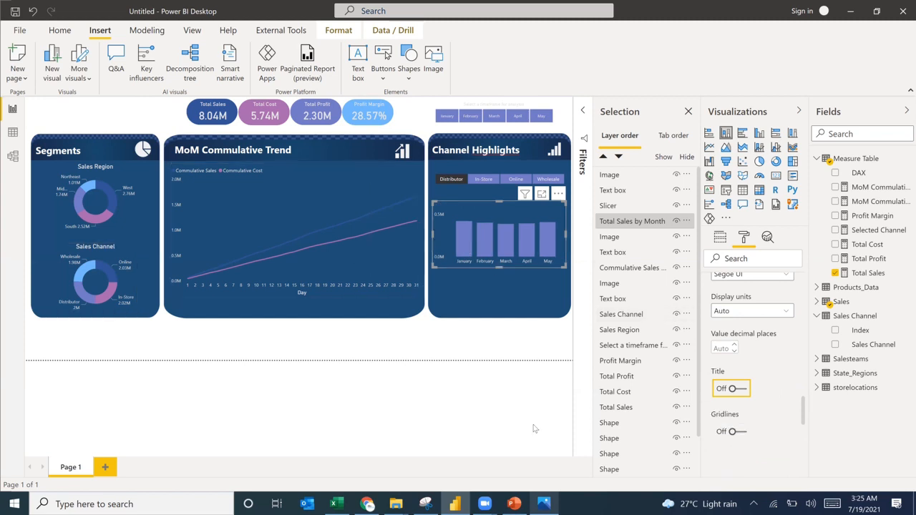
Compare the monthly sales chart with the reference dashboard image and toggle its Y-axis gridlines setting
left_click(541, 503)
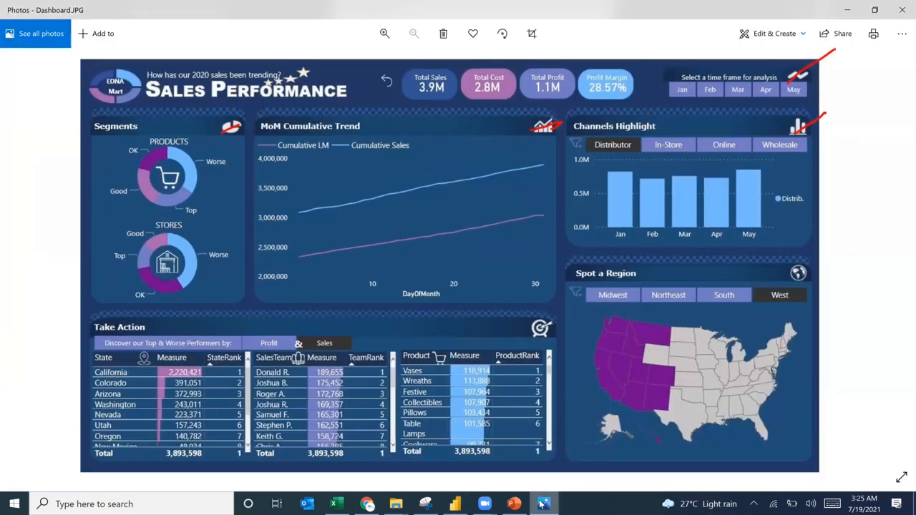
left_click(541, 504)
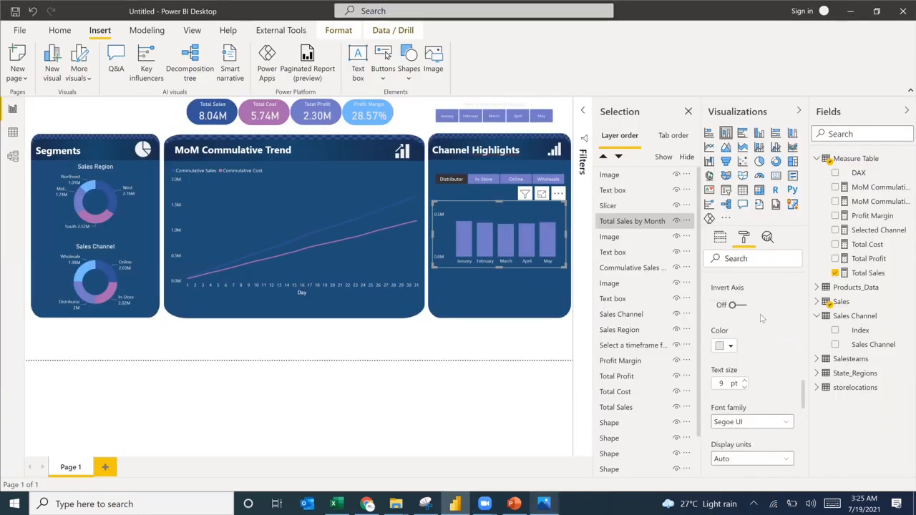
scroll(759, 329, "up", 2)
scroll(751, 358, "down", 5)
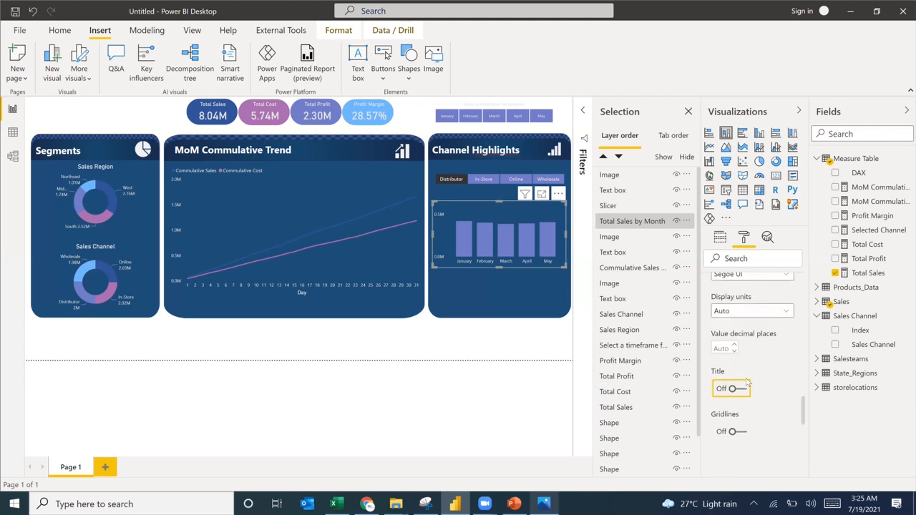
left_click(738, 433)
Insert the Filter.png icon image from the New Elements folder onto the report page
left_click(497, 302)
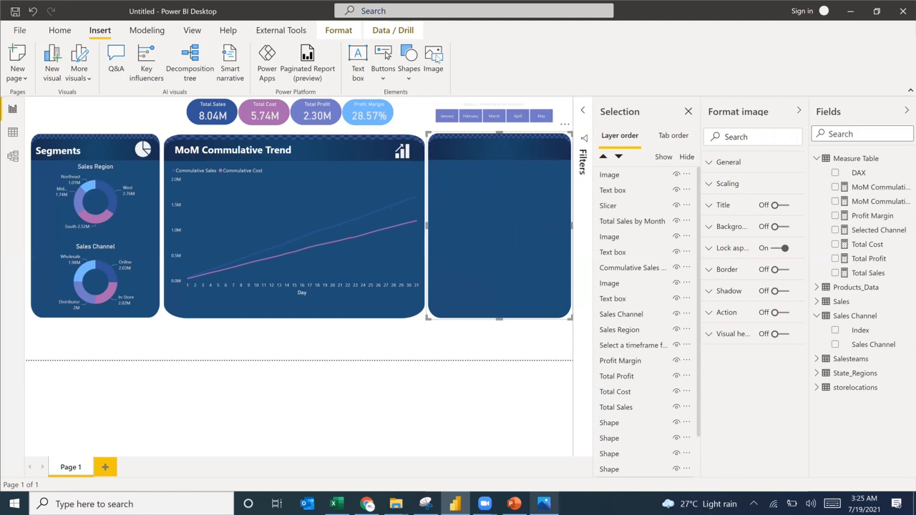
left_click(435, 57)
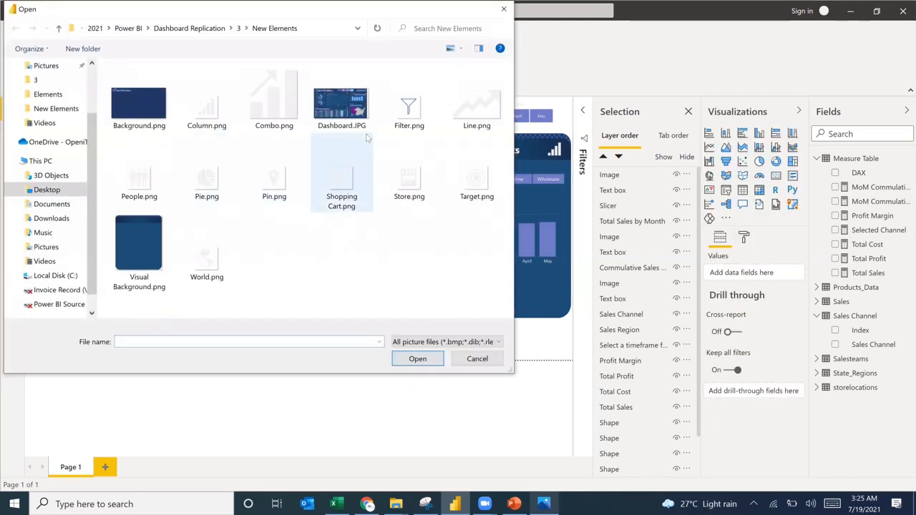
double_click(409, 107)
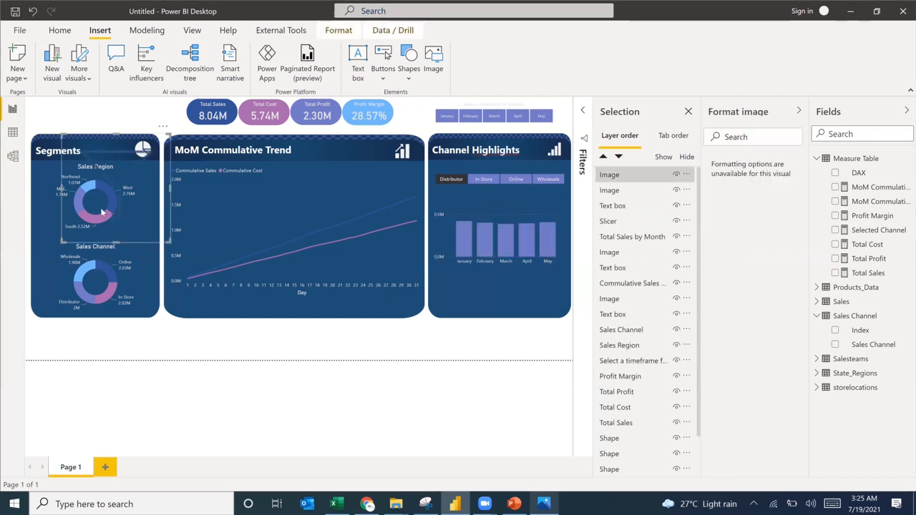
Shrink the filter image to a small icon in the Channel Highlights panel and narrow the channel slicer from its left edge to make room
left_click_drag(103, 155, 302, 273)
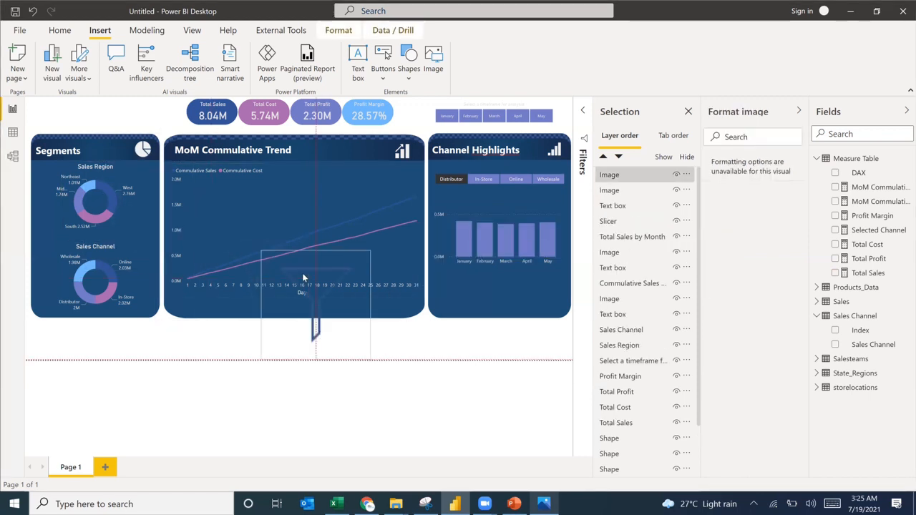
left_click_drag(367, 356, 444, 202)
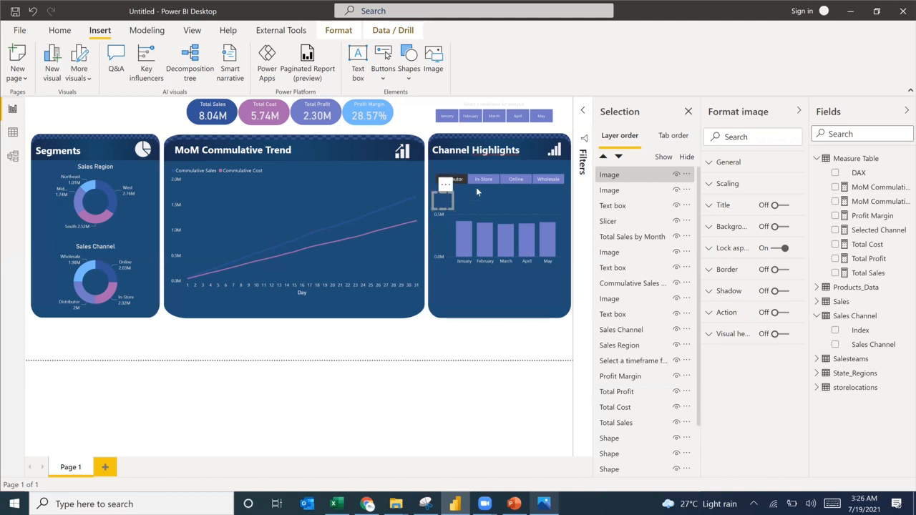
left_click(429, 179)
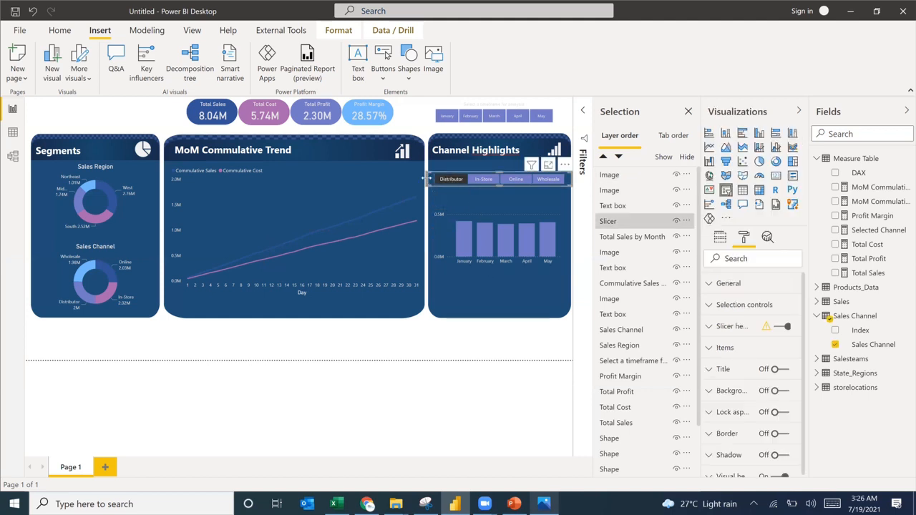
left_click_drag(429, 181, 433, 181)
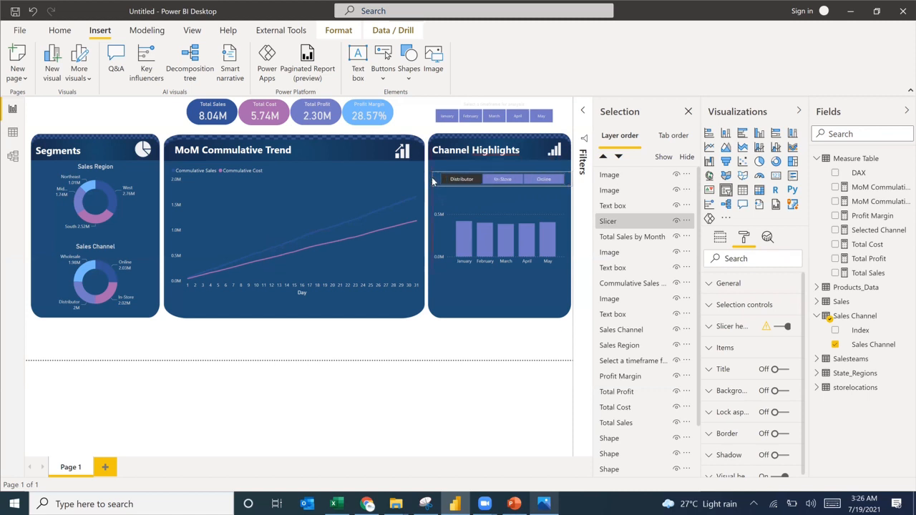
left_click_drag(431, 178, 431, 178)
left_click_drag(431, 181, 430, 180)
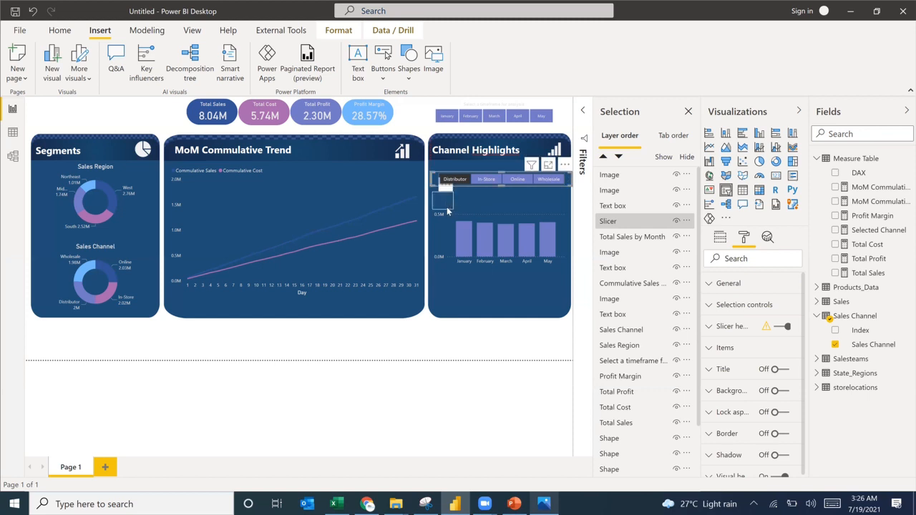
Place the filter icon directly left of the Distributor option of the channel slicer and nudge it into alignment
left_click(443, 200)
left_click_drag(438, 187, 434, 180)
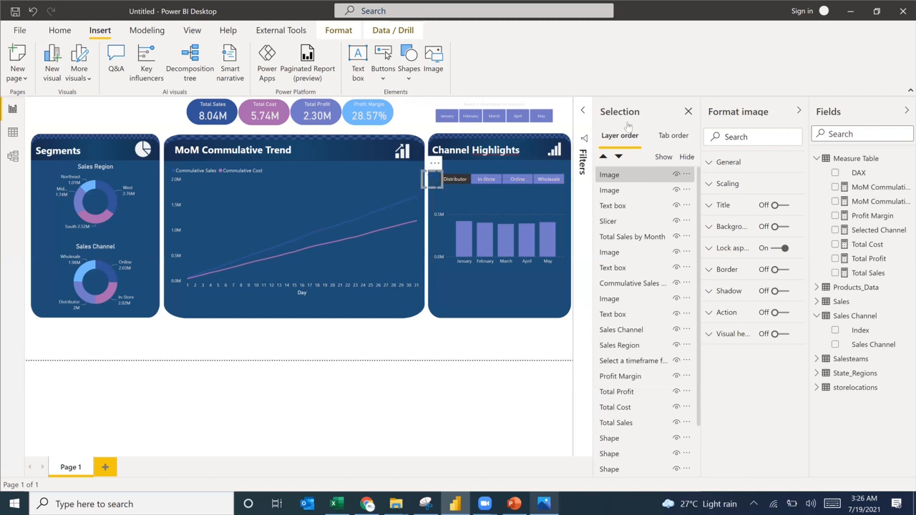
key("Right")
key("Right")
key("Right")
key("Down")
key("Left")
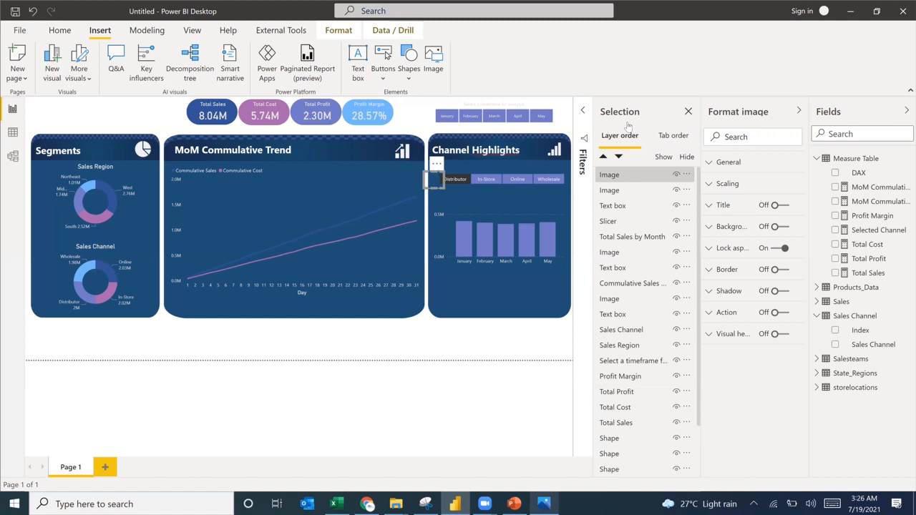
left_click(460, 344)
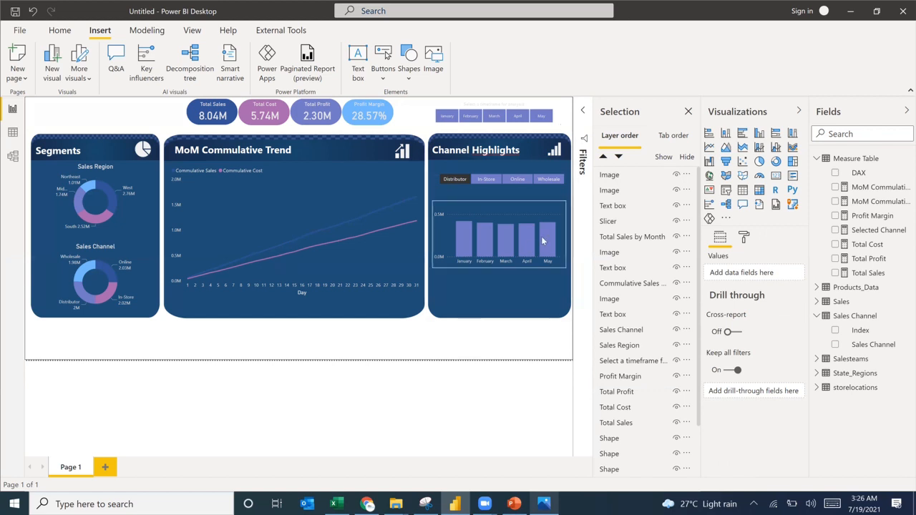
Compare the report page with the reference Dashboard.JPG in Photos, checking the icons inside the Segments donuts, and return to Power BI
mouse_move(543, 241)
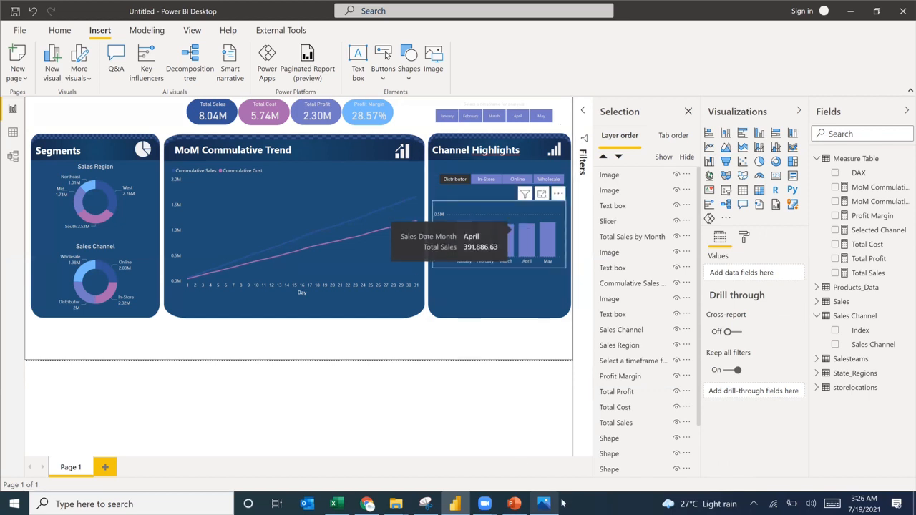
left_click(528, 504)
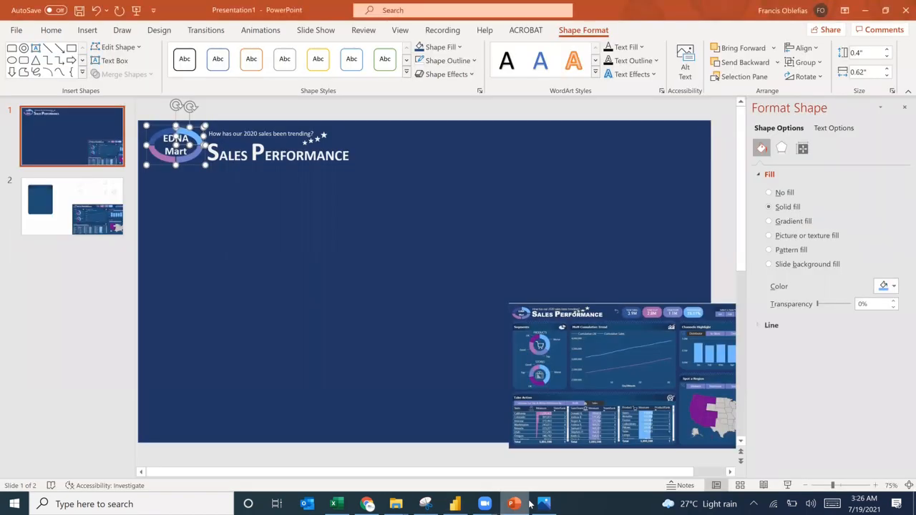
left_click(544, 503)
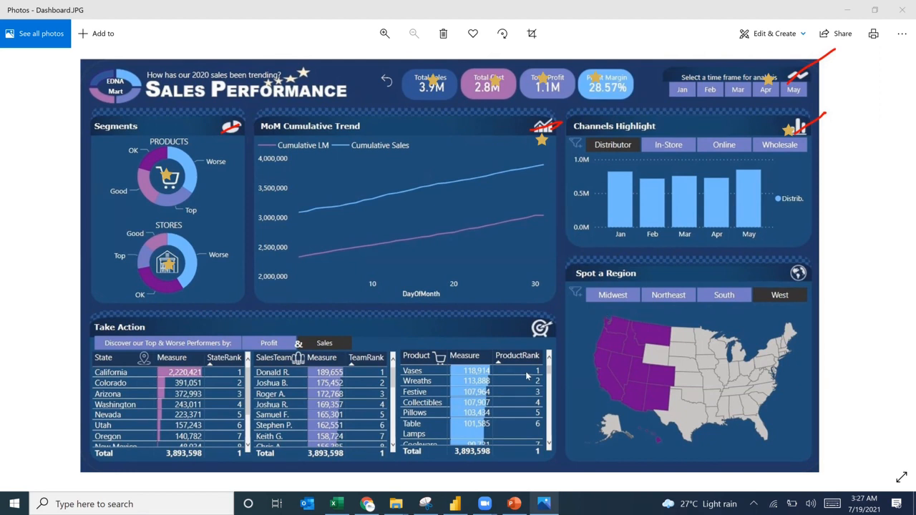
left_click(846, 11)
left_click(456, 504)
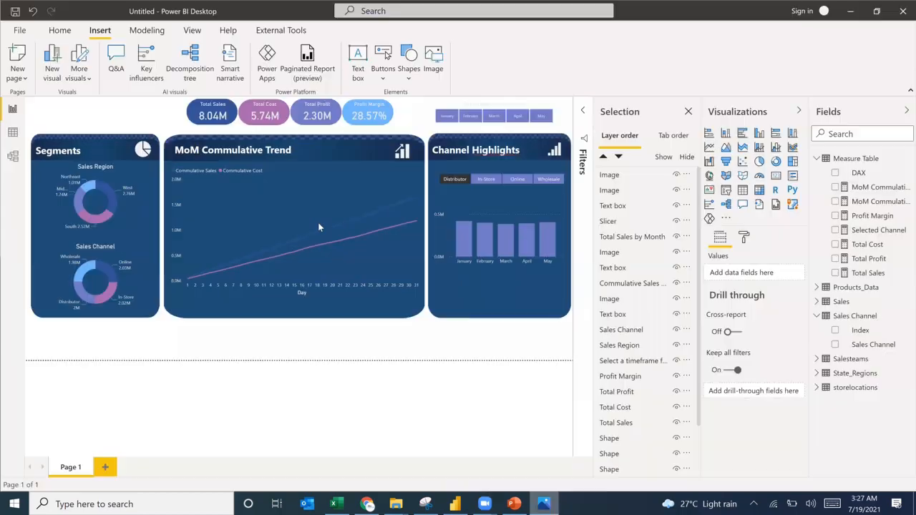
Insert World.png from the New Elements folder and shrink it to fit the centre of the Sales Region donut
mouse_move(93, 203)
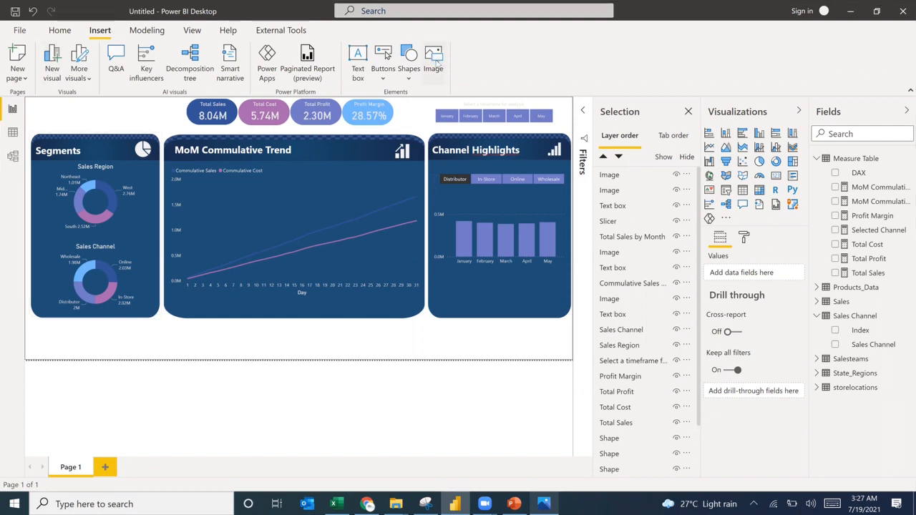
left_click(435, 61)
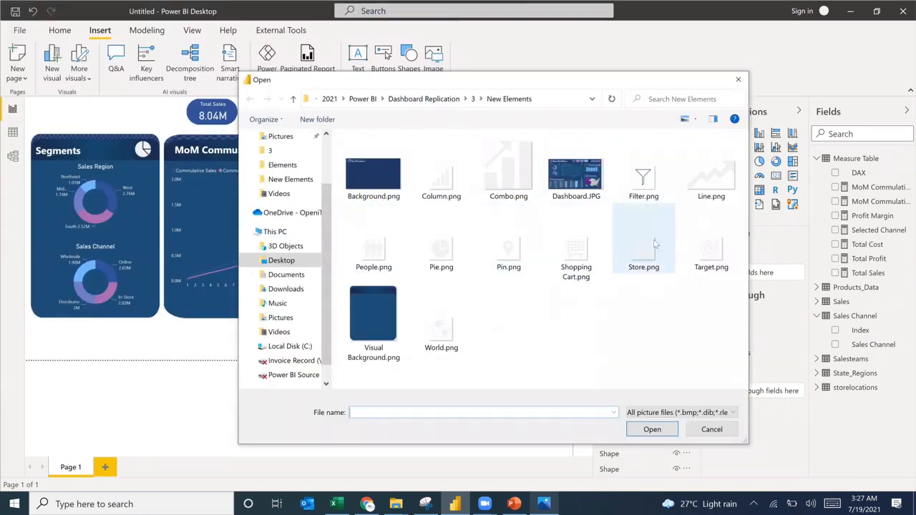
double_click(442, 329)
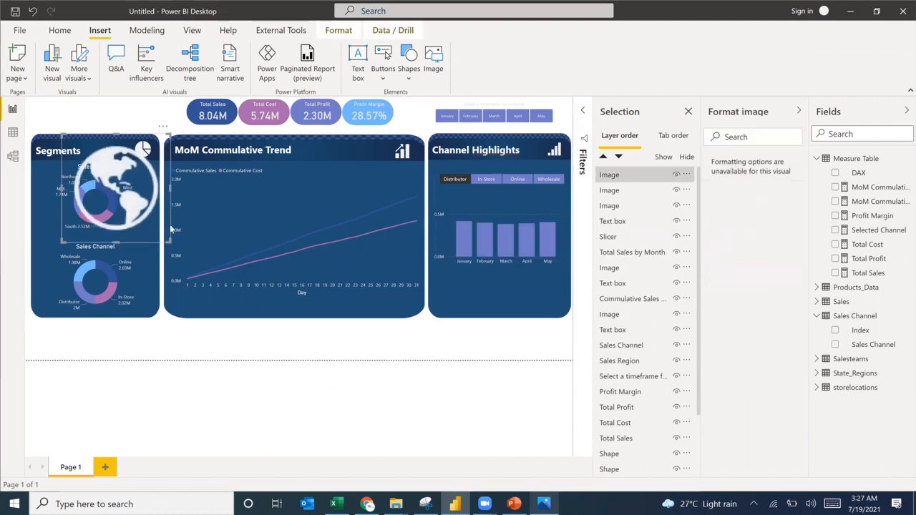
left_click_drag(172, 229, 95, 202)
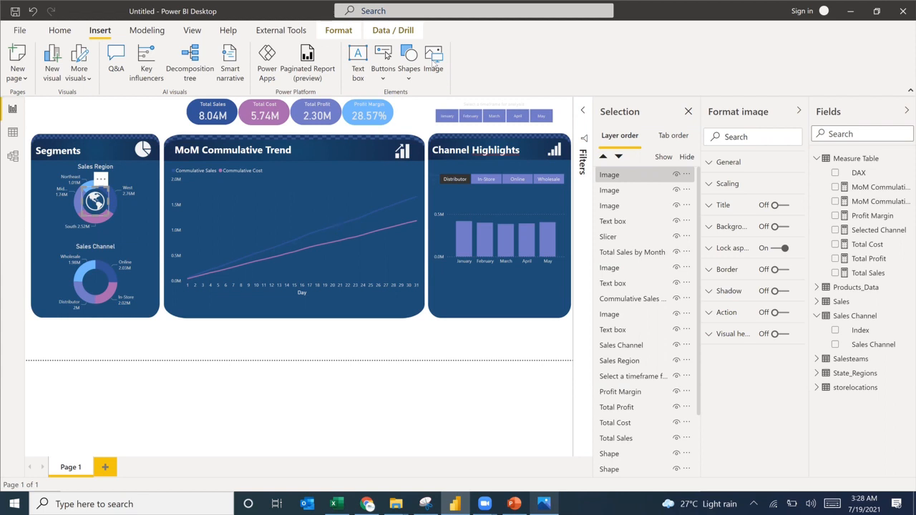
Insert Shopping Cart.png from the New Elements folder and shrink it to fit the centre of the Sales Channel donut
left_click(434, 63)
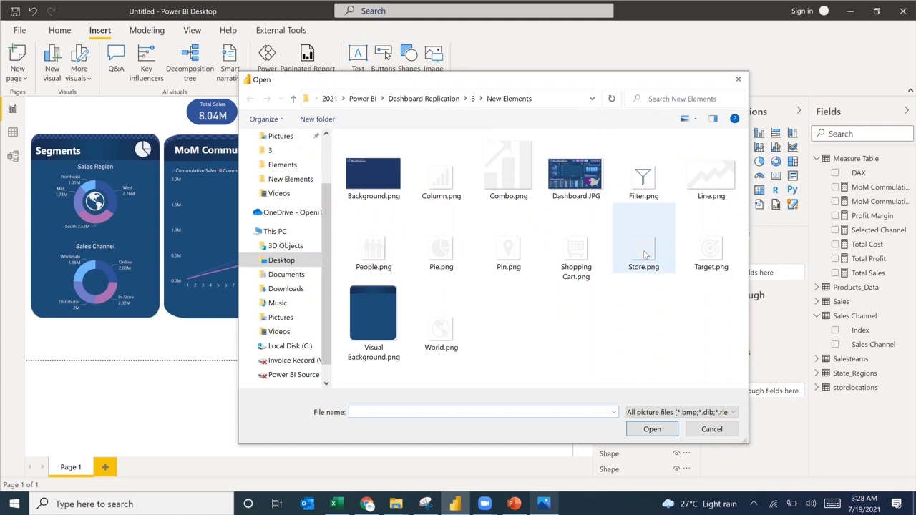
double_click(575, 253)
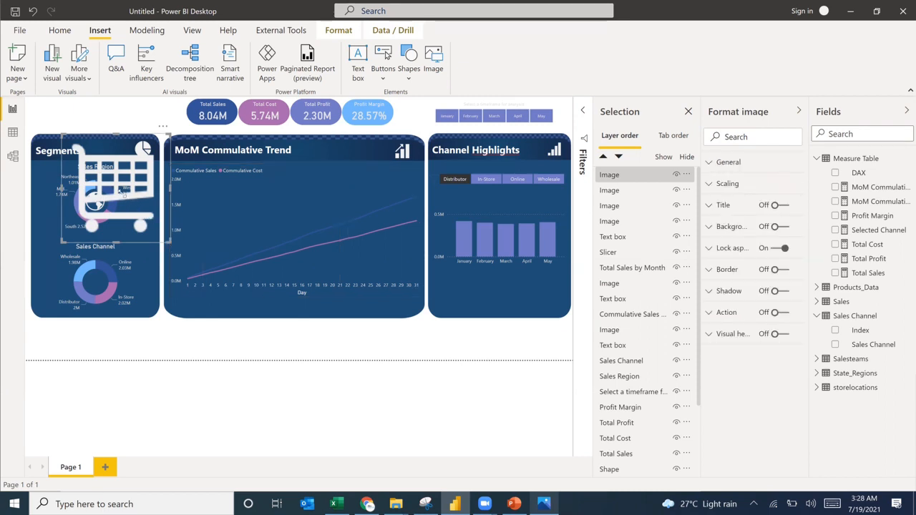
left_click_drag(116, 191, 111, 295)
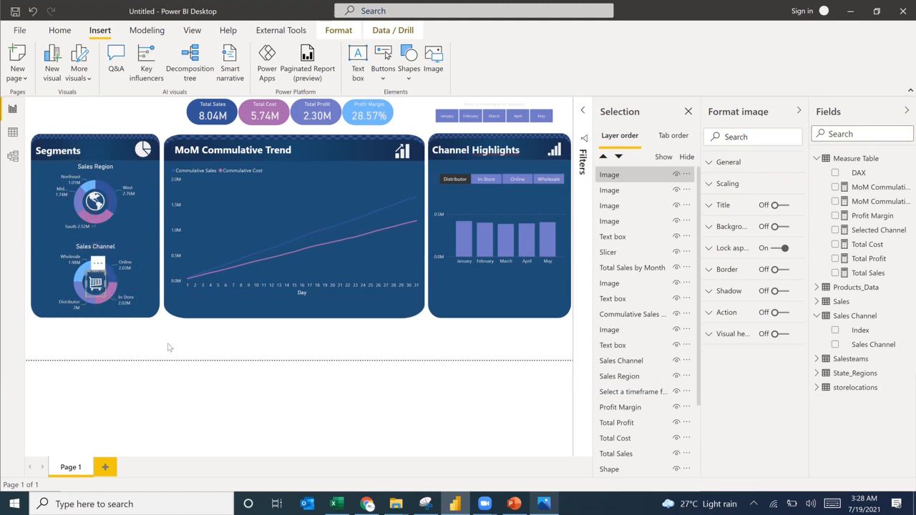
left_click(250, 325)
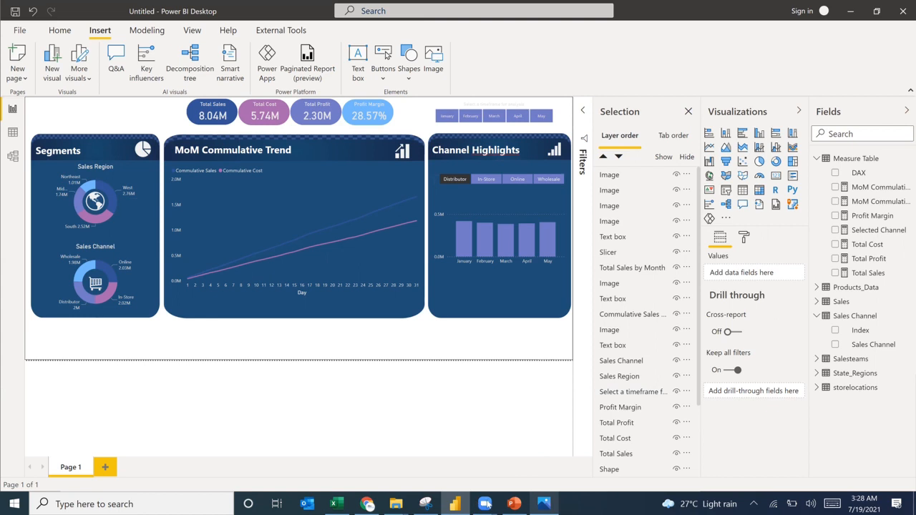
mouse_move(486, 504)
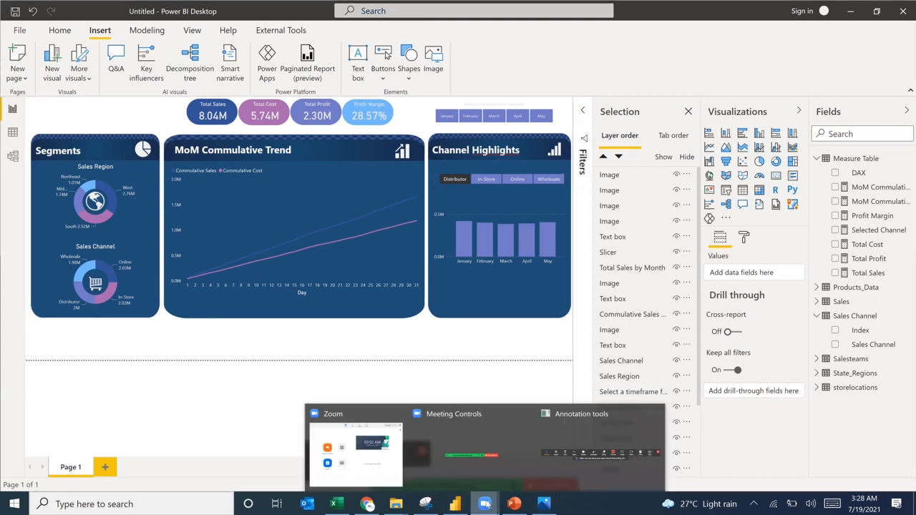